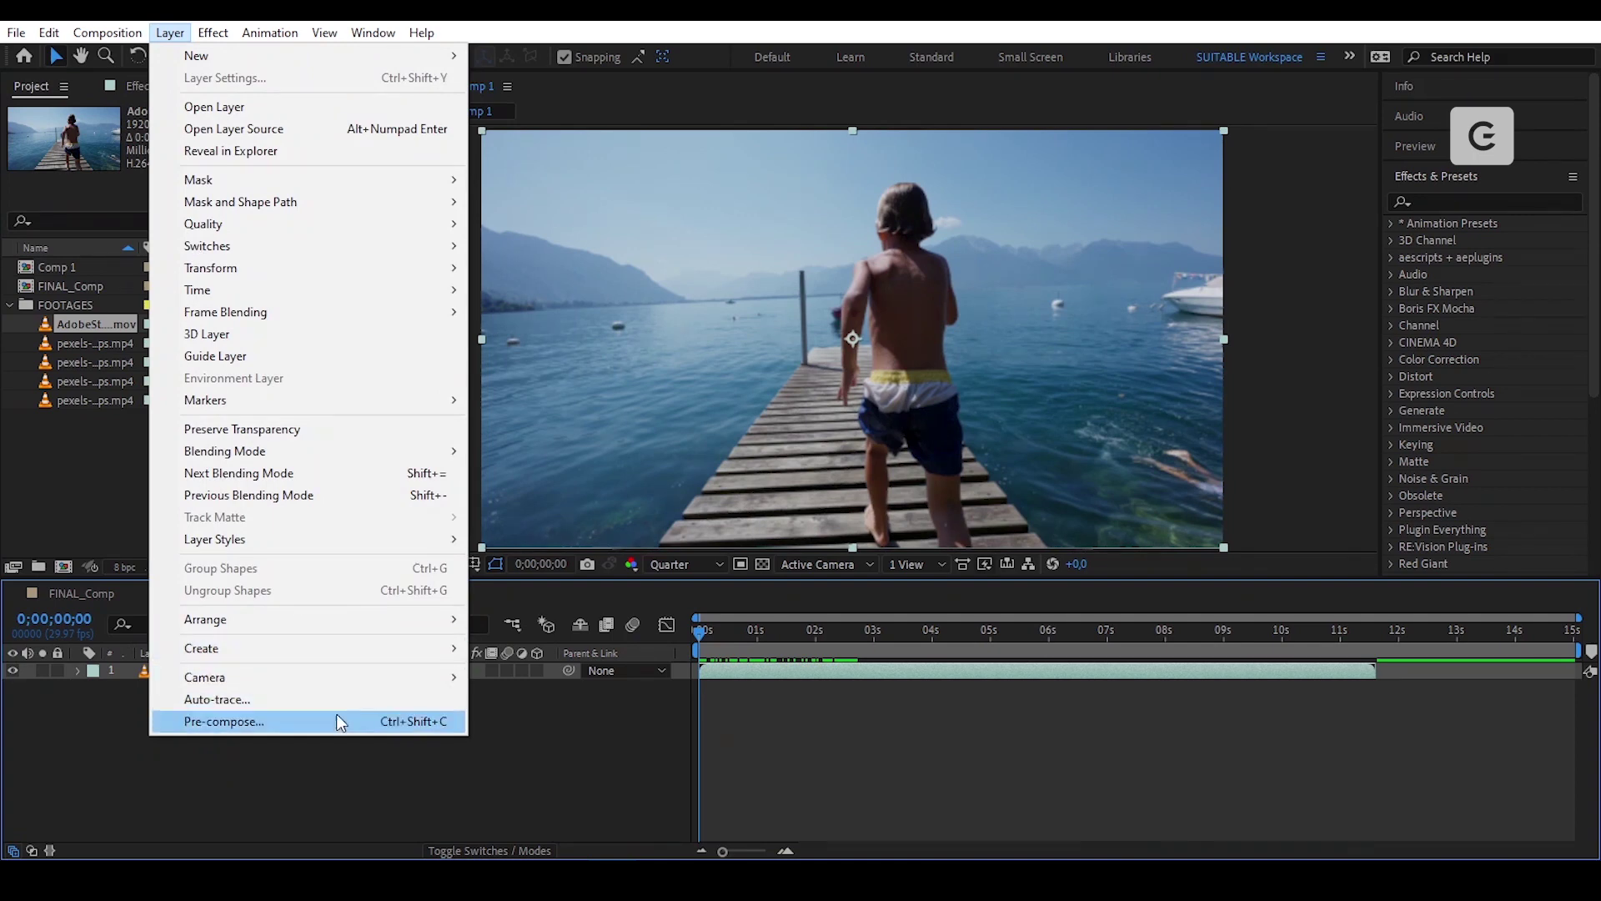
Pre-compose the AdobeStock footage layer in Comp 1 into a composition named VIDEO_01, moving all attributes into it.
click(337, 717)
key(BackSpace)
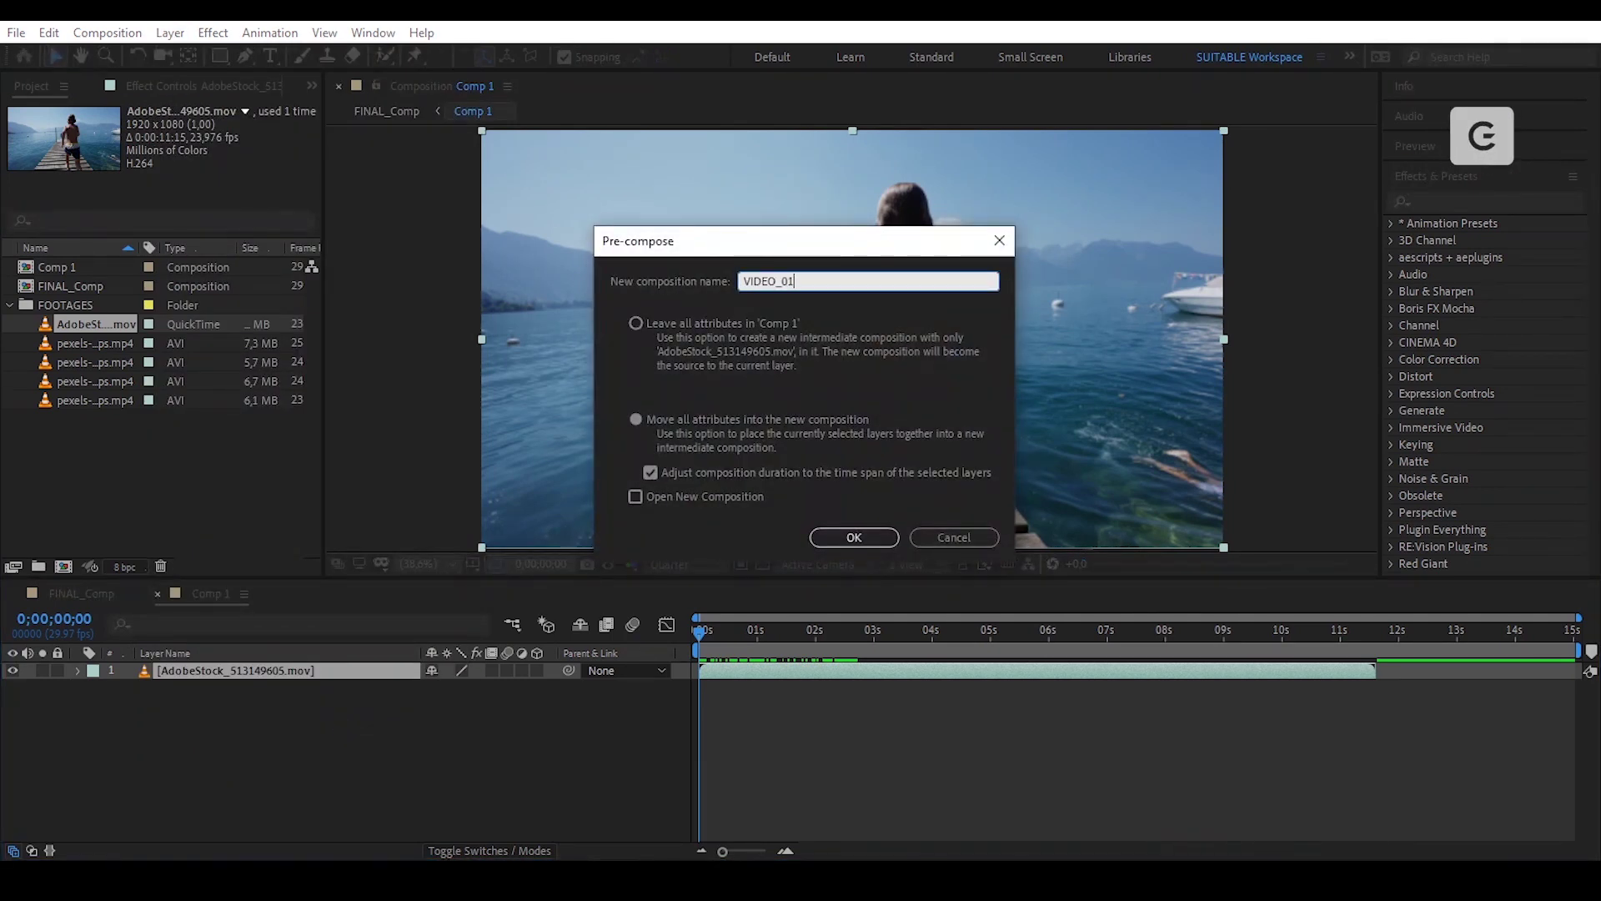
key(Return)
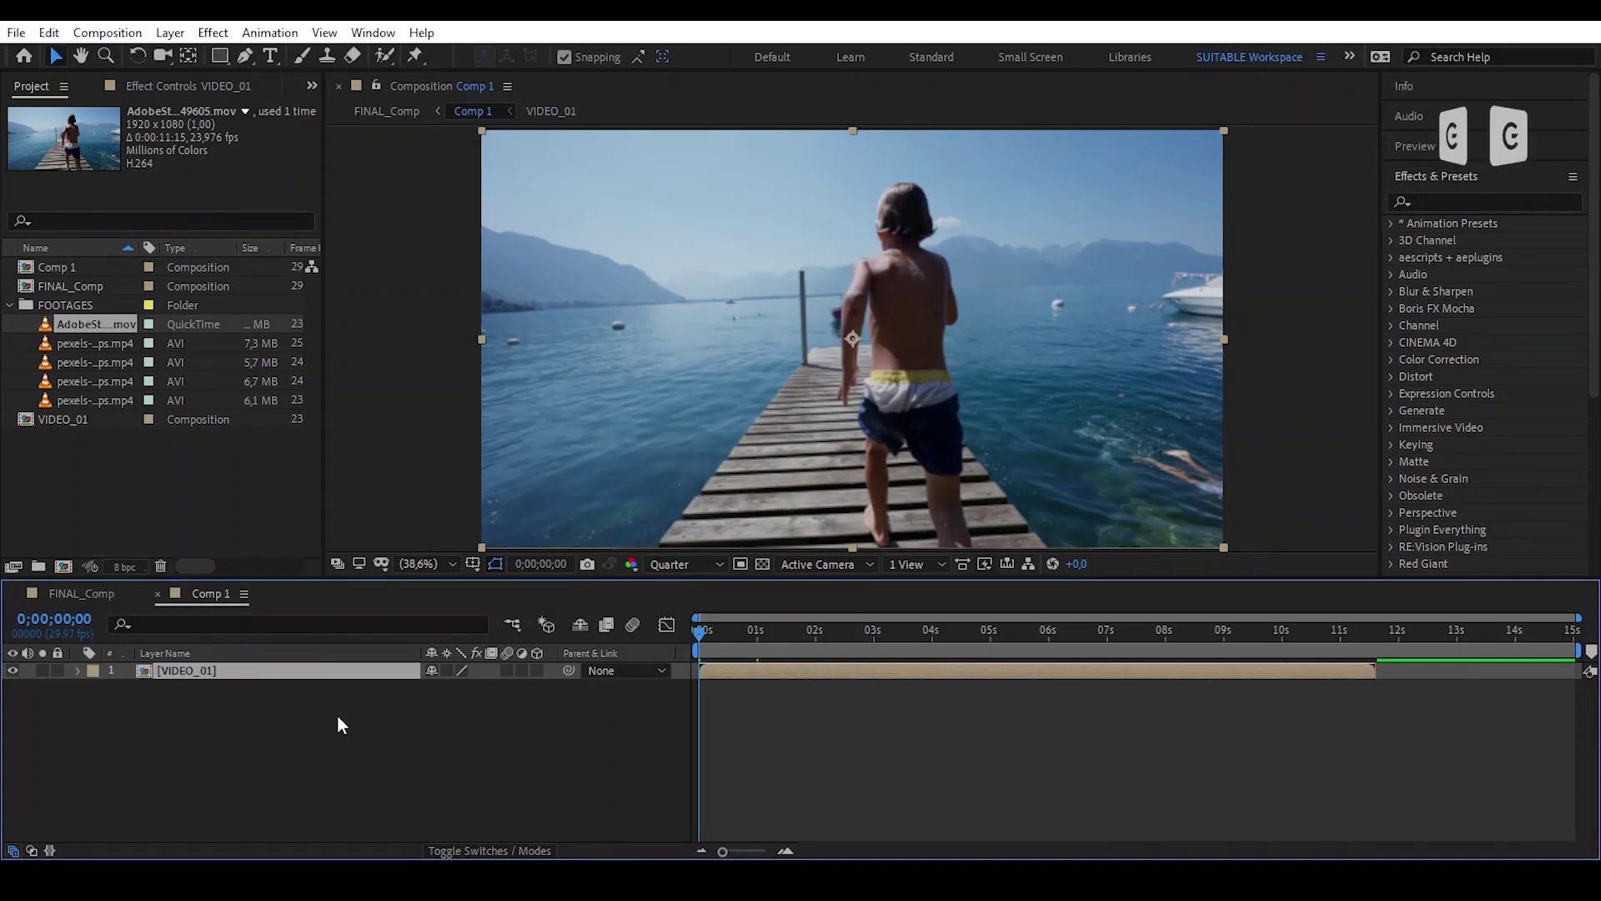
Inside VIDEO_01, cut off the footage's opening and time-stretch the layer by a factor of 50, and return to Comp 1.
double_click(262, 670)
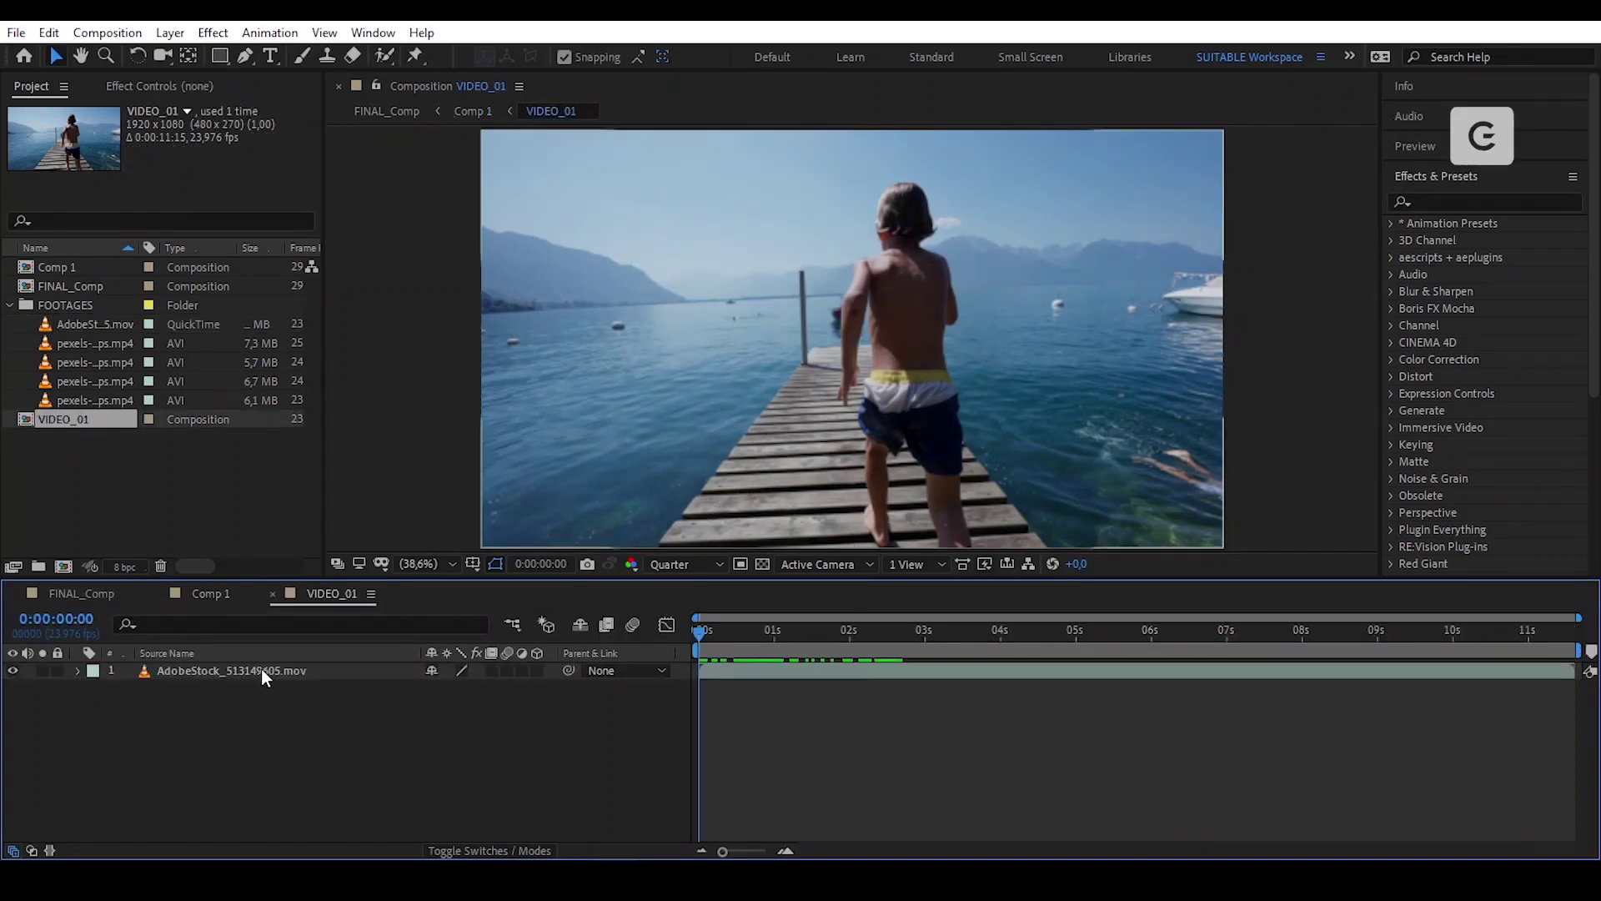
click(262, 668)
key(ctrl+alt+r)
text(50)
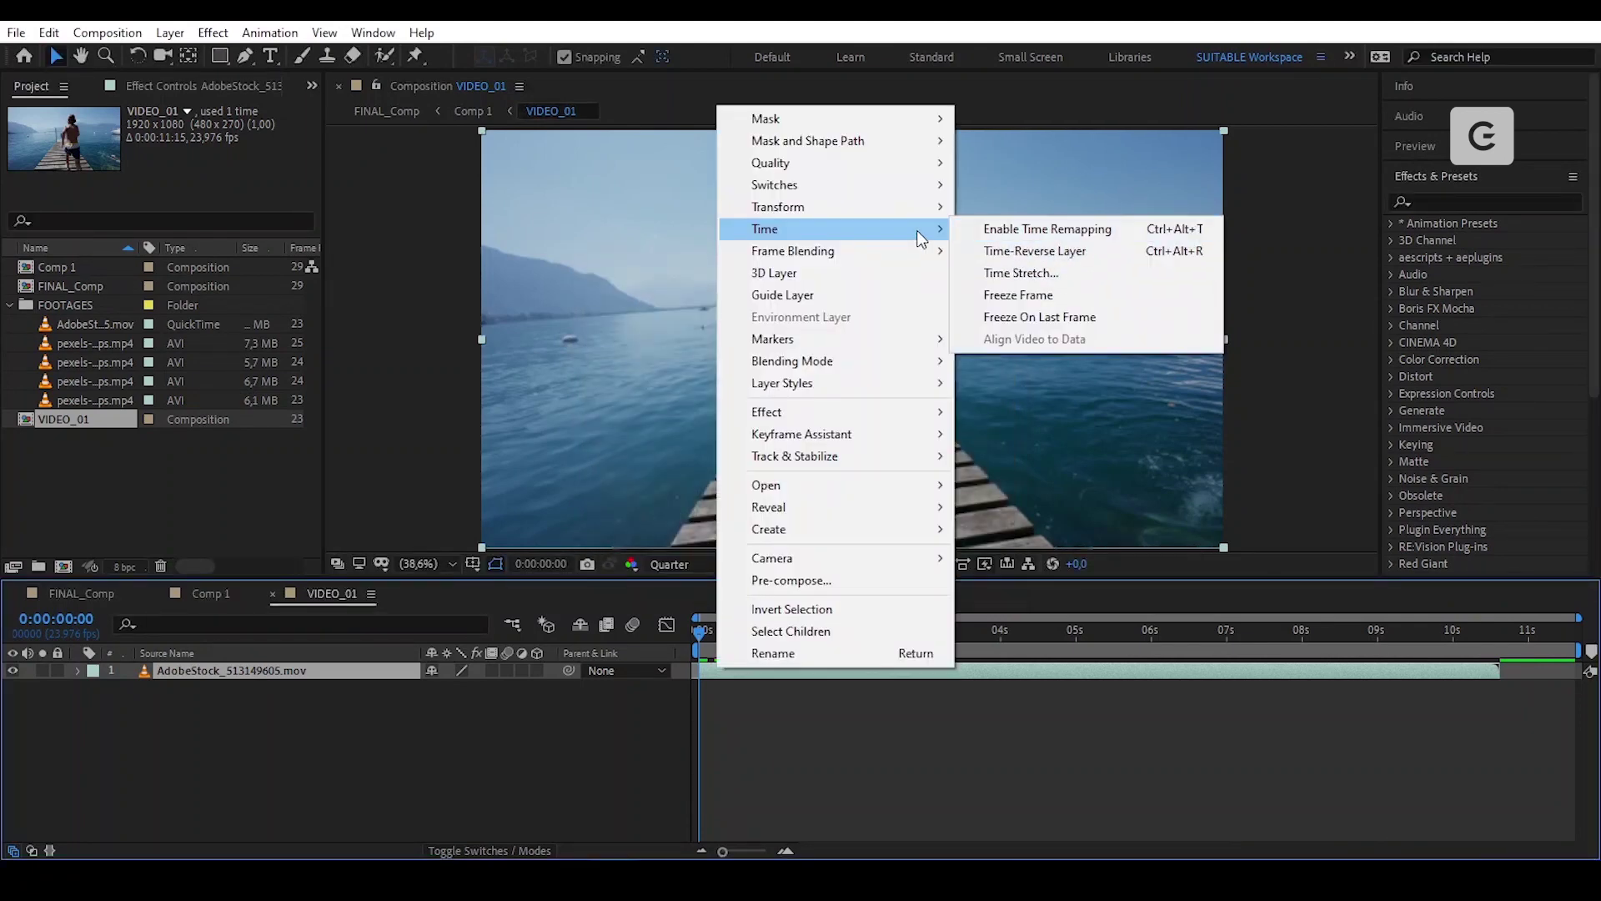
click(718, 668)
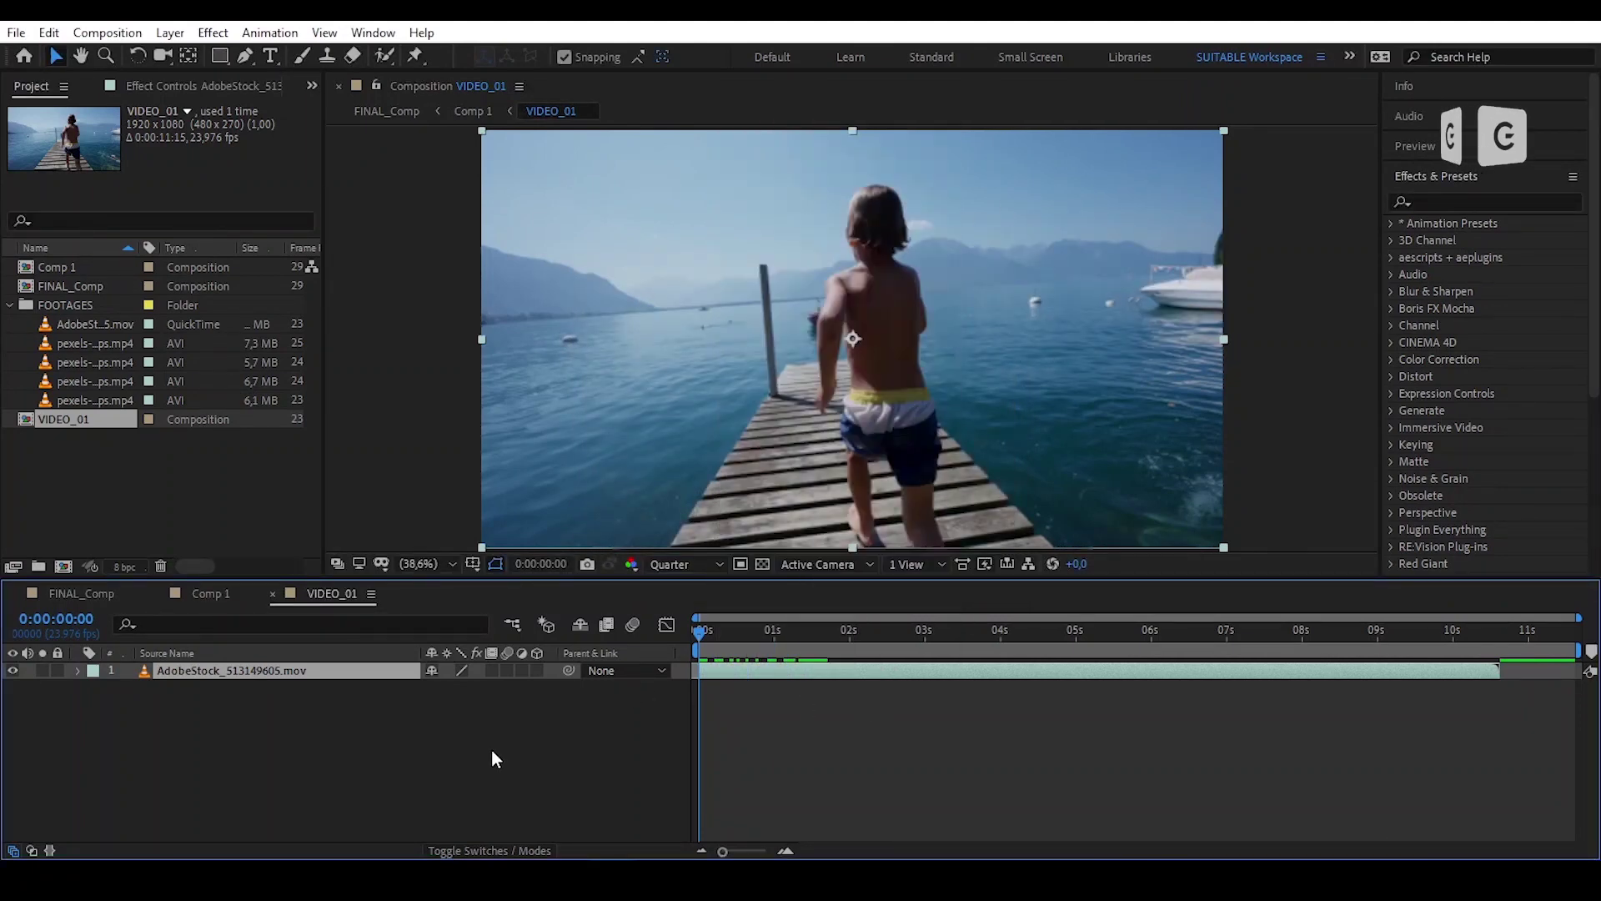
drag(767, 673, 742, 637)
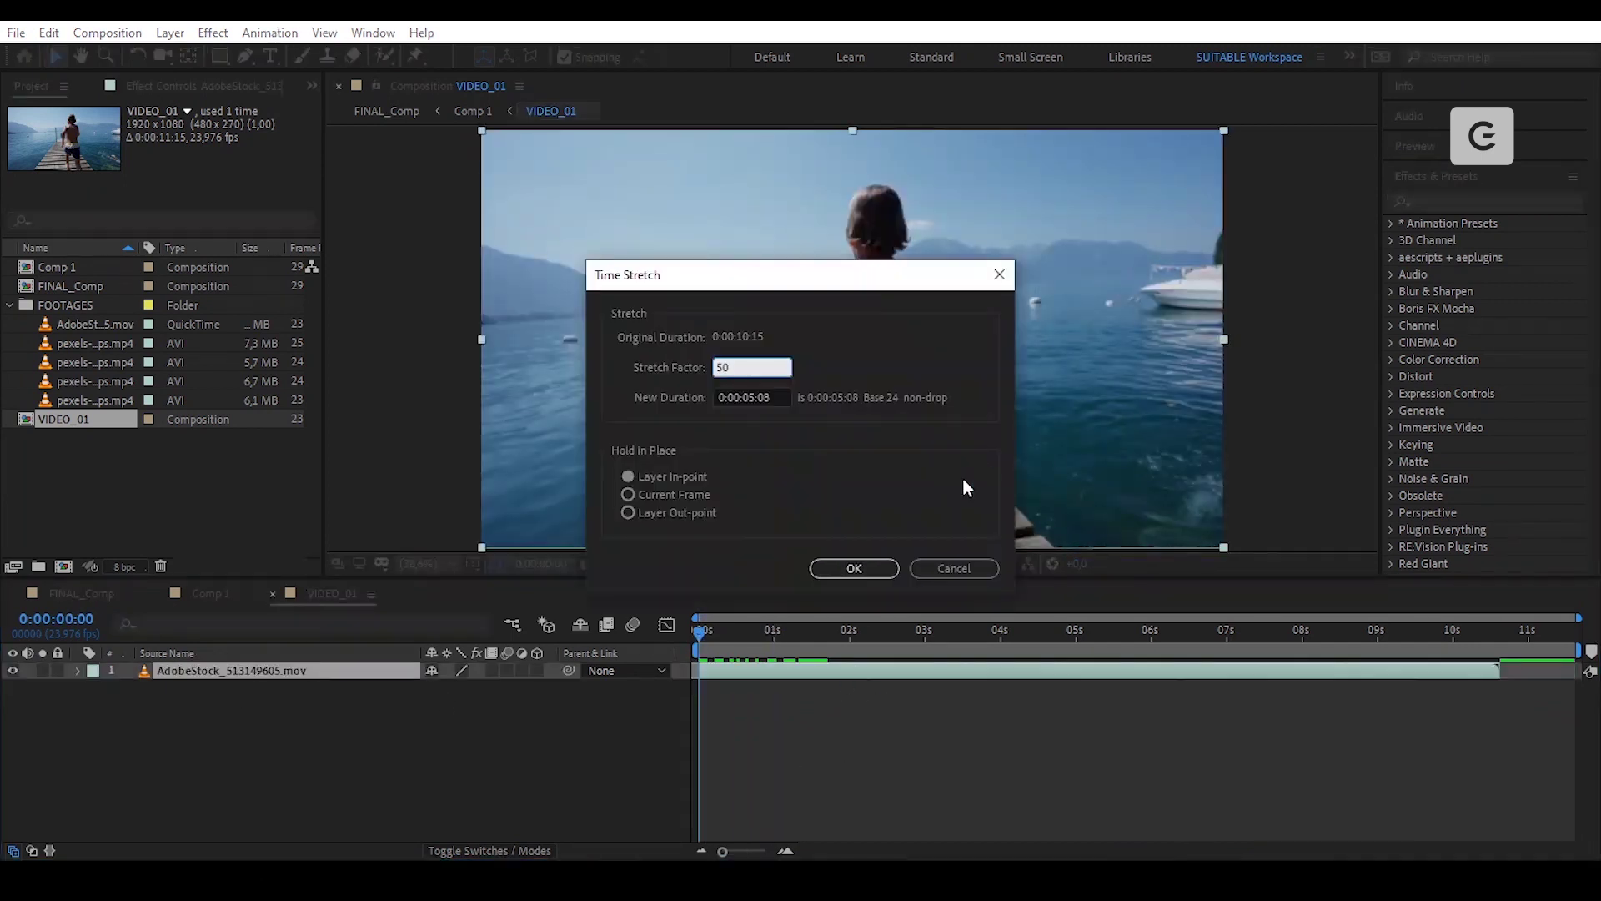
click(851, 571)
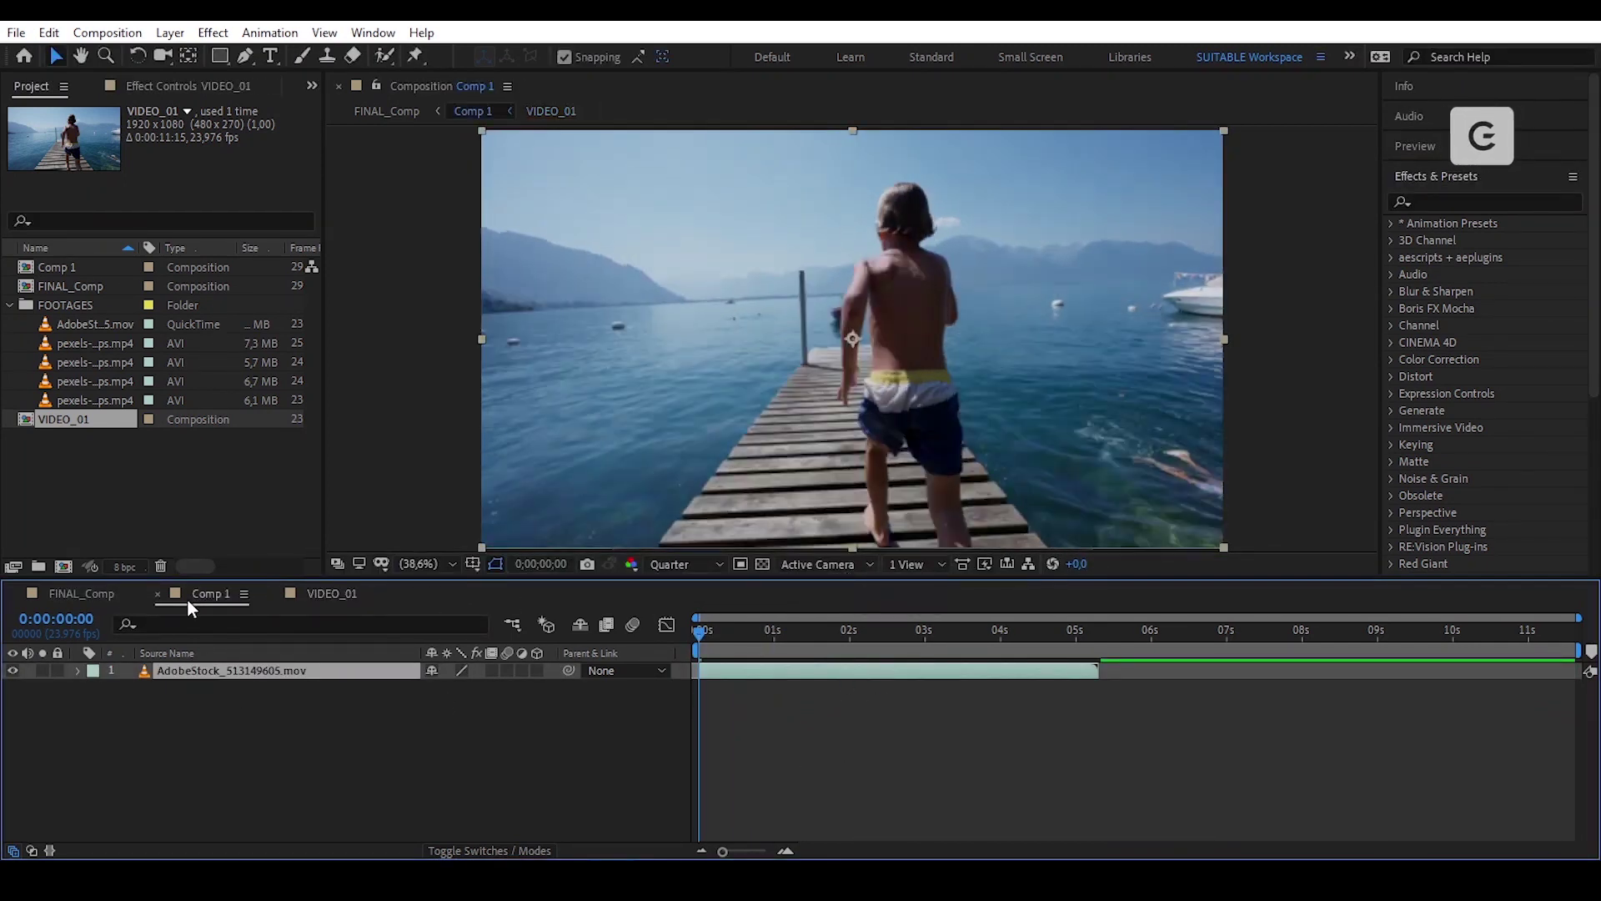
click(197, 597)
click(273, 594)
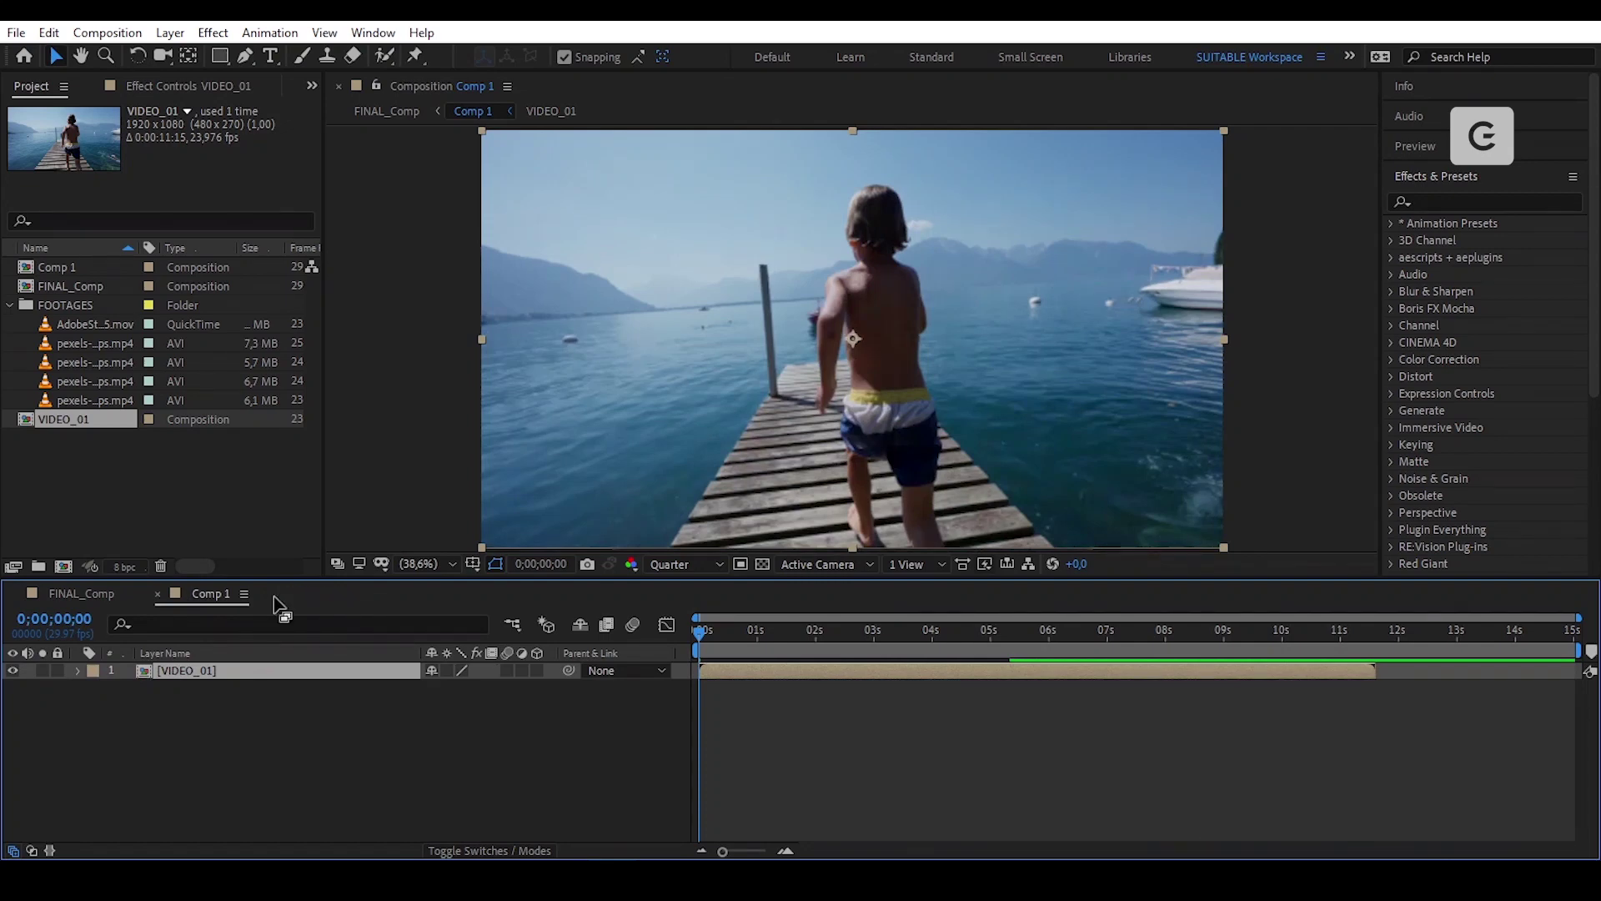
Create a null object named Scale and parent the VIDEO_01 layer to it.
right_click(339, 713)
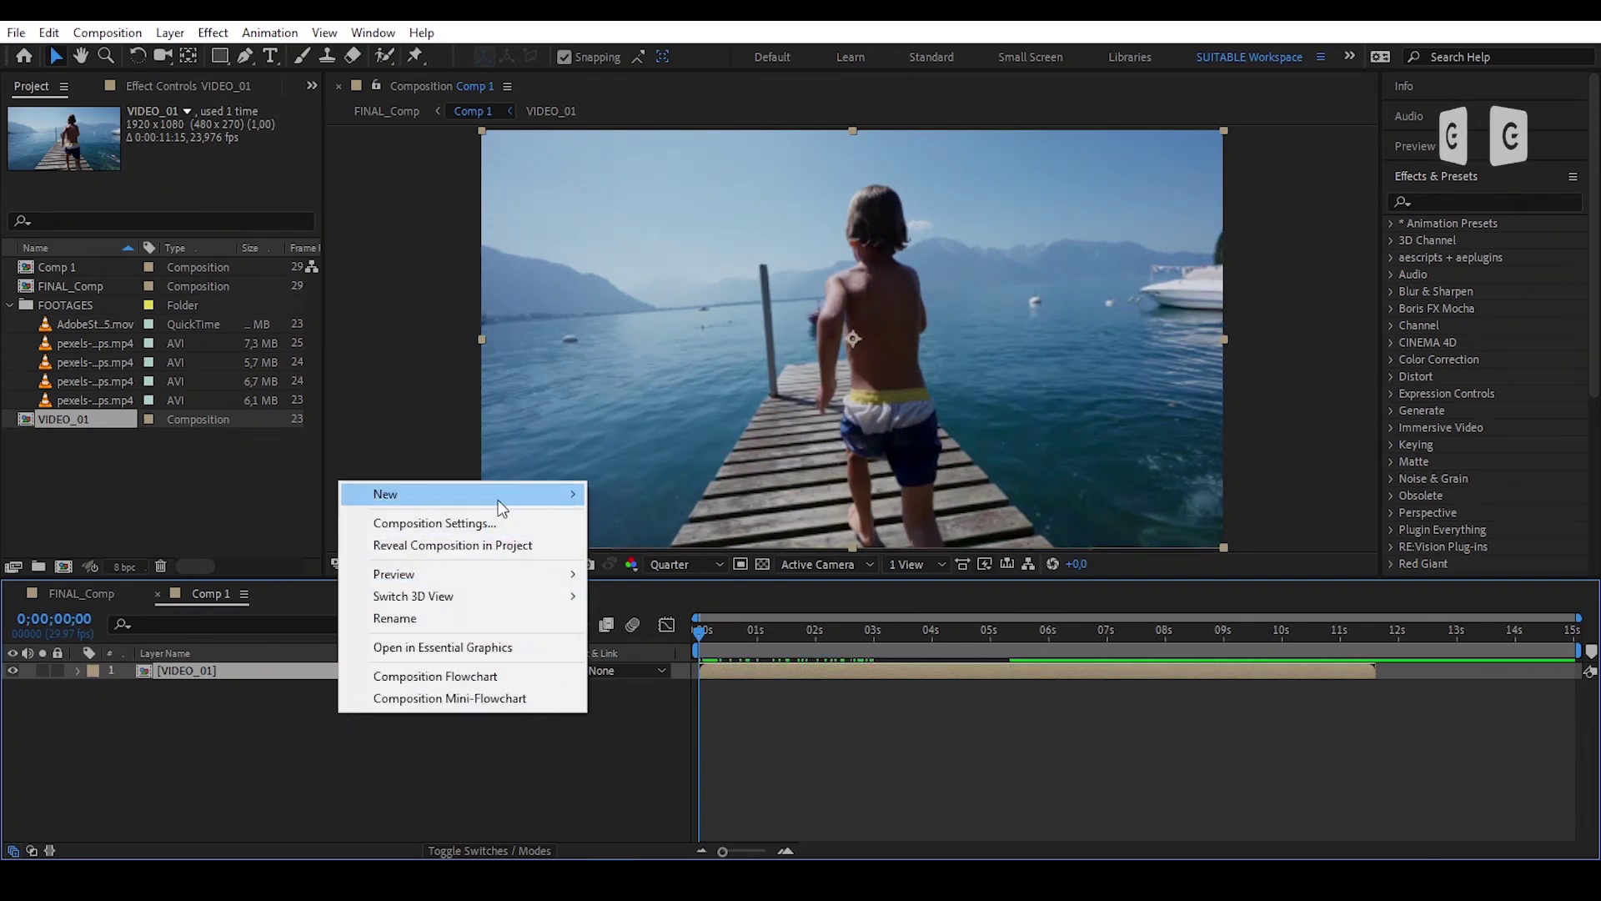
mouse_move(498, 498)
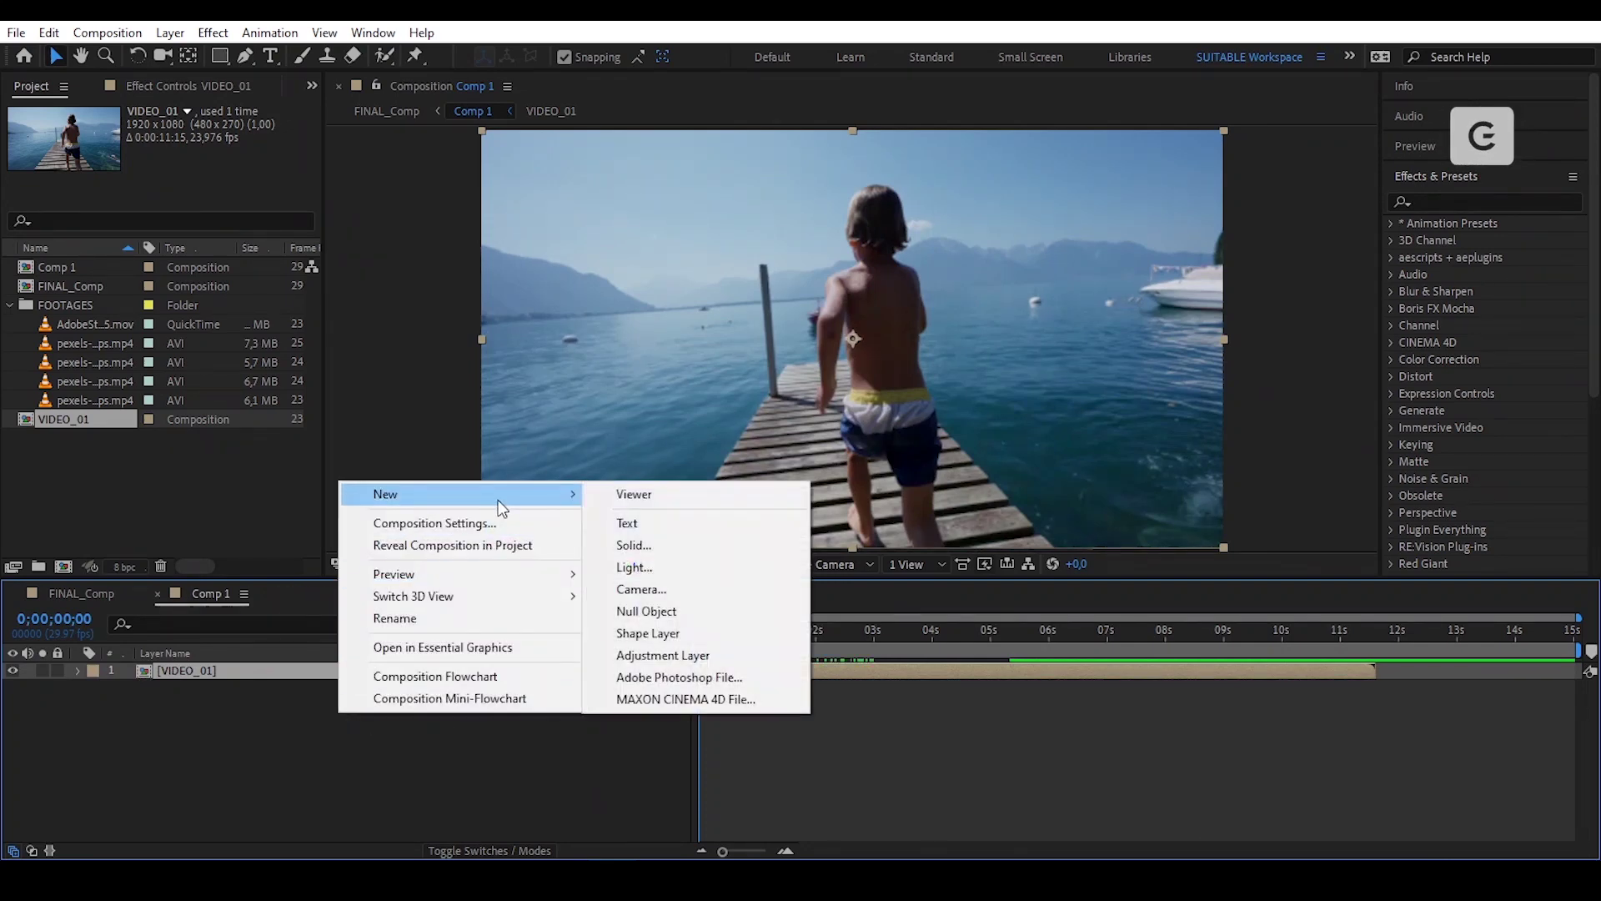
click(696, 613)
key(Return)
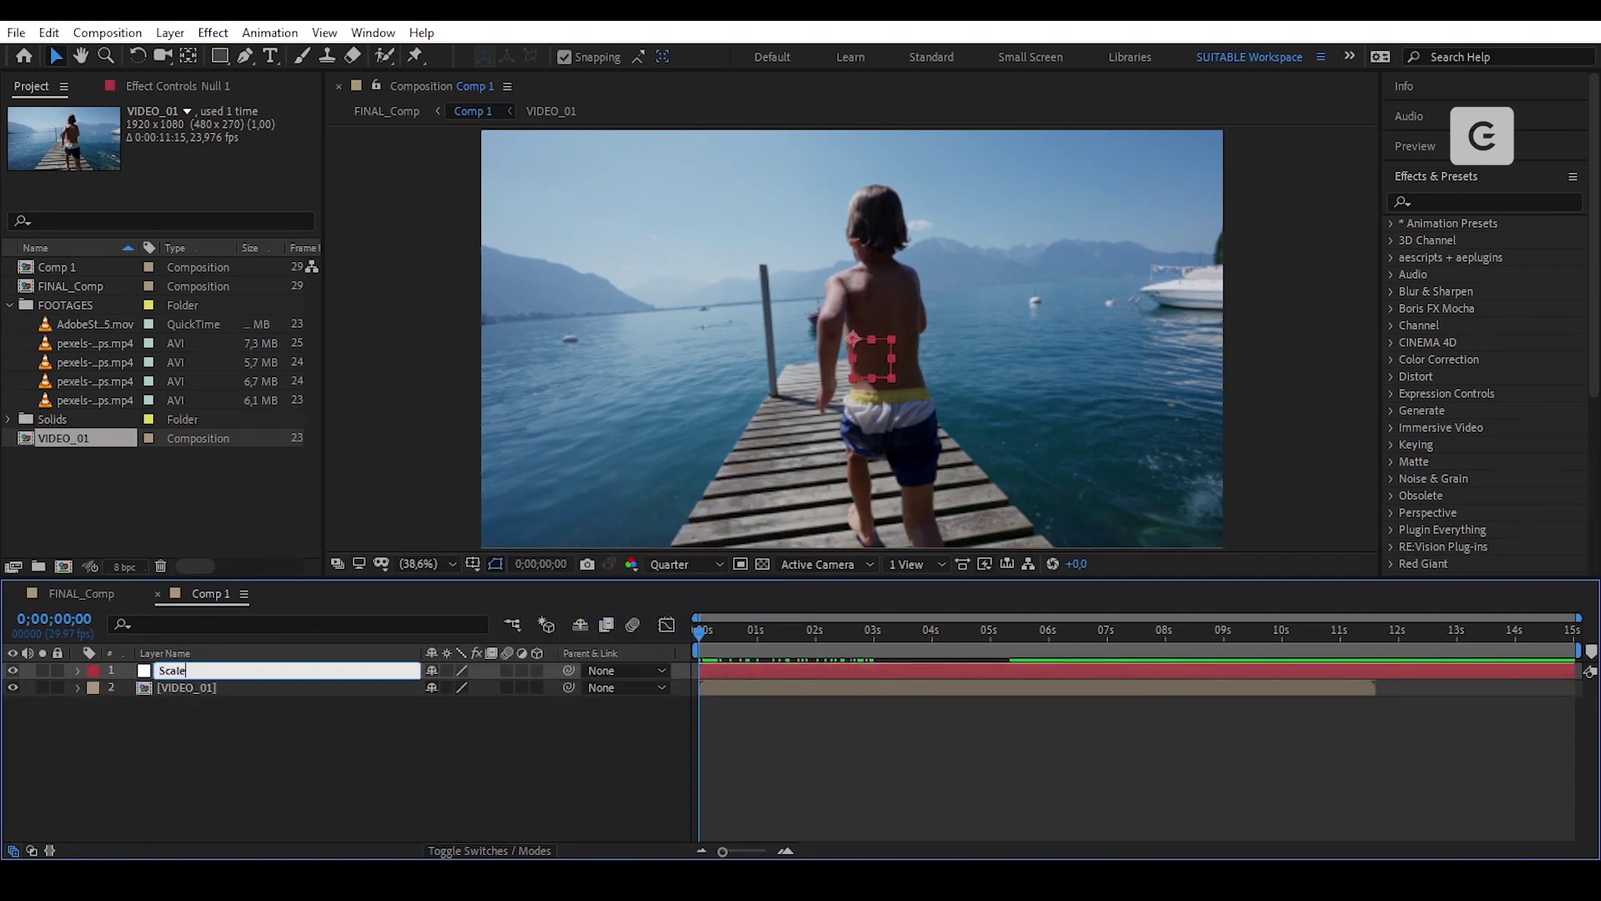
key(Return)
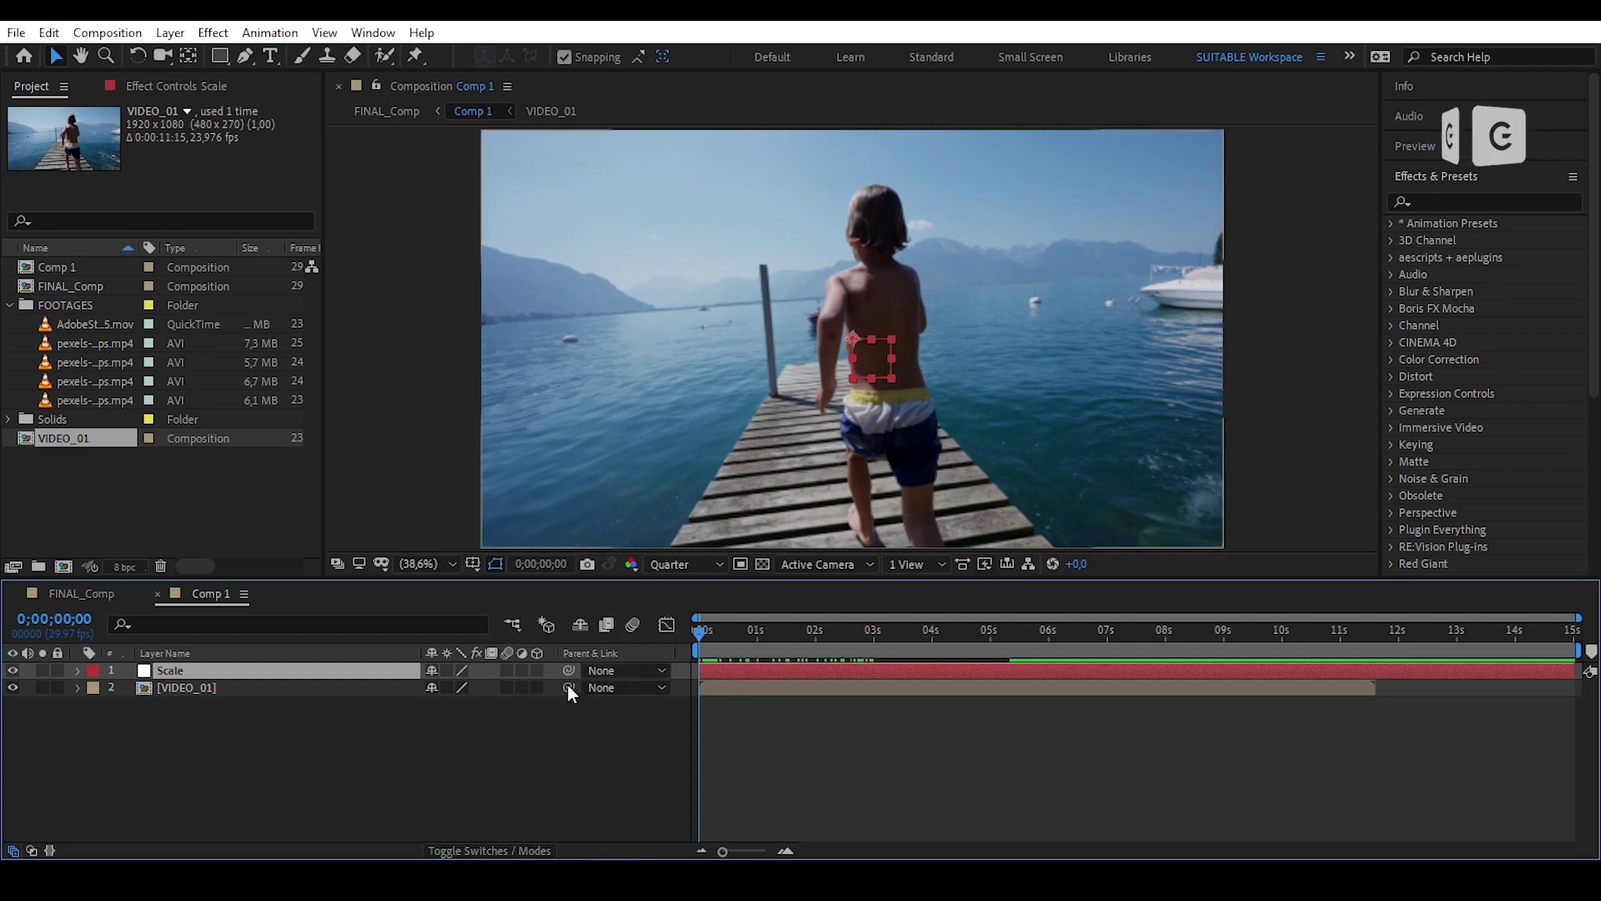
drag(568, 687, 369, 670)
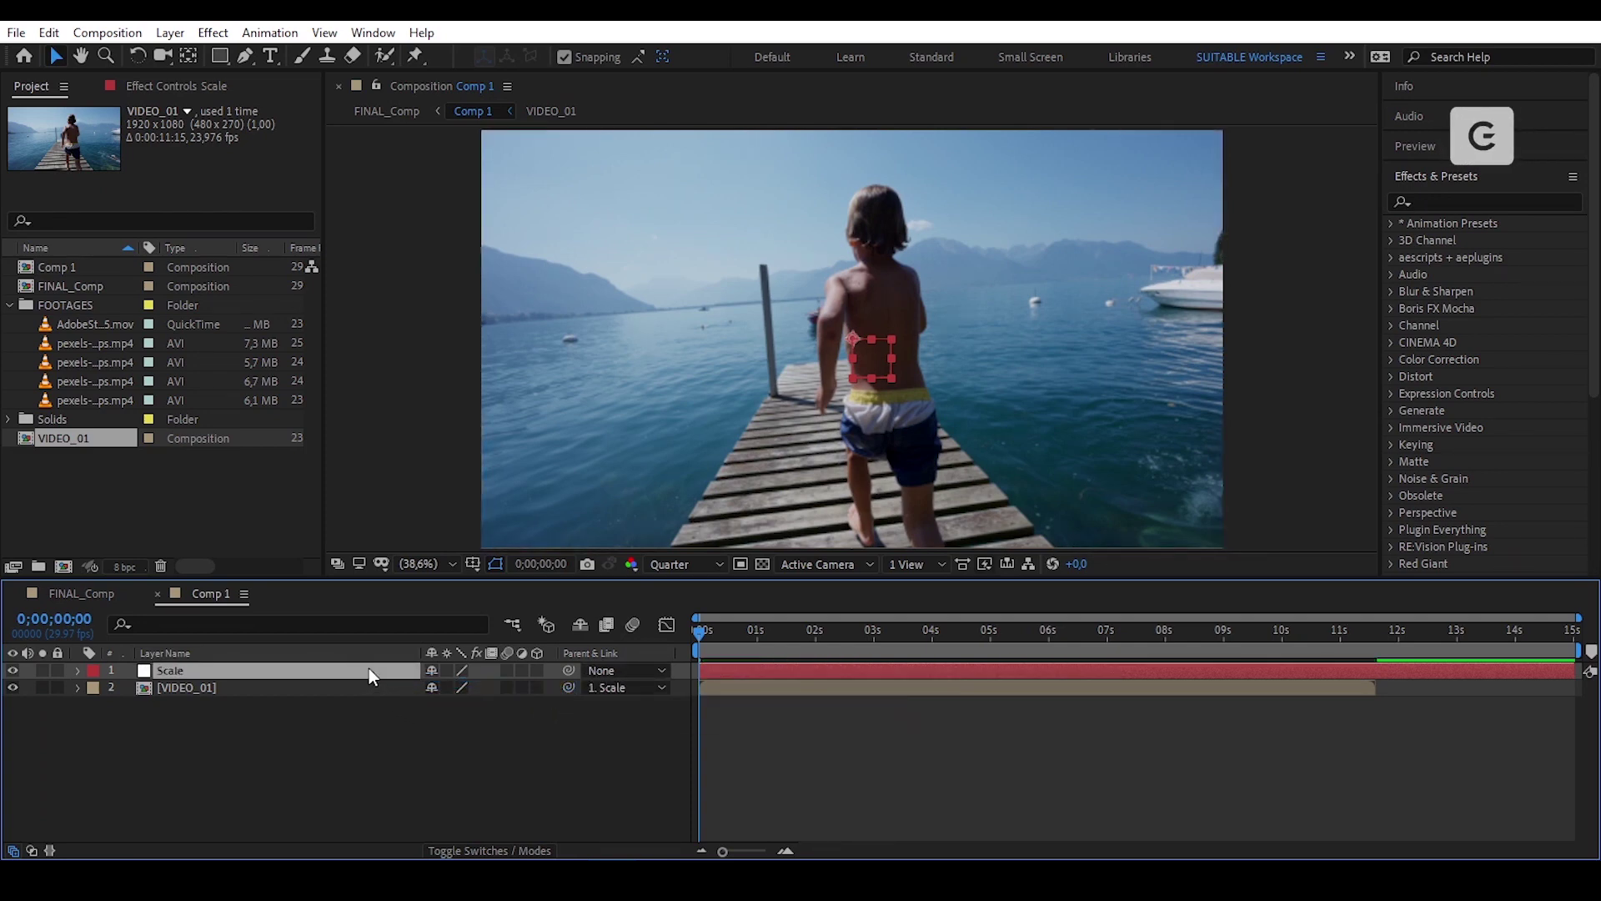
Apply Motion Tile to the VIDEO_01 layer and enlarge its output area with mirrored edges.
key(s)
click(317, 703)
key(ctrl+space)
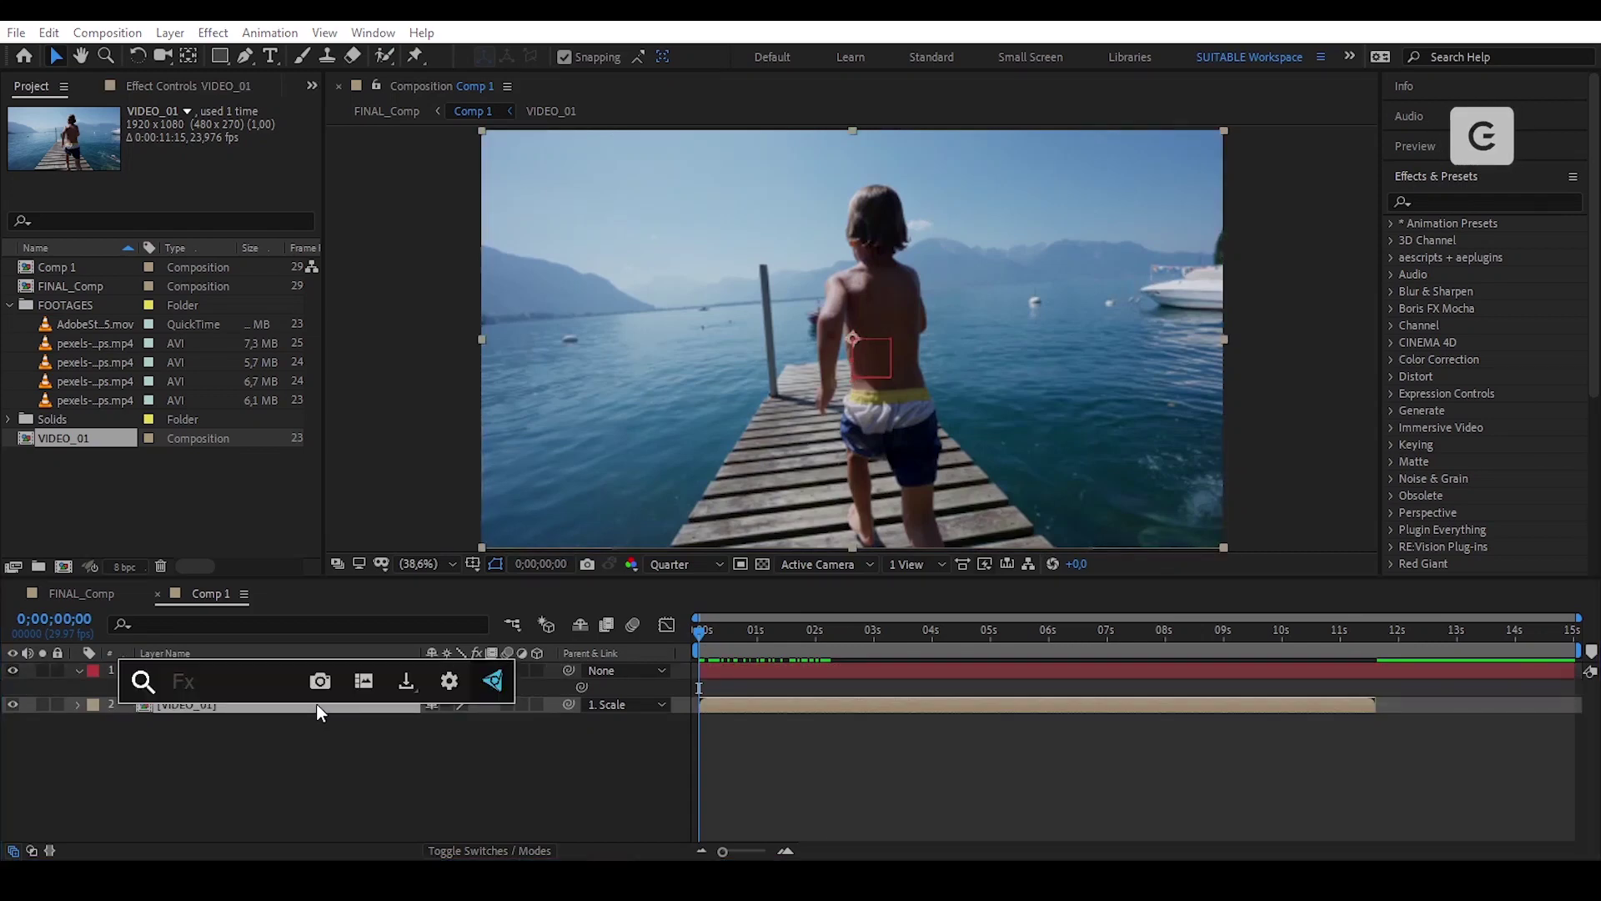
text(motio)
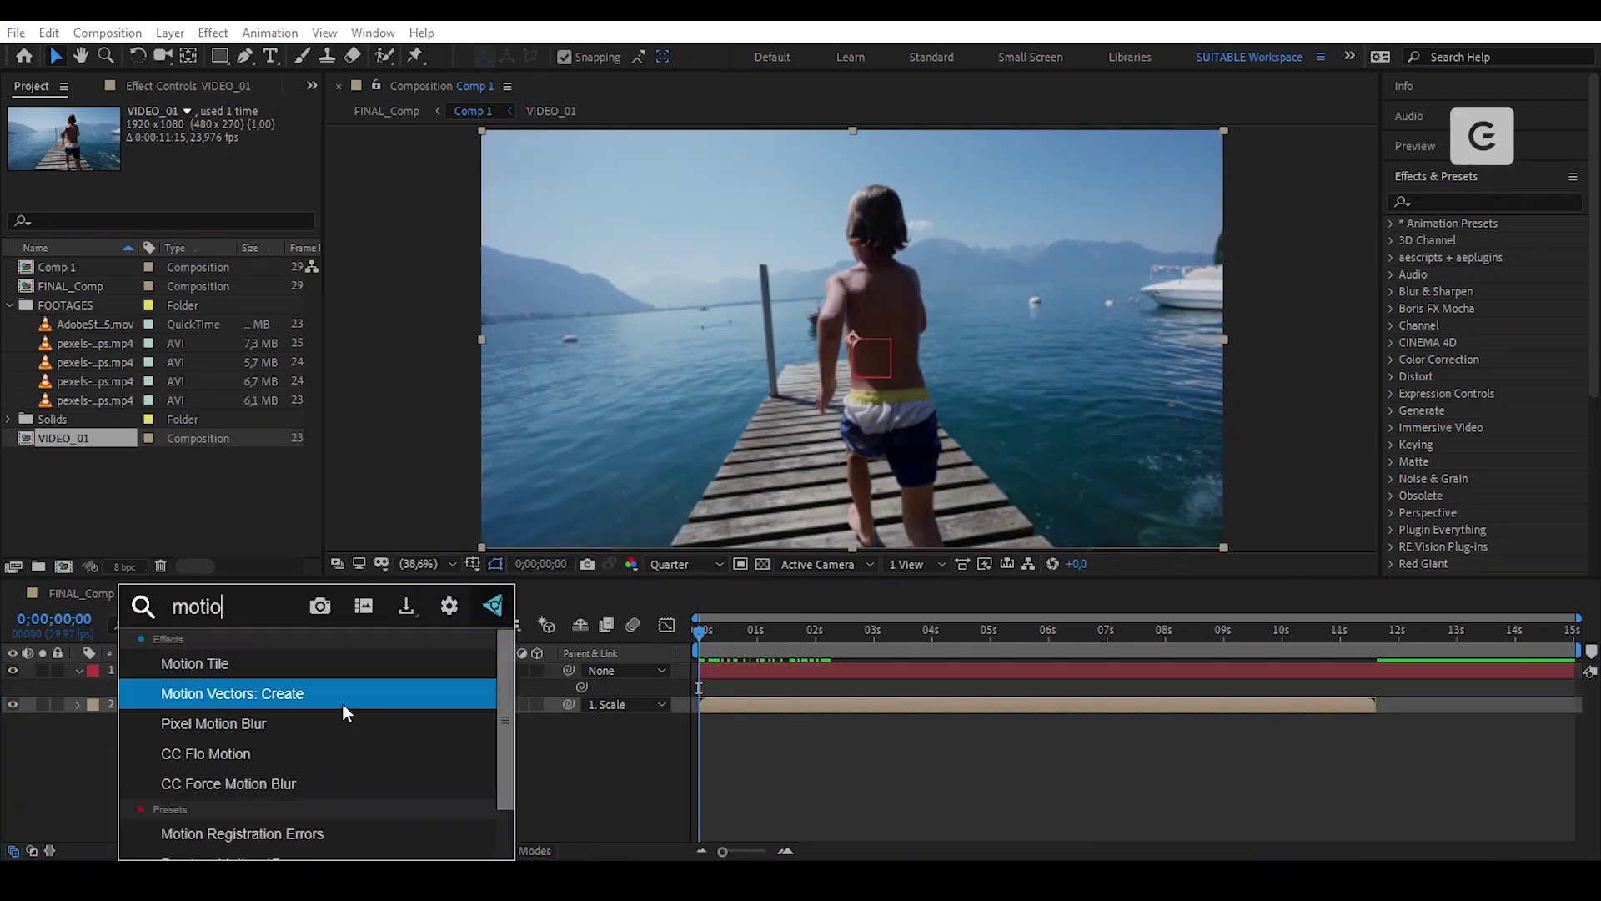
click(352, 664)
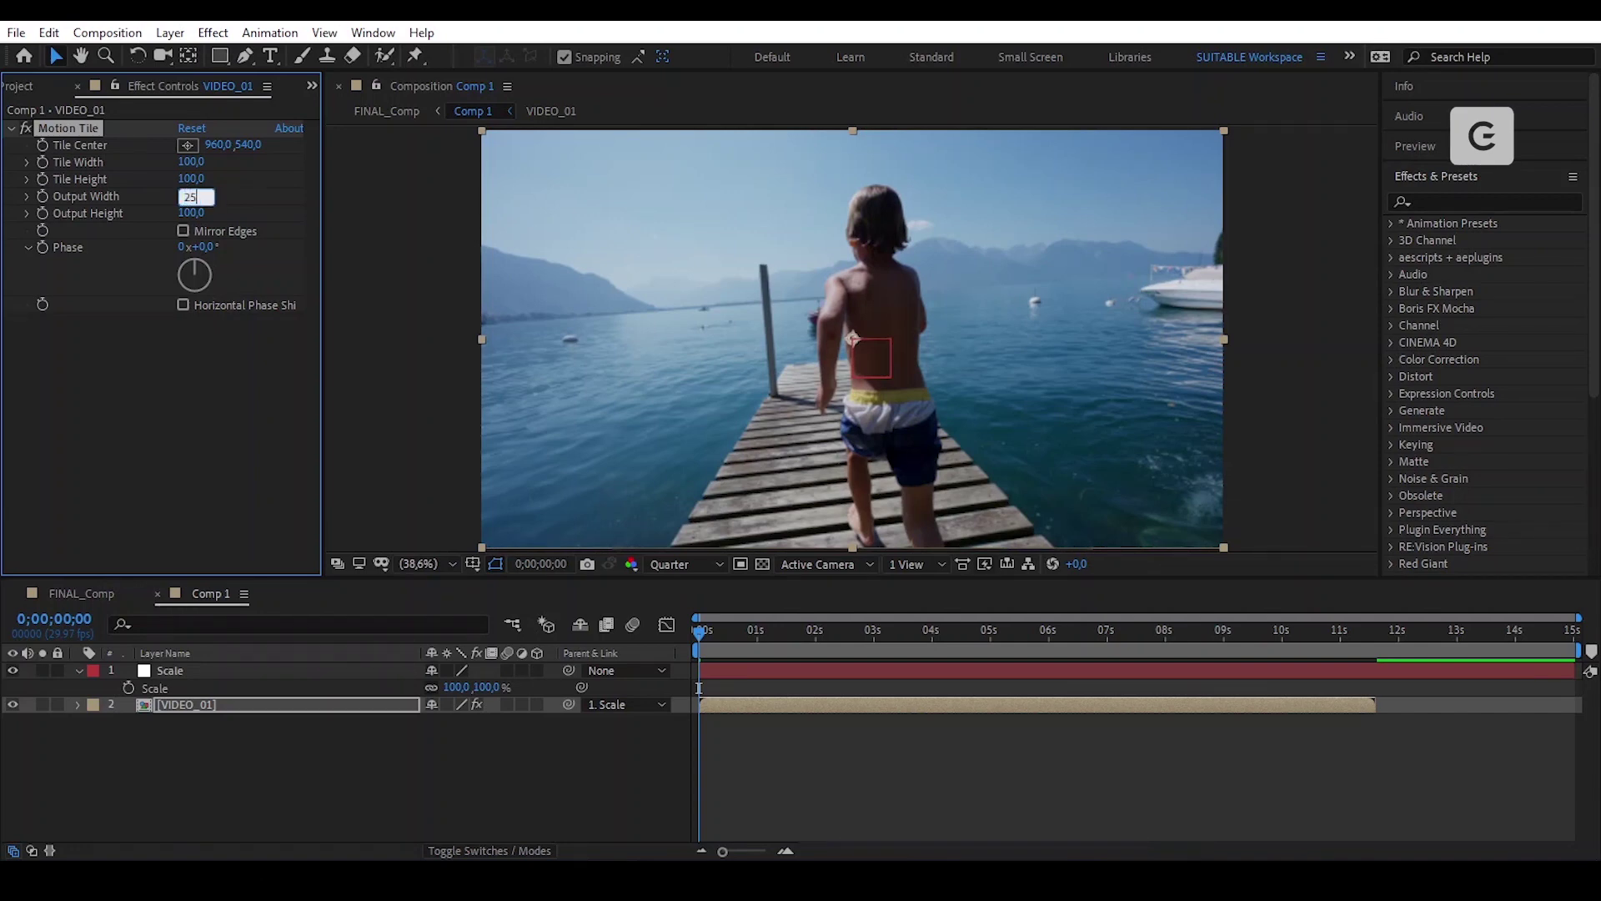
key(Tab)
Keyframe the null's Scale at the start and at 0;00;01;10, and shift both keyframes to 1:00 and 2:10.
click(125, 687)
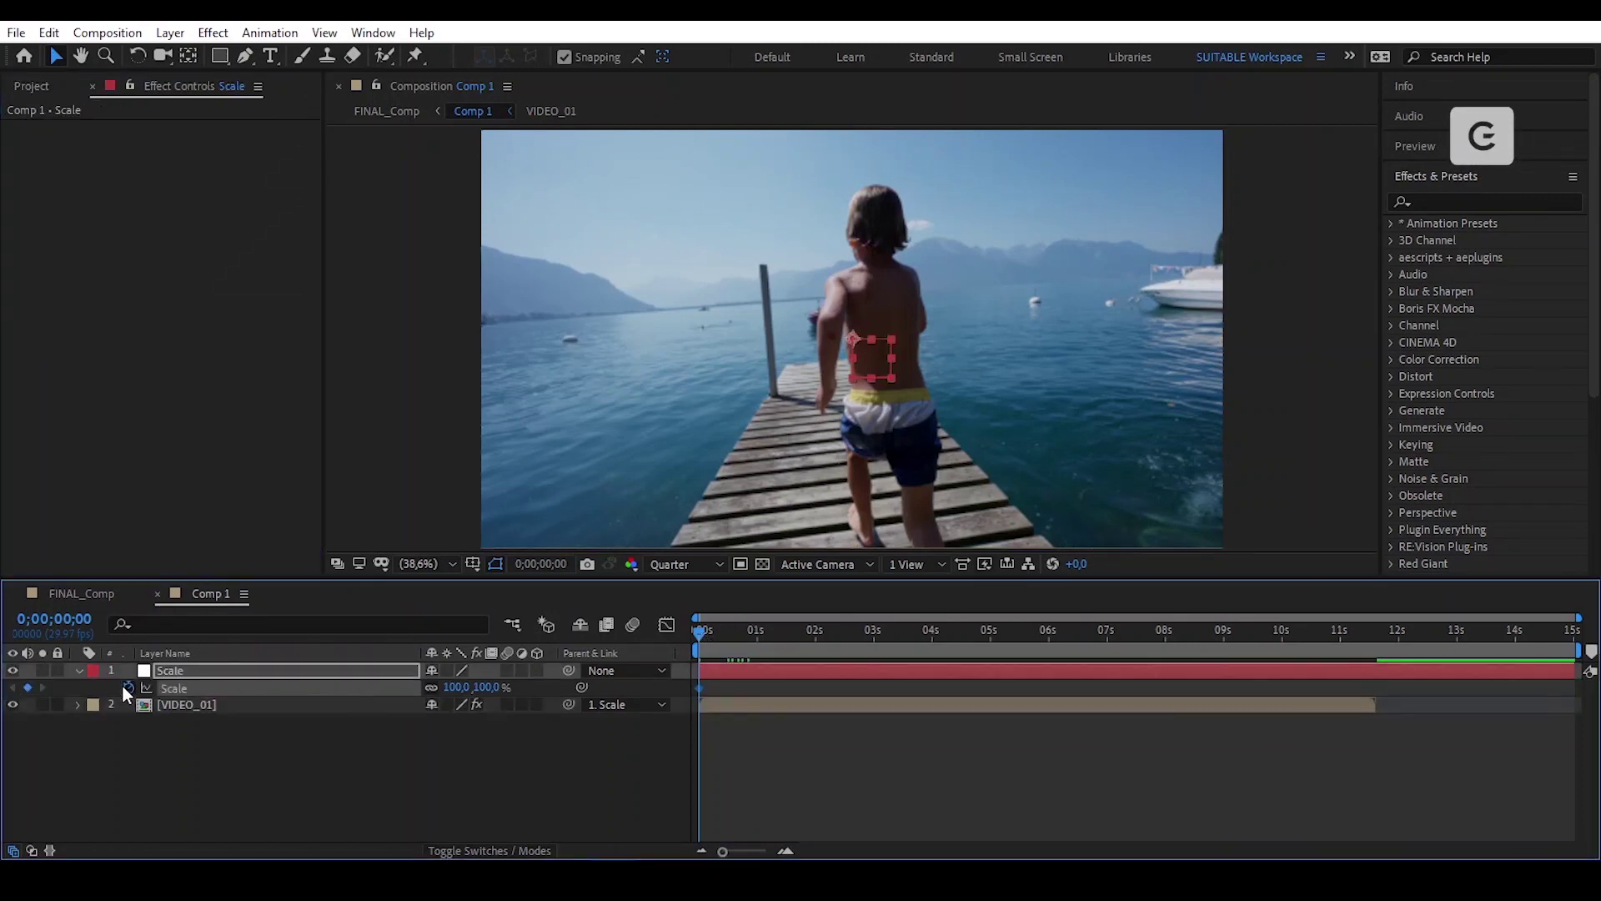
alt+scroll(801, 688, up, 3)
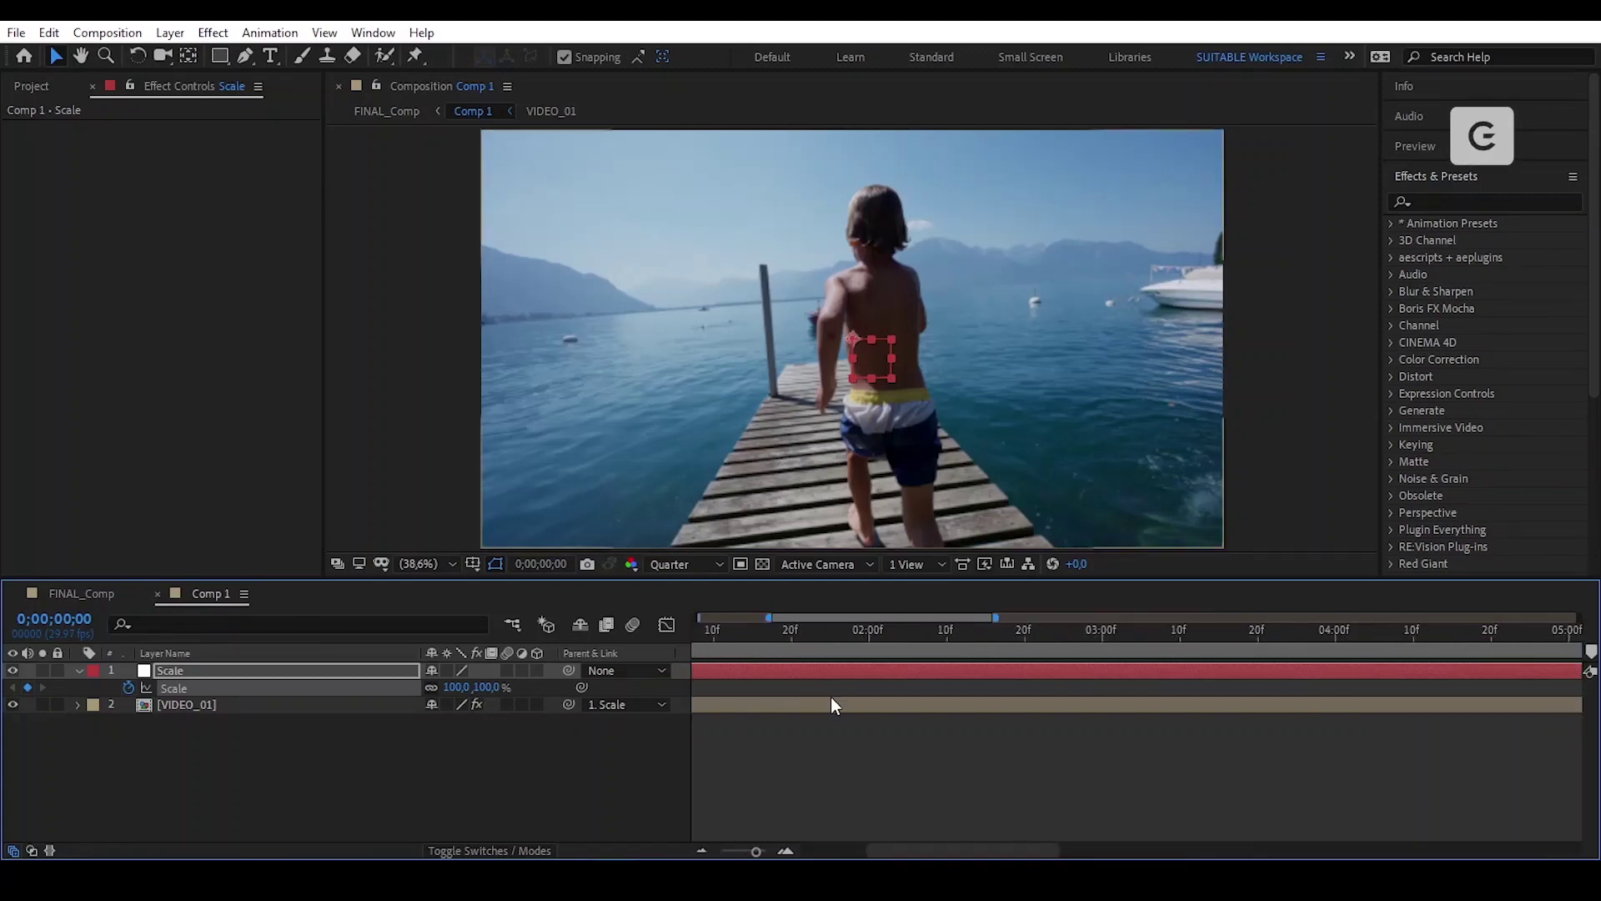
drag(932, 837, 811, 844)
drag(799, 638, 1009, 665)
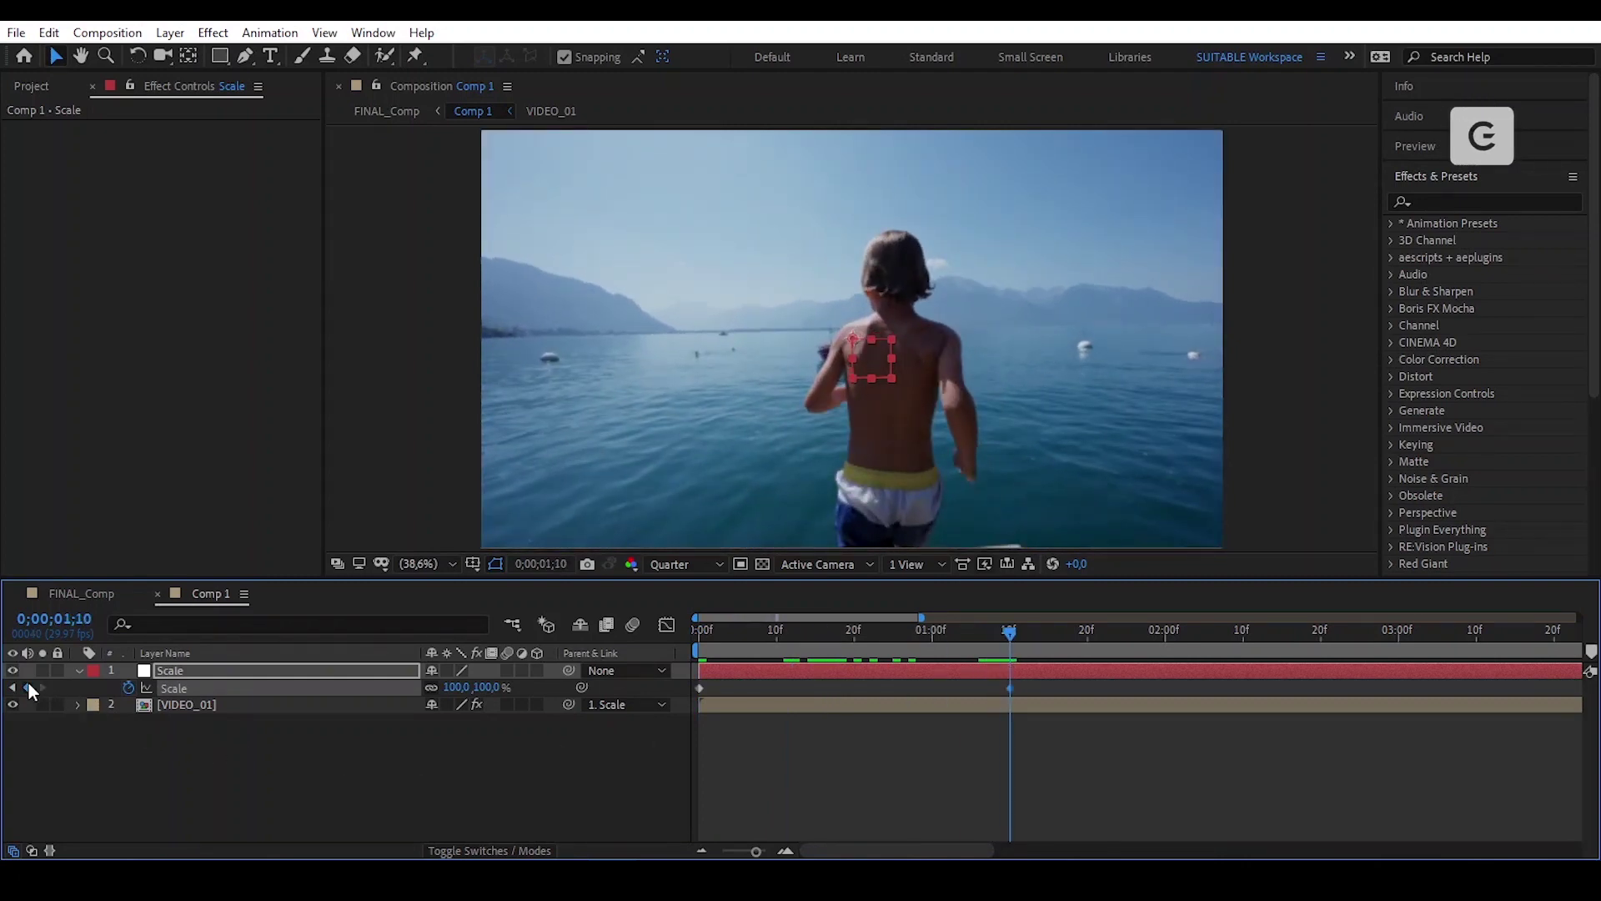
drag(940, 630, 692, 678)
drag(1037, 687, 934, 700)
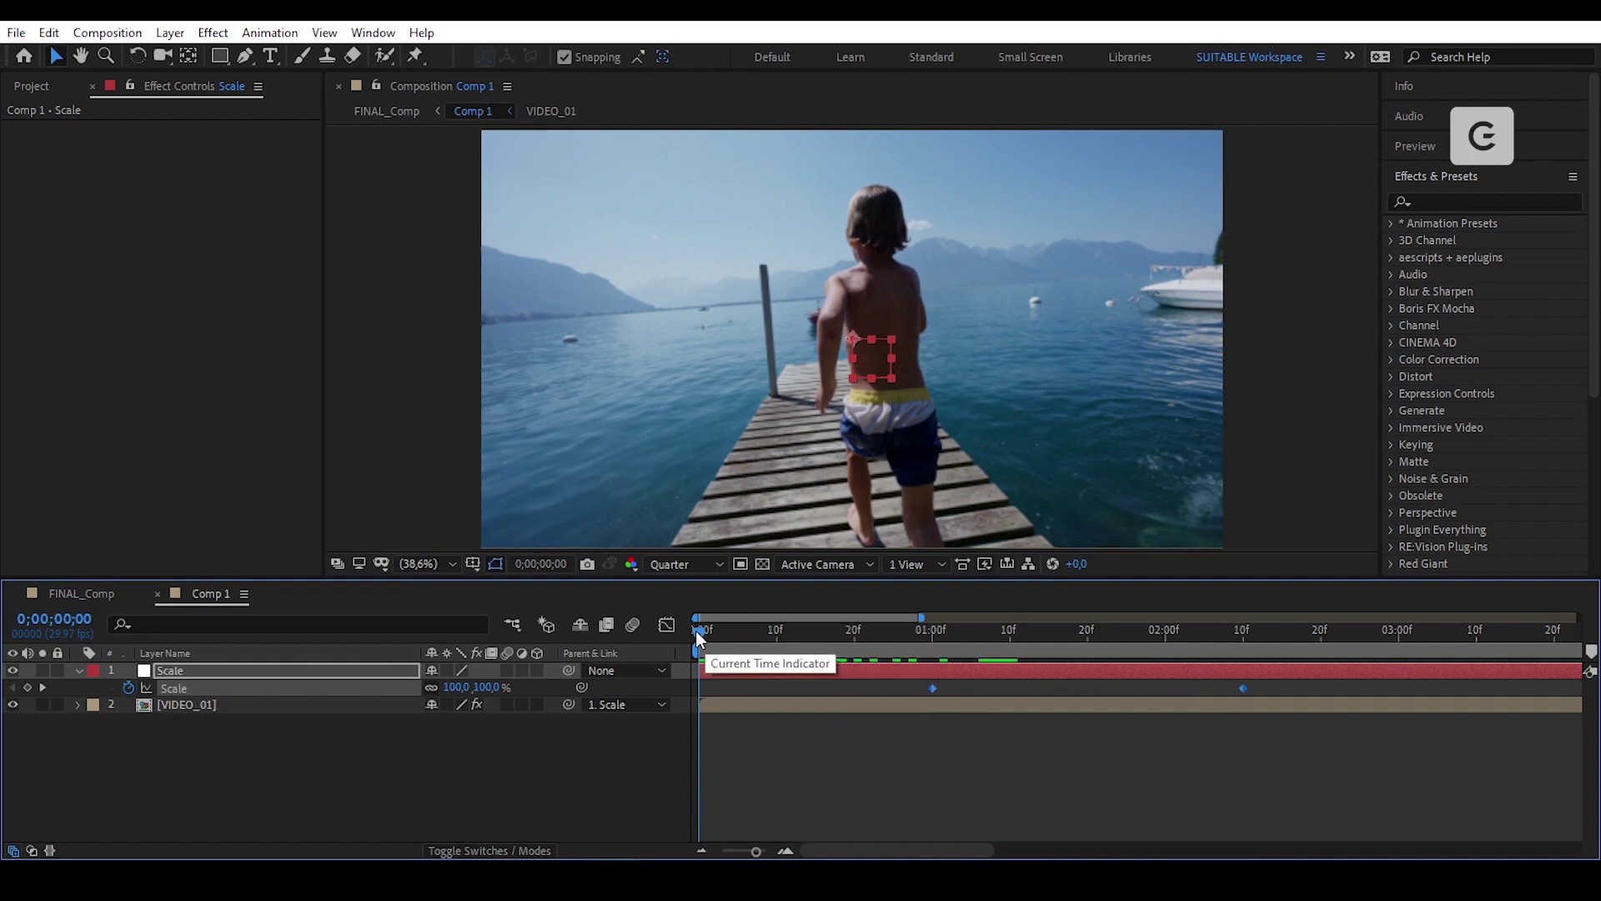
Move the two Scale keyframes four frames earlier and set the second one, at 0;00;02;06, to 60%.
drag(696, 631, 1207, 692)
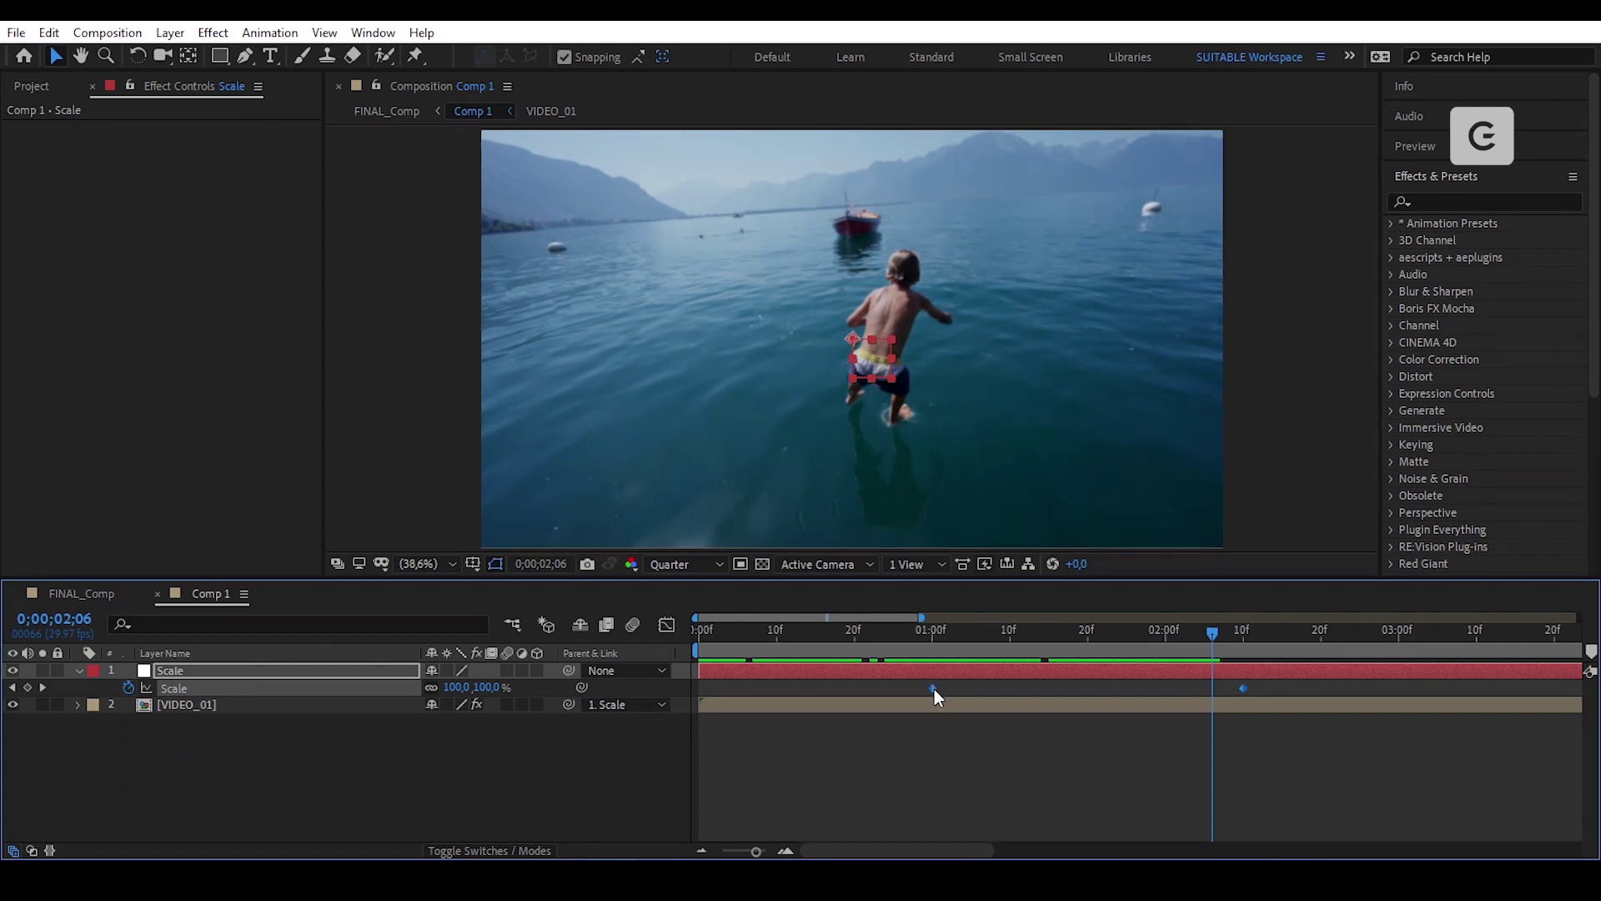
drag(916, 693, 900, 687)
click(1261, 749)
click(459, 687)
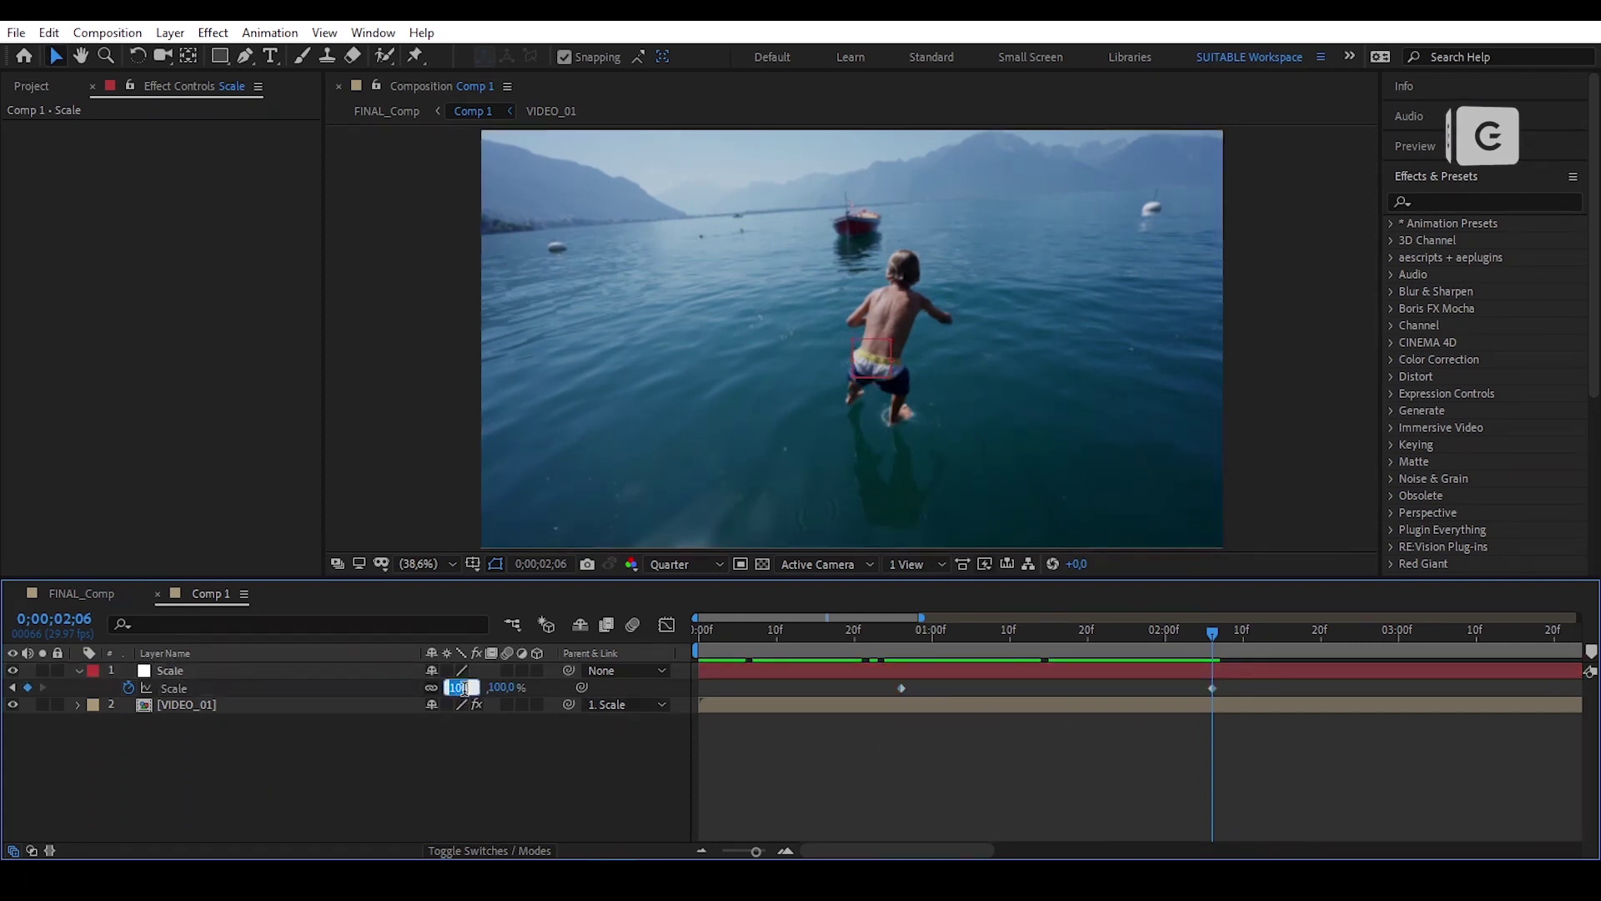
key(Return)
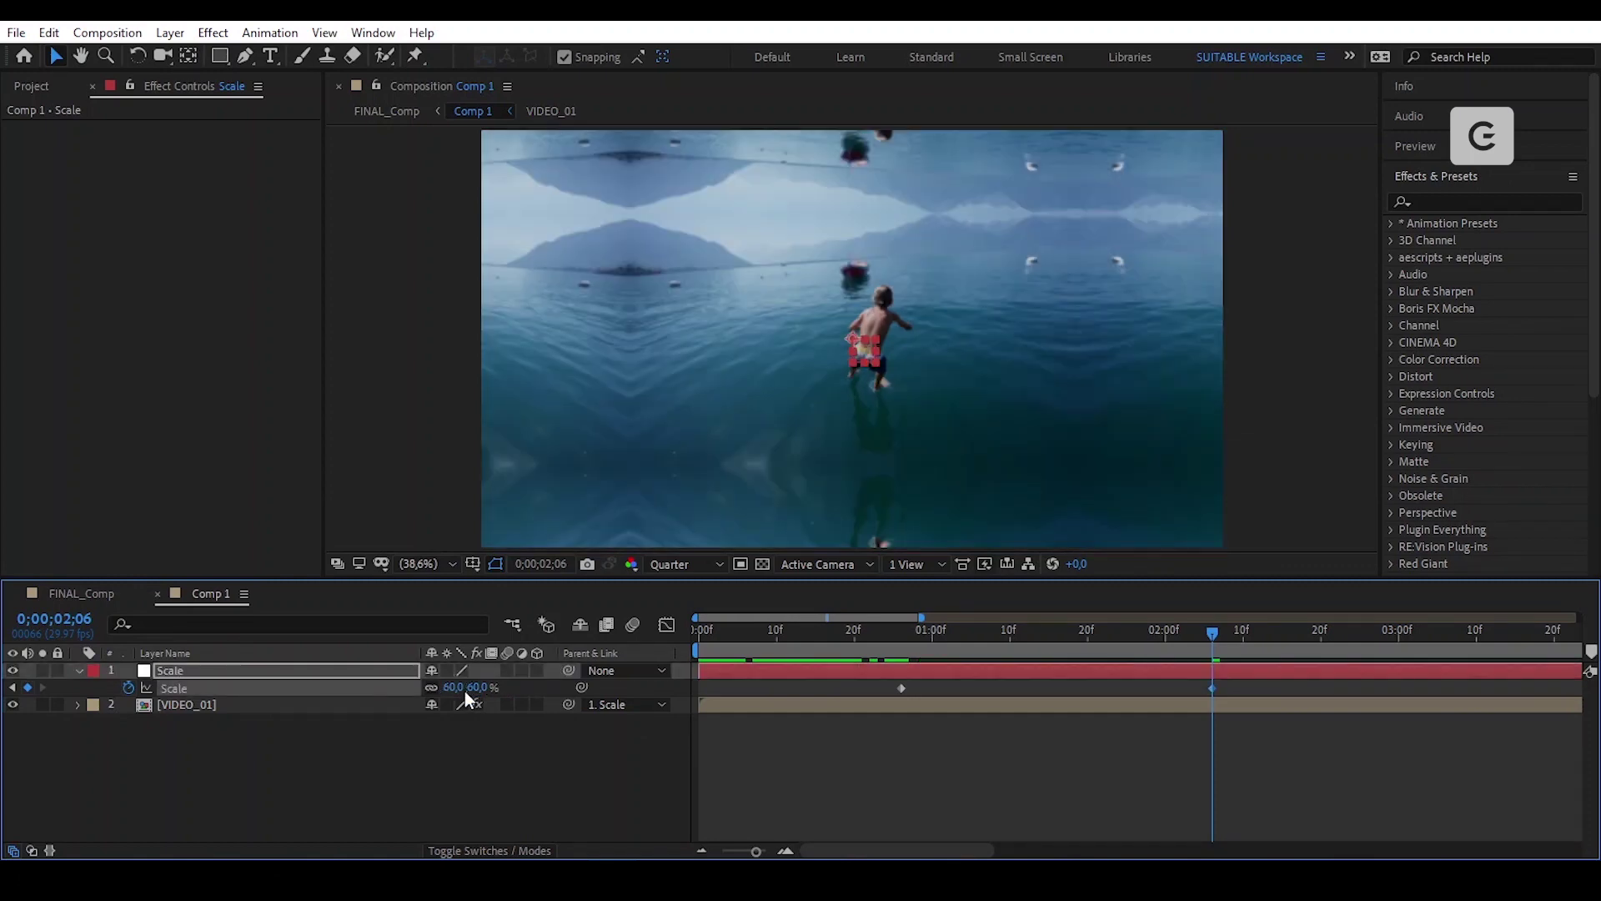
Apply Easy Ease to both Scale keyframes of the null.
drag(1122, 630, 894, 689)
right_click(904, 687)
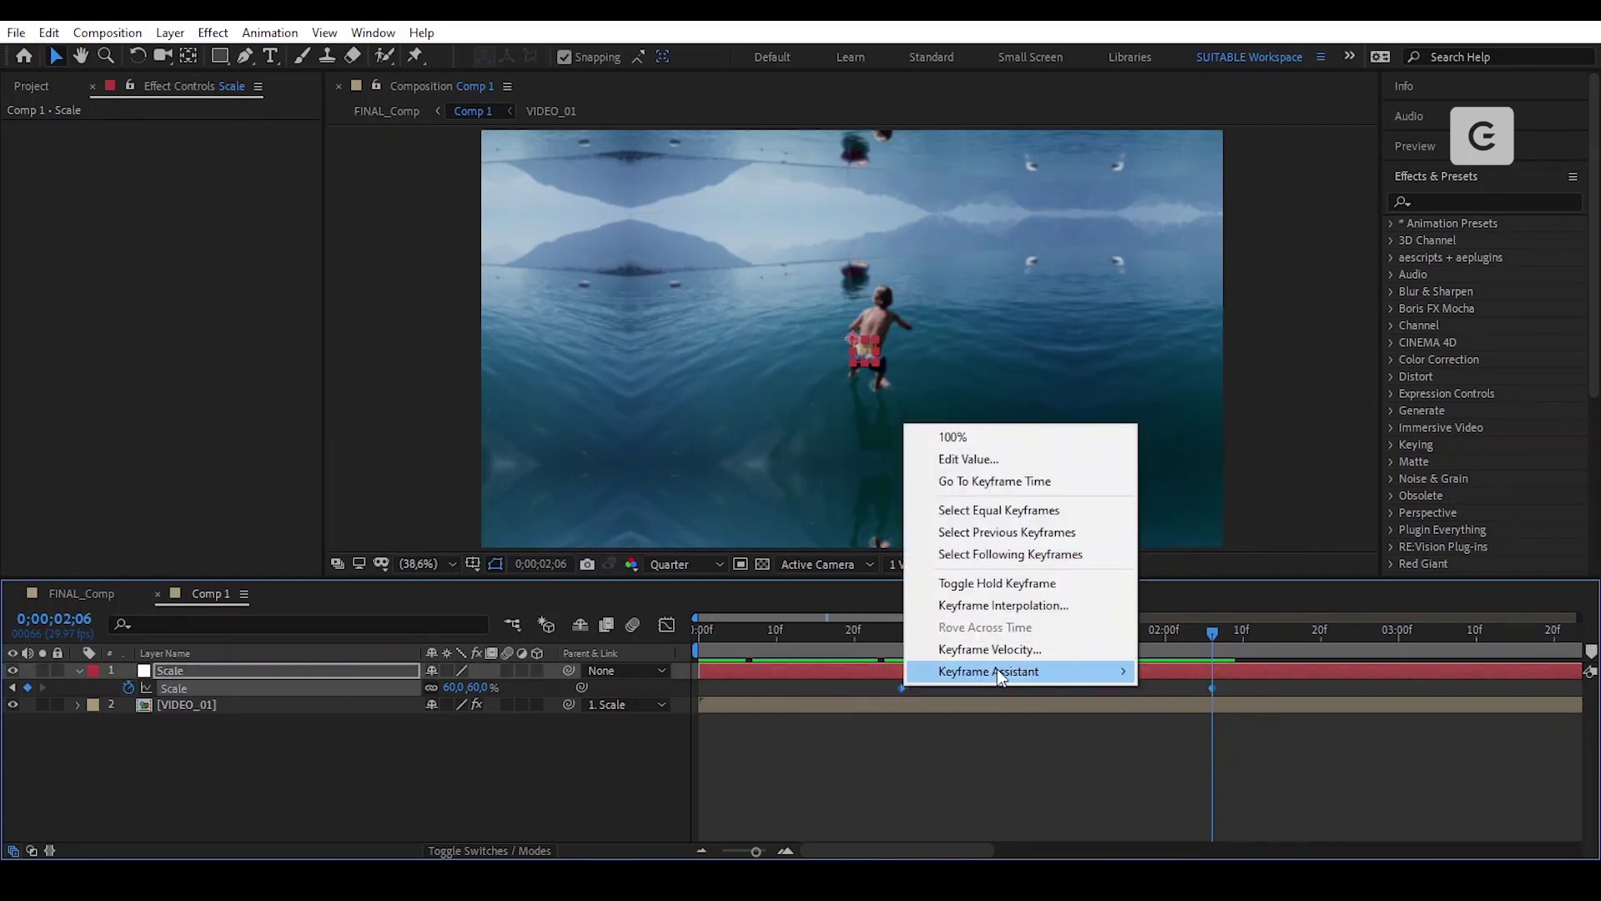
mouse_move(1038, 670)
click(1236, 742)
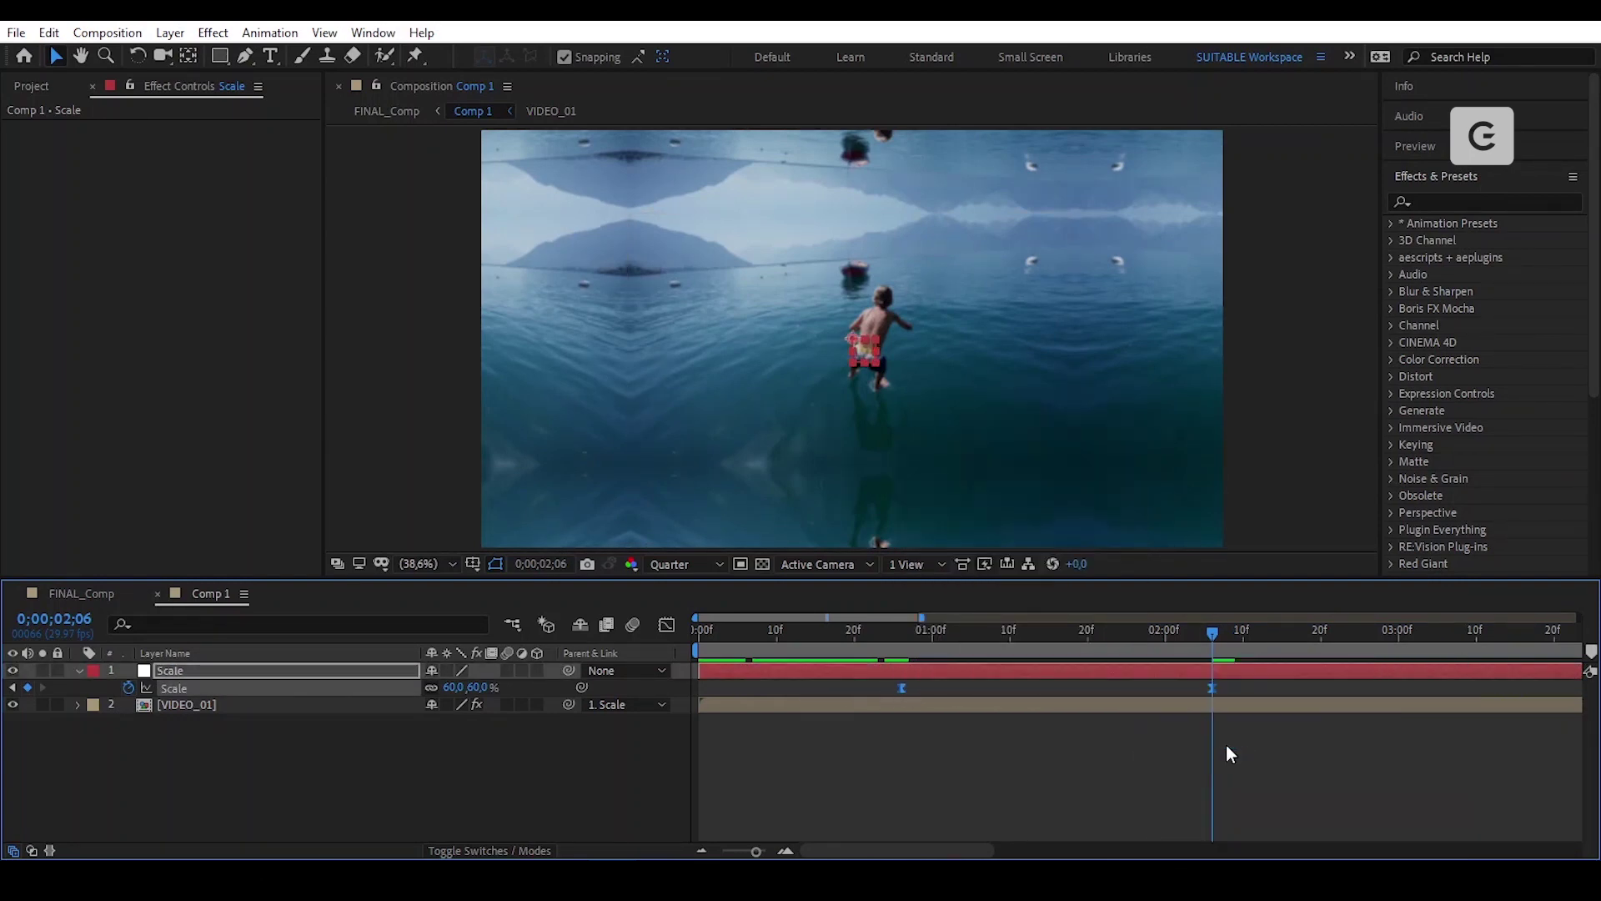
Lengthen the influence handles in the Scale speed graph so the change peaks close to the second keyframe.
click(667, 625)
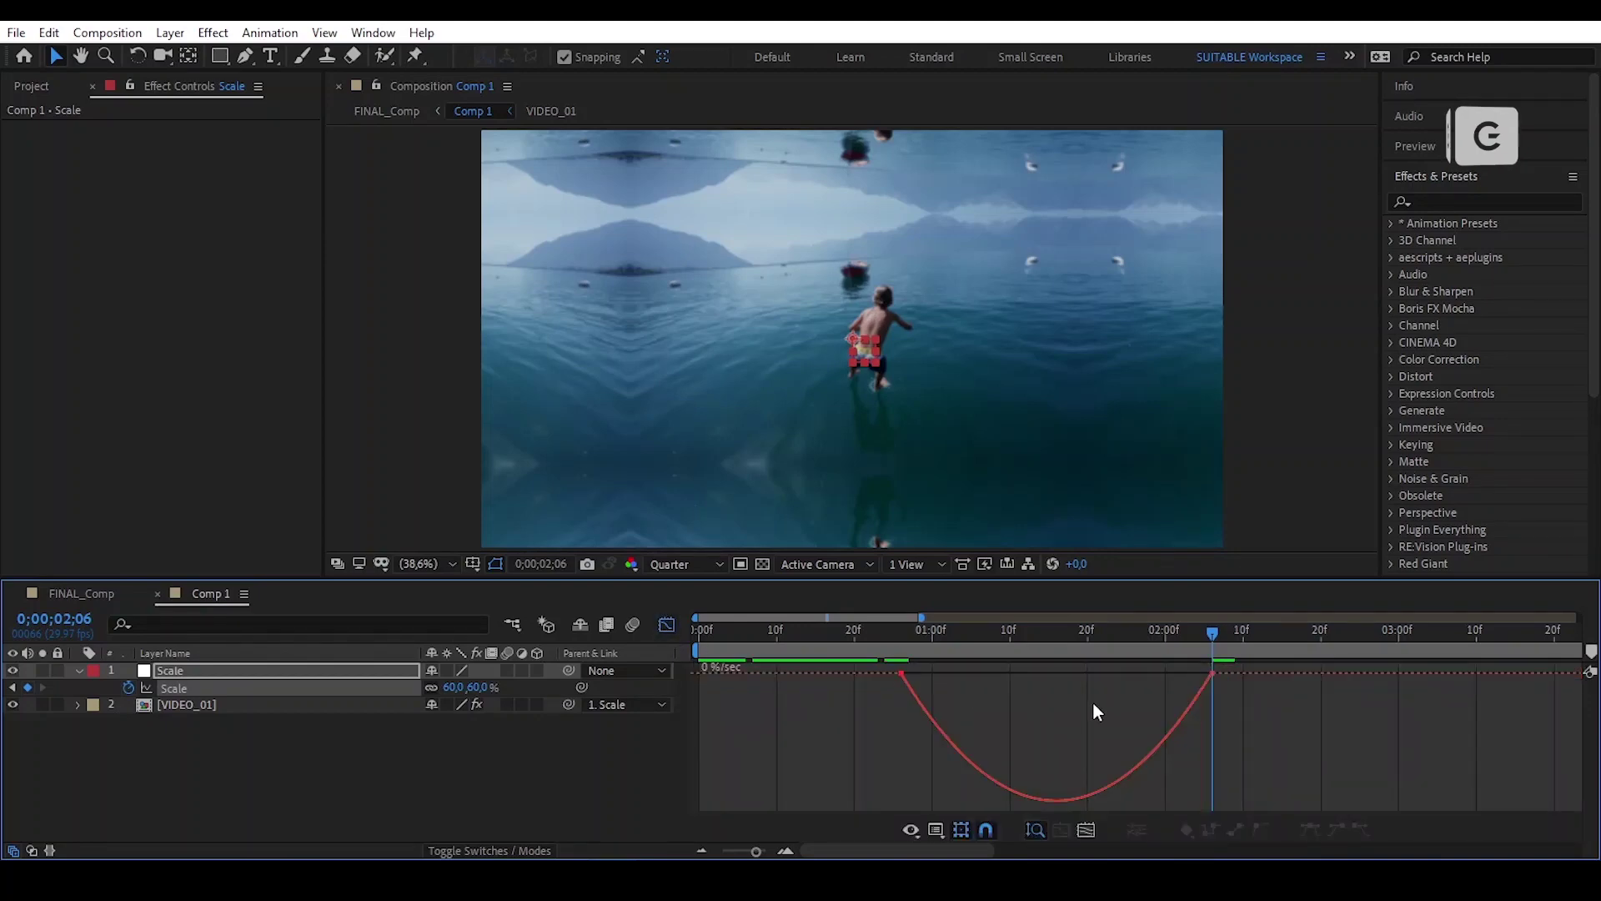
click(1210, 672)
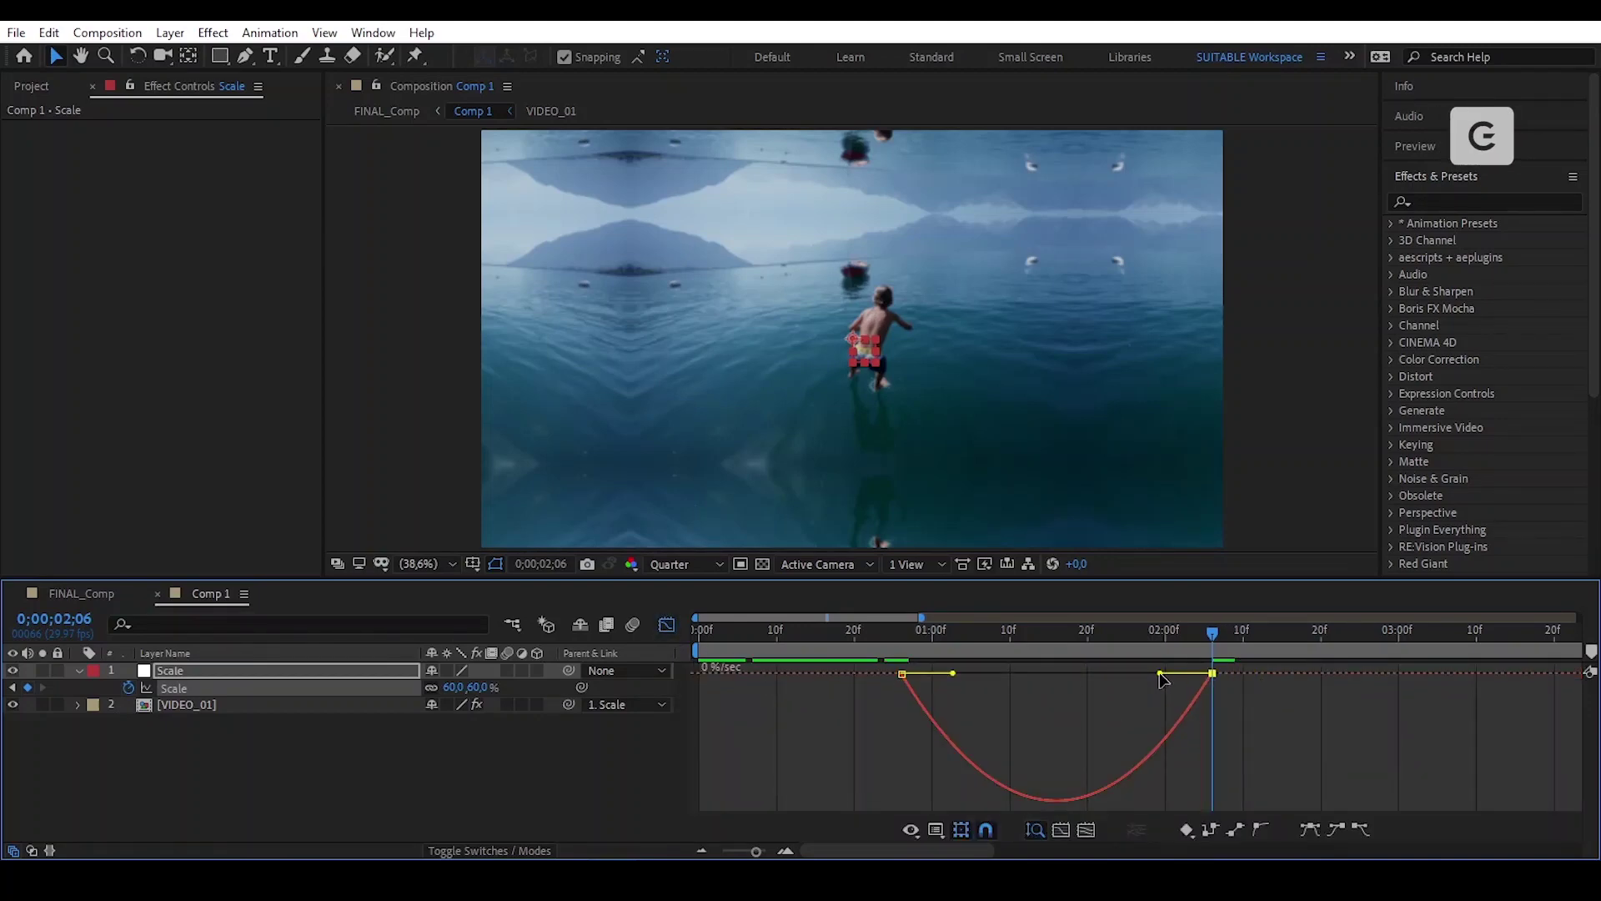
drag(1160, 673, 1128, 669)
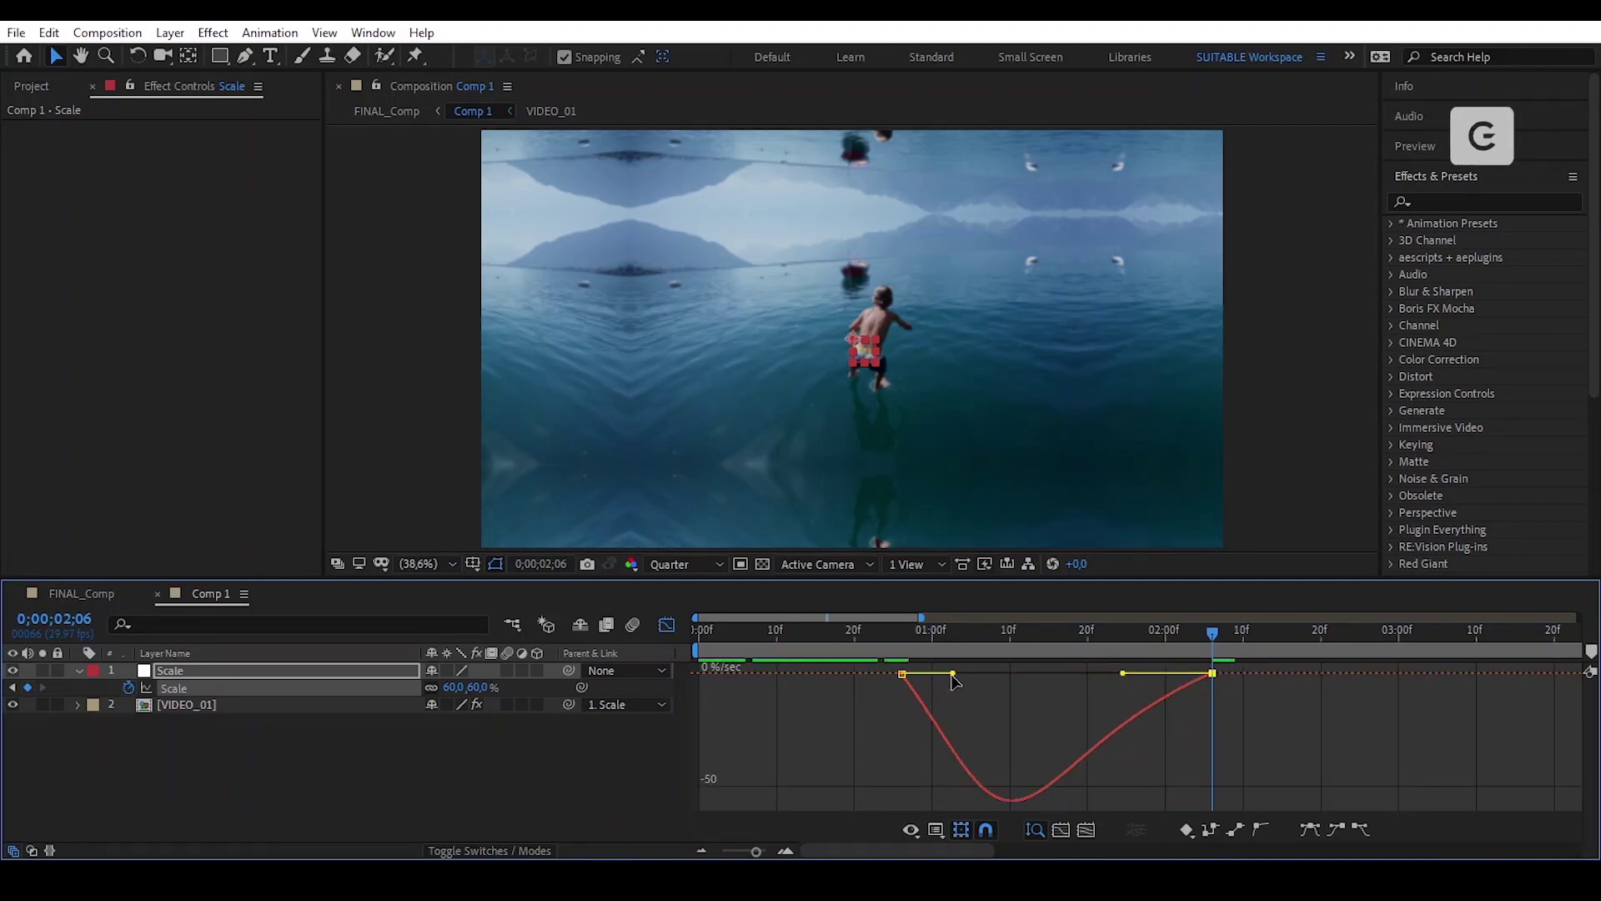
drag(953, 672, 1137, 672)
click(1056, 673)
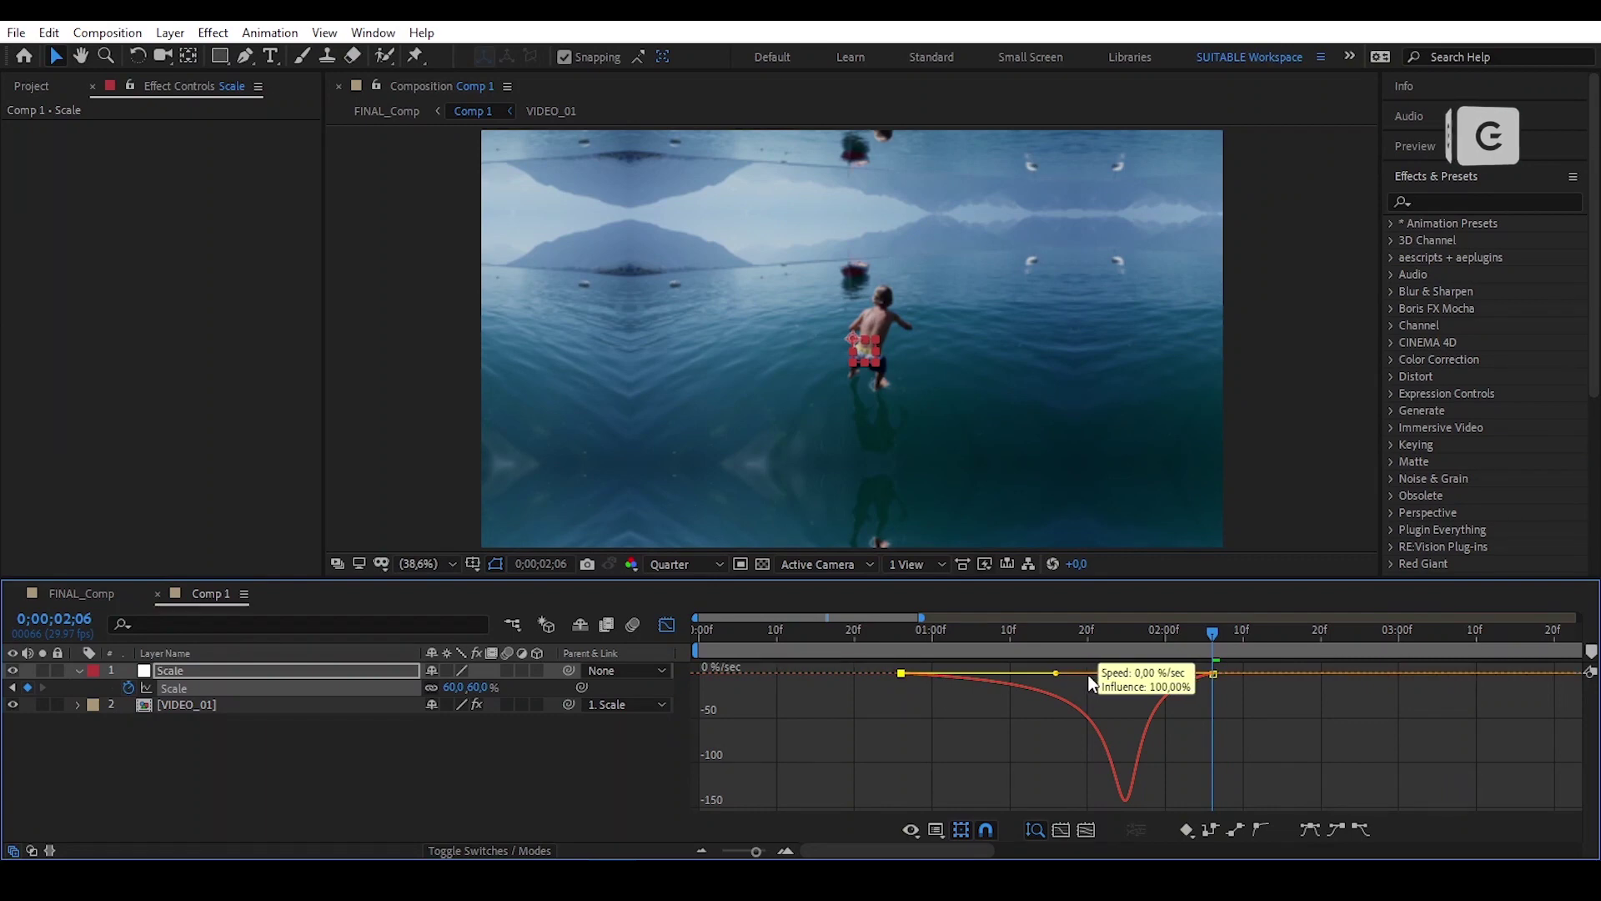
click(679, 628)
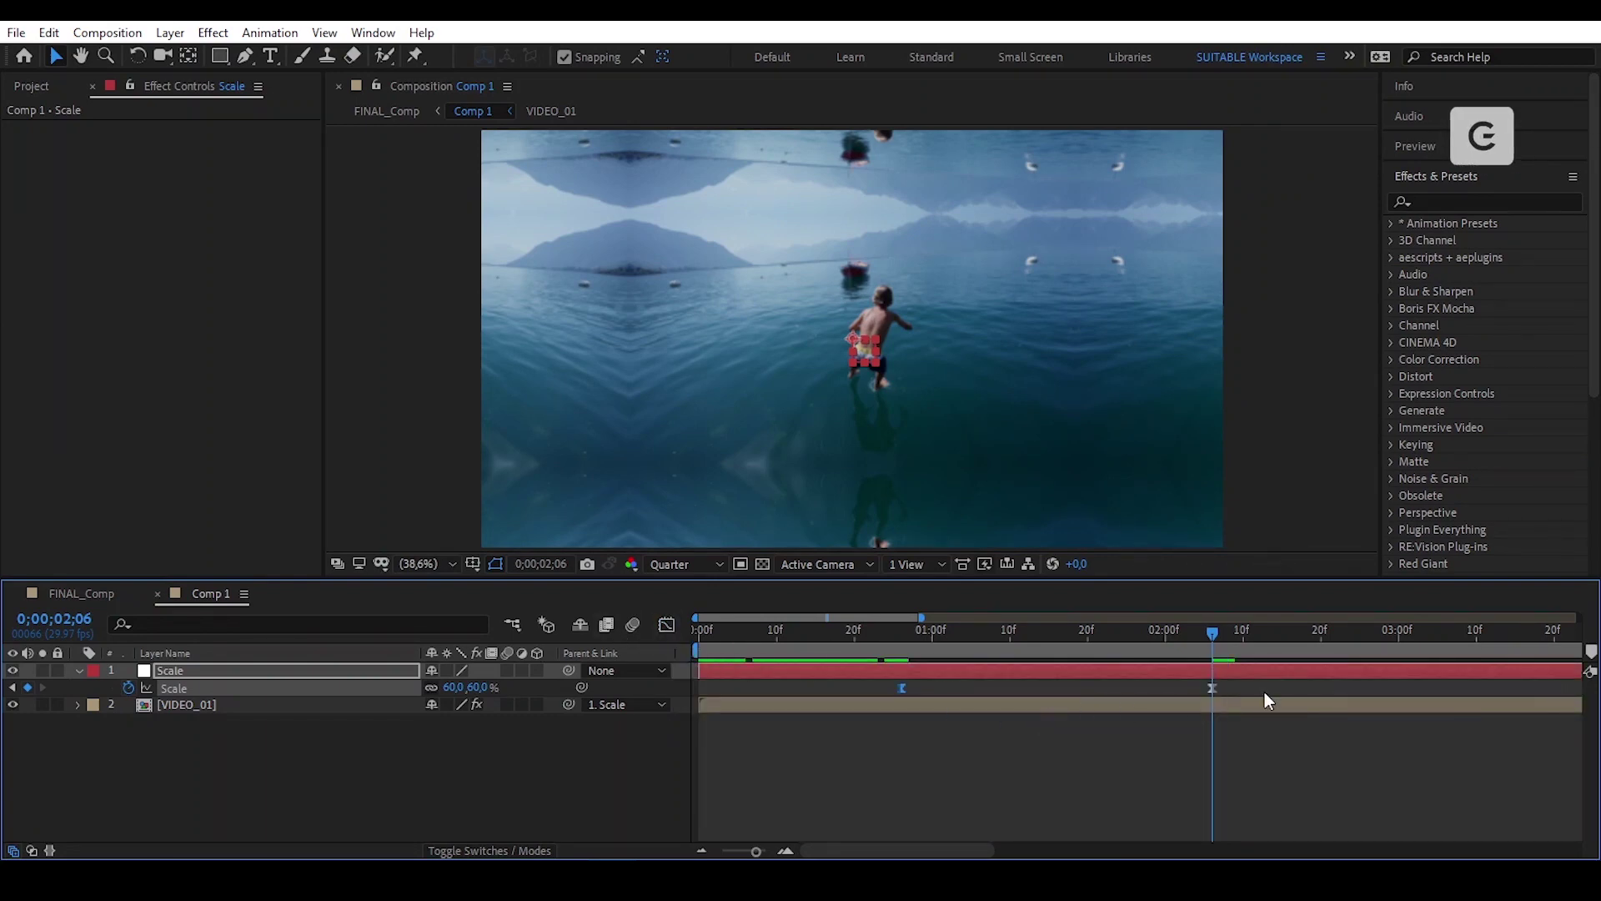
Enable motion blur on the VIDEO_01 layer and for the whole composition, and check the animation from the start.
drag(1194, 638, 688, 731)
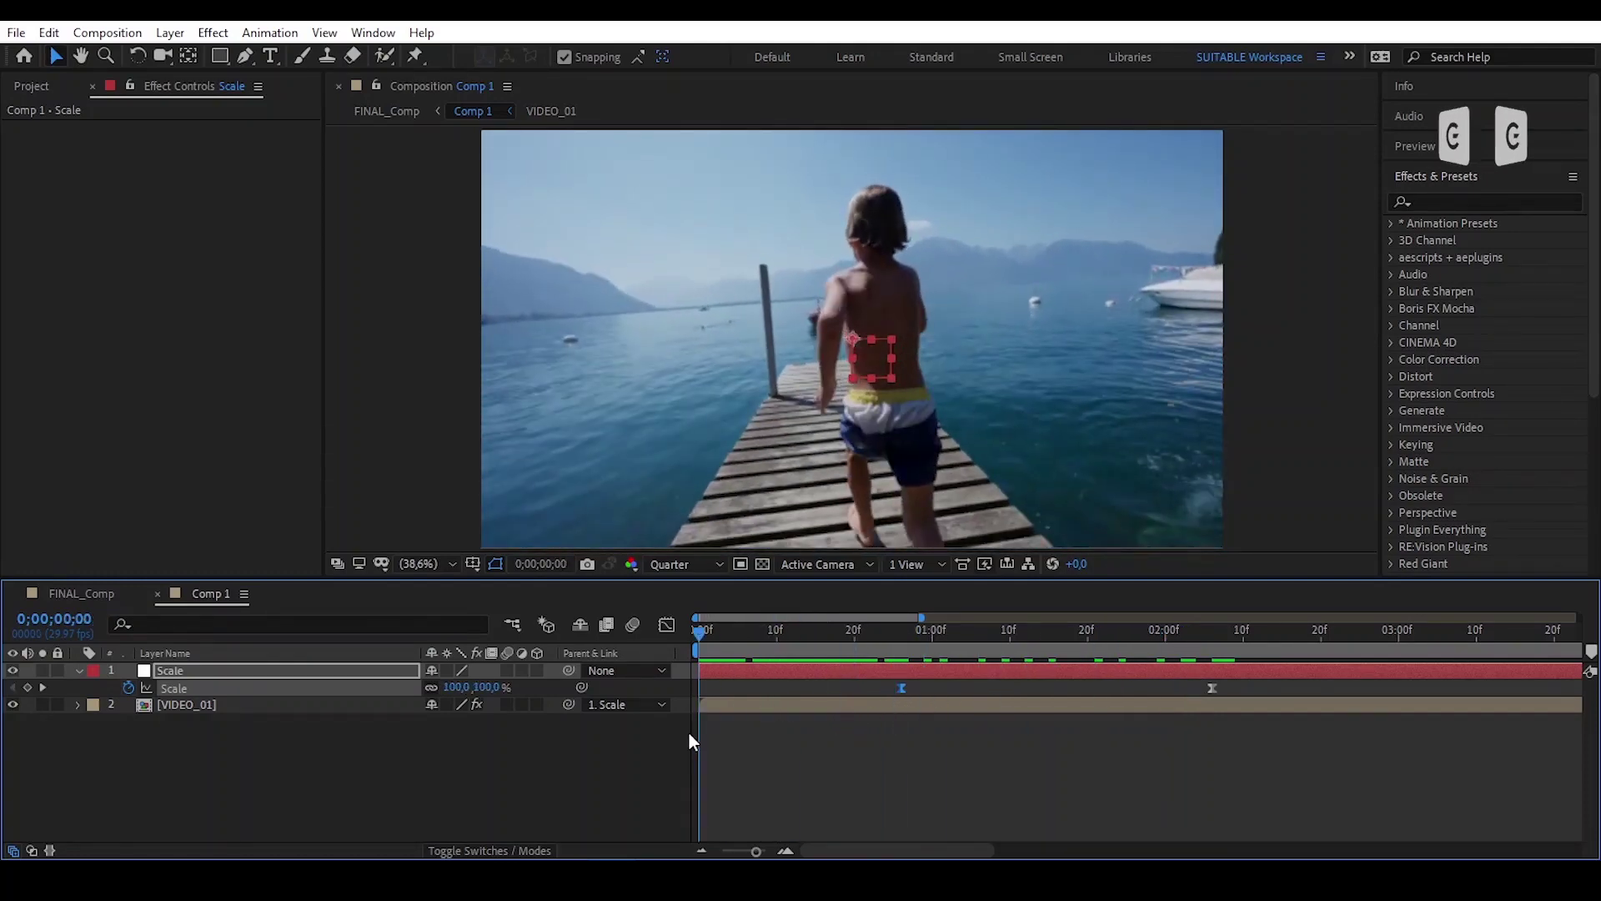
click(506, 704)
click(635, 625)
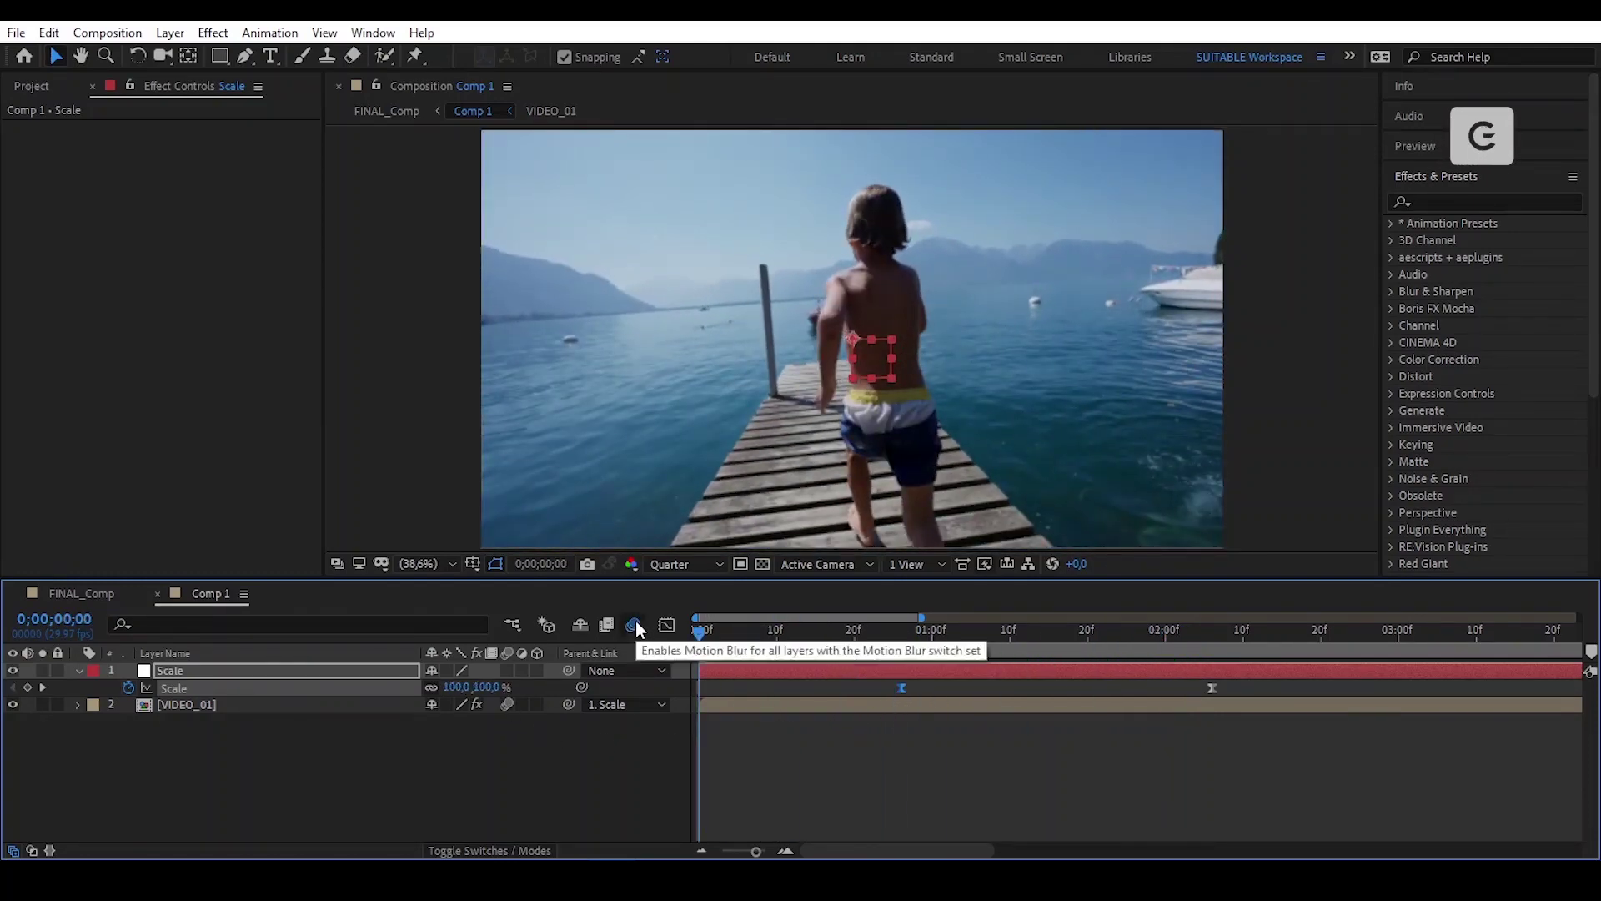
drag(703, 638, 691, 741)
Move the null's two Scale keyframes four frames later, to 1:00 and 2:10, and return to the composition's start.
click(1212, 687)
click(969, 746)
key(Page_Up)
key(Page_Up)
key(Page_Up)
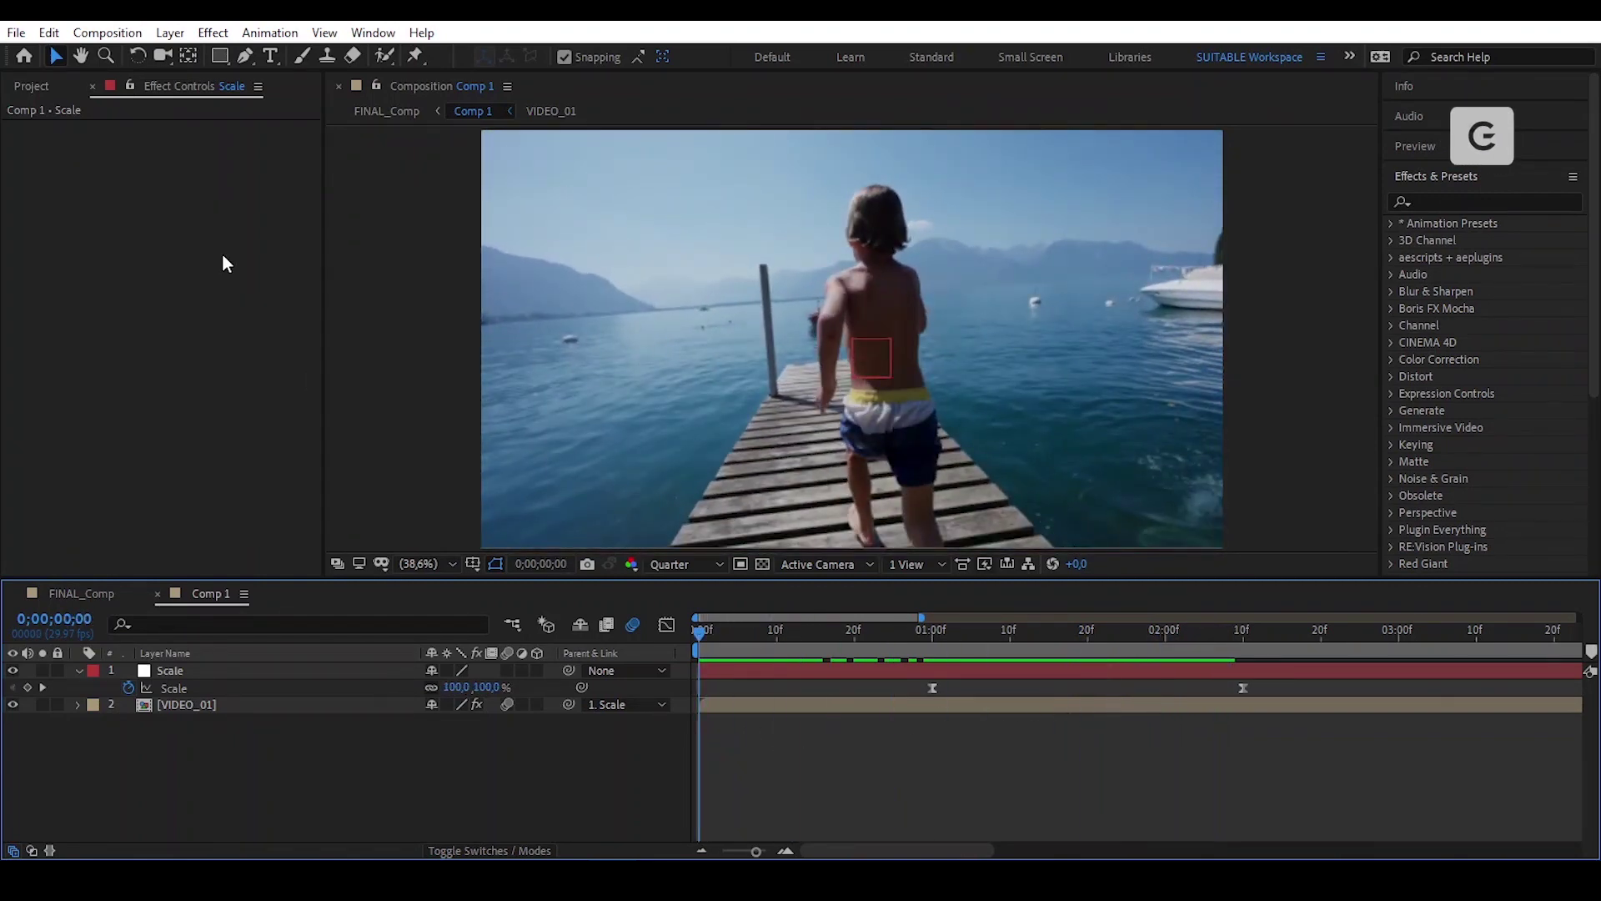
Add the last pexels clip in the FOOTAGES folder, showing the hikers, as the topmost layer of Comp 1.
click(33, 87)
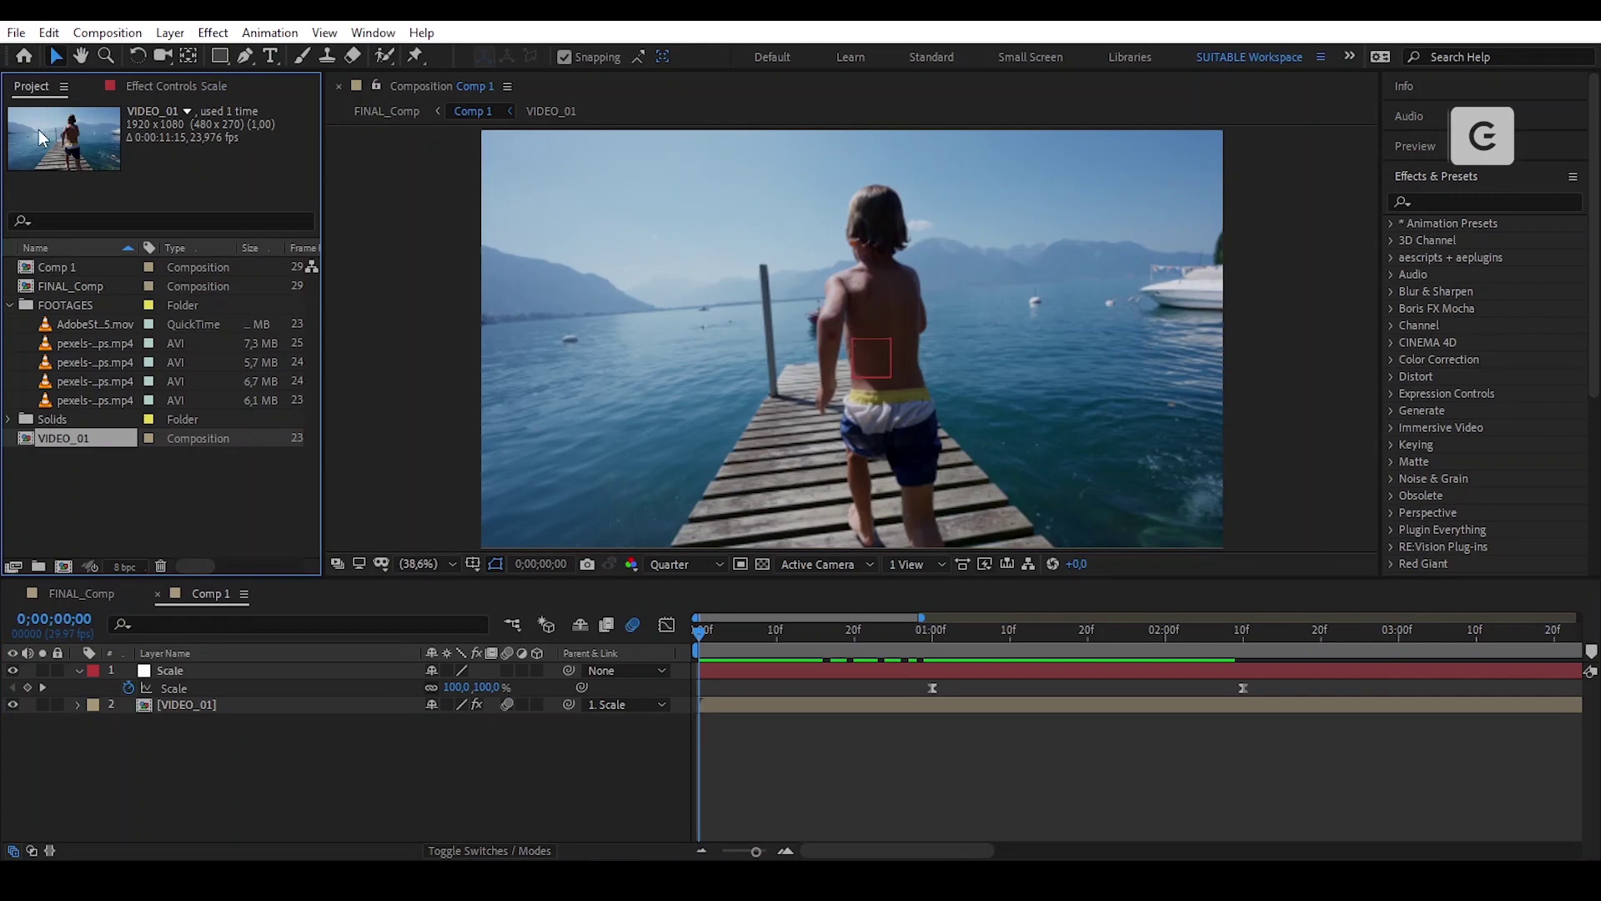
click(83, 400)
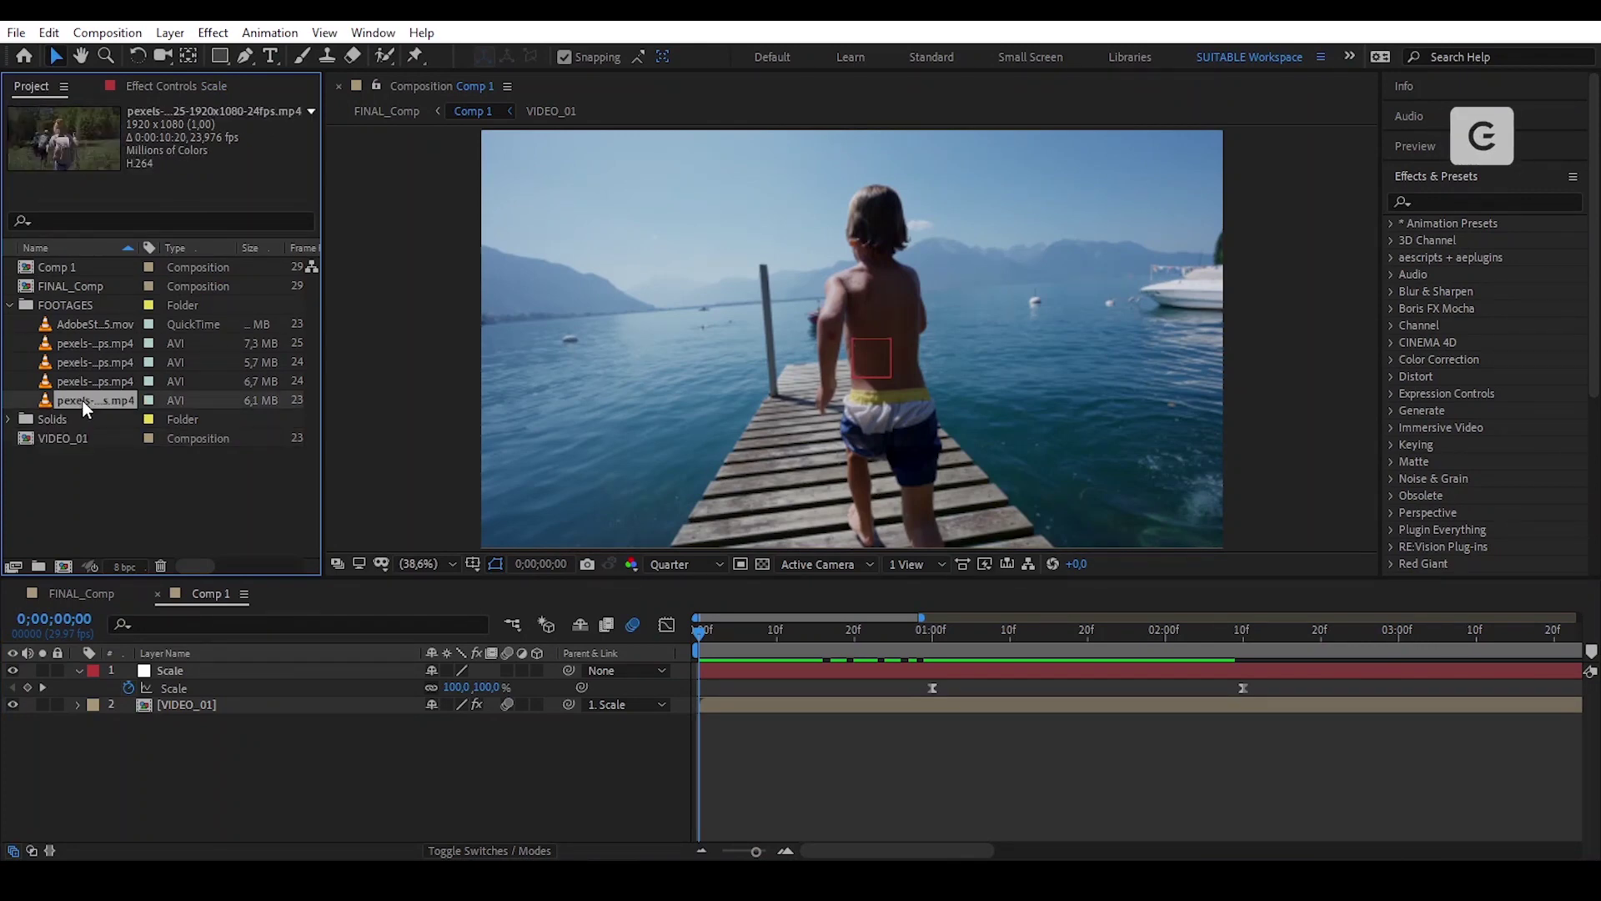
drag(47, 409, 192, 665)
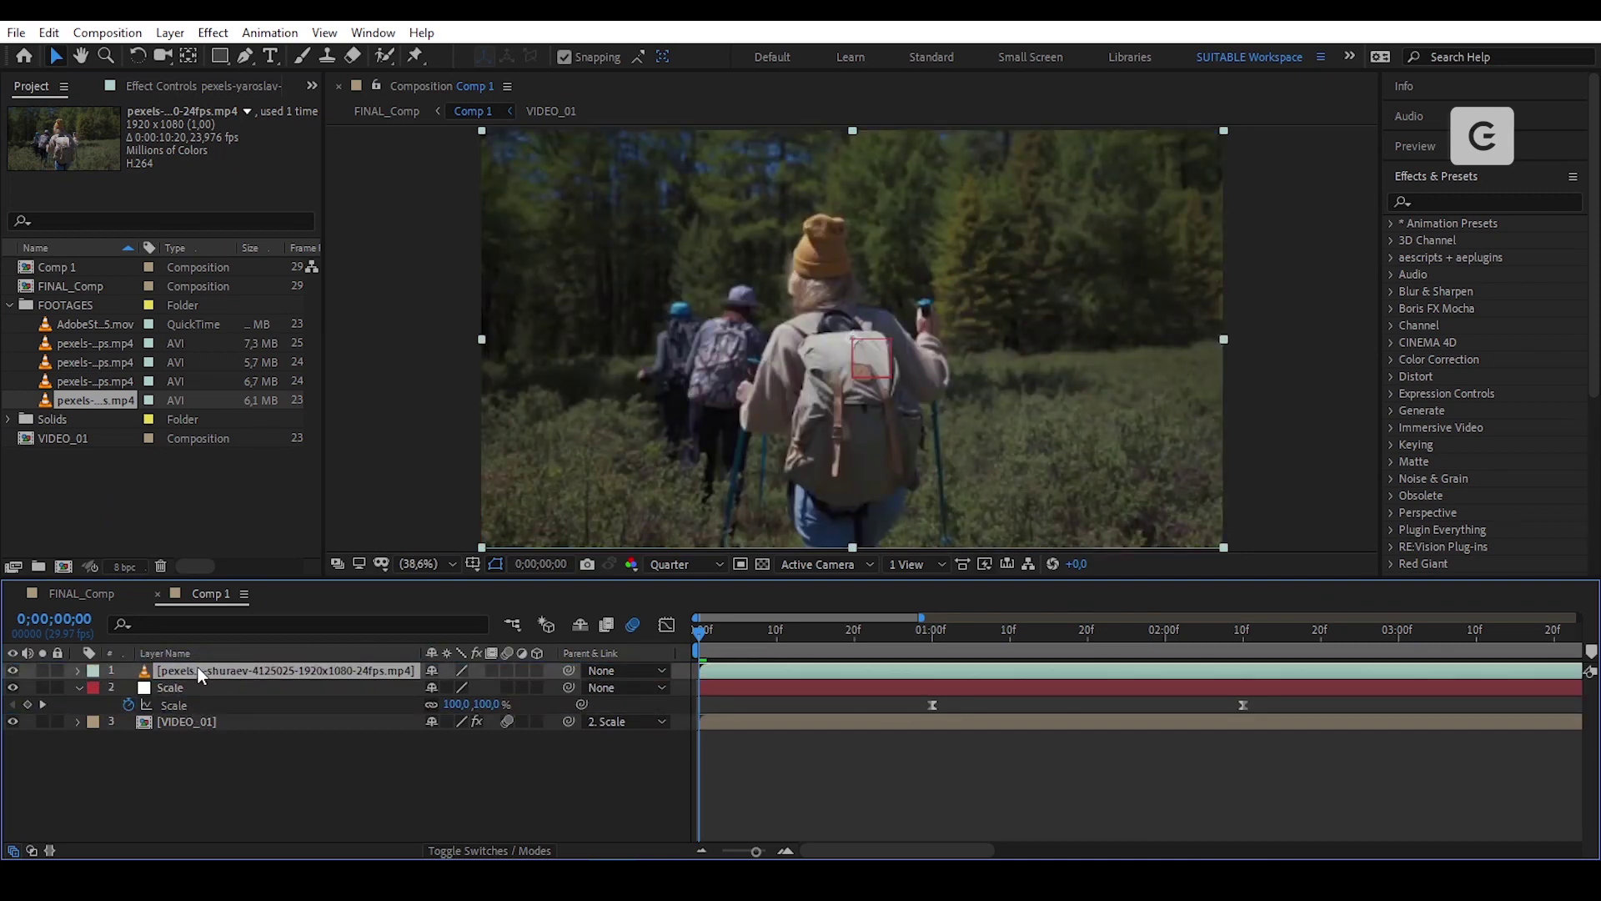
Pre-compose the hikers footage layer under the name VIDEO_02, moving all attributes into the new composition.
click(170, 33)
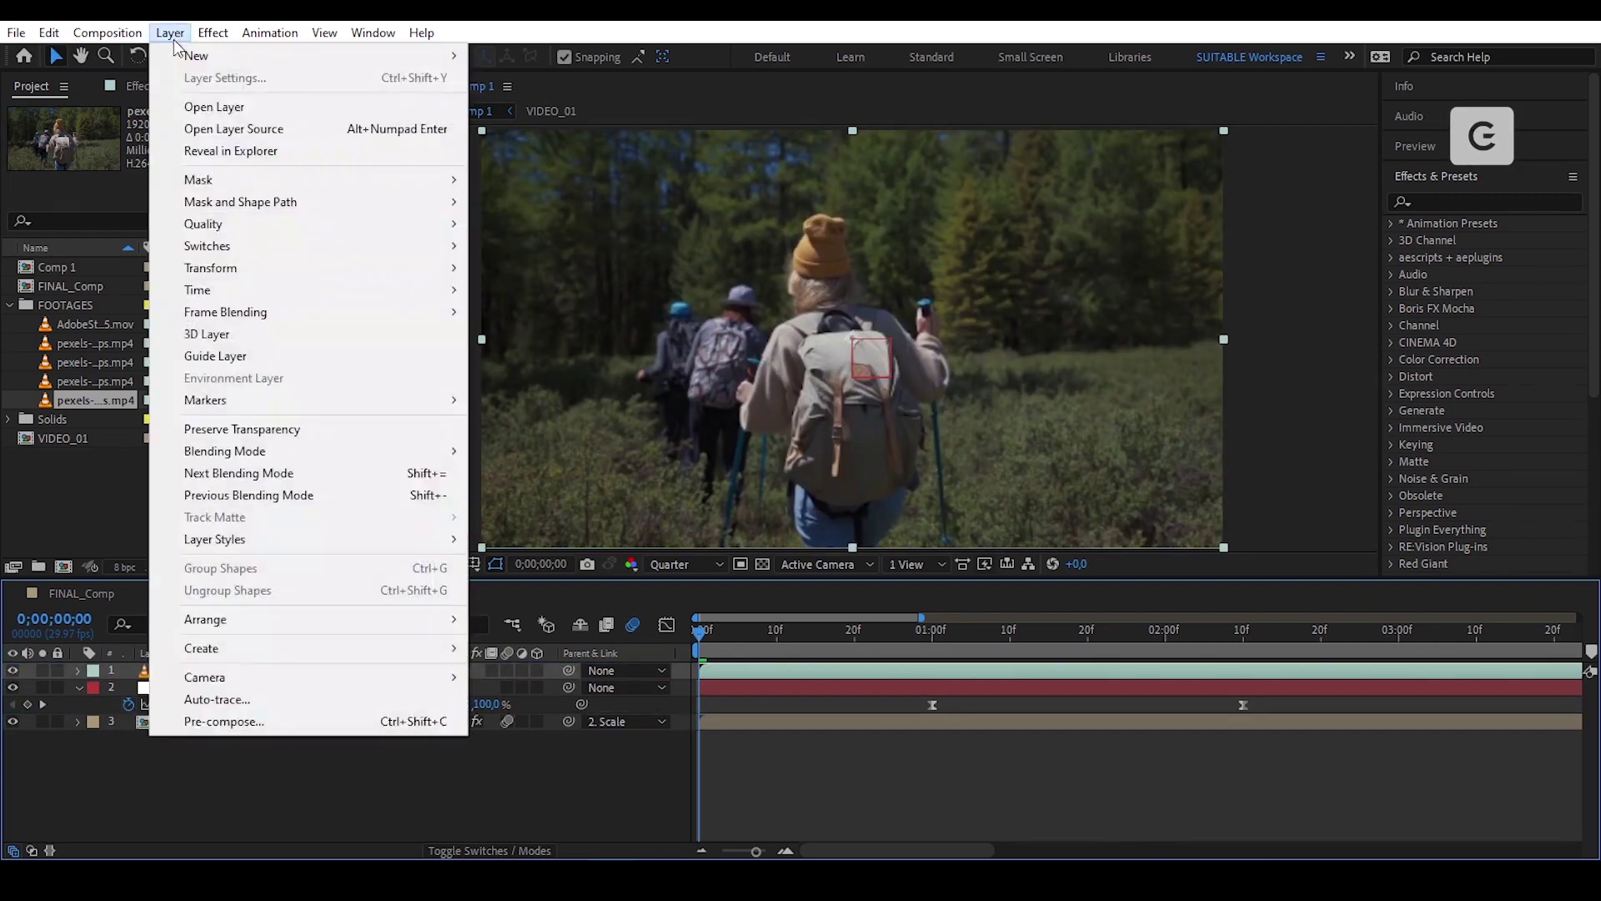
click(331, 728)
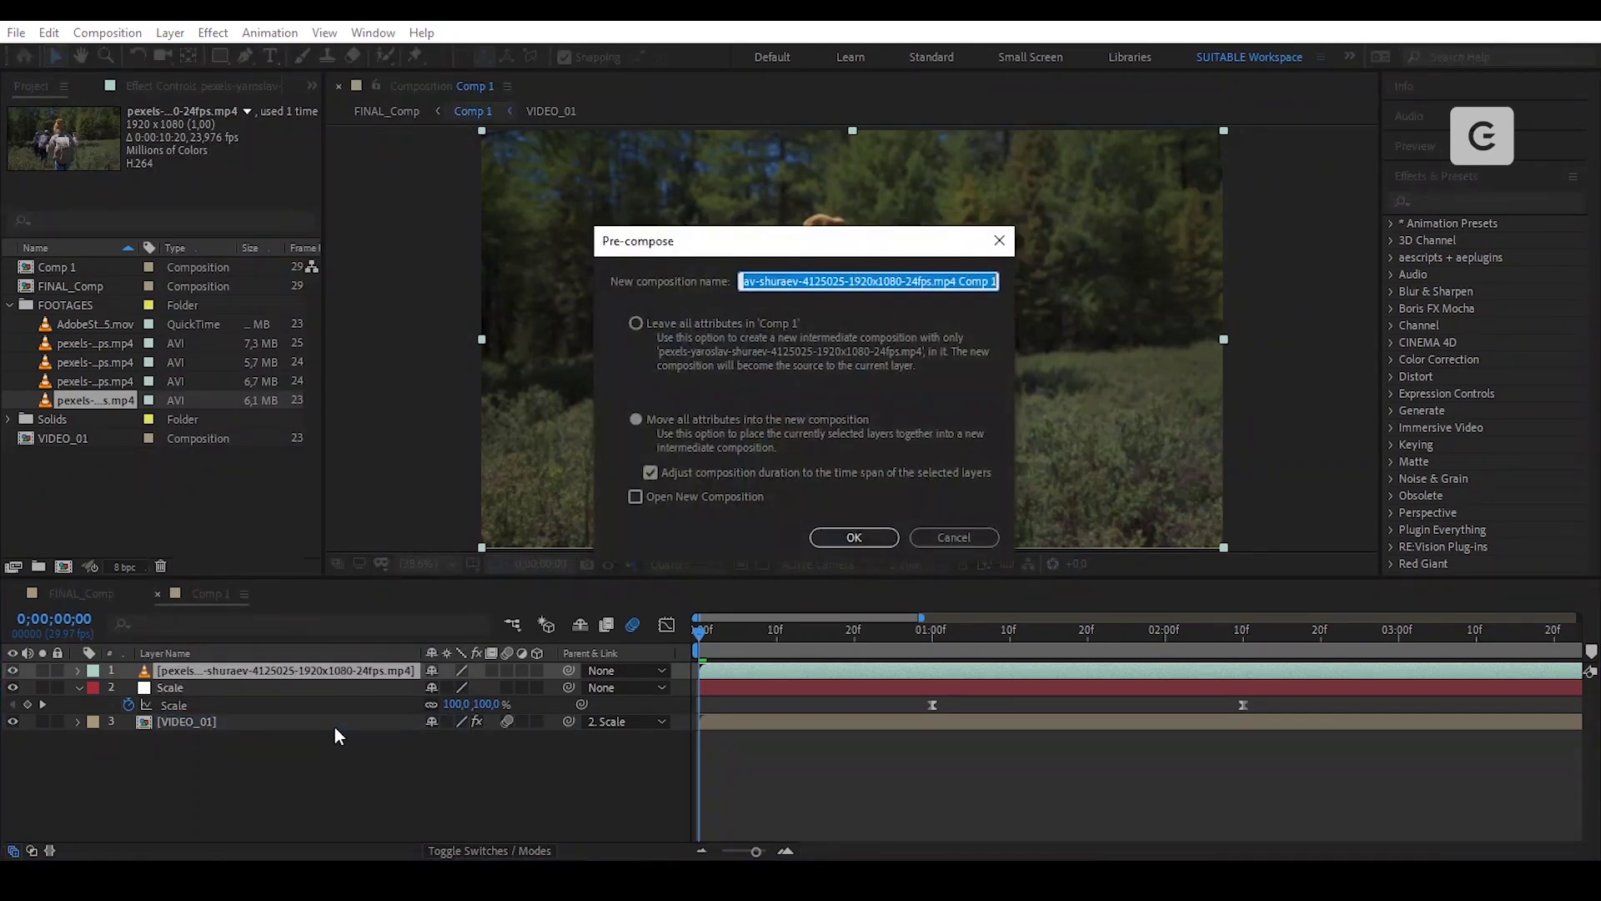
key(BackSpace)
text(VIDEO_02)
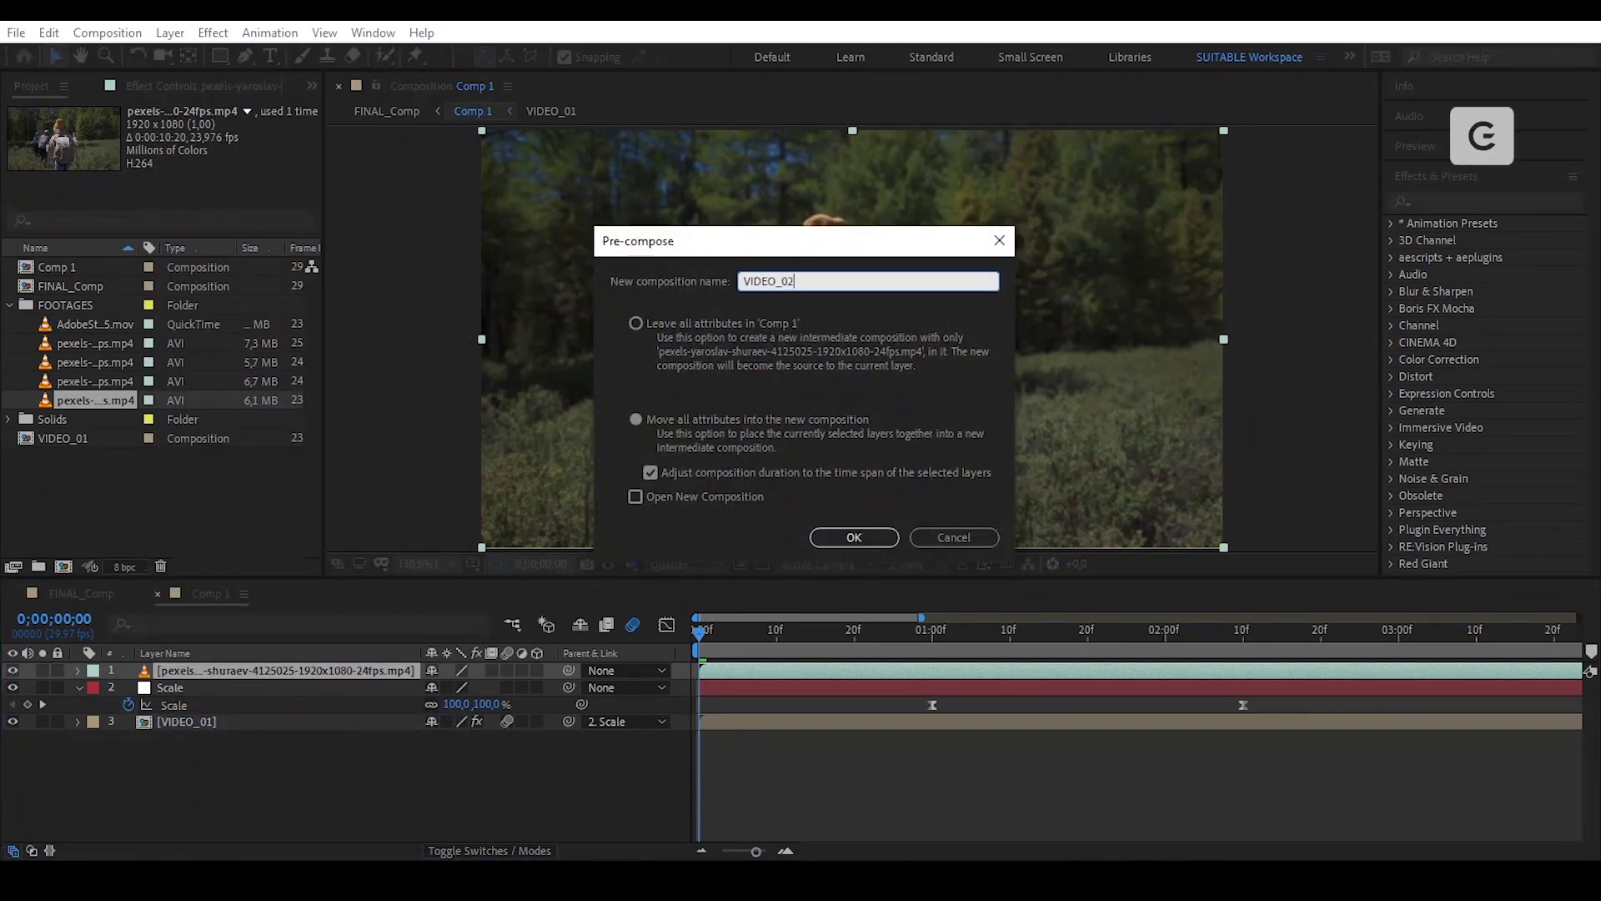
key(Return)
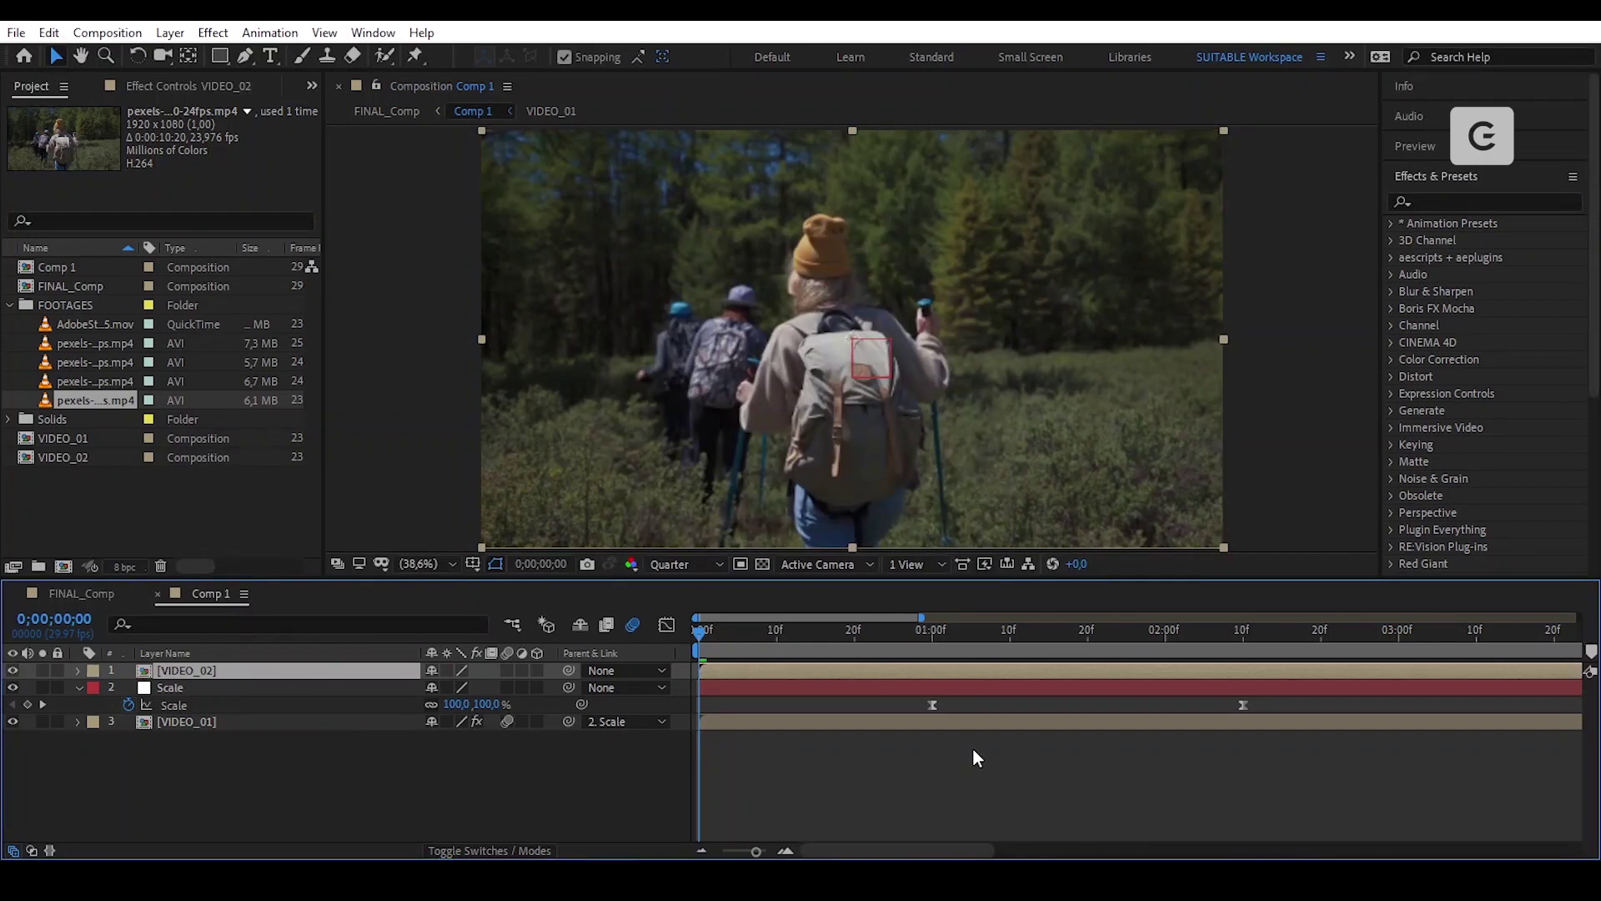
Move the VIDEO_02 layer along the timeline so it starts at 2:00, during the first clip's zoom-out.
drag(738, 668, 1129, 706)
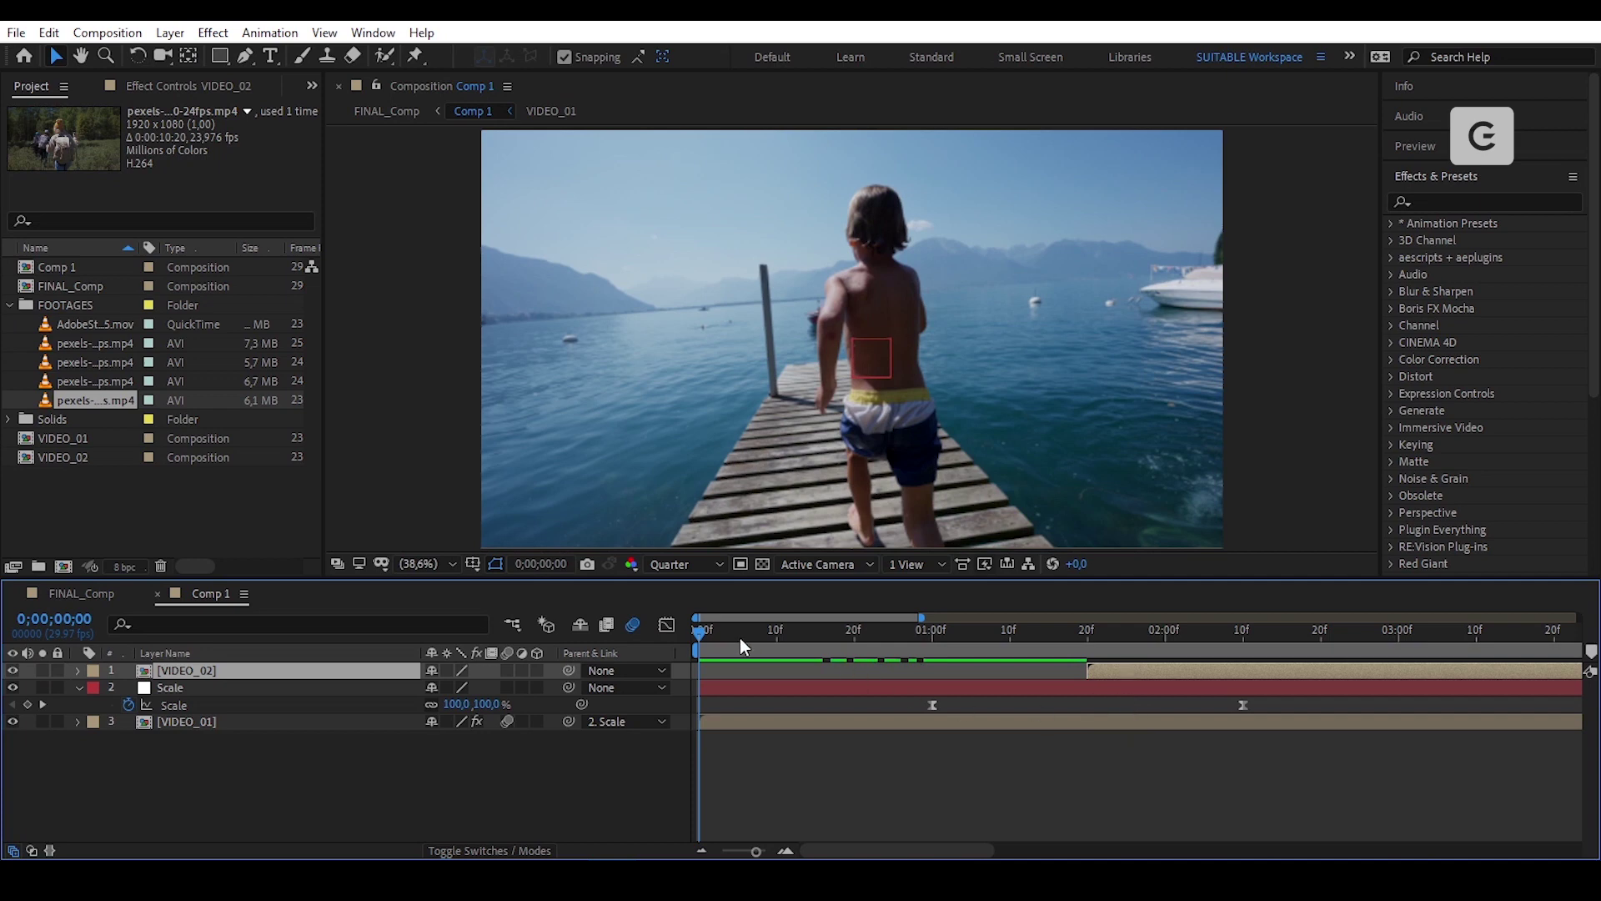
drag(703, 636, 1269, 674)
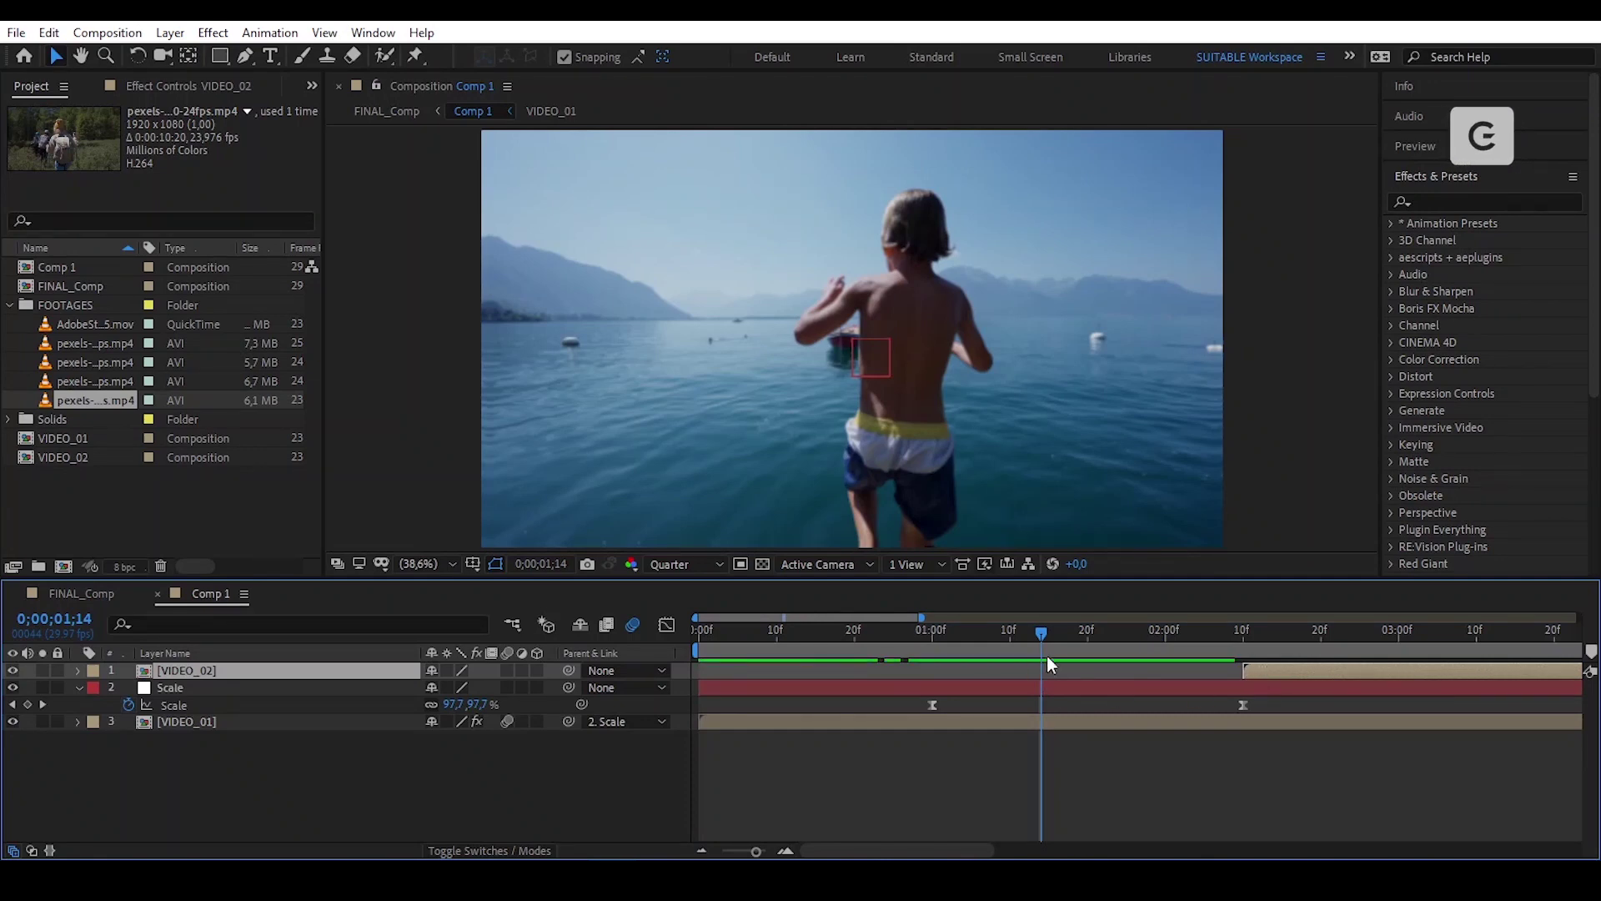
drag(1065, 633, 1170, 654)
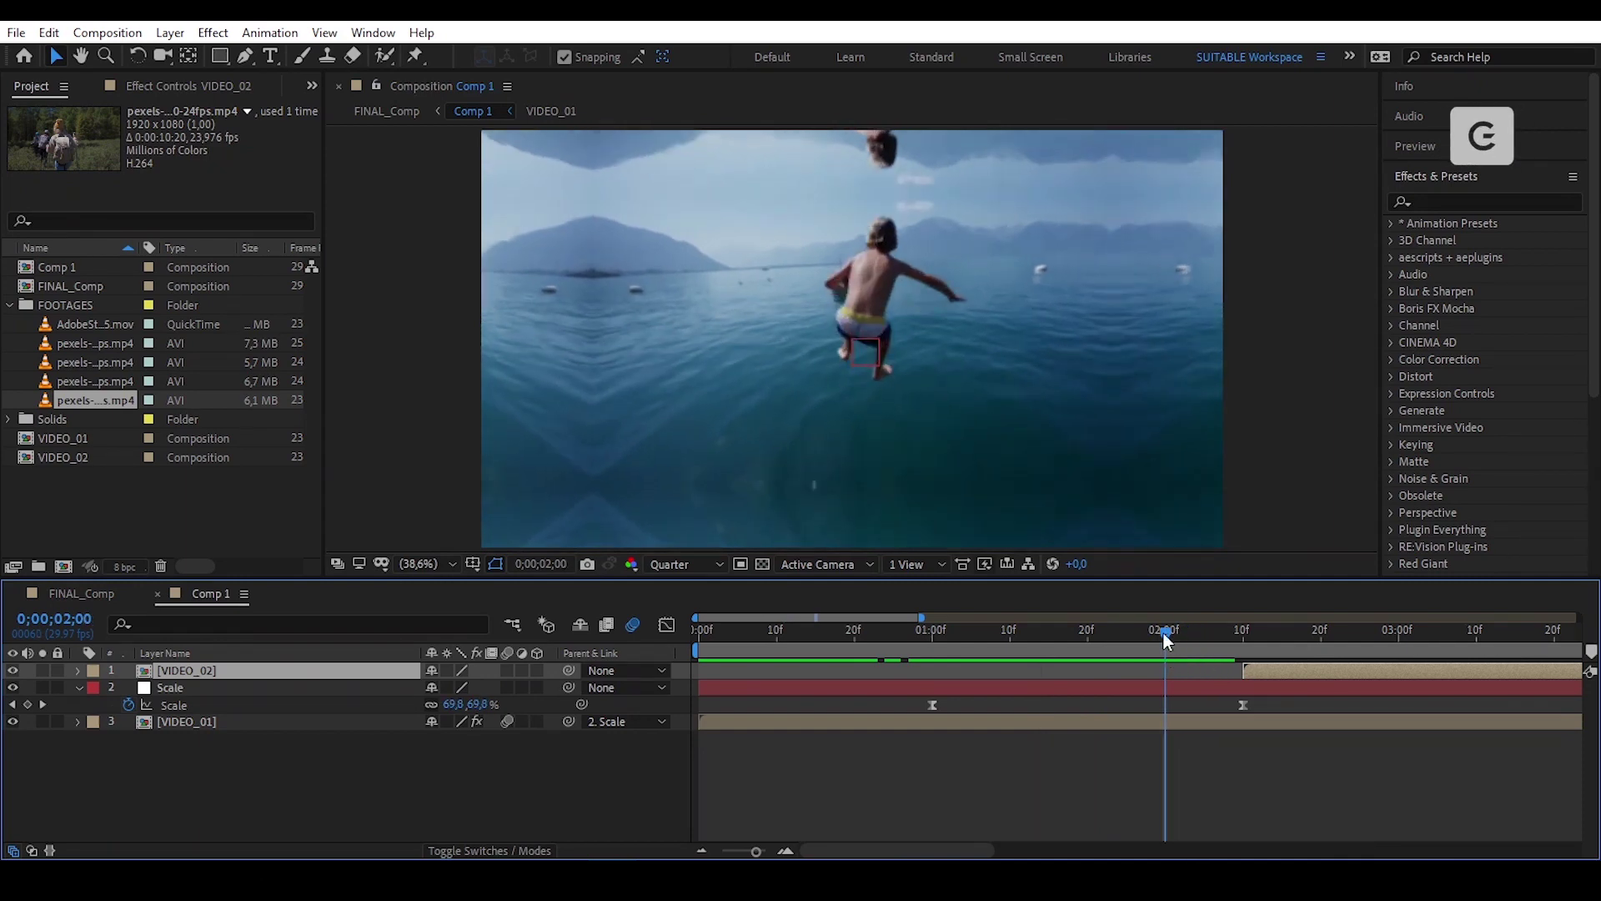
drag(1276, 672, 1208, 674)
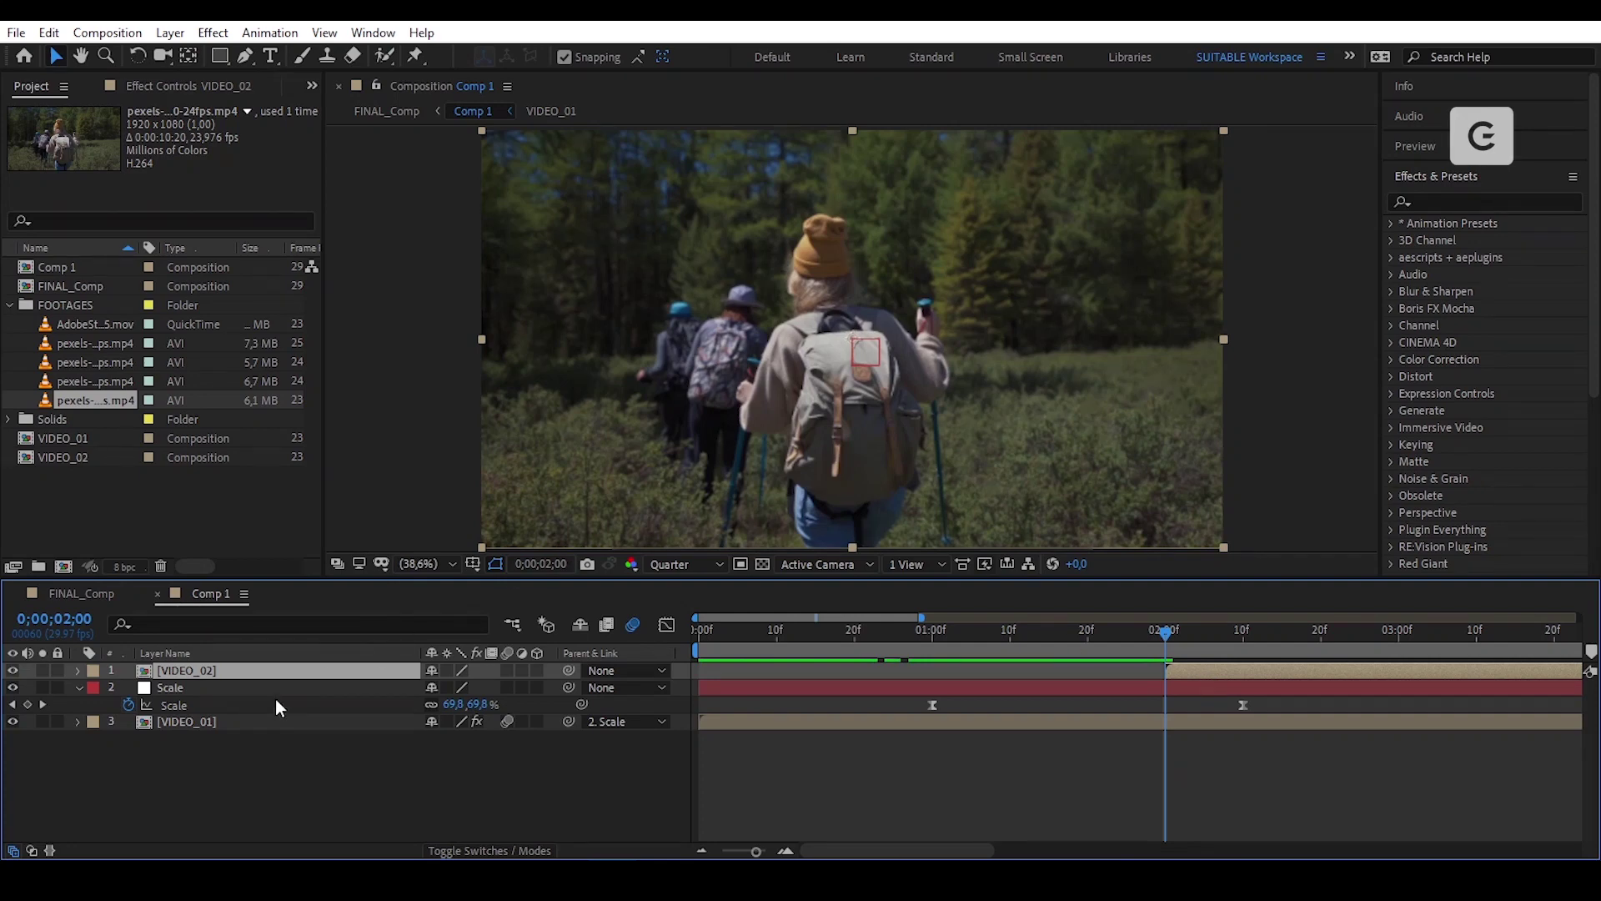
Copy the Motion Tile effect from the VIDEO_01 layer and paste it onto VIDEO_02.
click(233, 722)
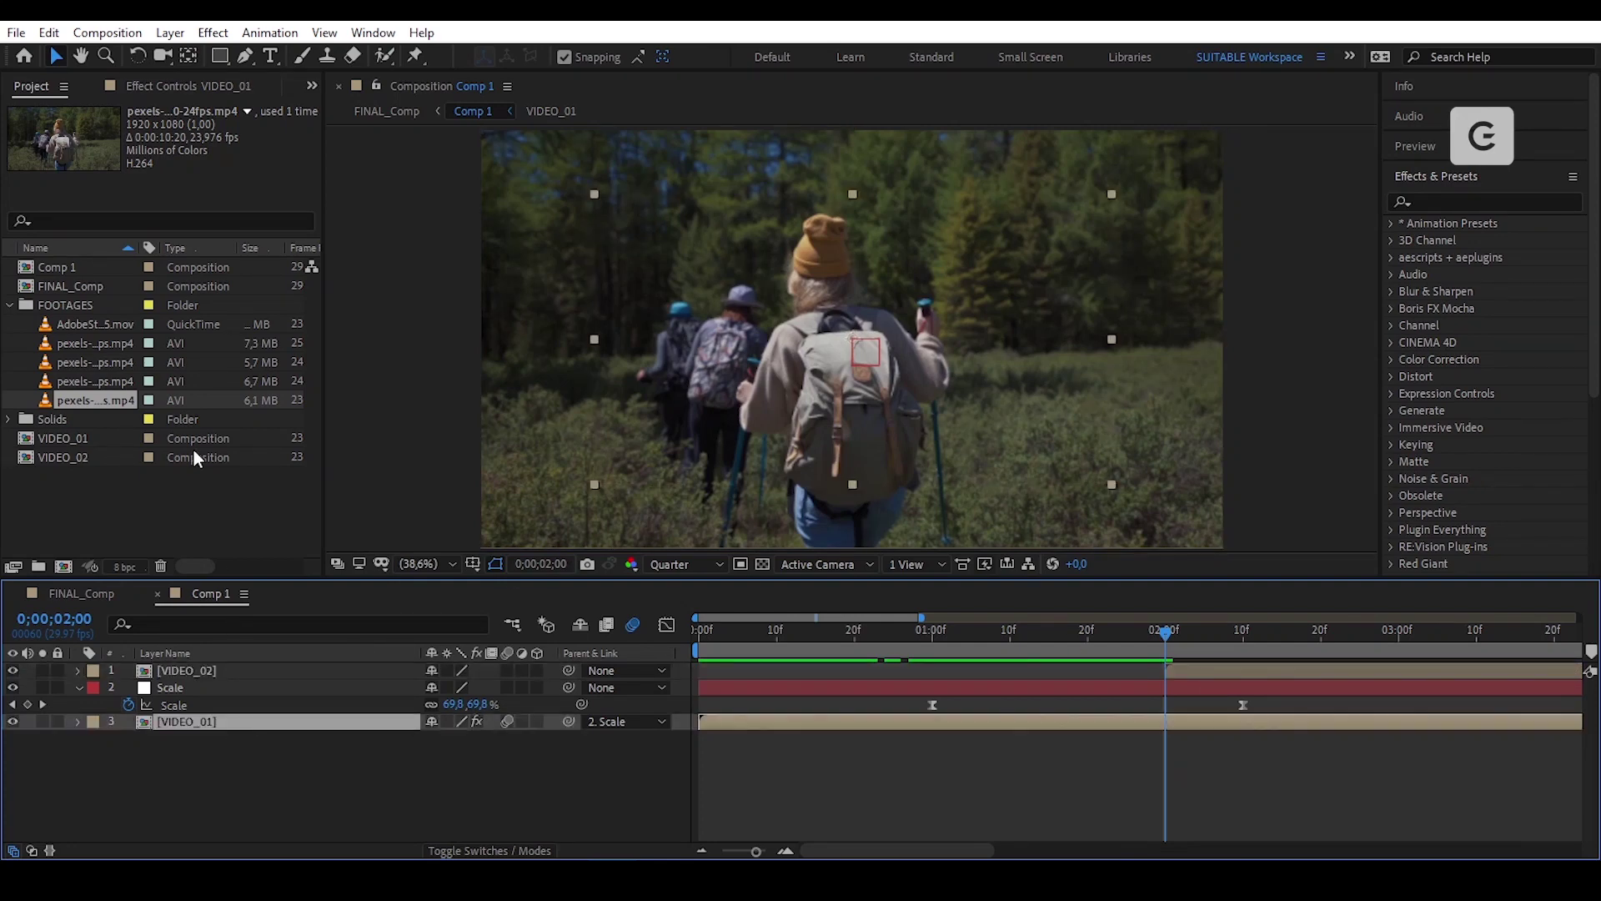
click(189, 87)
click(85, 128)
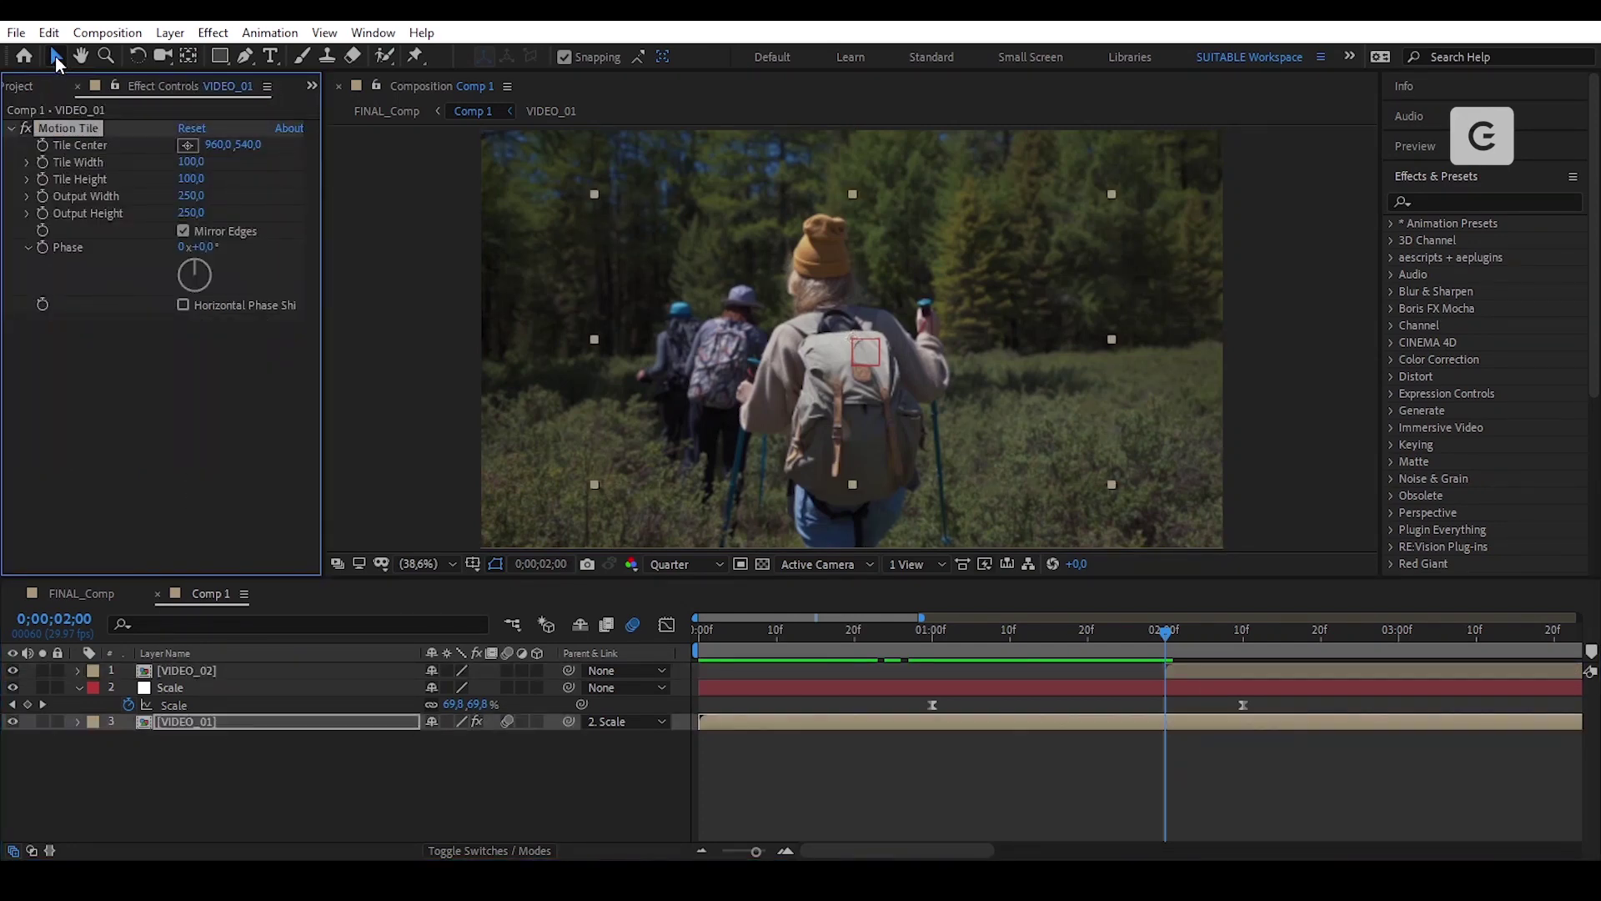
click(49, 34)
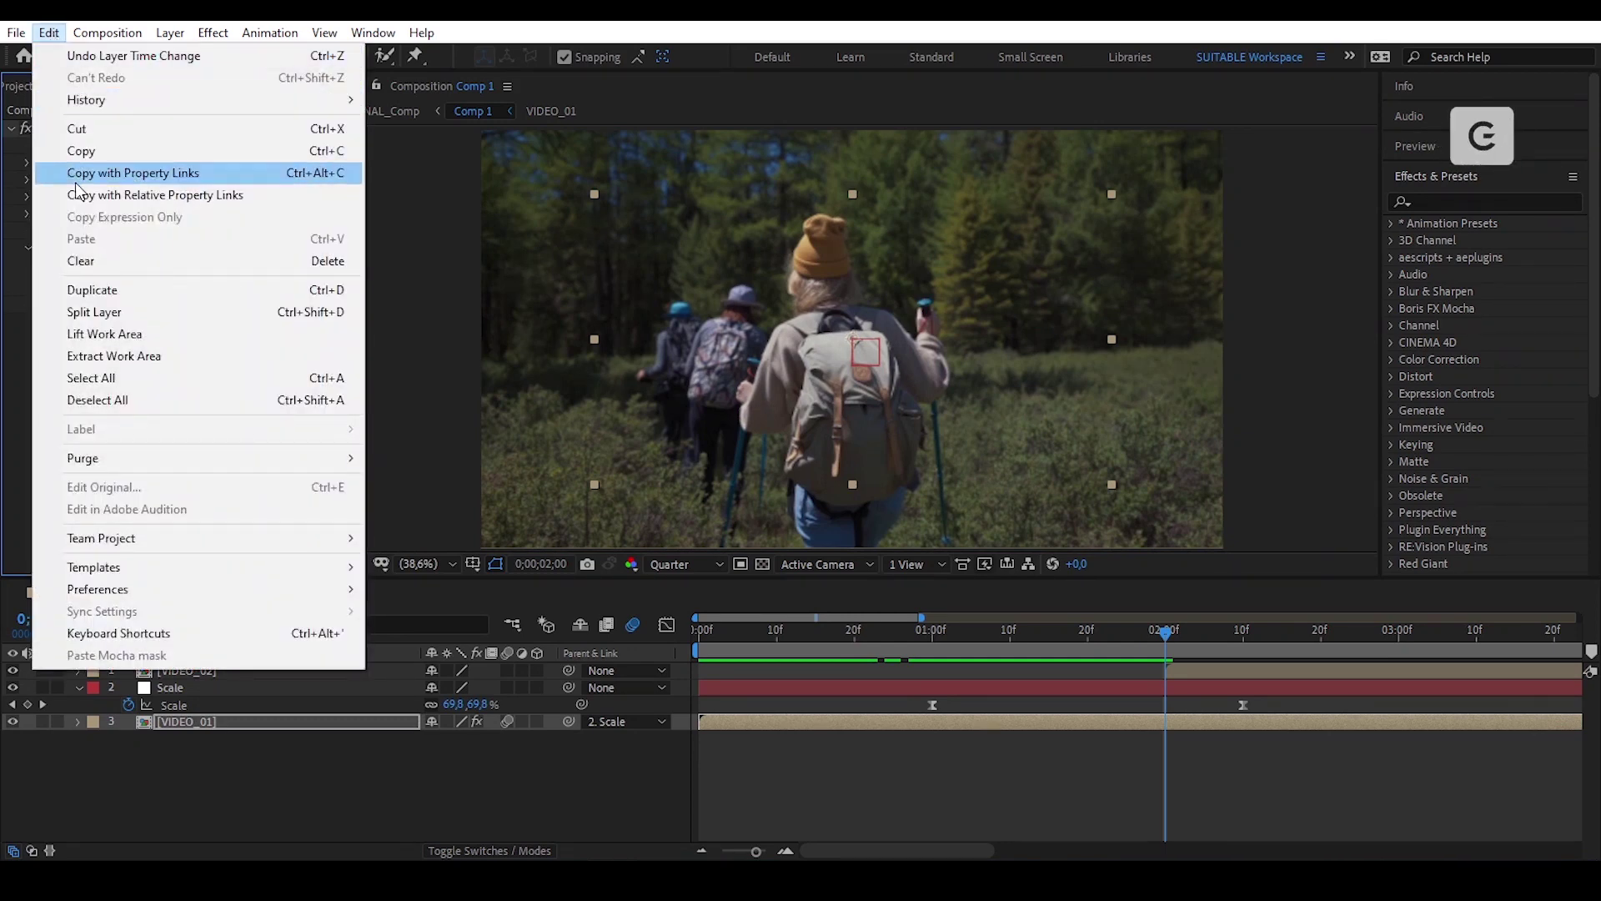
click(108, 146)
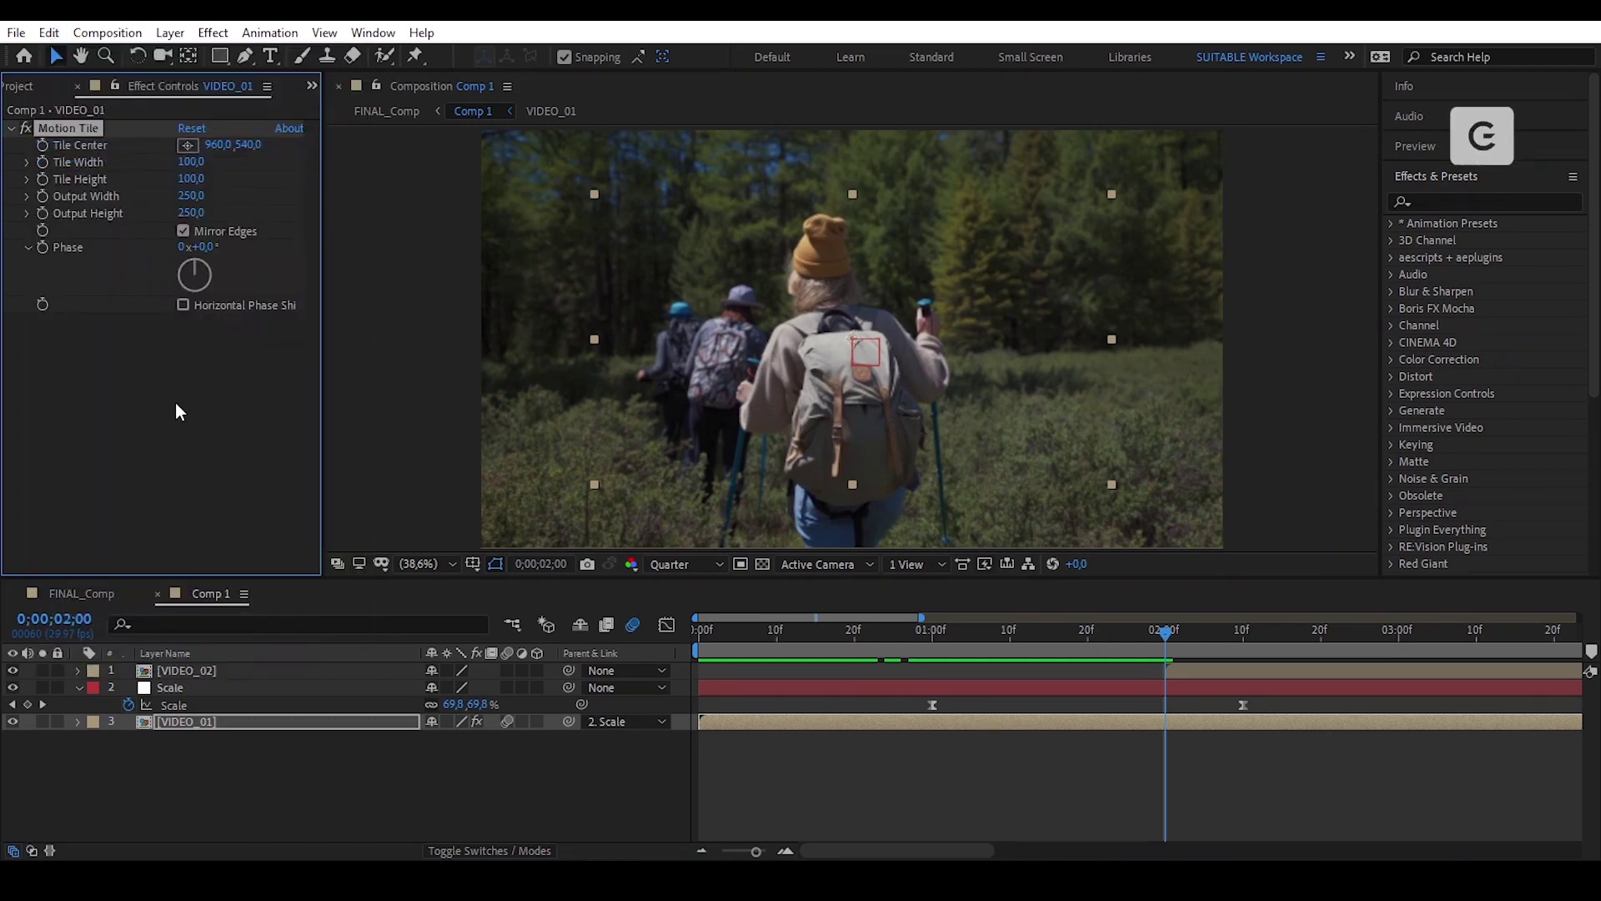
click(260, 669)
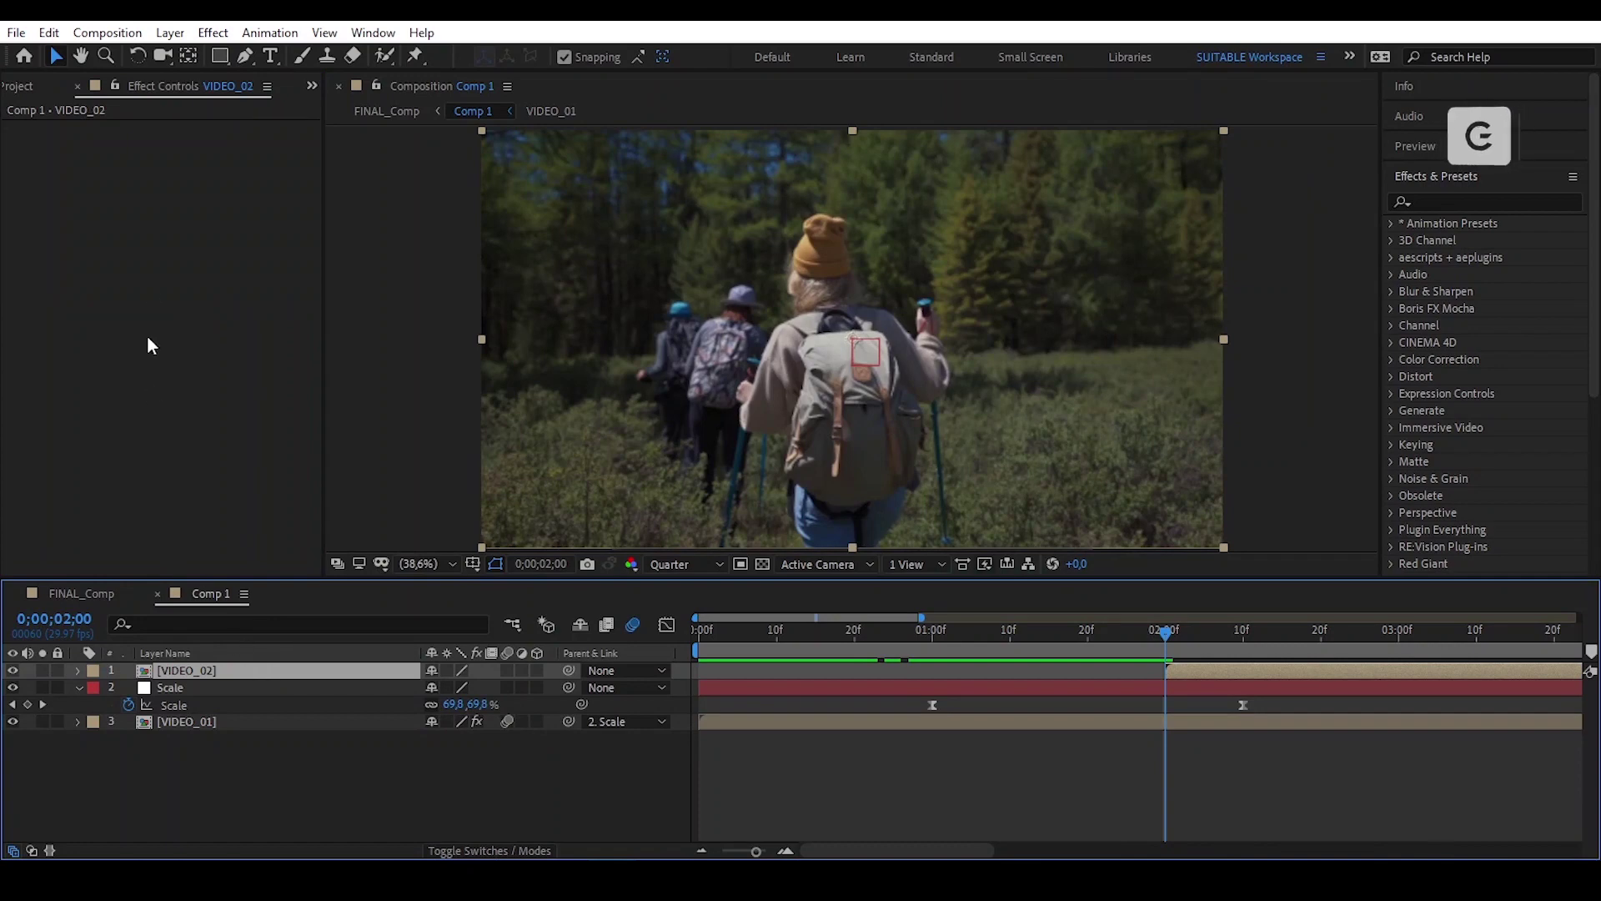
click(52, 33)
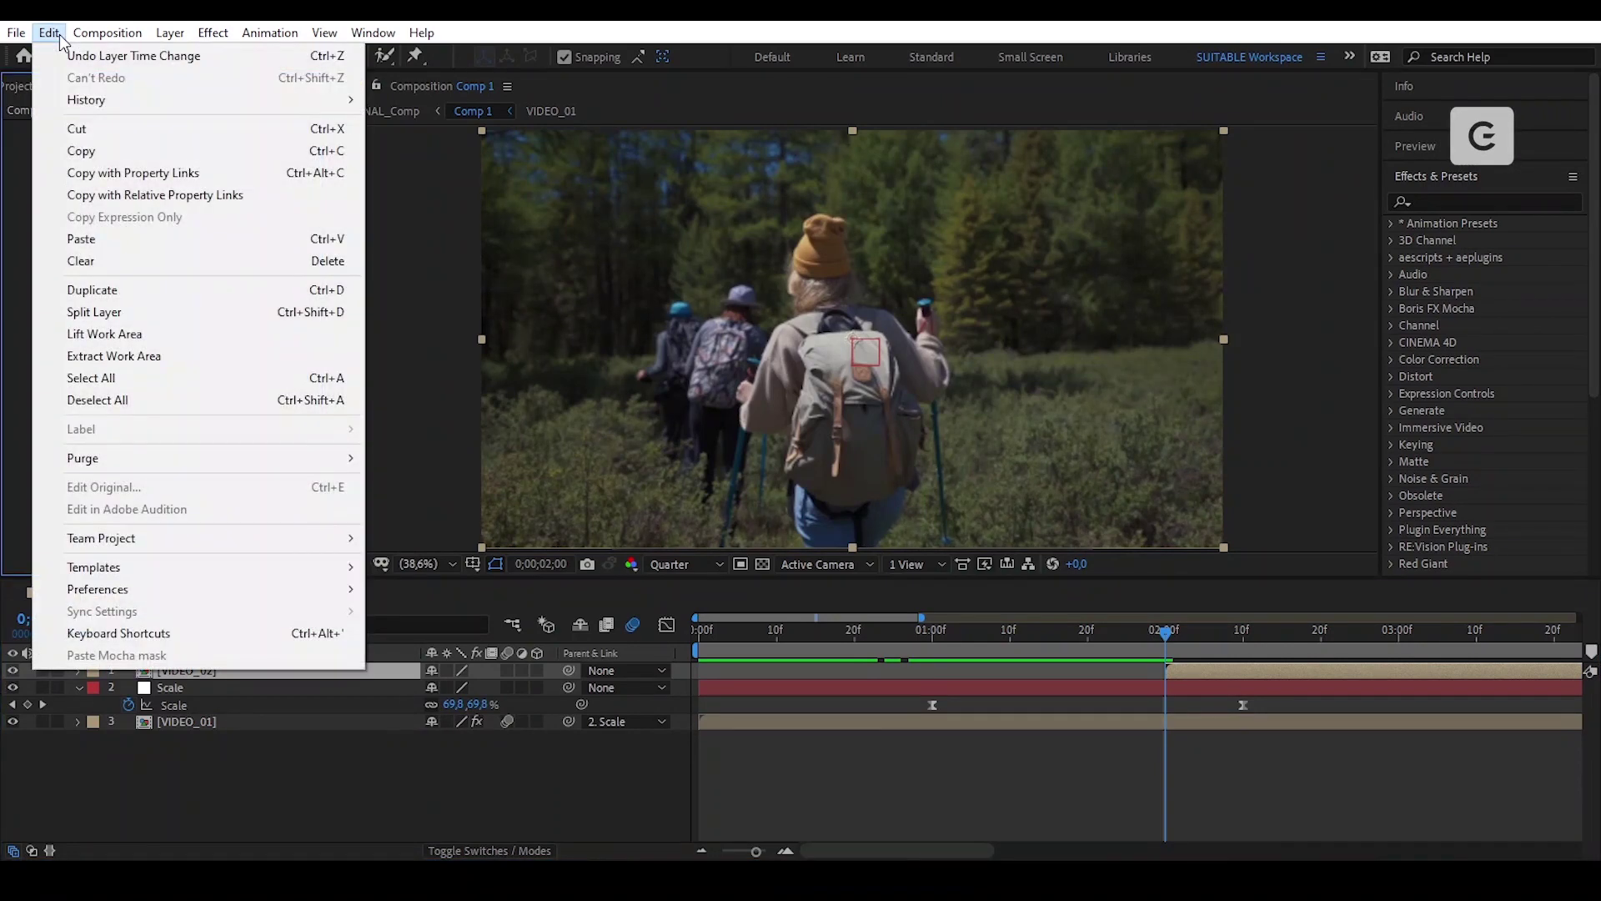
click(123, 238)
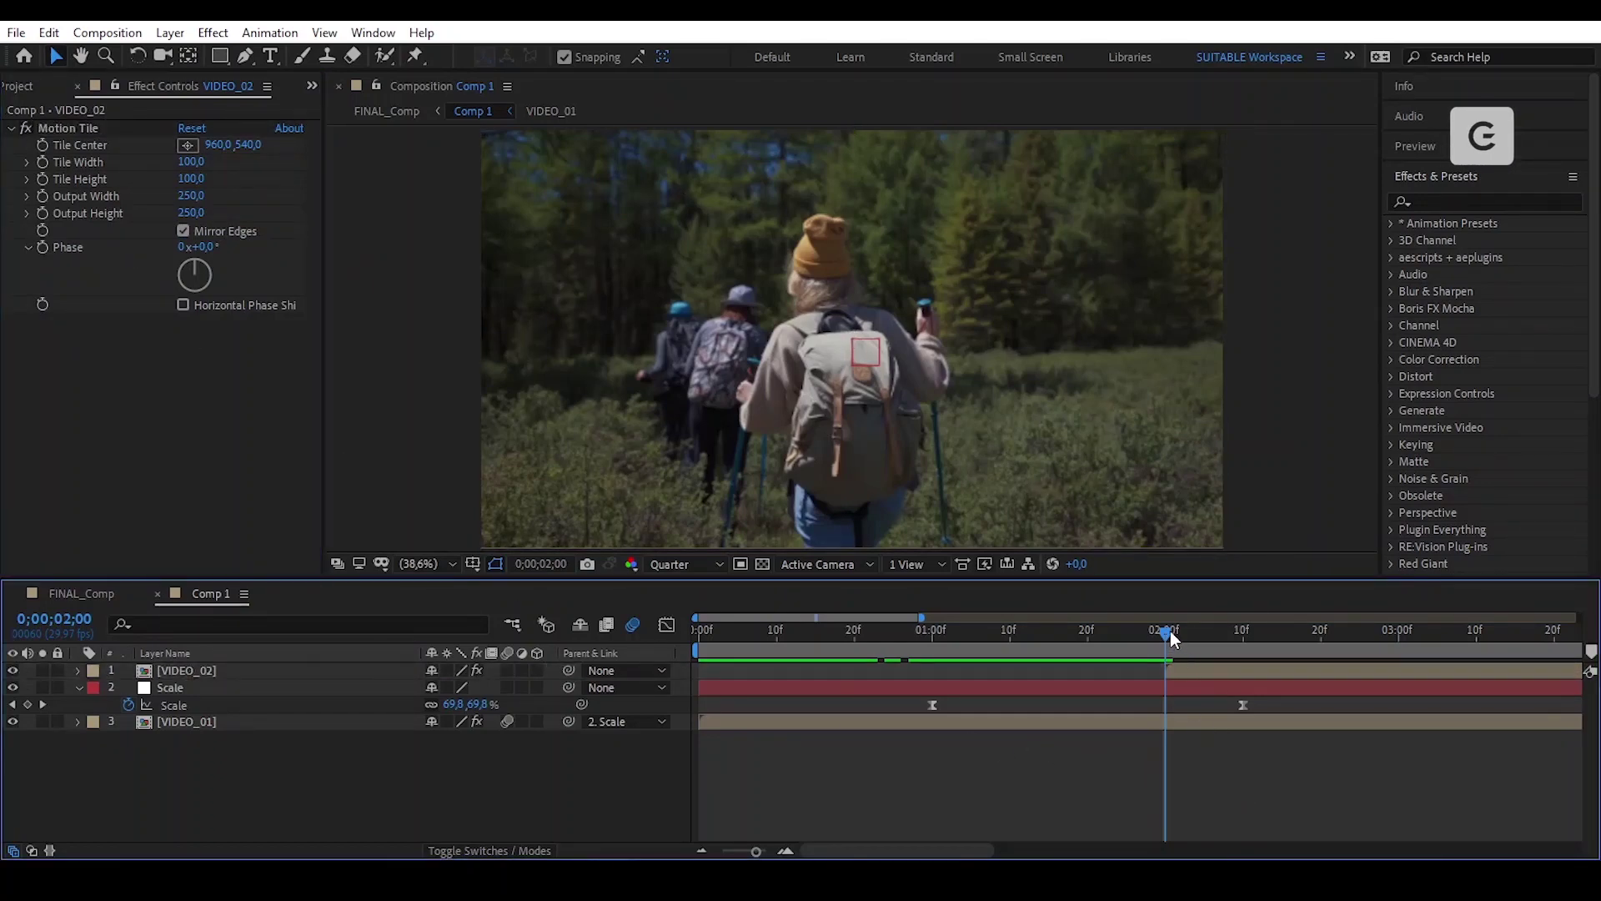
Keyframe VIDEO_02's Scale from 150% at 2:00 to 100% at 3:10.
click(1189, 668)
key(s)
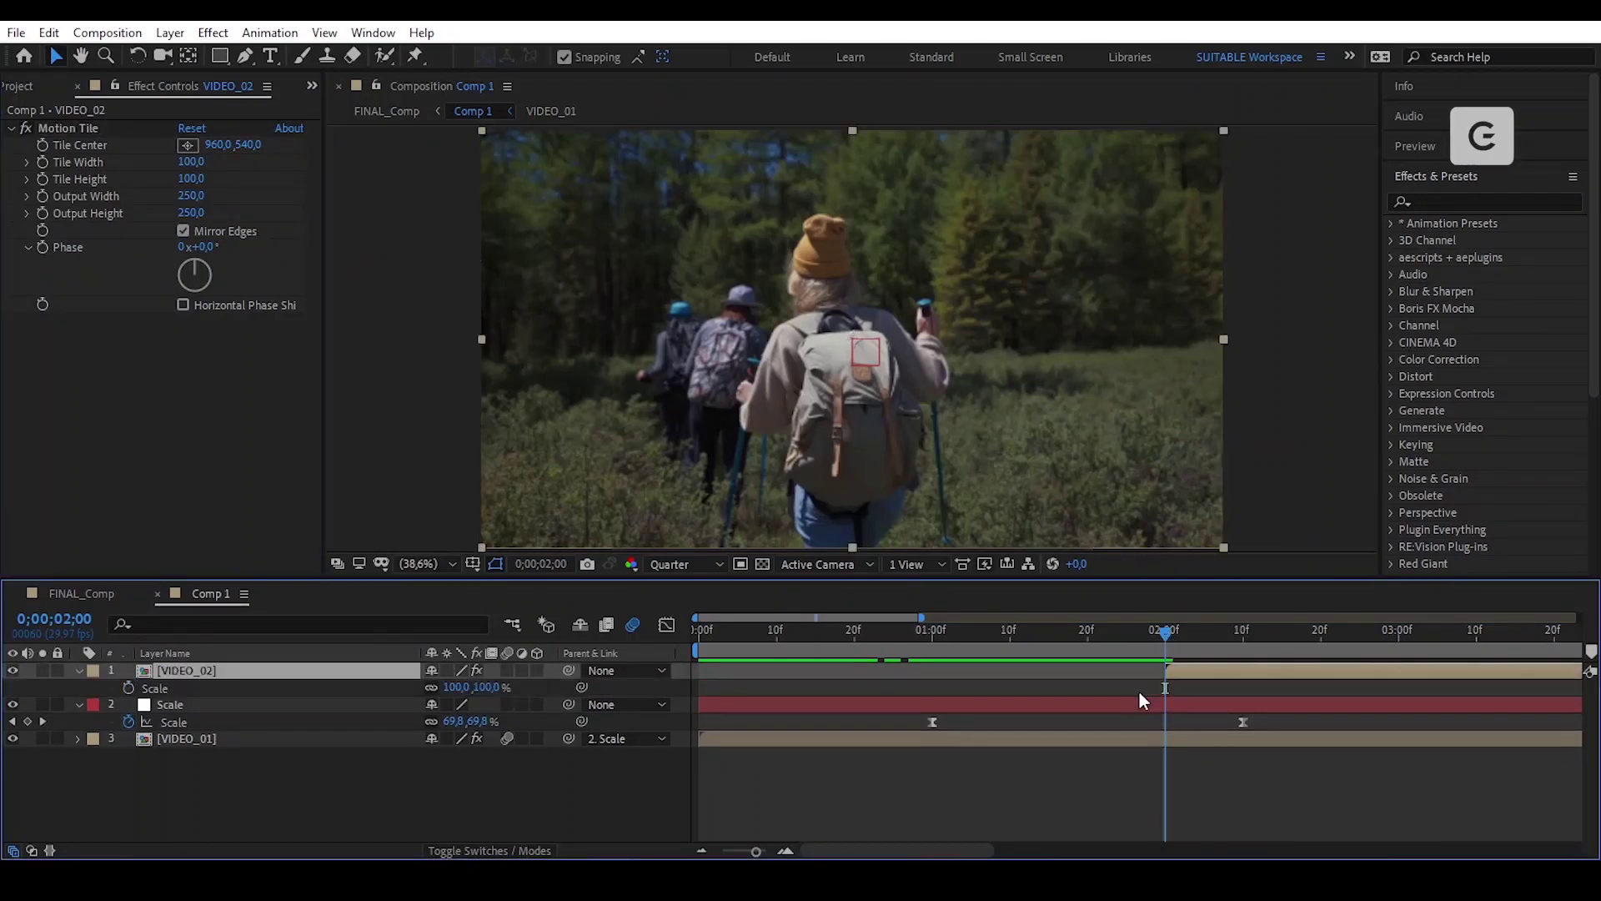
click(129, 689)
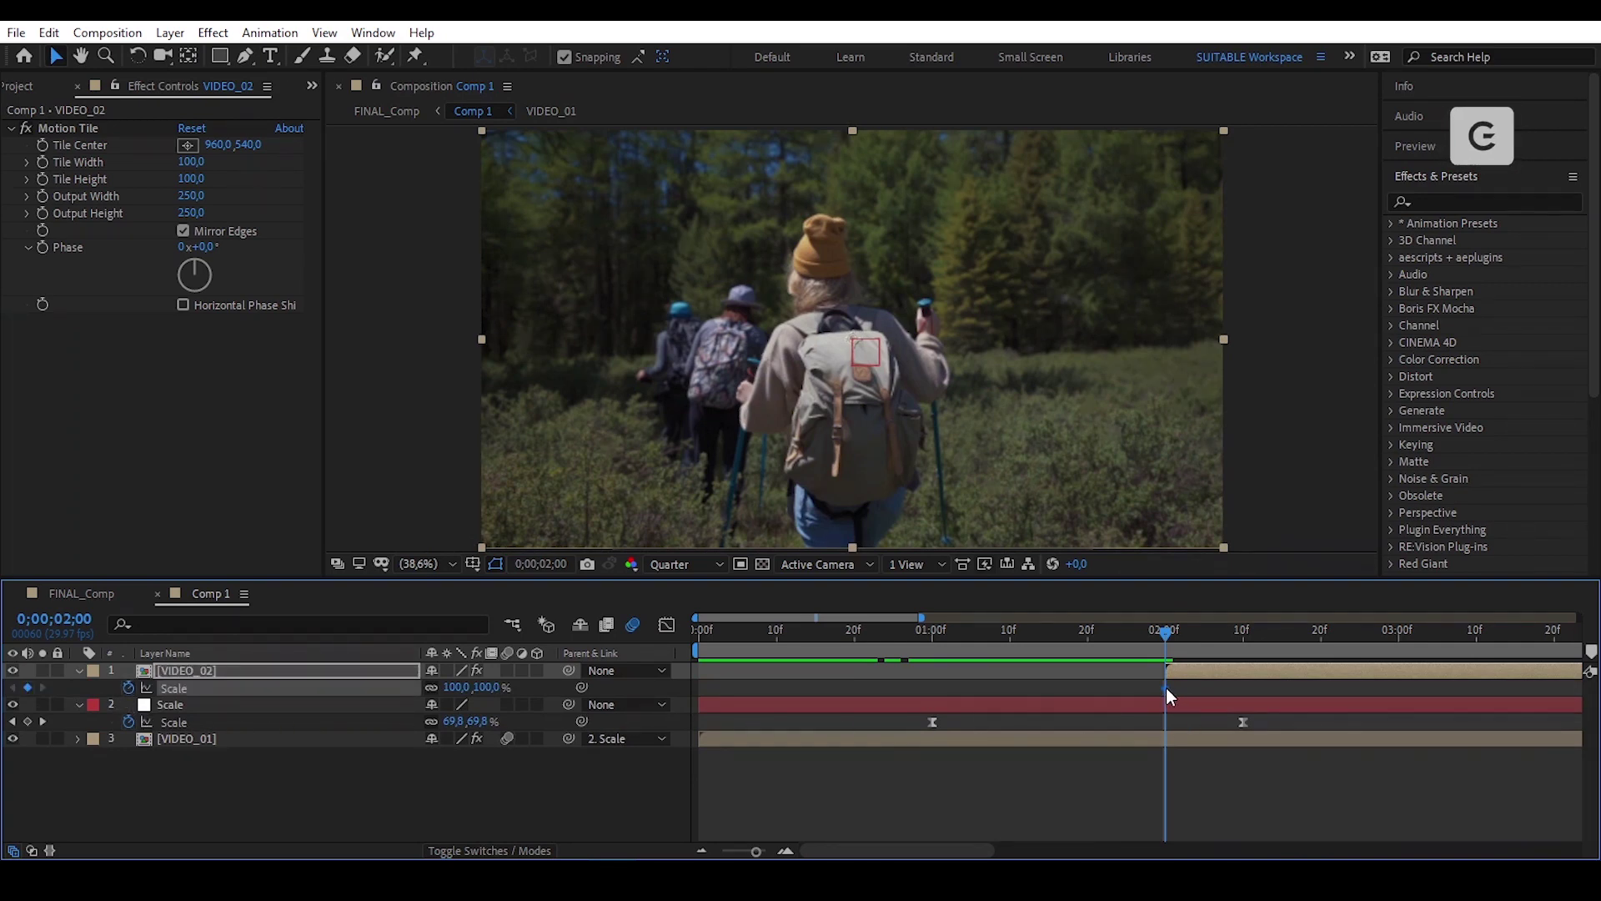
drag(1166, 689, 1243, 689)
drag(1167, 686, 934, 718)
drag(1263, 688, 1161, 739)
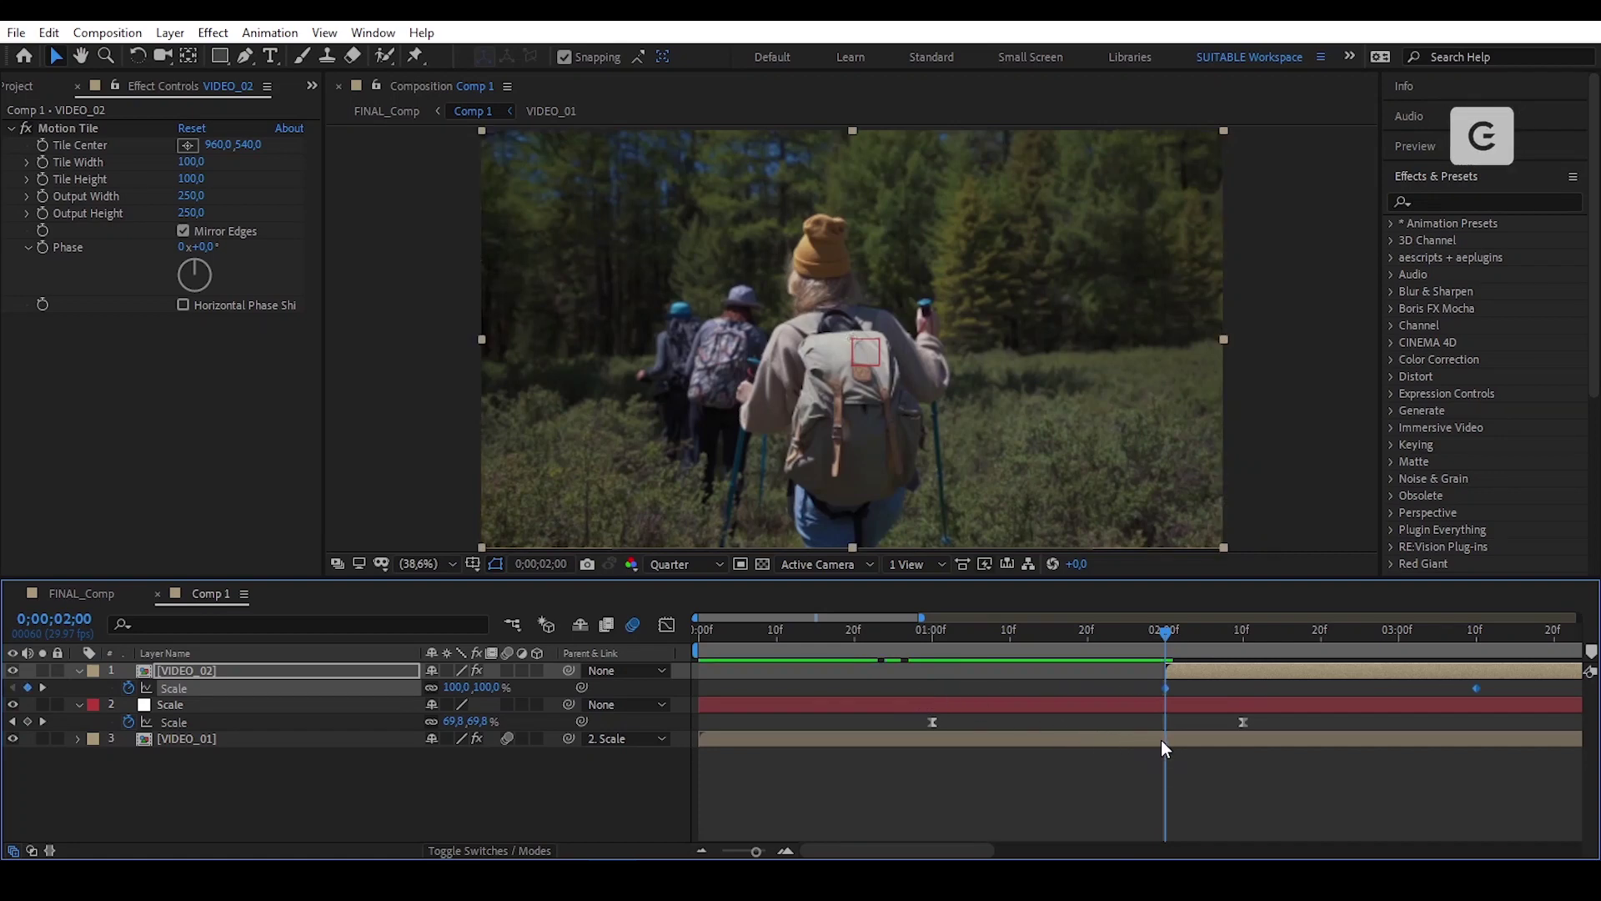
click(1211, 693)
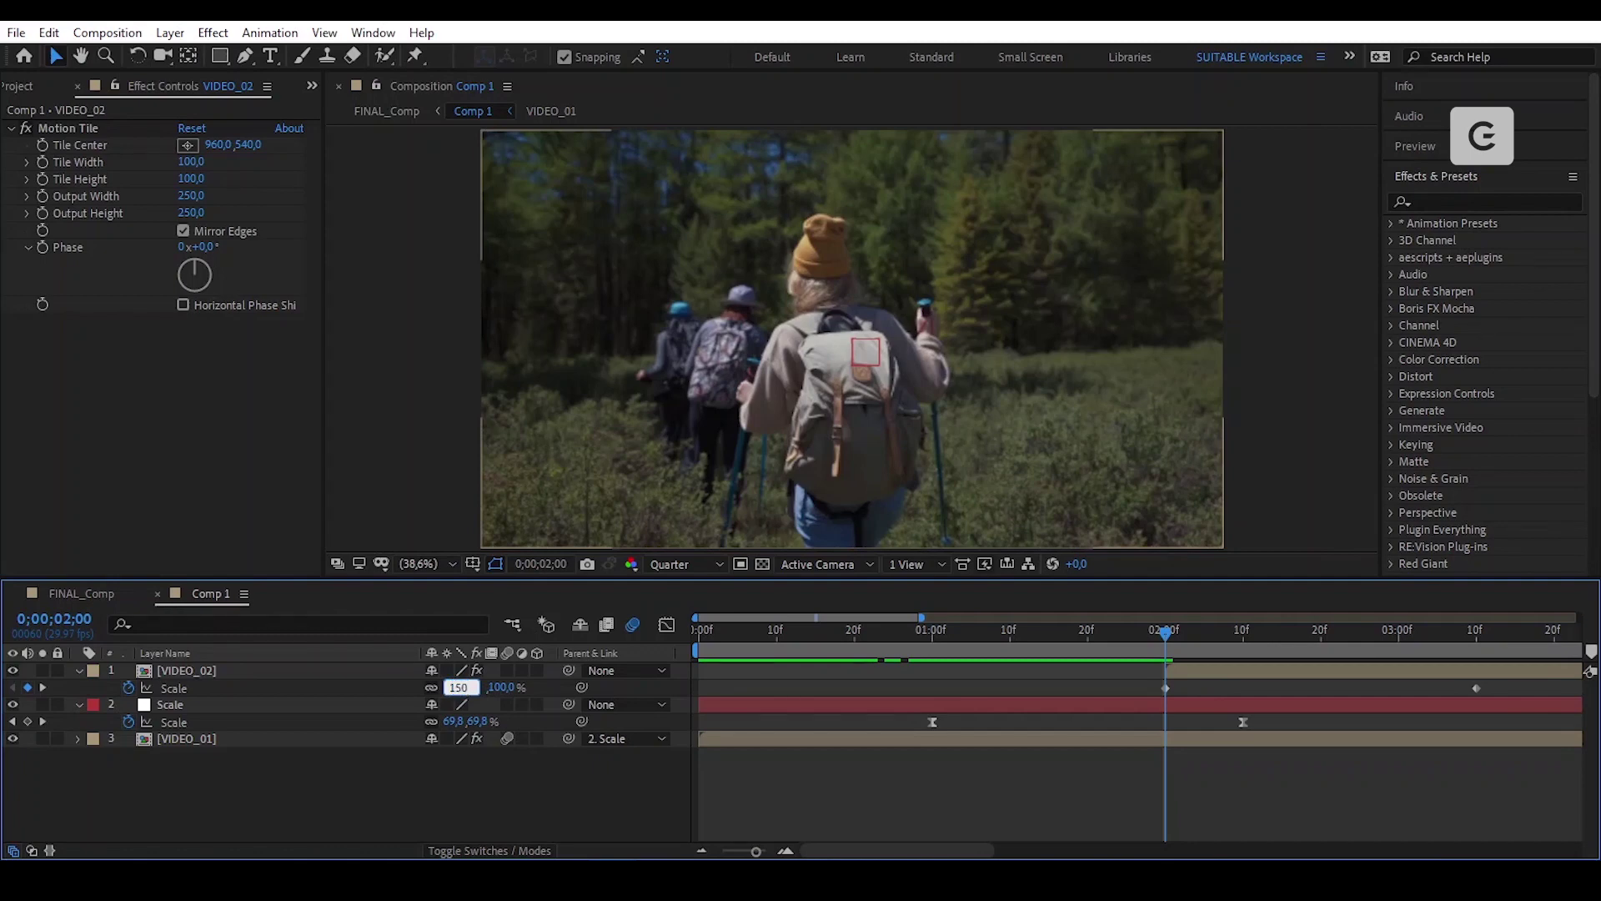
key(Return)
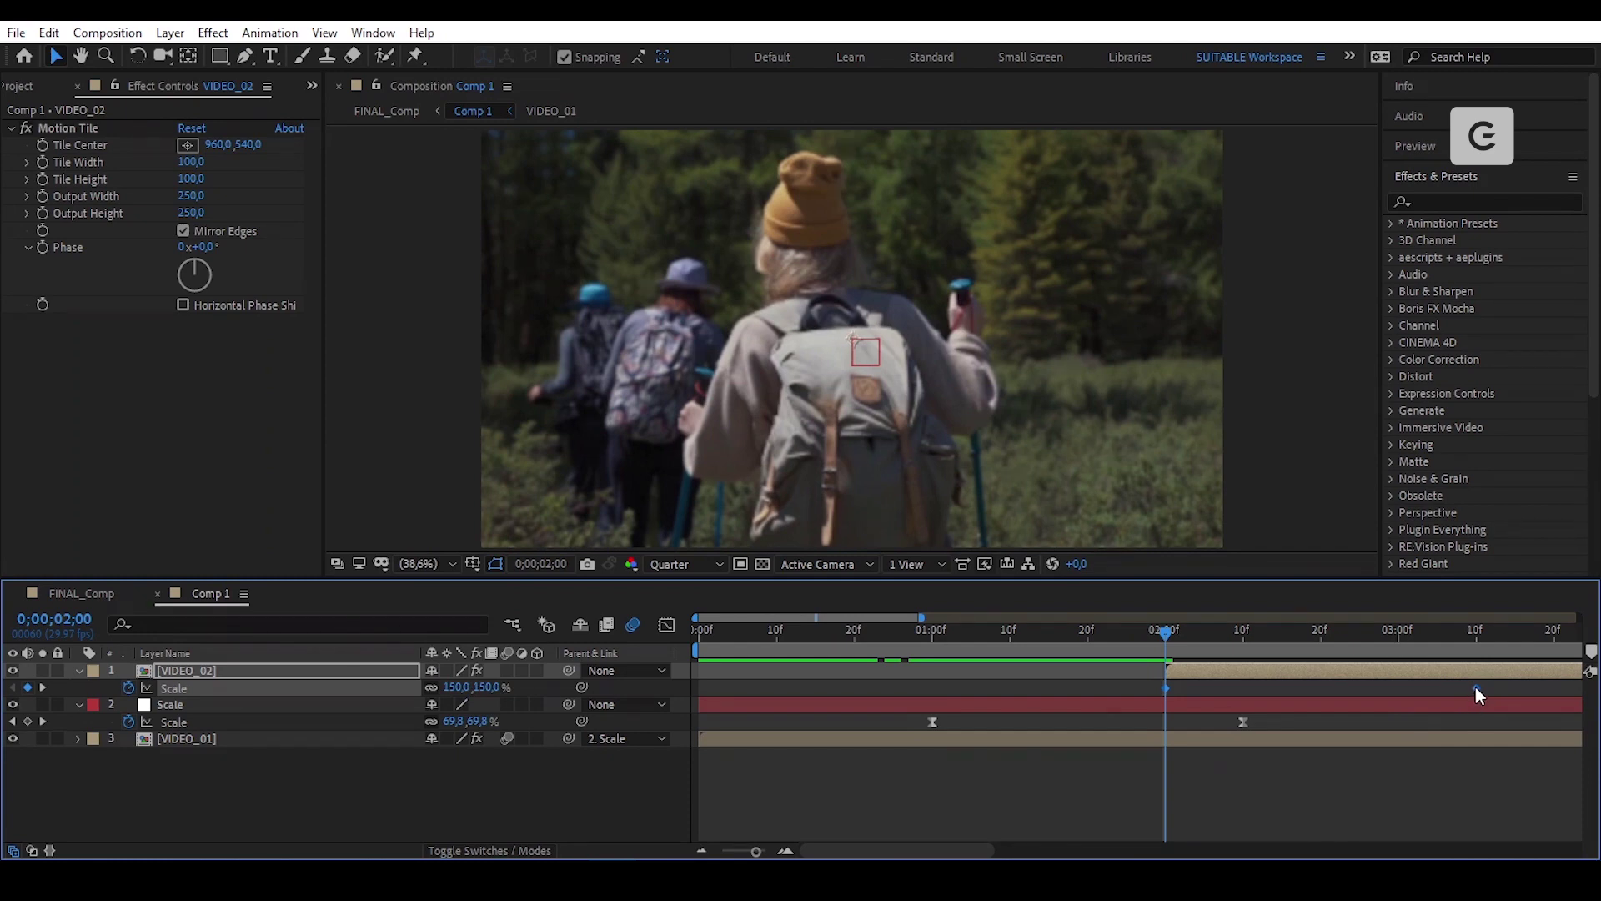
Apply Easy Ease to both Scale keyframes of VIDEO_02.
right_click(1474, 687)
mouse_move(1483, 671)
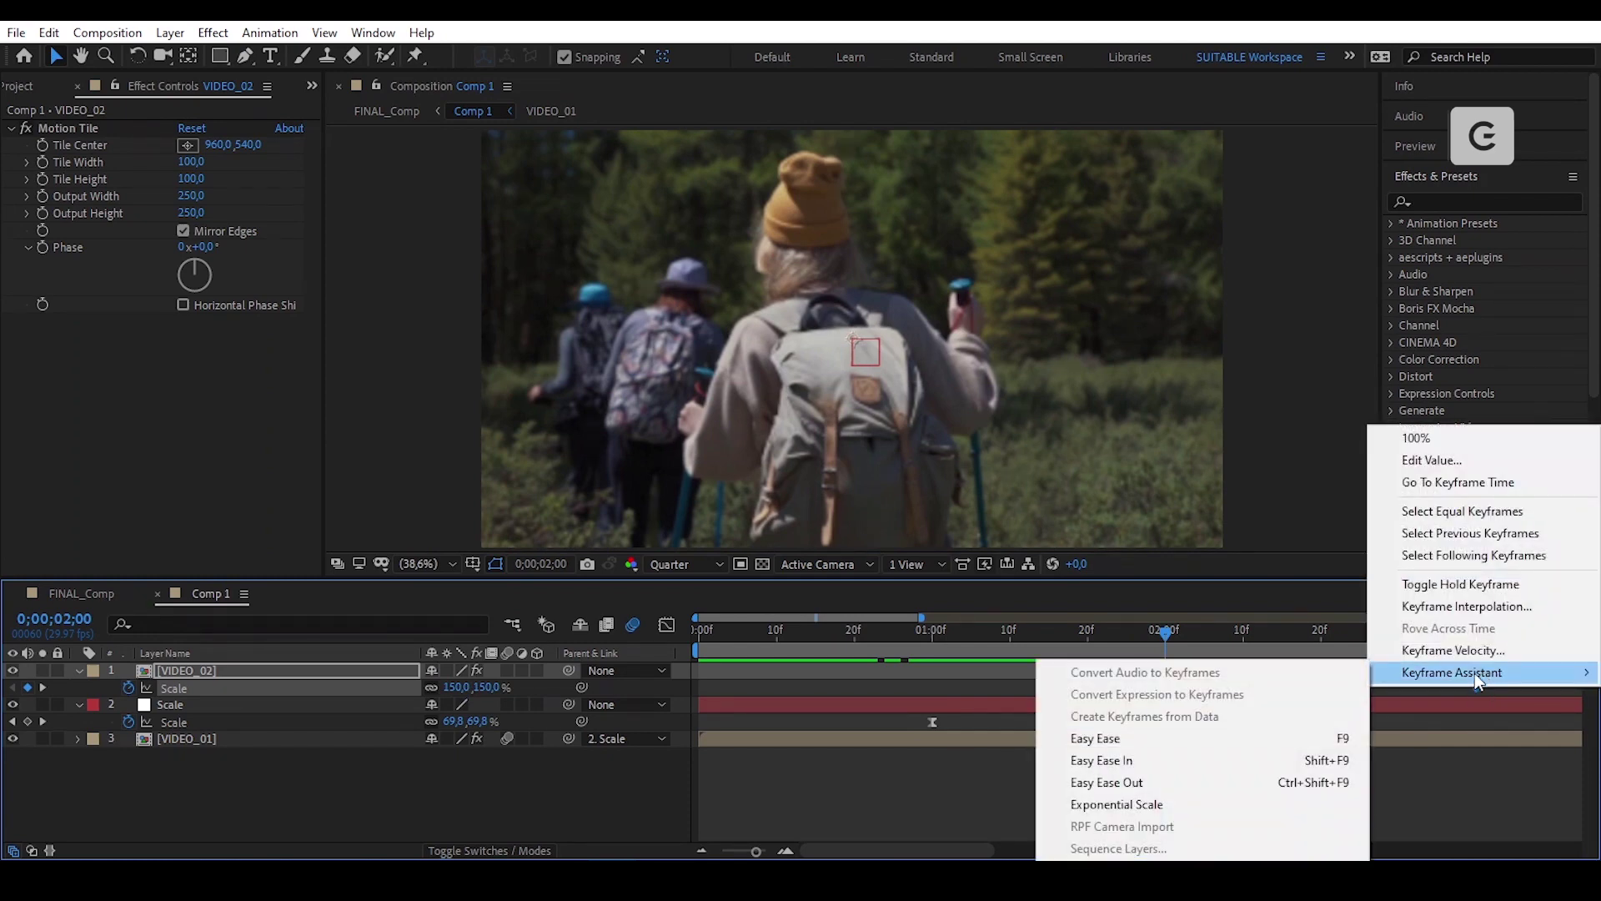
click(1228, 739)
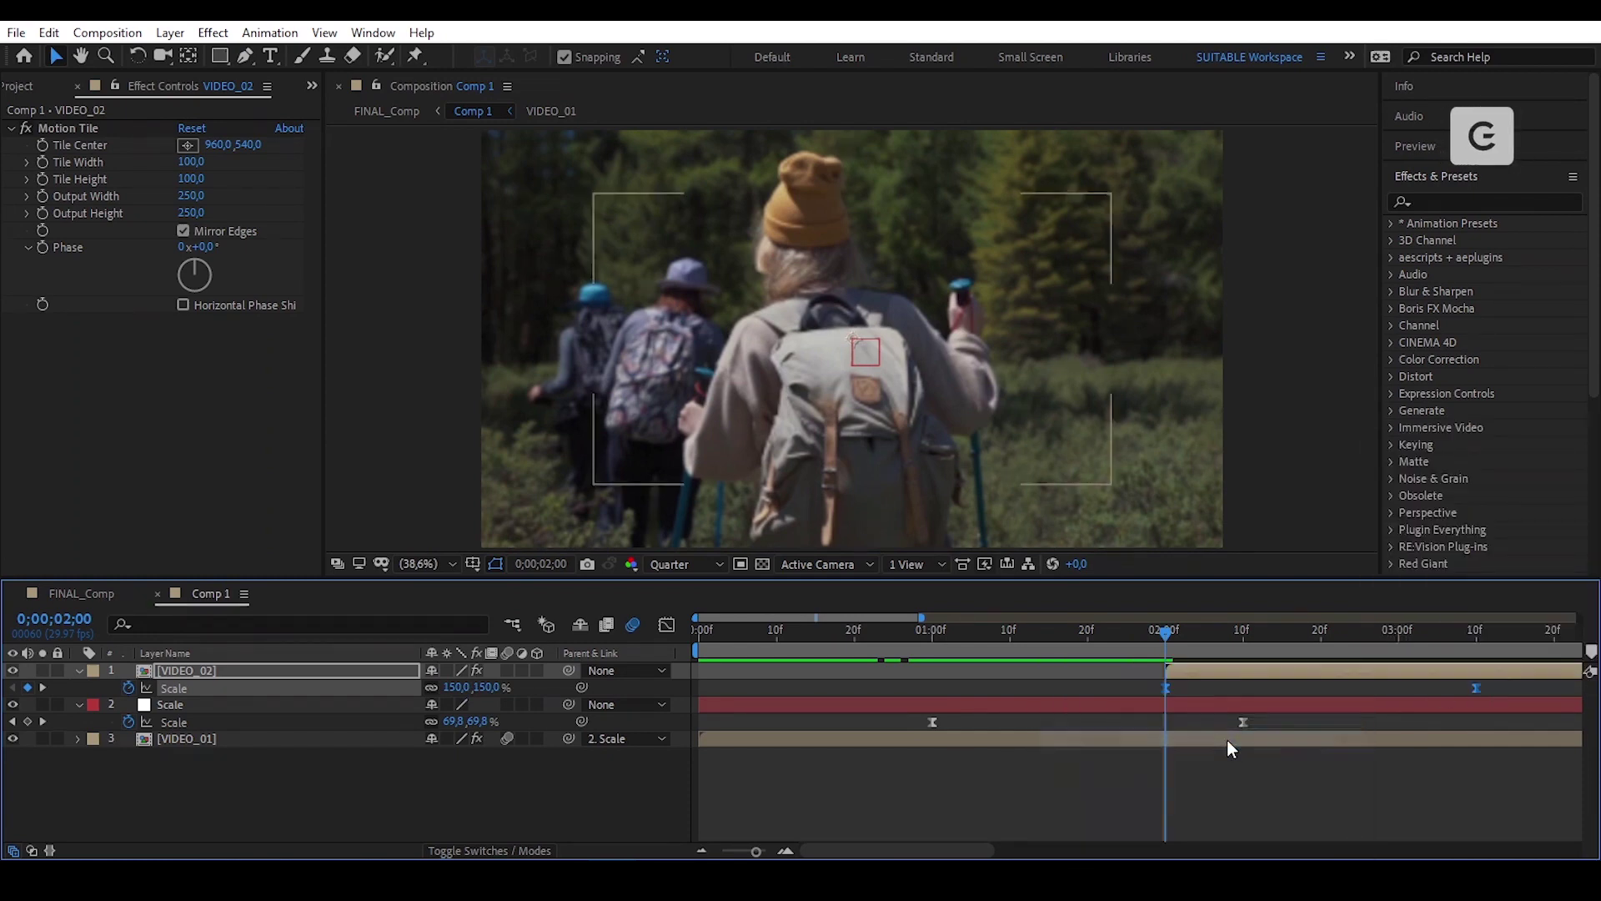
Shape VIDEO_02's Scale speed graph with the influence handles so the change peaks early, close to the first keyframe.
click(667, 626)
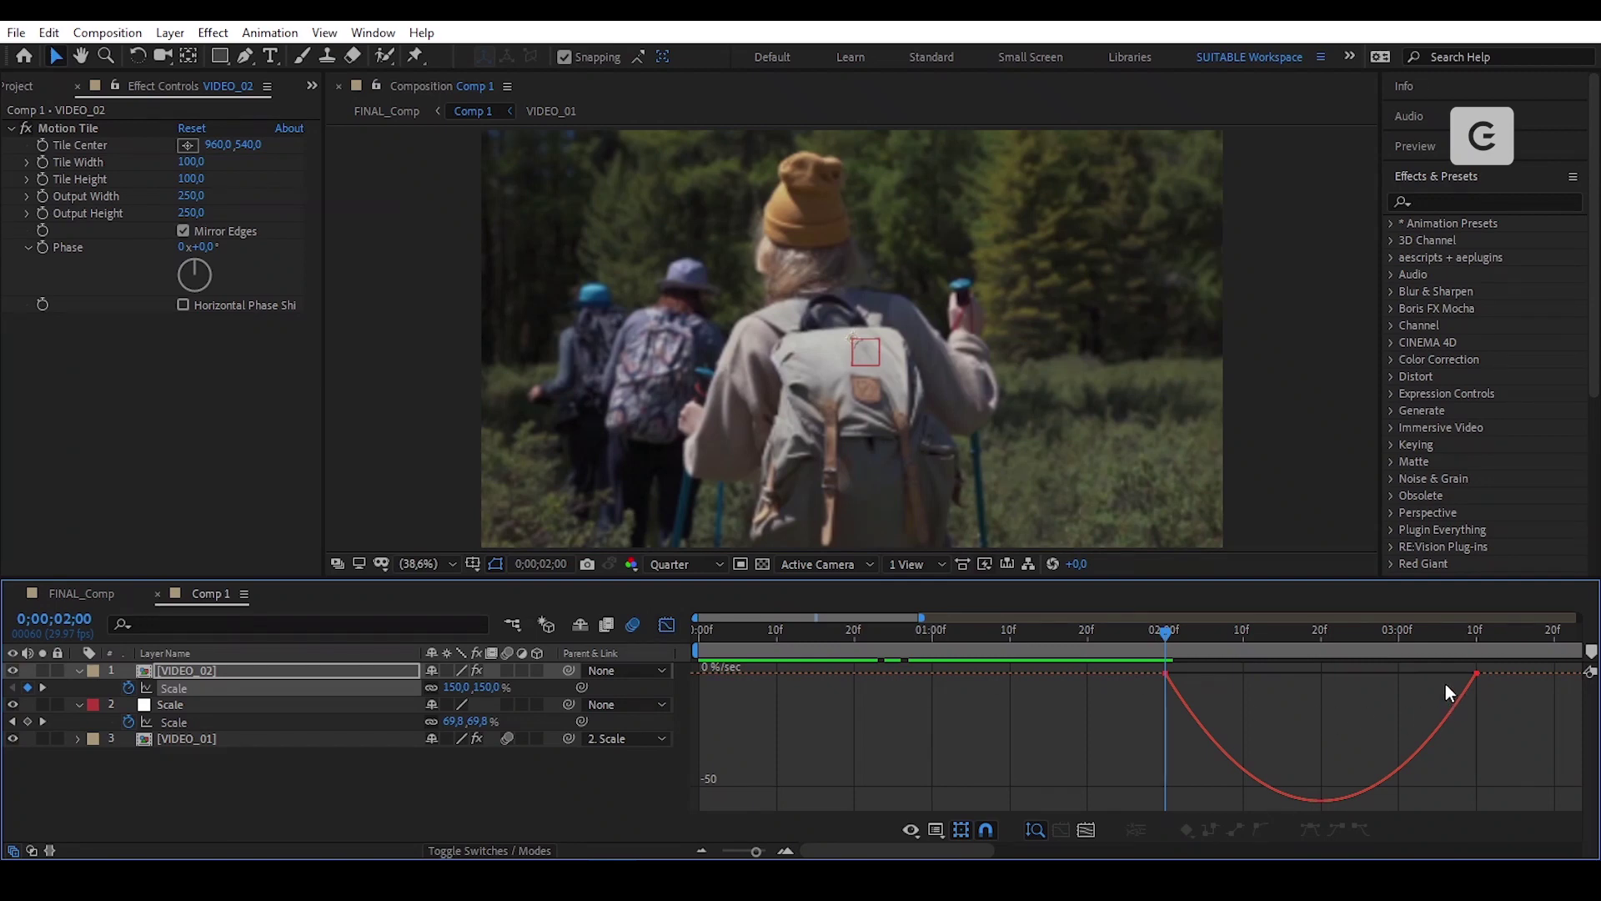
drag(1445, 684, 1239, 674)
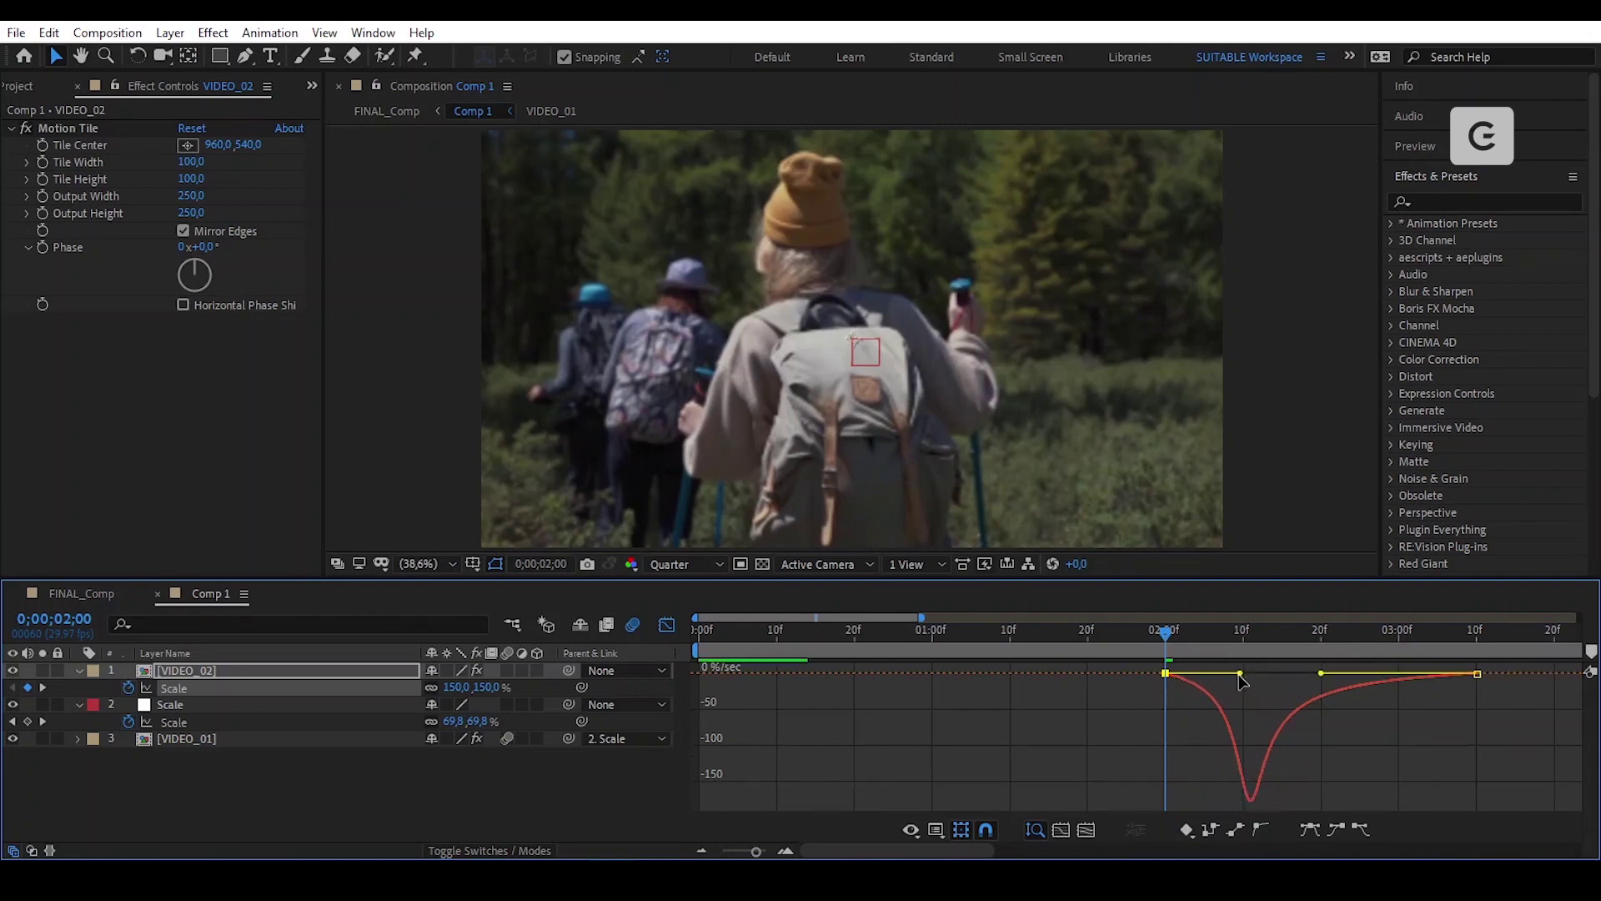
click(667, 627)
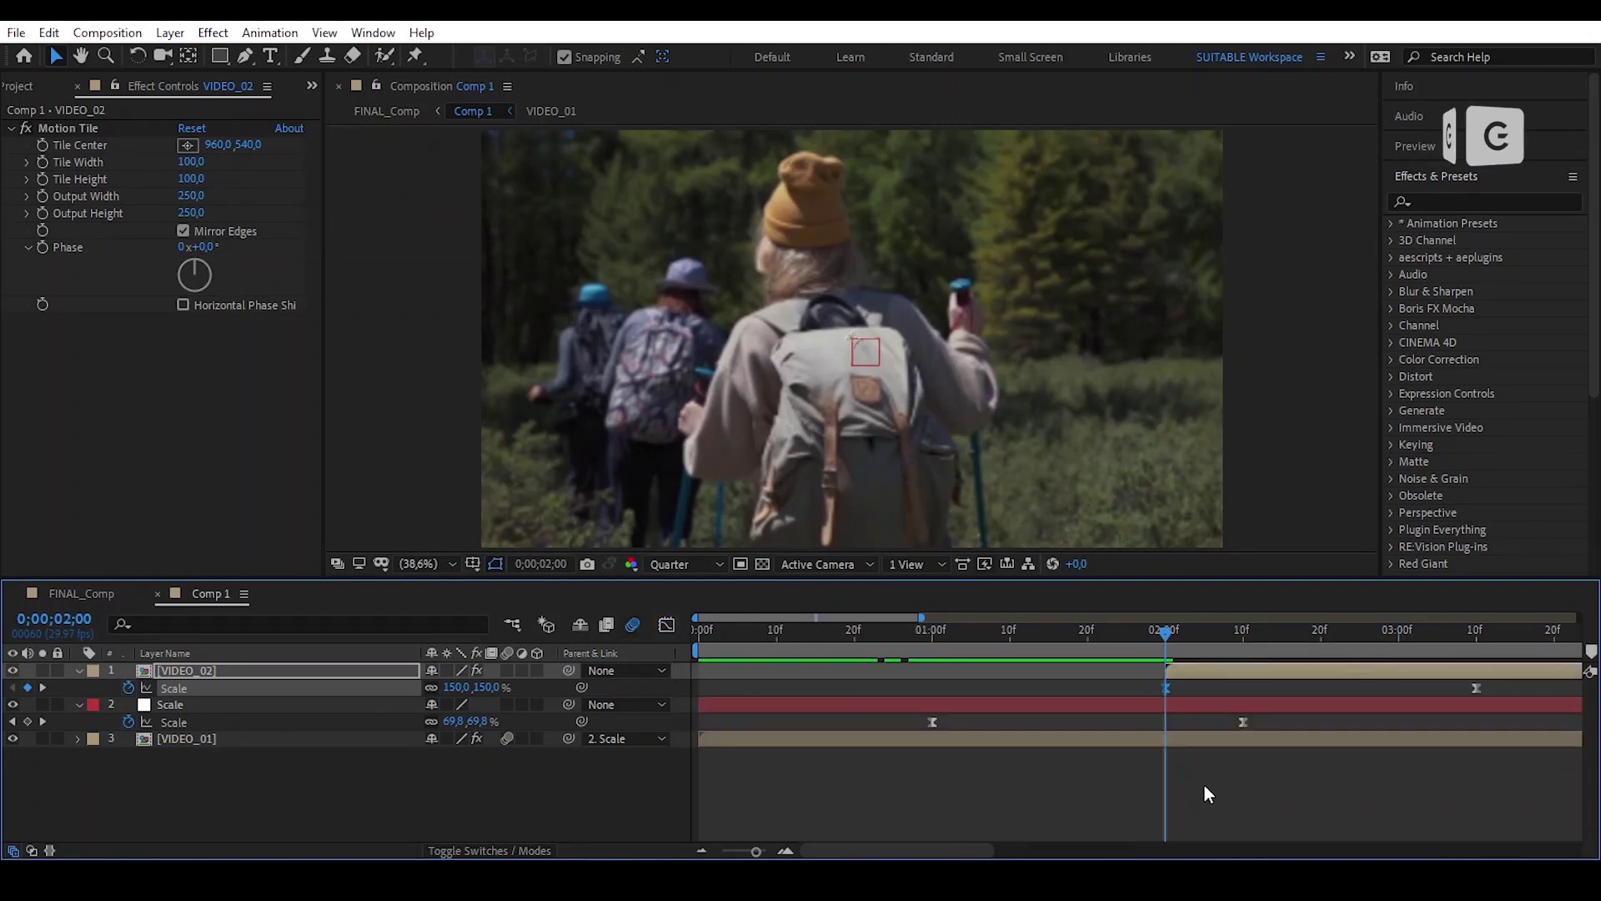
Enable motion blur on VIDEO_02, shift its Scale keyframes about nine frames earlier and make the layer begin at 2:03.
scroll(1204, 784, down, 3)
click(961, 776)
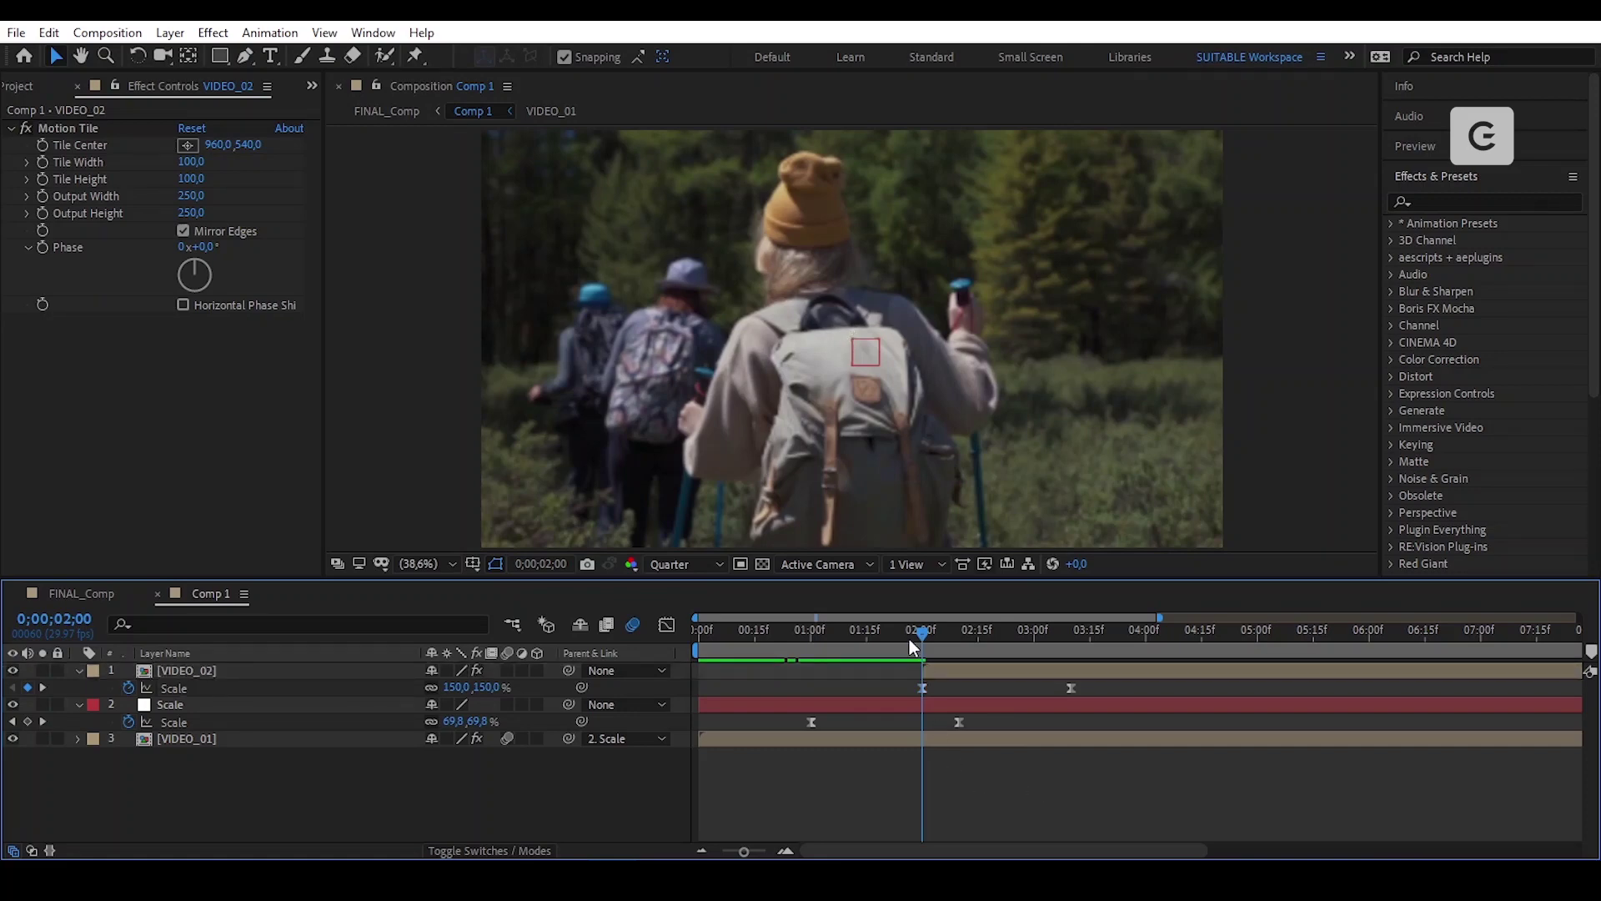
drag(926, 646, 878, 694)
drag(979, 634, 968, 669)
drag(898, 631, 956, 667)
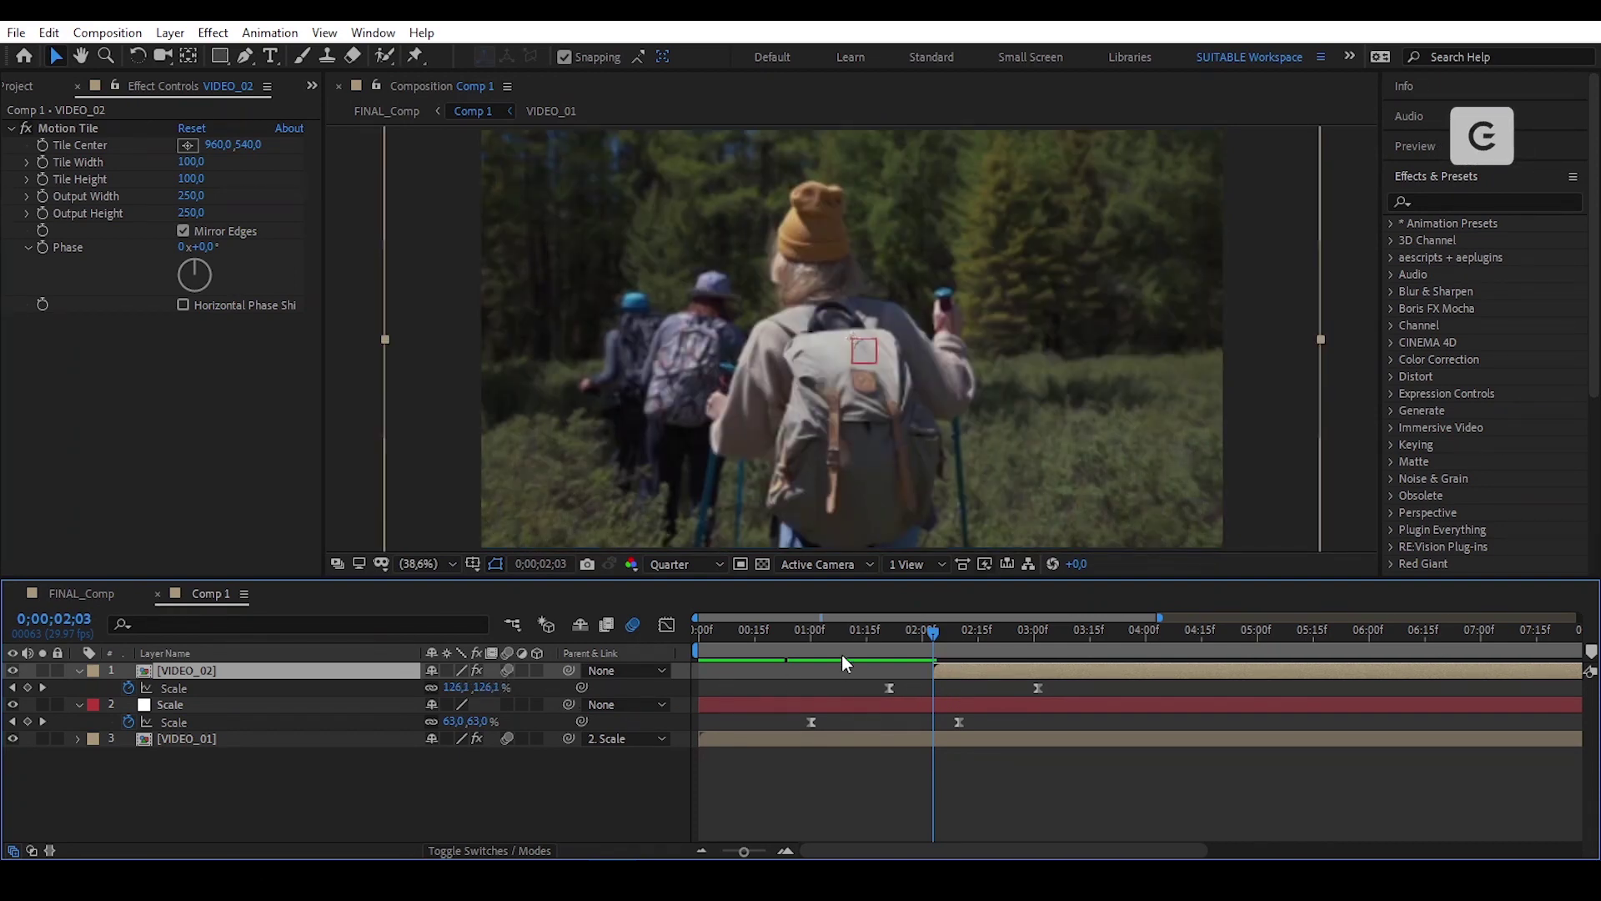
End the work area at about 4:03 and preview the transition between the two clips.
drag(919, 637, 1157, 682)
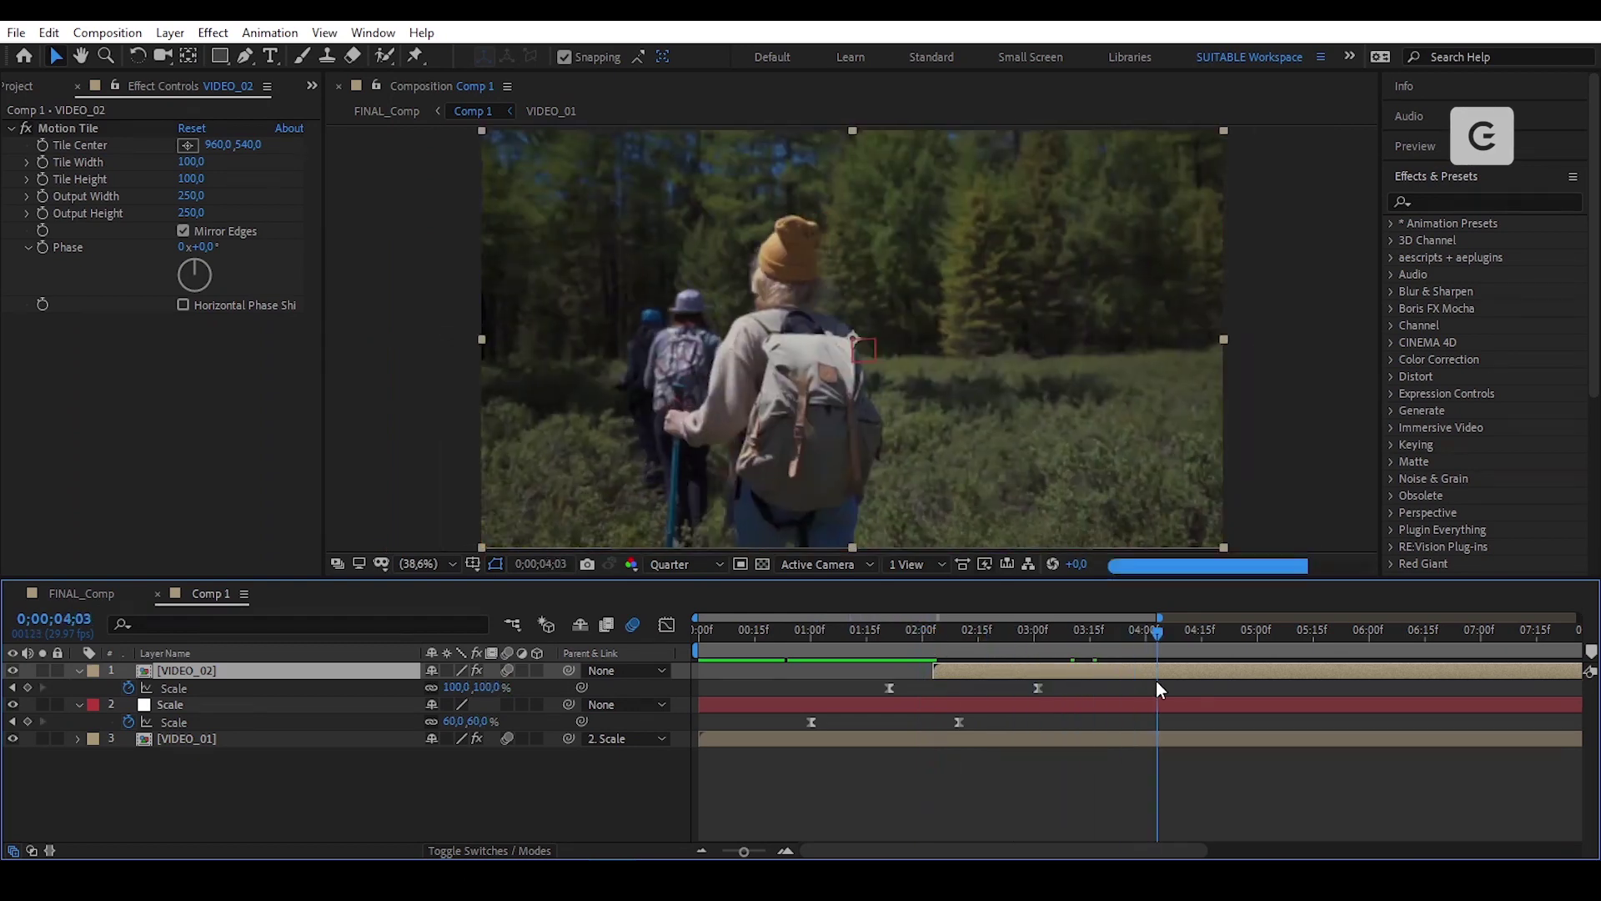
key(n)
key(space)
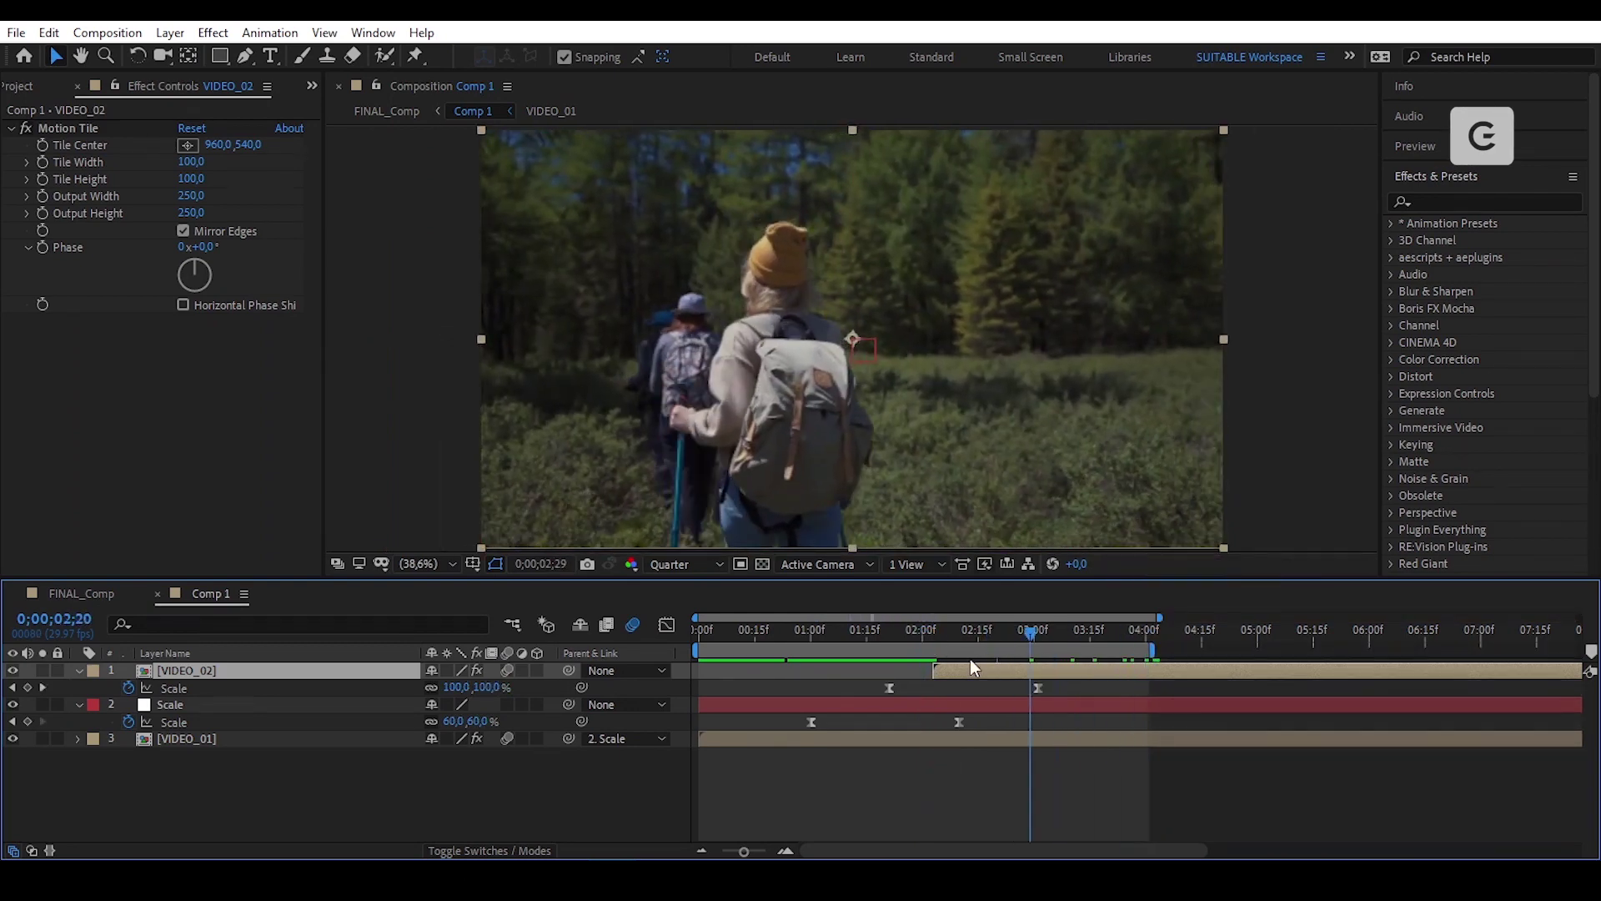
key(space)
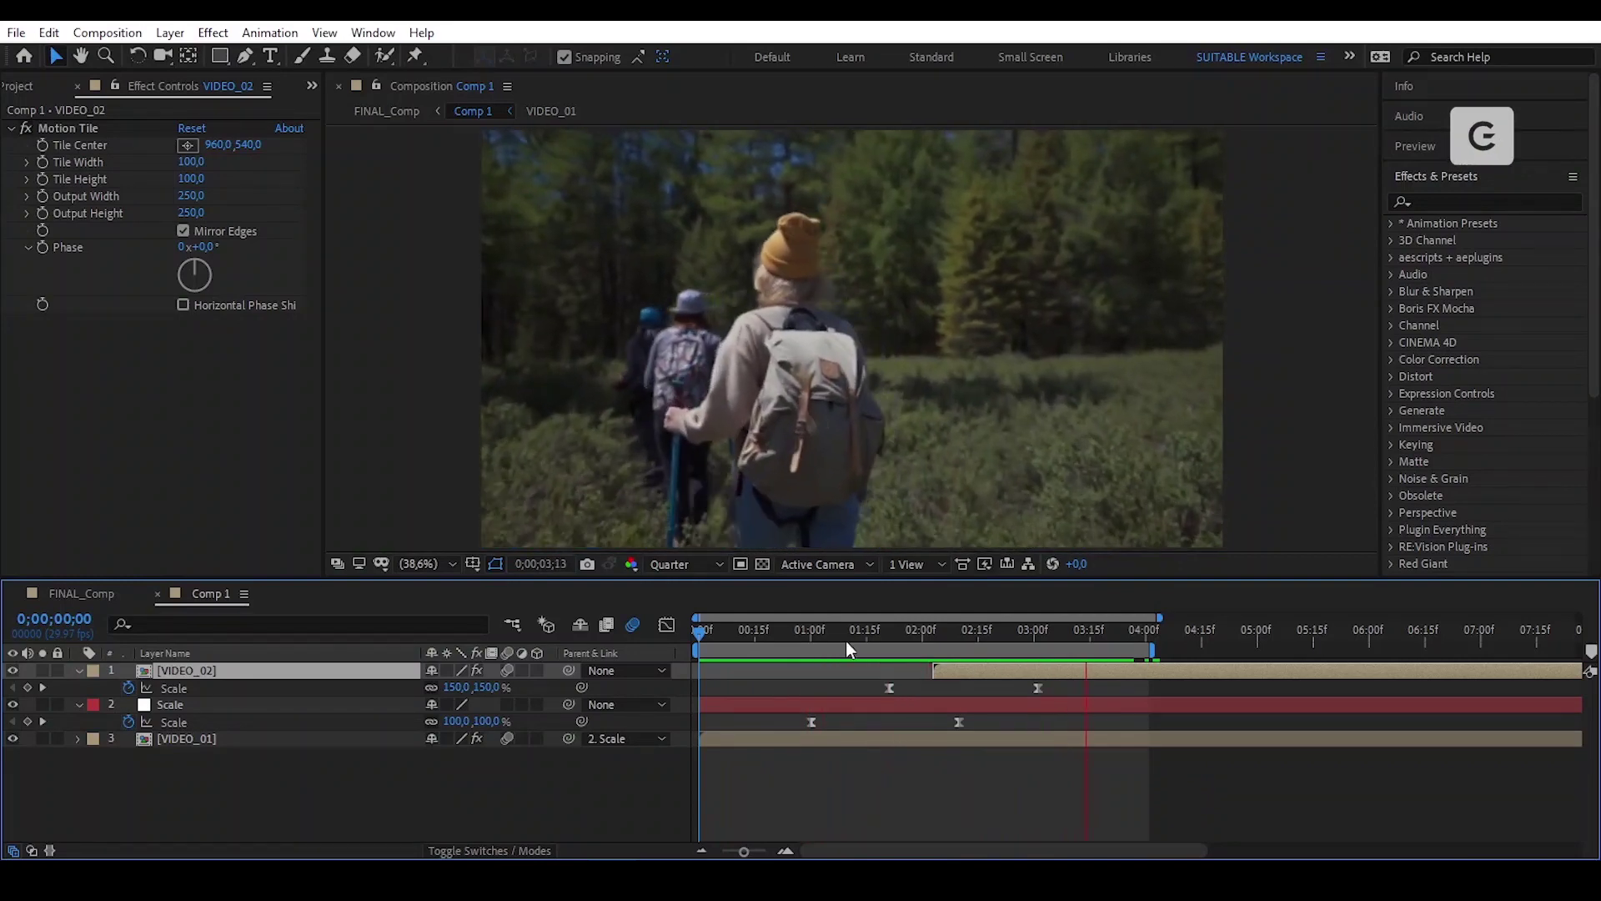
Shift VIDEO_02's Scale keyframes about three frames later, trim the layer's start to 2:05 and preview the transition.
drag(738, 638, 939, 643)
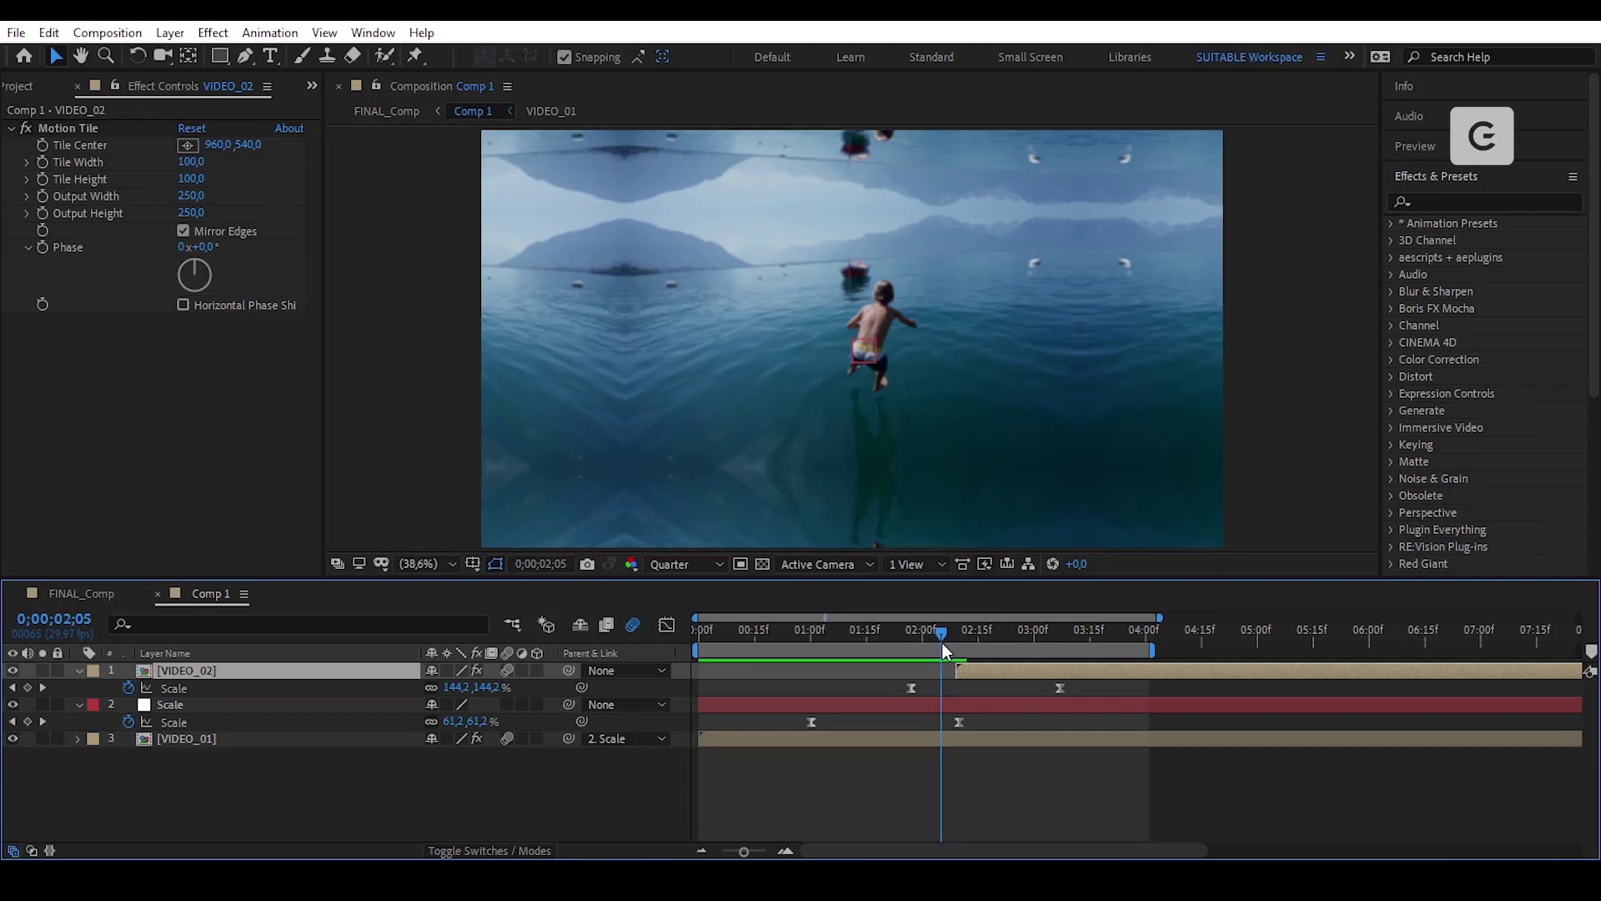
drag(985, 670, 981, 671)
drag(1076, 687, 773, 631)
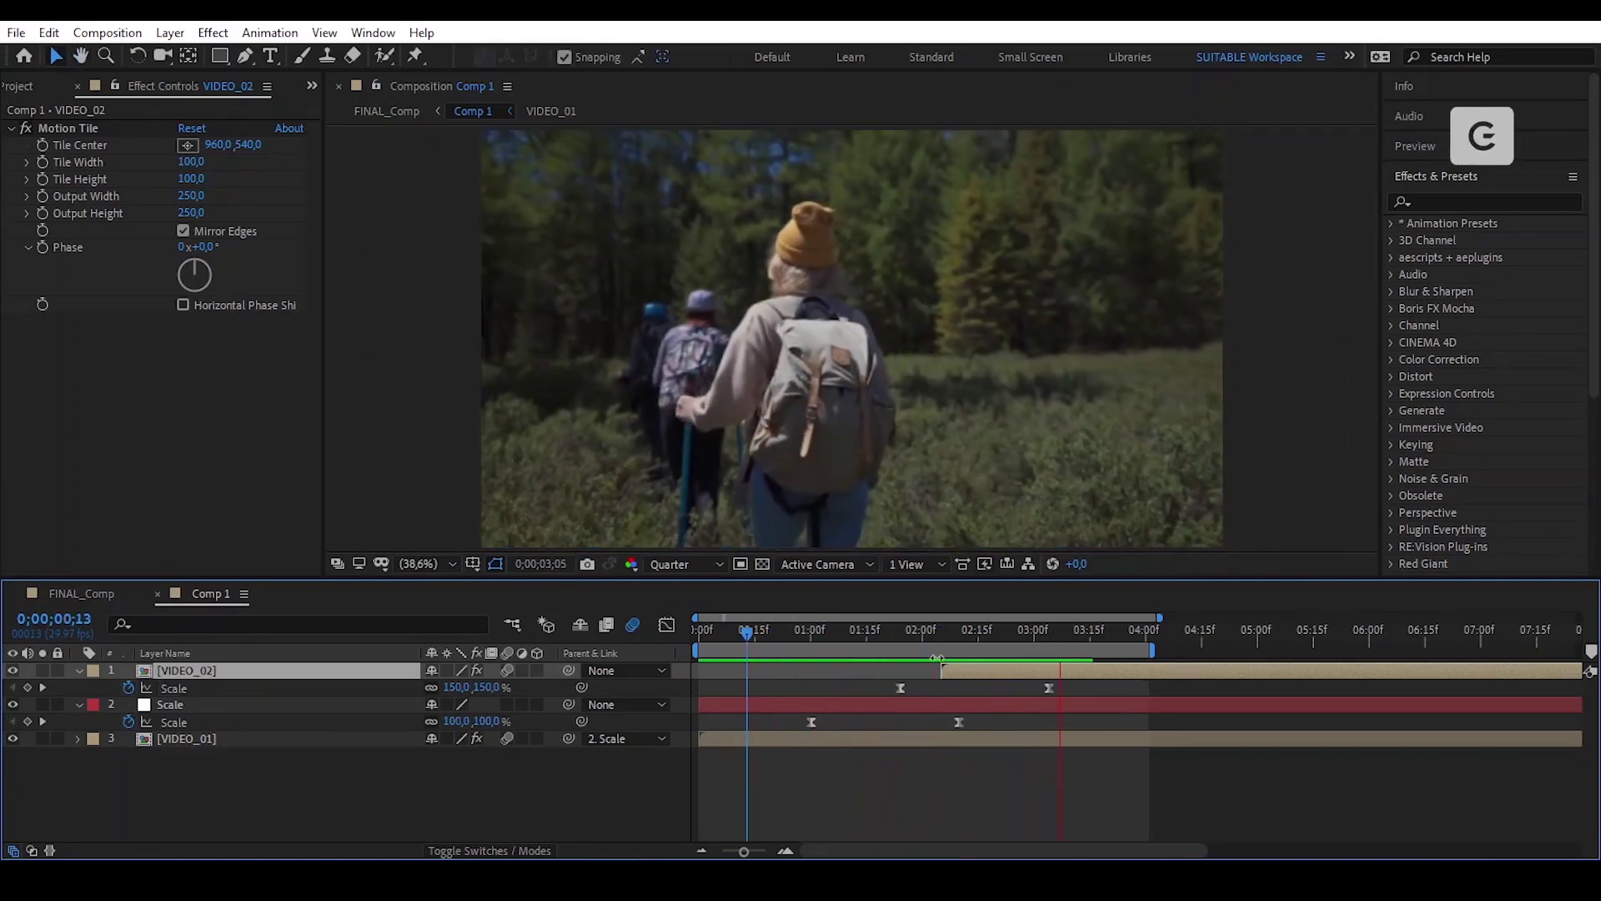
Preview the transition and shift the VIDEO_02 layer together with its Scale keyframes about one frame earlier.
click(785, 634)
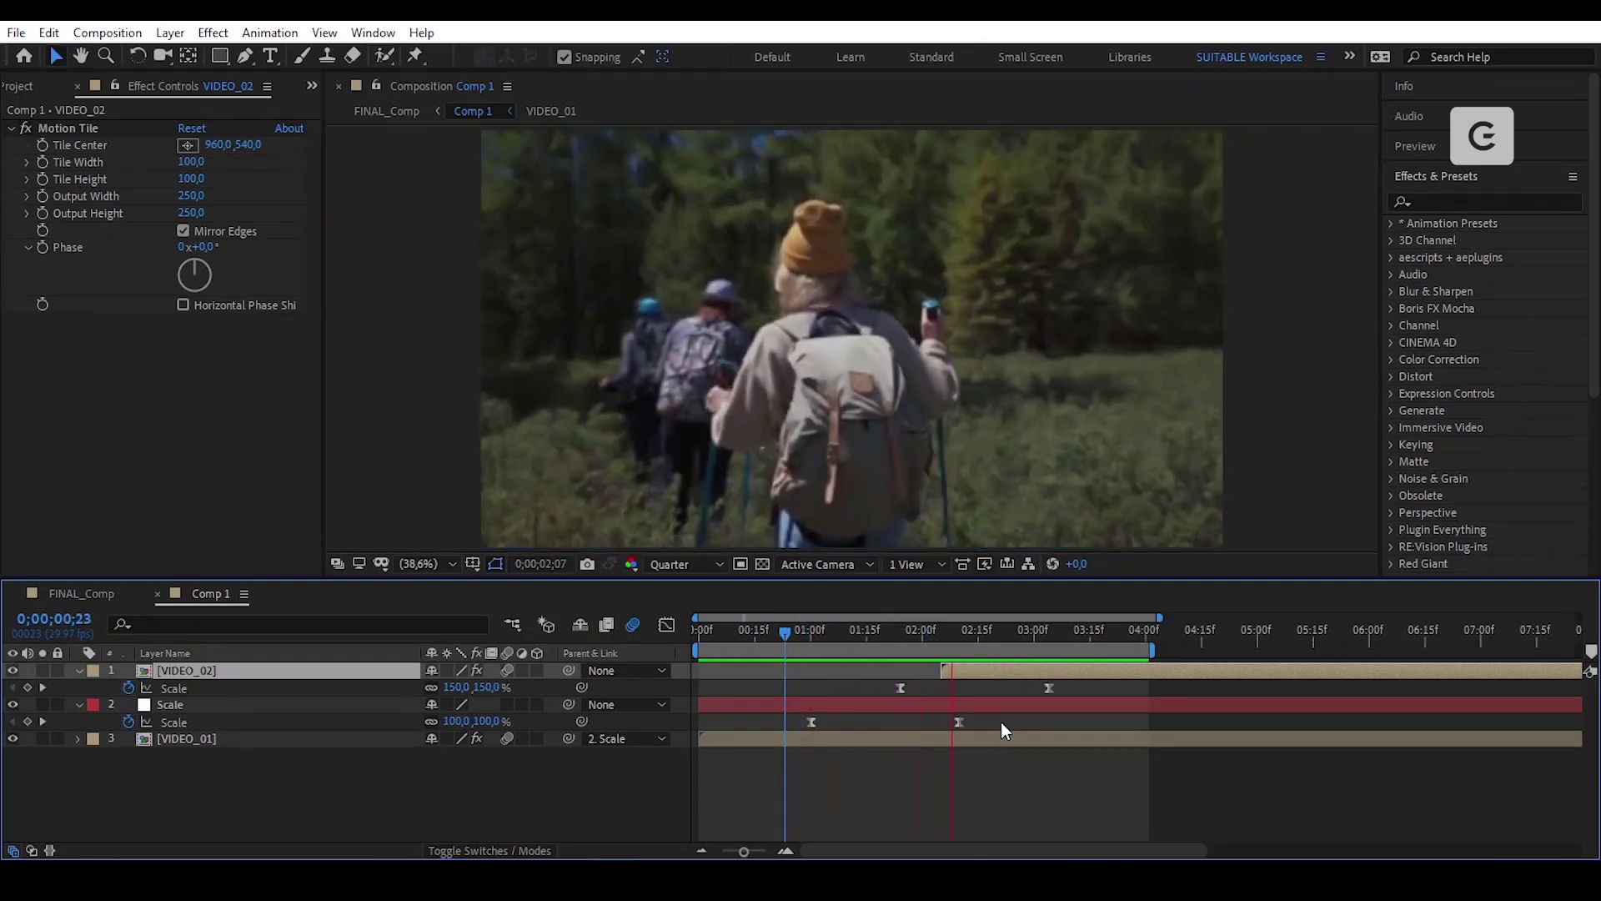
drag(990, 639, 726, 660)
key(space)
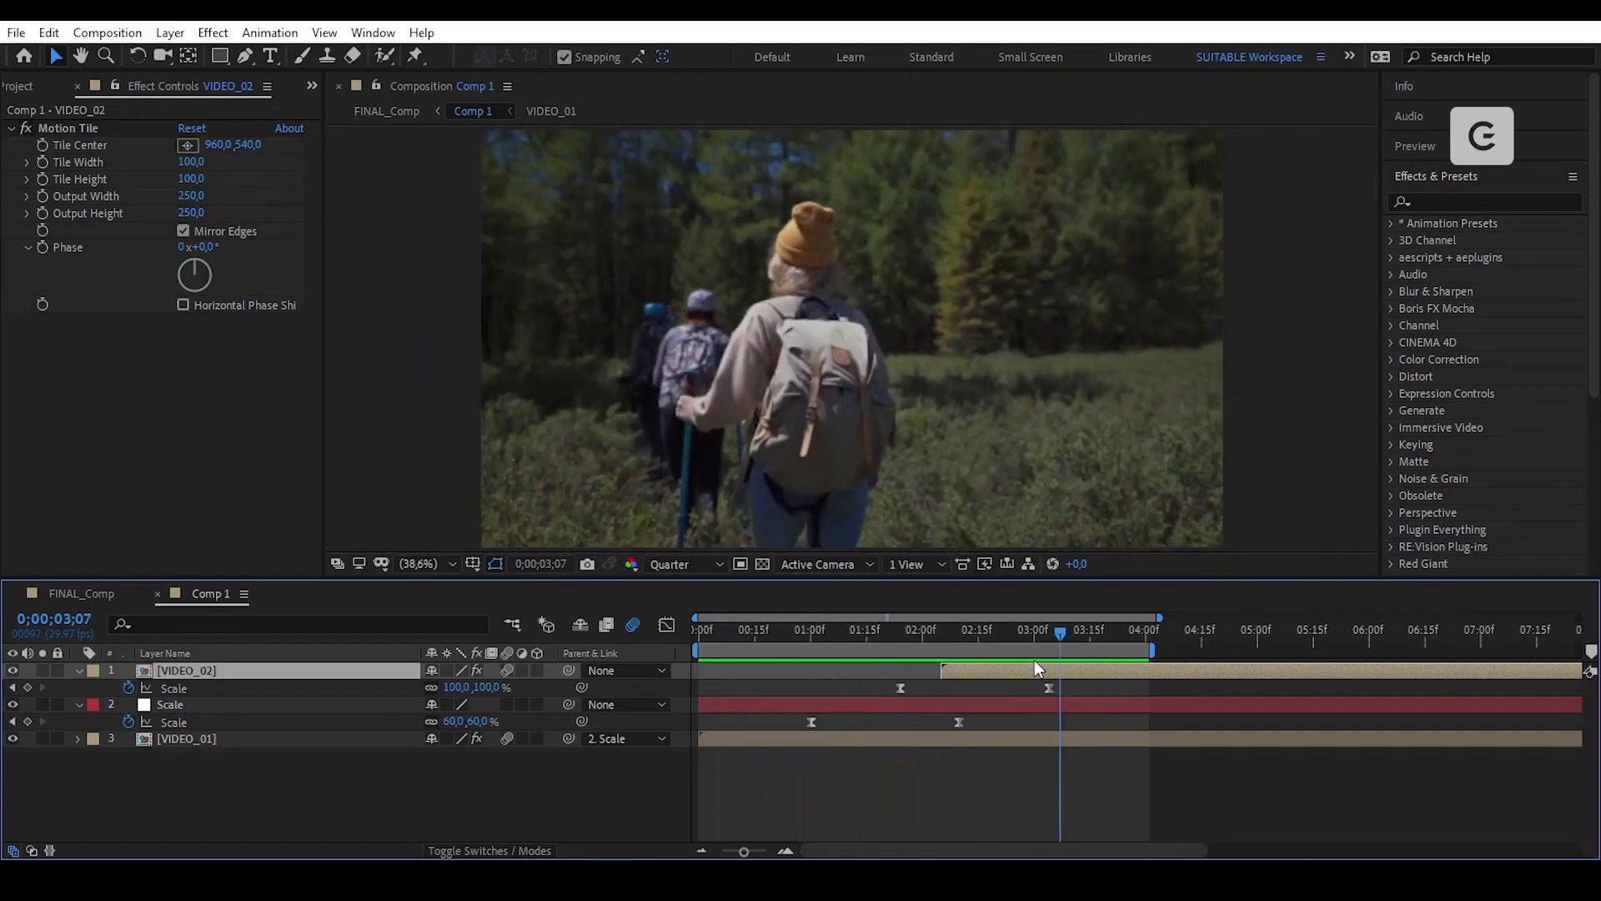
key(space)
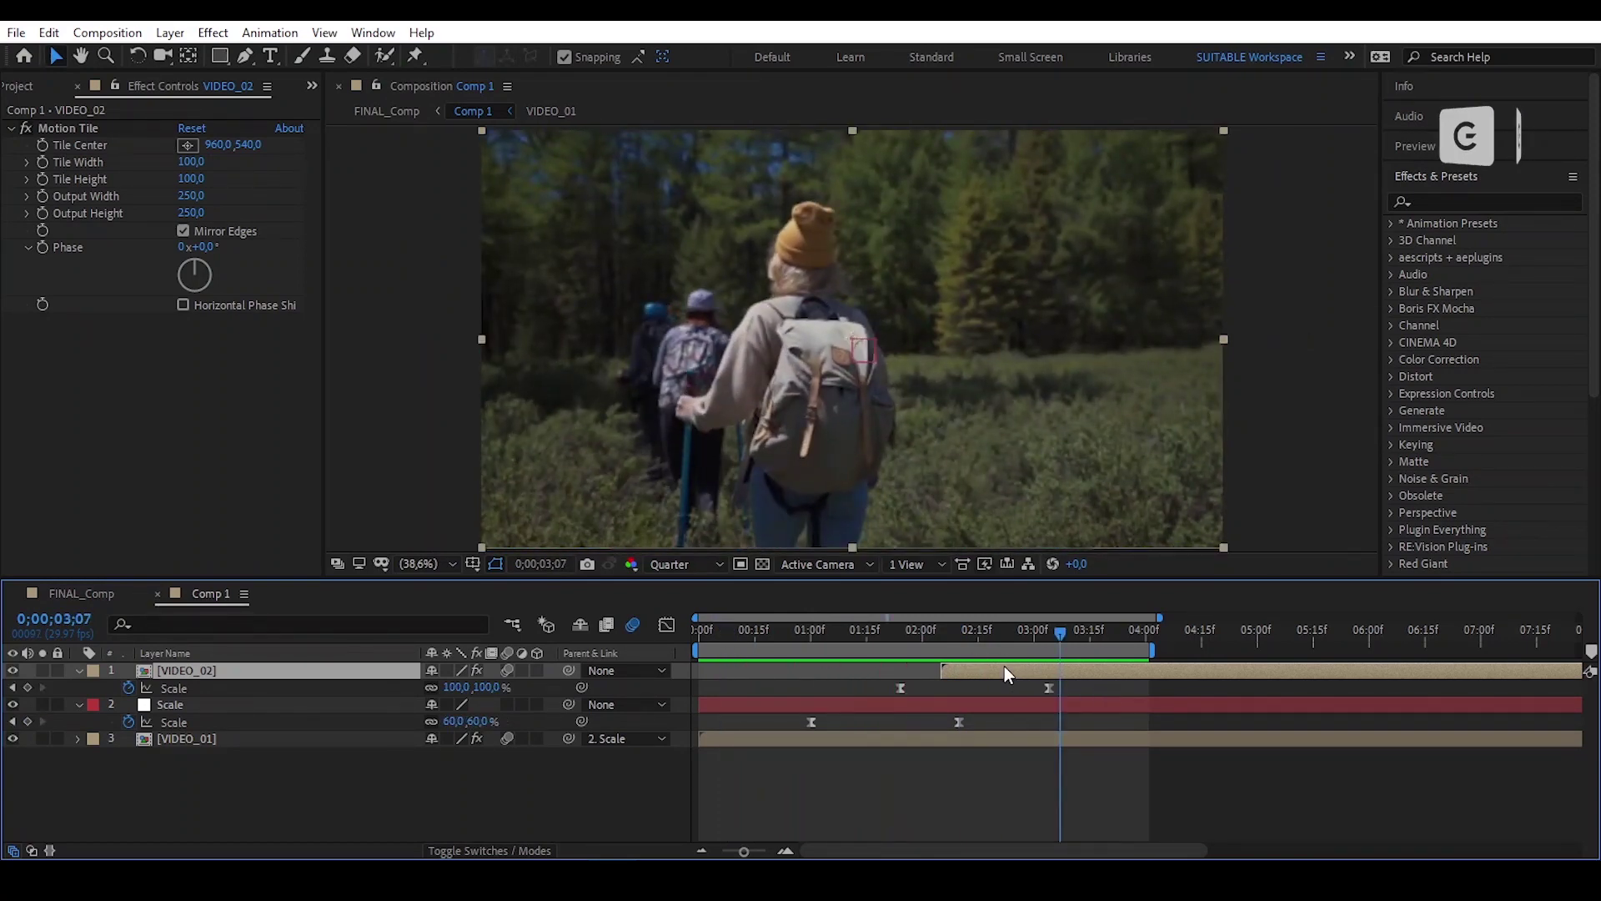
drag(1004, 665, 934, 638)
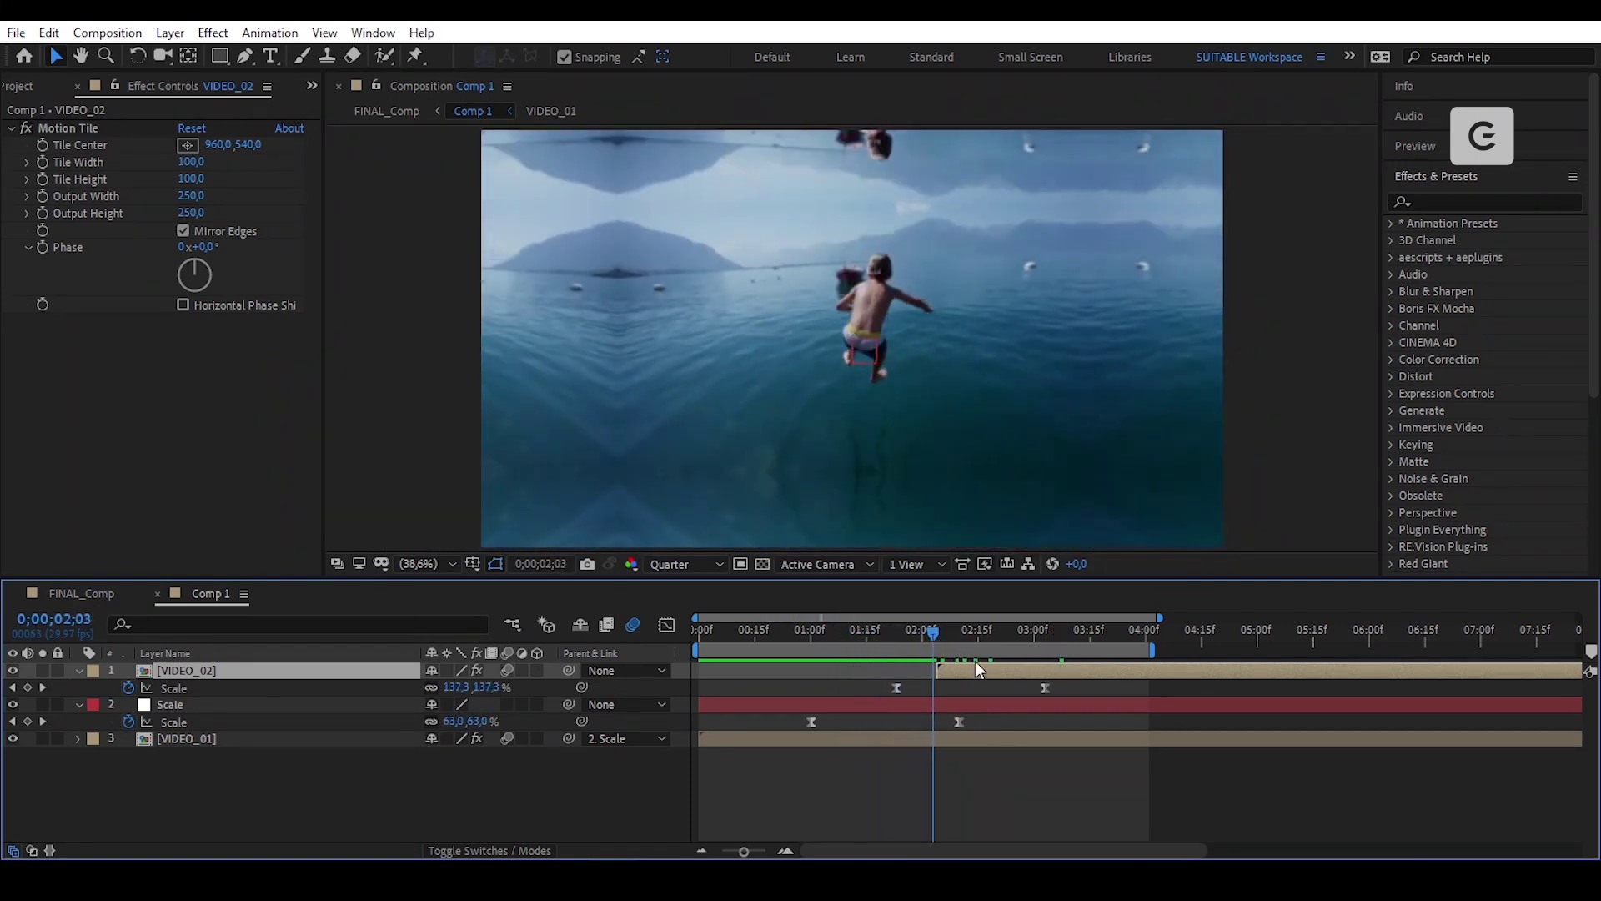
Shift the Scale null's two Scale keyframes about three frames later and preview the transition.
drag(978, 718, 823, 724)
drag(919, 633, 964, 654)
key(space)
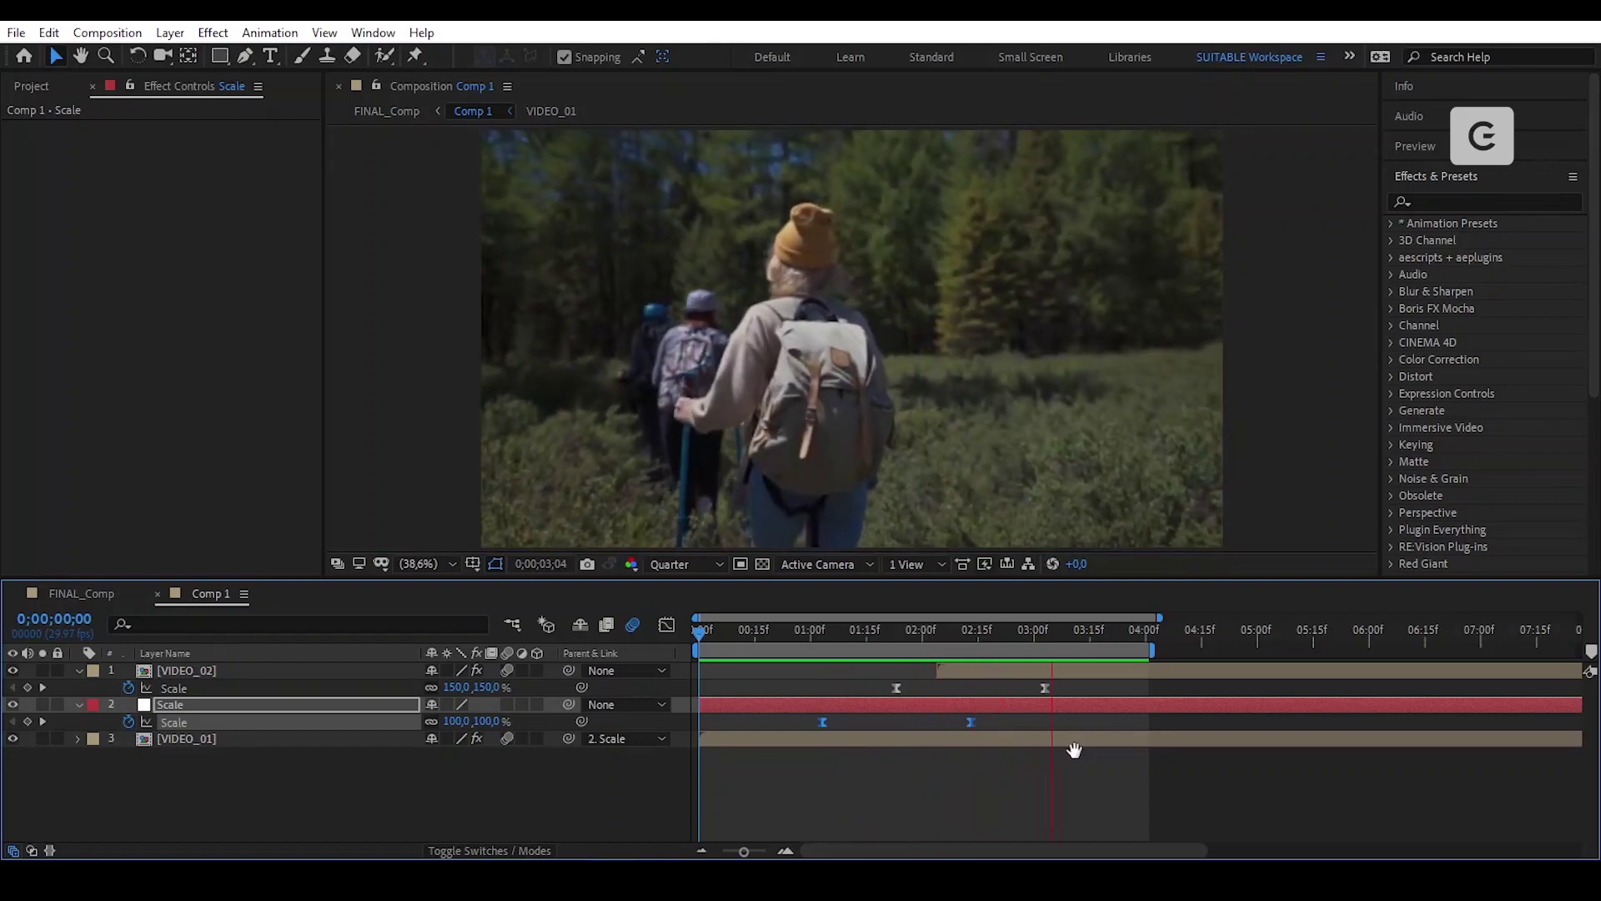
key(space)
click(1016, 777)
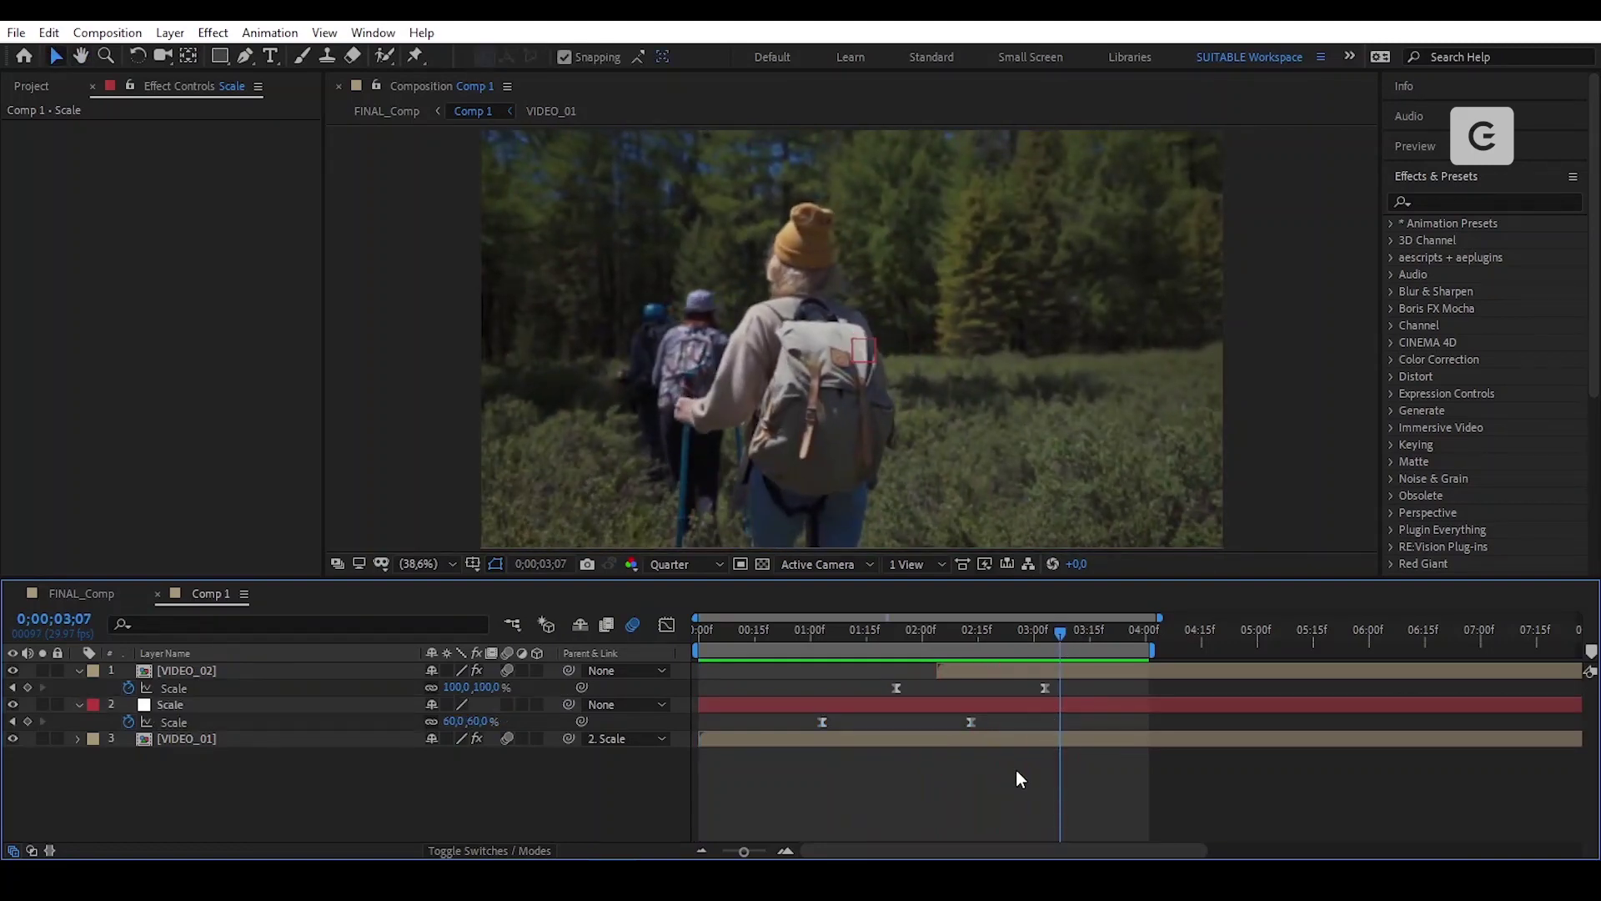
Add the 25 fps beach sunset clip from FOOTAGES above VIDEO_02 in Comp 1, starting at about 2:29.
click(32, 87)
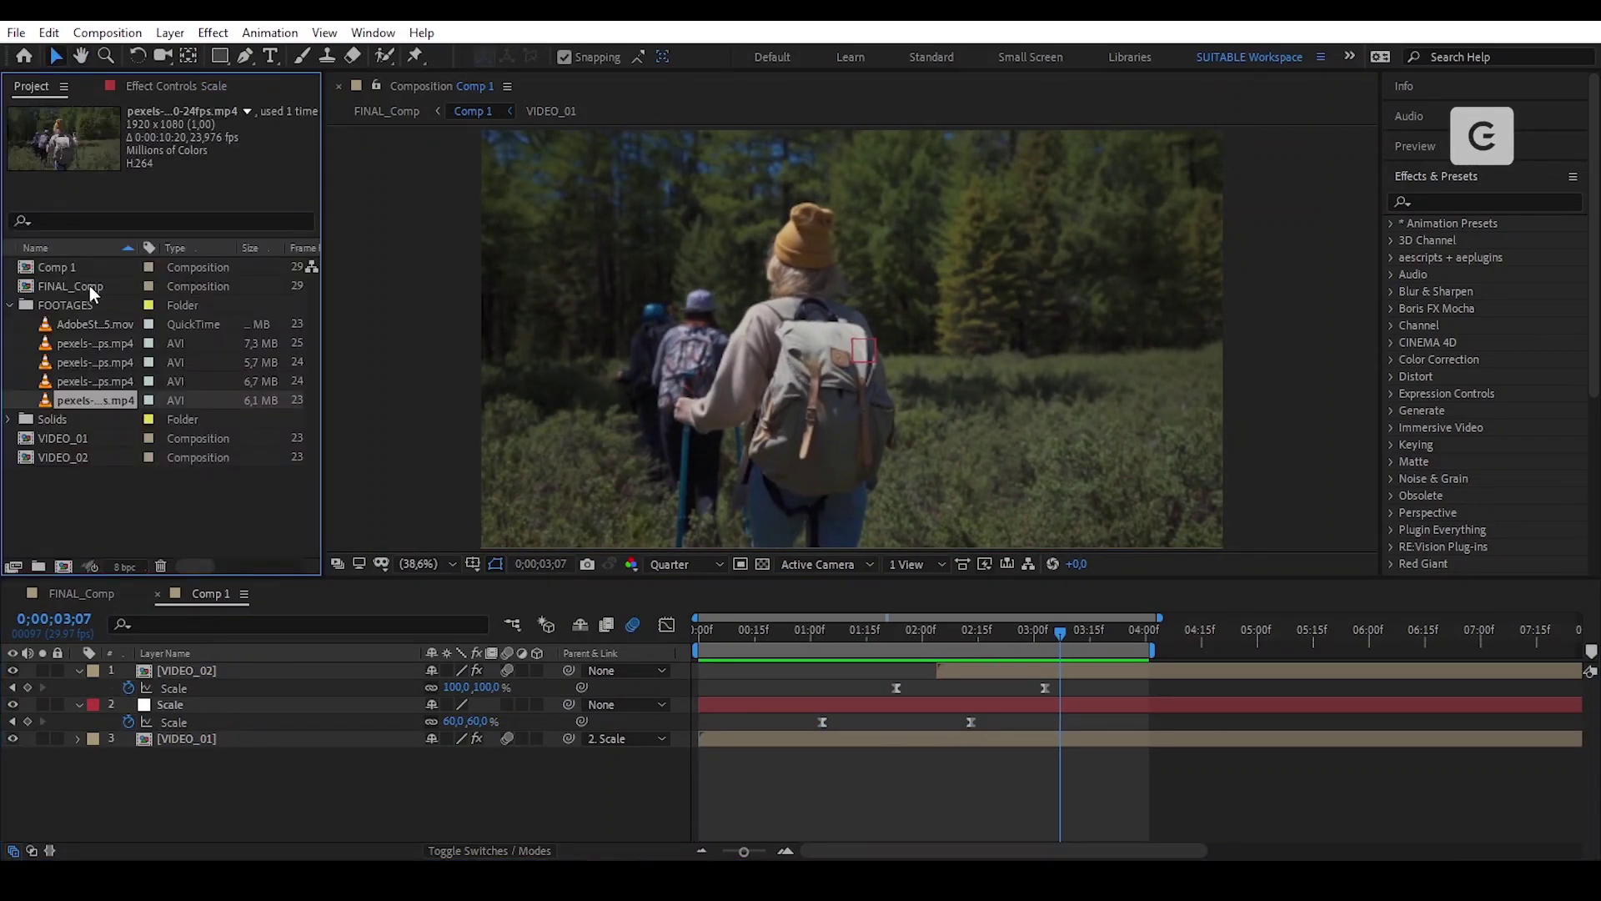
click(46, 347)
drag(46, 354, 1030, 666)
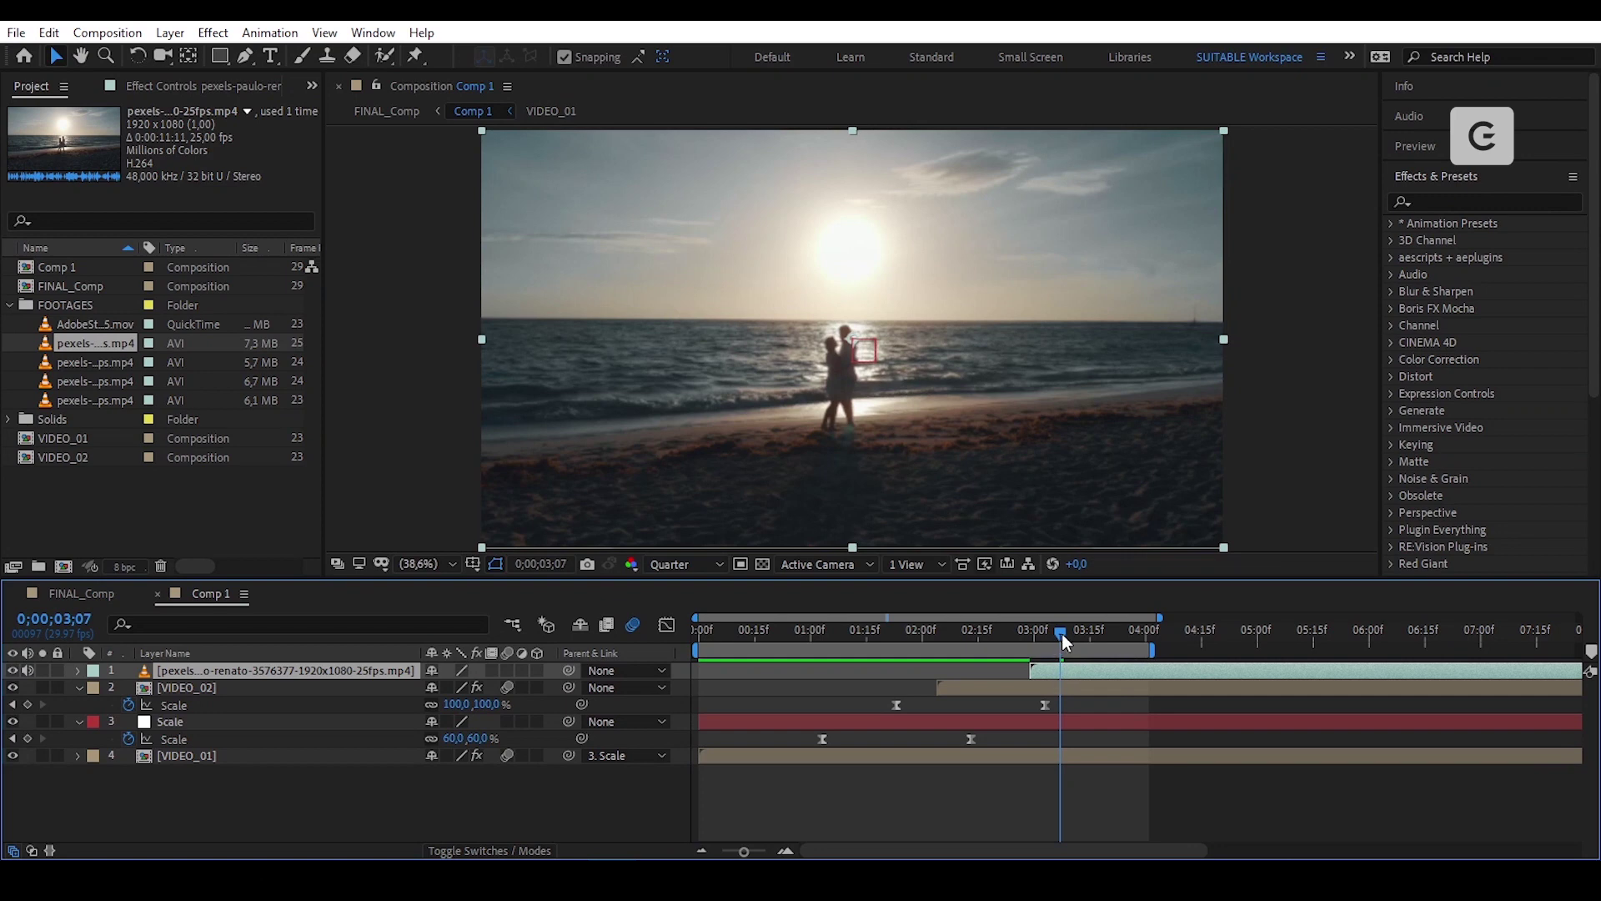
drag(1062, 633, 1032, 638)
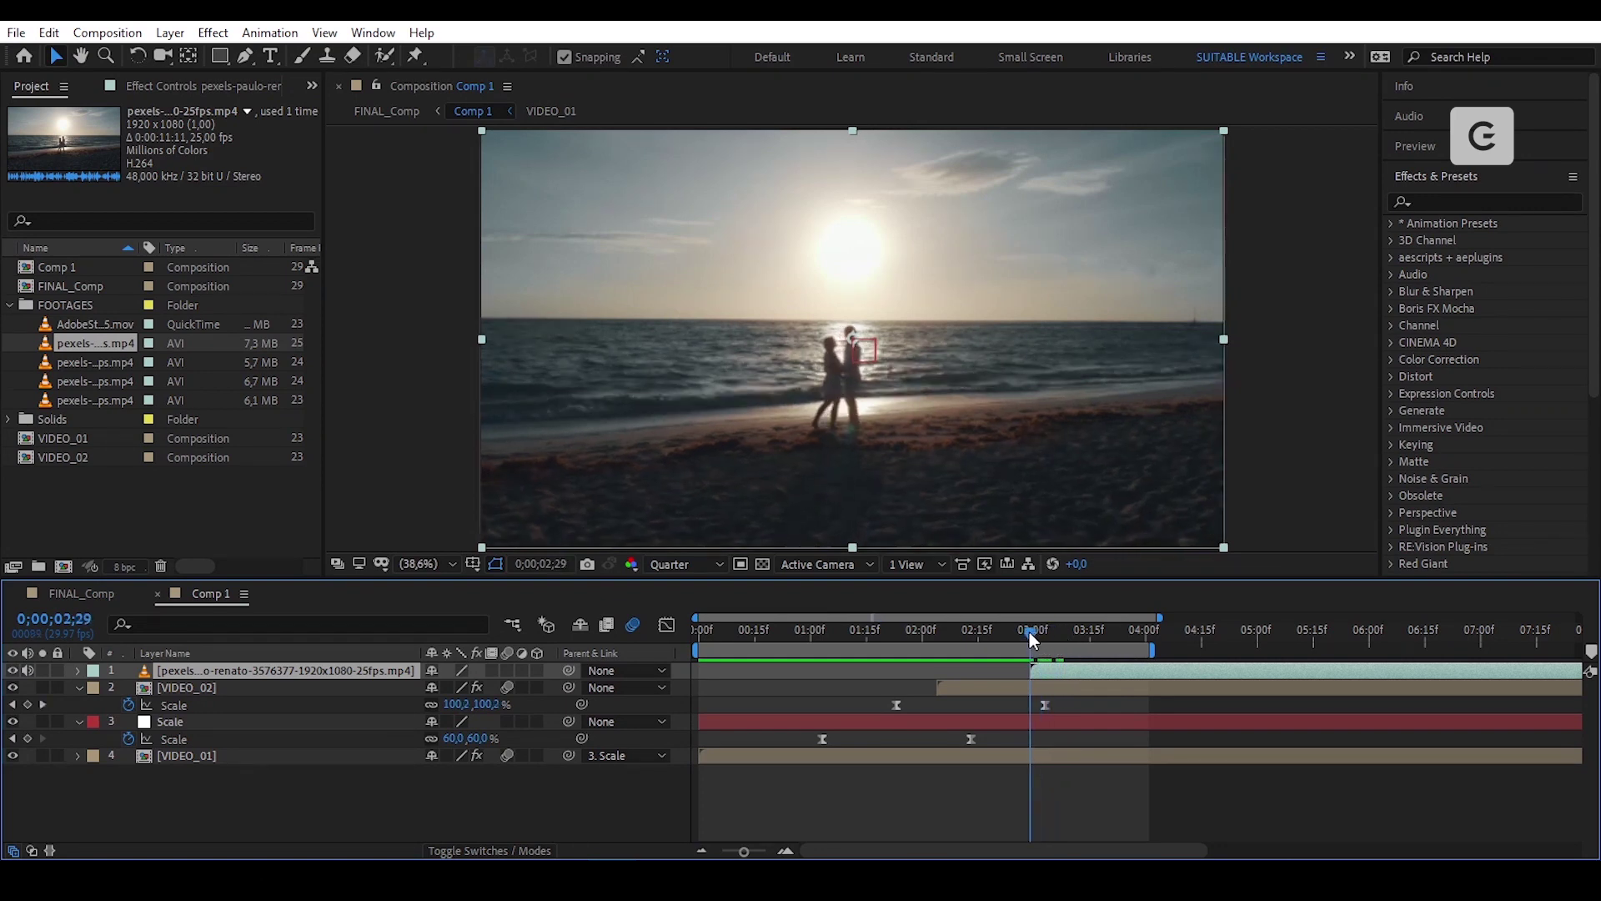
Pre-compose the beach sunset clip as VIDEO_03, moving all attributes into the new composition.
click(171, 33)
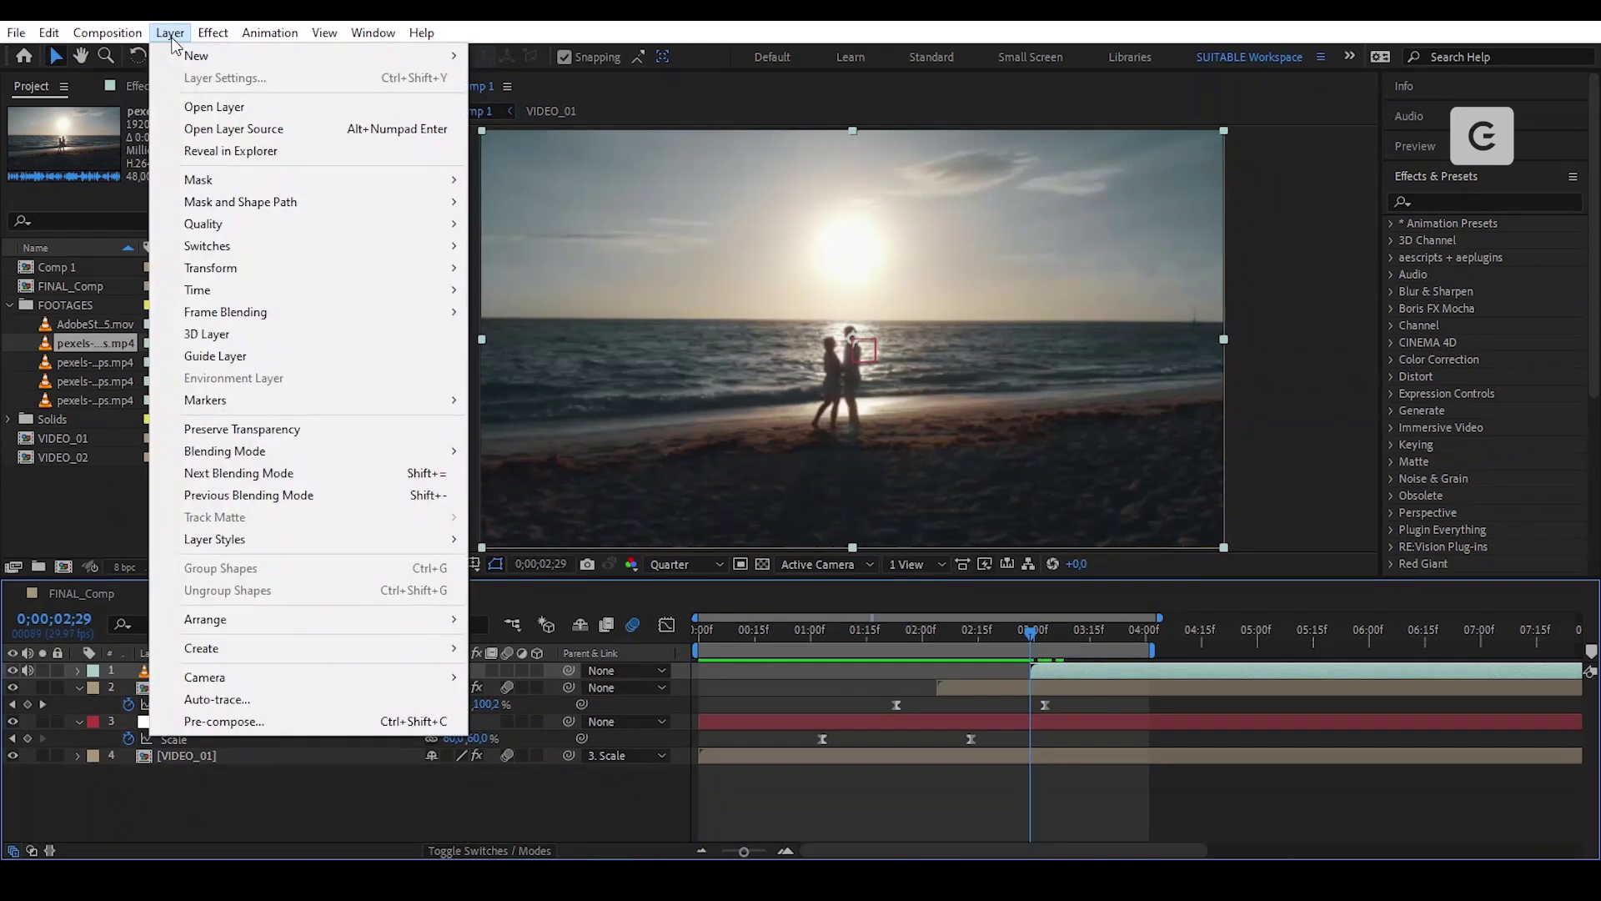
click(364, 720)
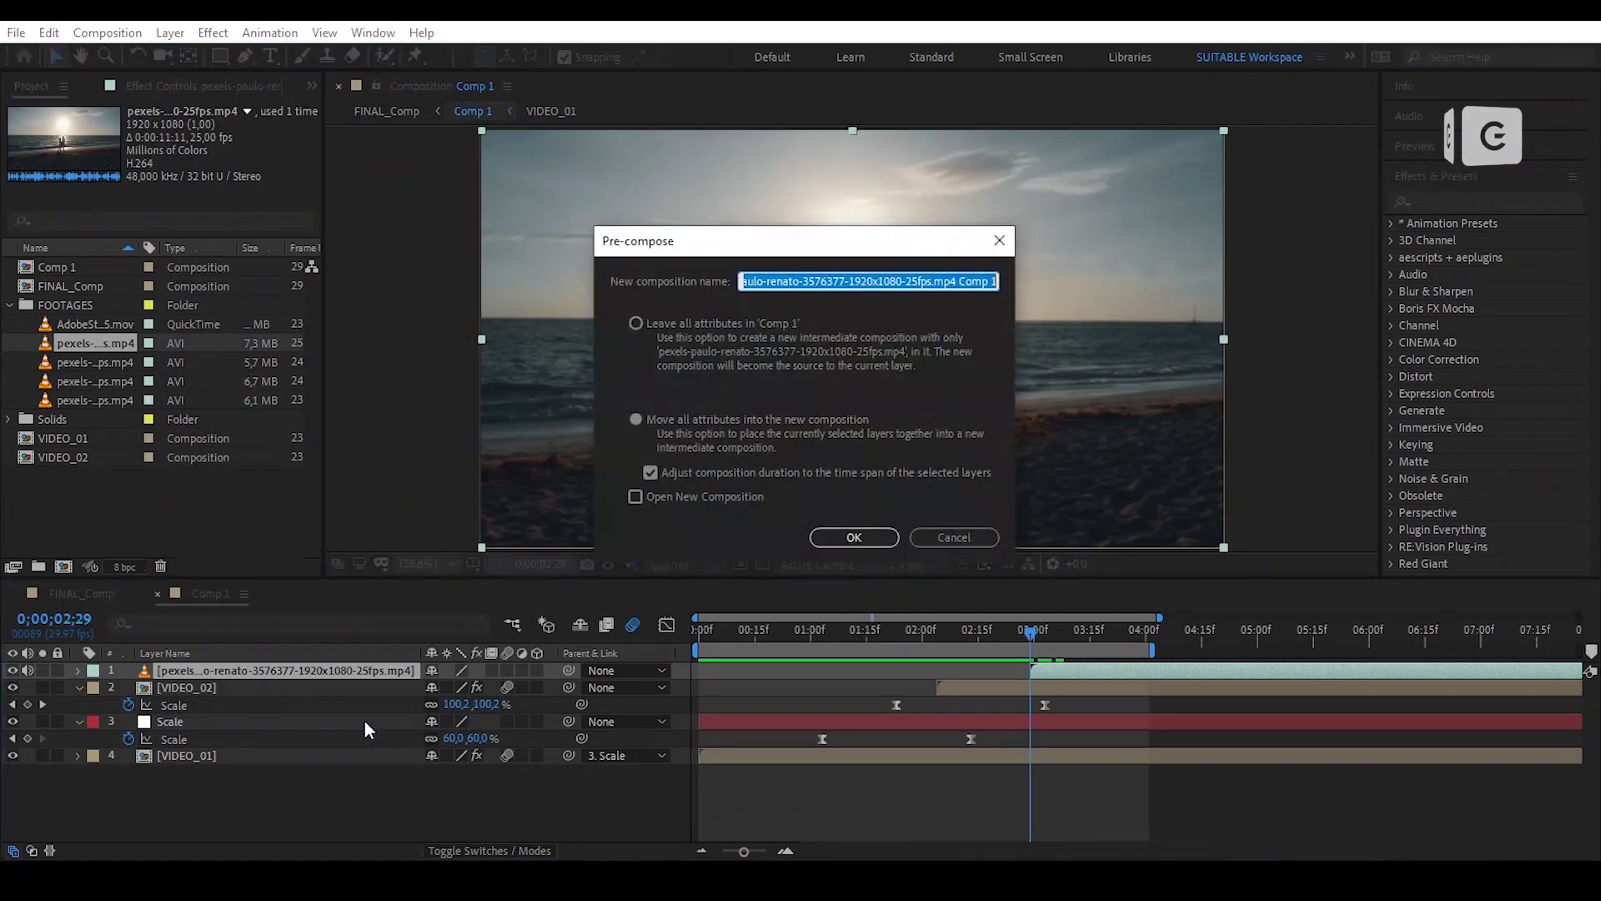
key(BackSpace)
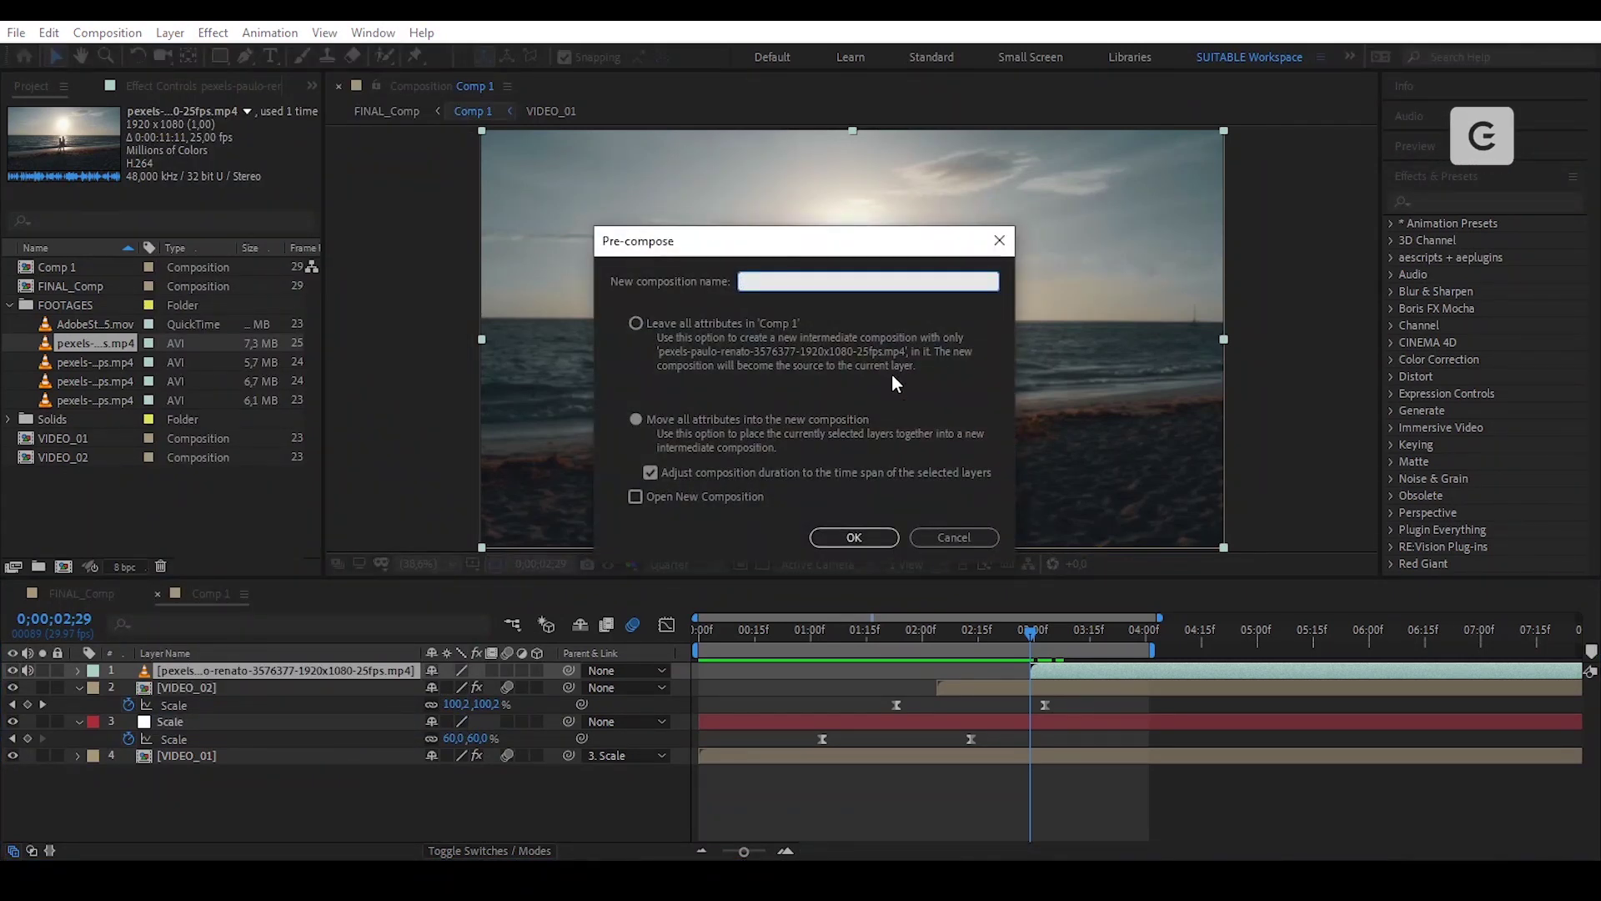
text(VIDEO_03)
key(Return)
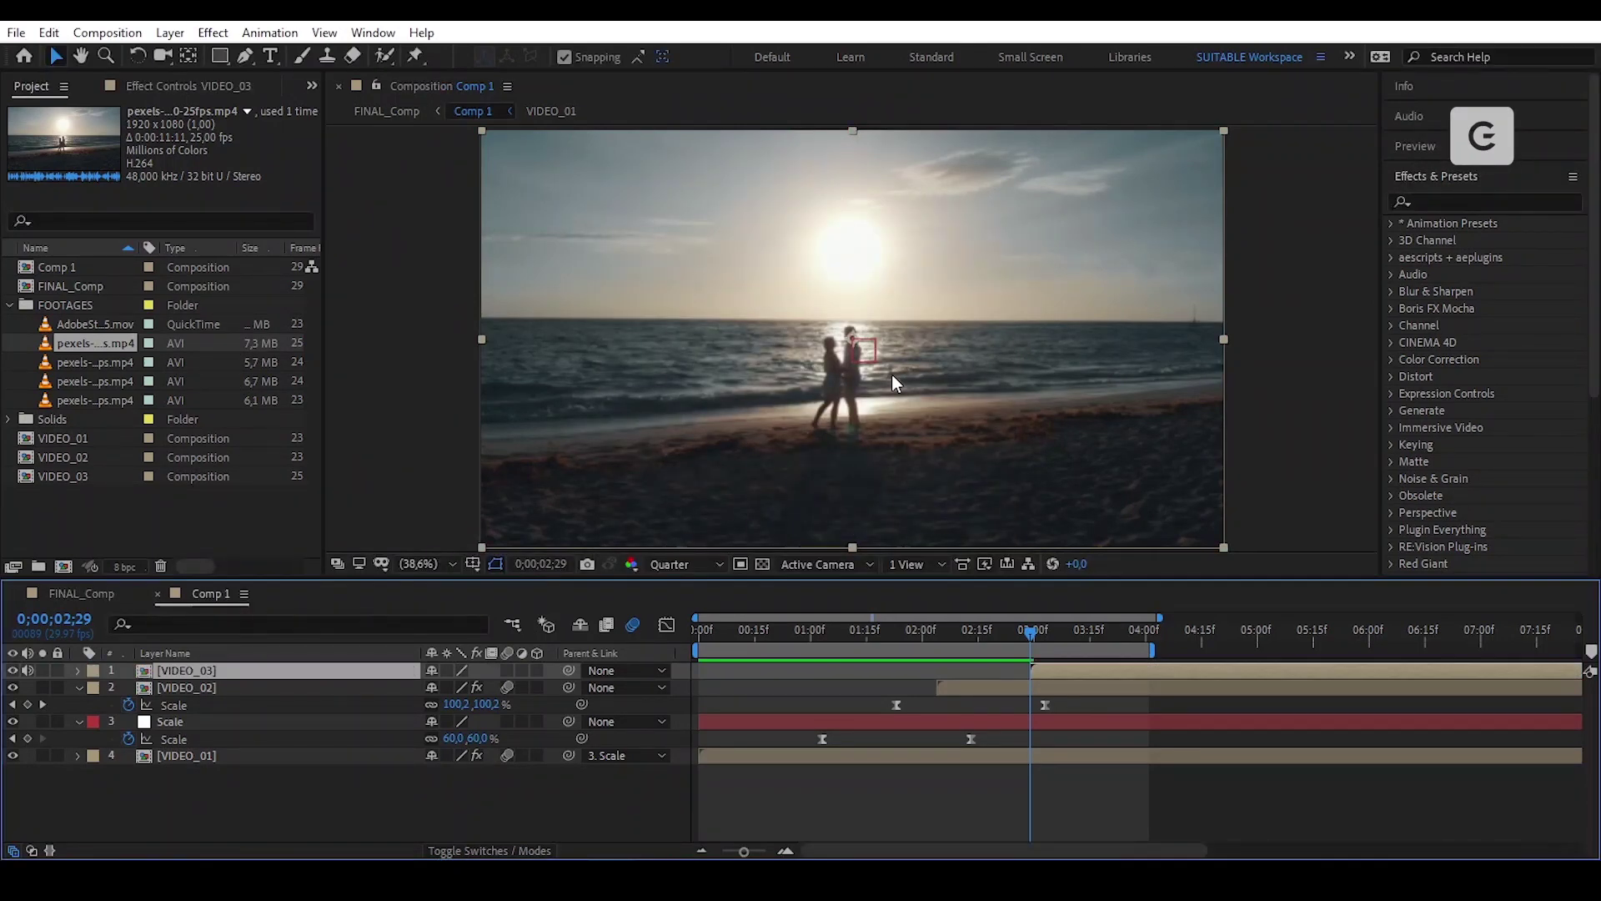
Enable motion blur on VIDEO_03 and paste the copied Motion Tile effect onto it.
click(507, 671)
click(165, 89)
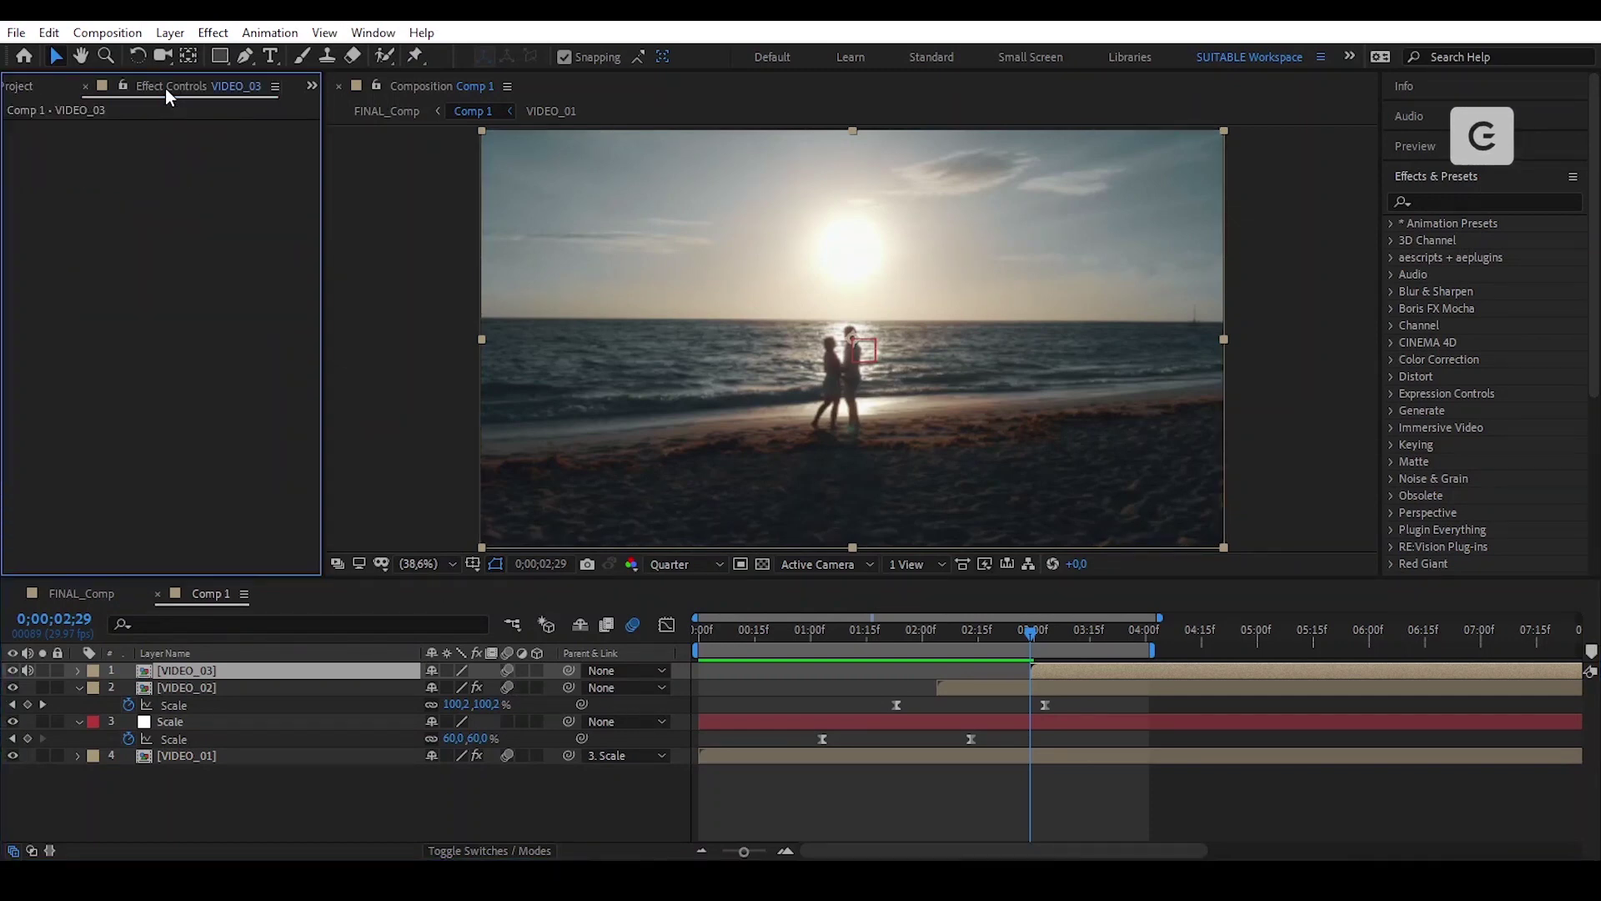
click(47, 34)
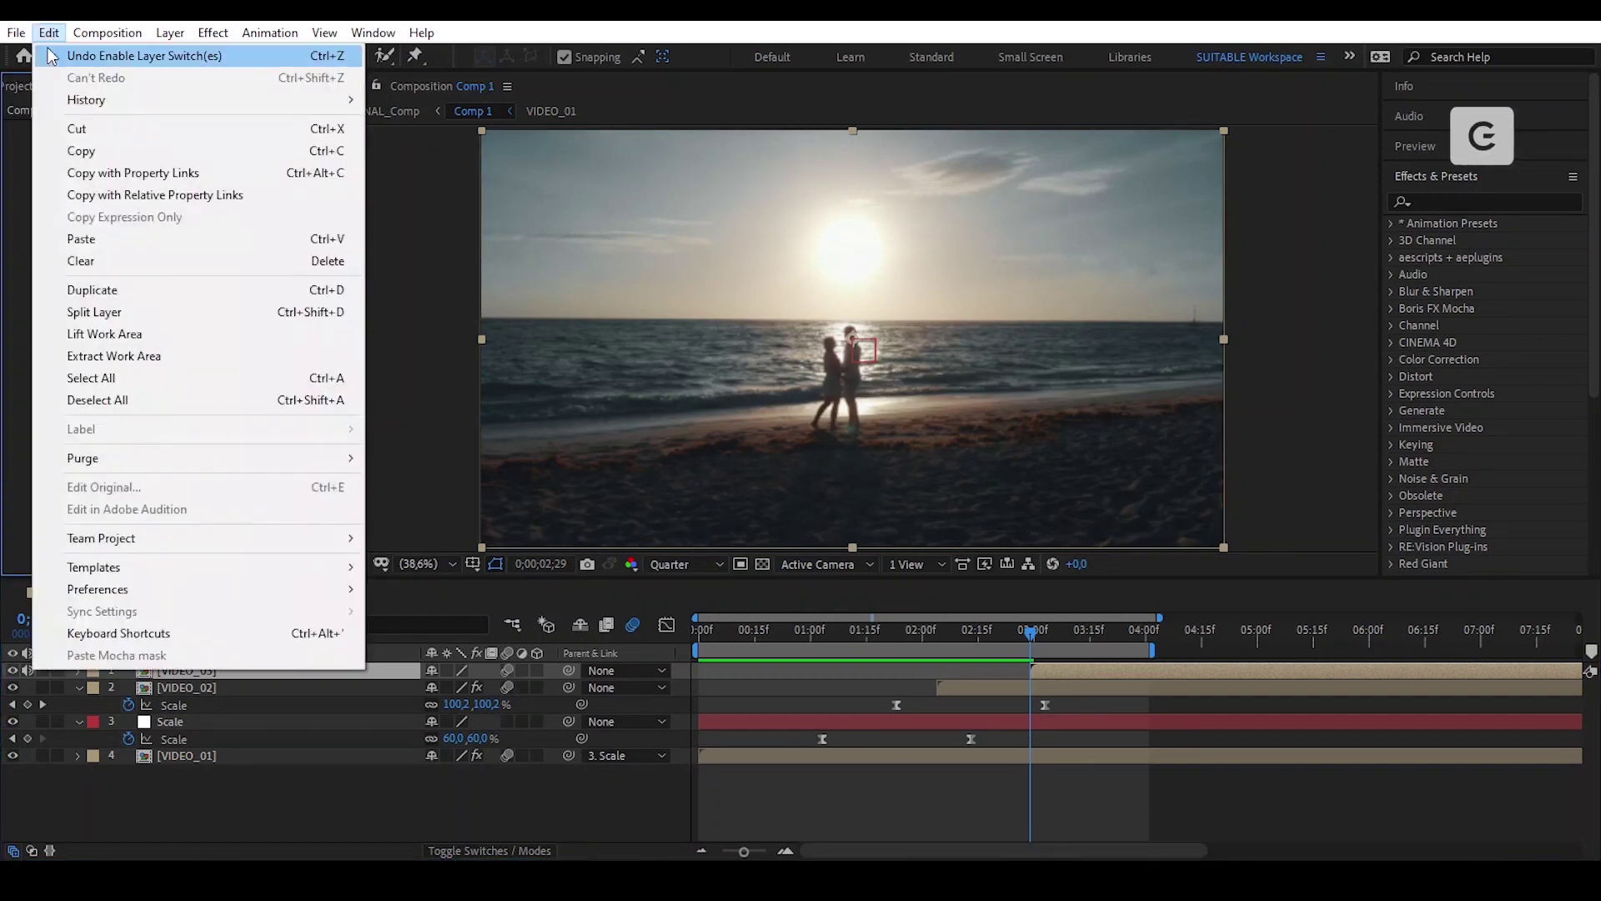
click(152, 239)
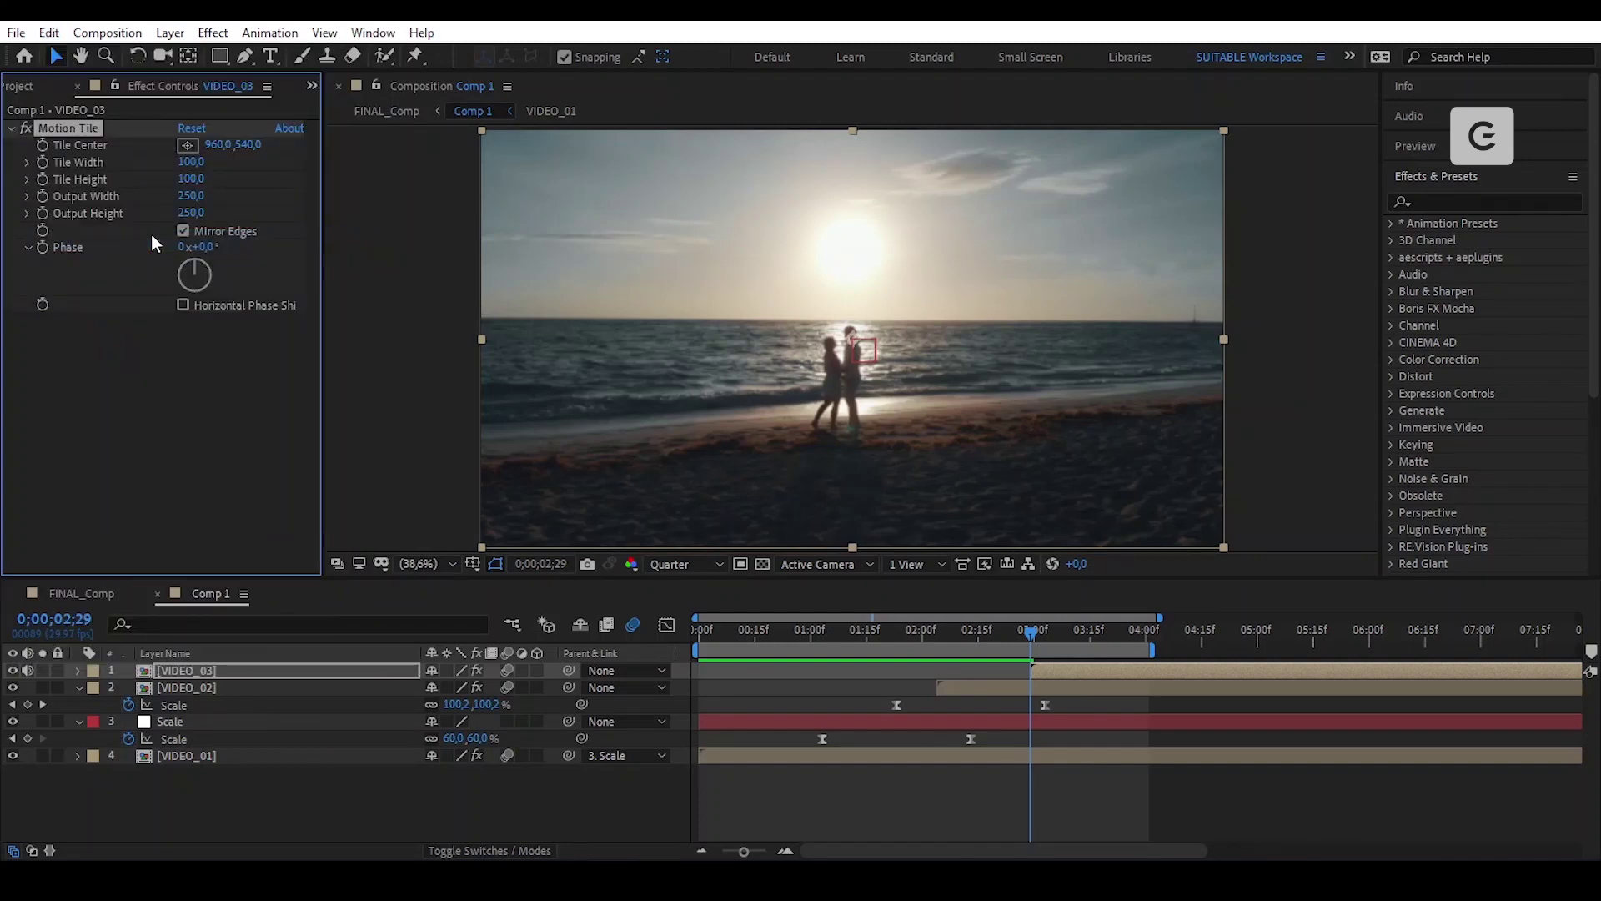
Mute VIDEO_03's audio and move the layer so it begins at about 3:27.
click(36, 674)
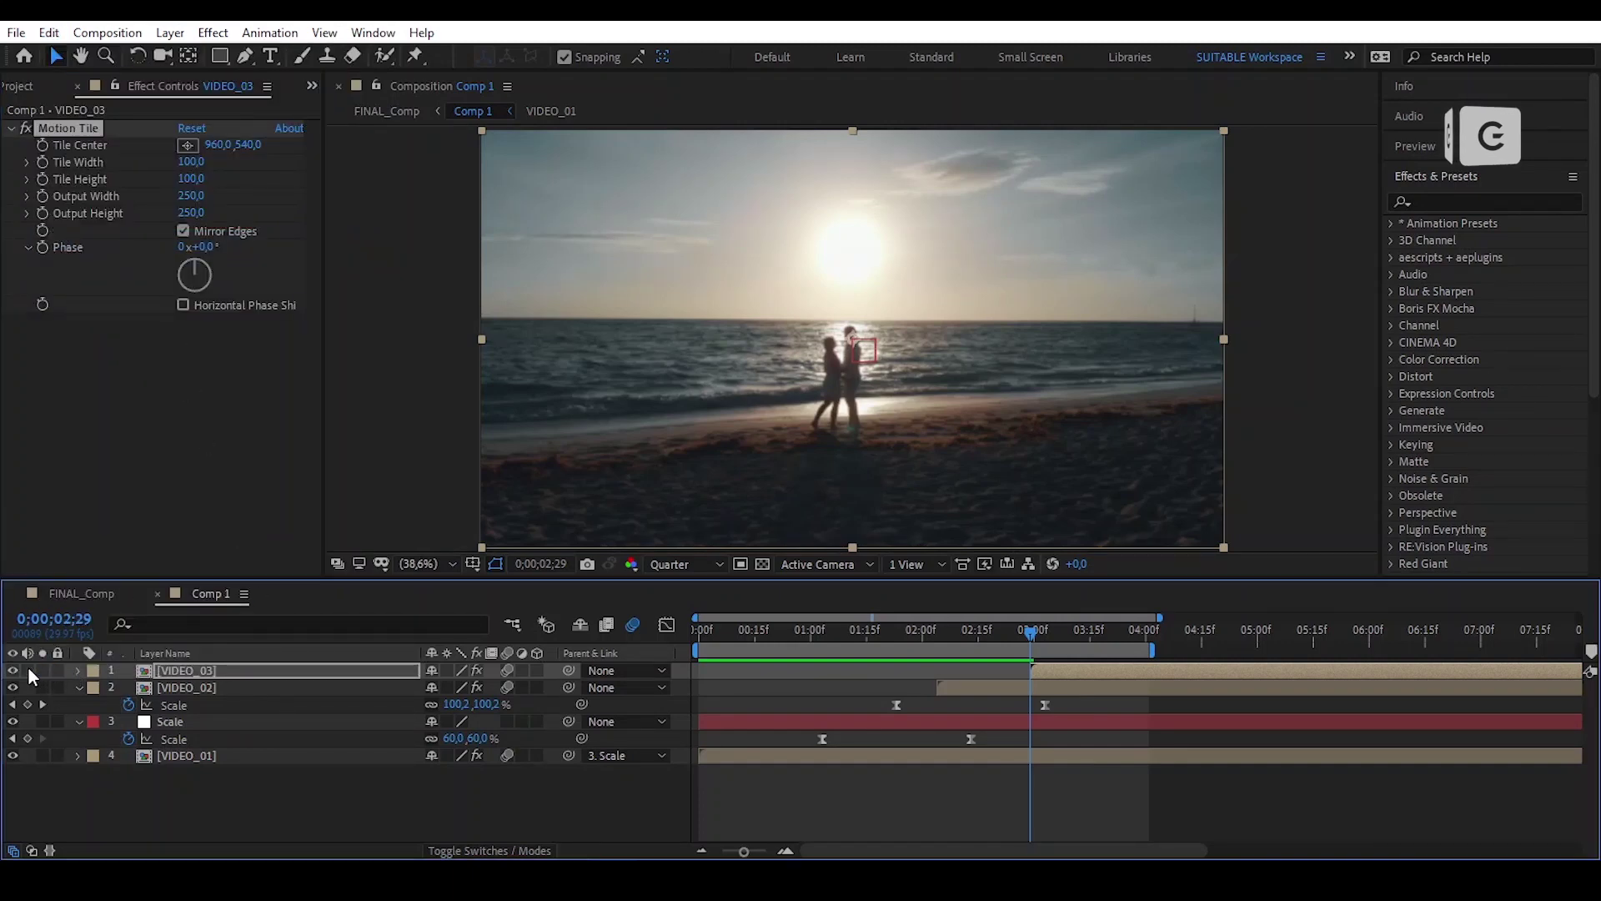
click(250, 689)
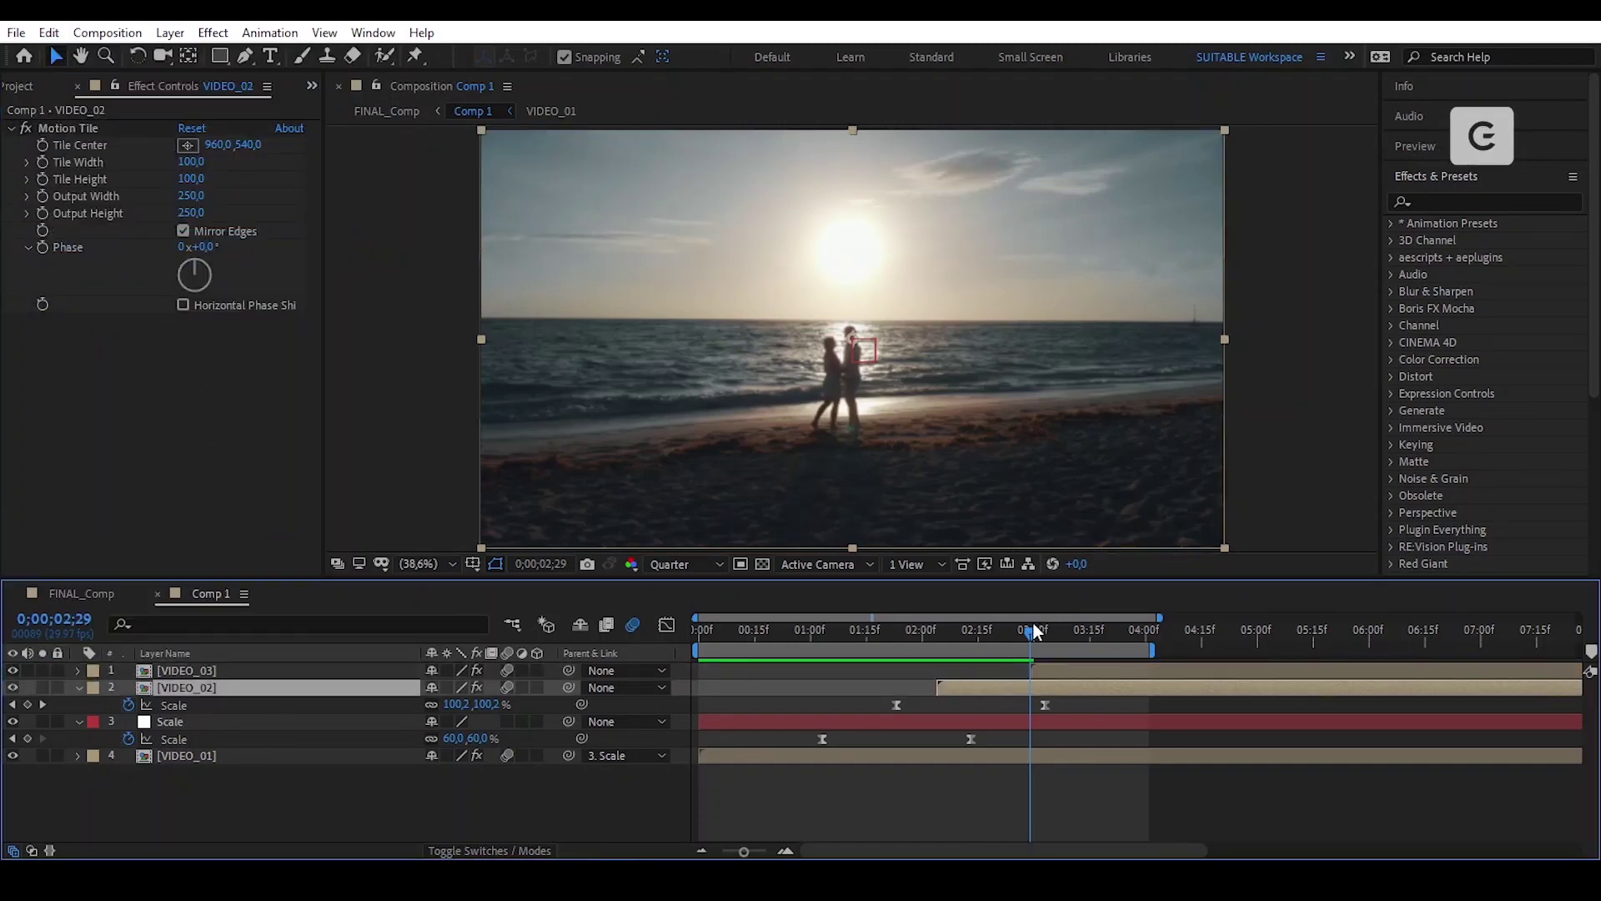
drag(1035, 627, 1165, 672)
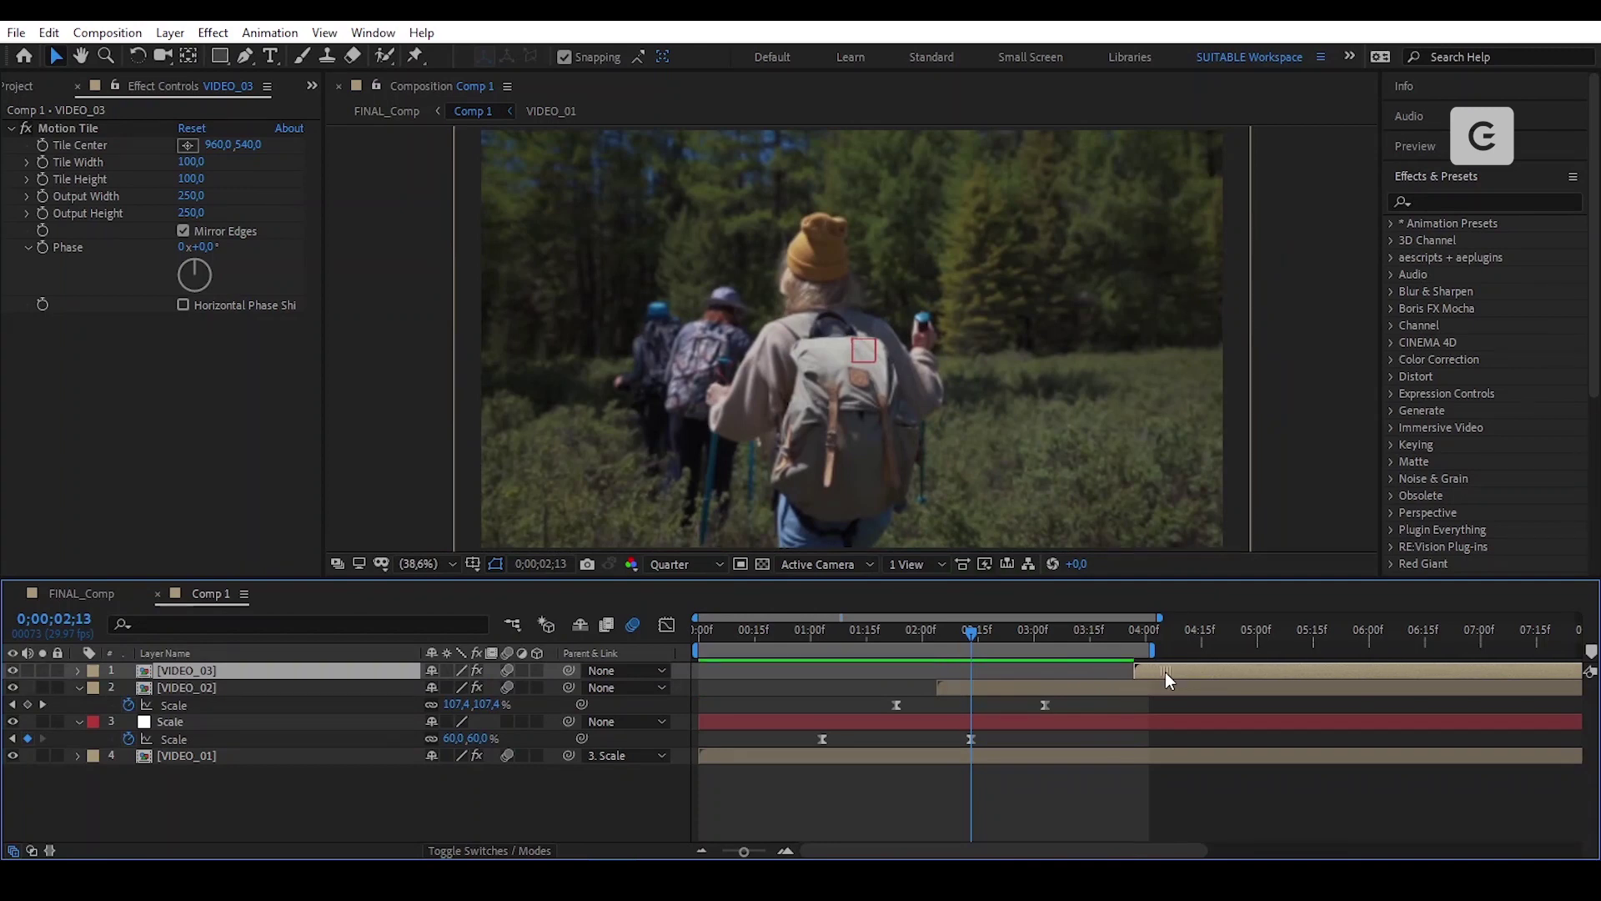
Create a null object, place it directly below VIDEO_03 and name it Scale_02.
right_click(470, 793)
mouse_move(650, 579)
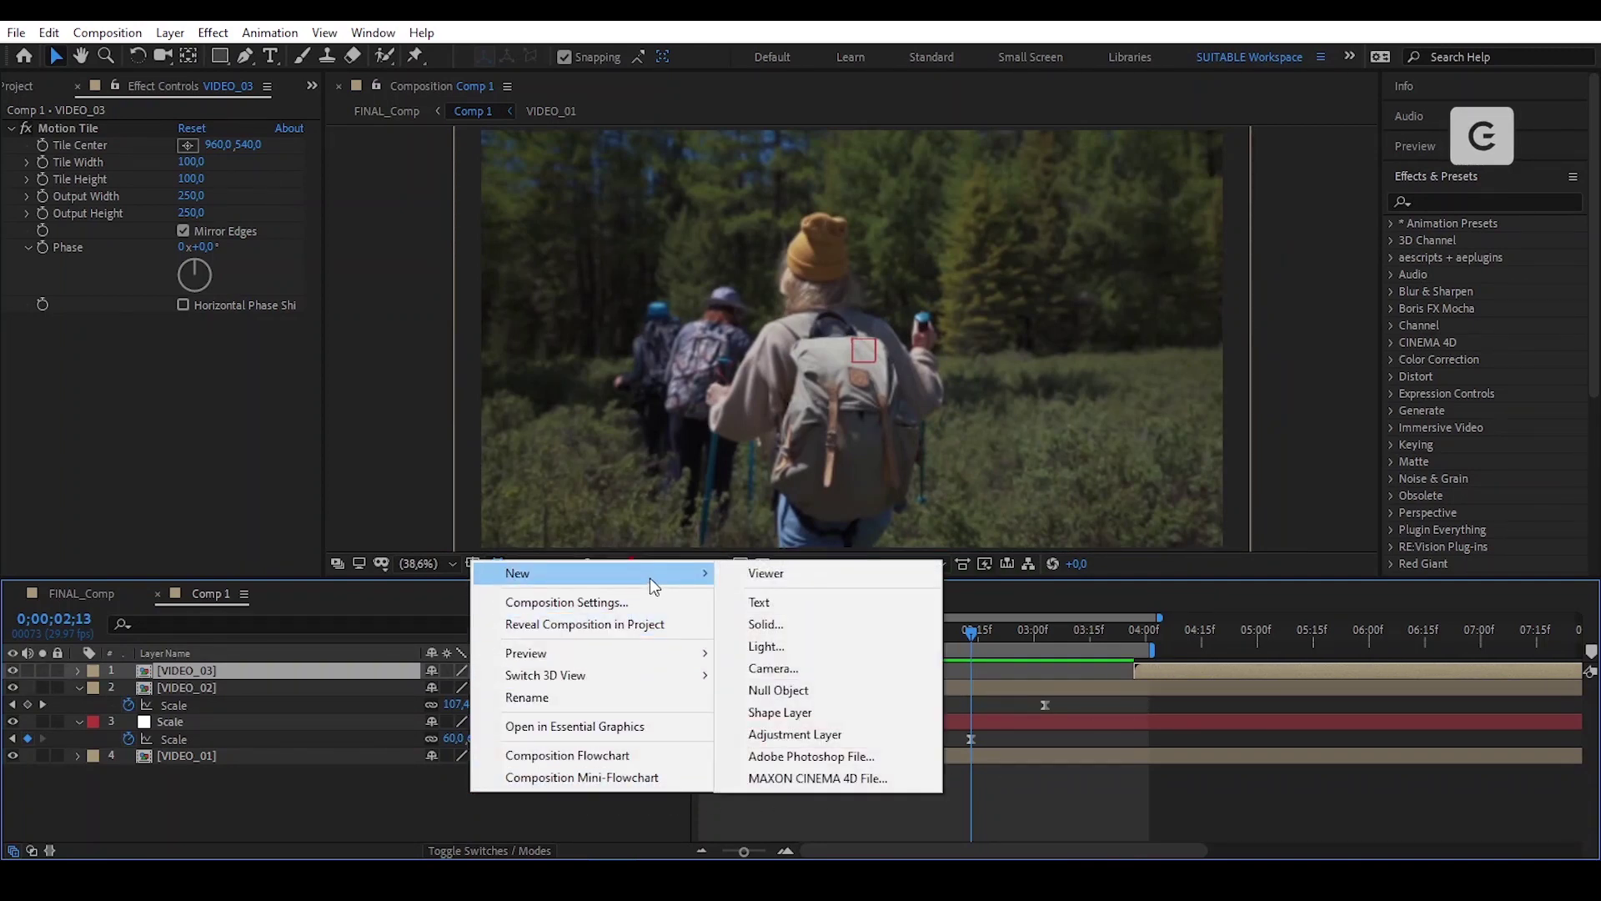
click(821, 690)
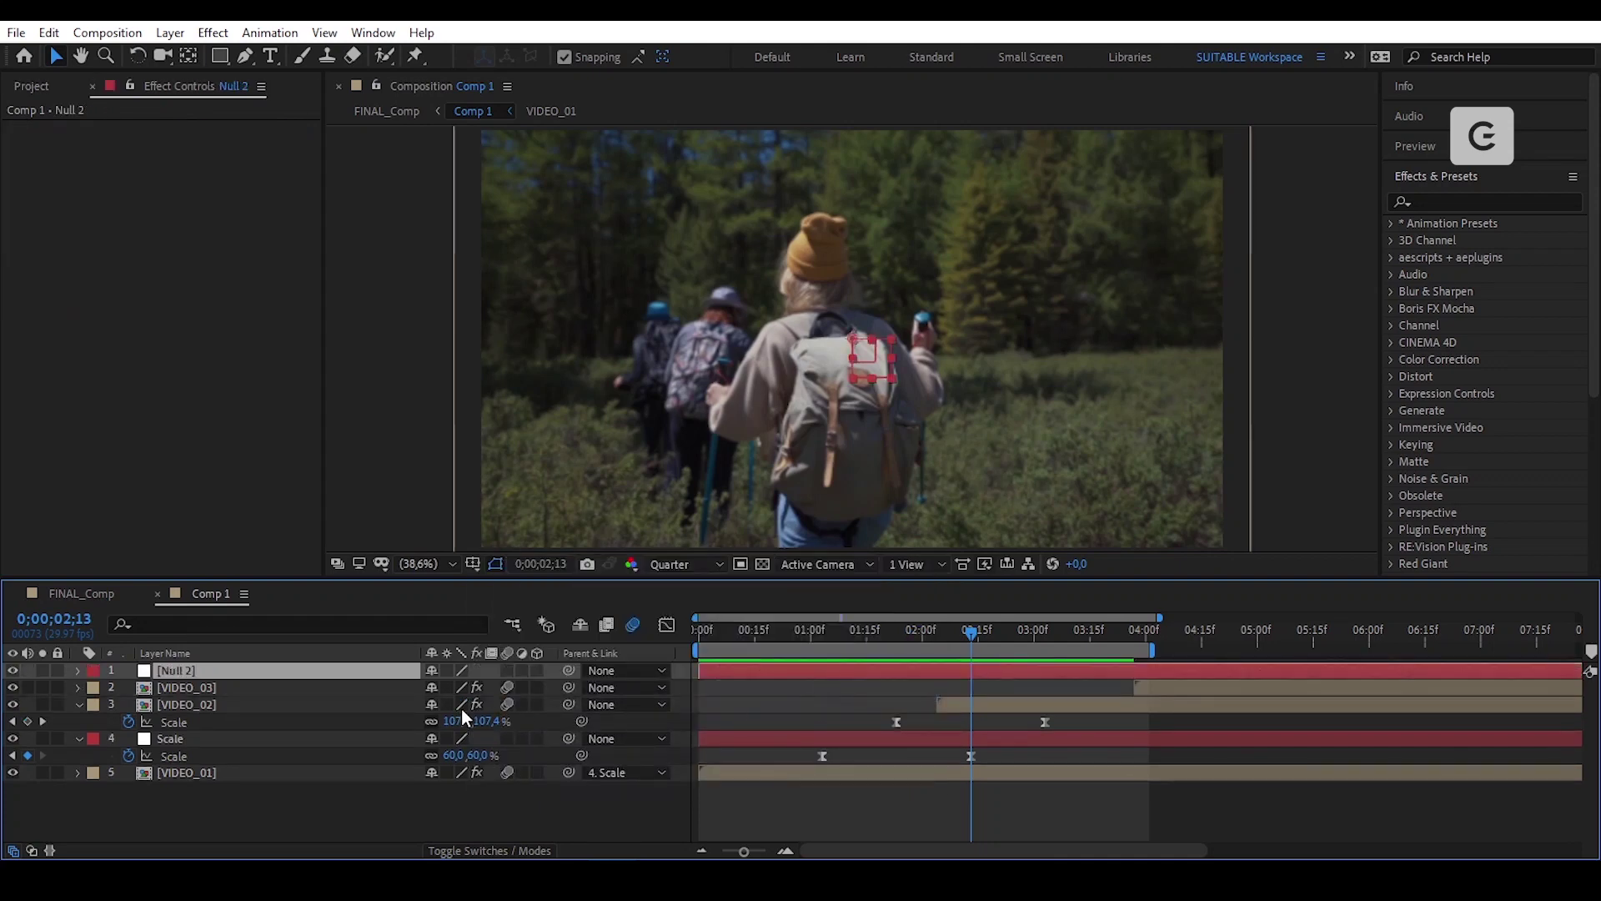
drag(258, 665, 257, 688)
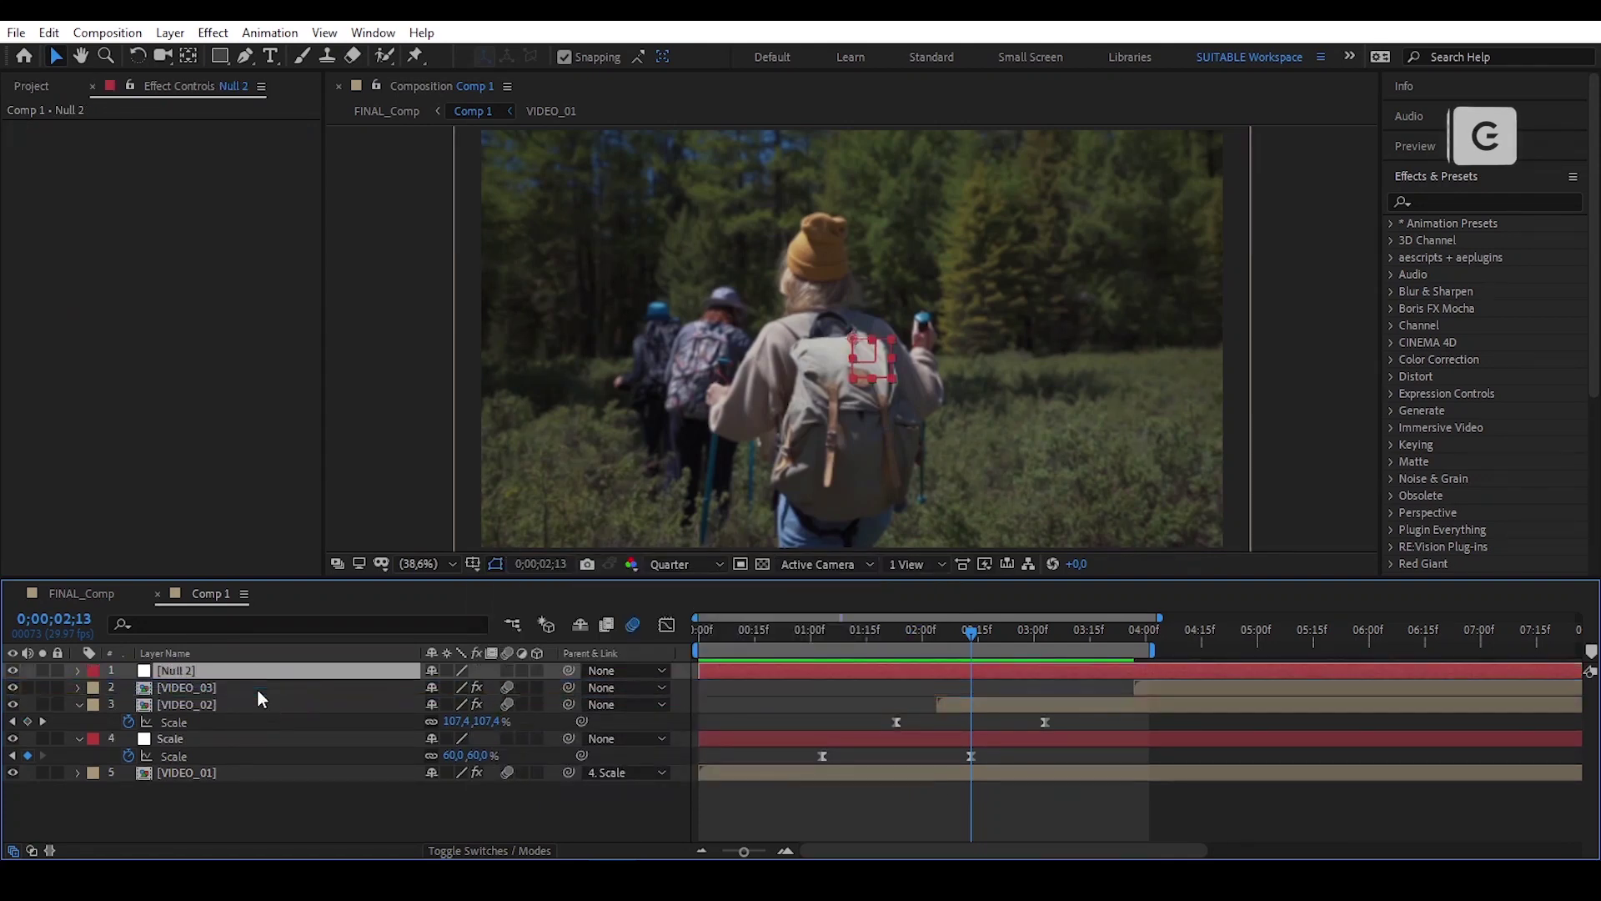
key(Return)
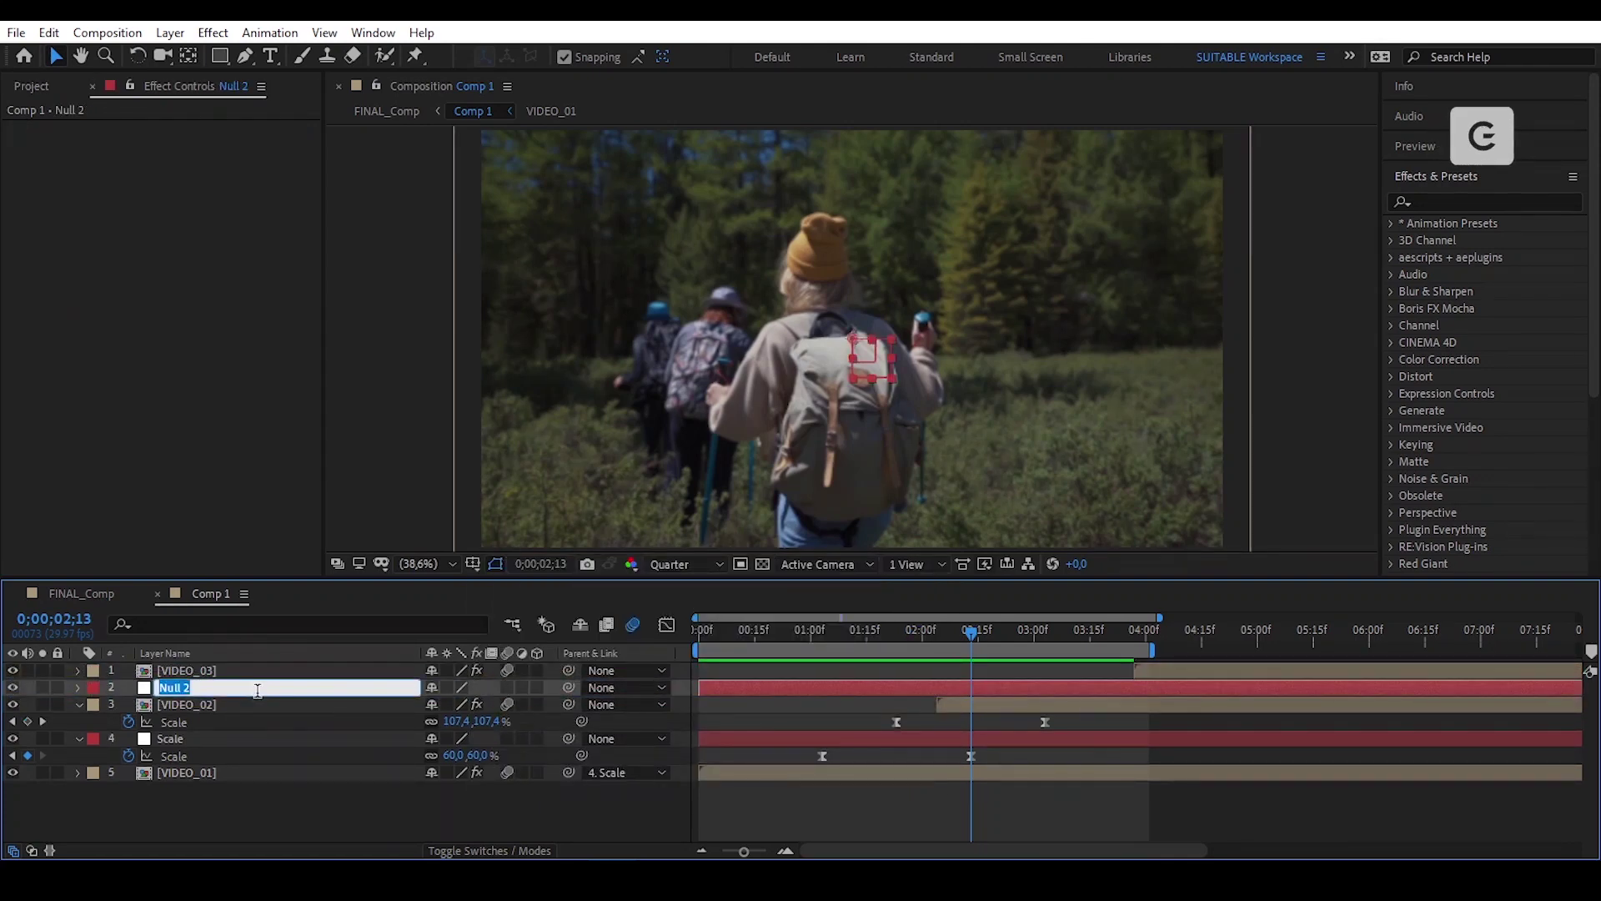
text(Scale_02)
key(Return)
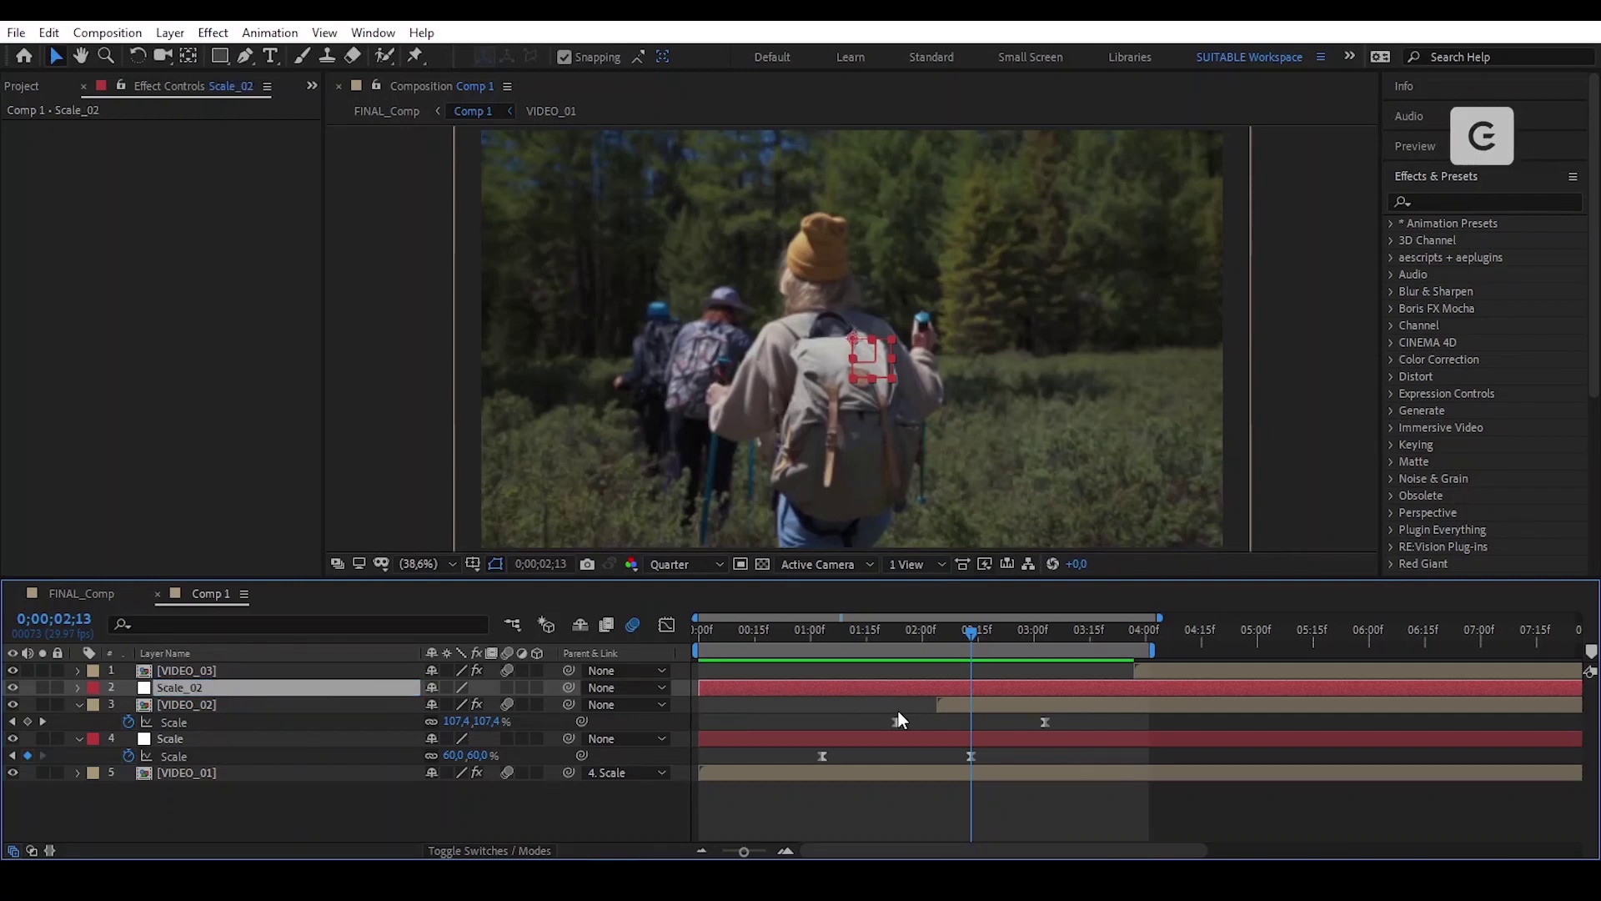
Split Scale_02 at 2:13, delete the later part, and move the remaining piece to begin with VIDEO_02.
key(ctrl+shift+d)
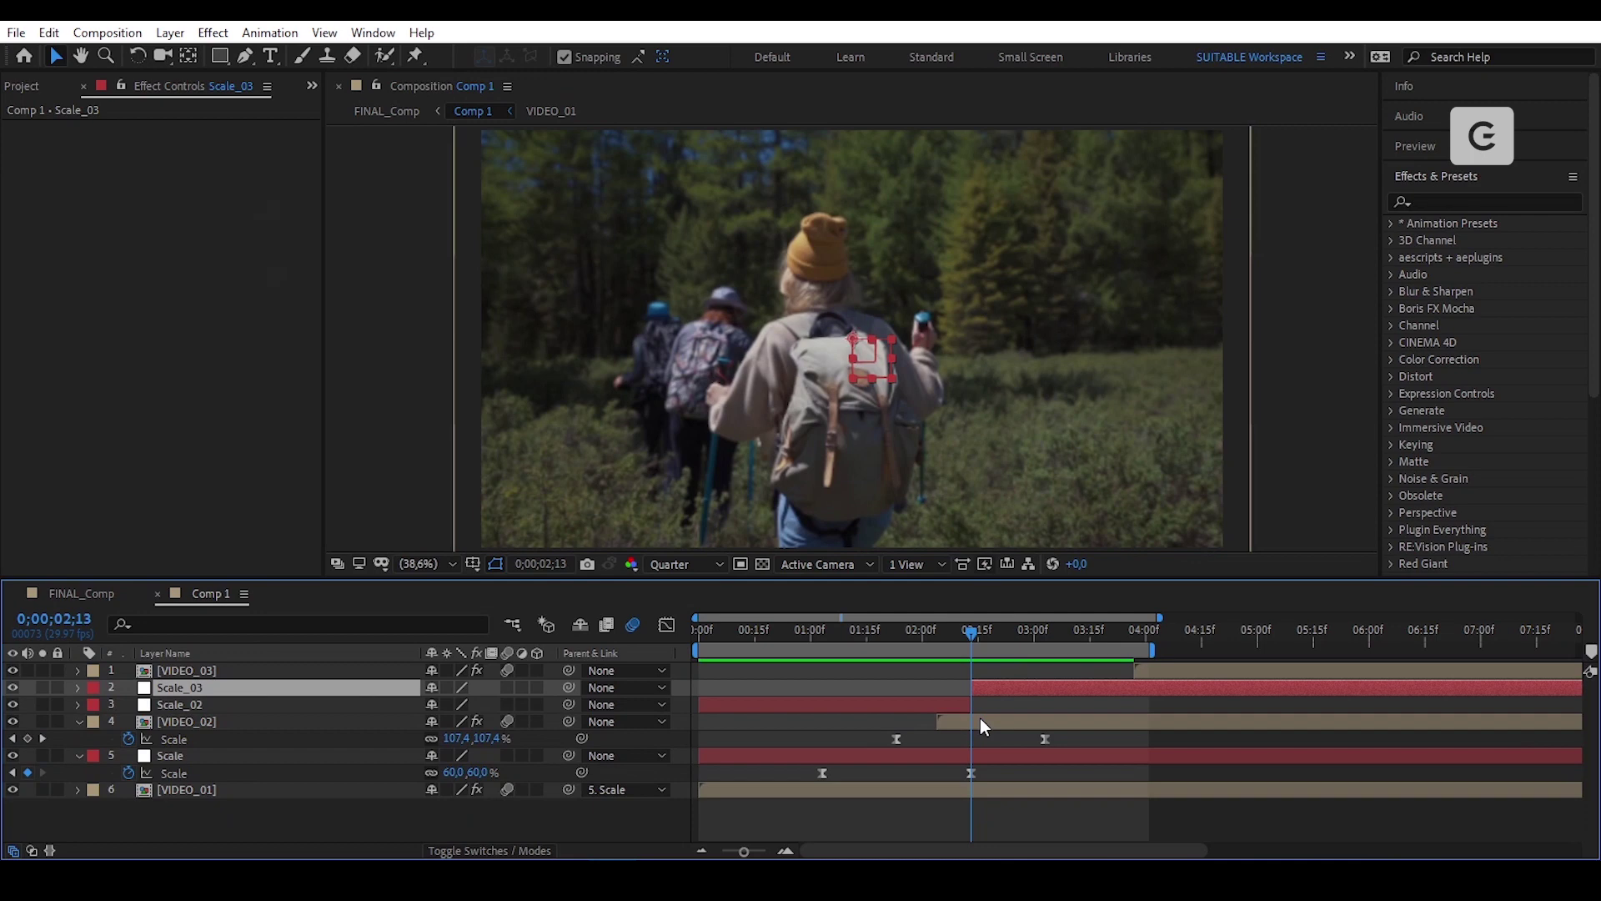
key(Delete)
drag(728, 687, 978, 712)
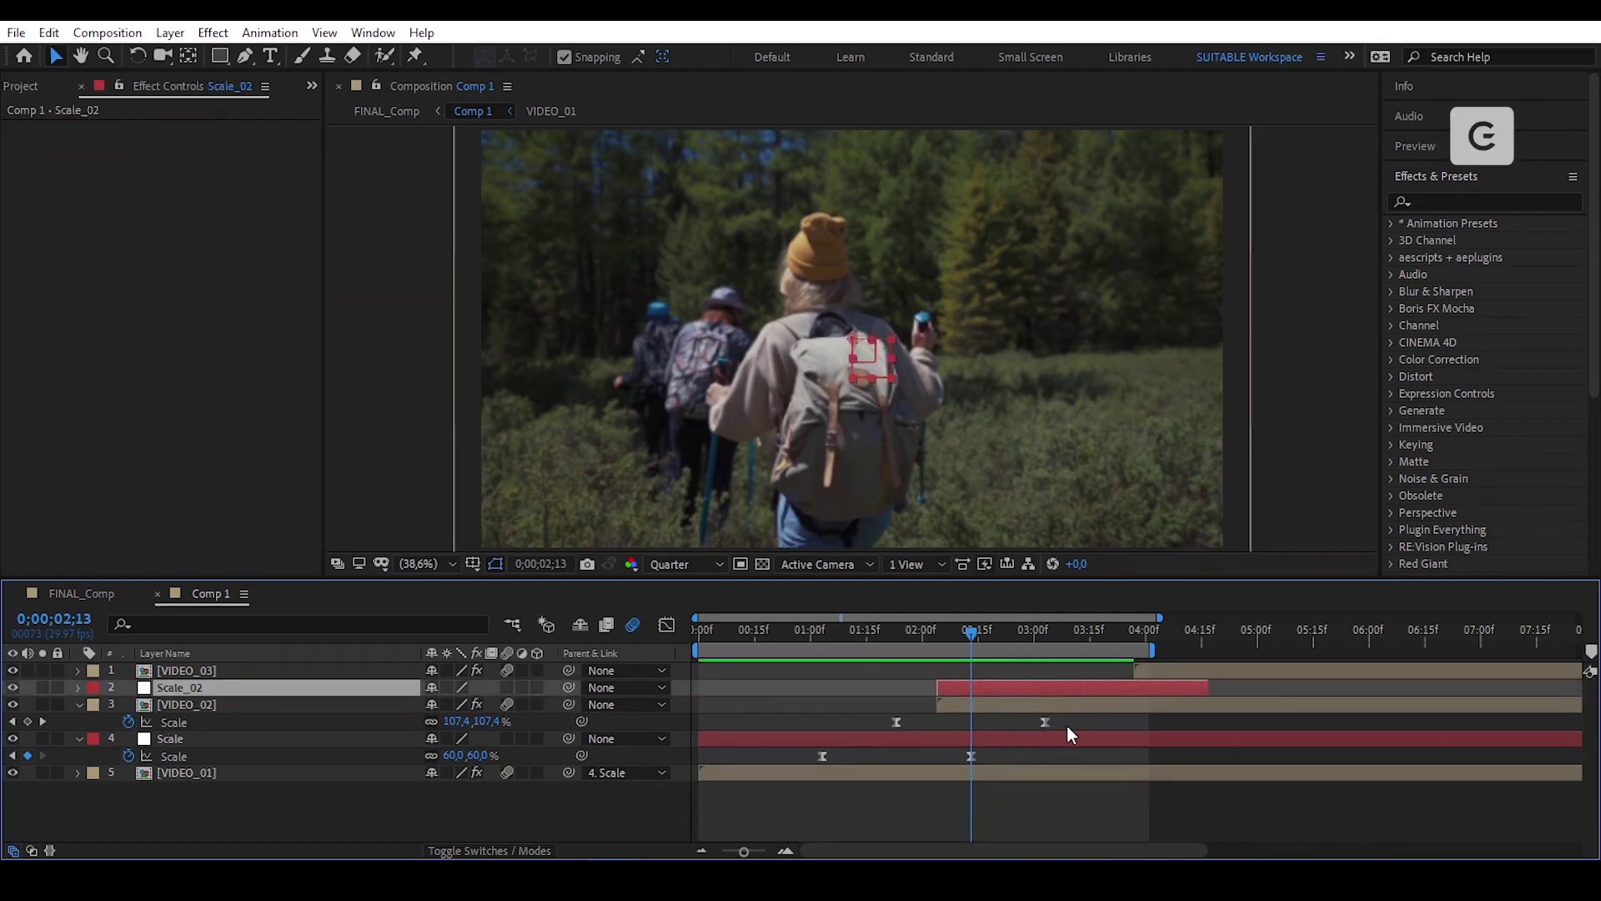
Add two Scale keyframes of 100% to Scale_02, at 3:03 and at about 4:13.
key(alt+shift+s)
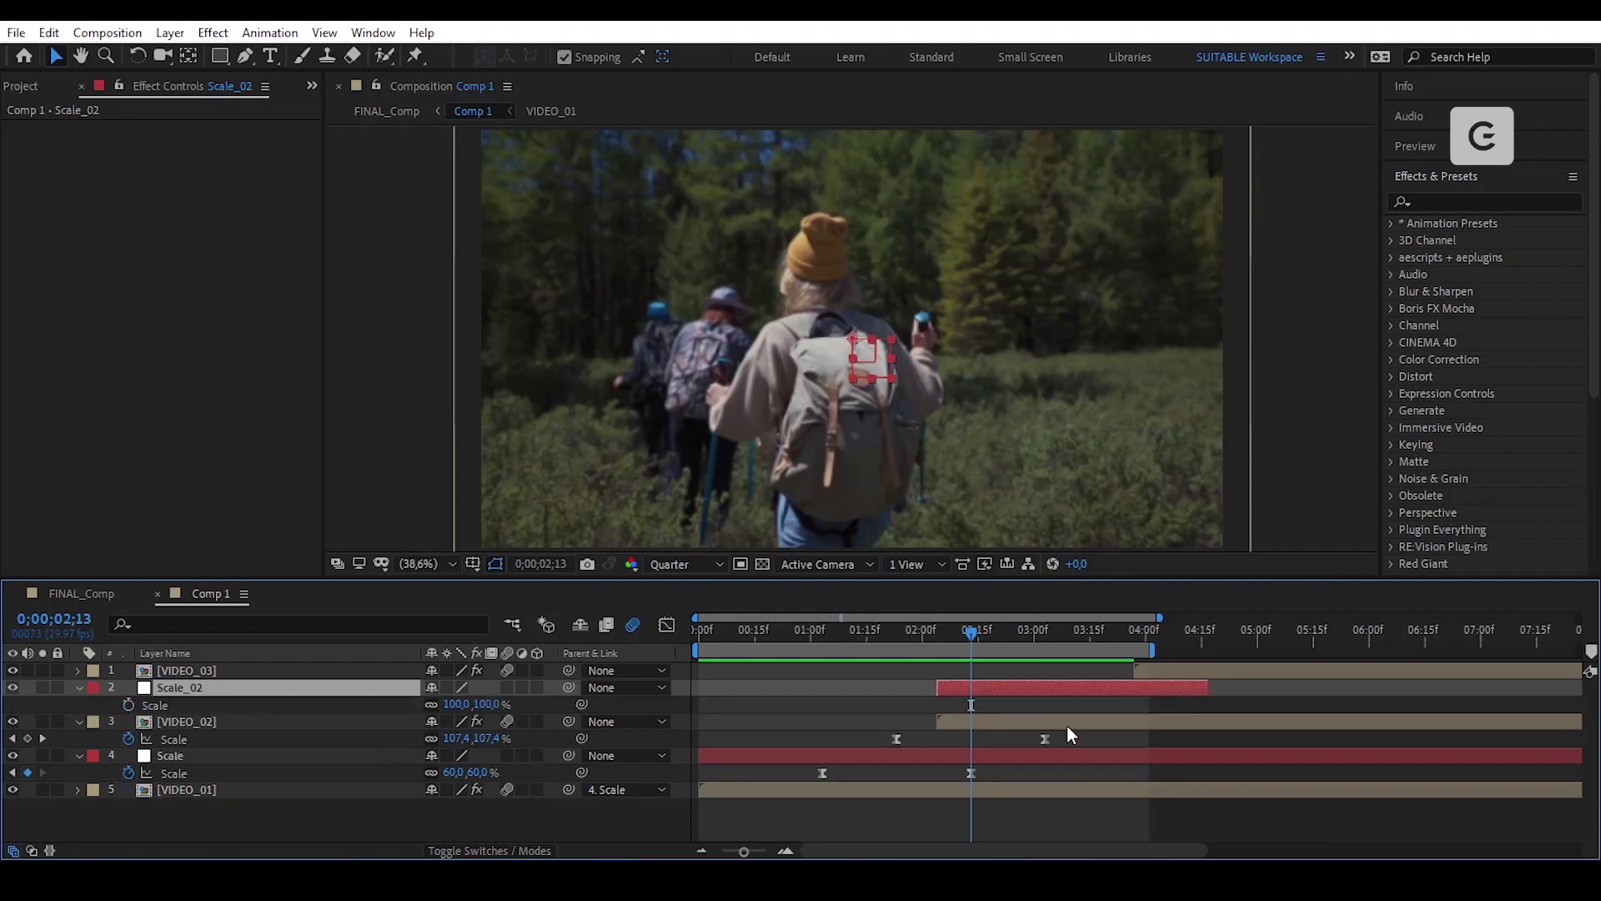
click(1040, 704)
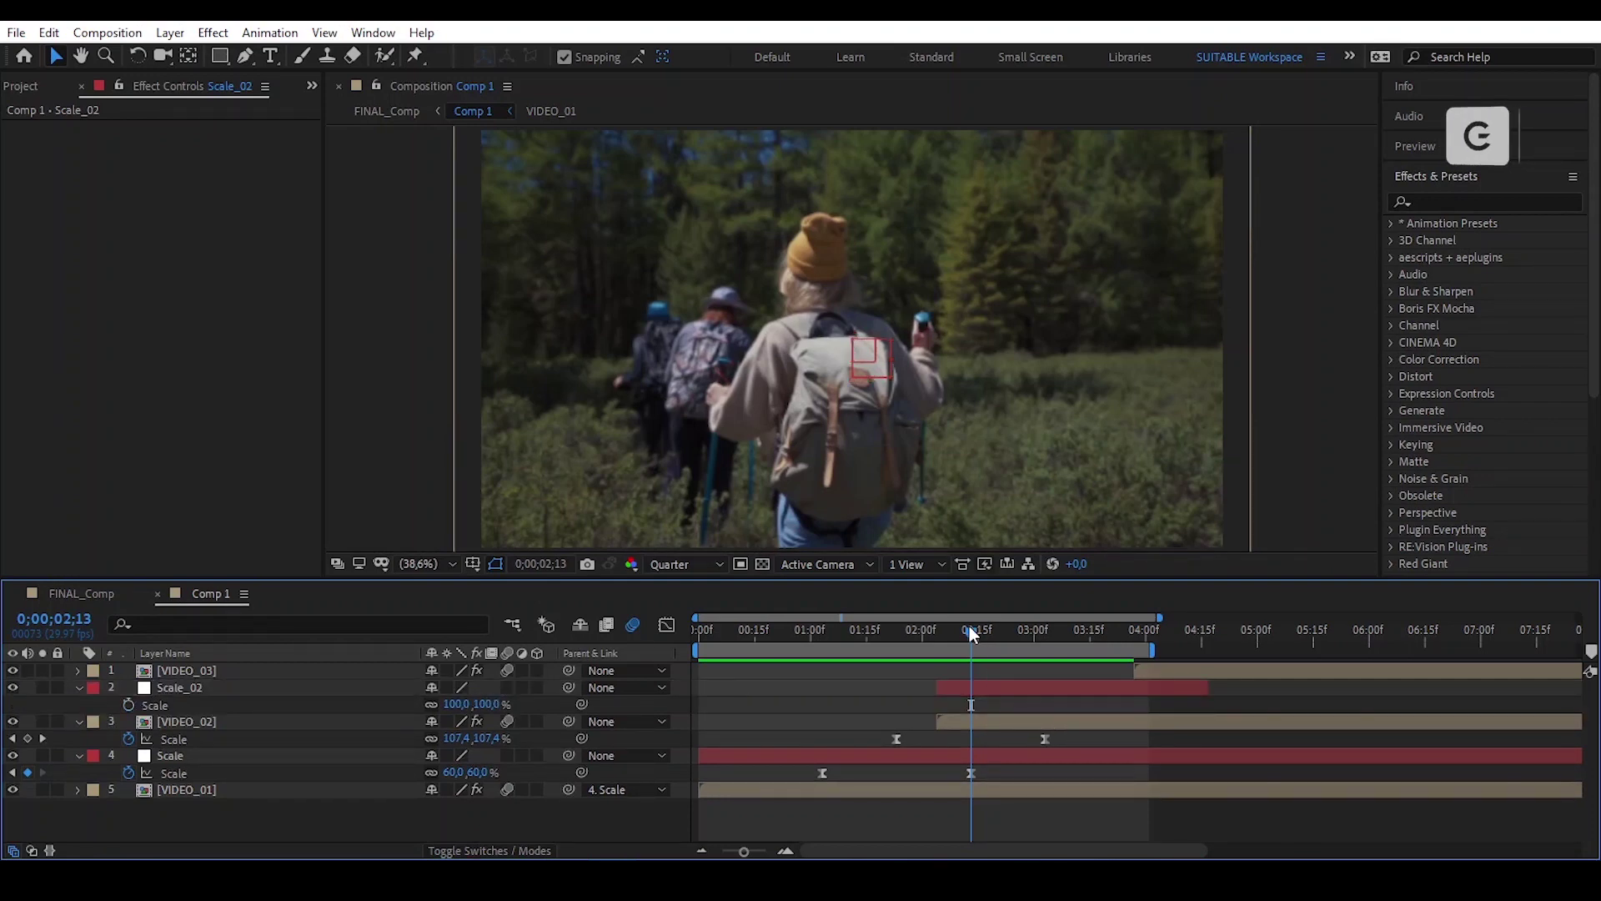
drag(969, 626, 1046, 702)
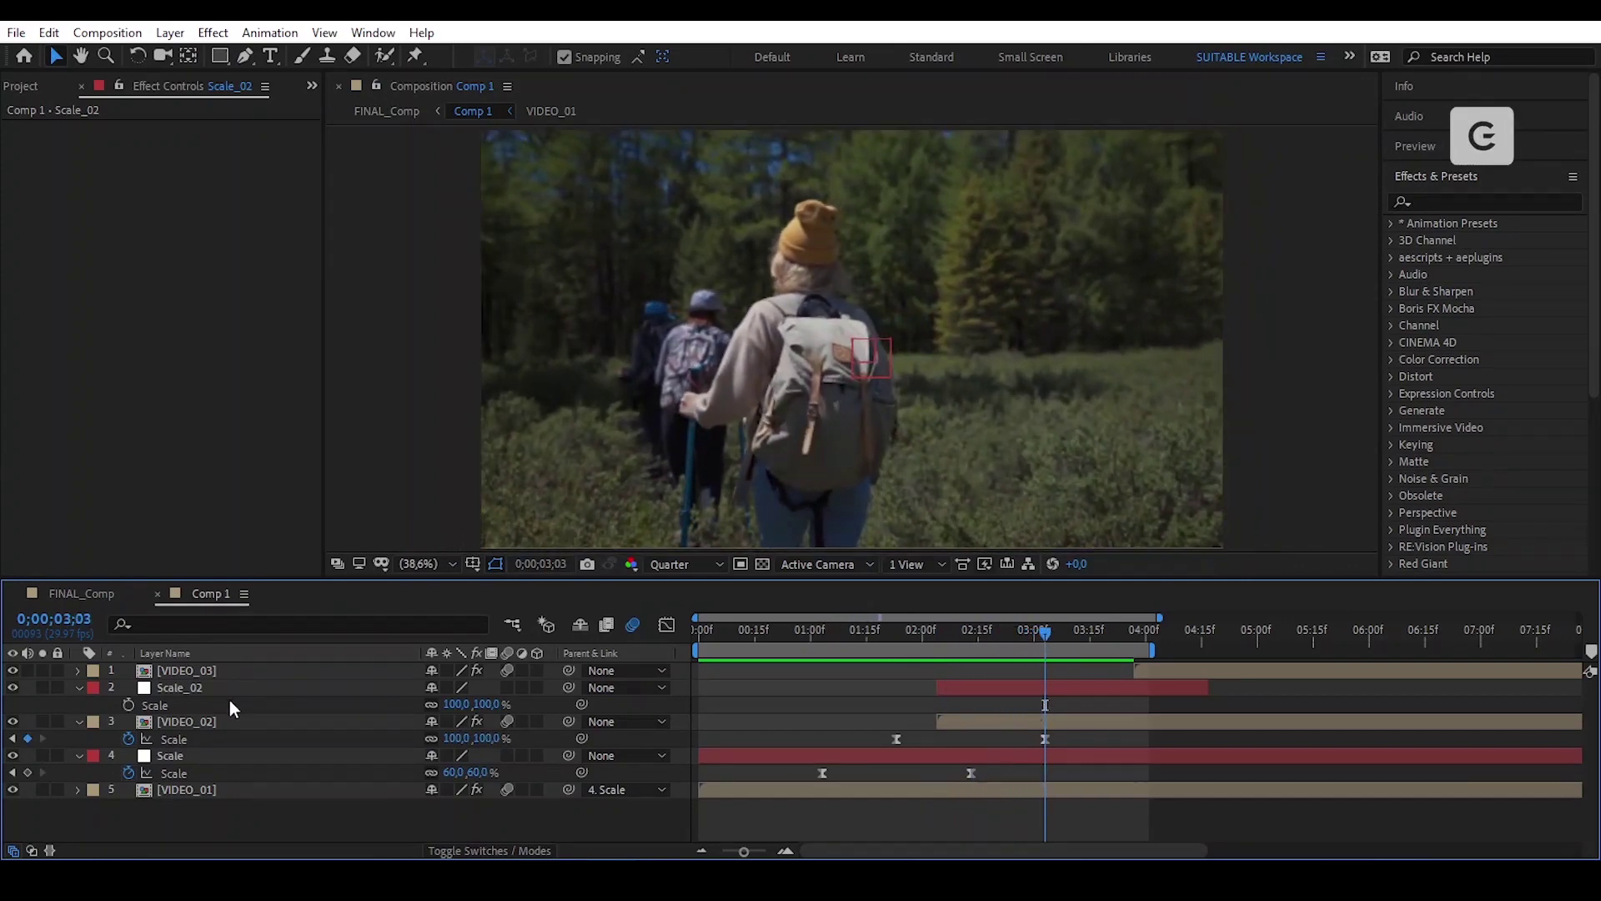
click(129, 705)
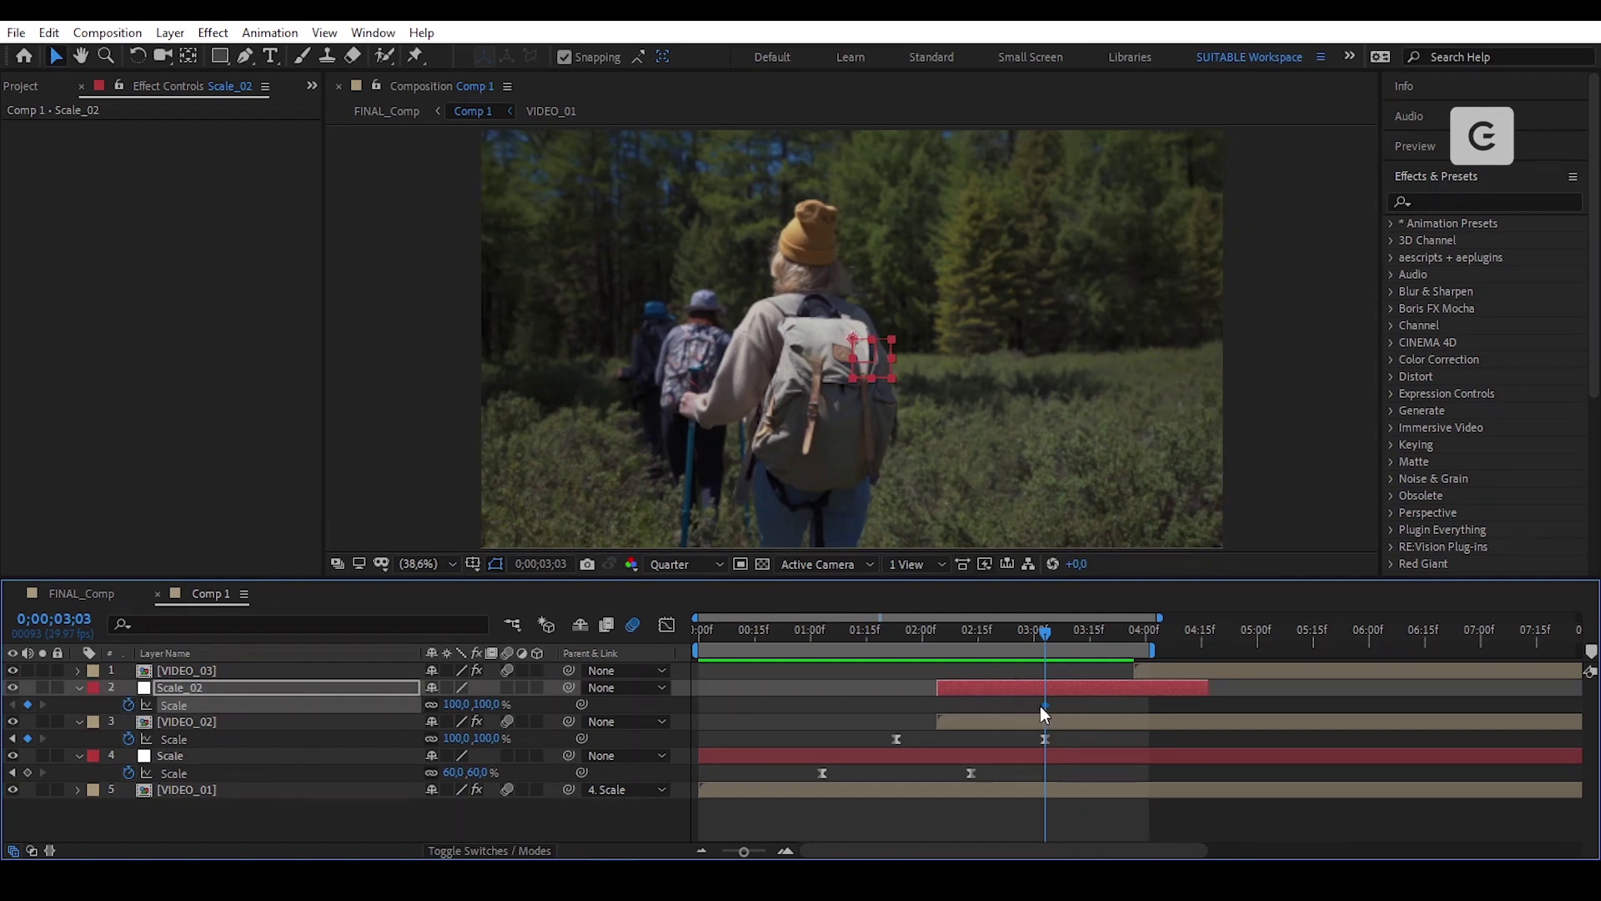
drag(1046, 705, 901, 722)
mouse_move(1064, 702)
mouse_down()
mouse_move(882, 714)
mouse_move(1027, 727)
mouse_move(1088, 713)
mouse_up()
click(1089, 697)
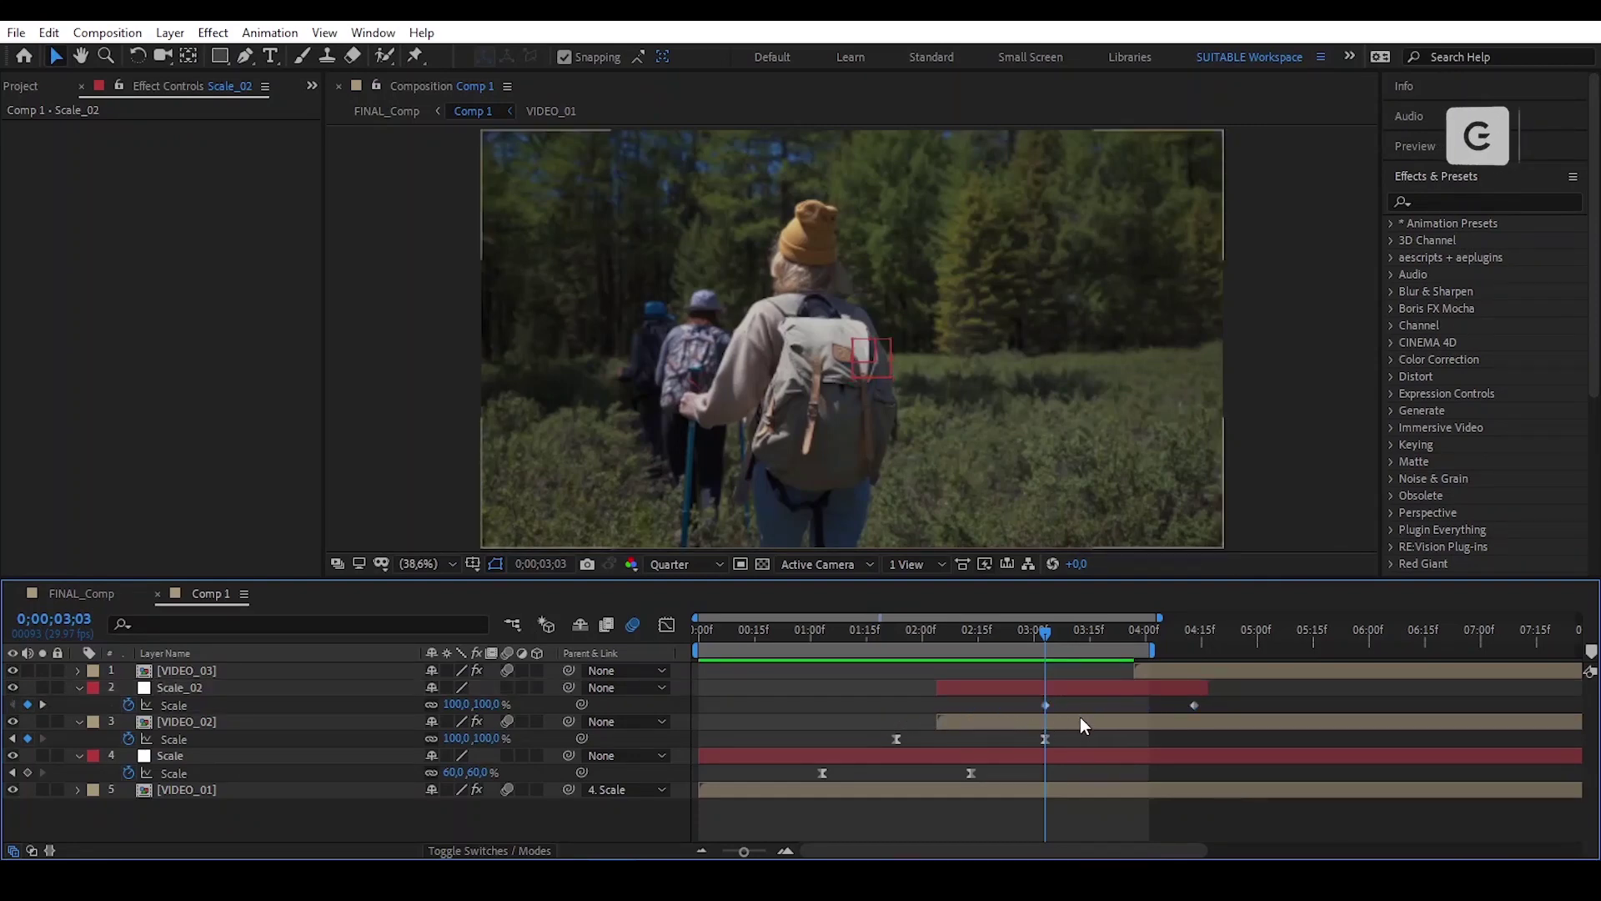
Parent VIDEO_02 to the Scale_02 null and scrub through its Scale animation up to 3:03.
click(1076, 723)
drag(569, 721, 341, 693)
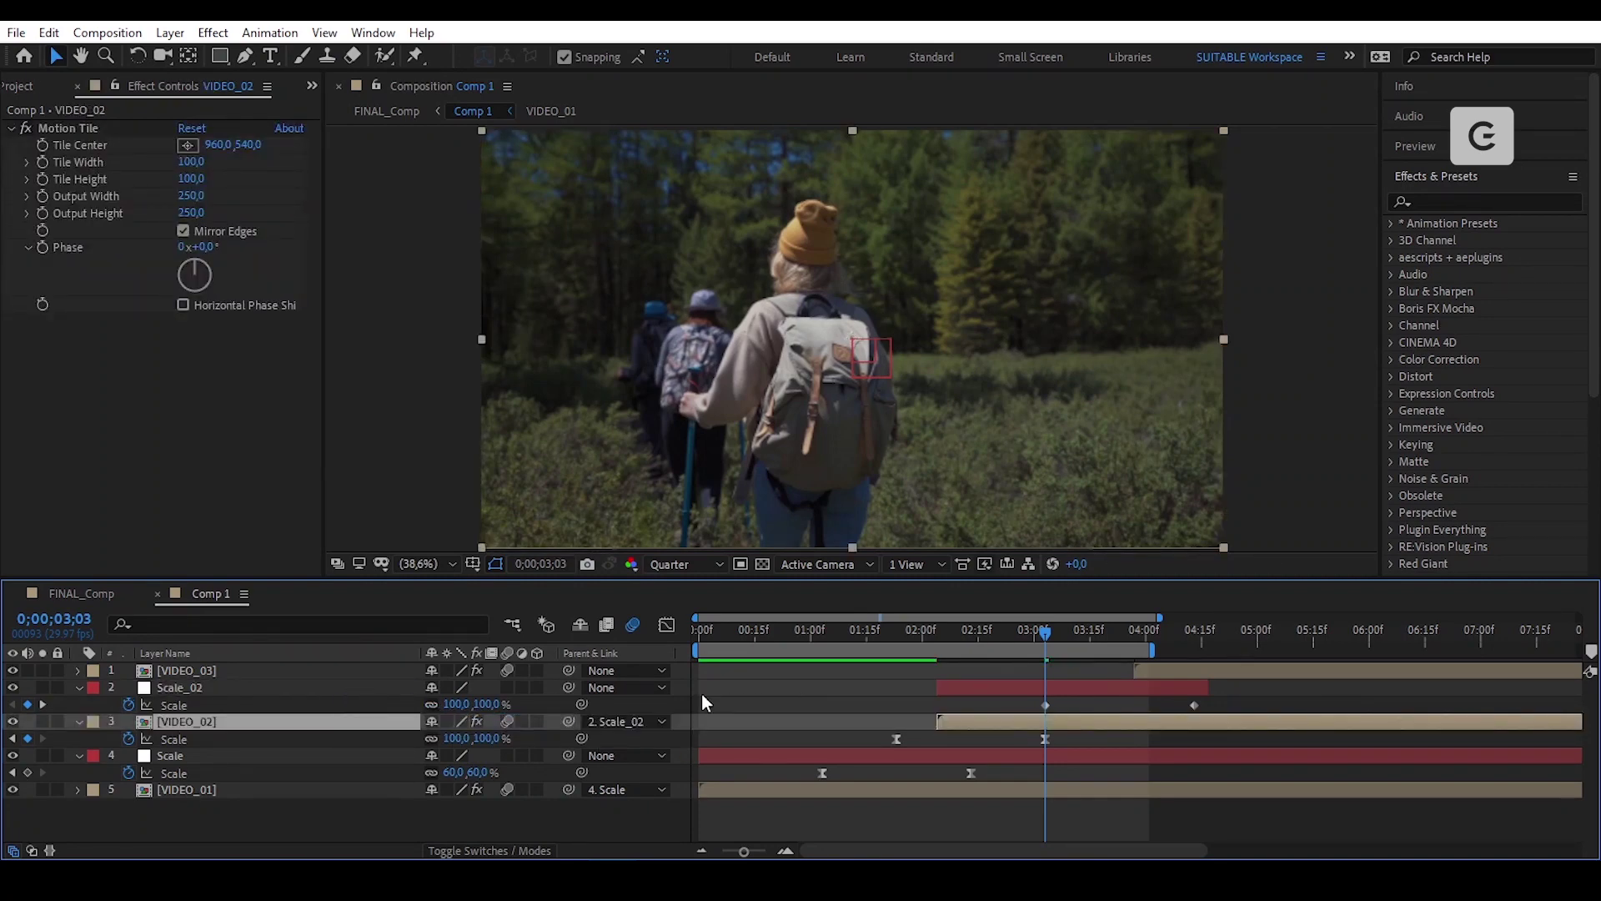
click(1072, 698)
drag(1045, 631, 1046, 682)
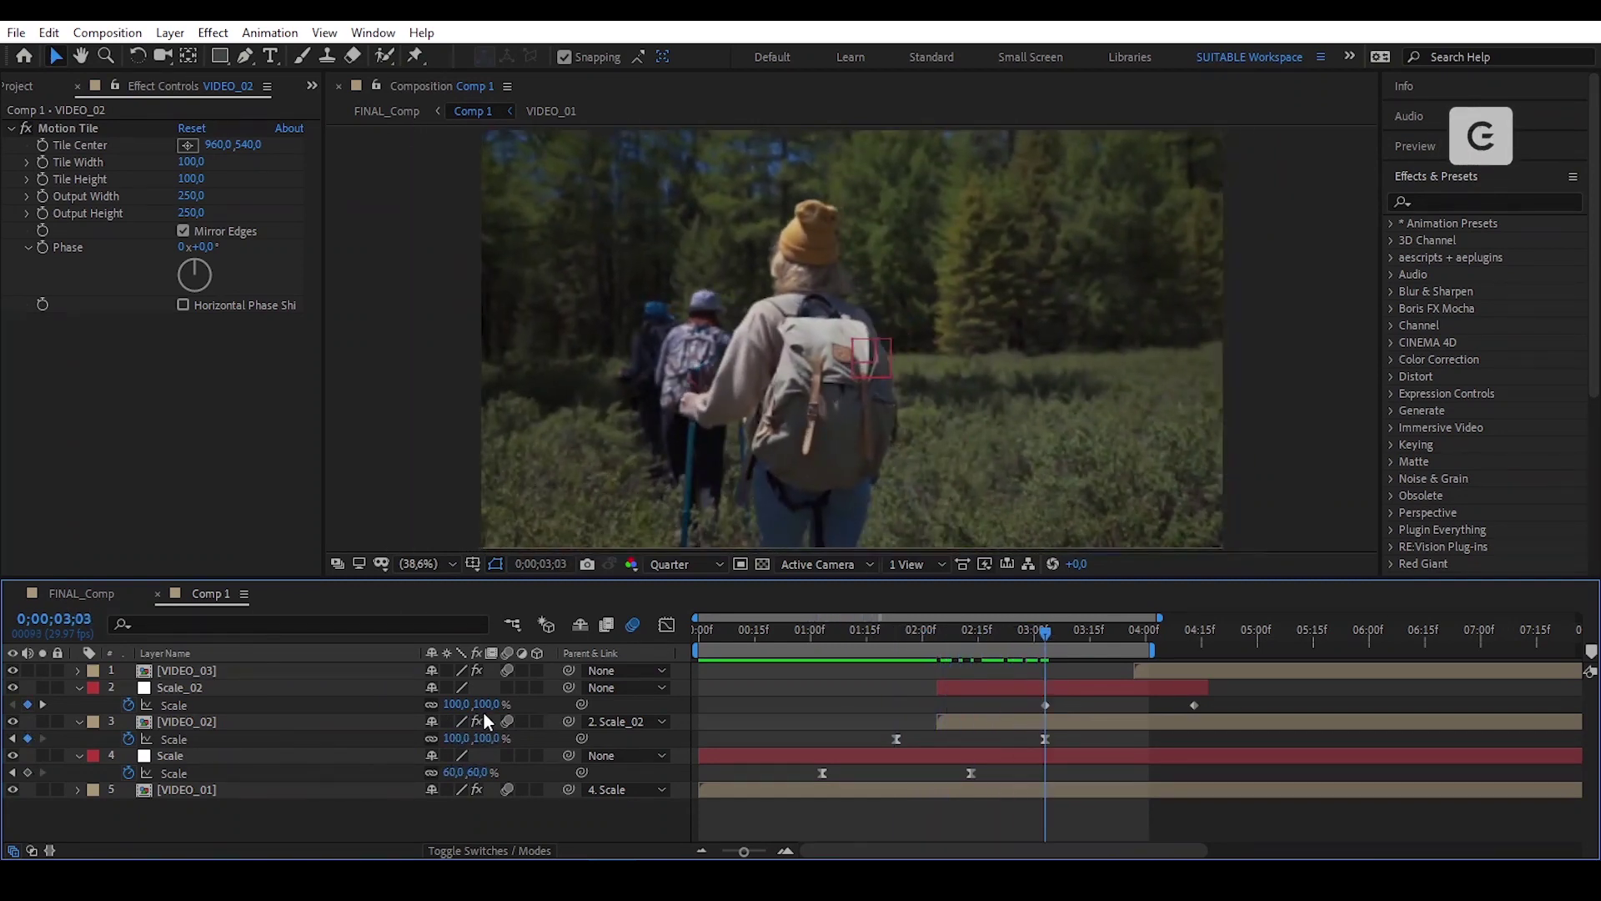
Set Scale_02's Scale keyframe at 3:03 to 60% and time-reverse its two Scale keyframes.
click(457, 705)
text(60)
key(Return)
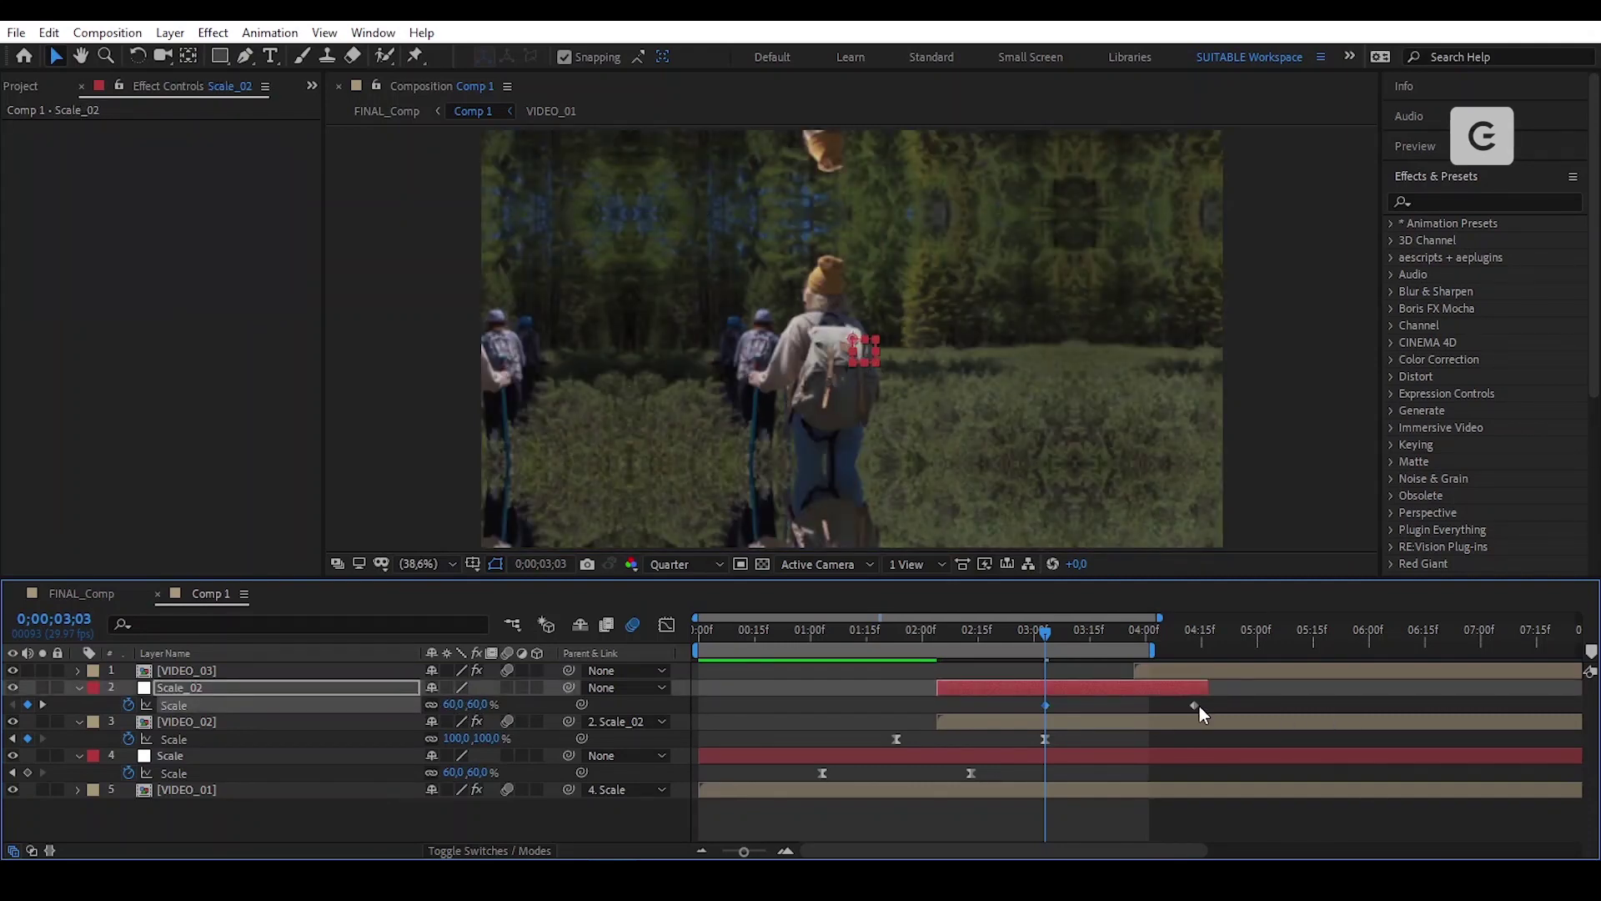
right_click(1194, 705)
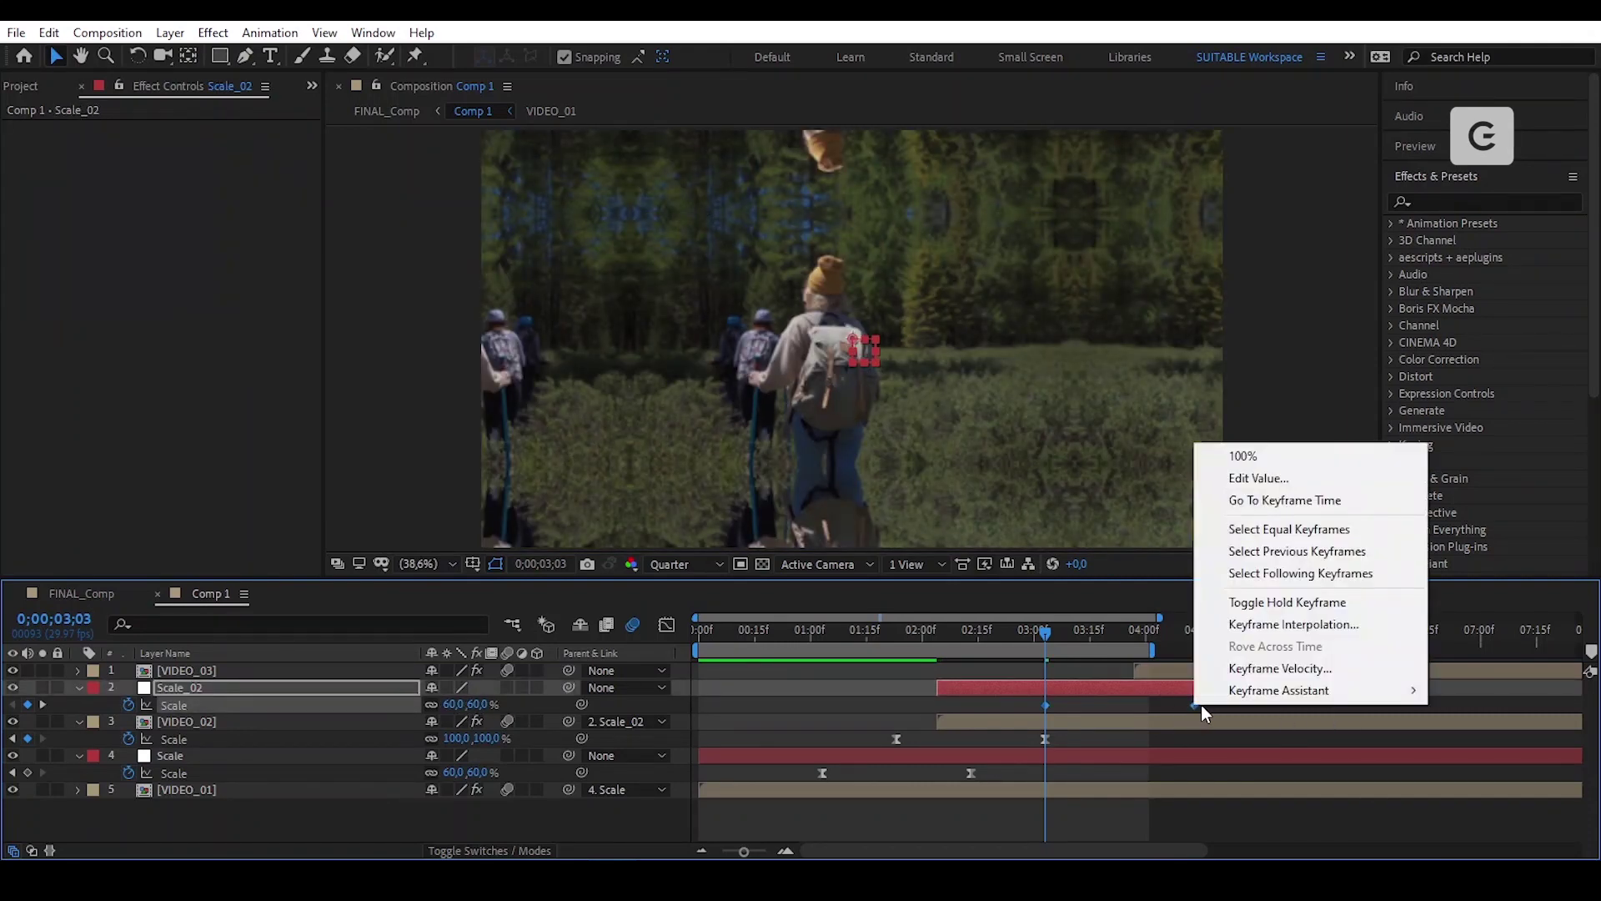
mouse_move(1296, 693)
click(1159, 687)
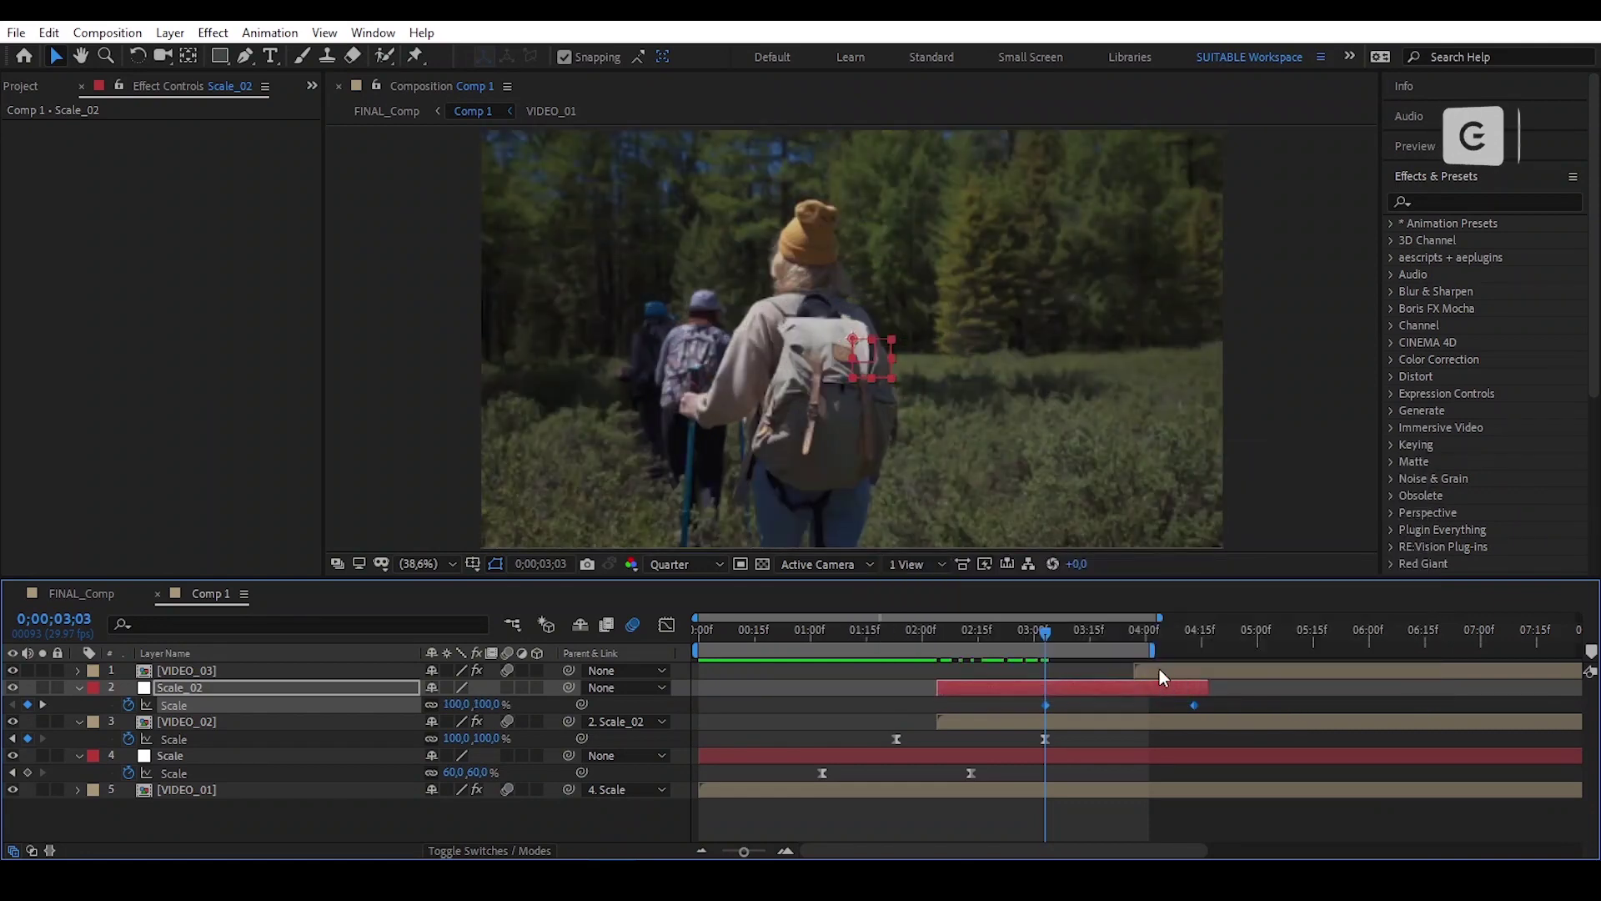
Extend the work area just past the end of Scale_02 and apply Easy Ease to both of its Scale keyframes.
drag(1180, 651, 1215, 650)
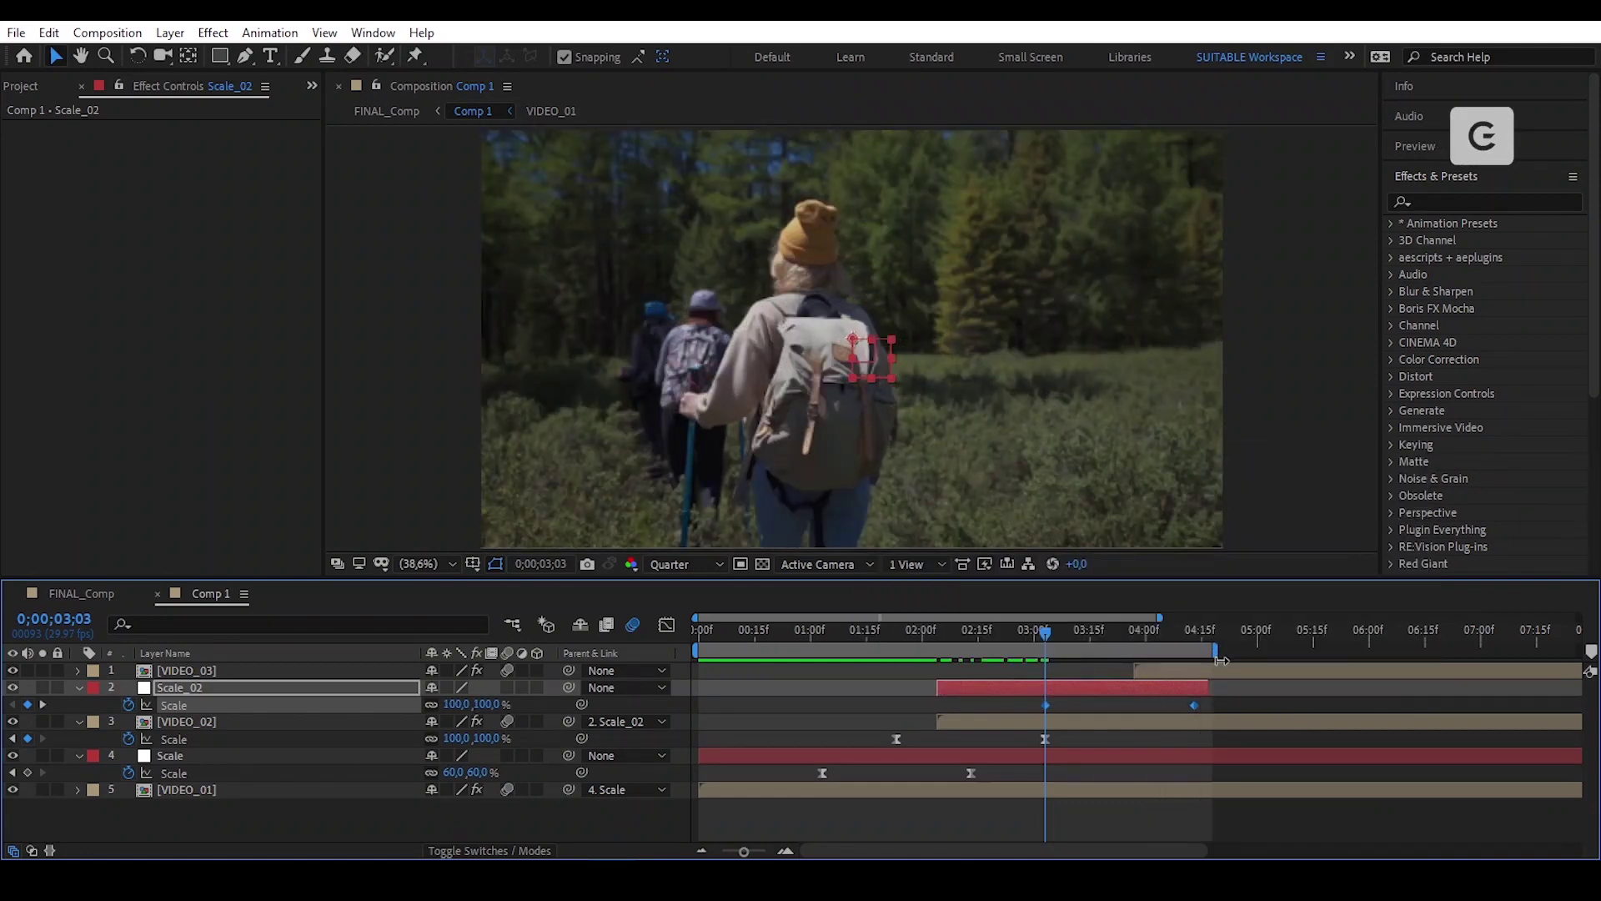
right_click(1194, 704)
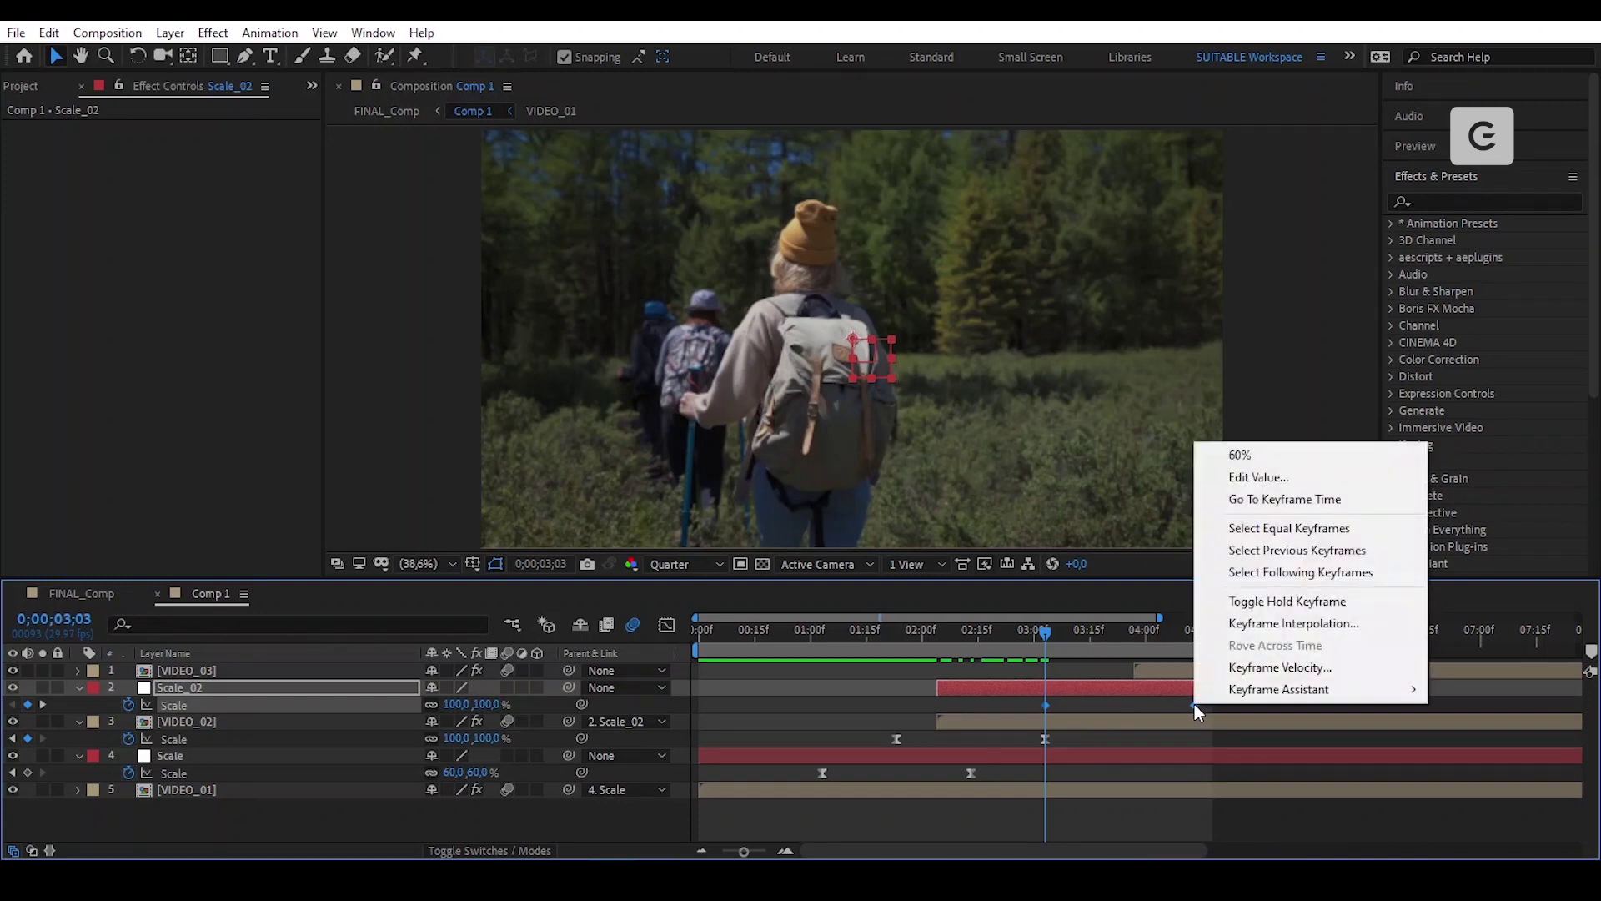
mouse_move(1214, 690)
click(1074, 559)
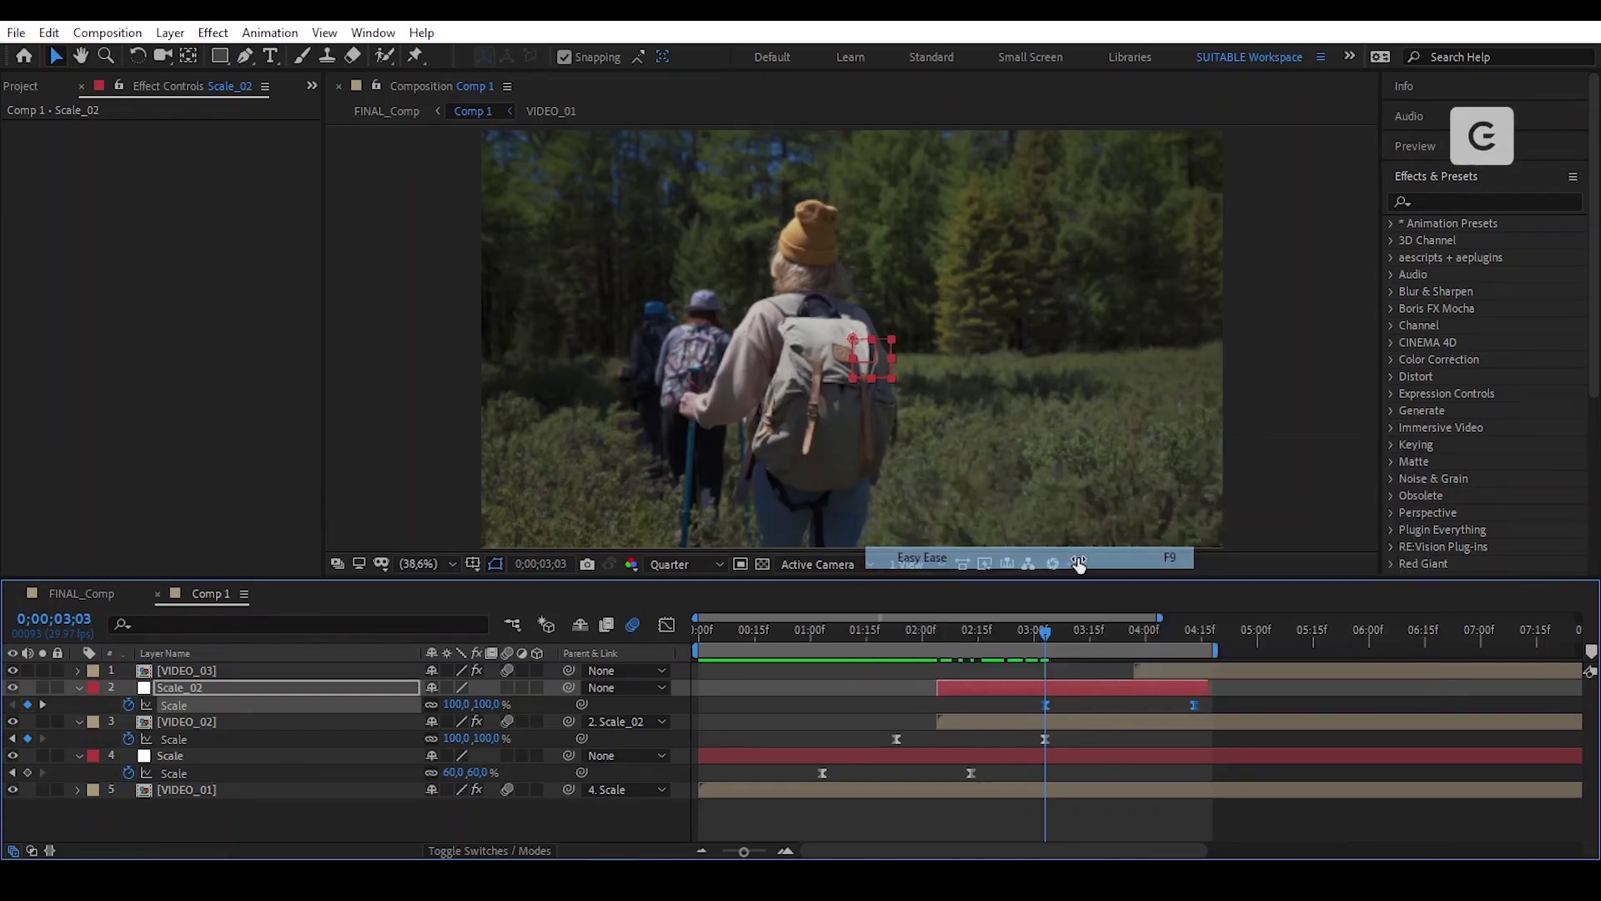
Lengthen the influence handles of both Scale_02 Scale keyframes so the speed curve forms a sharp peak at about 3:15.
click(667, 625)
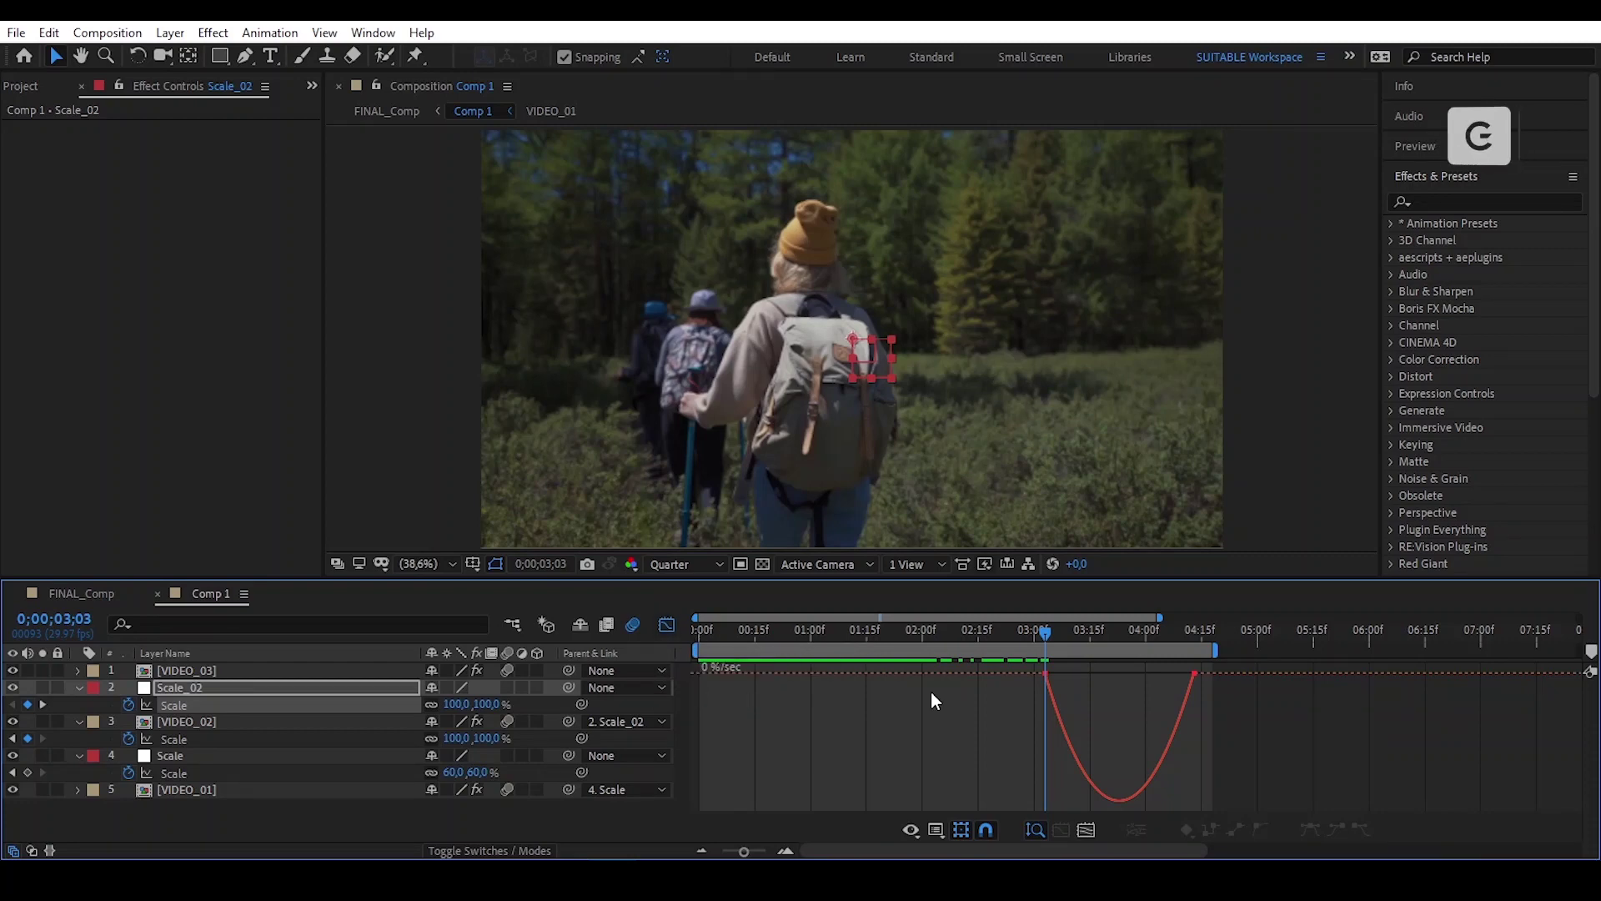
drag(1069, 664, 1068, 665)
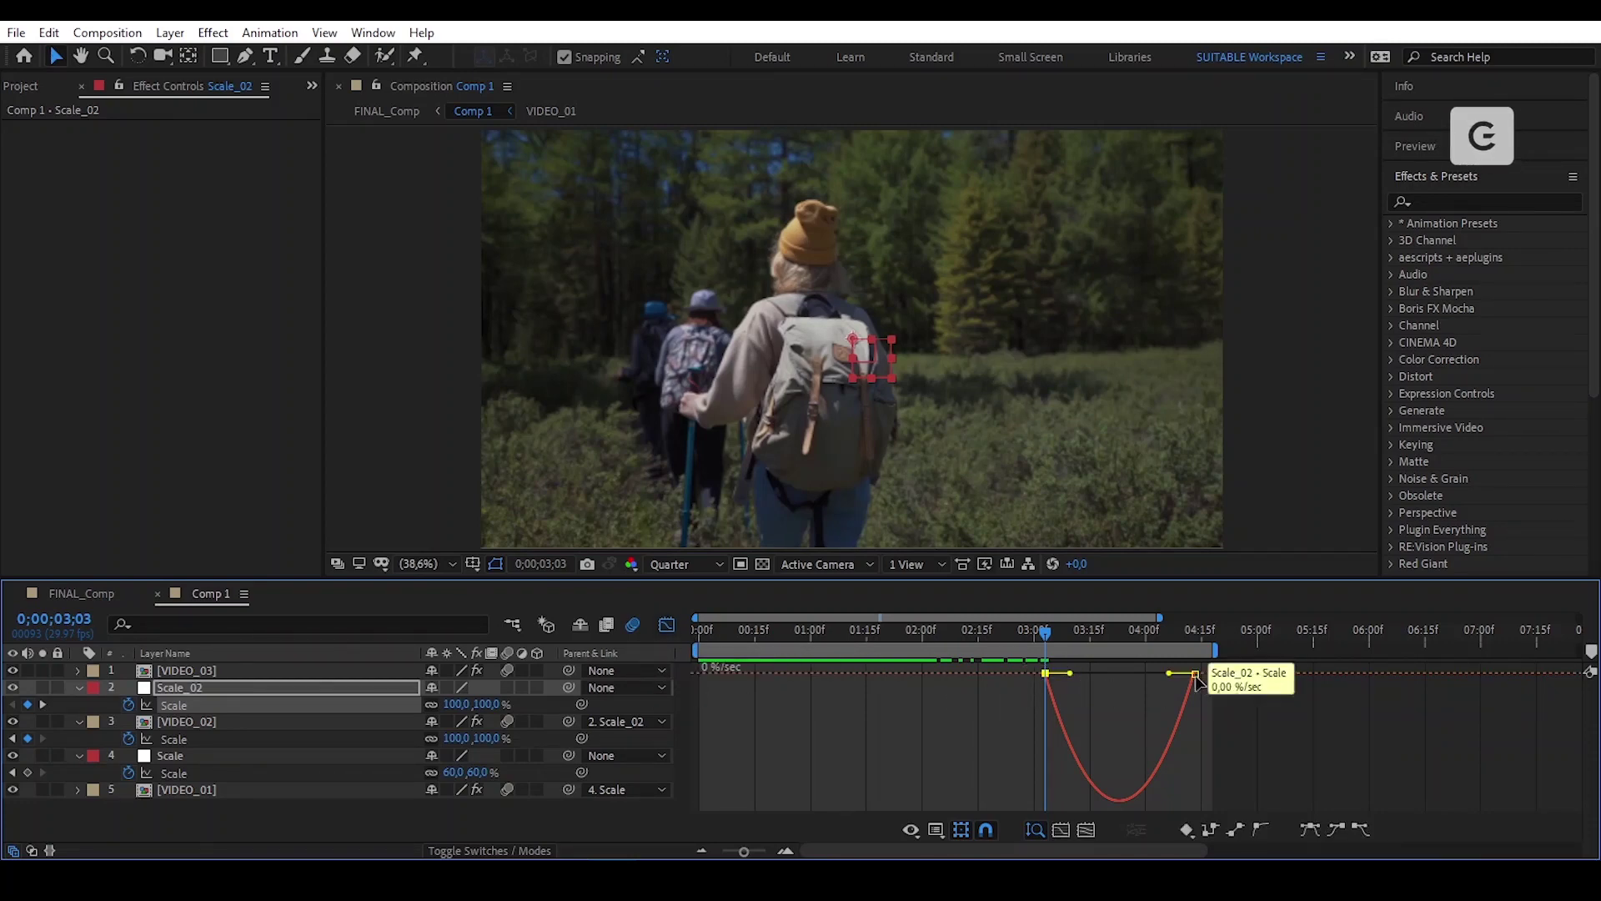
drag(1169, 672, 1121, 692)
click(1078, 669)
click(666, 626)
click(1137, 739)
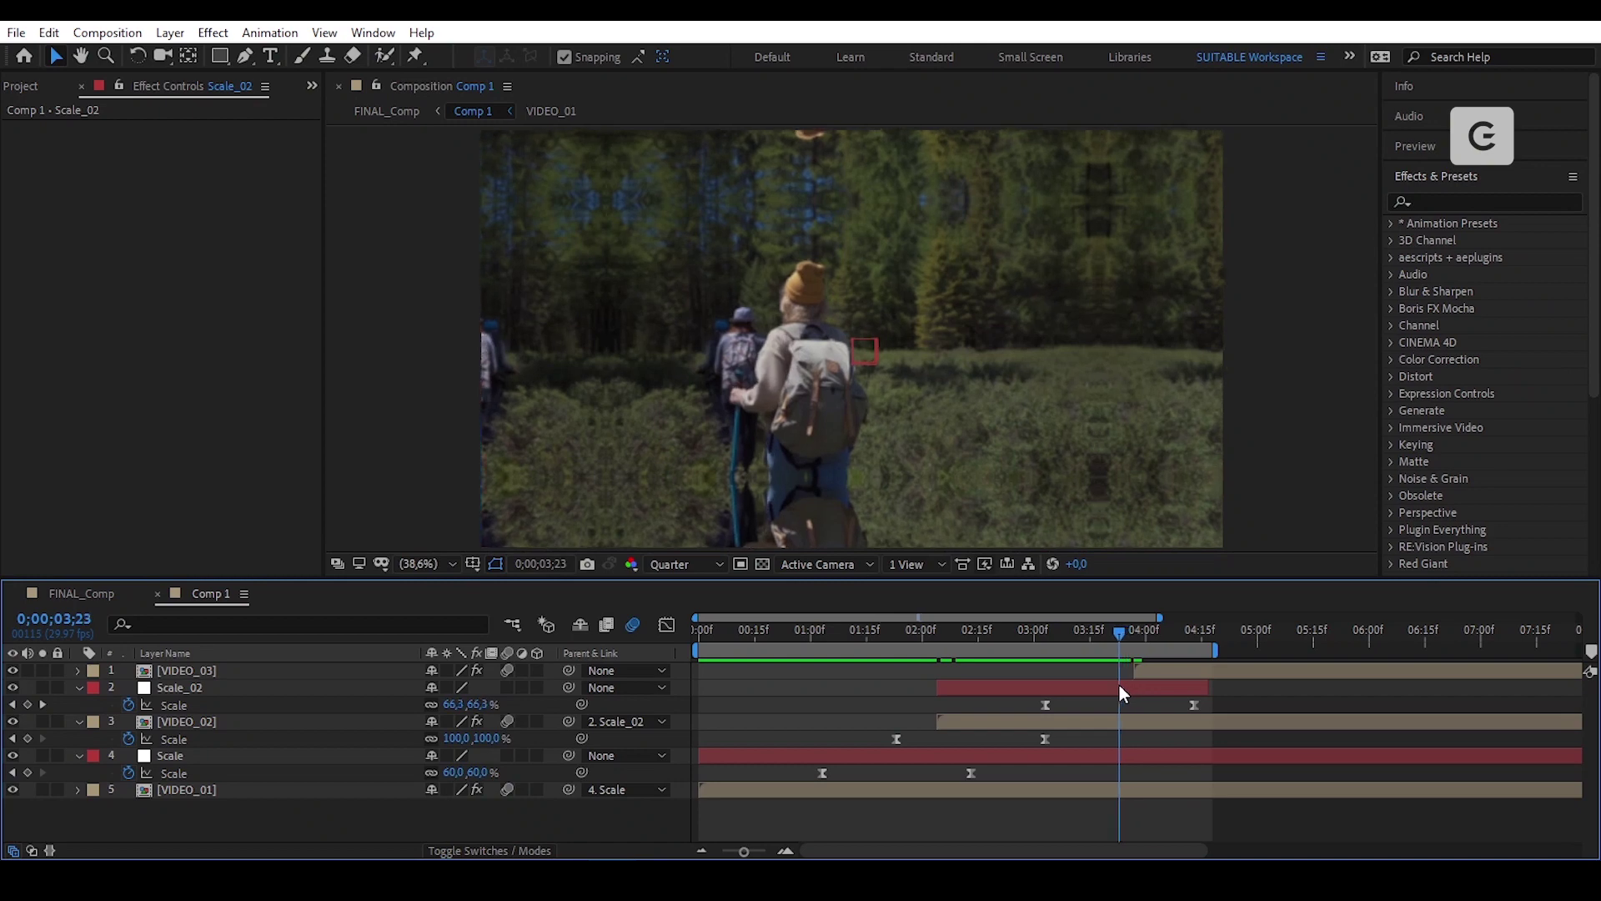
Refine Scale_02's speed curve so it peaks at about 3:18, and preview the composition.
click(1046, 704)
click(667, 626)
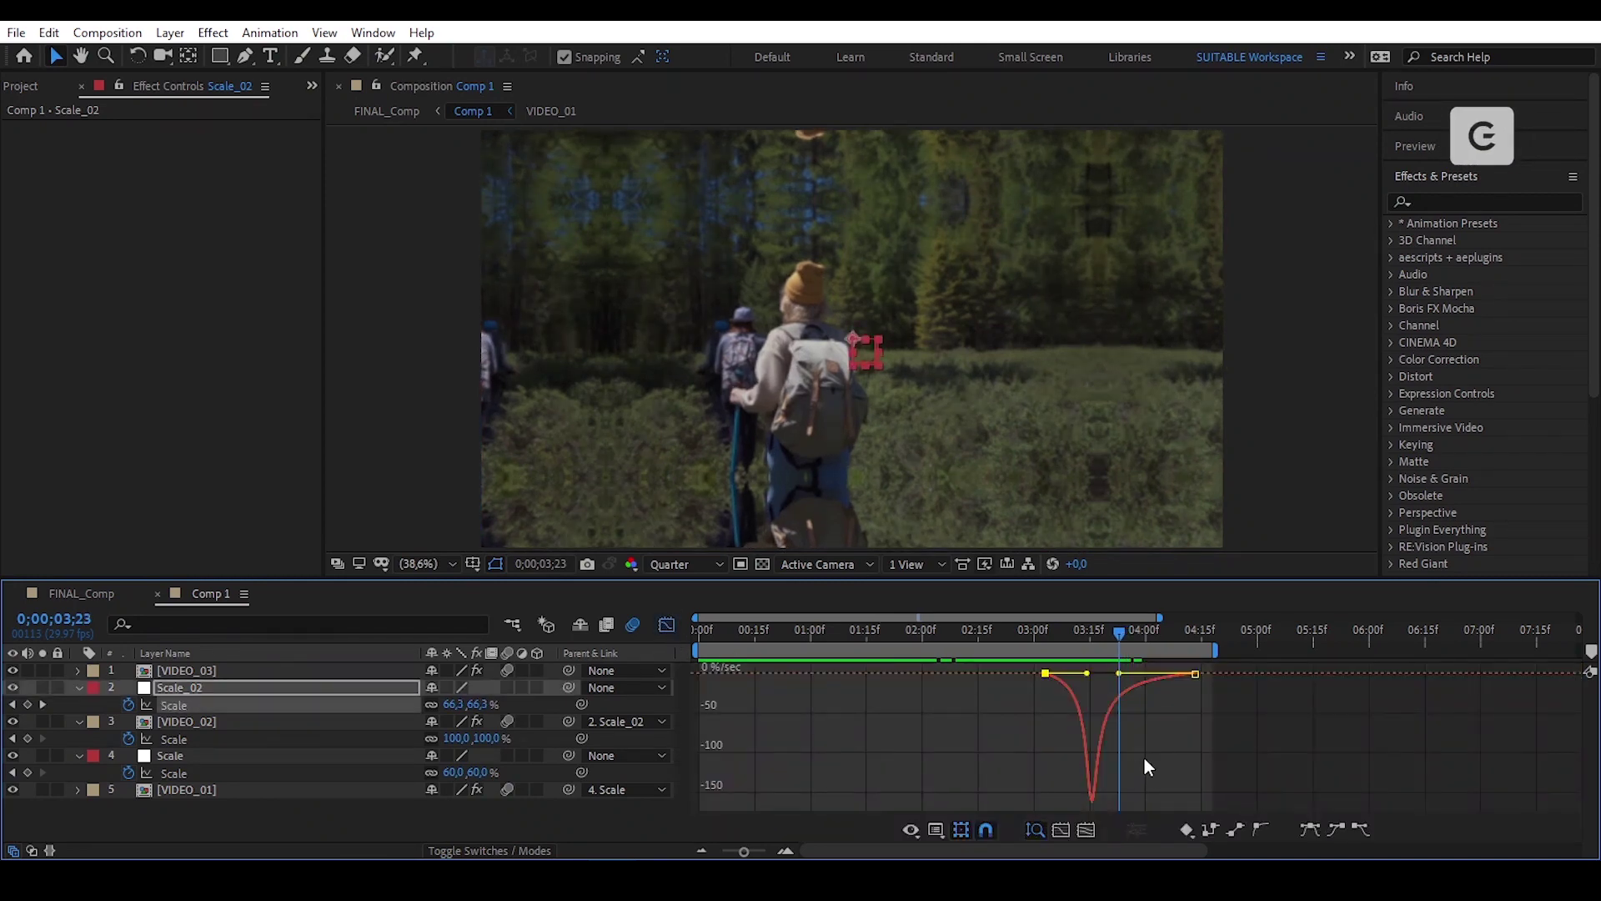
mouse_move(1120, 673)
mouse_down()
mouse_move(1076, 677)
mouse_move(1094, 677)
mouse_up()
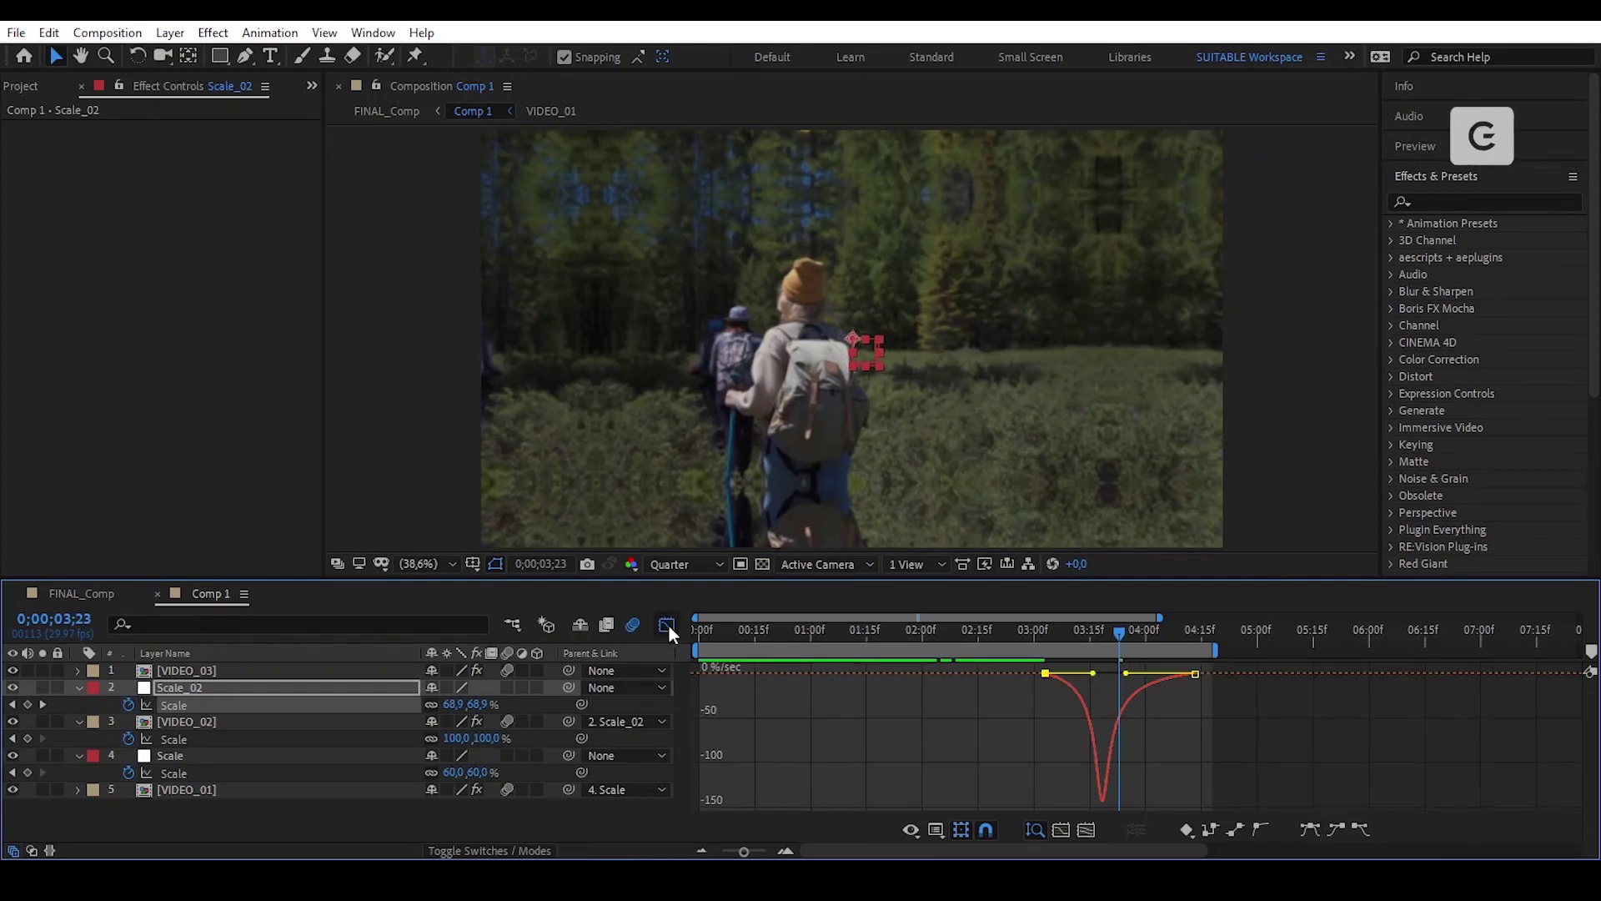
click(668, 625)
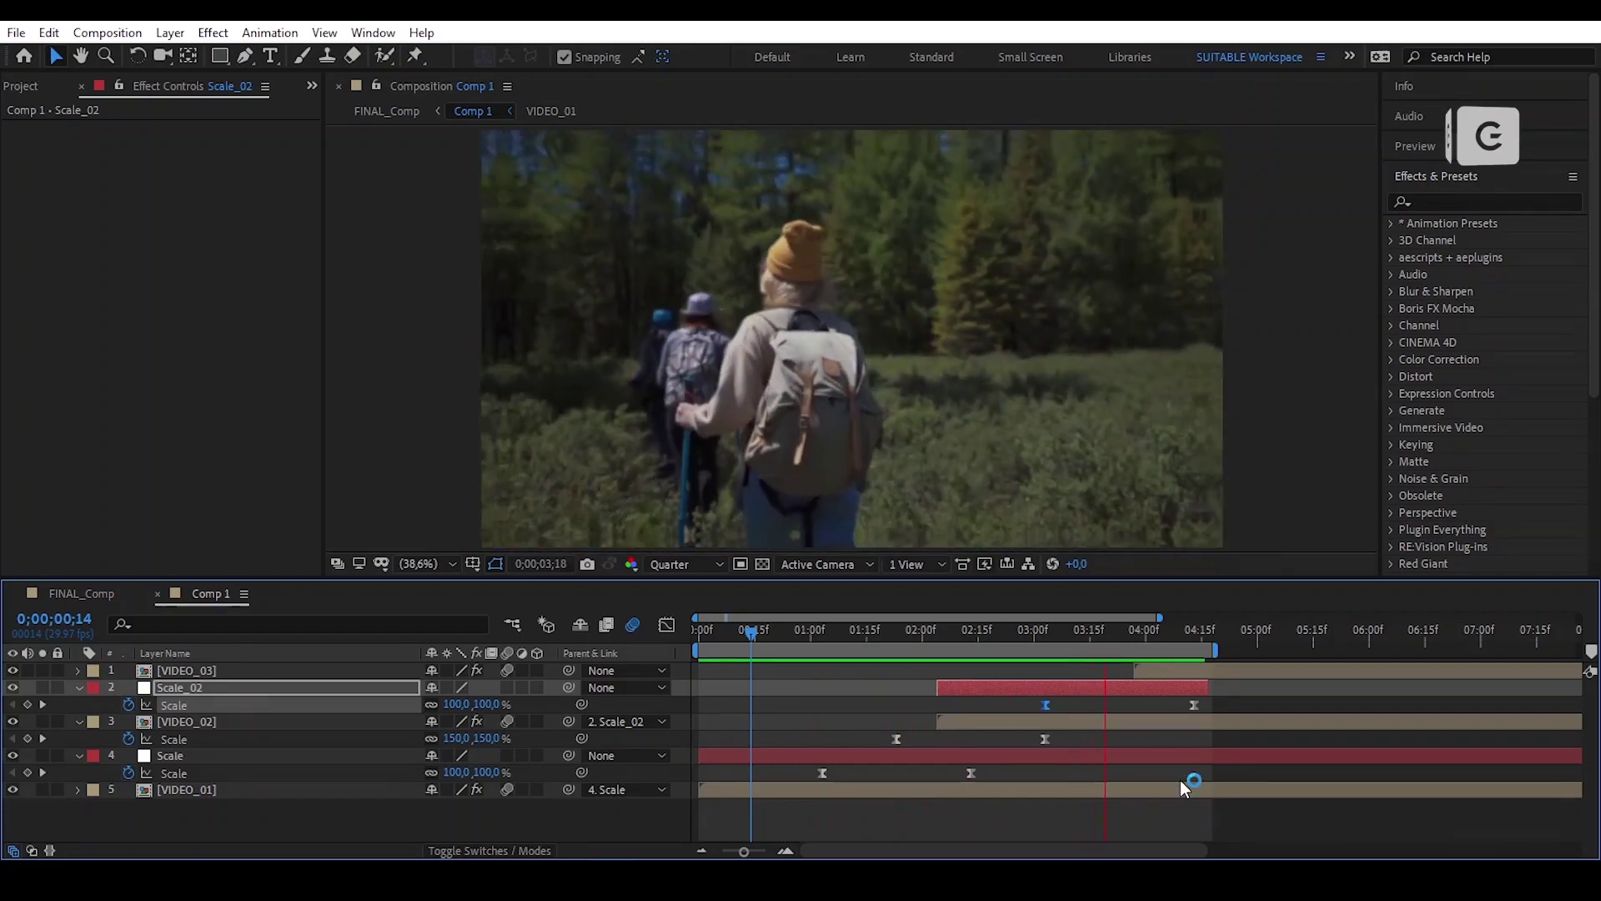
key(space)
Start the VIDEO_03 layer at 3:24 and add a Scale keyframe of 100% there.
drag(1174, 633, 1141, 673)
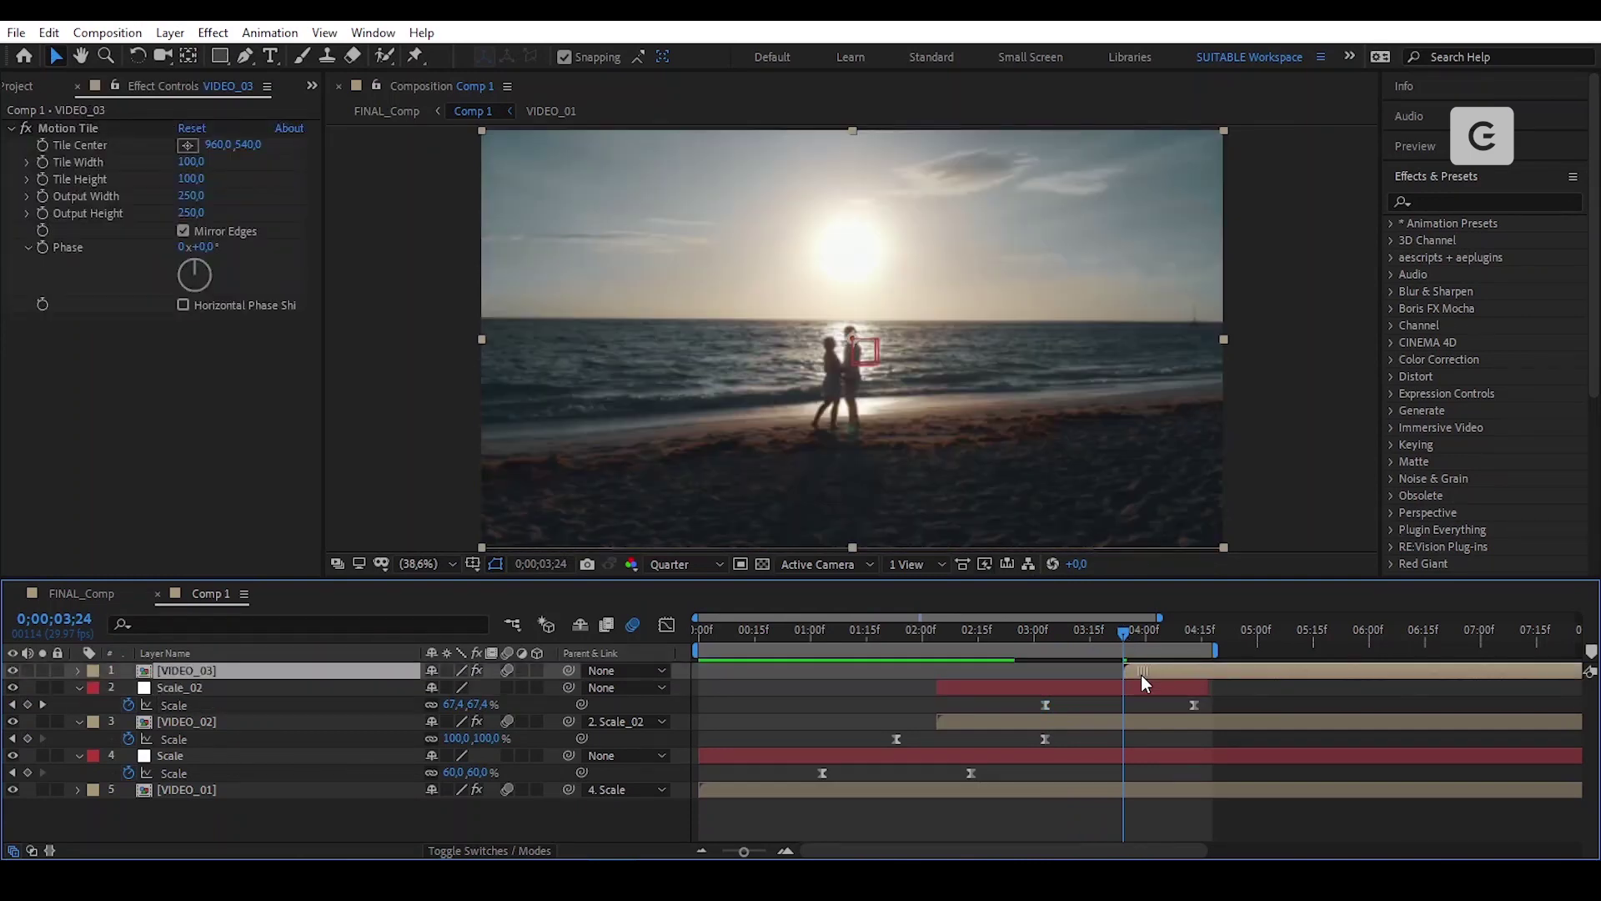
key(s)
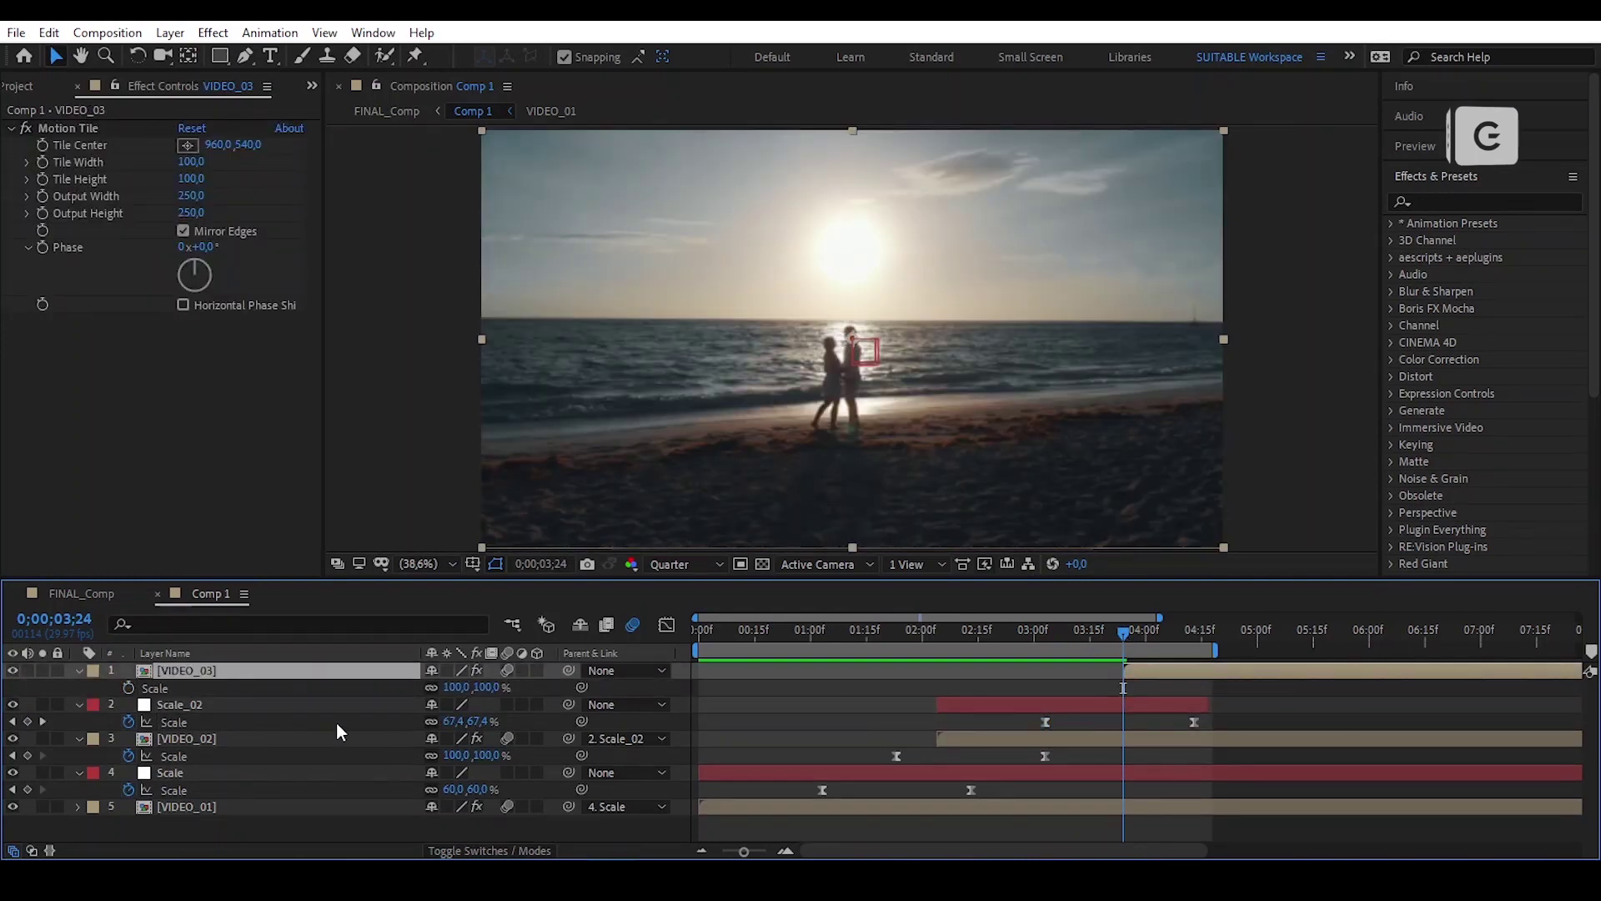
click(129, 689)
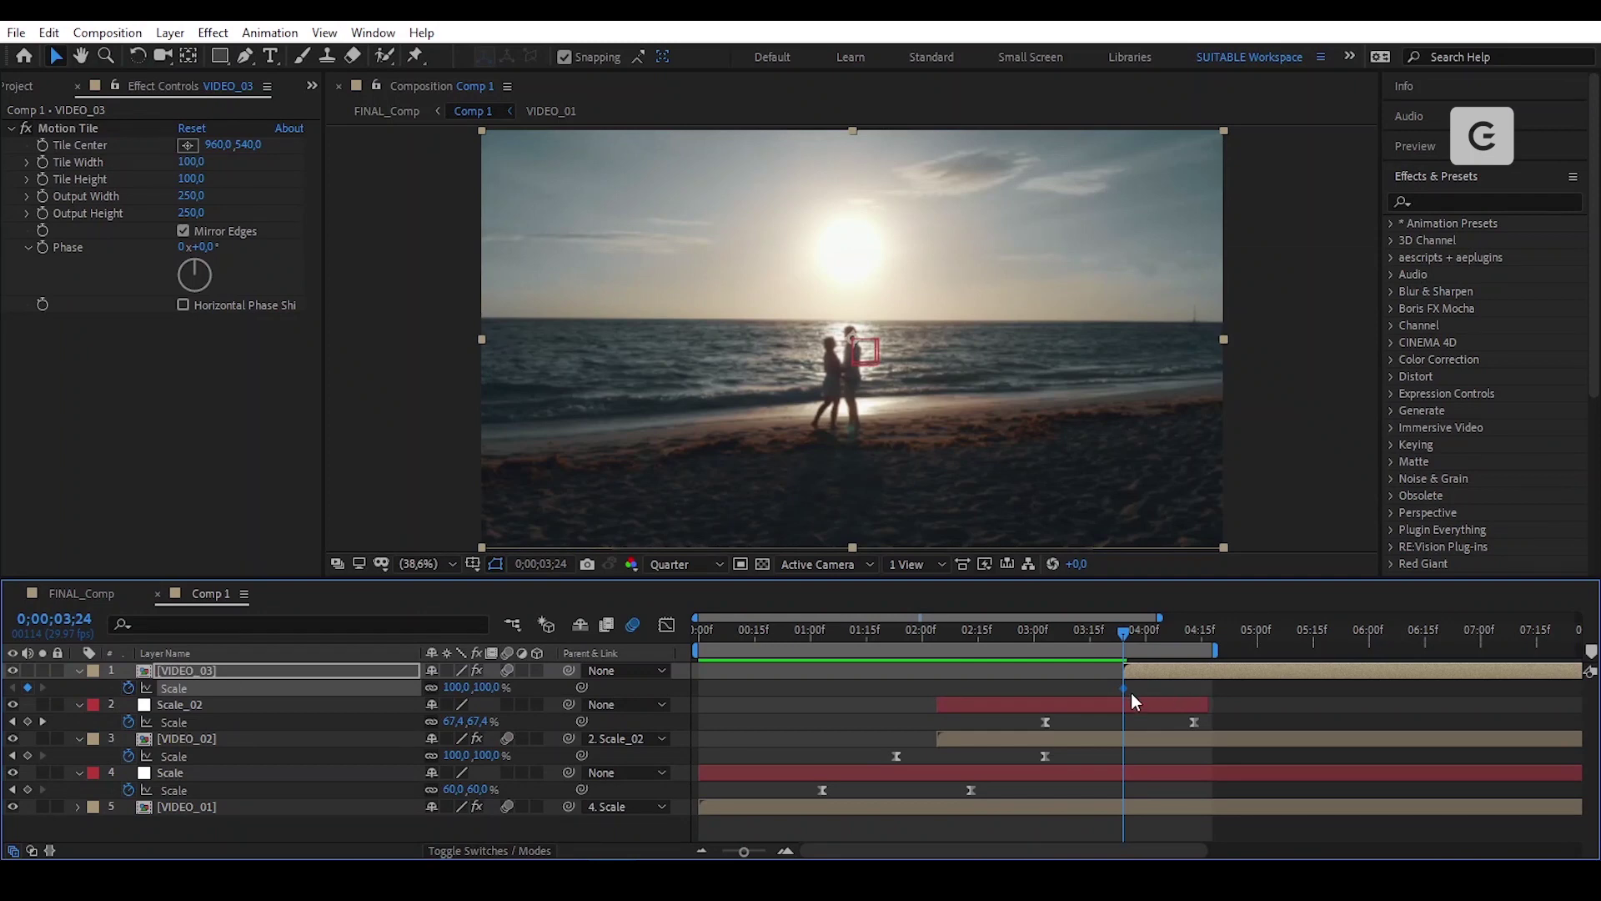
Add a second 100% Scale keyframe to VIDEO_03, spaced like Scale_02's pair, and place the two at 3:24 and about 5:04.
drag(1124, 688, 1188, 712)
click(27, 688)
drag(1124, 689, 1048, 689)
shift+click(1194, 688)
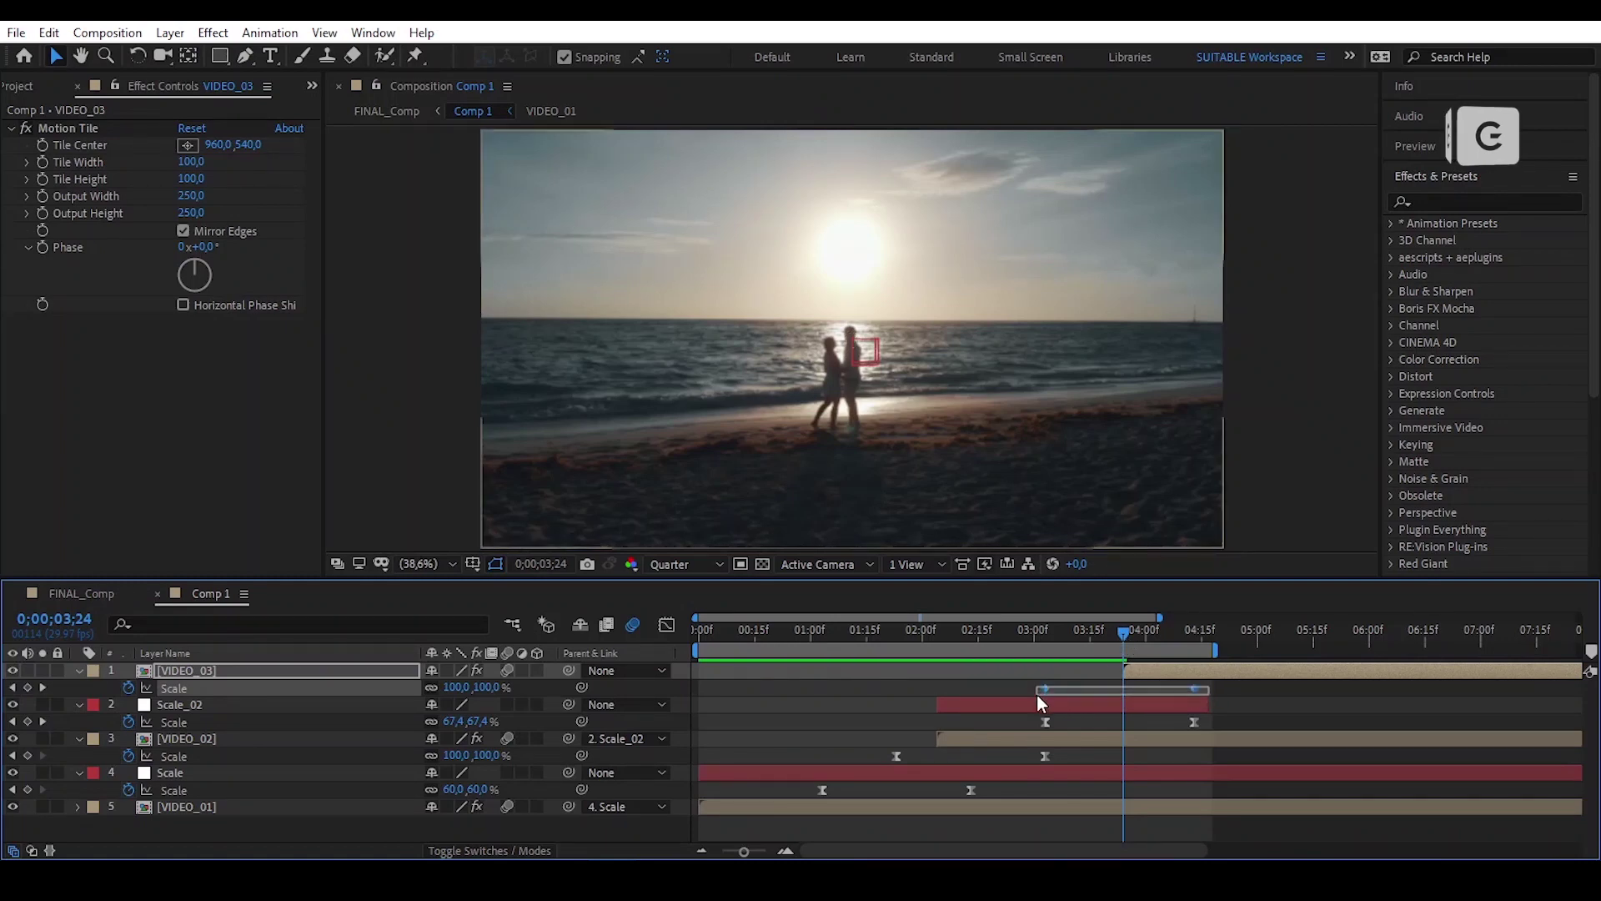
drag(1048, 691, 1125, 689)
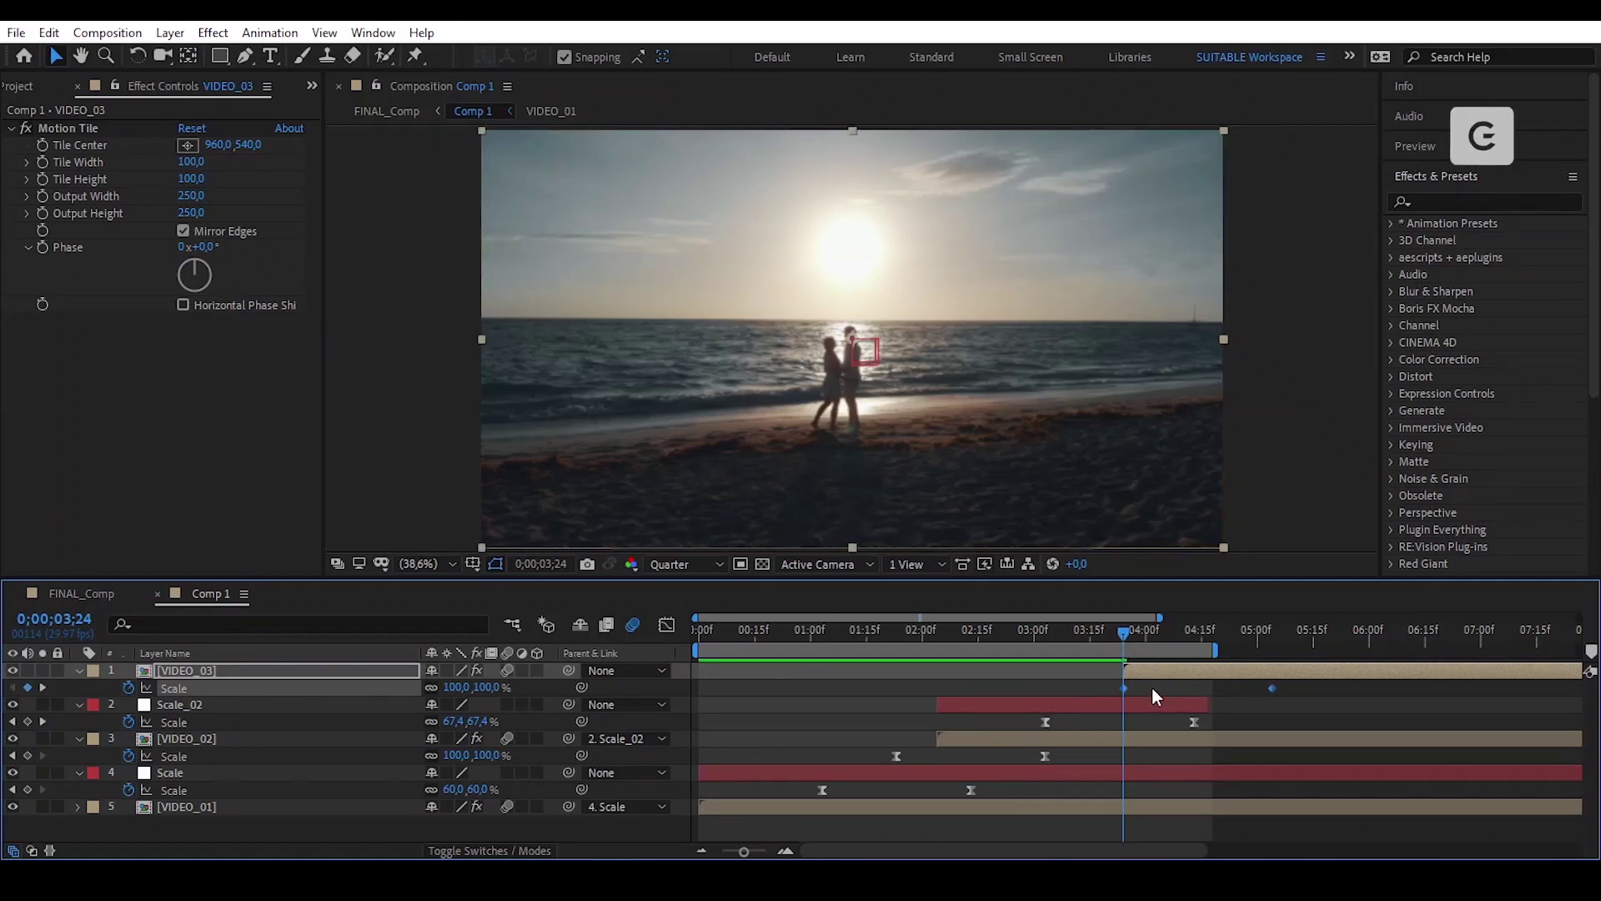
click(1084, 694)
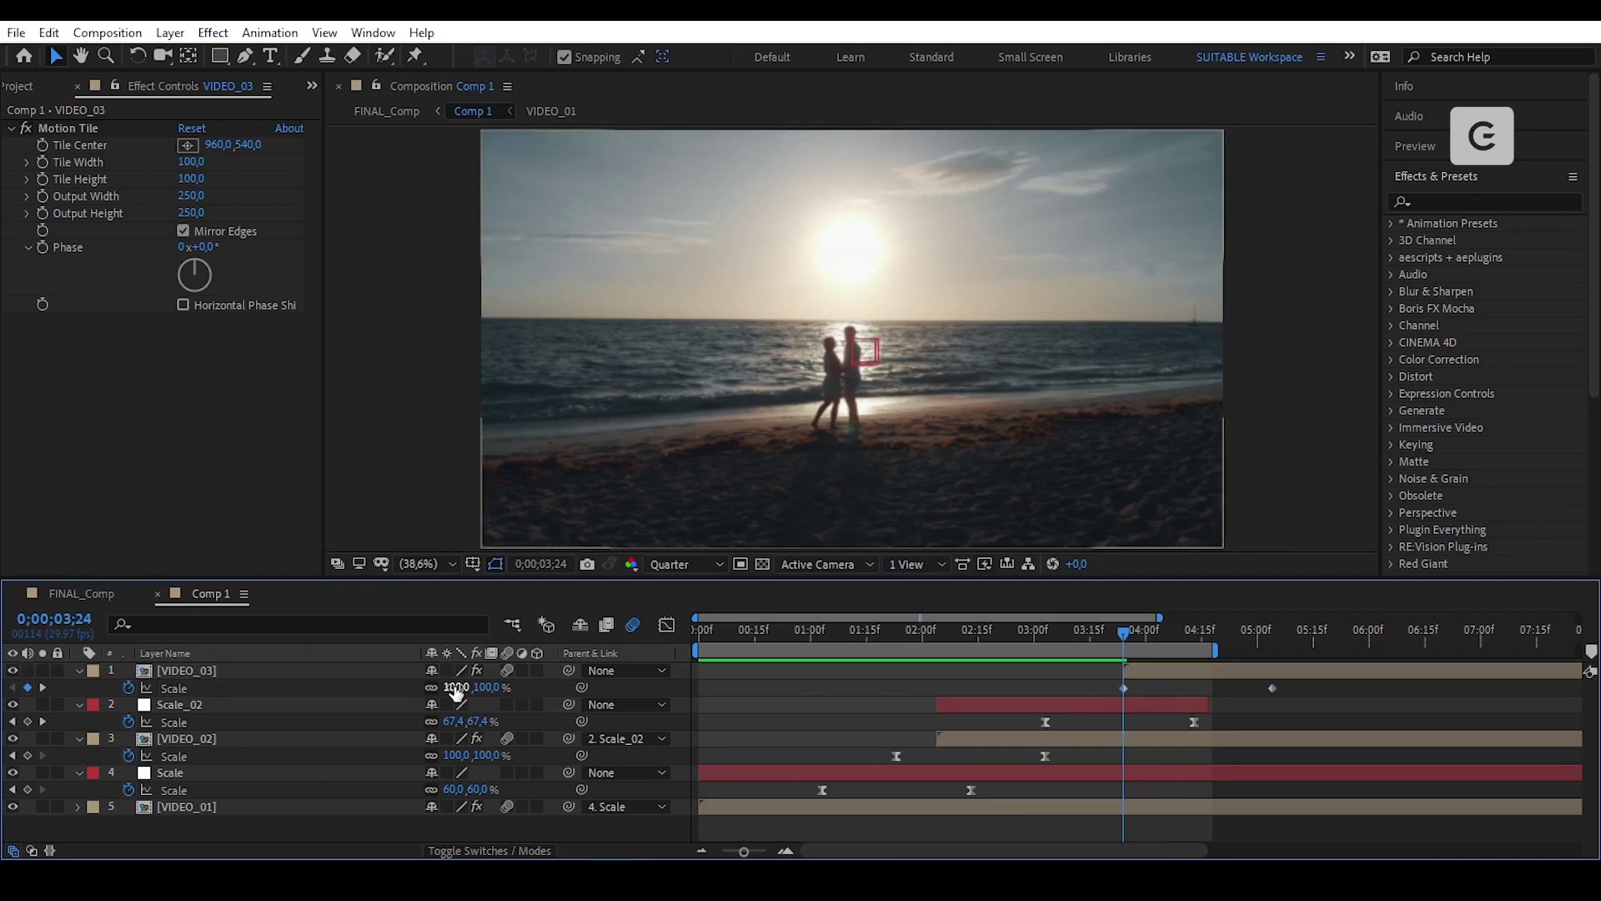
Set VIDEO_03's Scale keyframe at 3:24 to 150% and scrub through the zoom-out.
drag(456, 689, 467, 687)
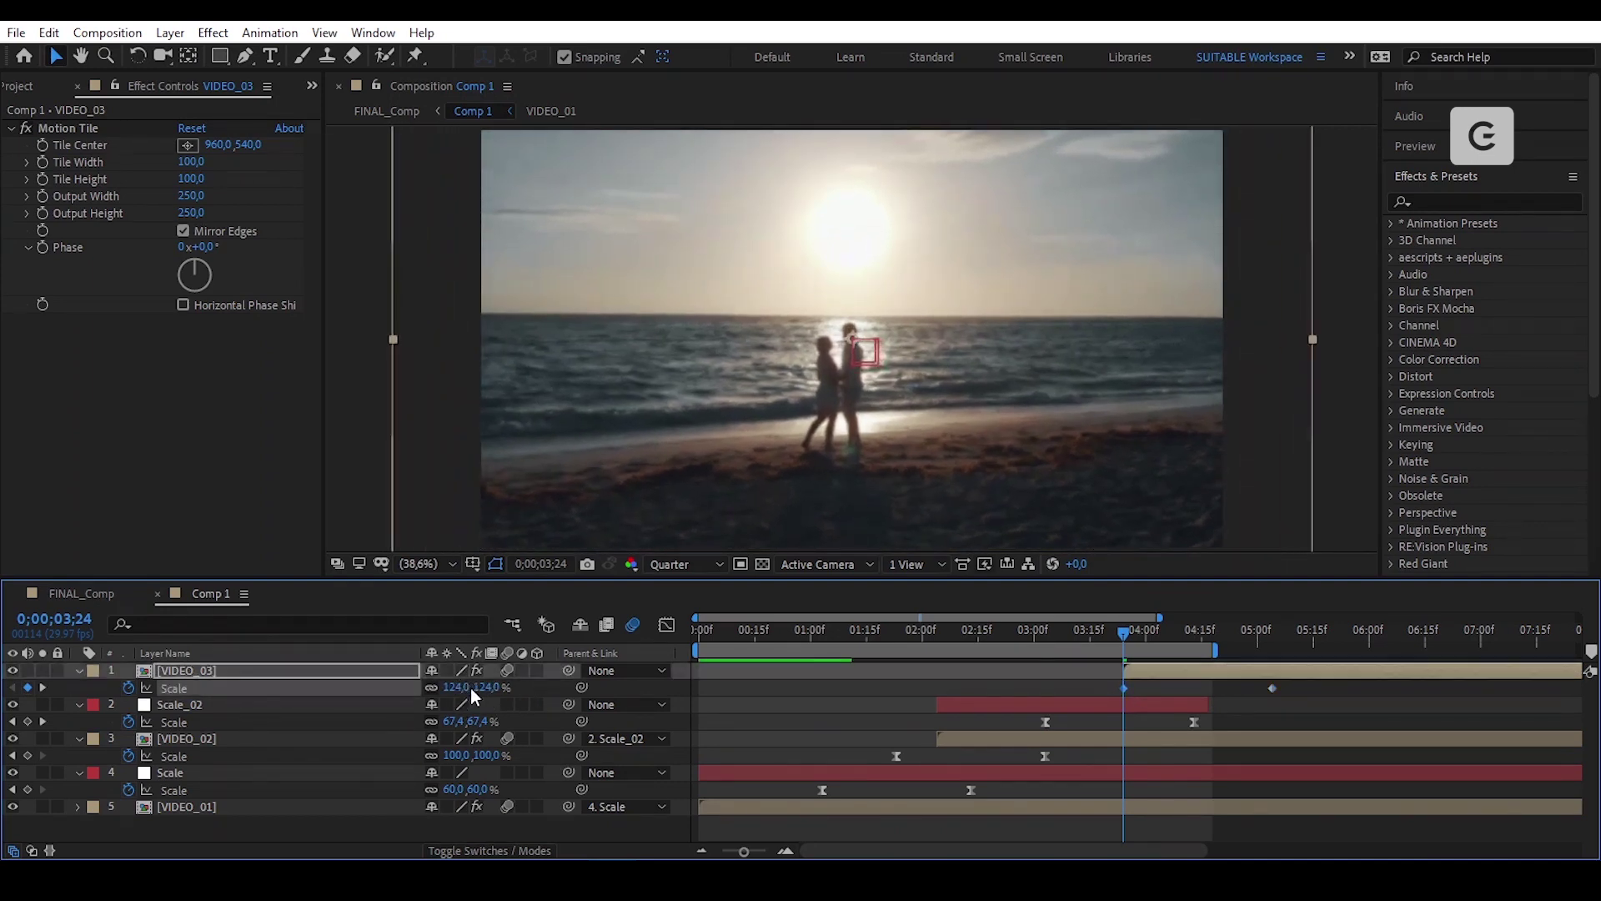
click(465, 686)
text(150)
key(Return)
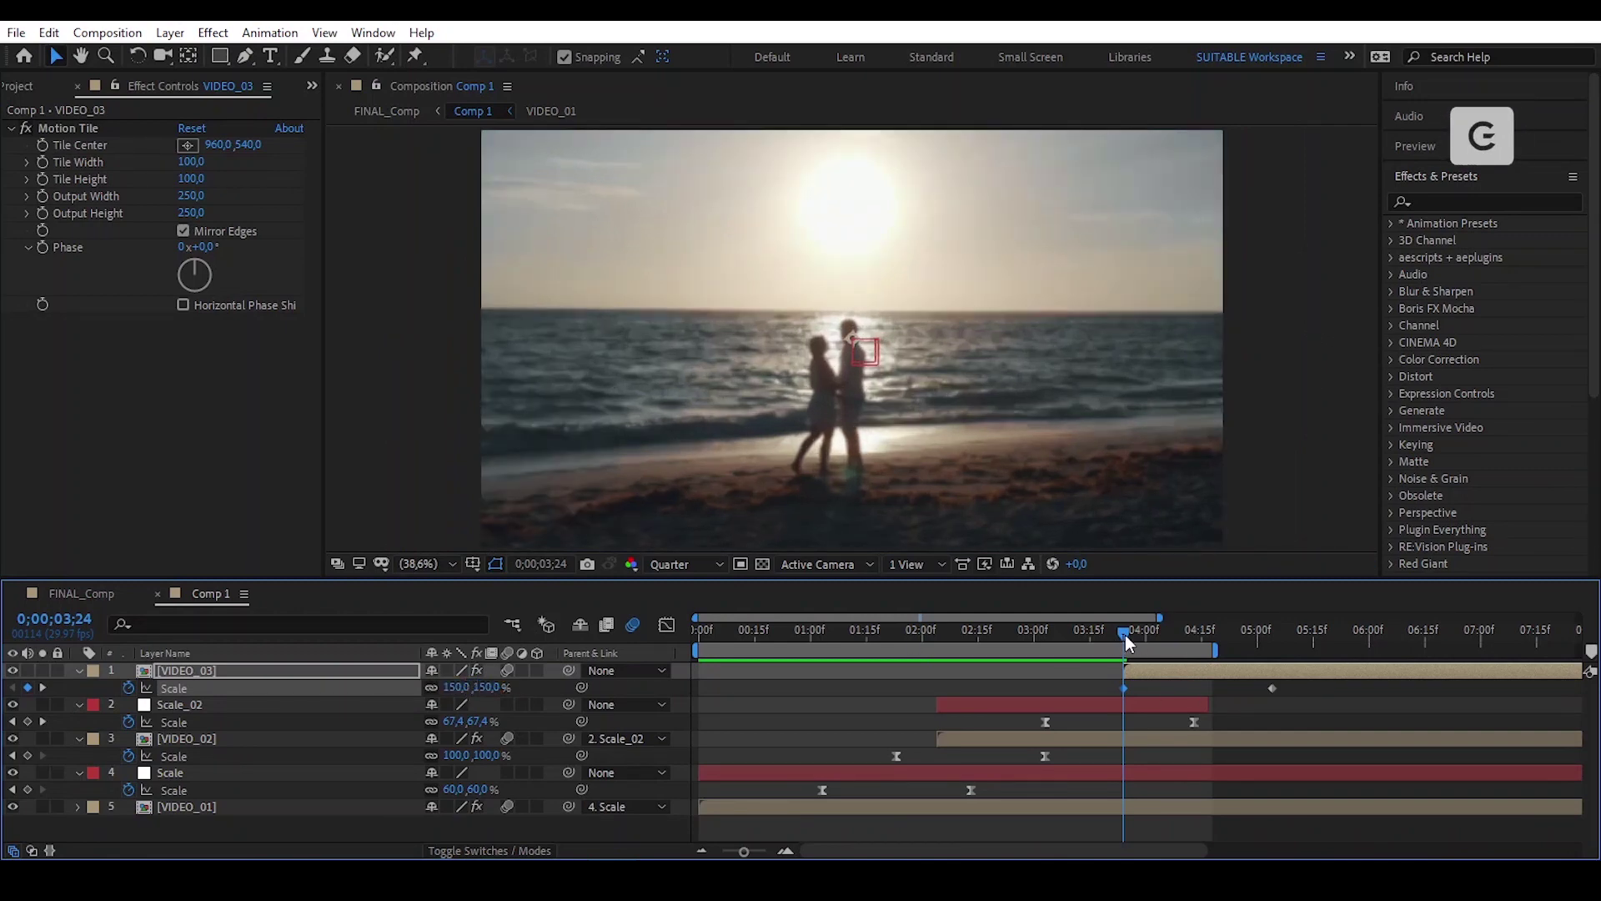
drag(1126, 642, 1181, 654)
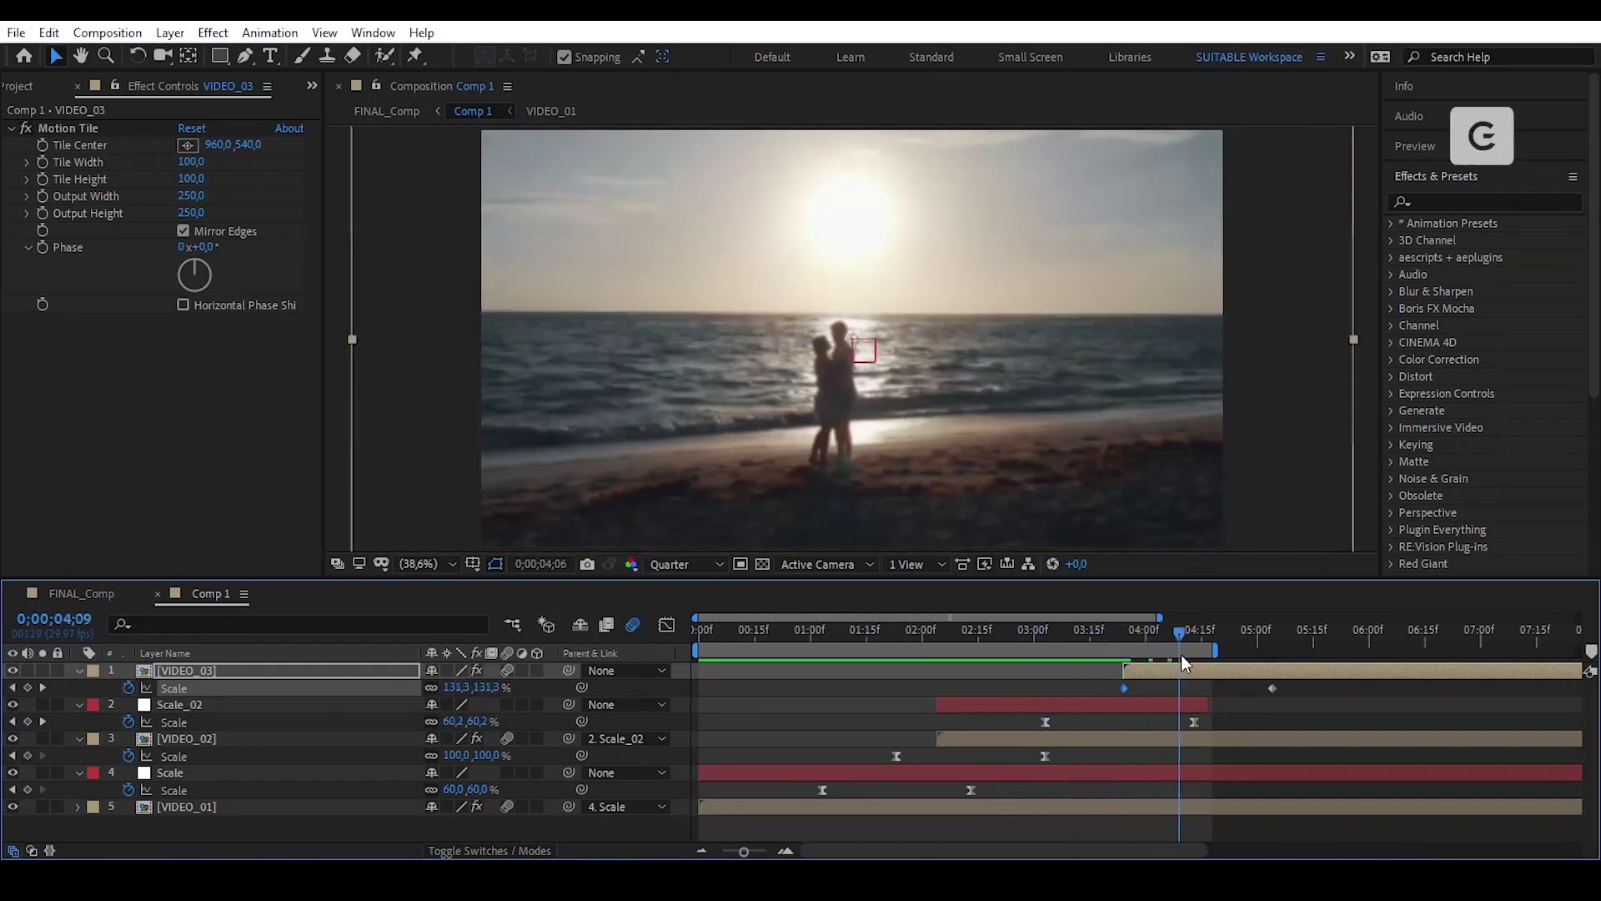
Apply Easy Ease to both VIDEO_03 Scale keyframes and reshape their speed curve into a sharp peak.
right_click(1273, 685)
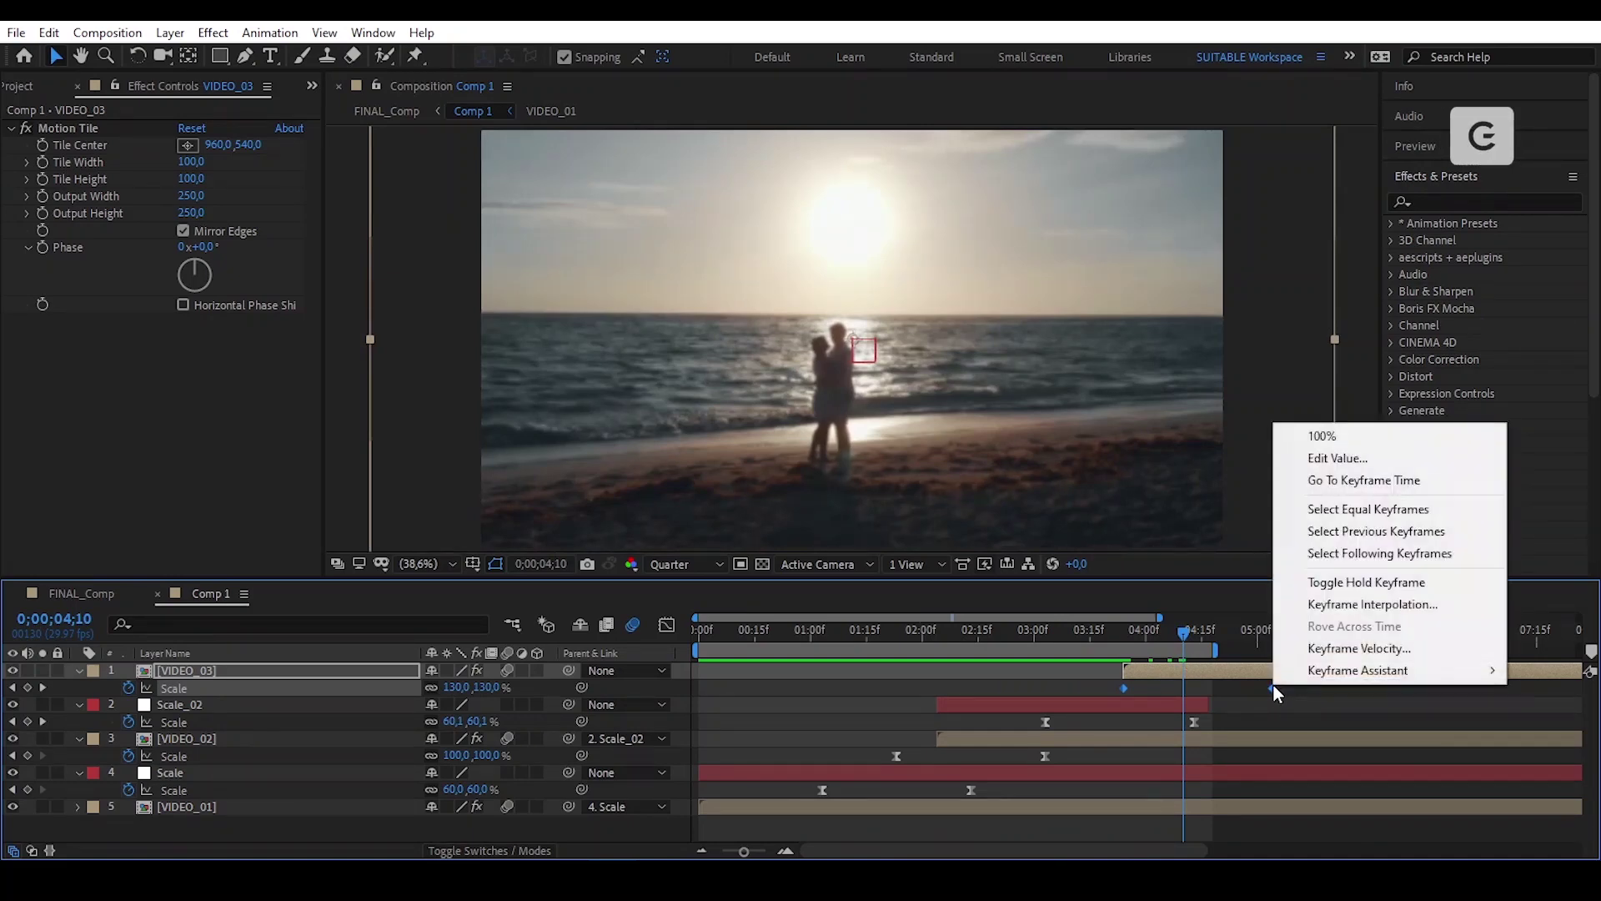
mouse_move(1337, 675)
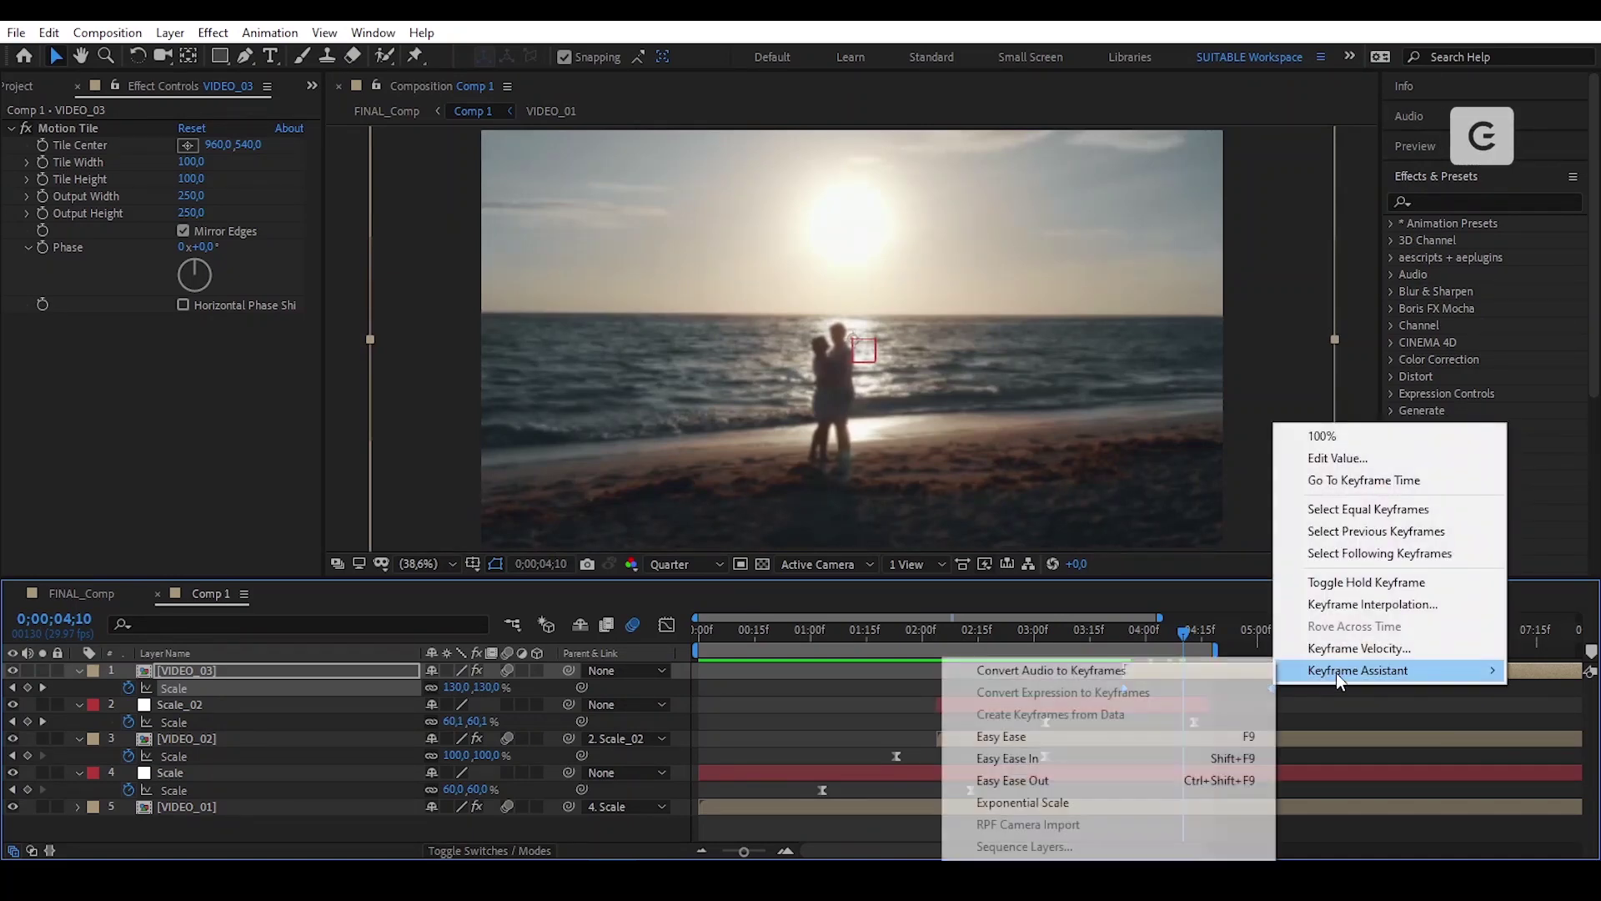
click(1145, 737)
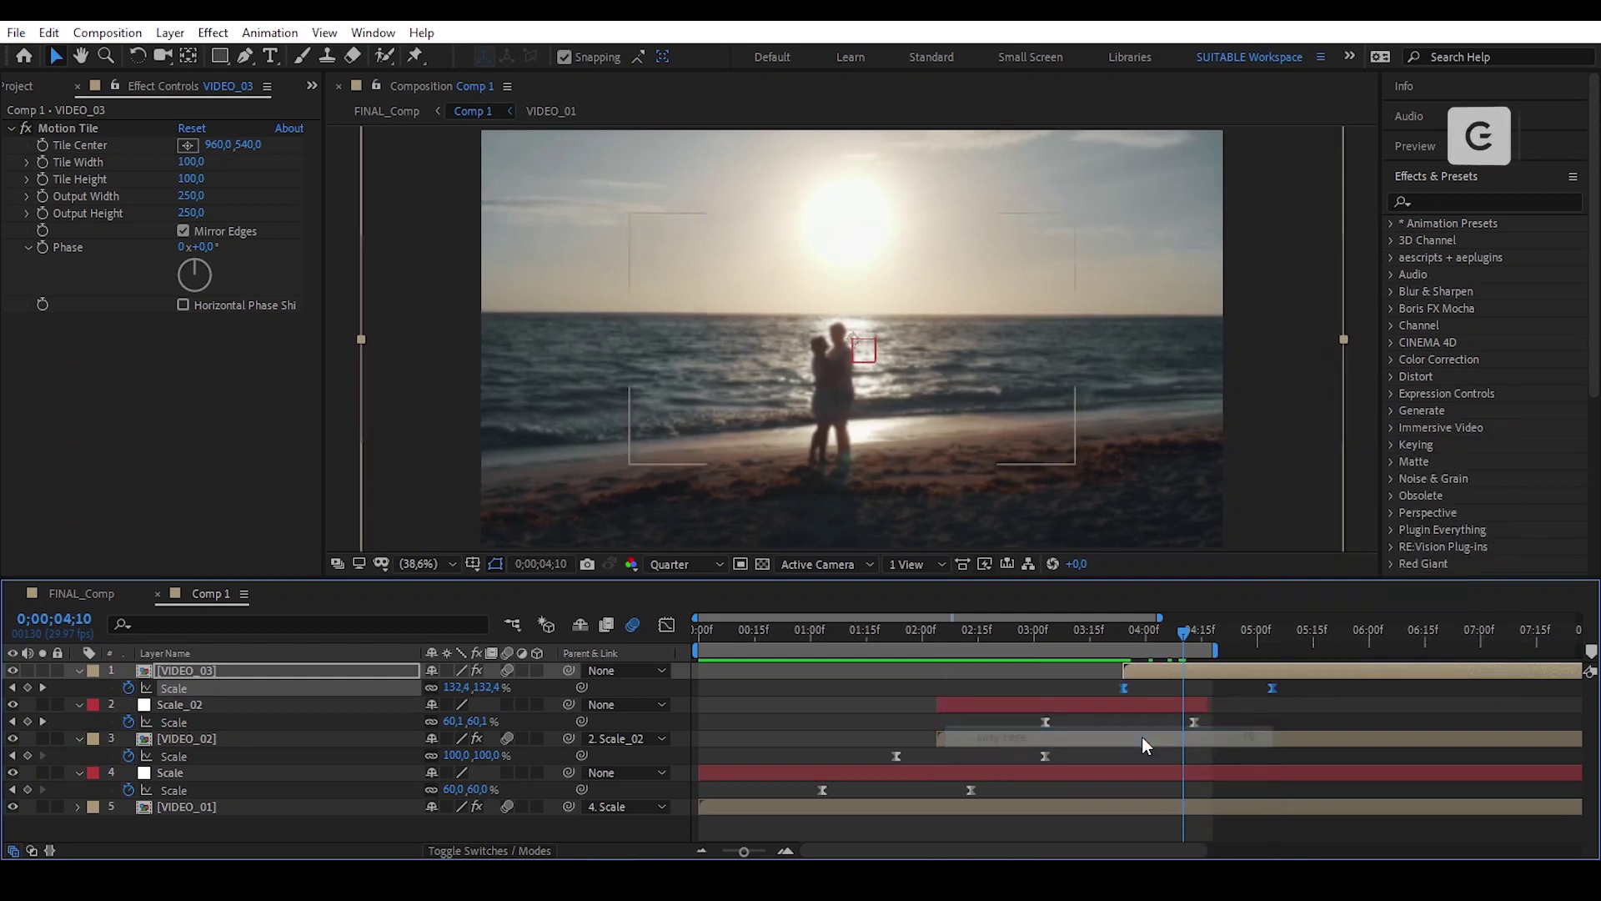
click(667, 625)
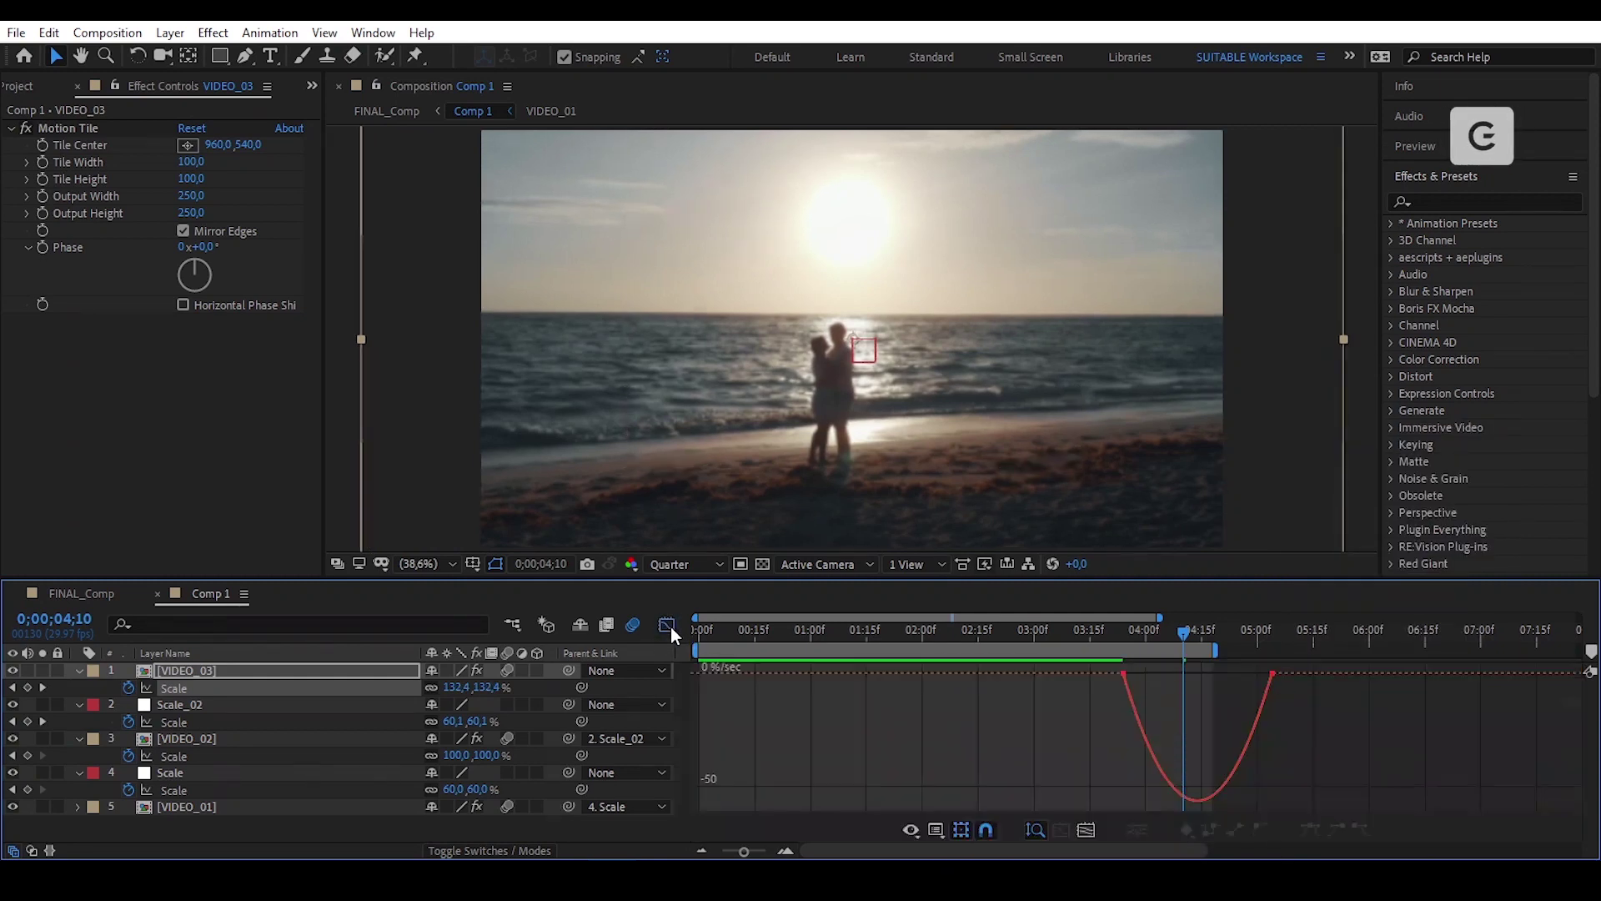
click(1125, 672)
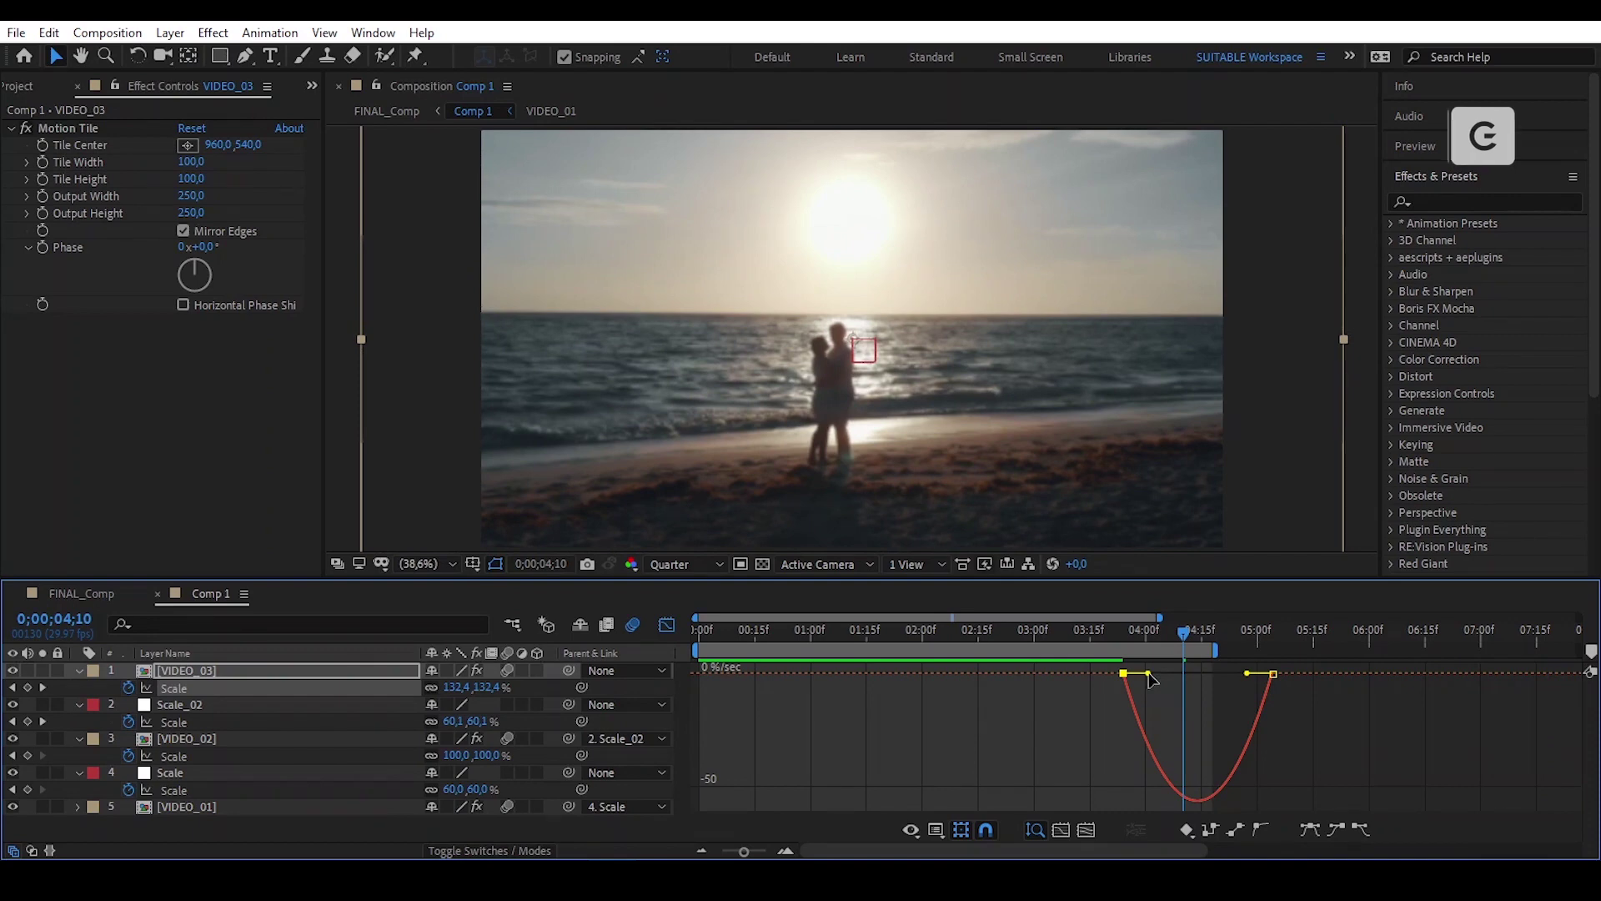
drag(1148, 674, 1079, 661)
click(667, 624)
Move VIDEO_03's two Scale keyframes earlier to about 3:08 and 4:18, and start the layer at about 3:22.
drag(1294, 688, 1096, 690)
click(1119, 692)
drag(1074, 630, 1165, 700)
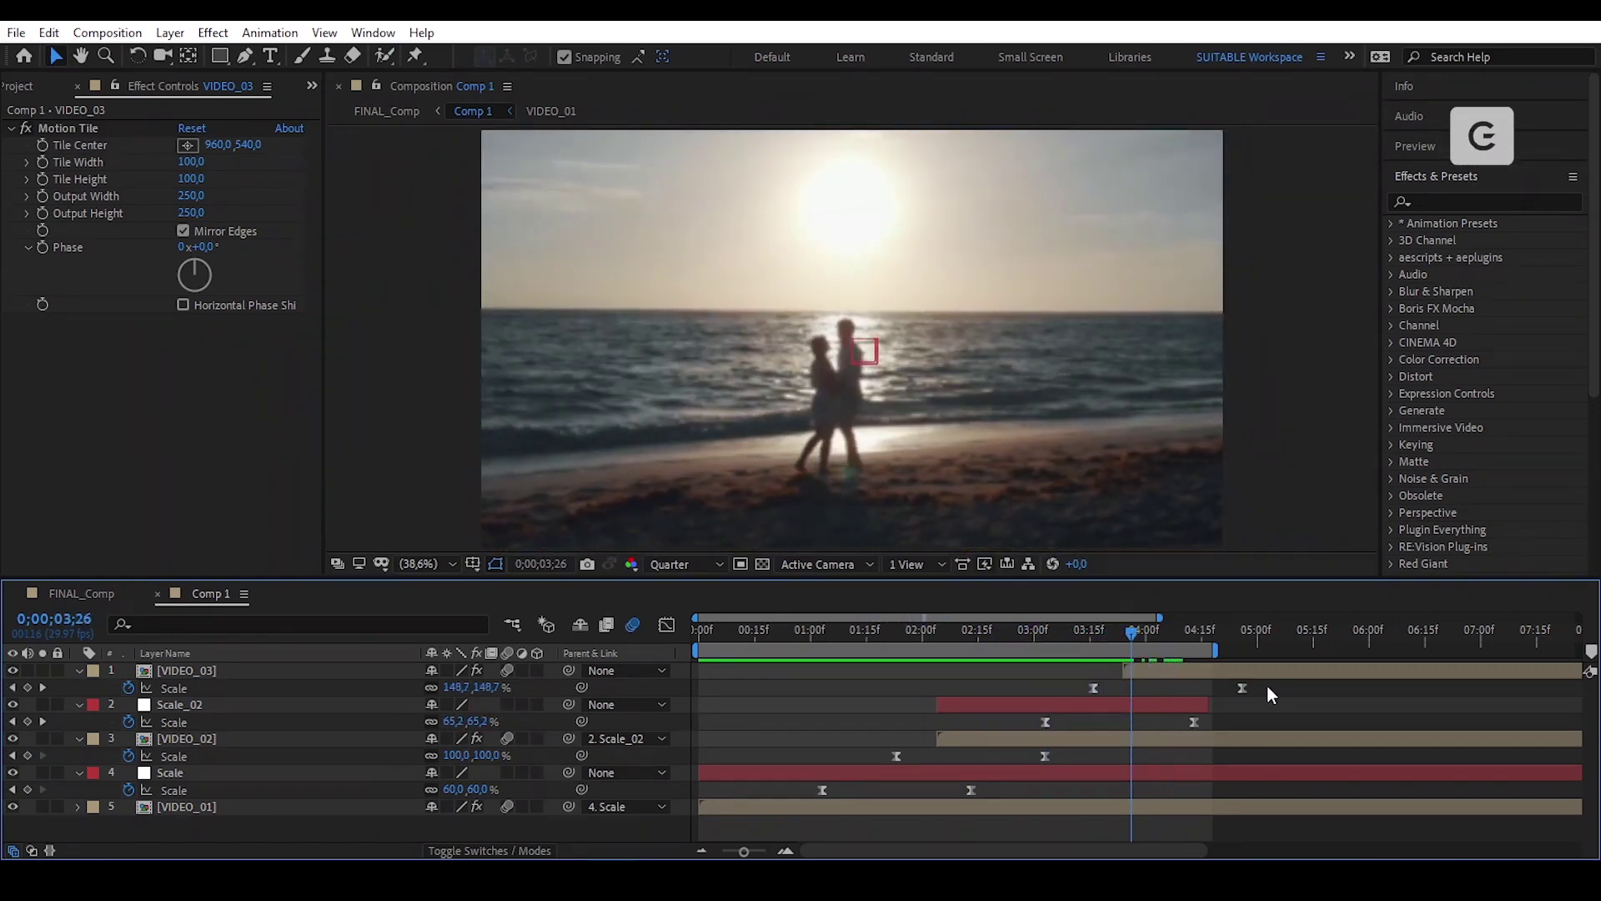
drag(1268, 686, 1064, 692)
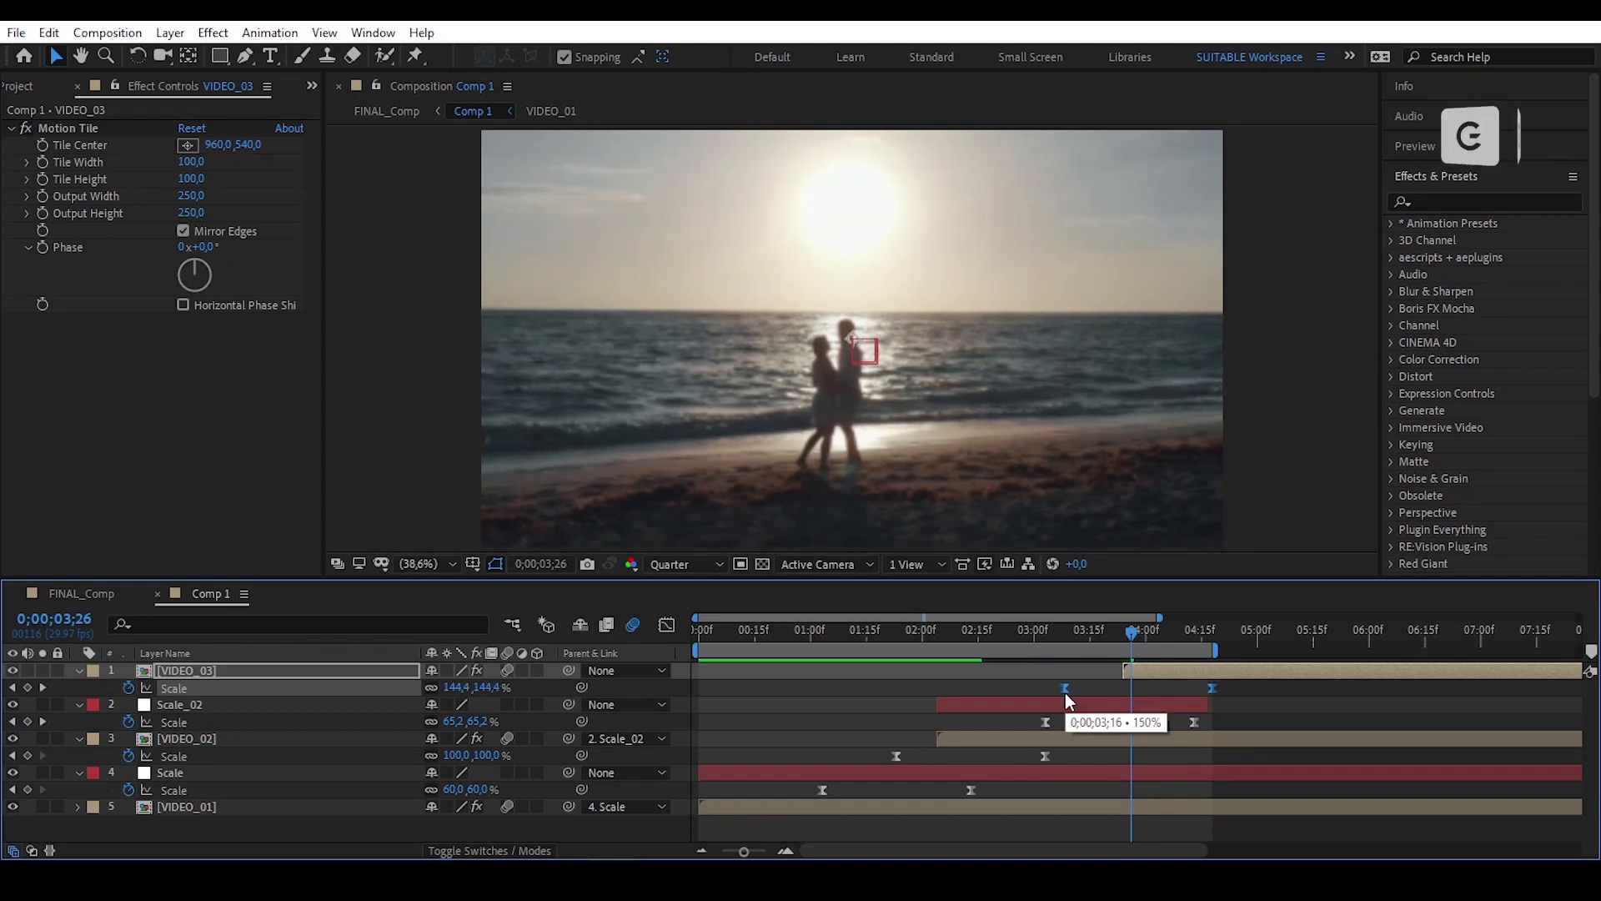
drag(1126, 629, 1064, 689)
drag(1053, 634, 1053, 686)
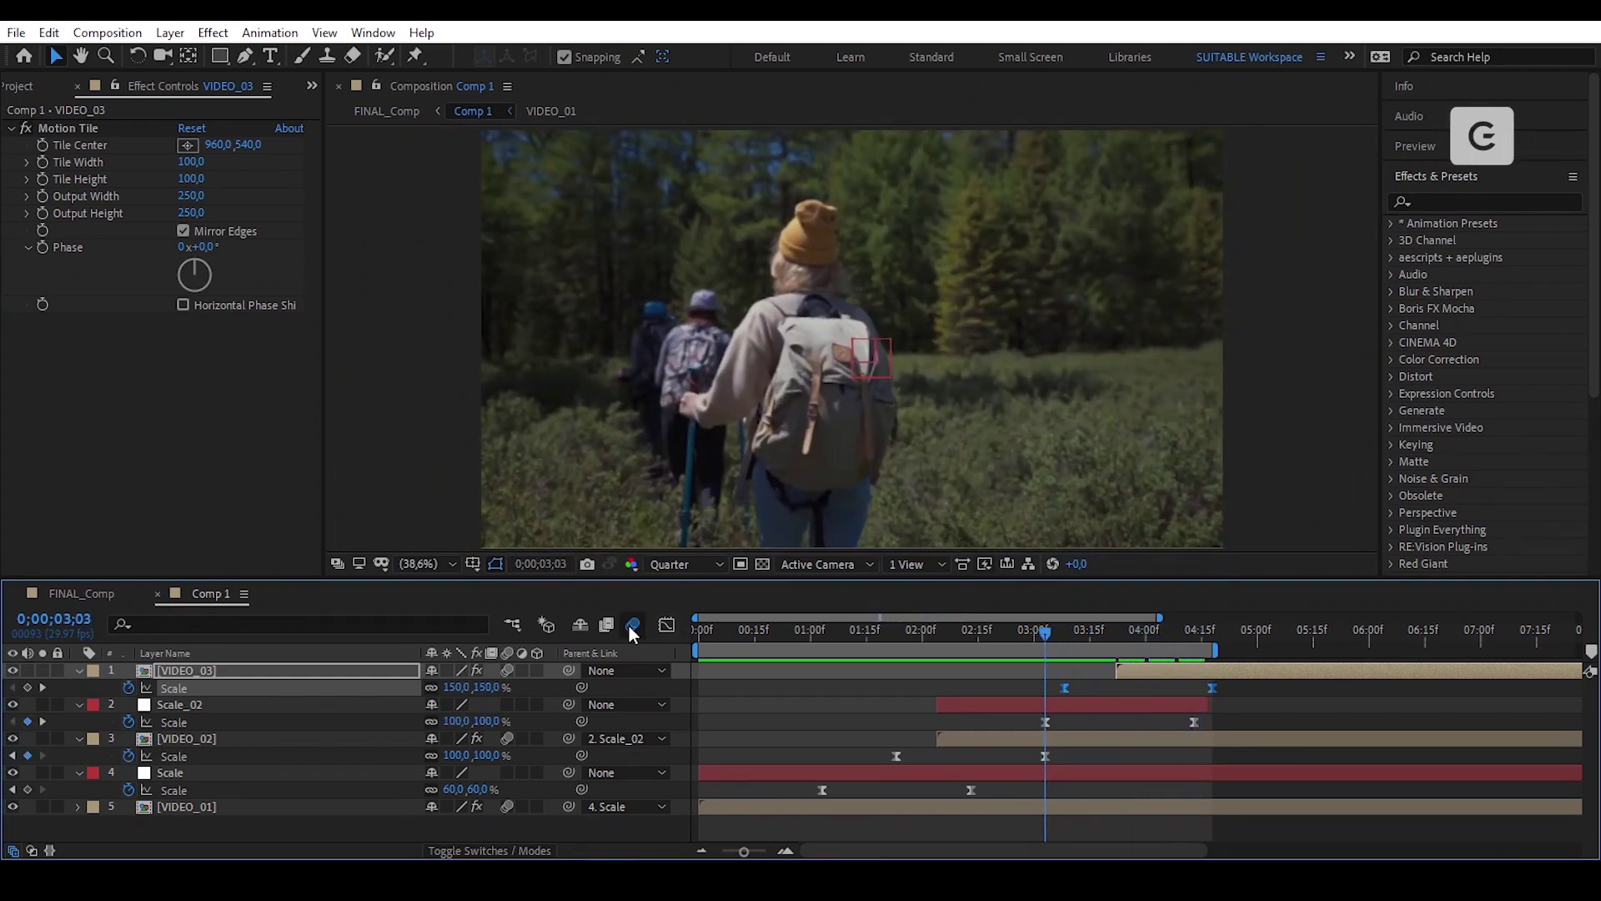
Adjust the first Scale keyframe's influence handle on VIDEO_03's speed curve.
click(666, 624)
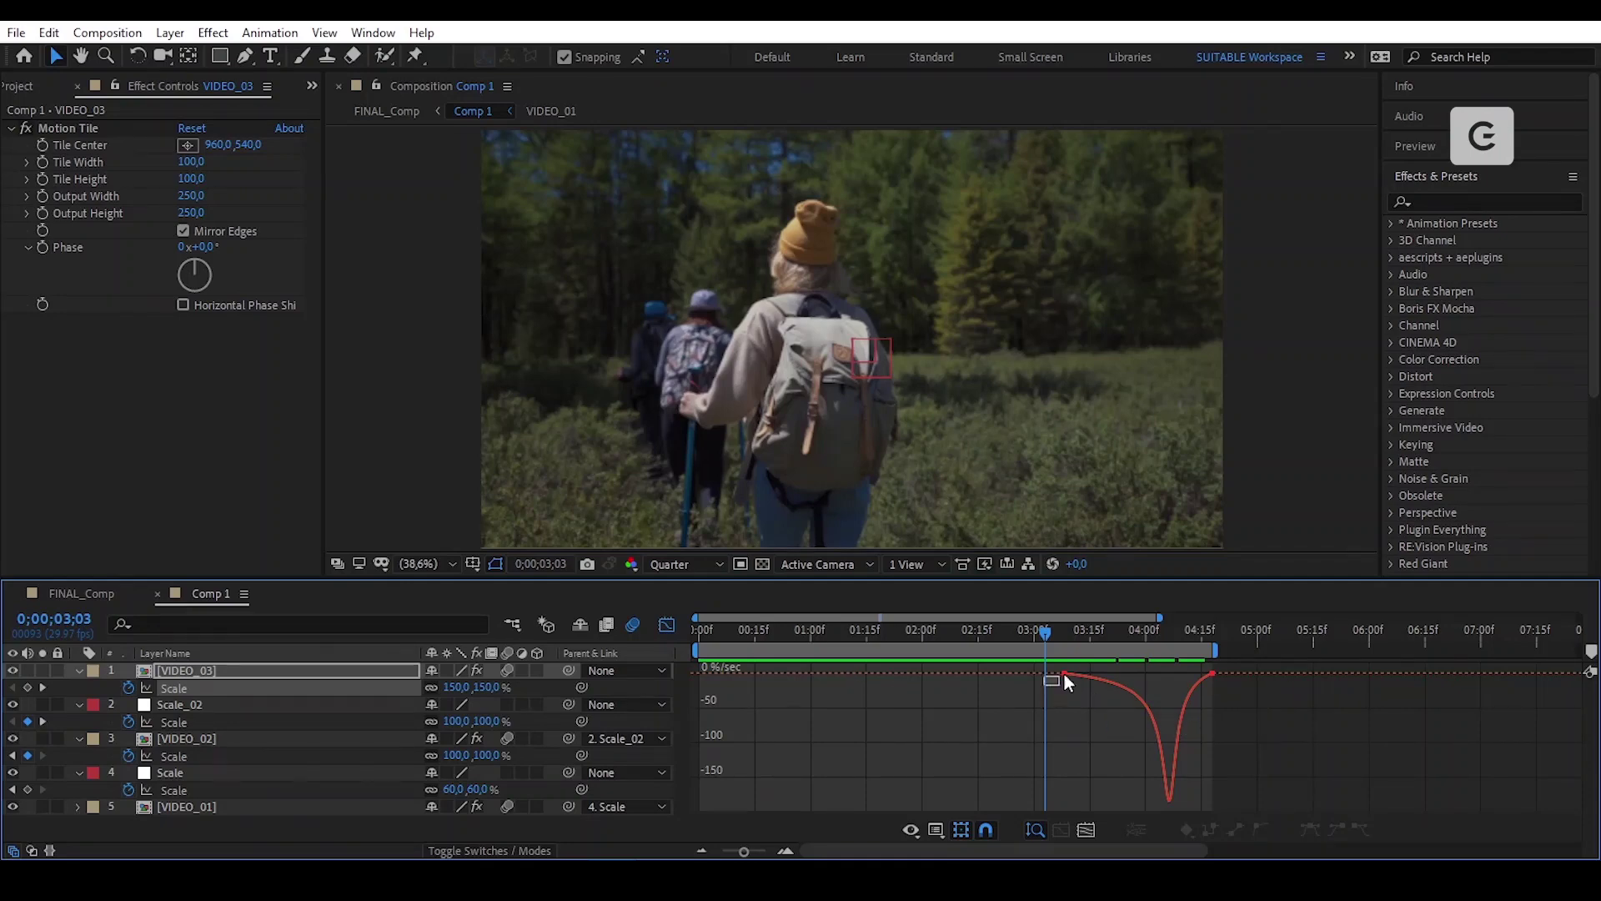
drag(1064, 677, 1105, 675)
click(666, 625)
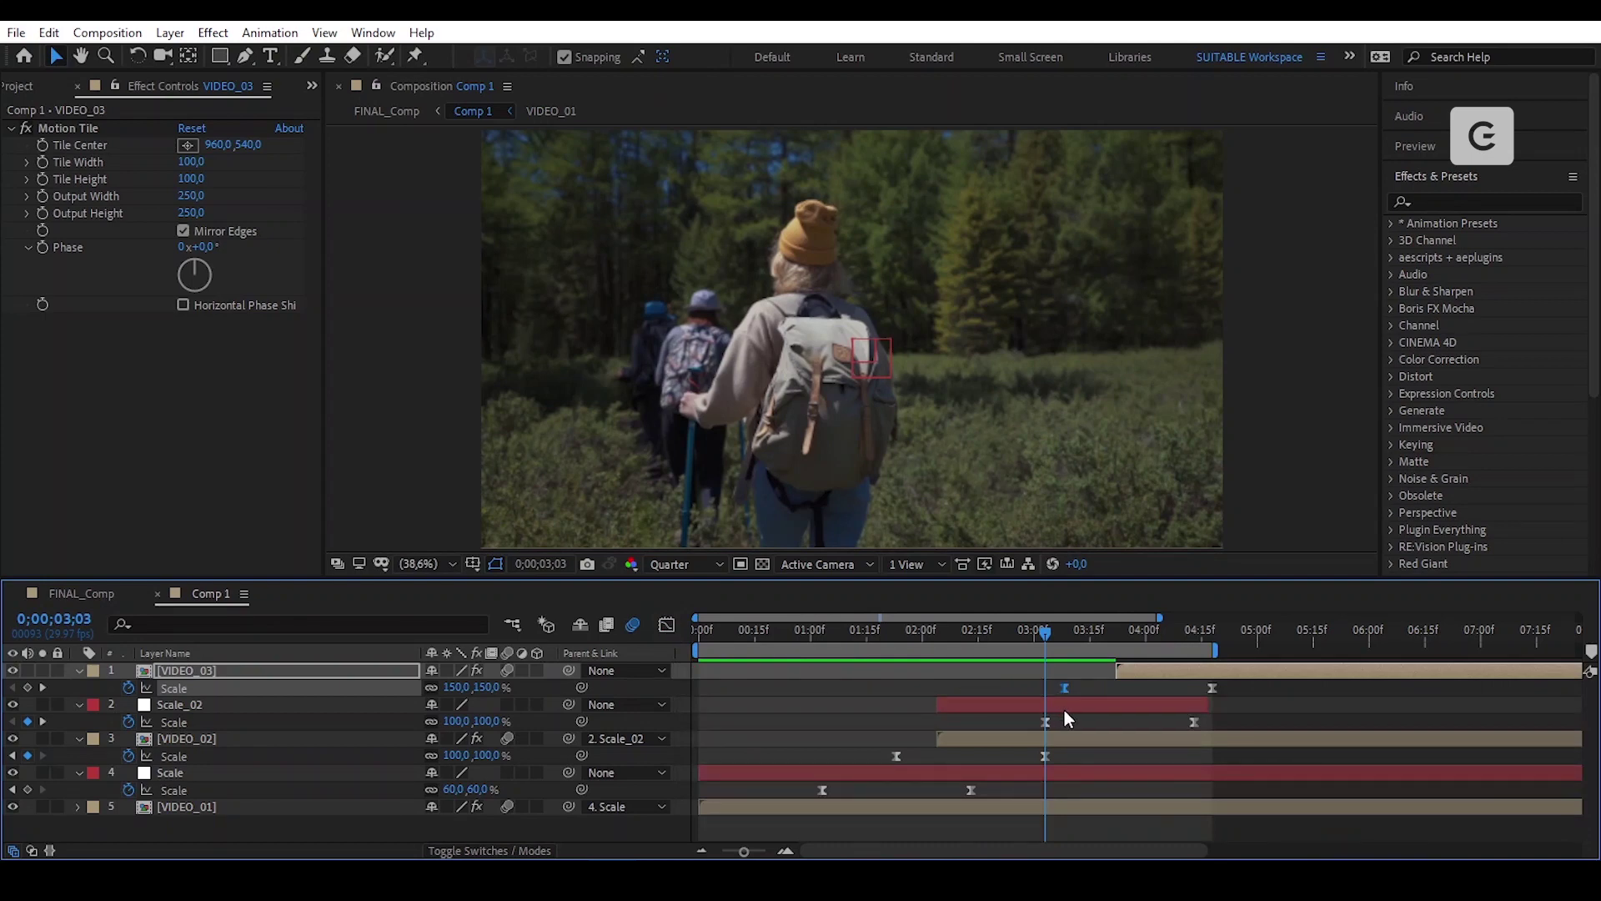
Start VIDEO_03 at about 3:19 and shift its two Scale keyframes to about 3:09 and 4:19.
click(1006, 687)
drag(1041, 637, 1058, 692)
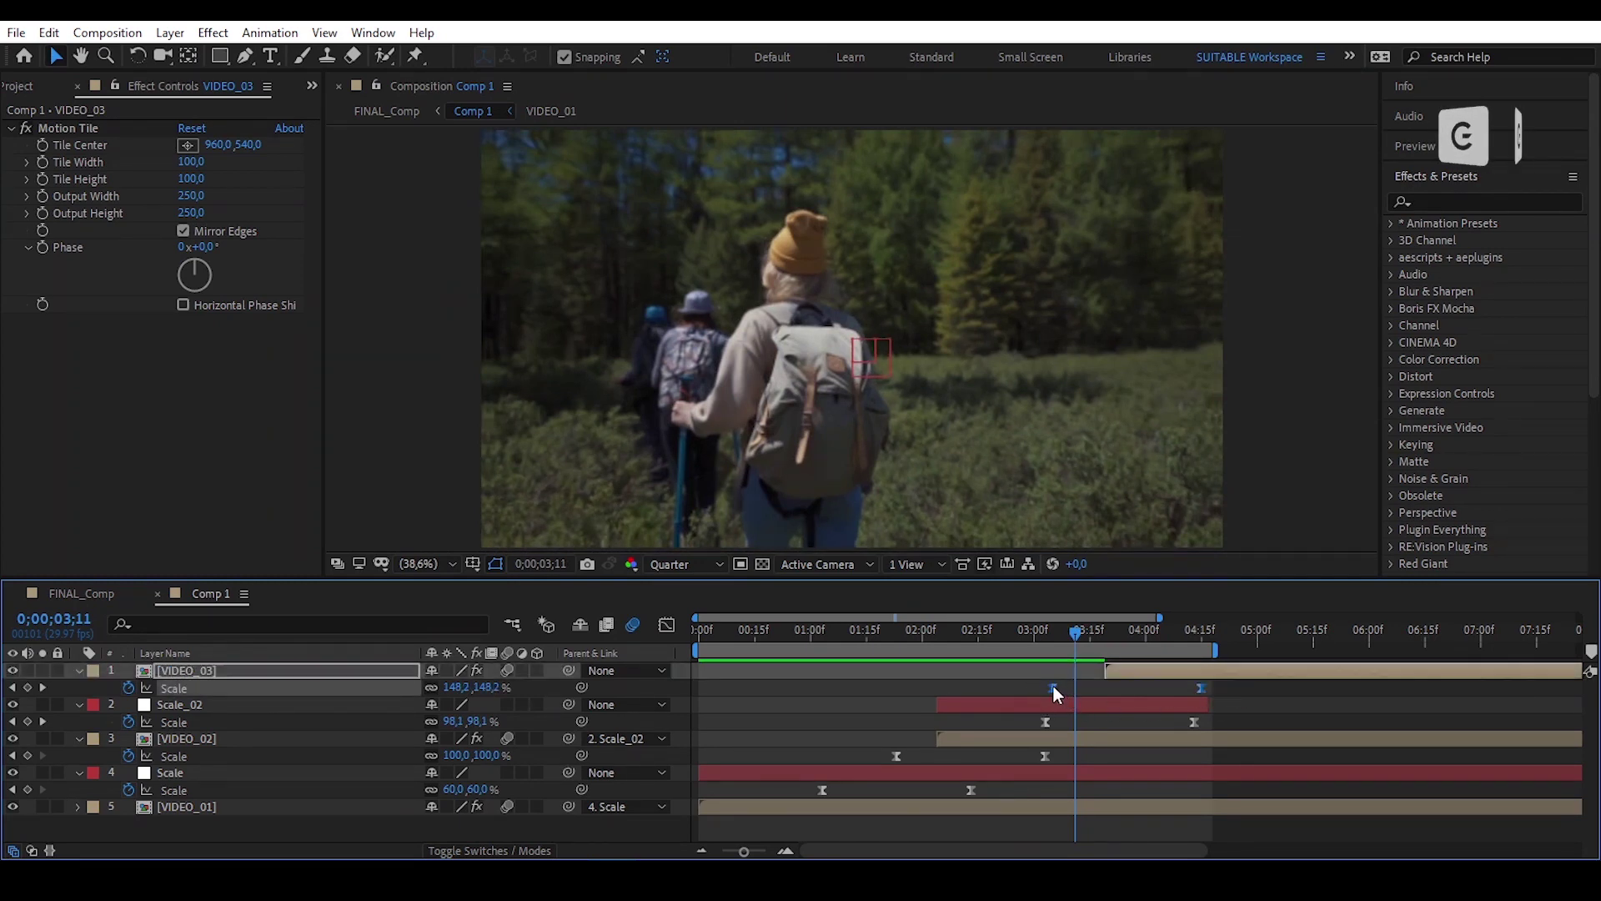
drag(1053, 686, 685, 693)
Preview the composition from the beginning and extend the work area end to about 5:17.
key(space)
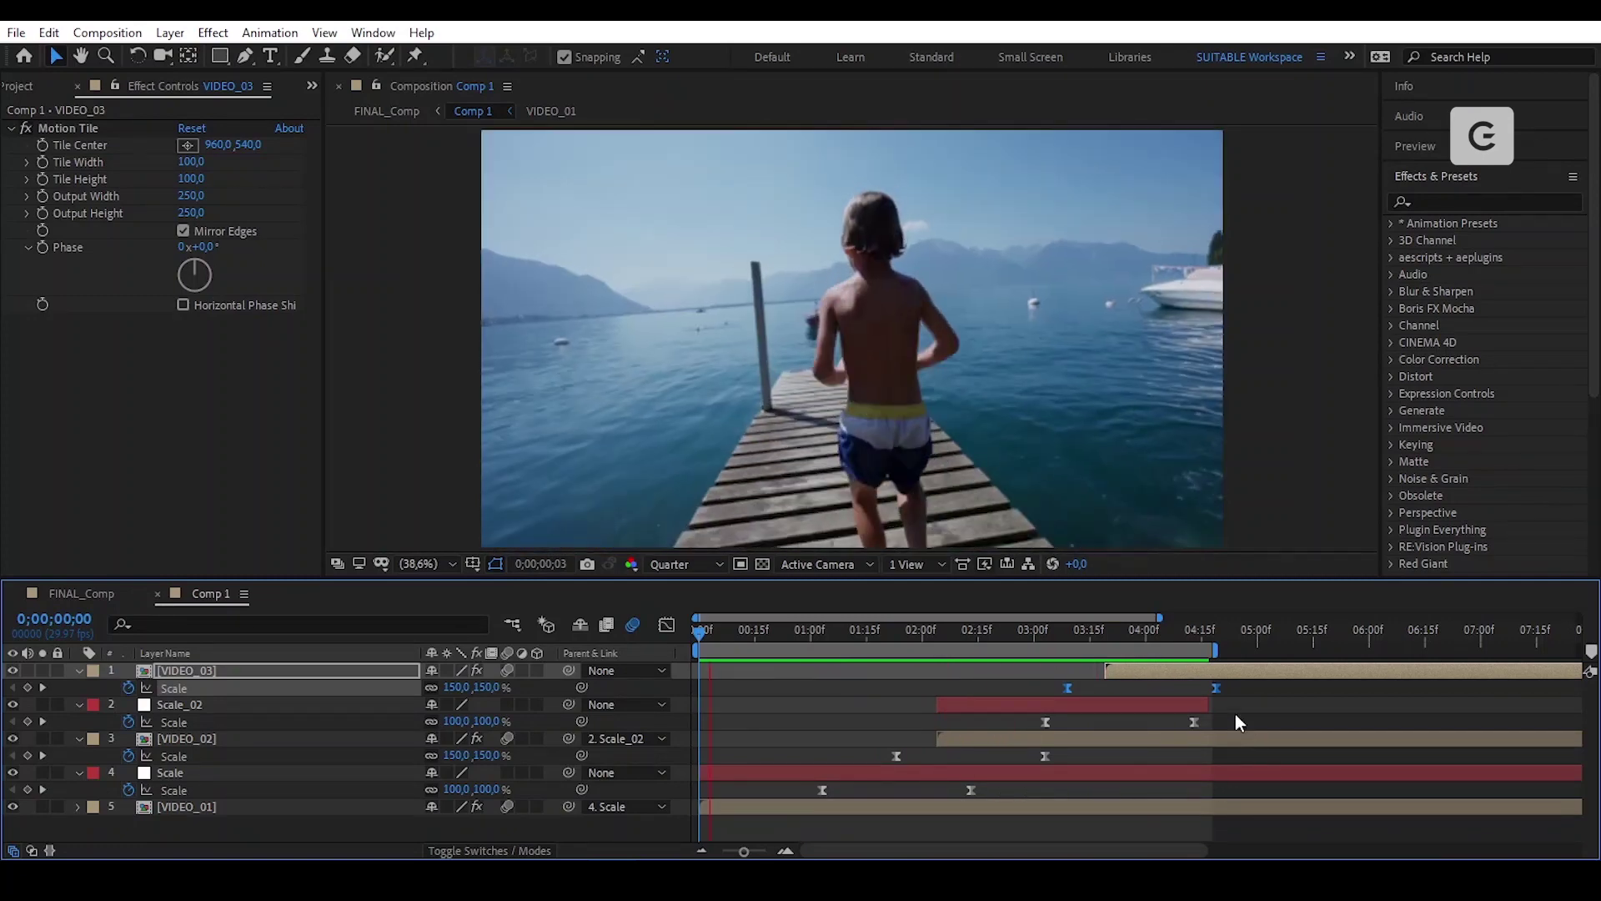
key(space)
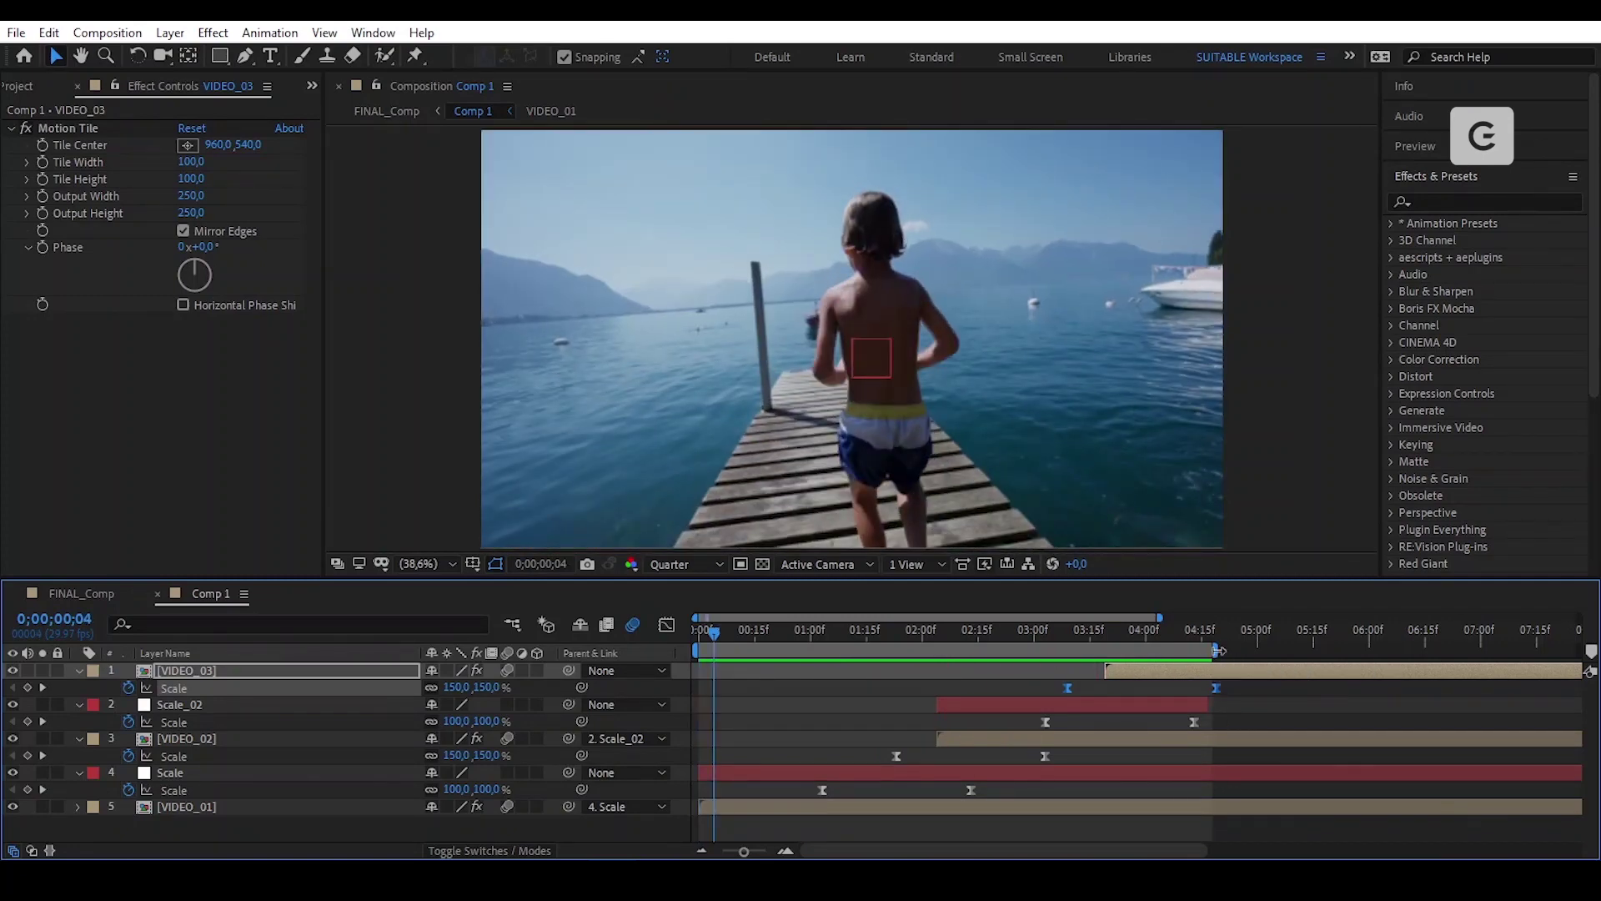
drag(1221, 654, 1326, 656)
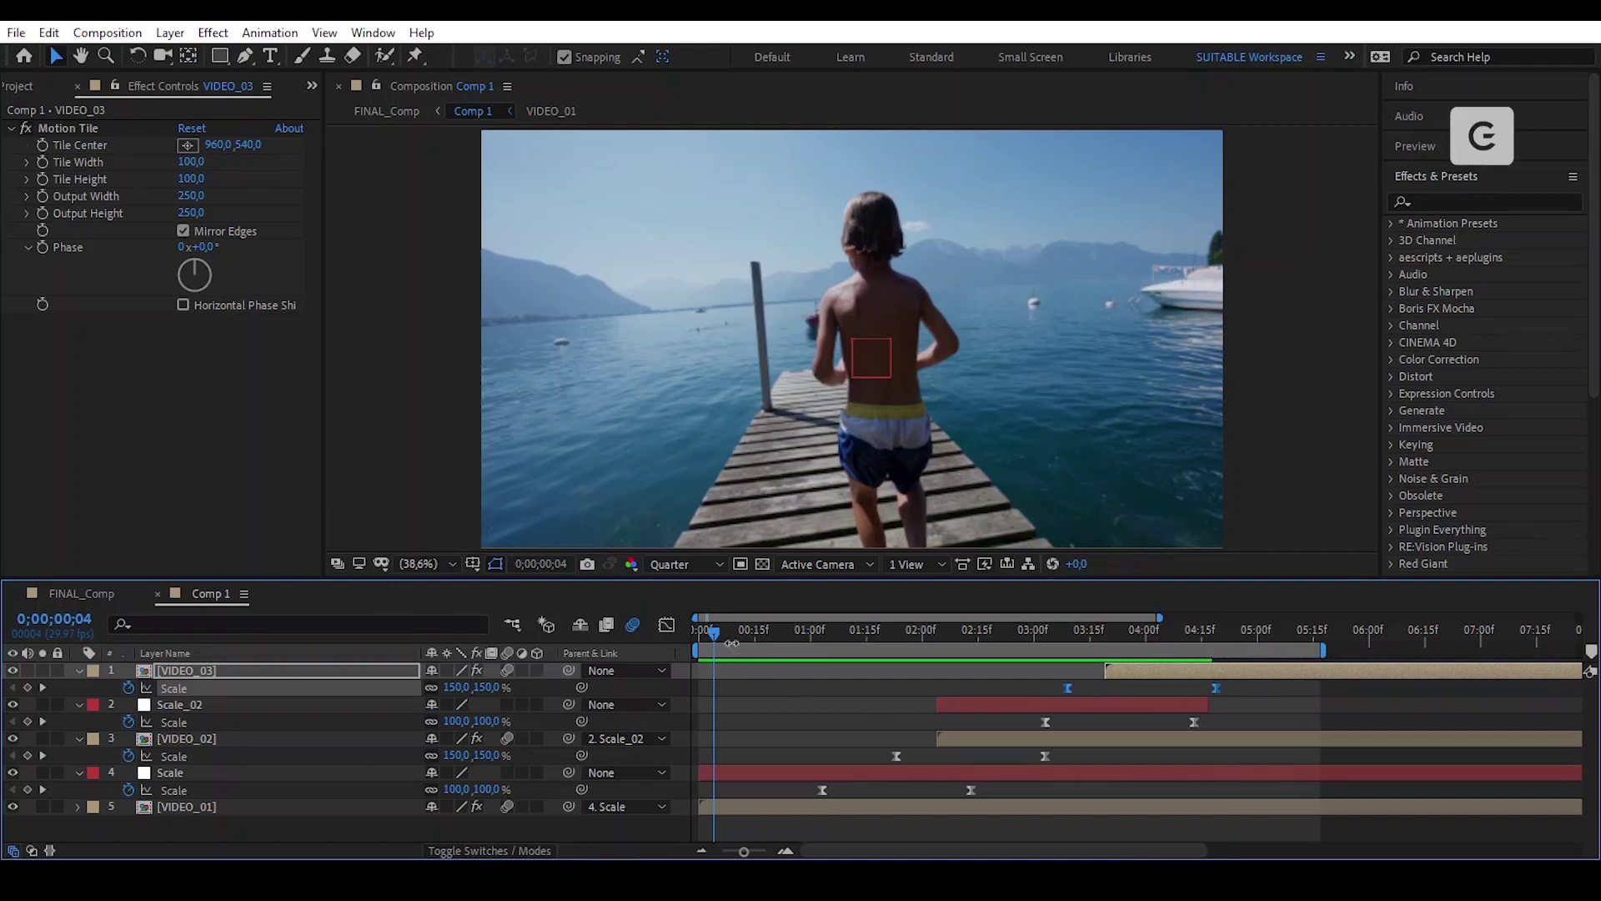
Preview the transitions in Comp 1 from the beginning to just past VIDEO_03's last Scale keyframe.
drag(714, 632, 684, 645)
key(space)
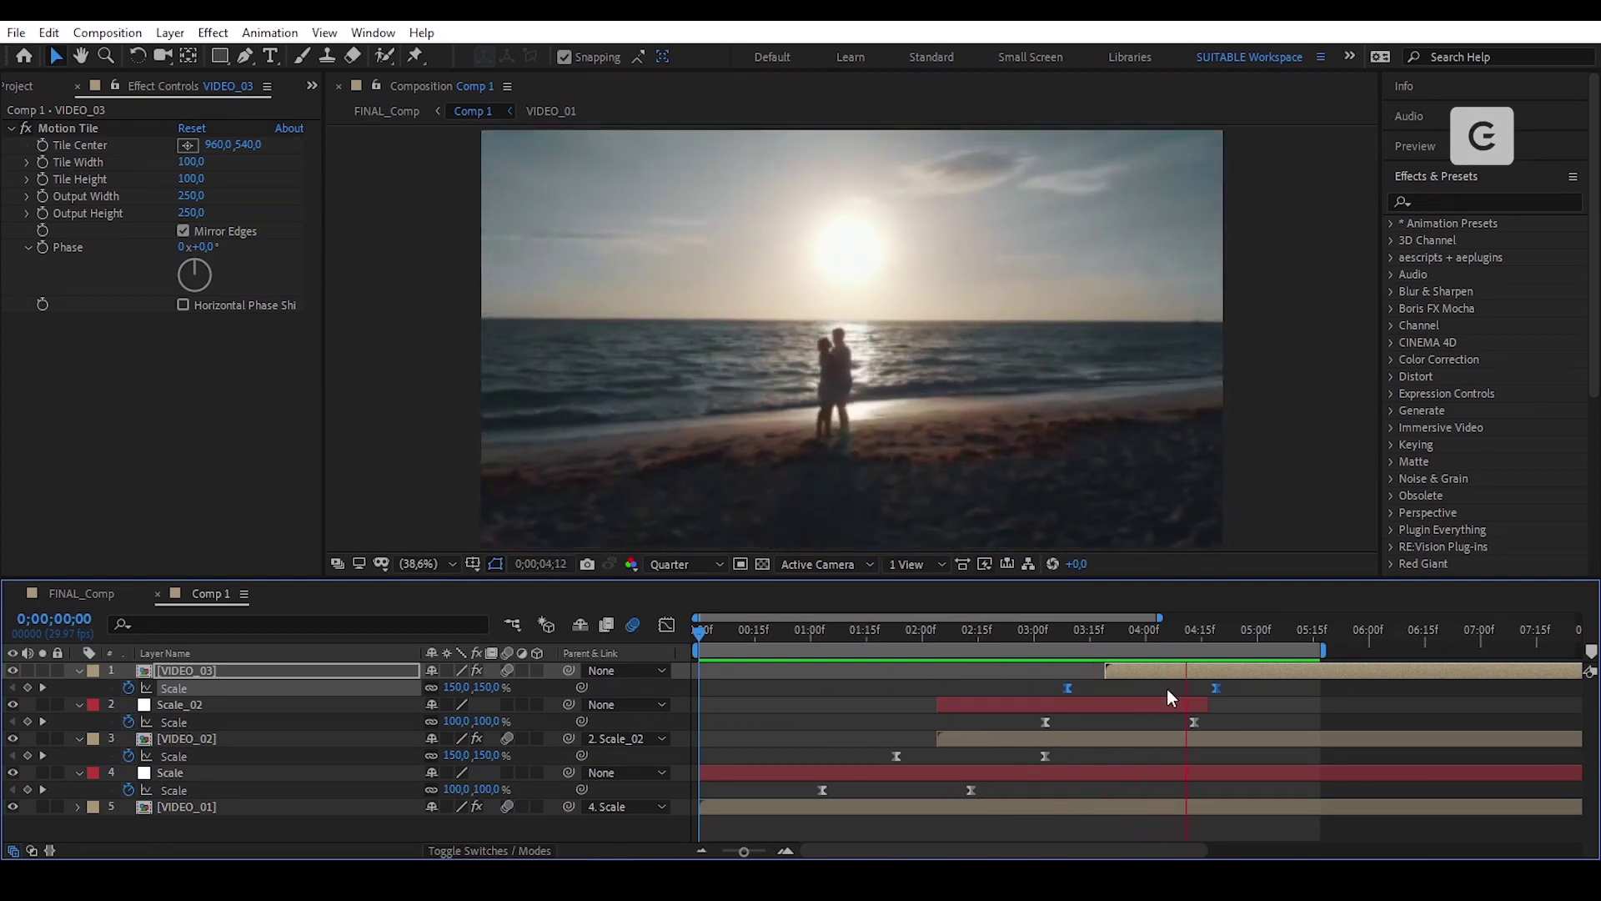
key(space)
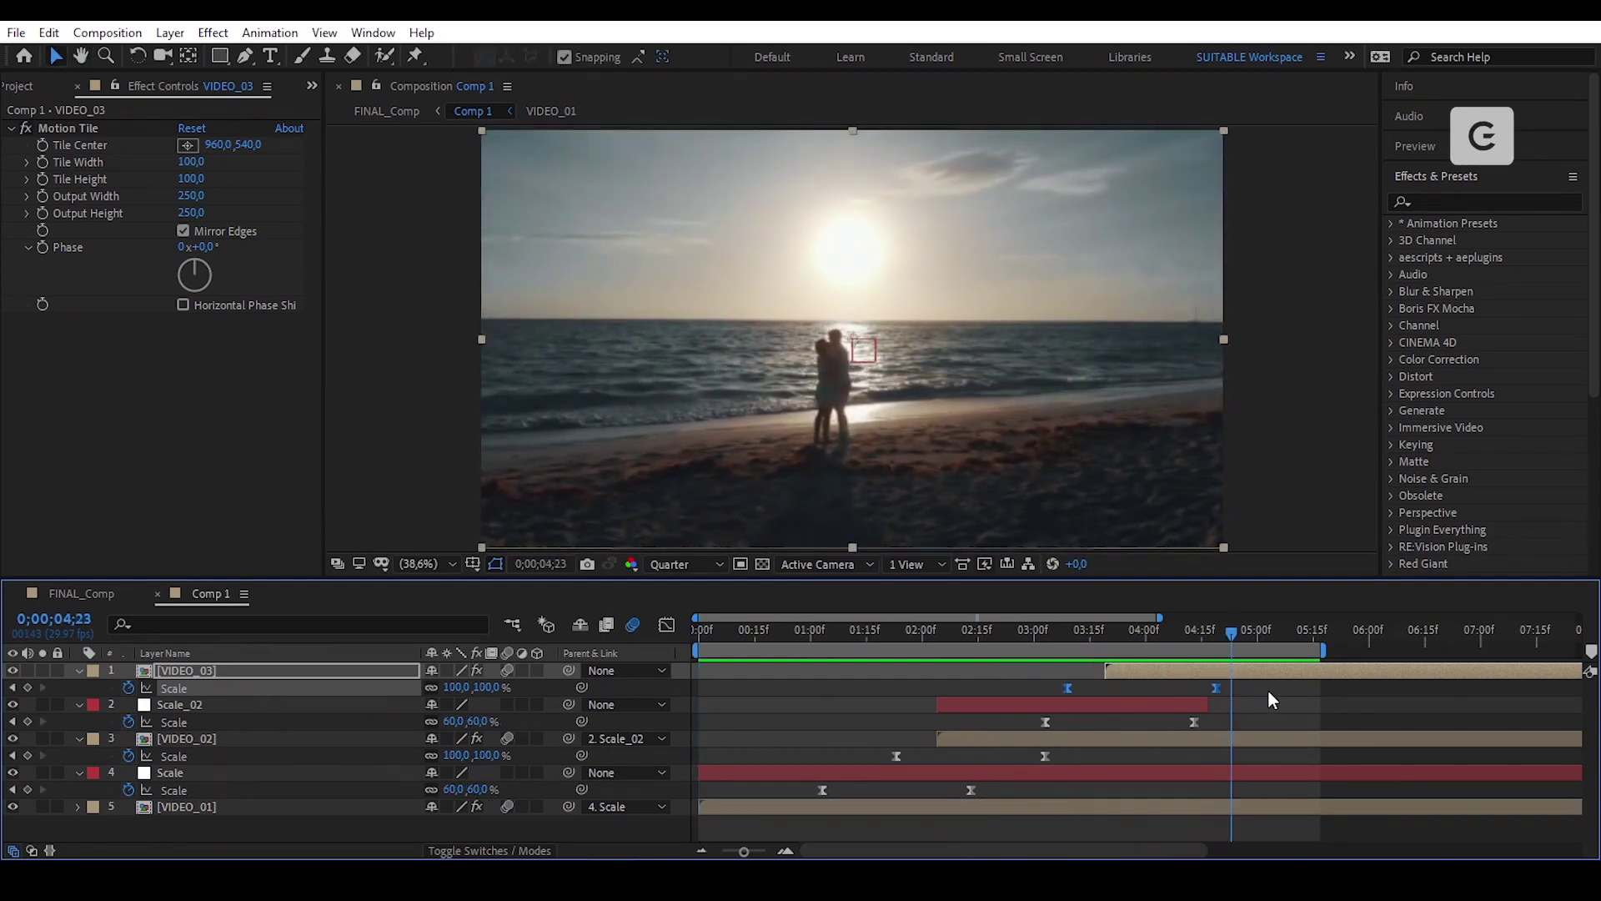
Create a null object in Comp 1 and rename it Scale_03.
click(1353, 687)
right_click(1353, 687)
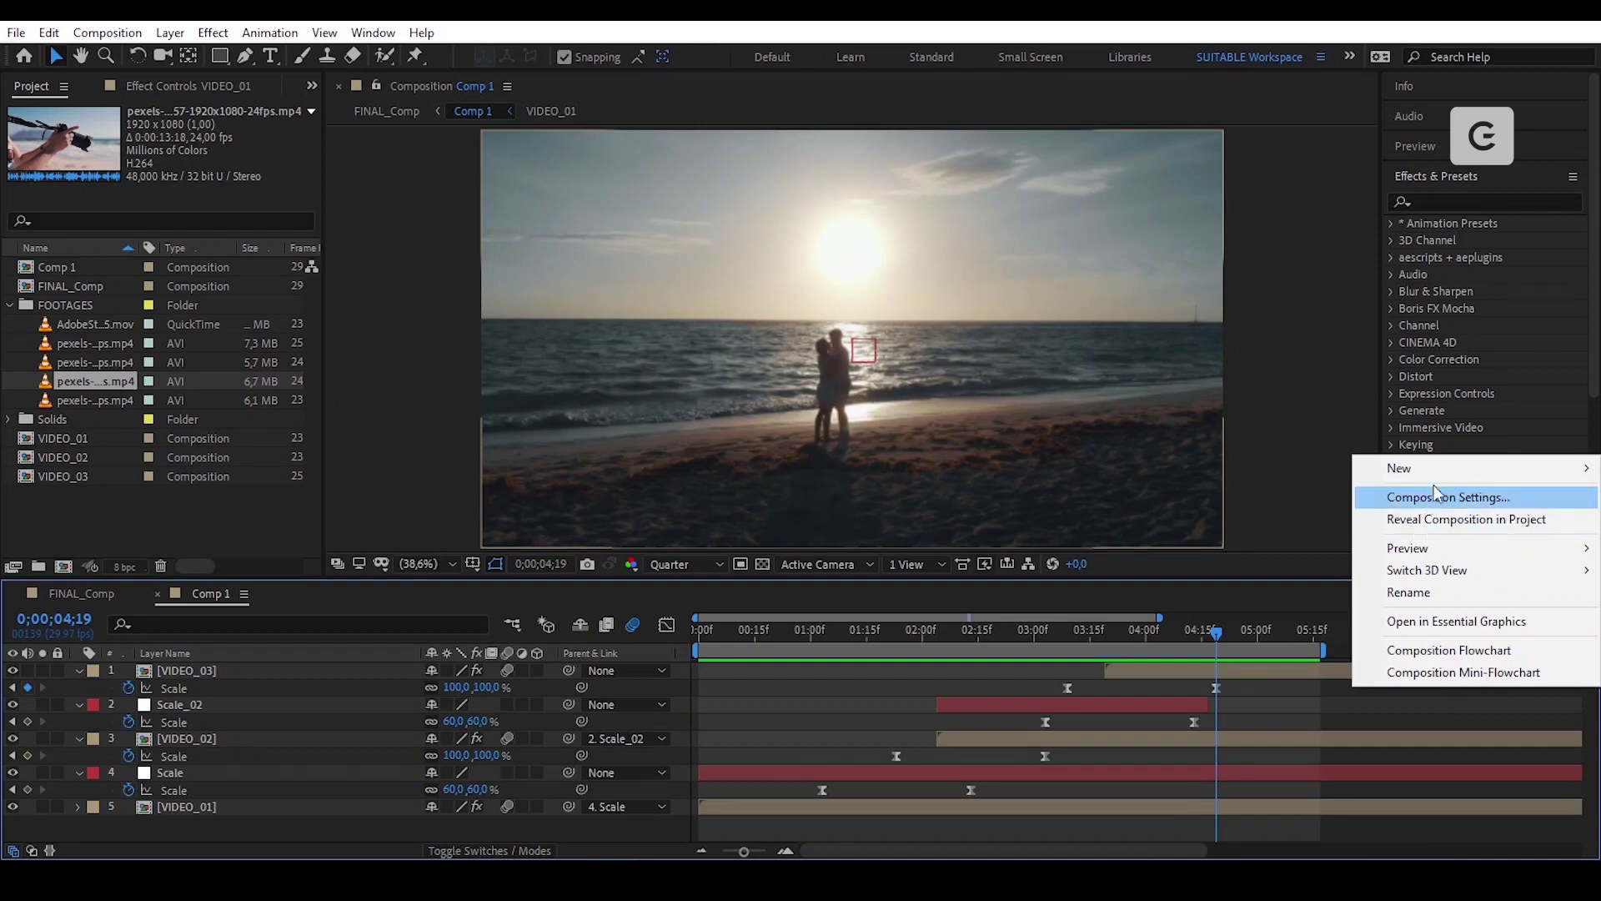
mouse_move(1447, 480)
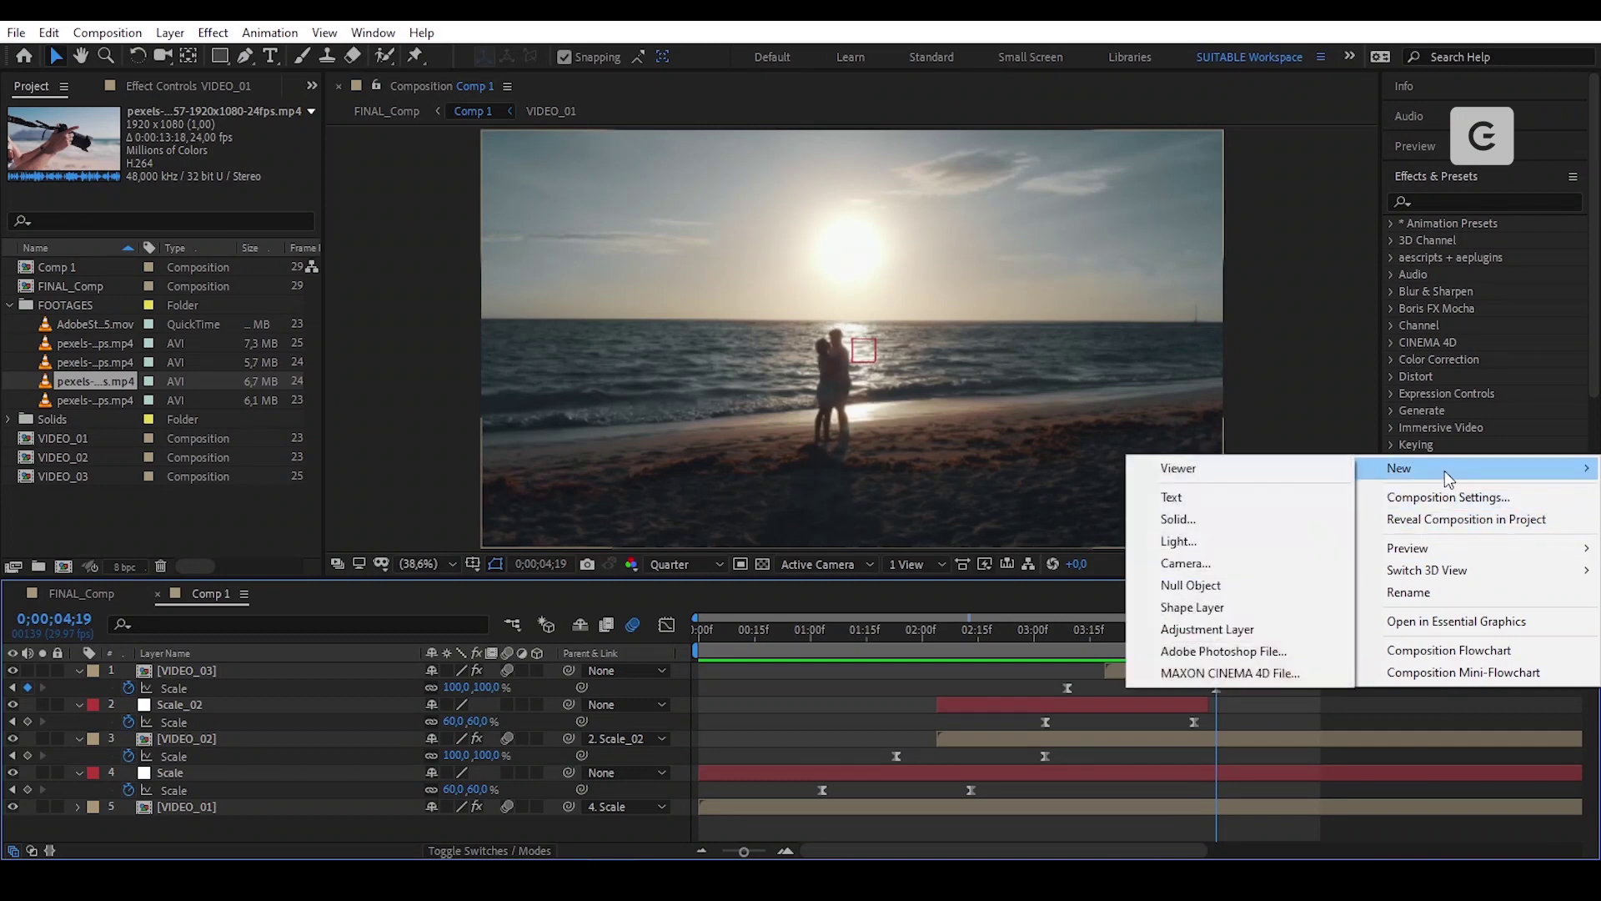
click(1214, 584)
key(Return)
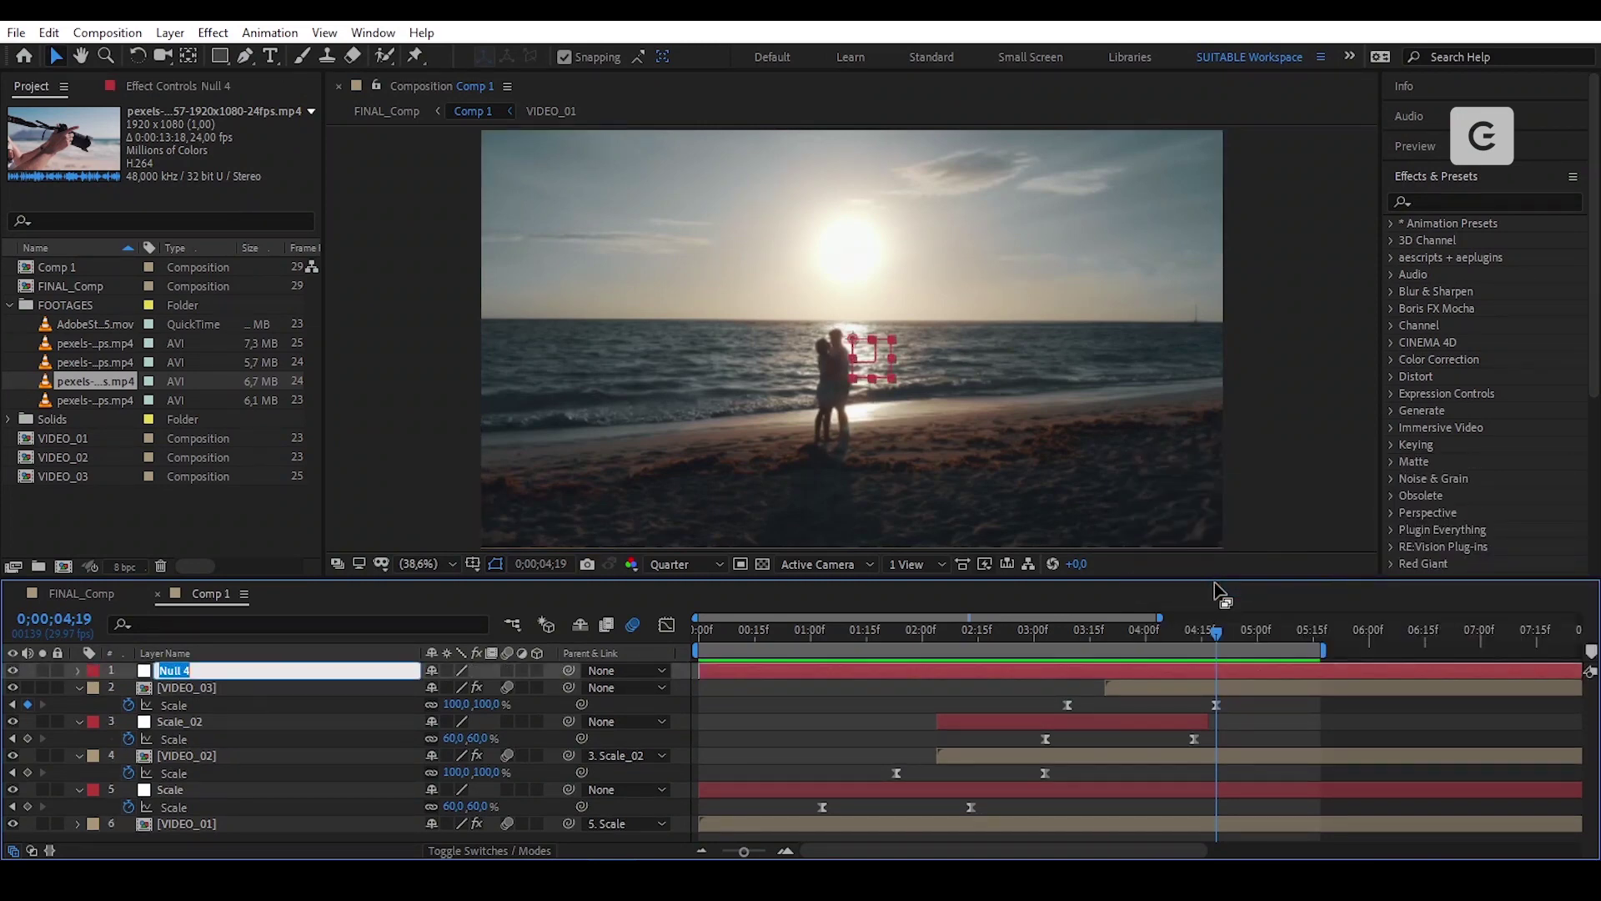
text(Scale_03)
key(Return)
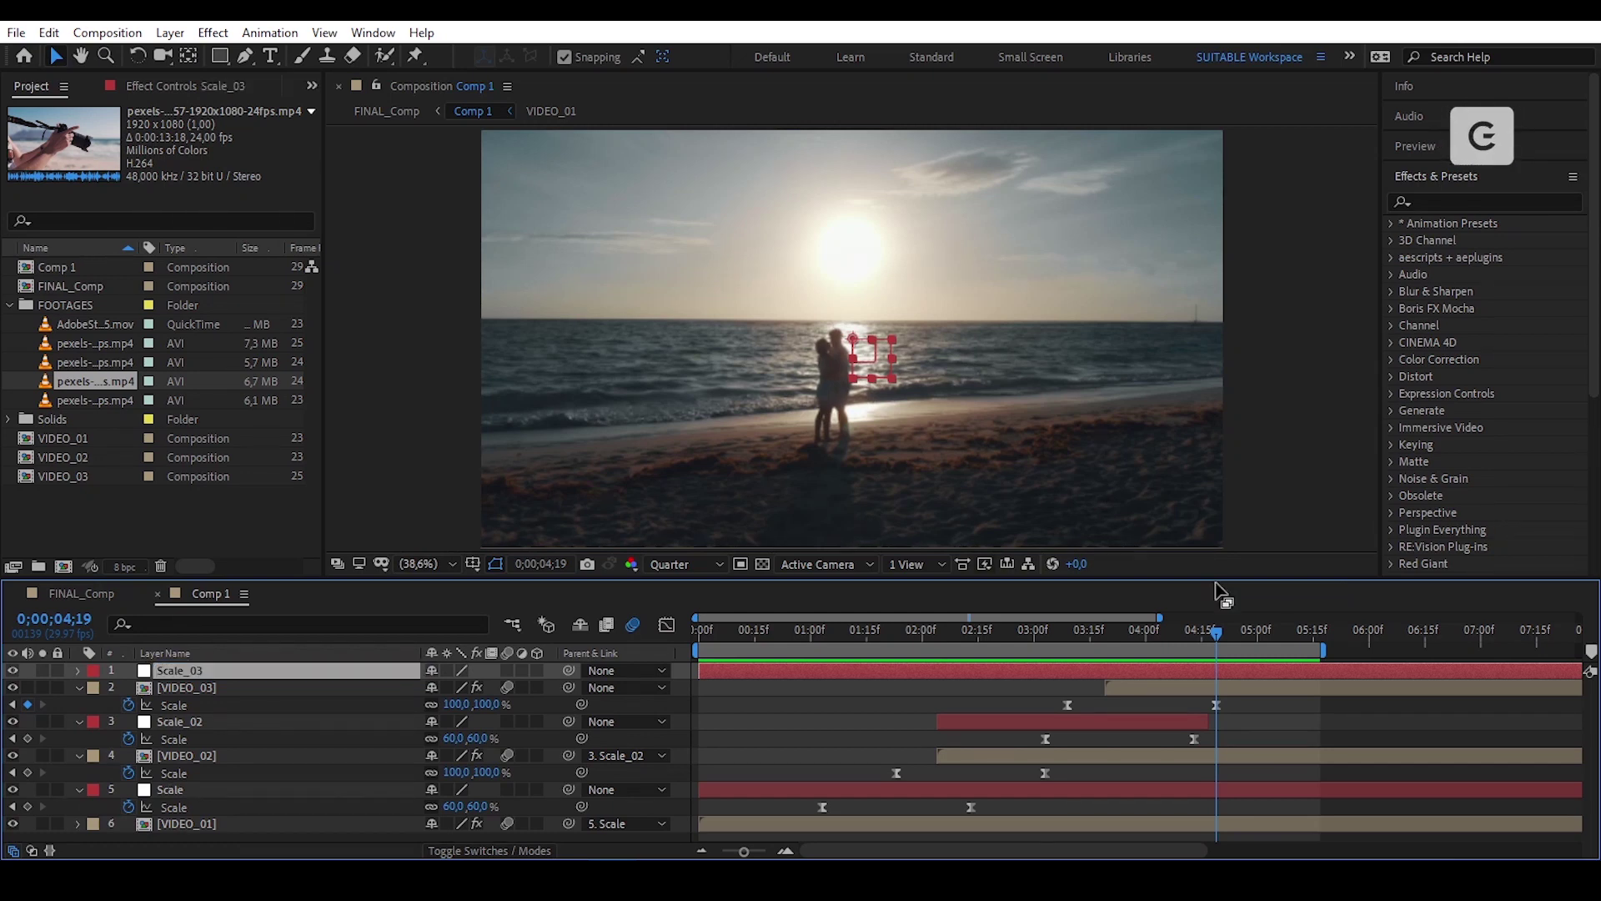
Split the Scale_03 null at 4:19, delete the second part and shift the remaining null to start with VIDEO_03 at about 3:19.
key(ctrl+shift+d)
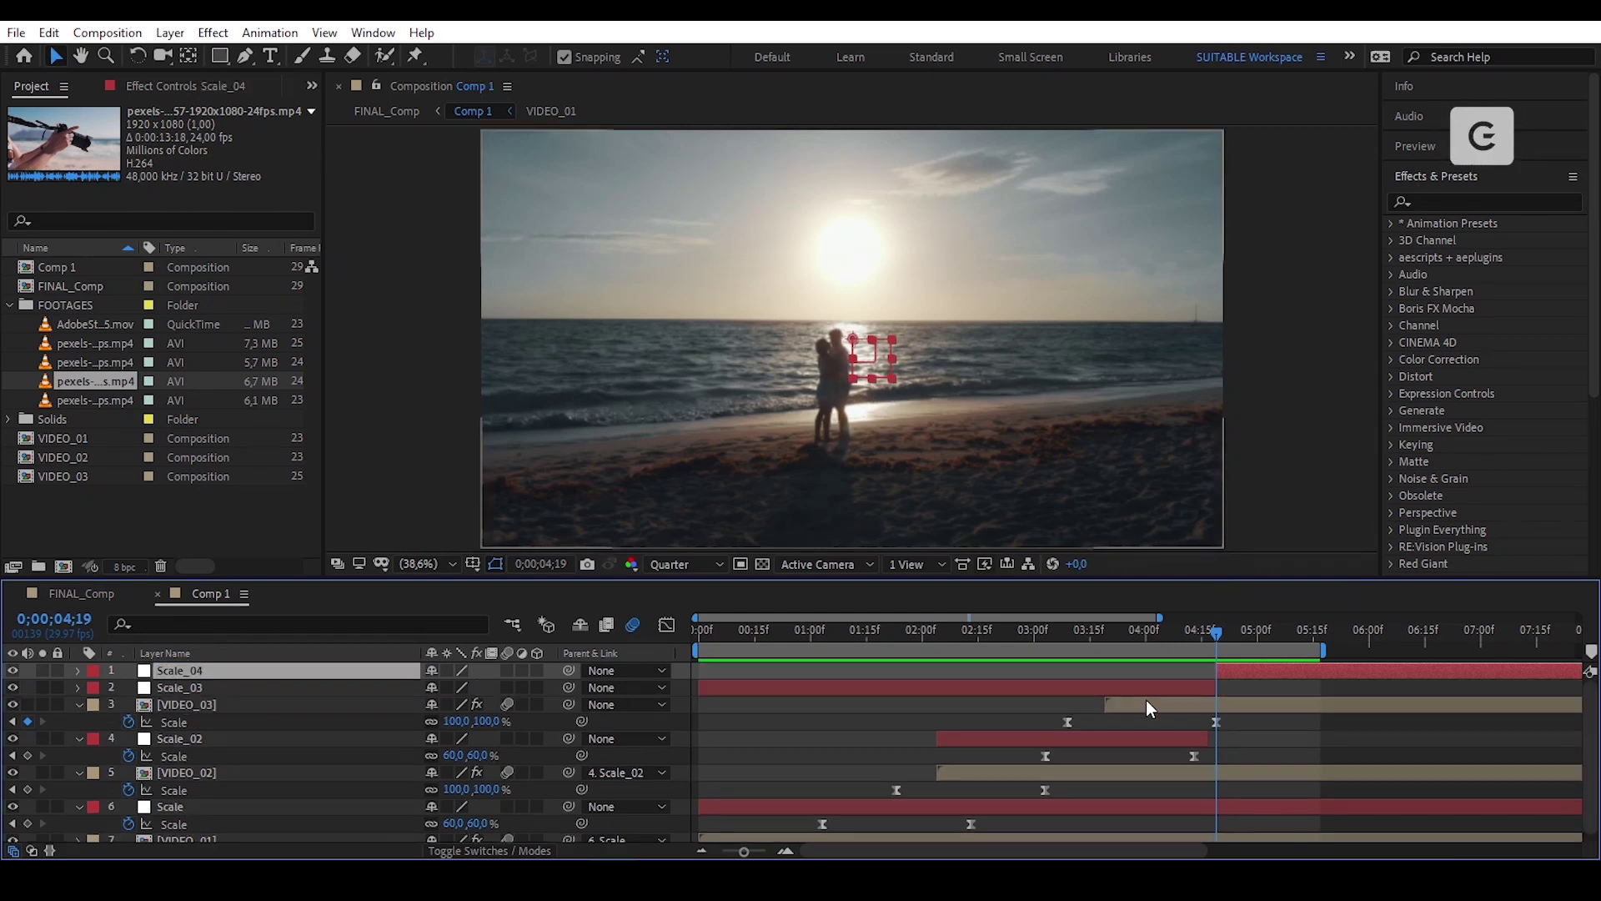
key(Delete)
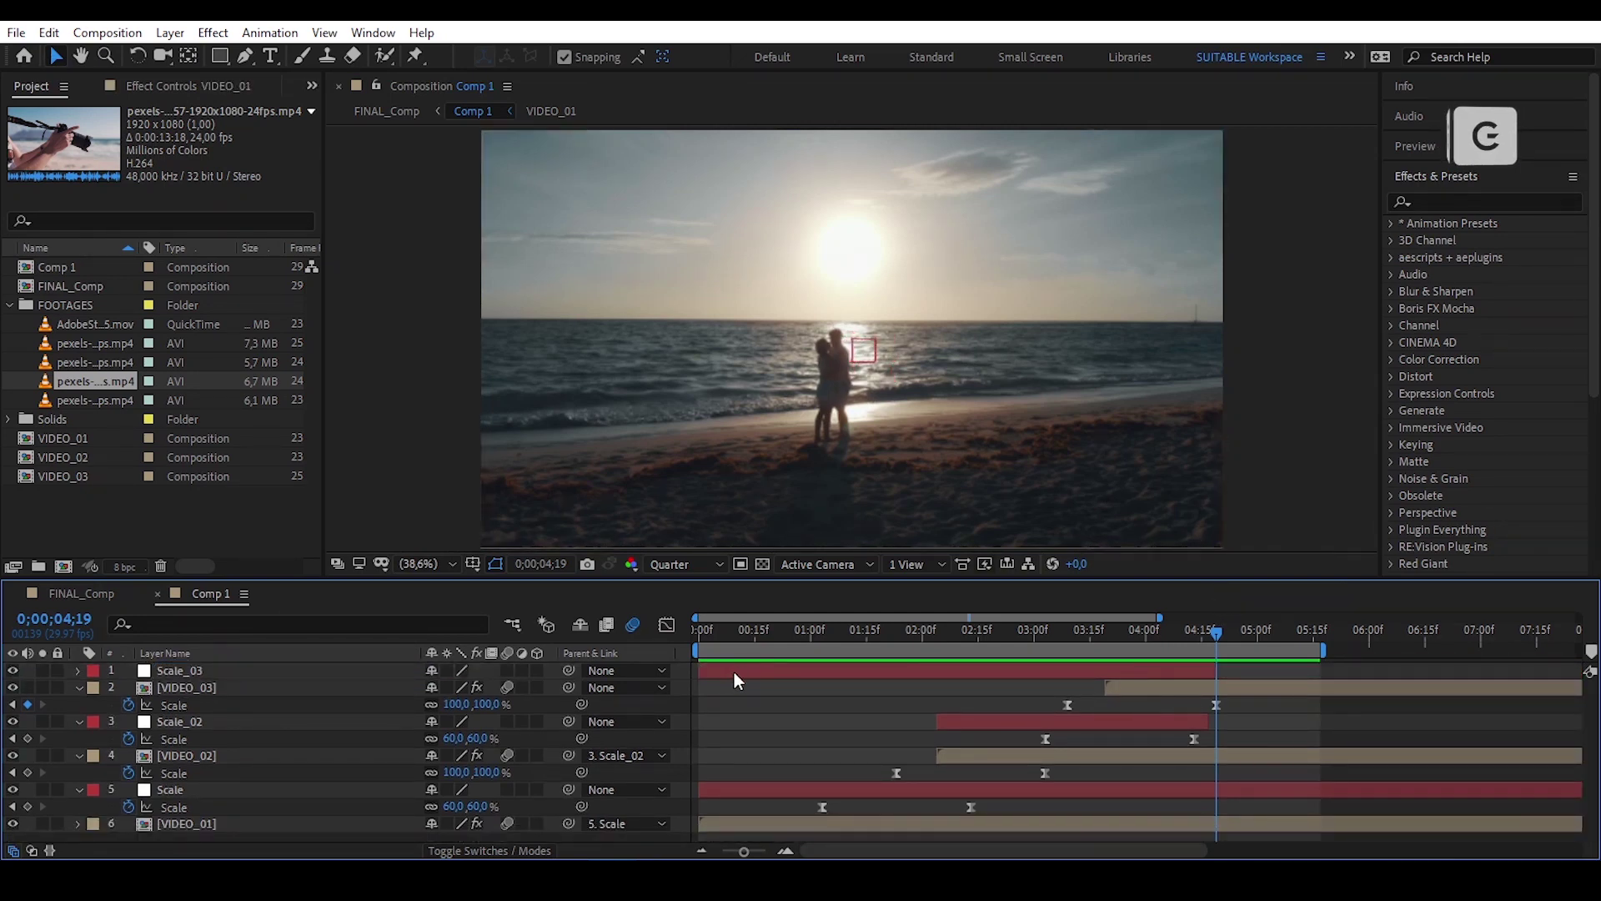
drag(734, 672, 1148, 691)
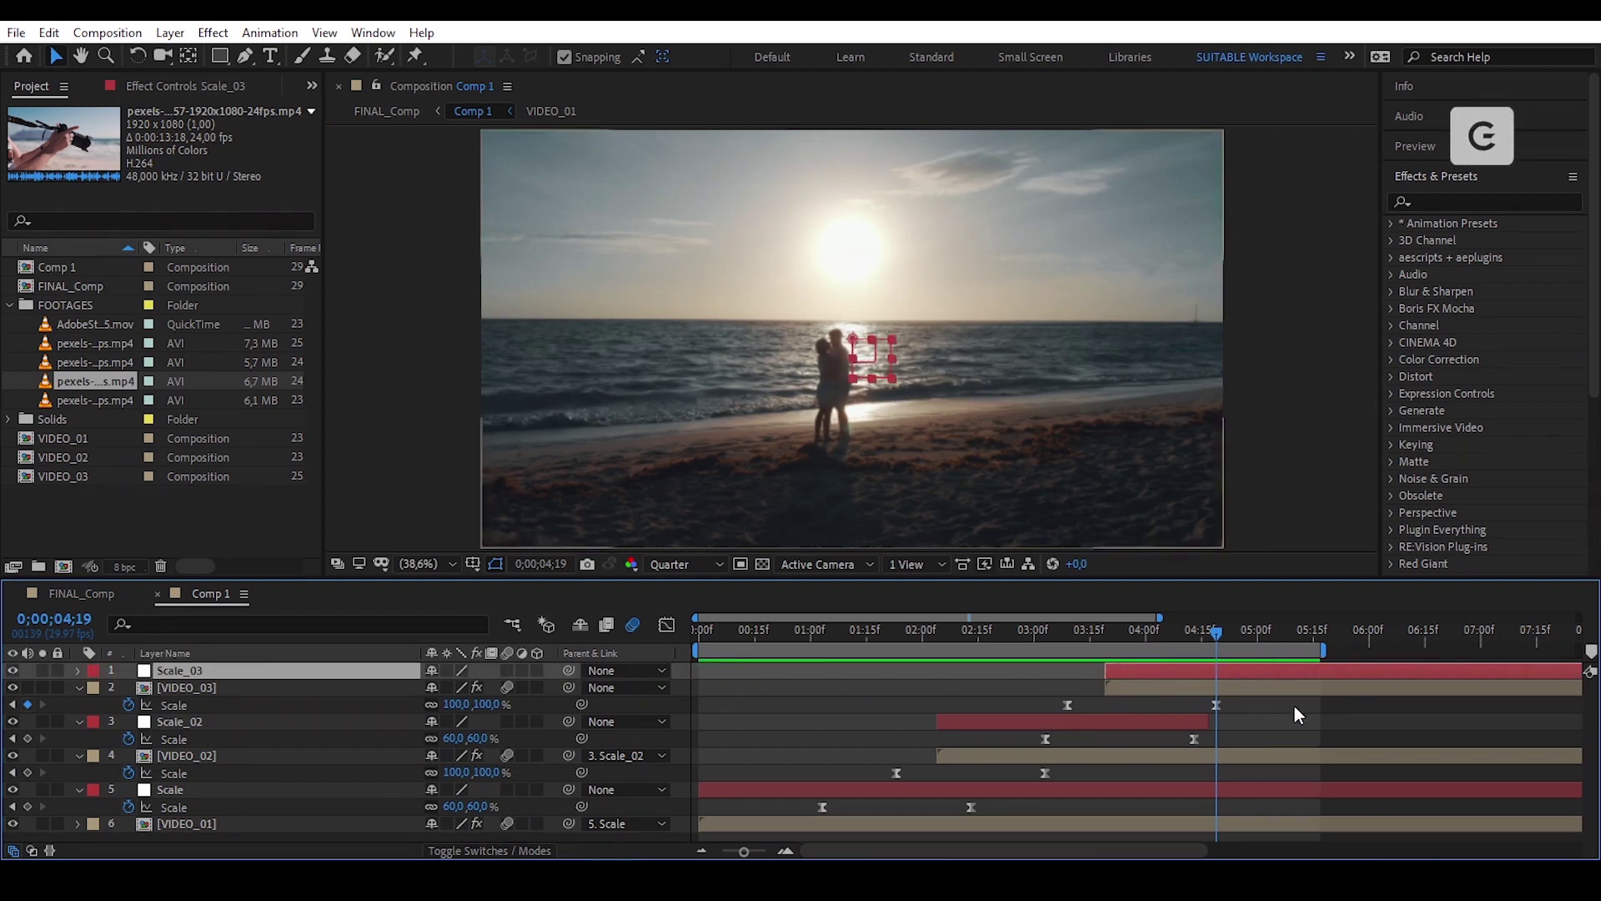
Add two Scale keyframes of 100% to the Scale_03 null, at about 3:09 and 4:19.
key(s)
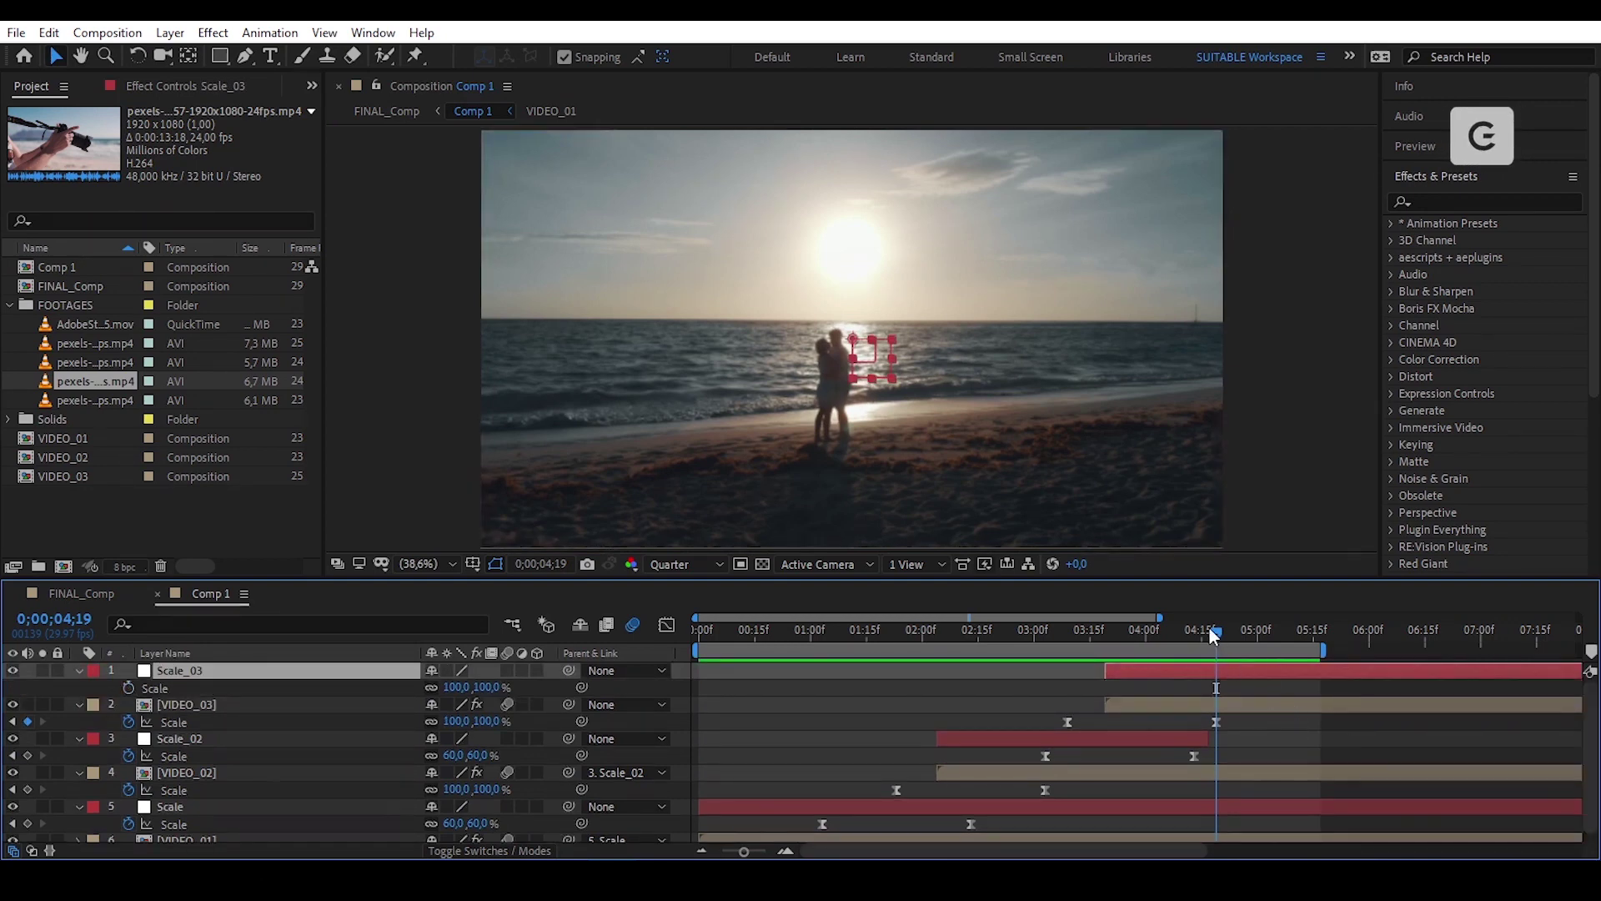
drag(1194, 639, 1211, 694)
click(128, 687)
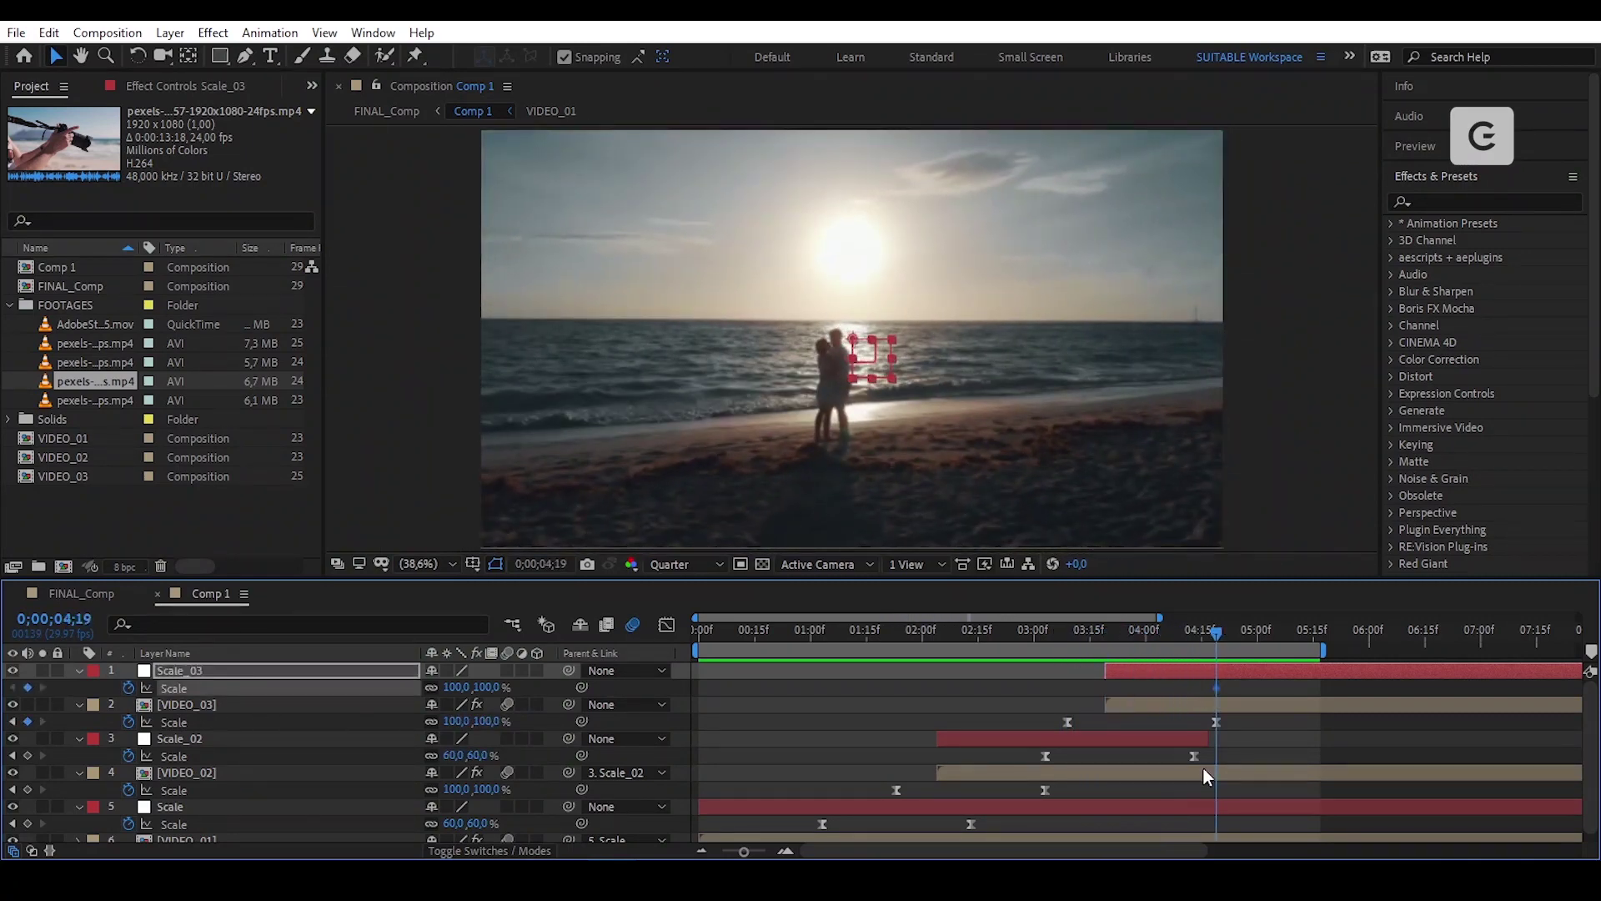
drag(1215, 694, 1068, 715)
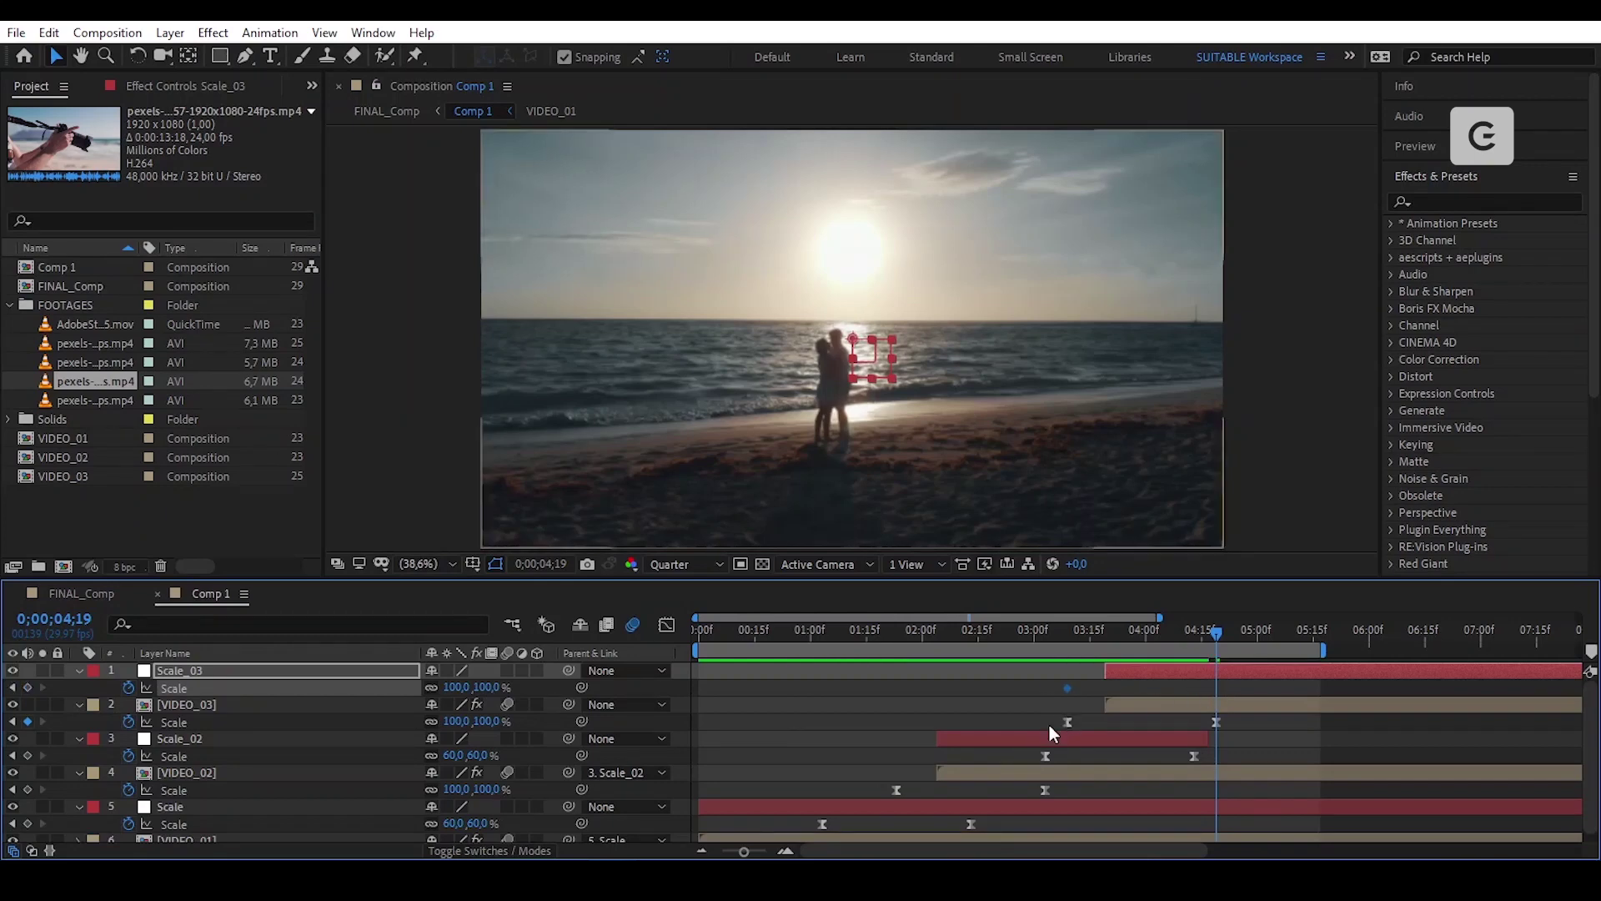
click(28, 687)
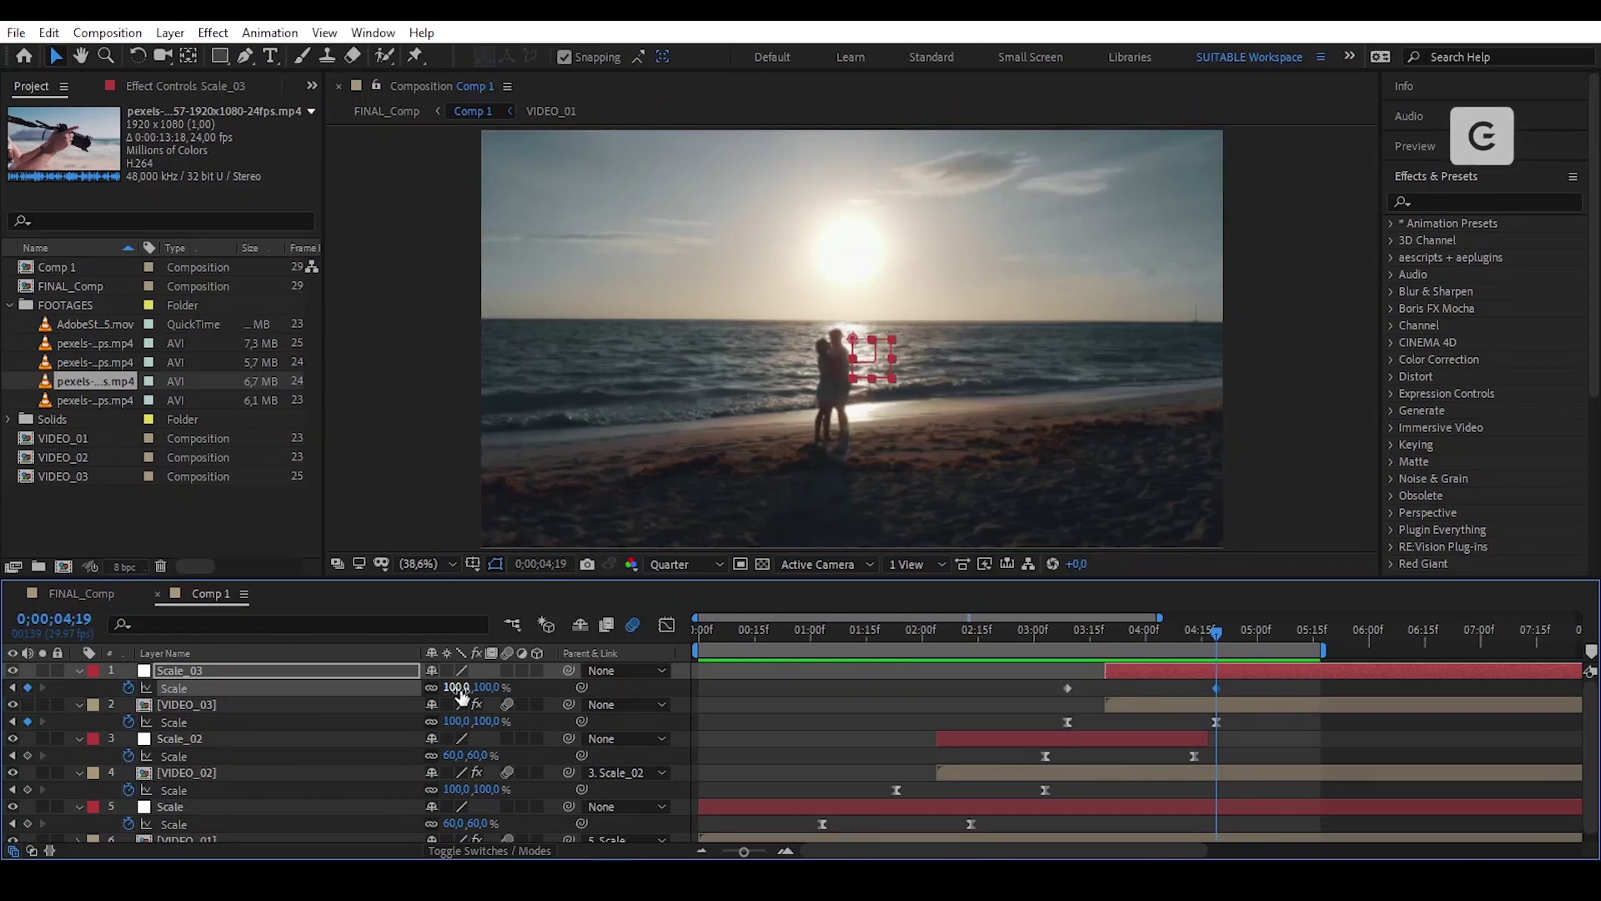
Shift the Scale_03 null with its keyframes to start at about 3:29 and parent VIDEO_03 to it.
drag(1128, 670, 1168, 680)
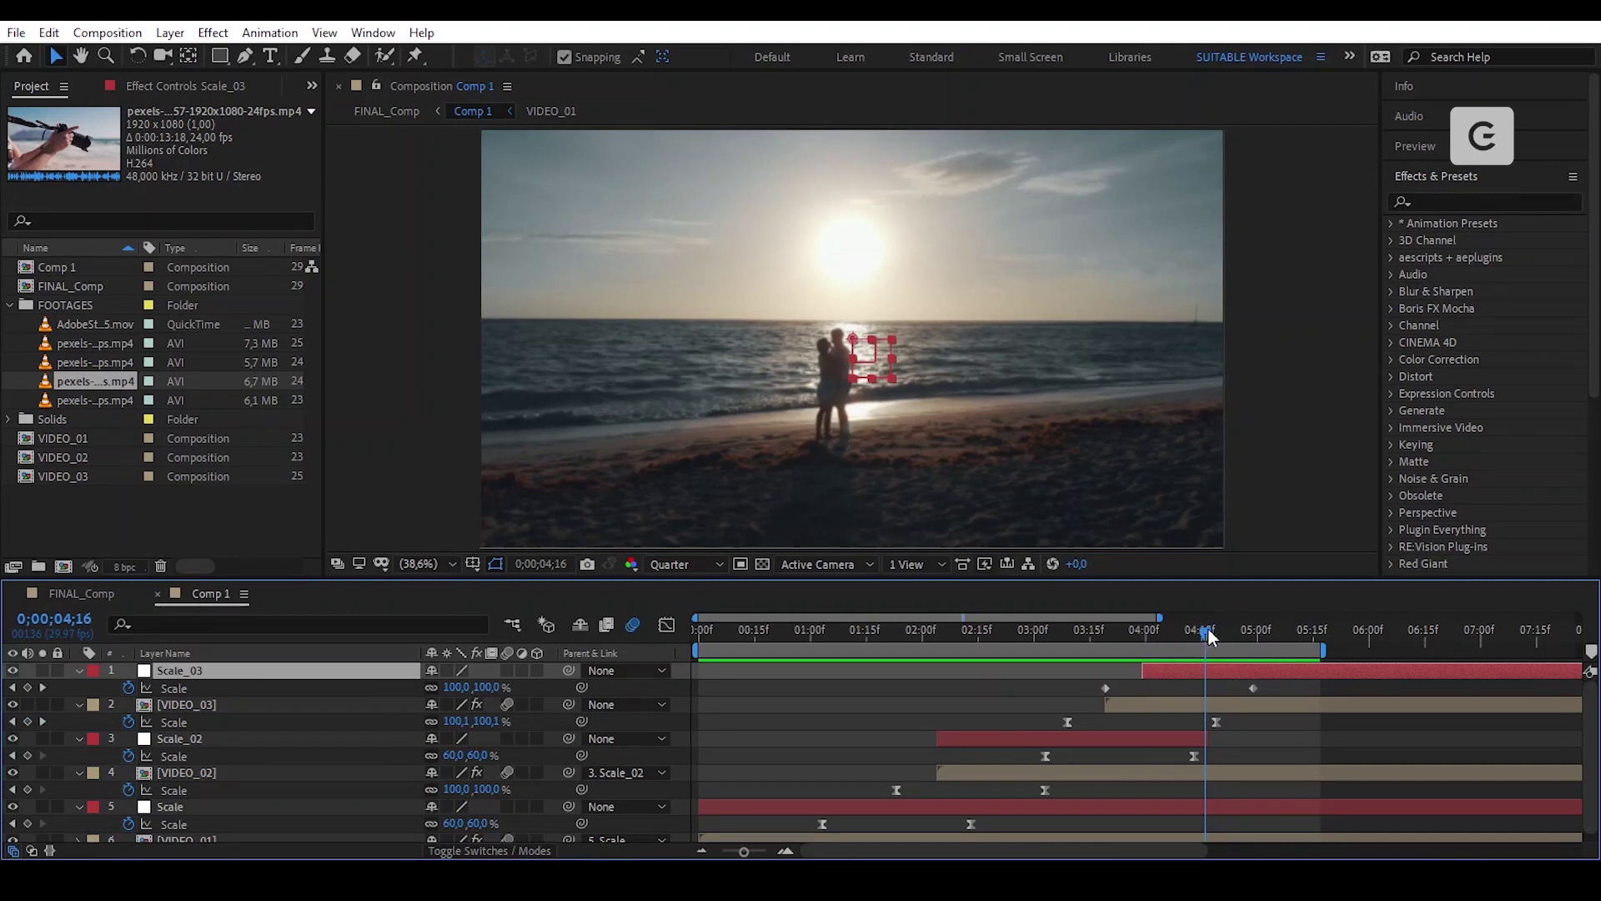
click(1236, 706)
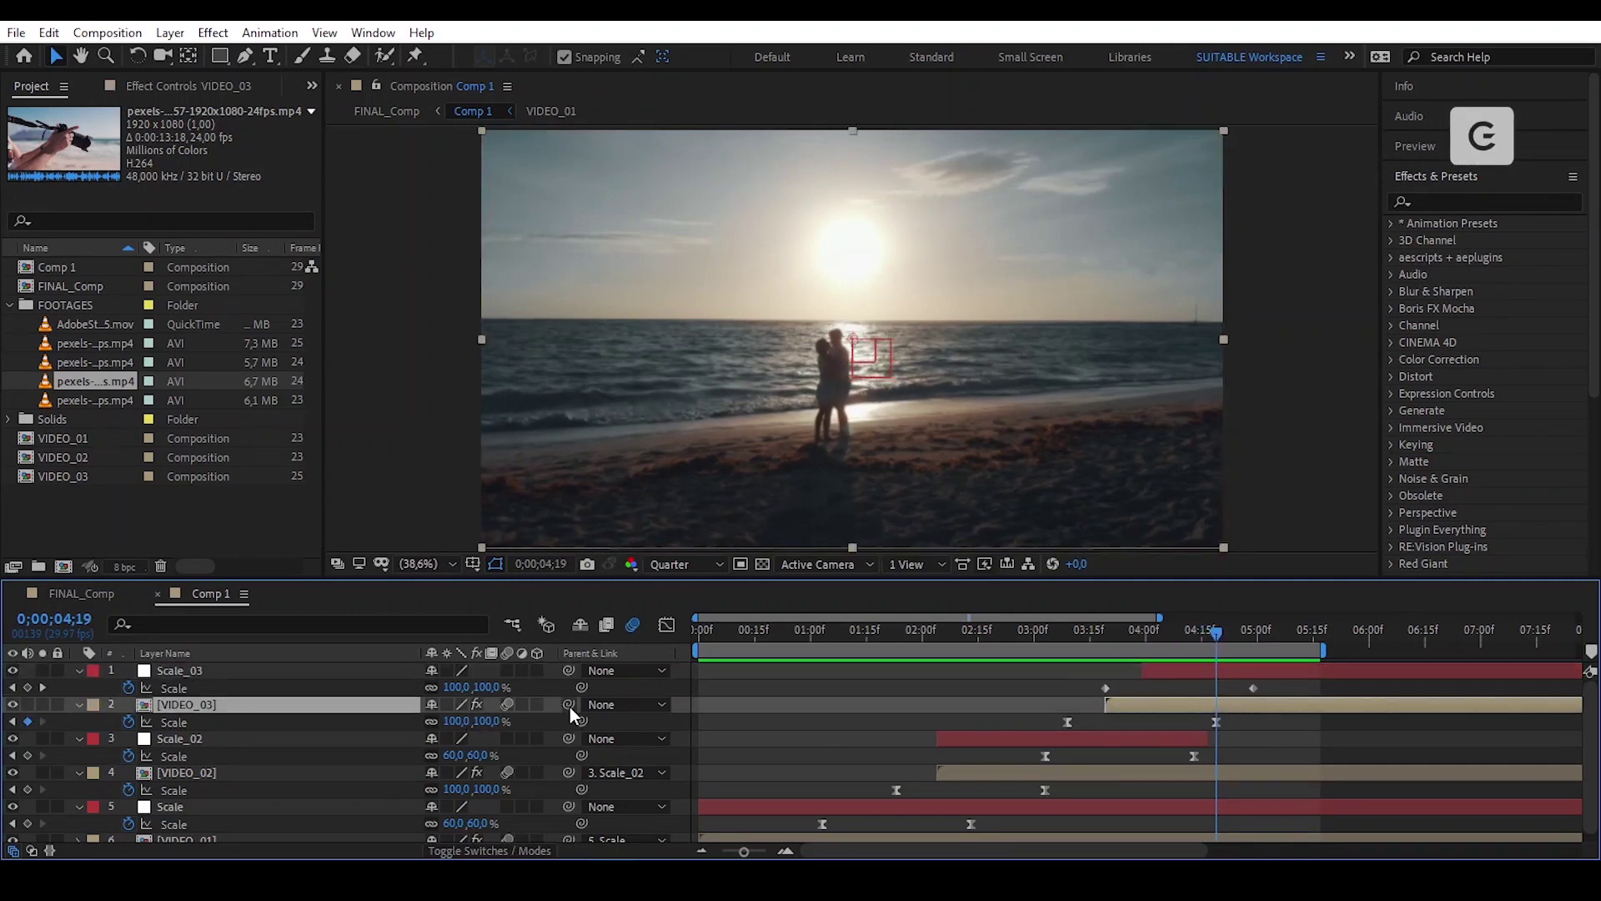
drag(568, 705, 308, 674)
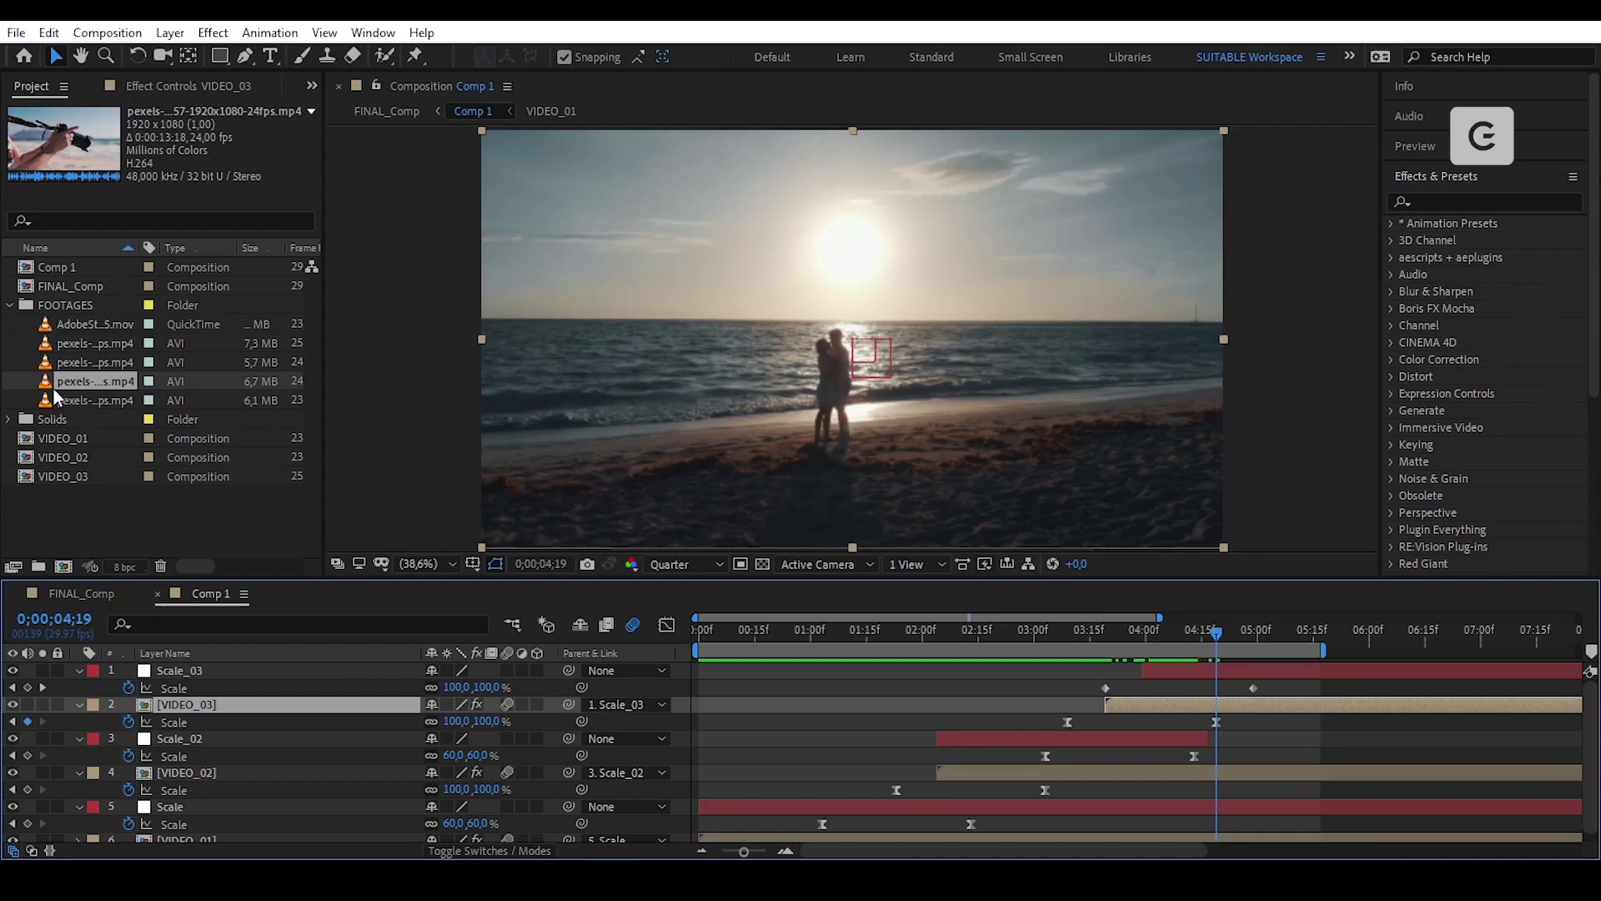
Place the beach camera footage on top at 4:19 and pre-compose it as VIDEO_04.
drag(47, 382, 1241, 668)
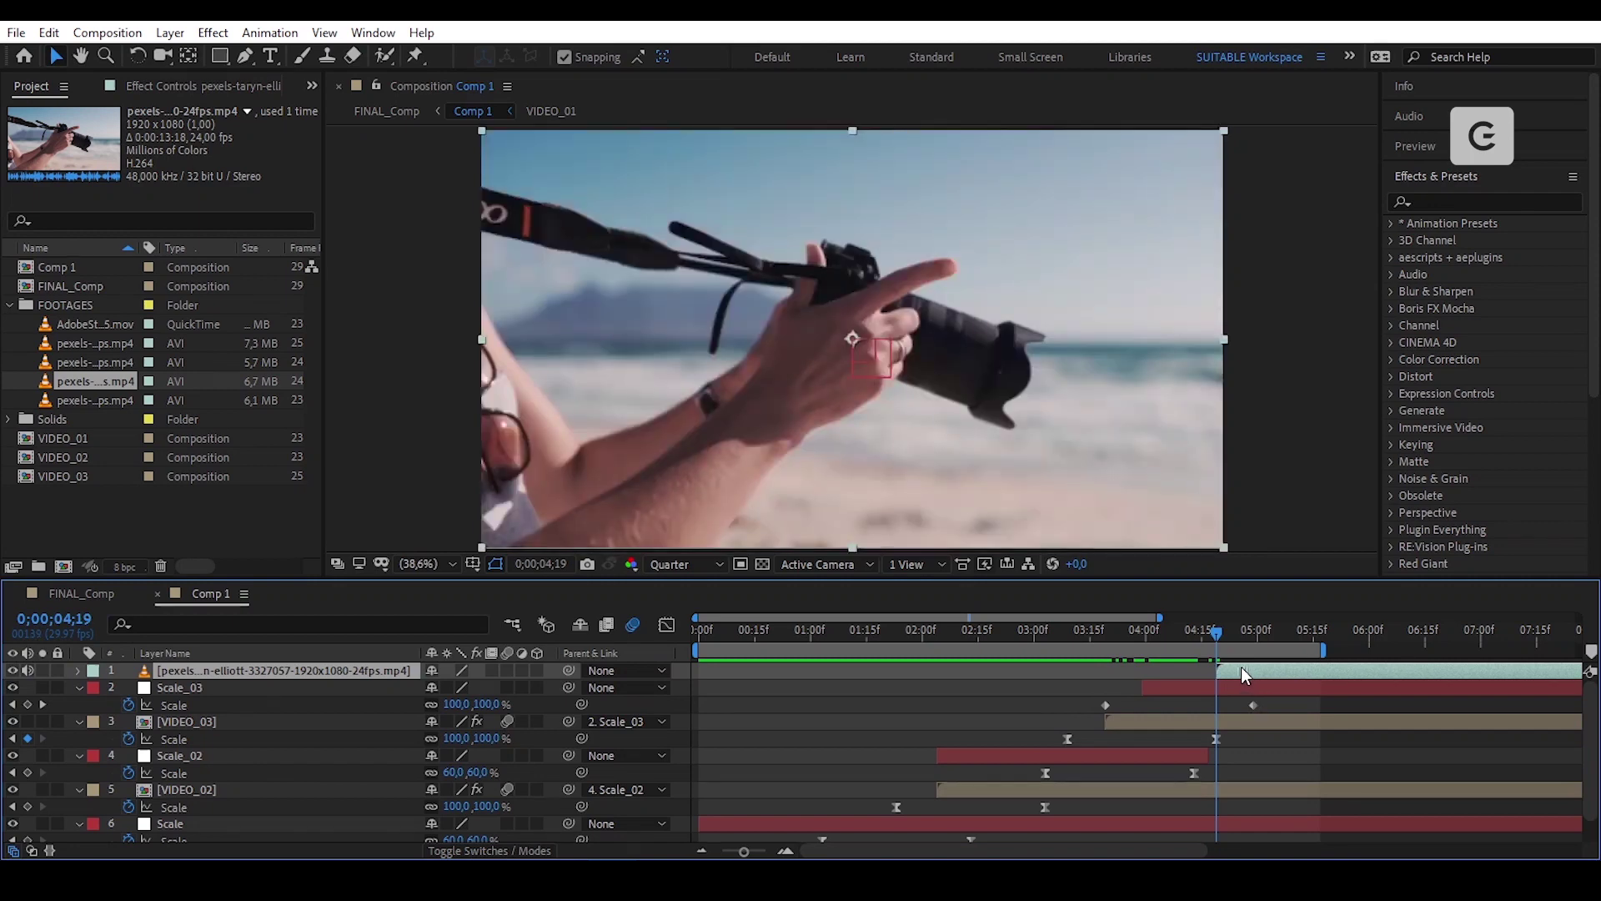
key(ctrl+shift+c)
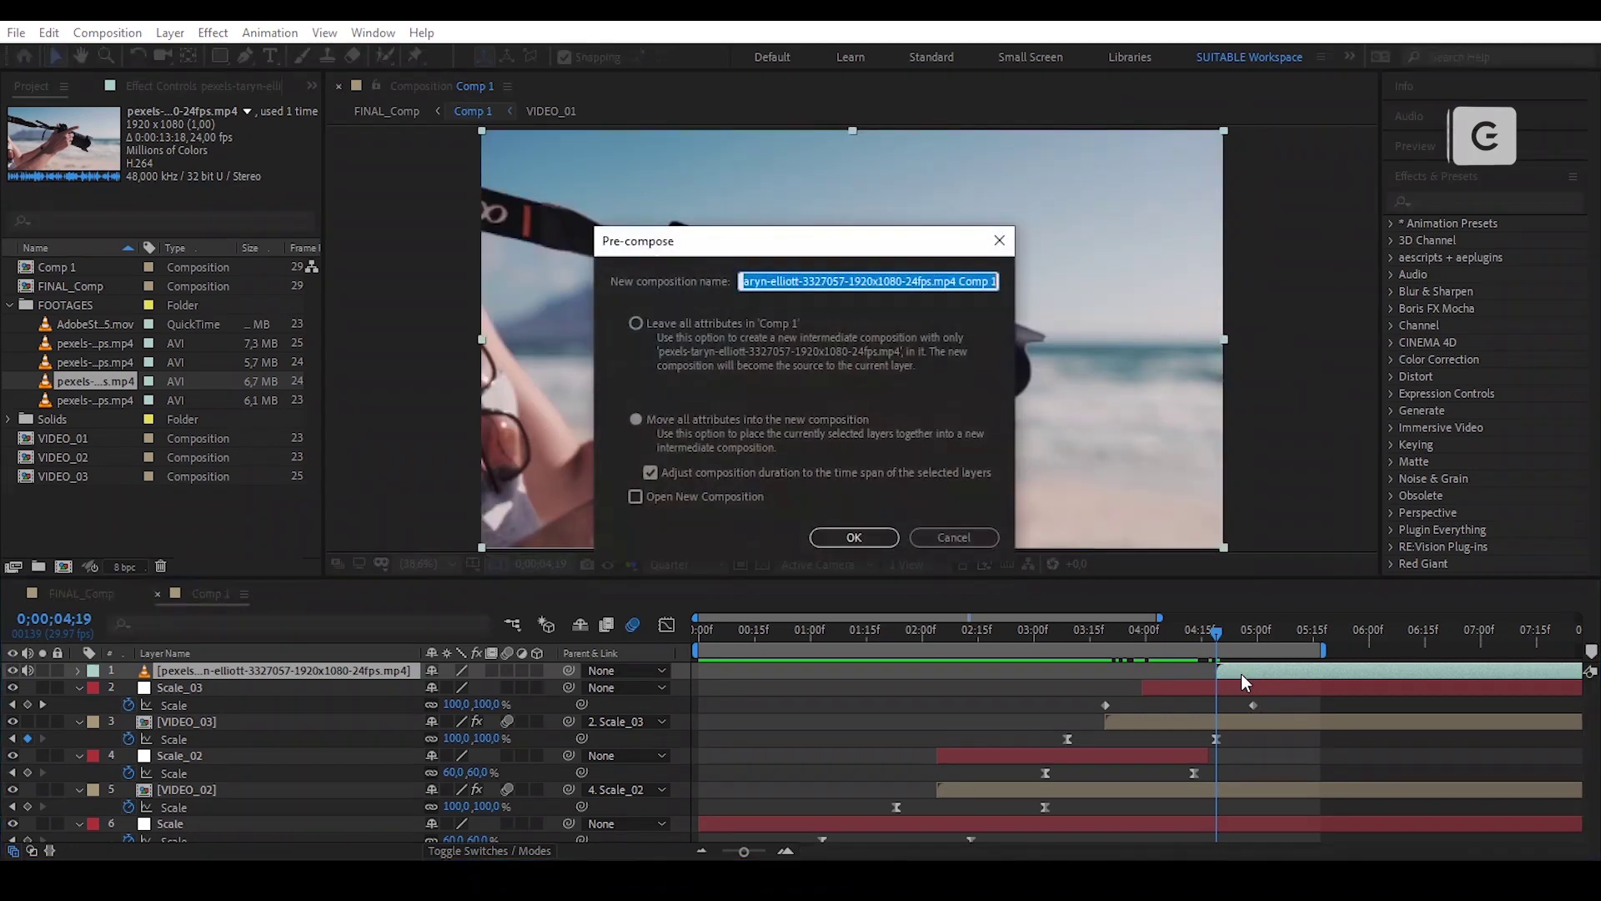
key(BackSpace)
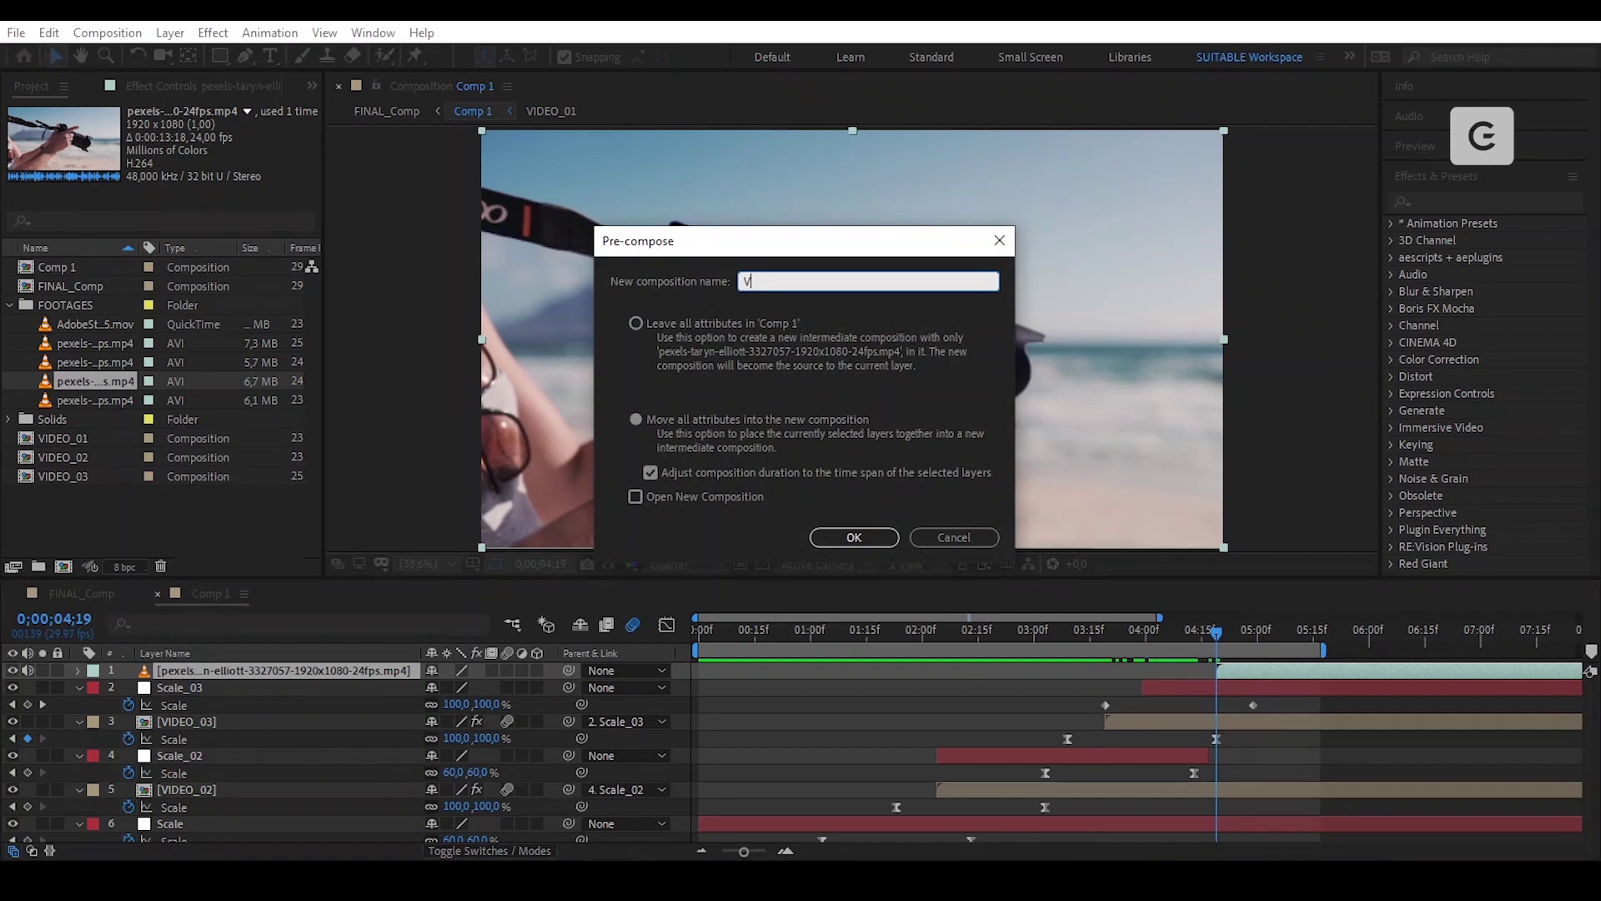
key(Return)
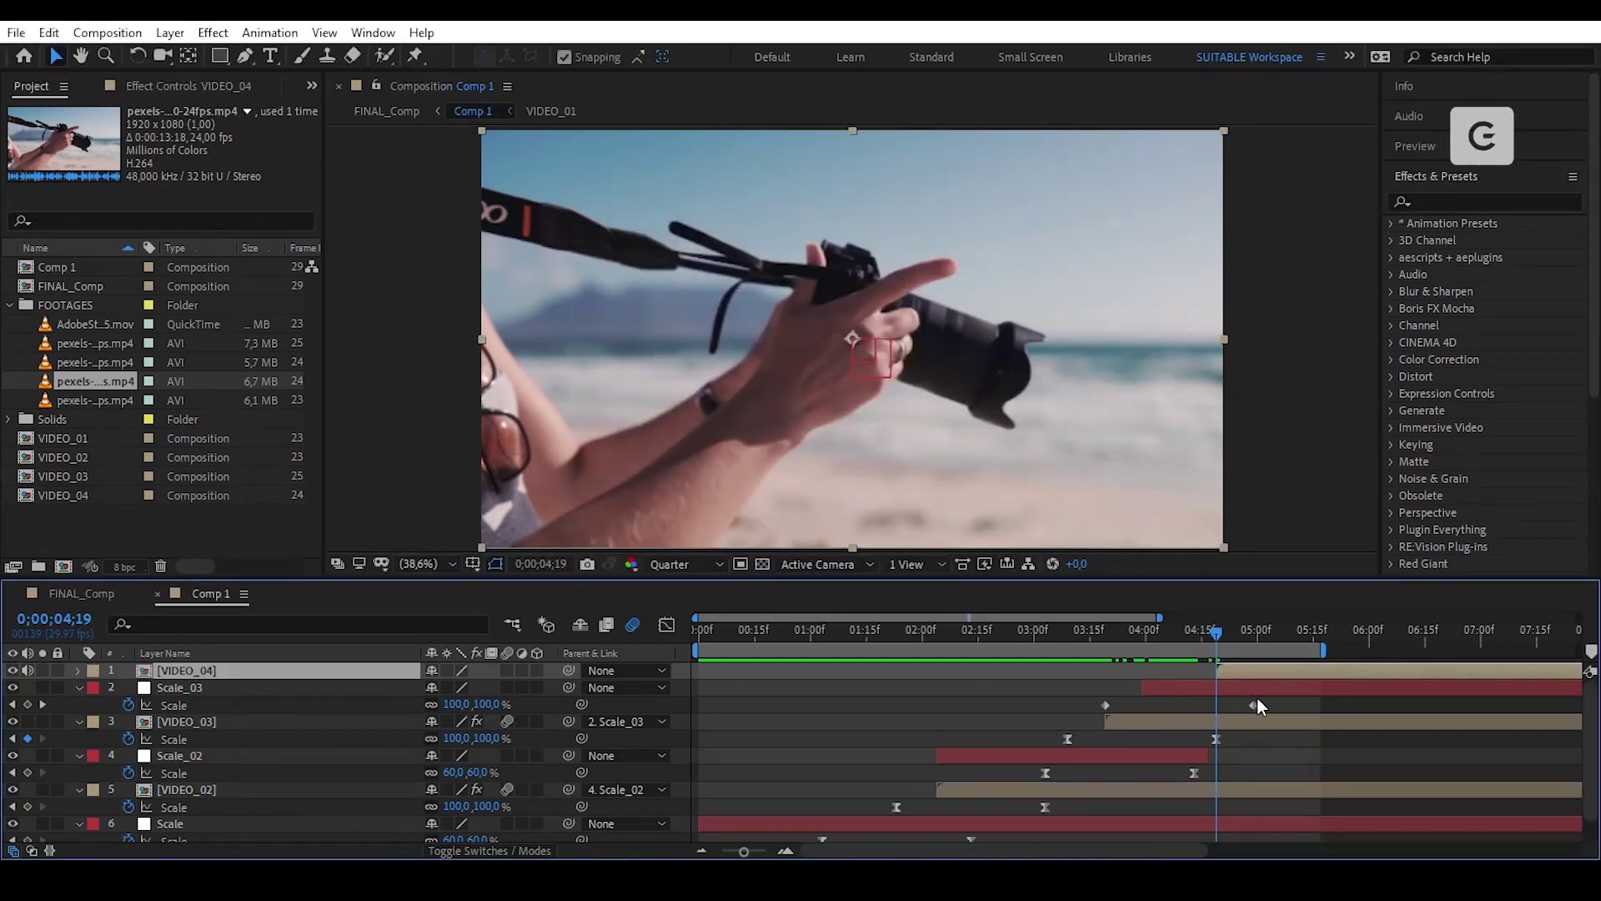
Apply Easy Ease to both Scale keyframes of the Scale_03 null.
drag(1261, 697, 1080, 709)
right_click(1104, 704)
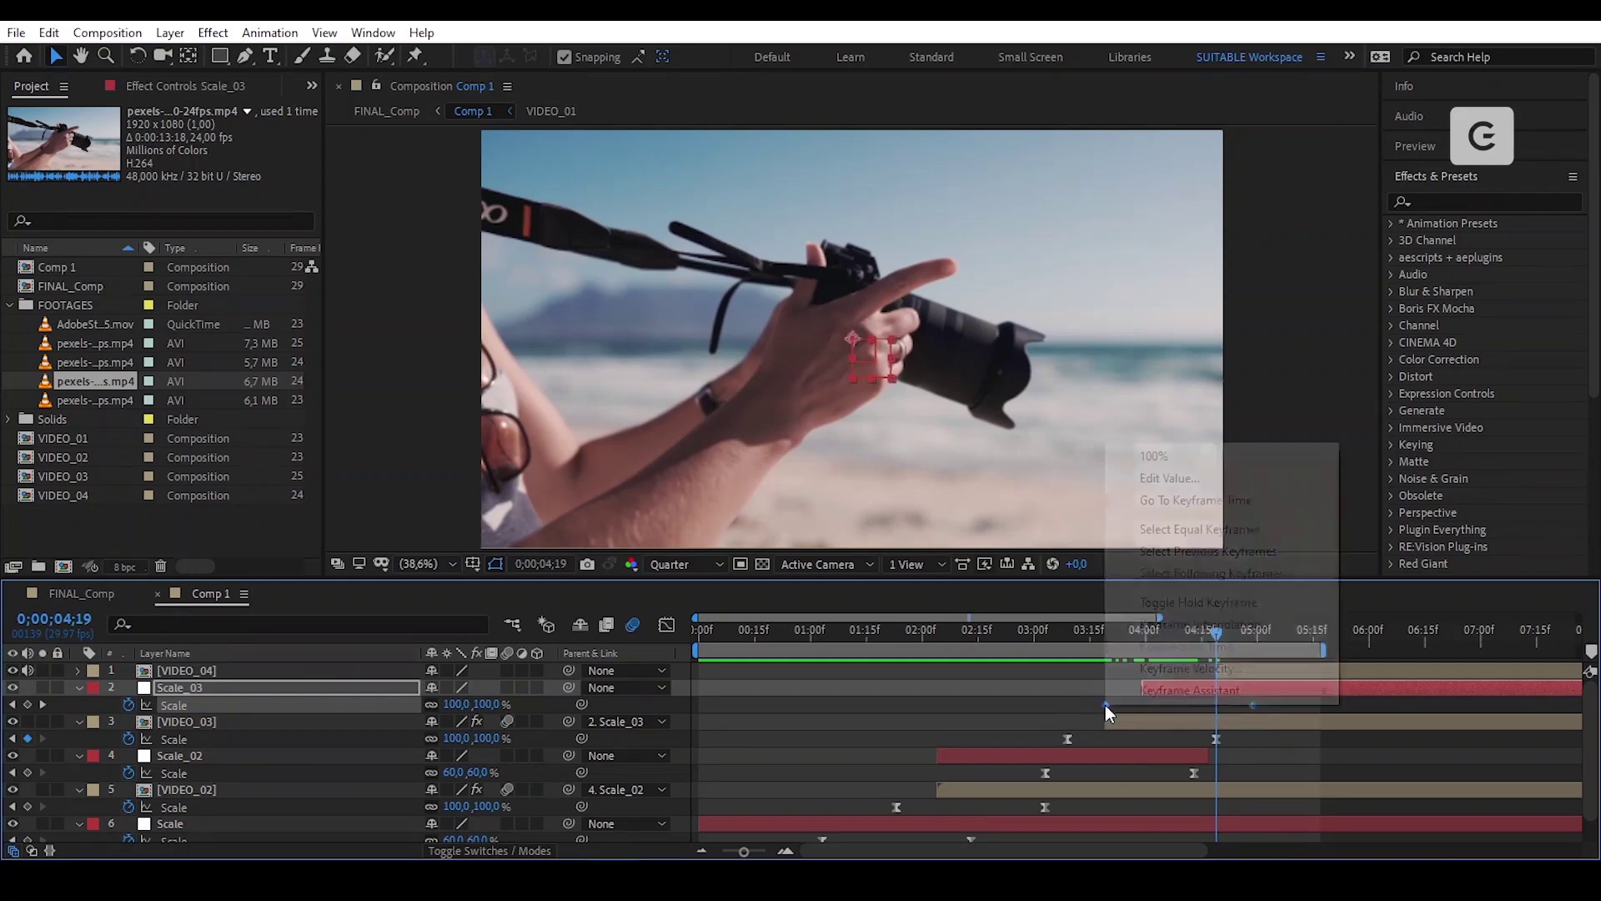
mouse_move(1228, 694)
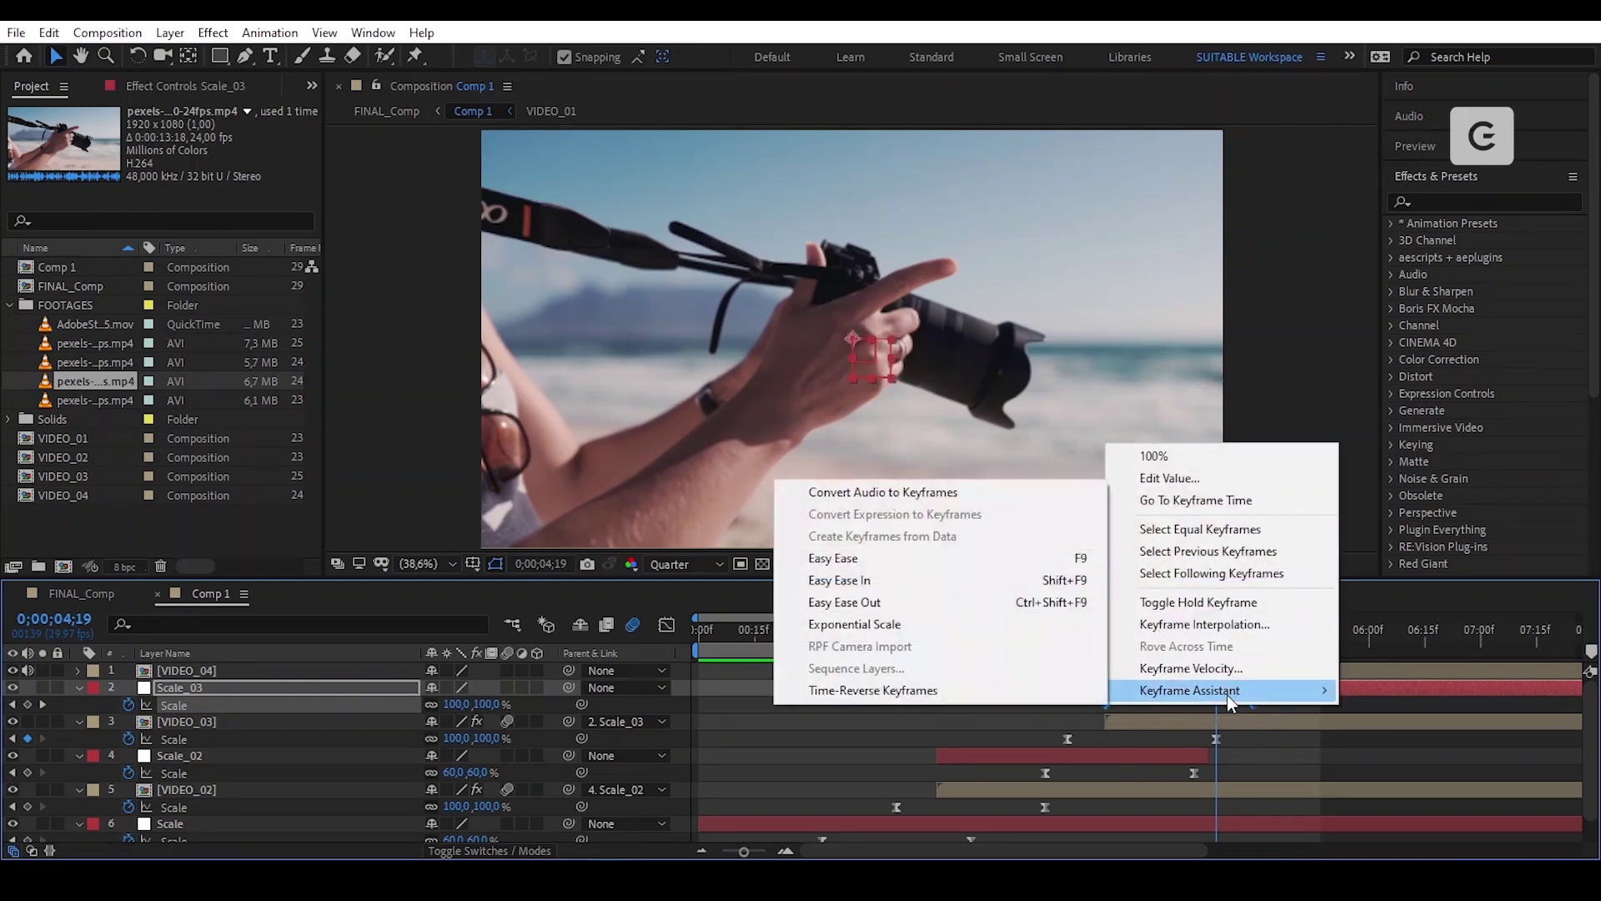
click(993, 558)
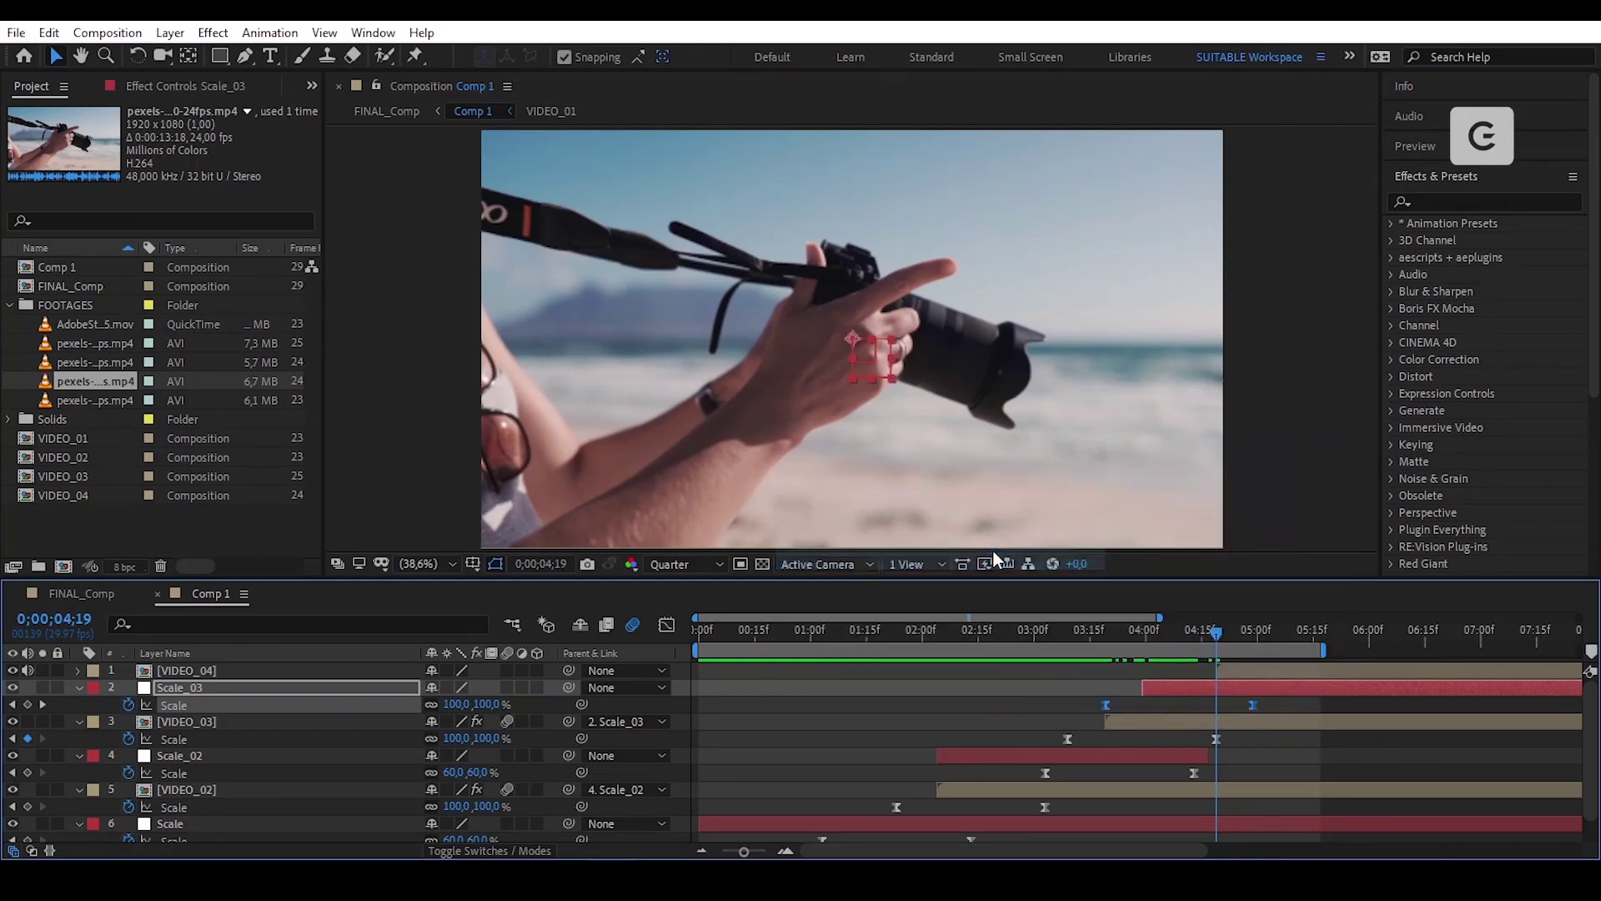
click(672, 626)
click(668, 626)
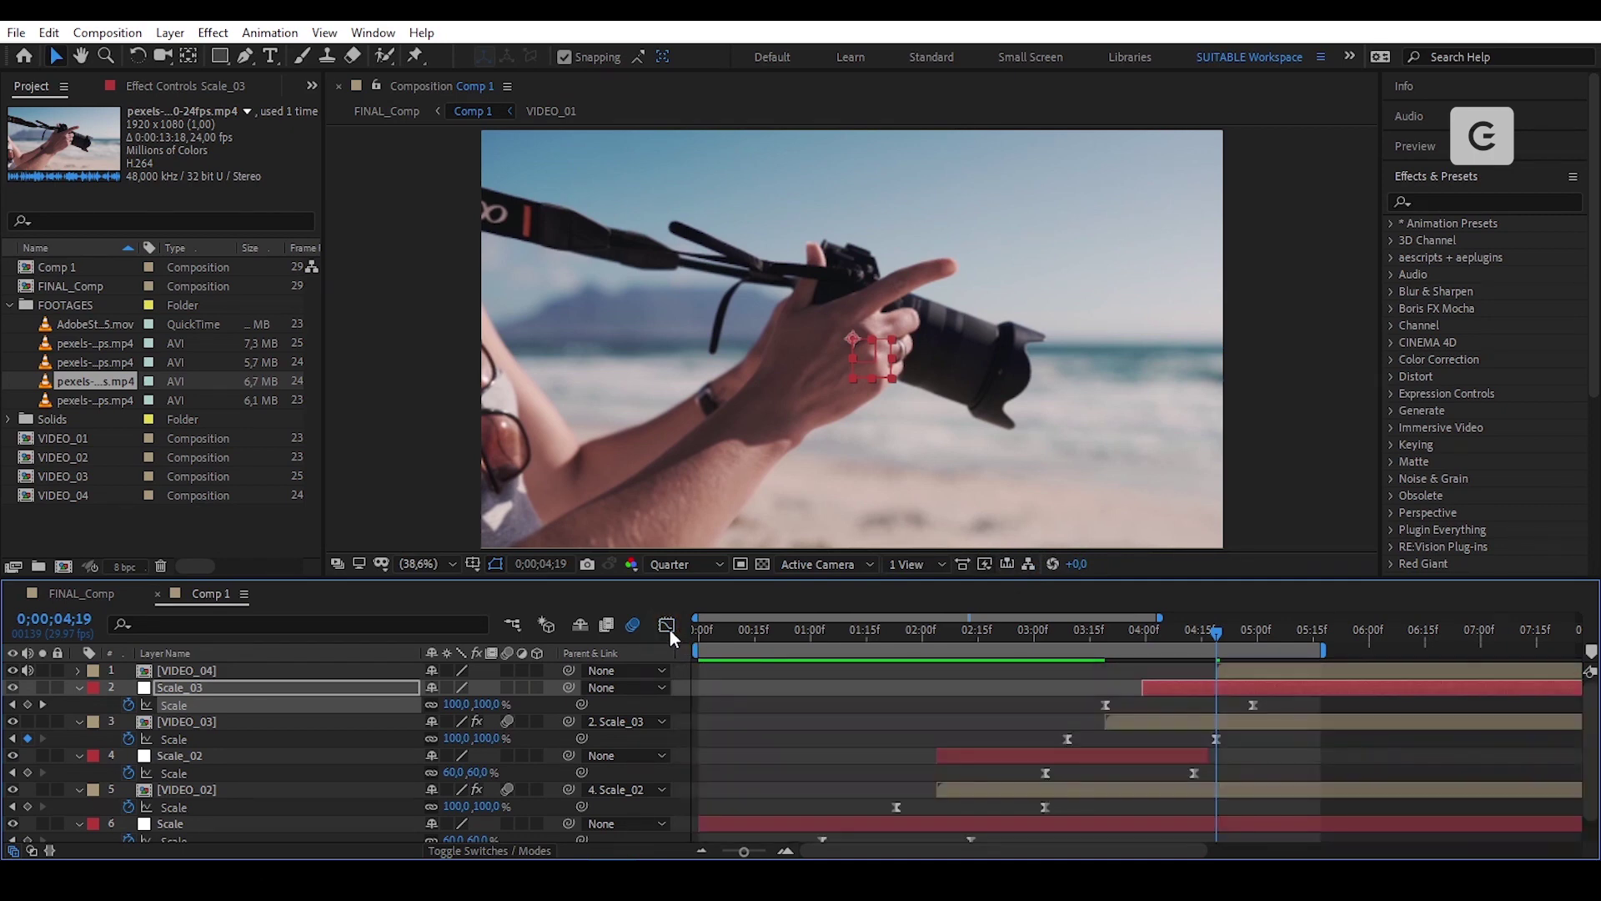
Shift Scale_03's two Scale keyframes to about 3:29 and 5:09 and set the first one to 150%.
drag(1088, 660, 1139, 709)
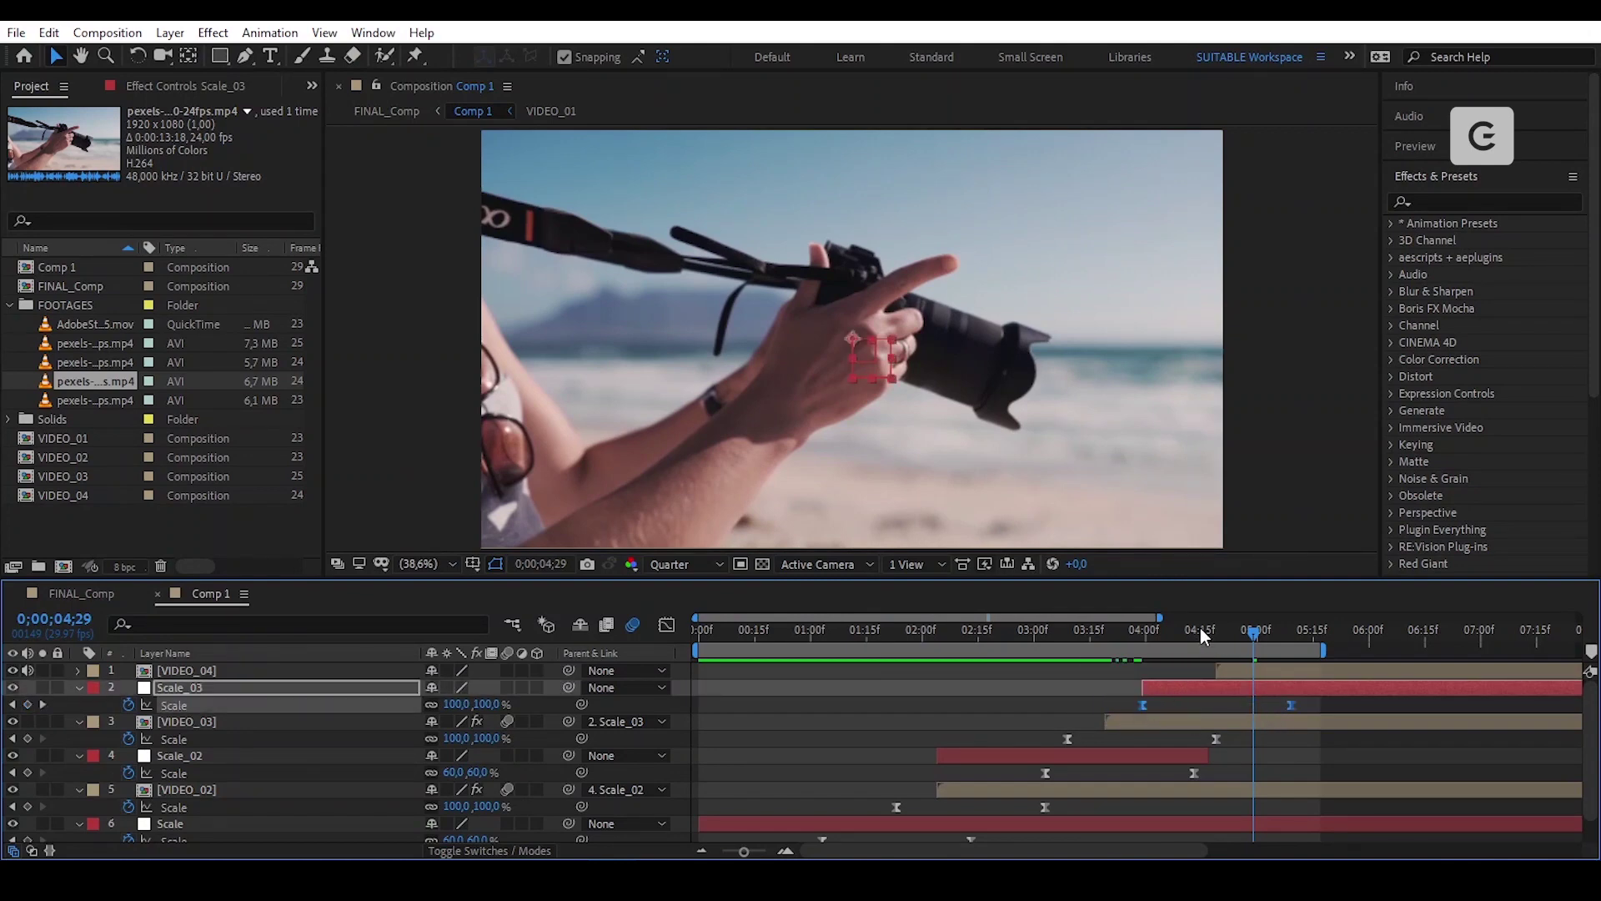
drag(1199, 627, 1146, 636)
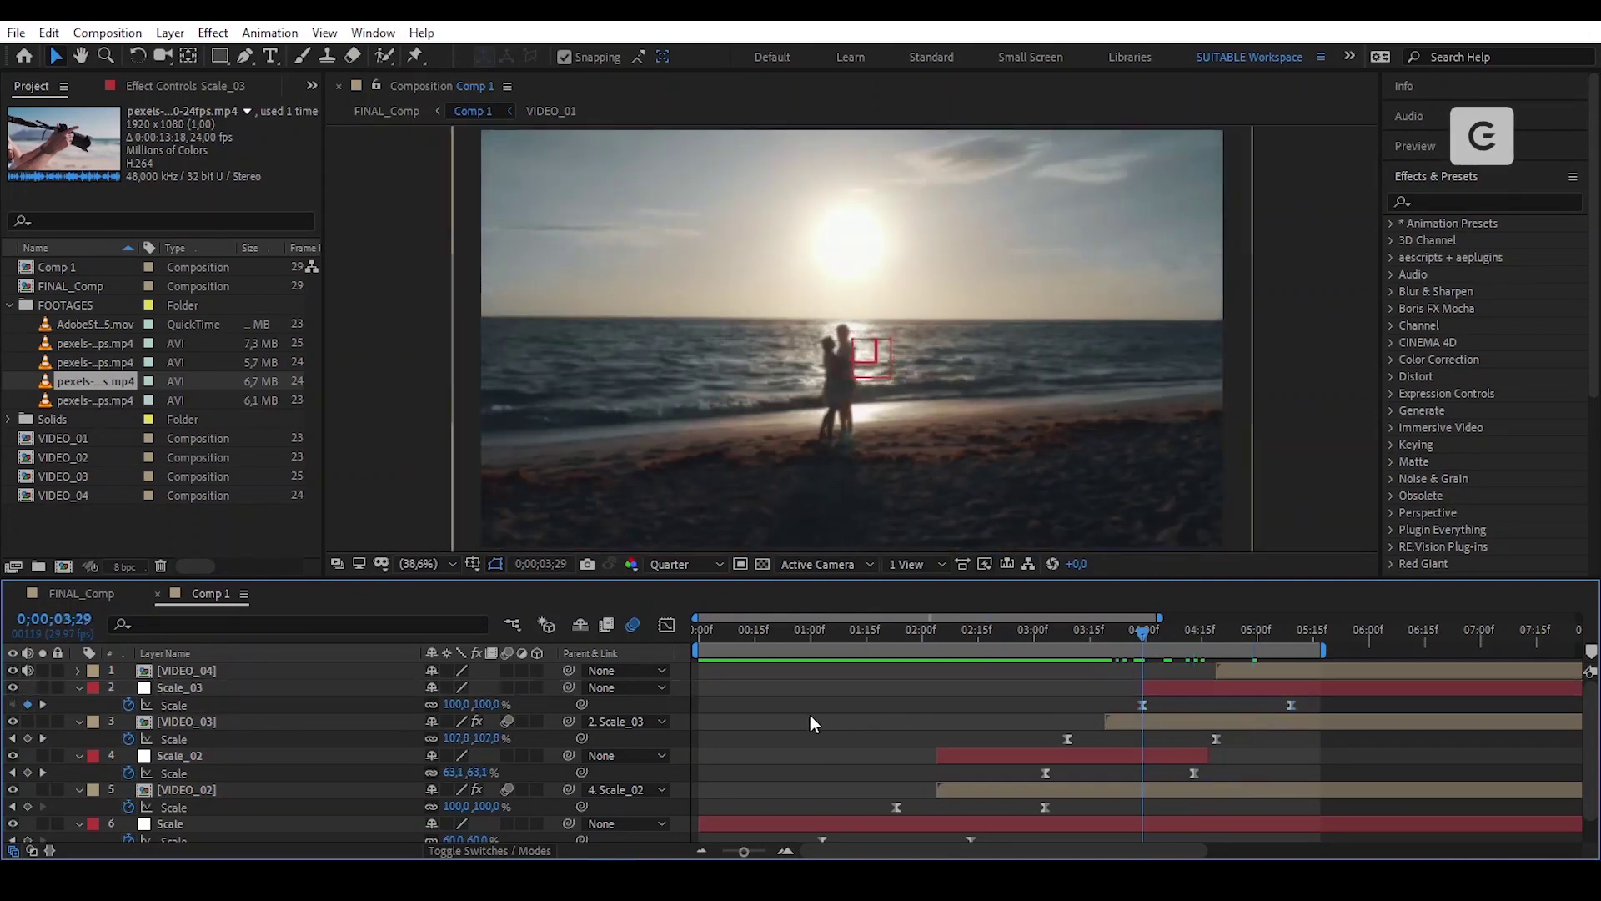
drag(459, 705, 482, 705)
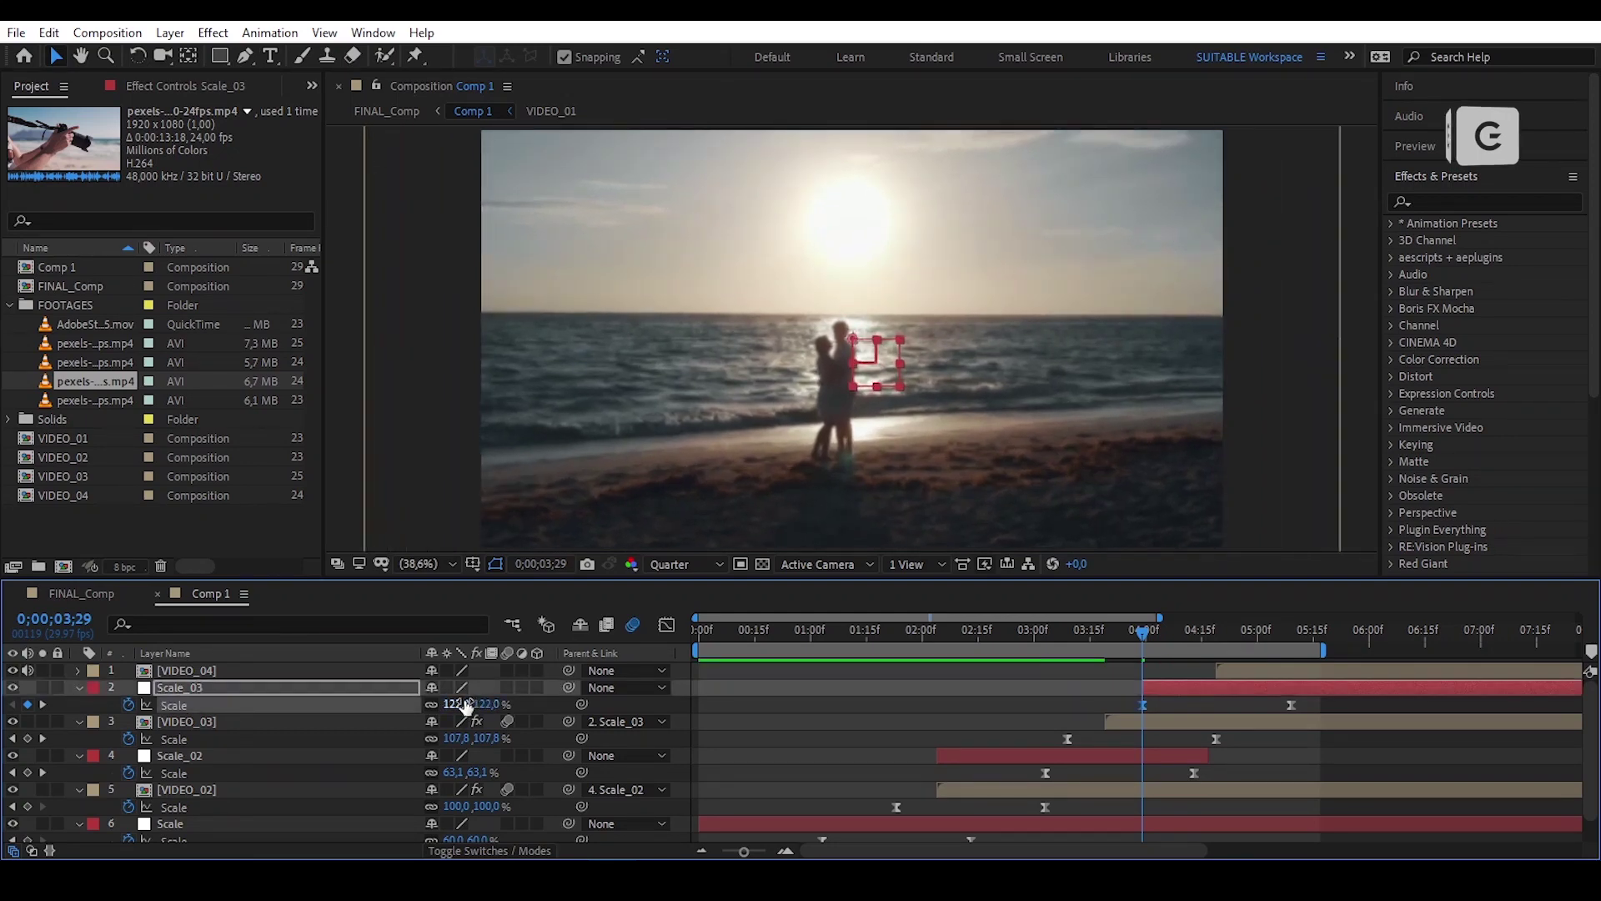
click(462, 704)
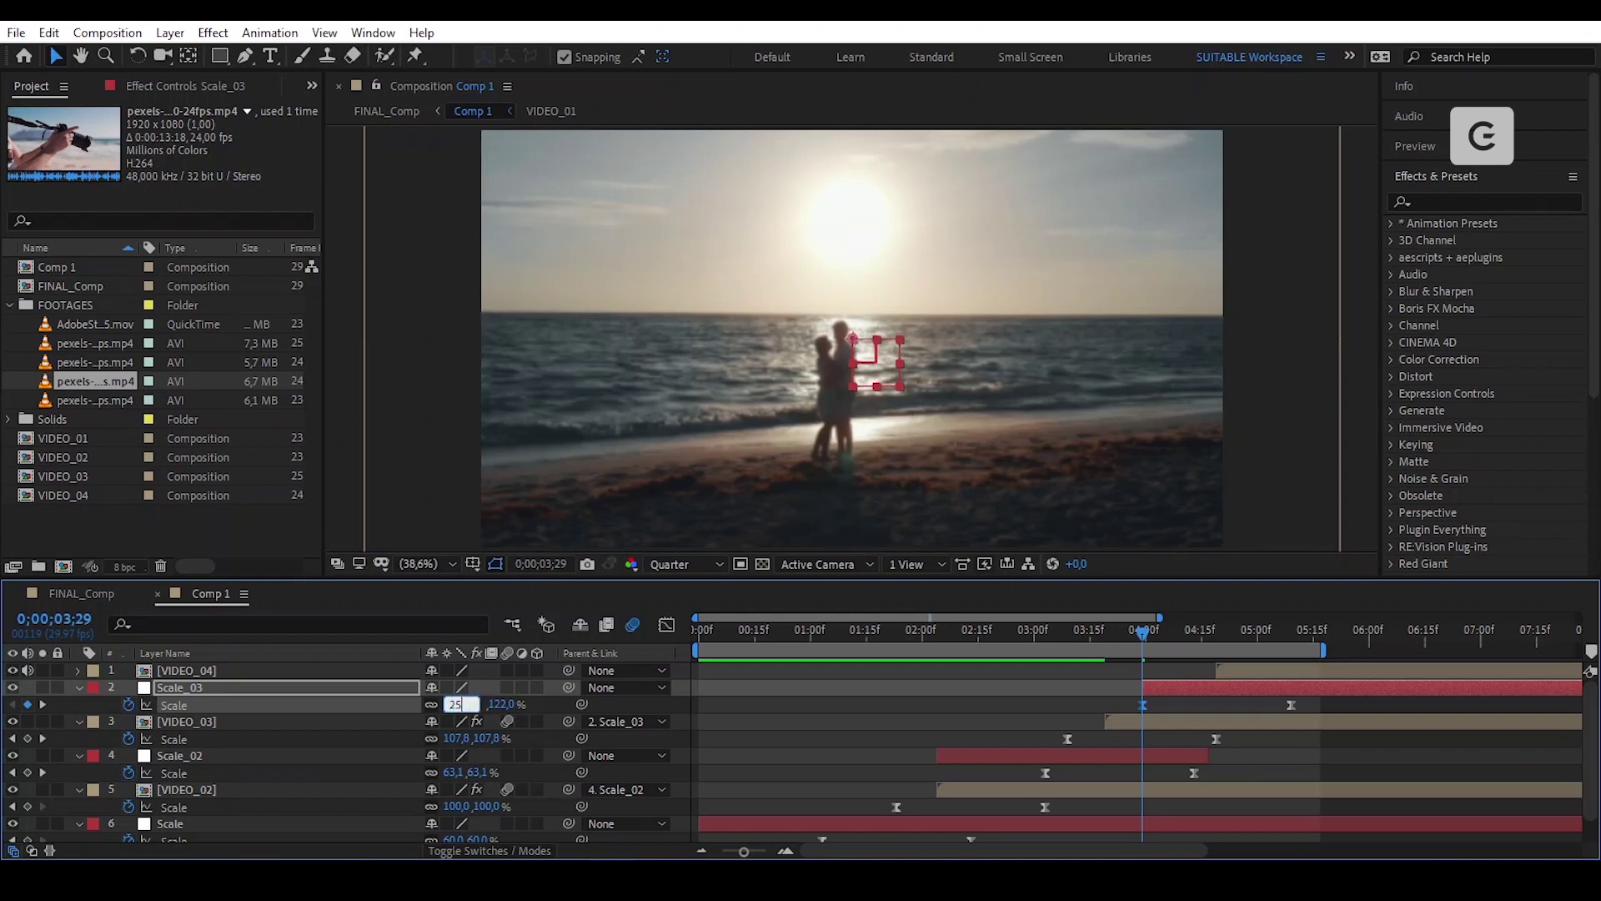
text(25)
key(BackSpace)
key(BackSpace)
text(150)
key(Return)
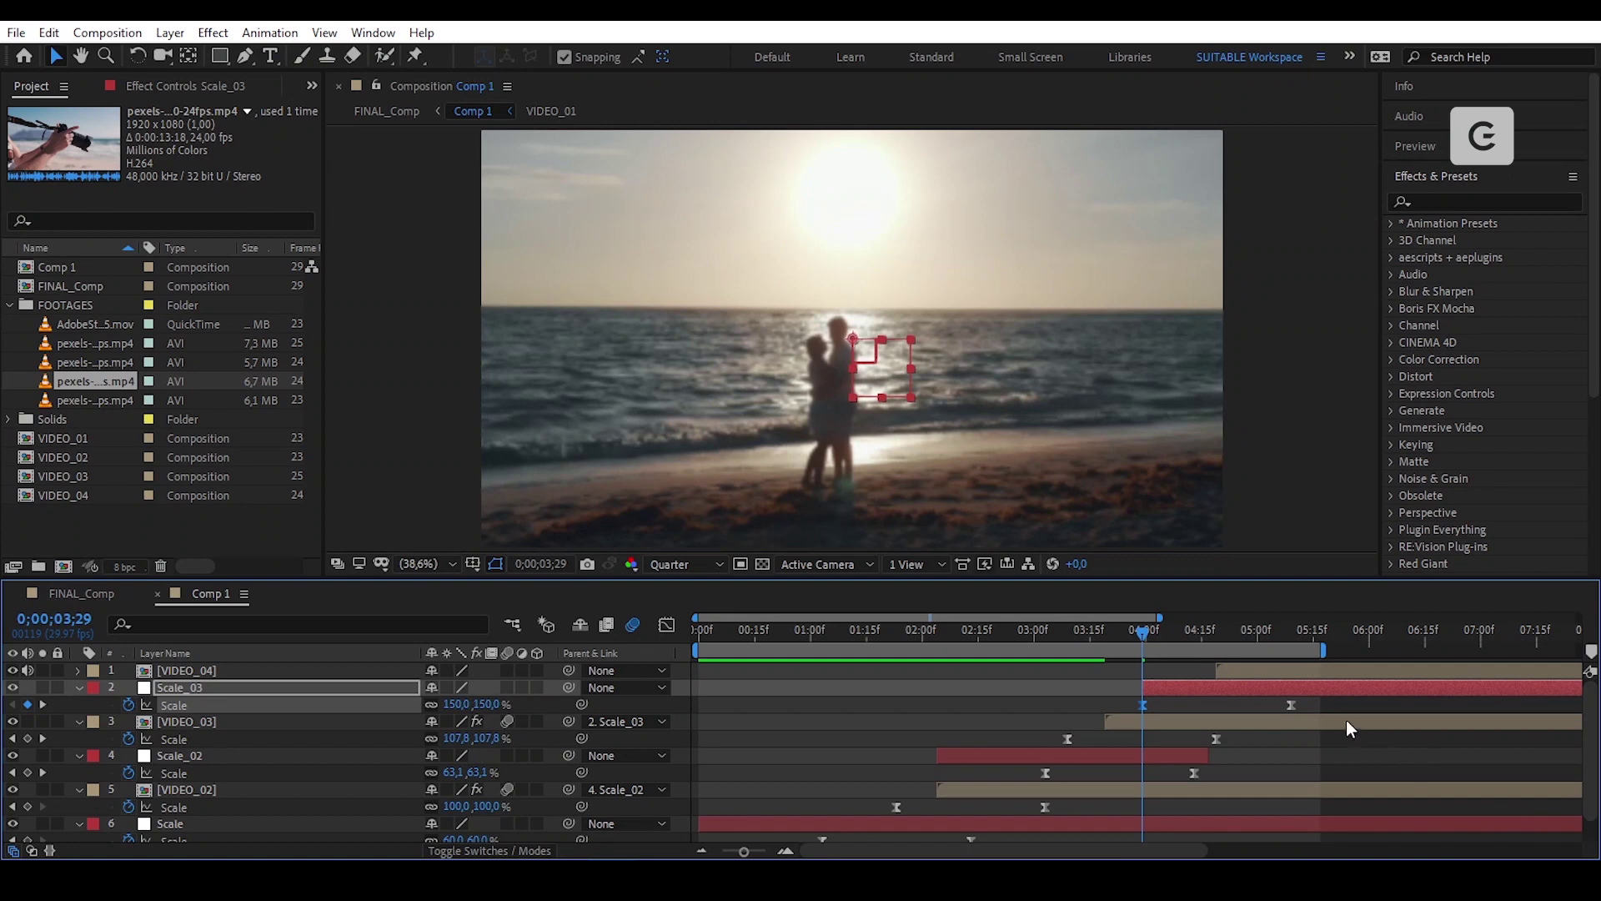
Shift Scale_03's two Scale keyframes to about 4:19 and 5:29 and time-reverse them.
mouse_move(1270, 712)
mouse_down()
mouse_move(1122, 717)
mouse_move(1150, 704)
mouse_move(1276, 719)
mouse_up()
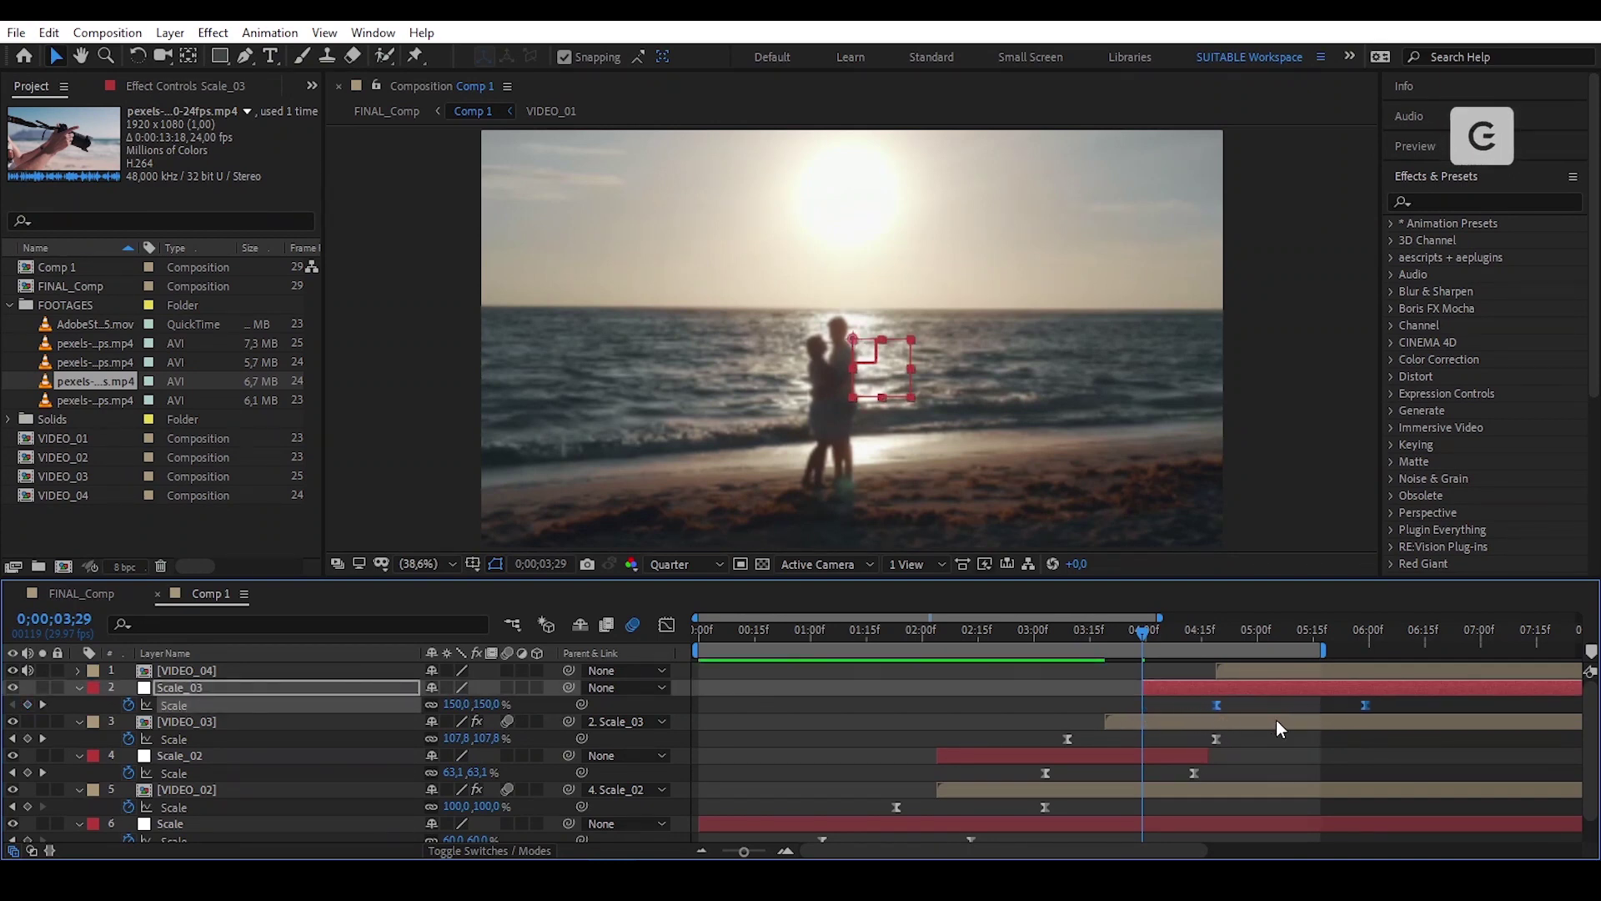
right_click(1363, 704)
mouse_move(1414, 691)
click(1311, 689)
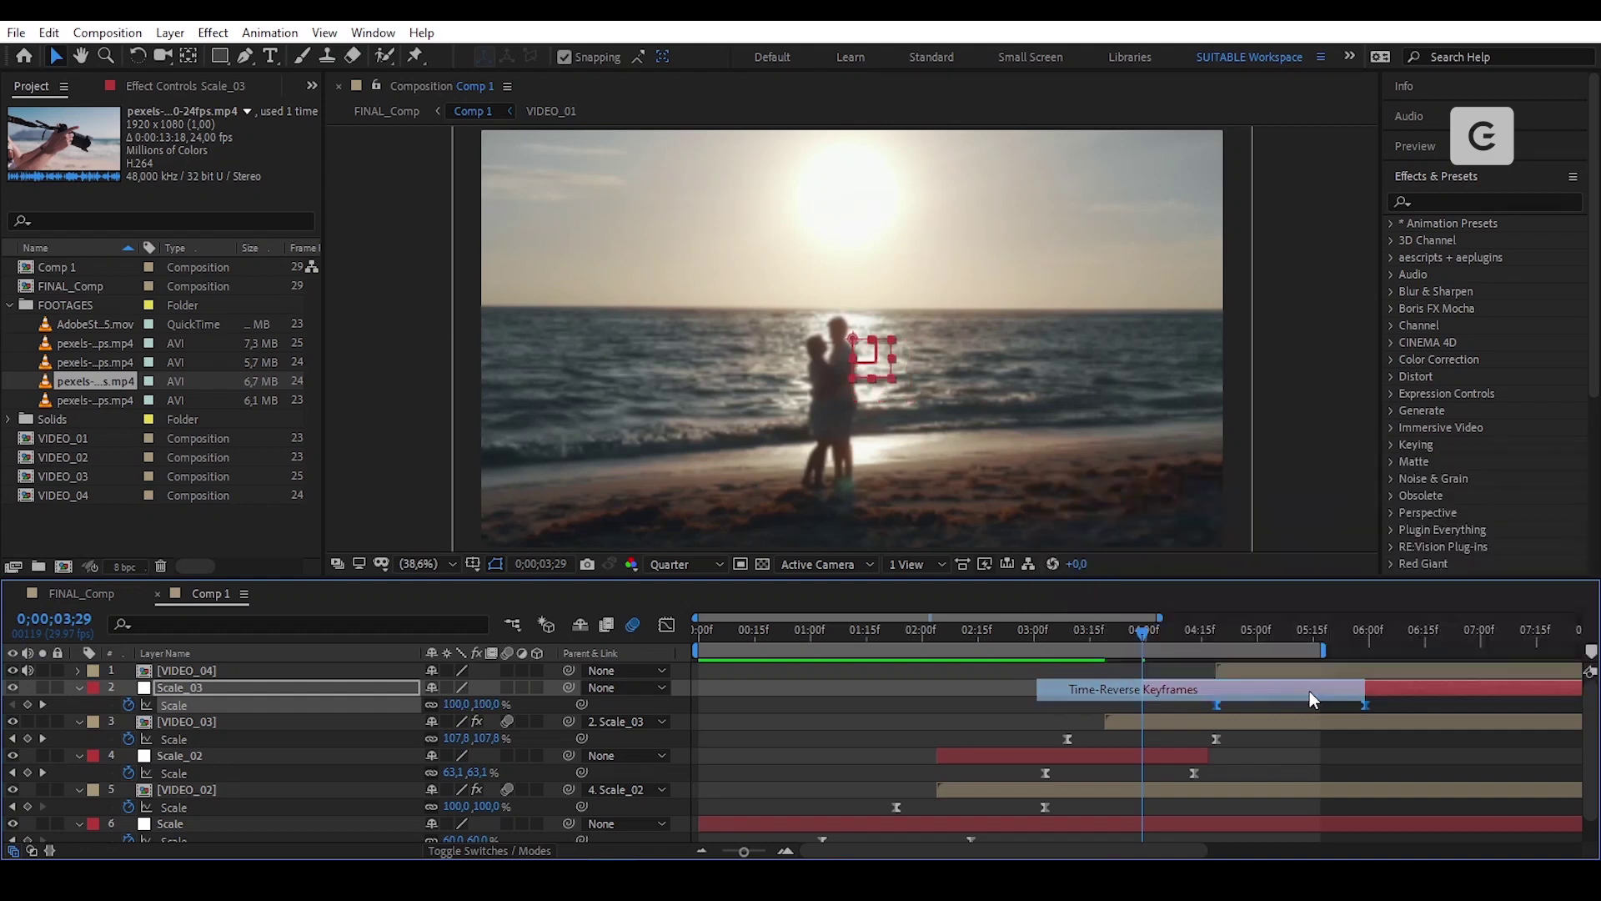
Shape Scale_03's speed curve with the keyframes' influence handles into a sharp peak at about 5:00.
click(1404, 707)
click(1365, 705)
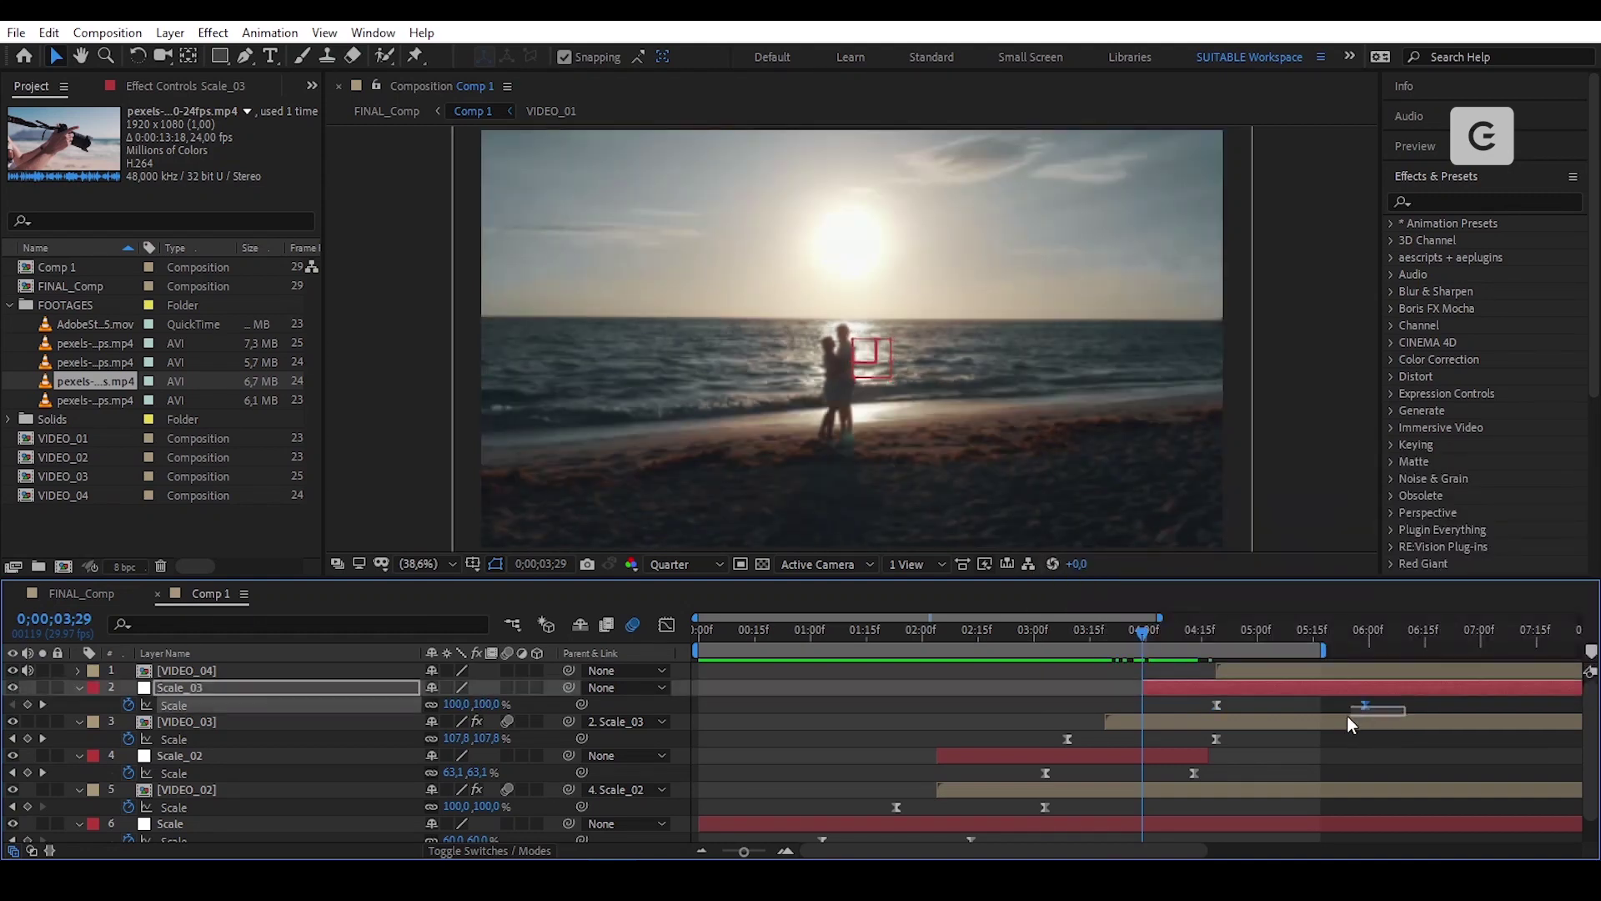
click(665, 626)
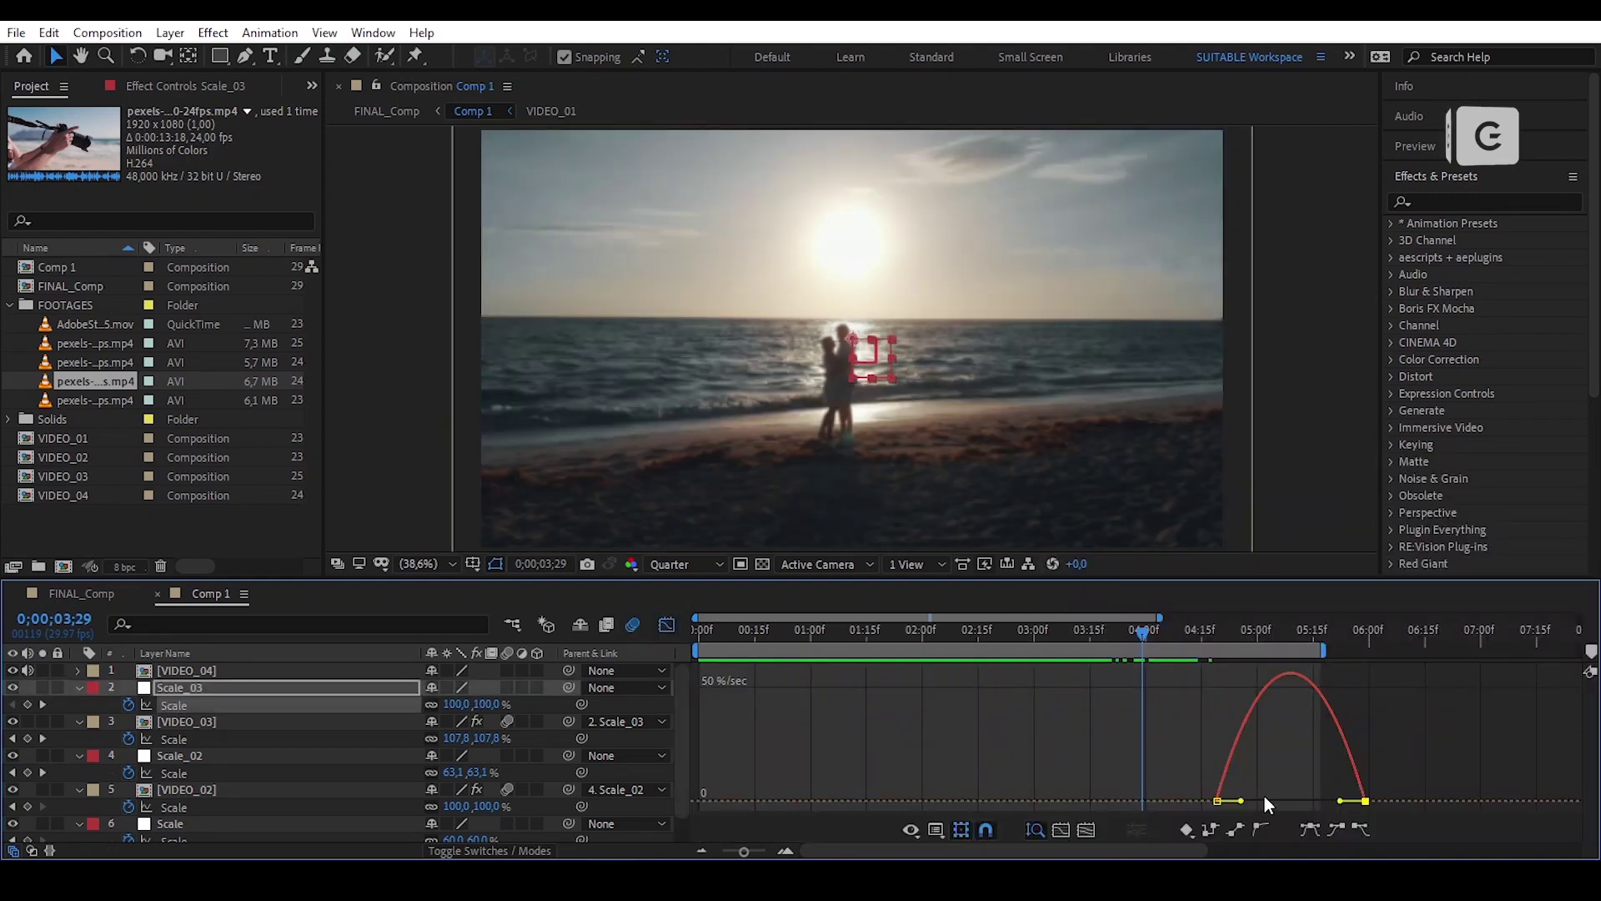
drag(1341, 801, 1253, 801)
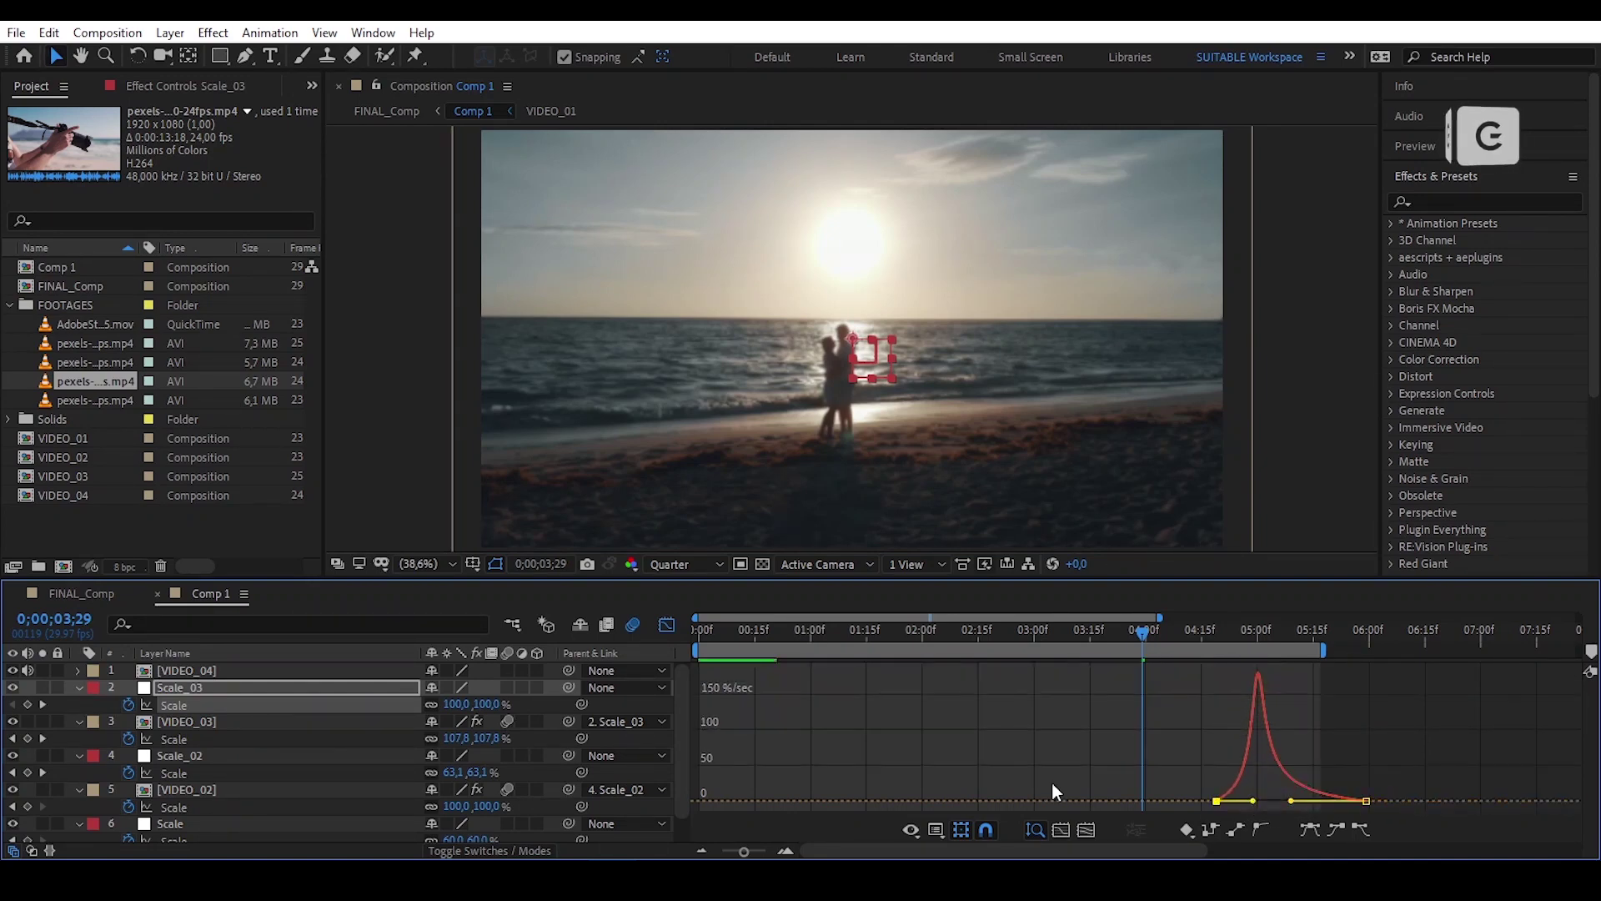
click(666, 627)
Start the VIDEO_04 layer at 5:10 and paste the copied Motion Tile effect onto it.
drag(1142, 639, 1368, 678)
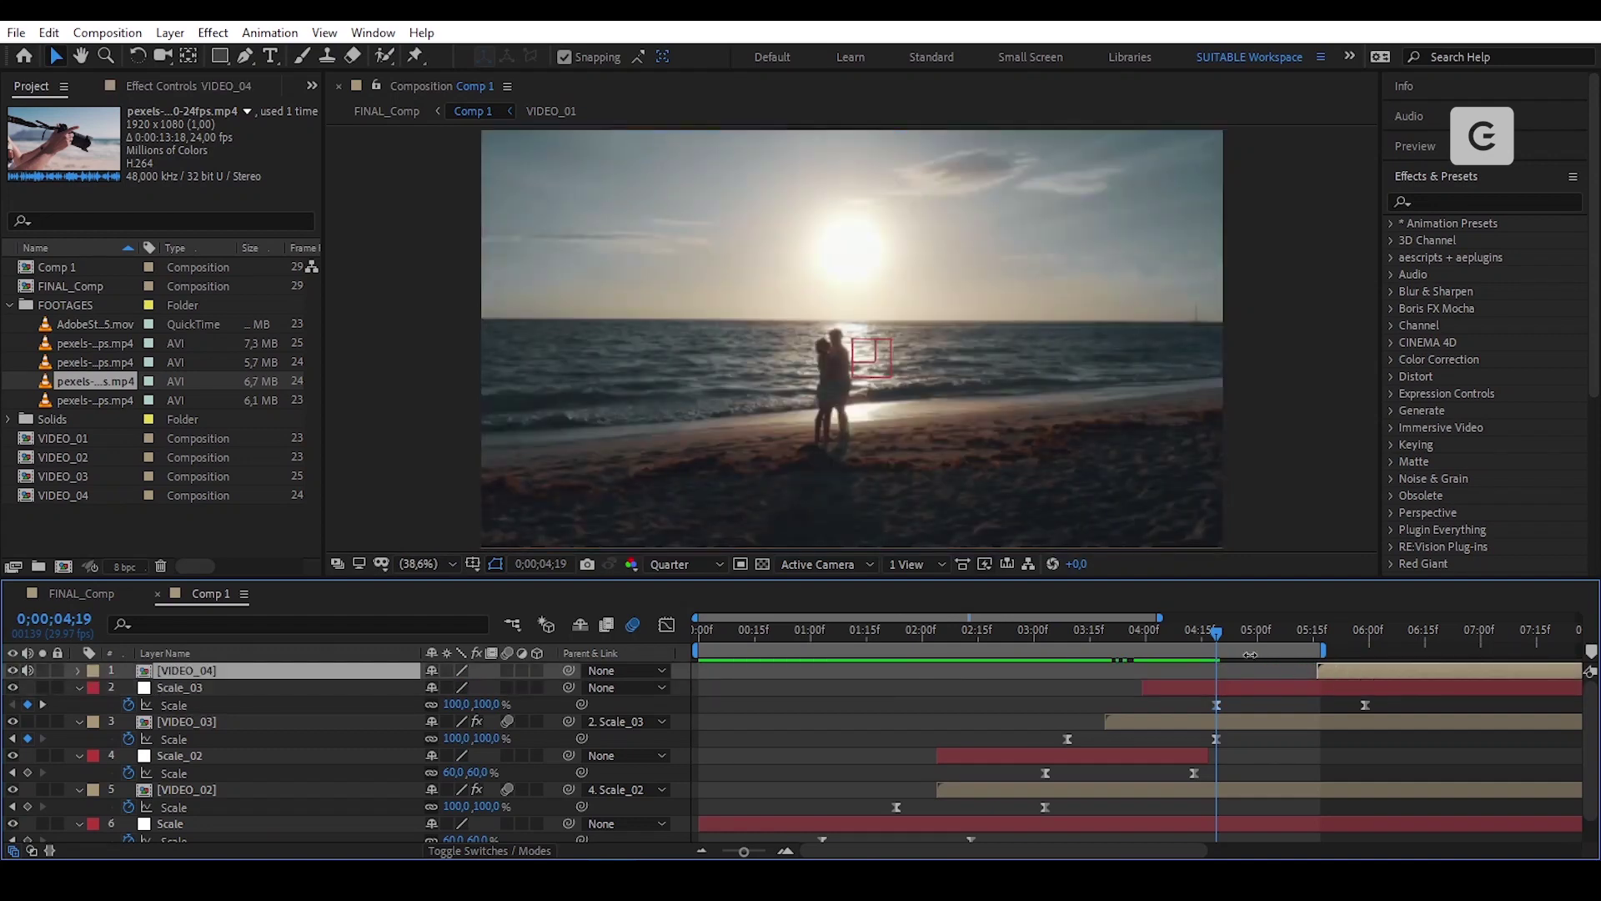
drag(1214, 633, 1319, 669)
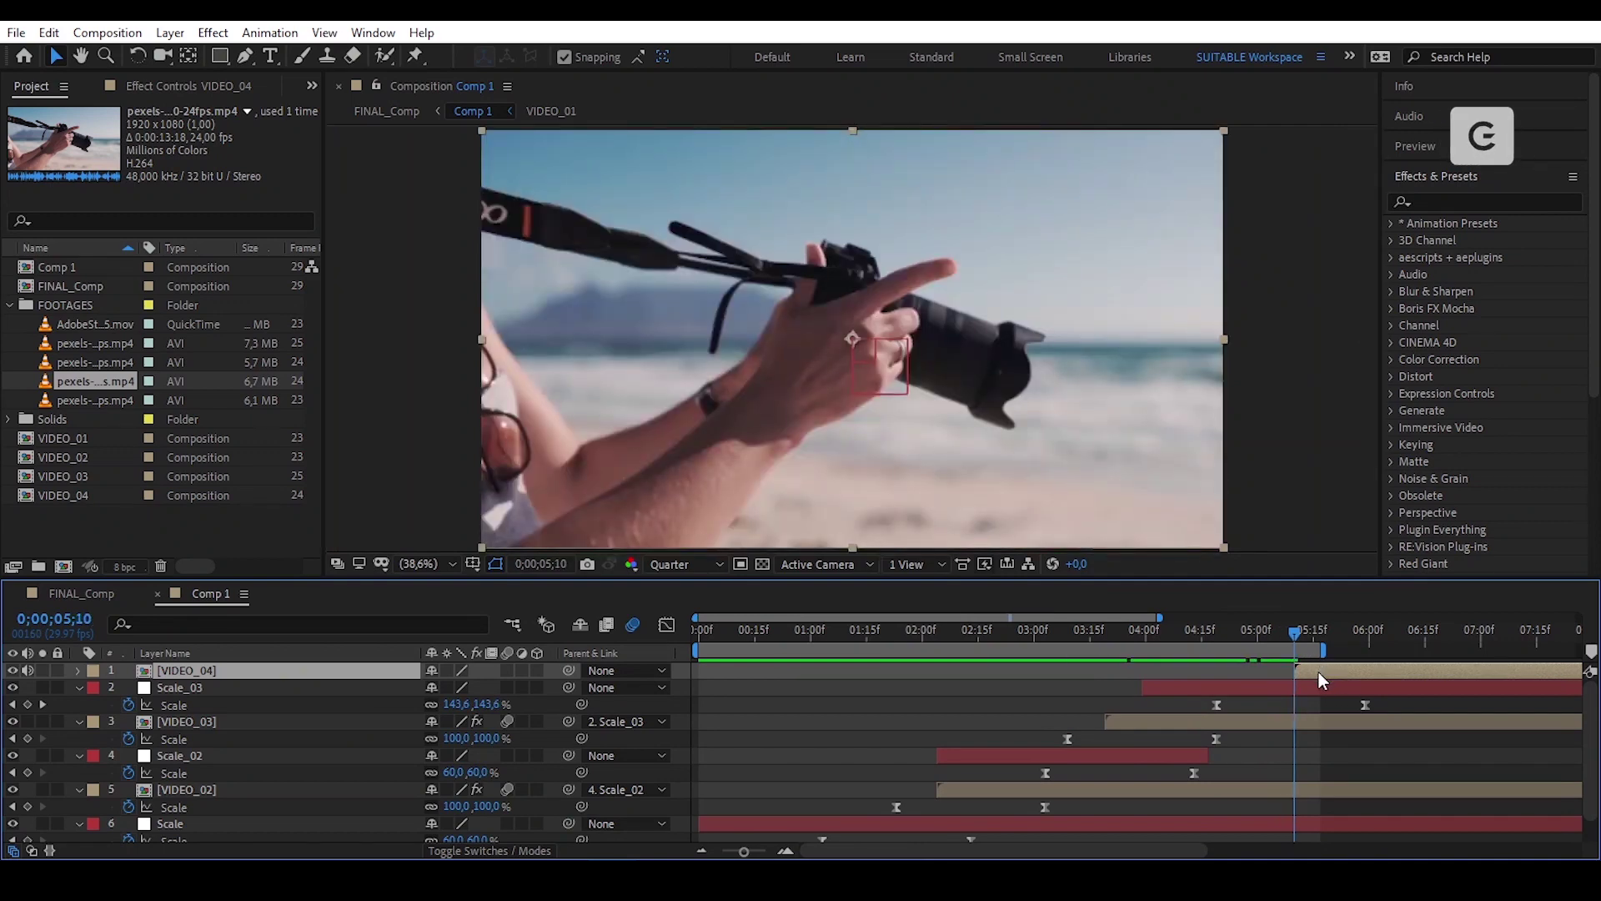
click(157, 87)
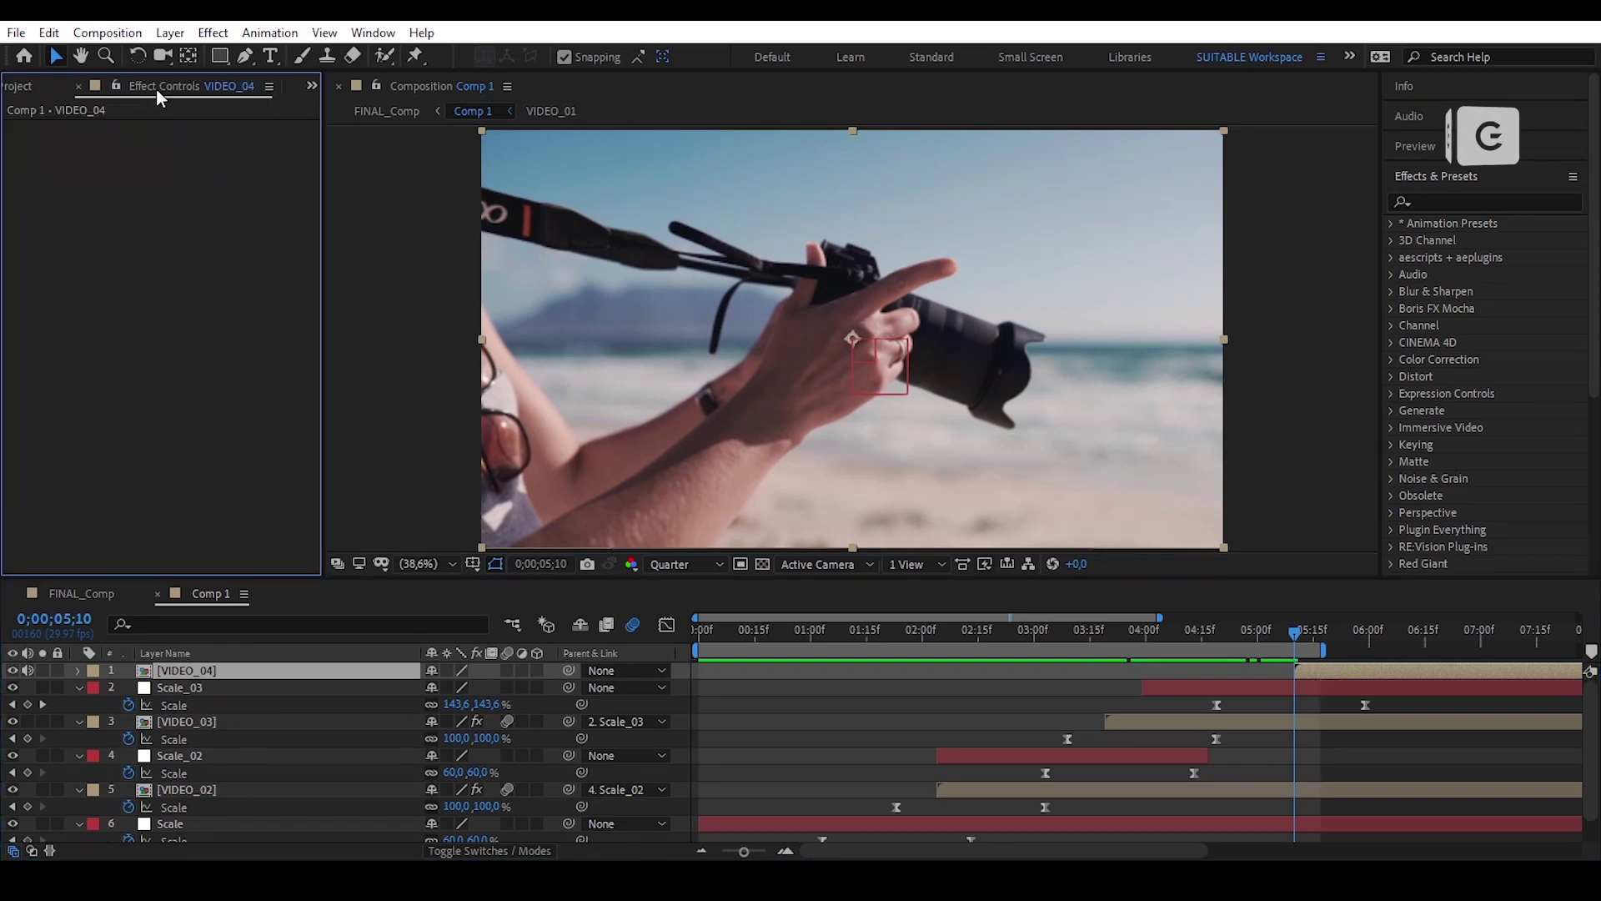
click(53, 33)
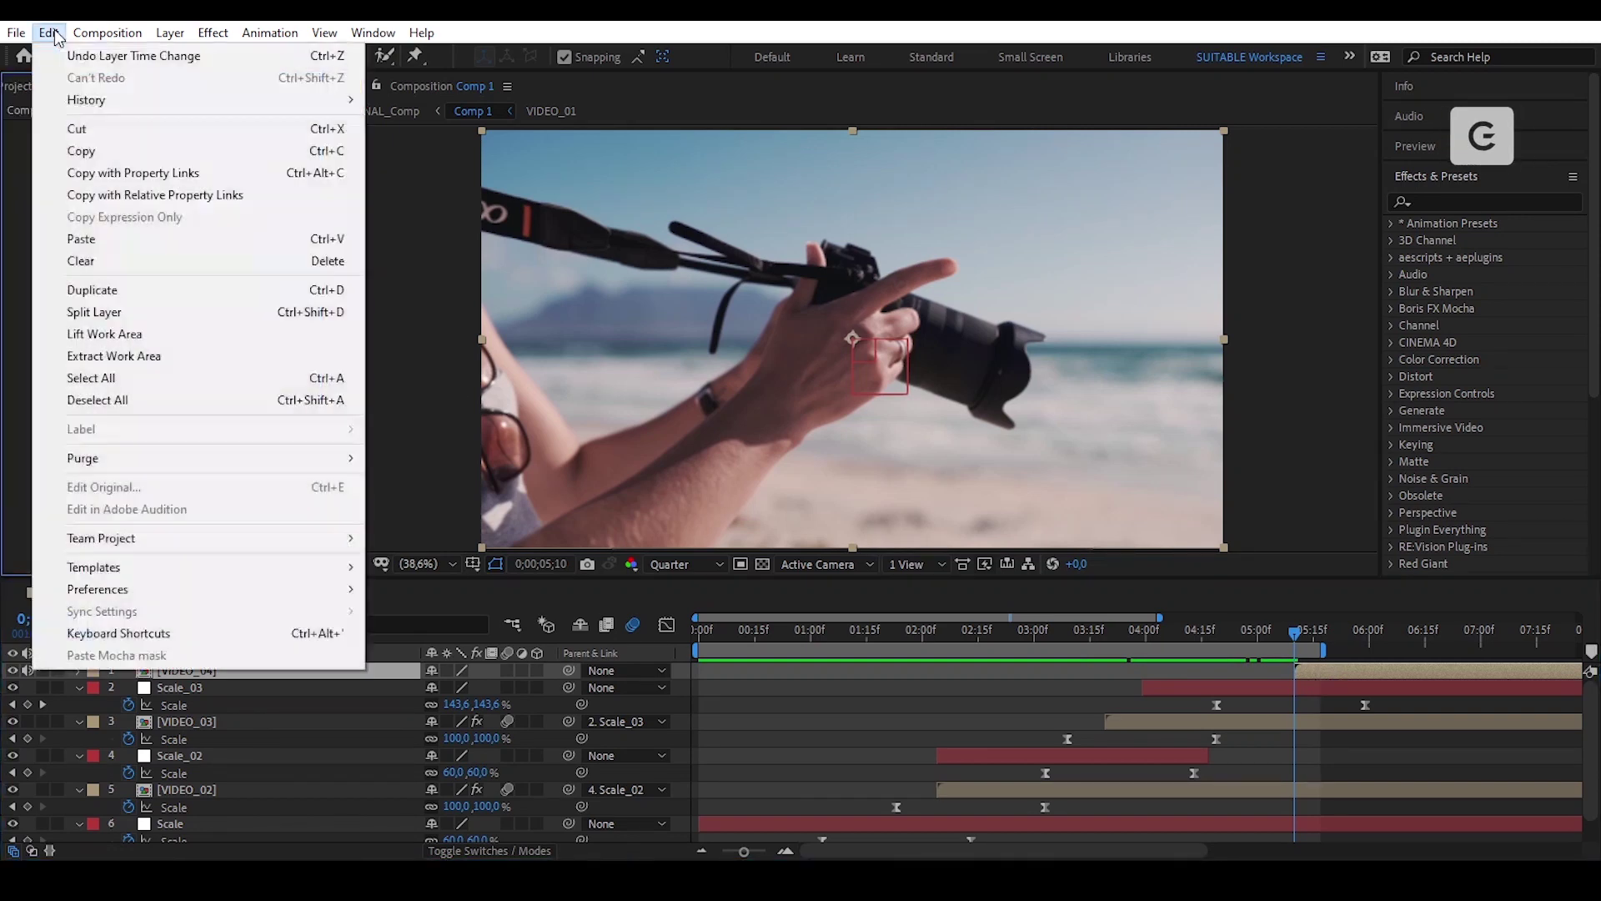
click(138, 239)
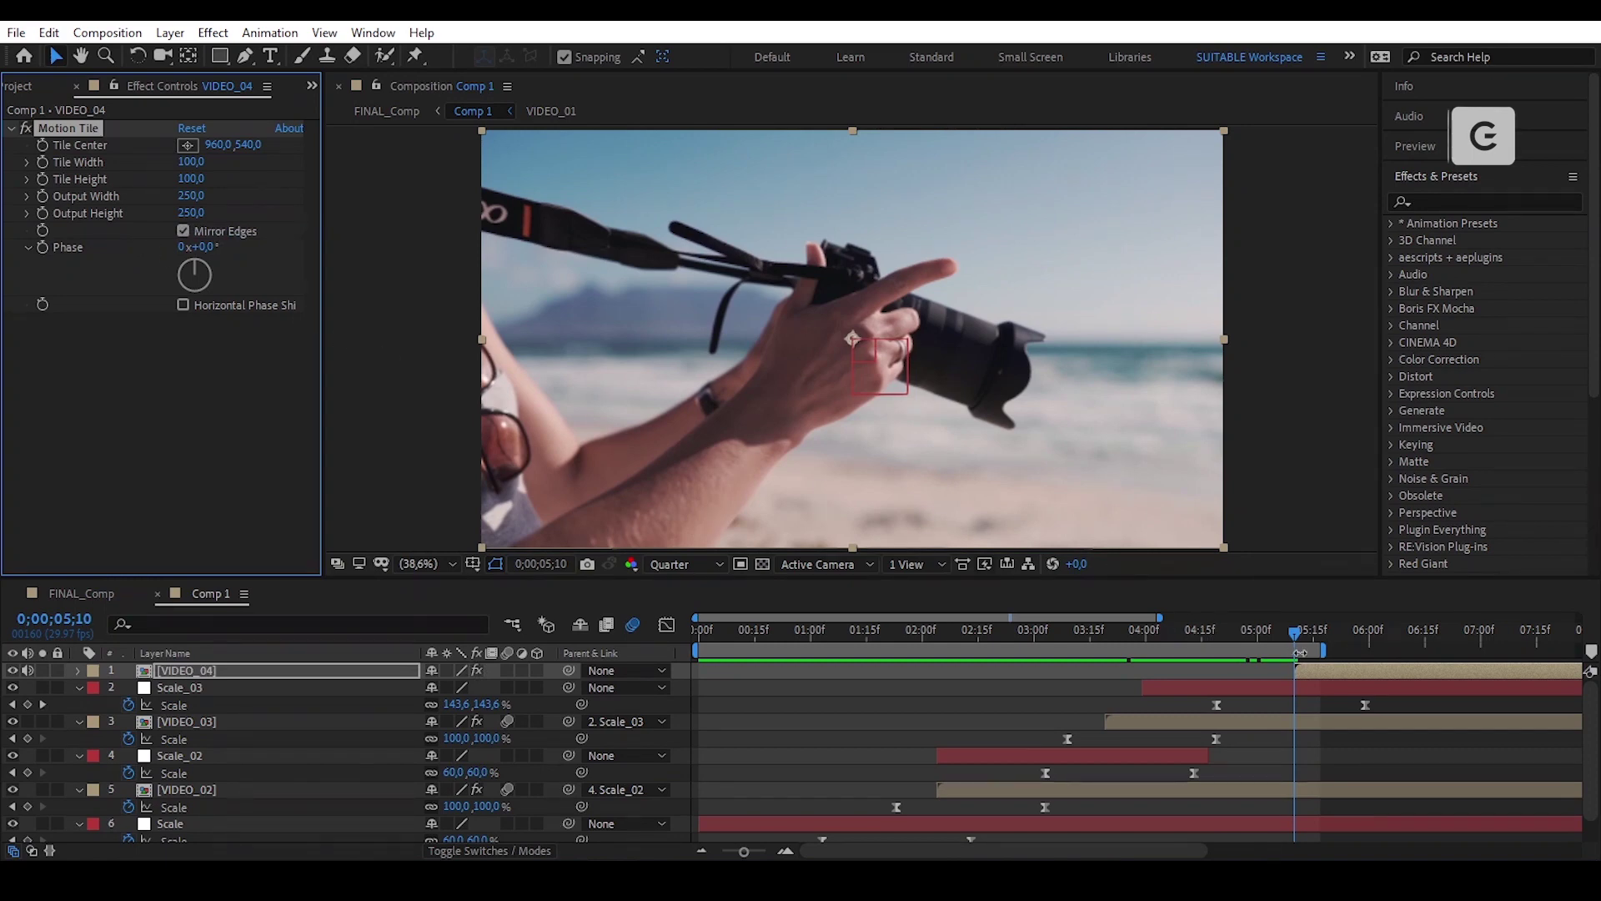
Mute VIDEO_04's audio and keyframe its Scale from 60% at 5:10 to 100% at 6:20.
key(s)
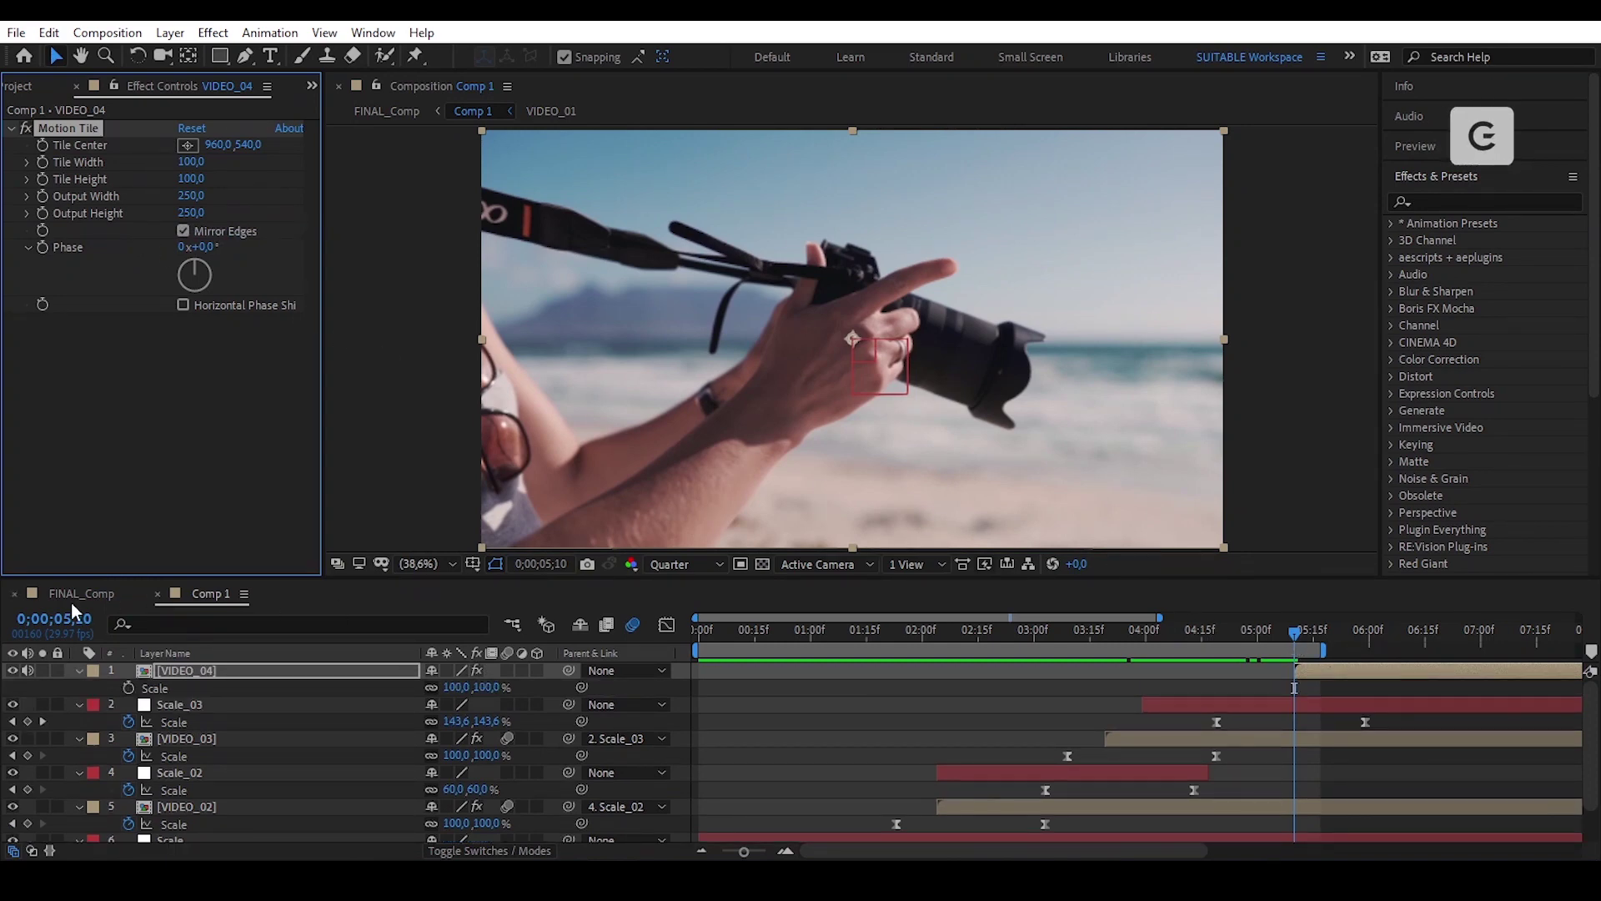
click(29, 672)
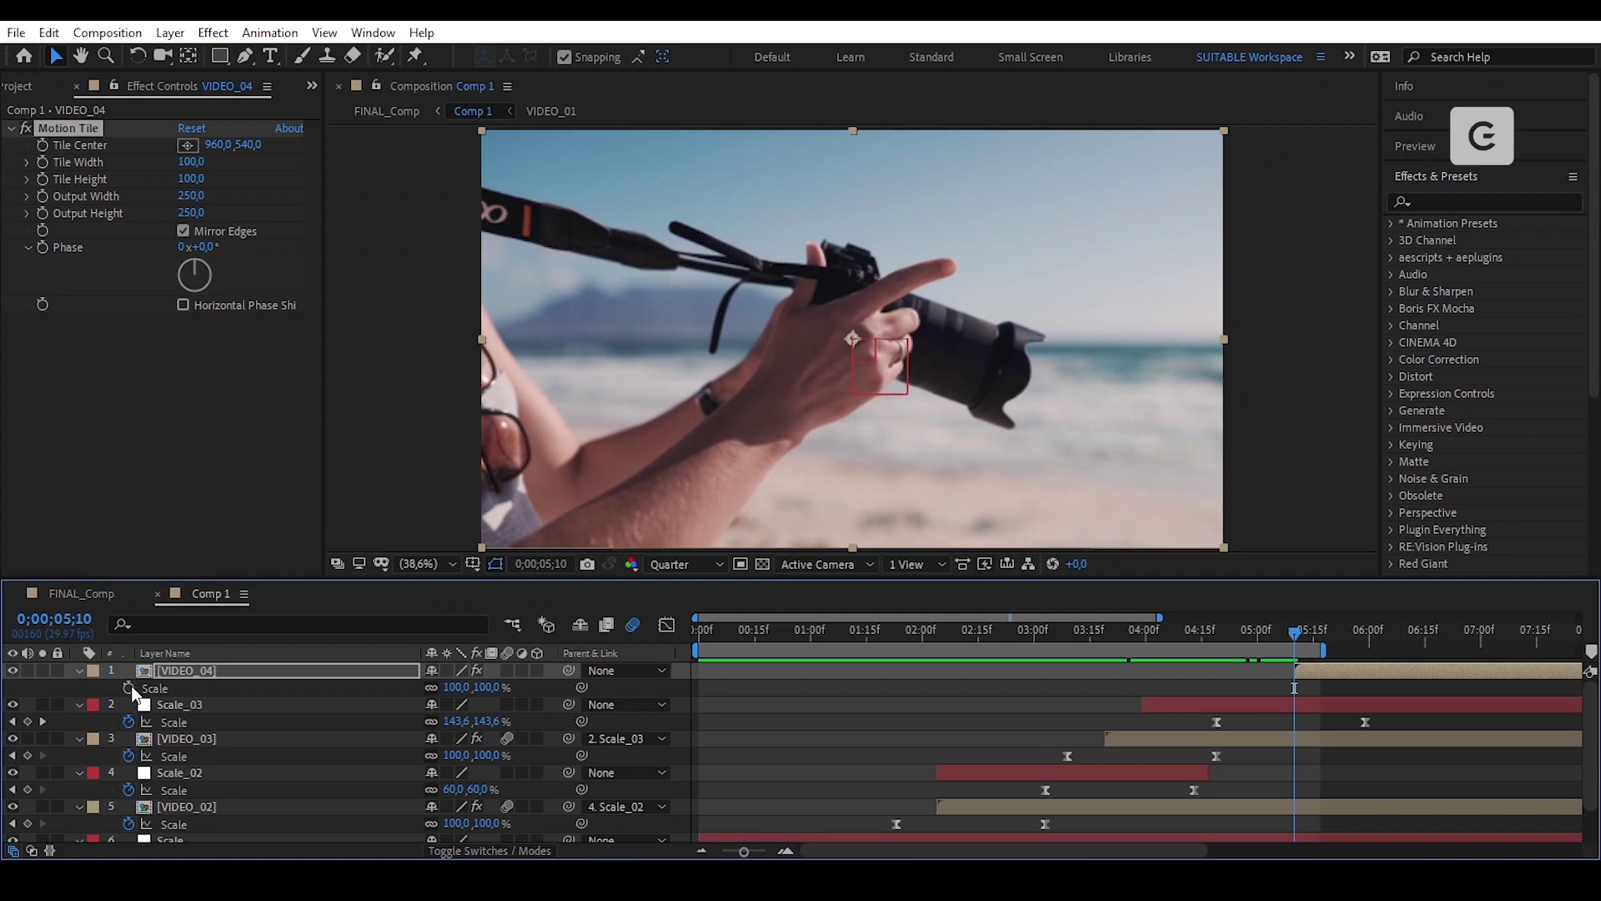
click(131, 687)
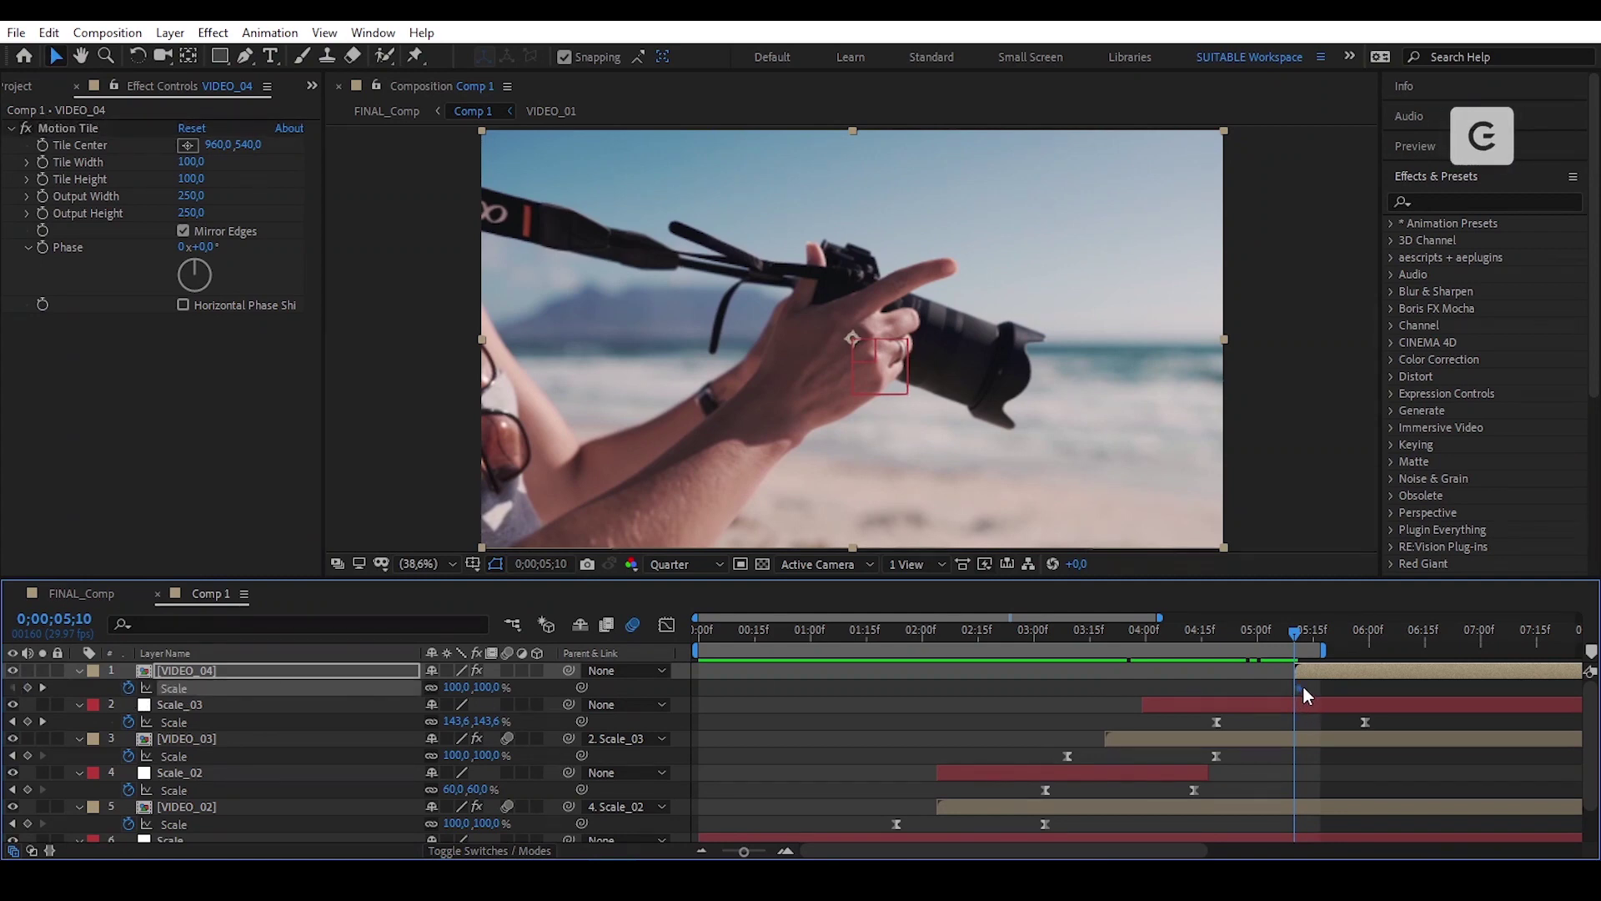
drag(1303, 686, 1365, 689)
click(27, 687)
drag(1288, 686, 1226, 688)
drag(1399, 697, 1286, 694)
click(1350, 689)
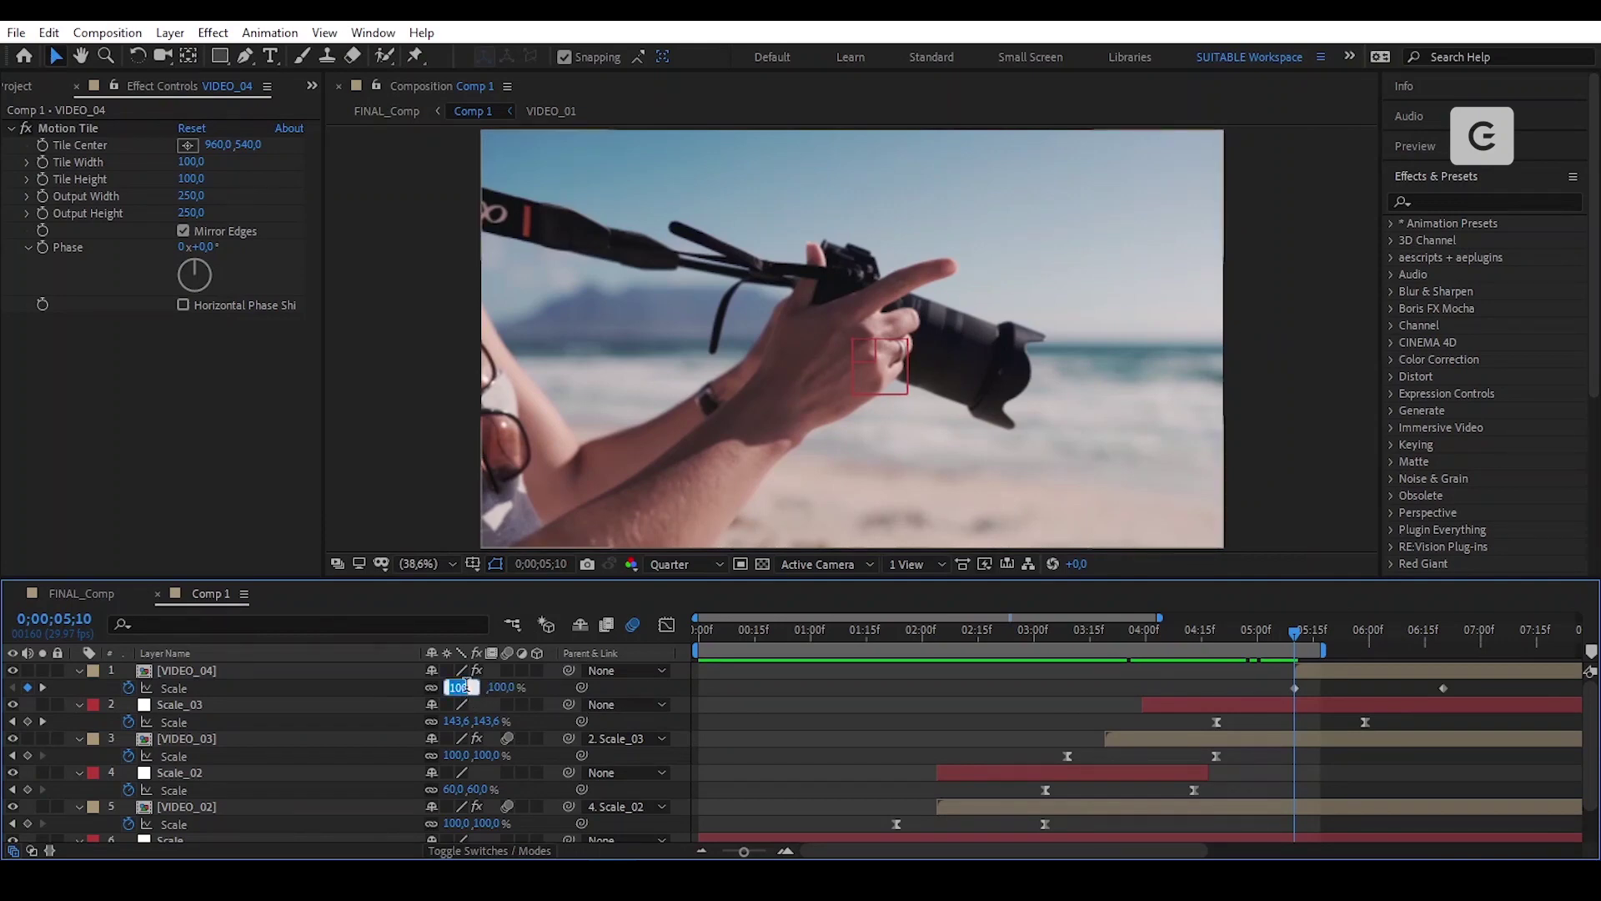
text(60)
key(Return)
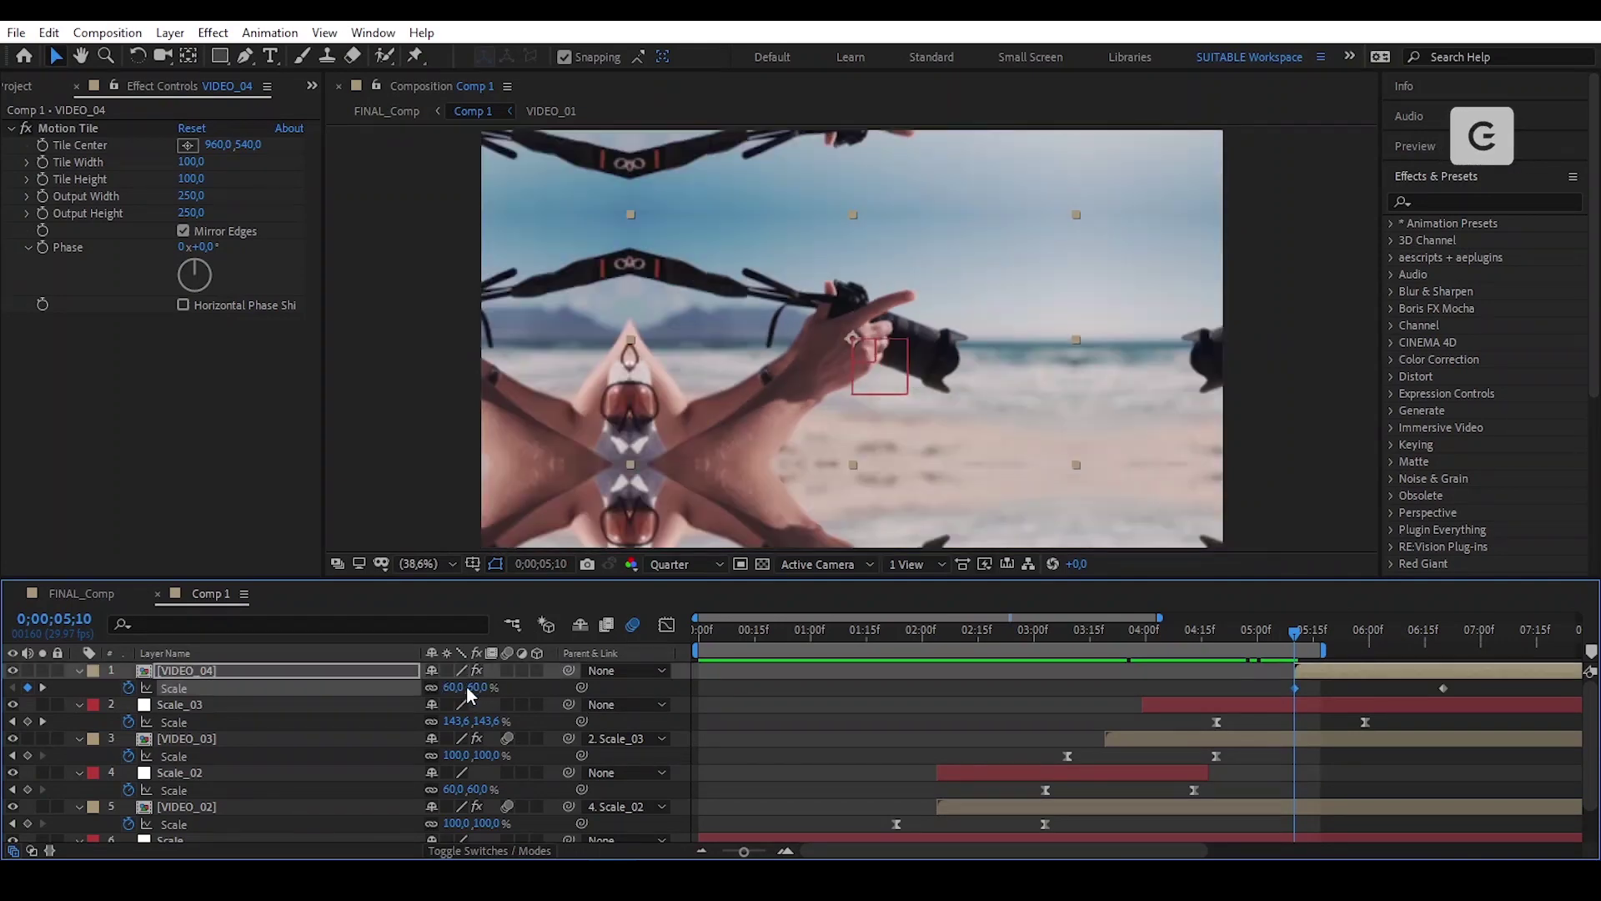
Apply Easy Ease to both Scale keyframes of VIDEO_04.
right_click(1444, 688)
mouse_move(1456, 672)
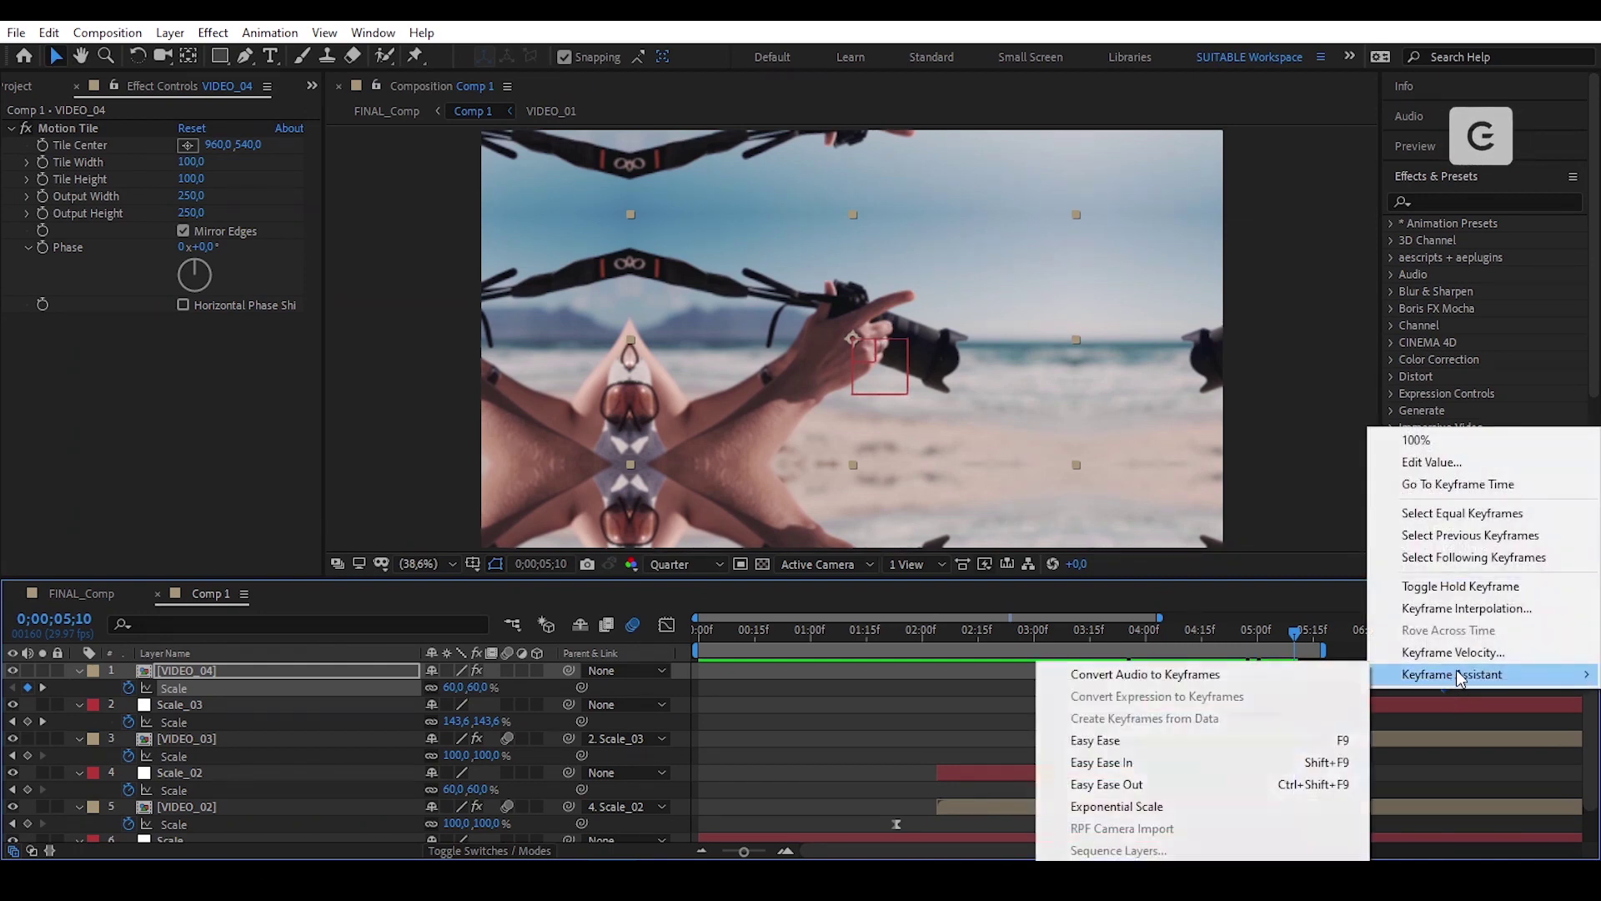
click(1298, 742)
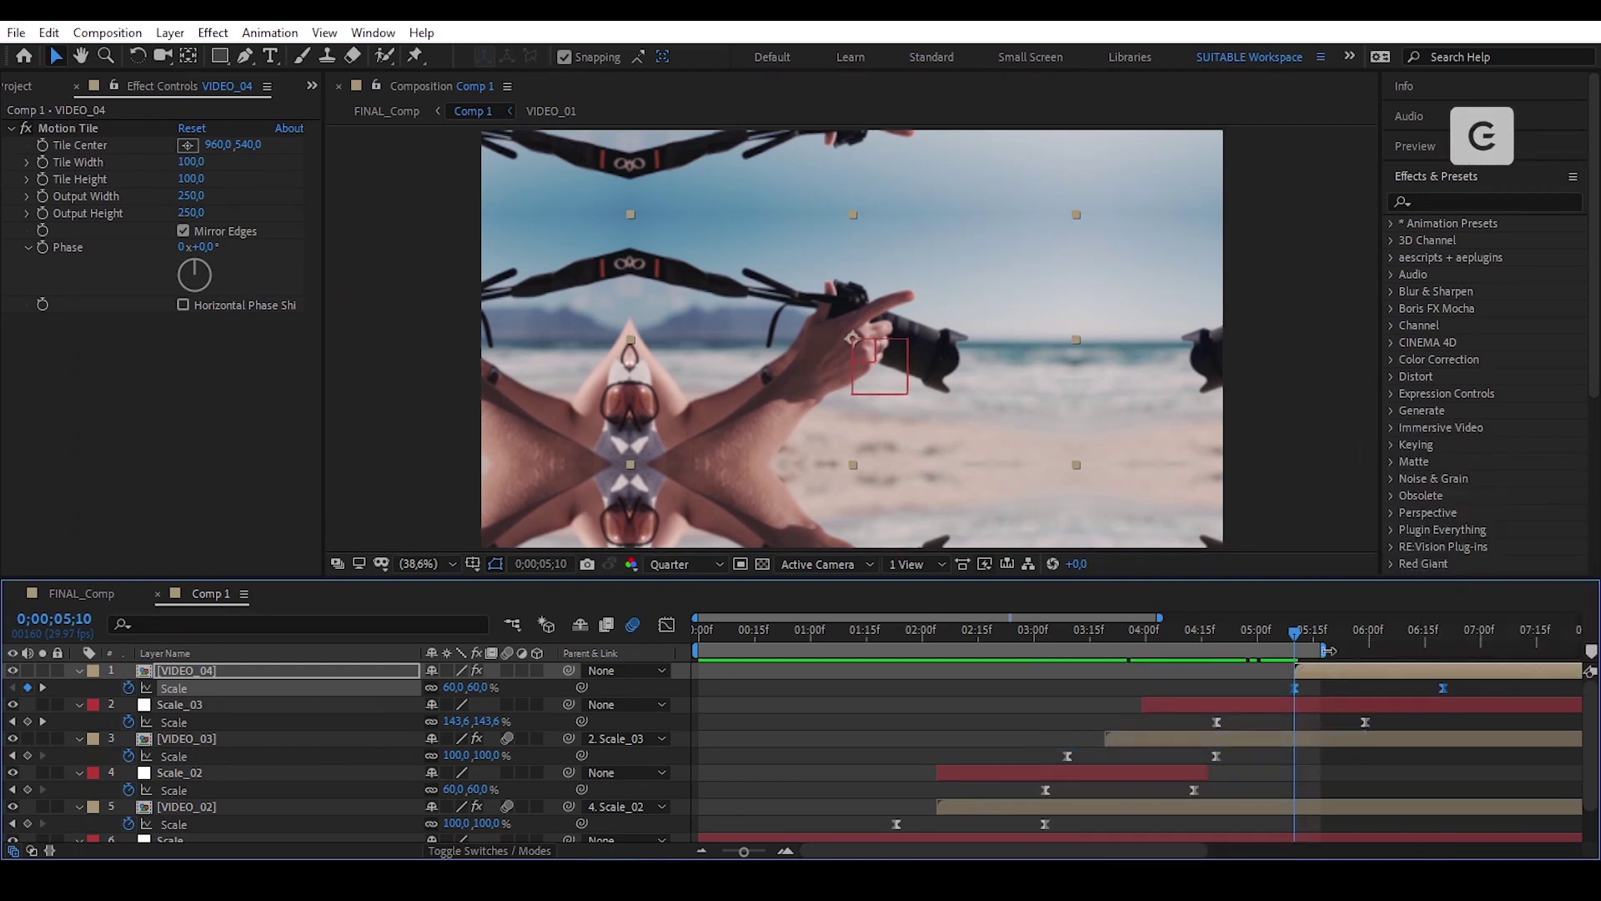
Extend the work area to about 7:20 and lengthen the last Scale keyframe's influence on VIDEO_04's speed curve so the peak comes early.
drag(1330, 650, 1558, 650)
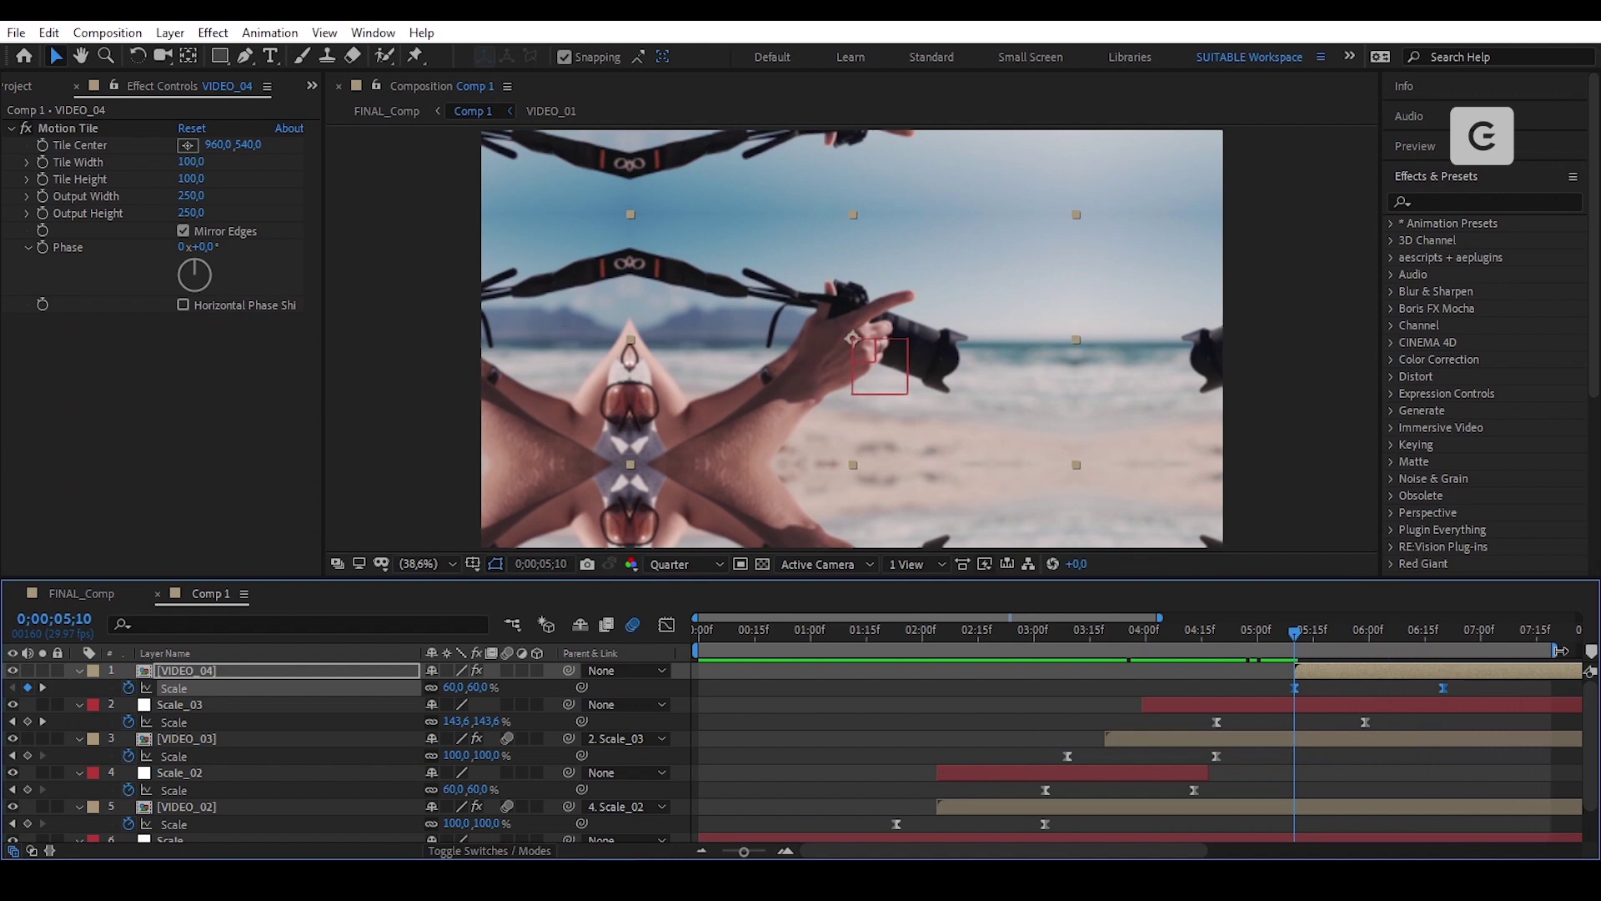
click(667, 626)
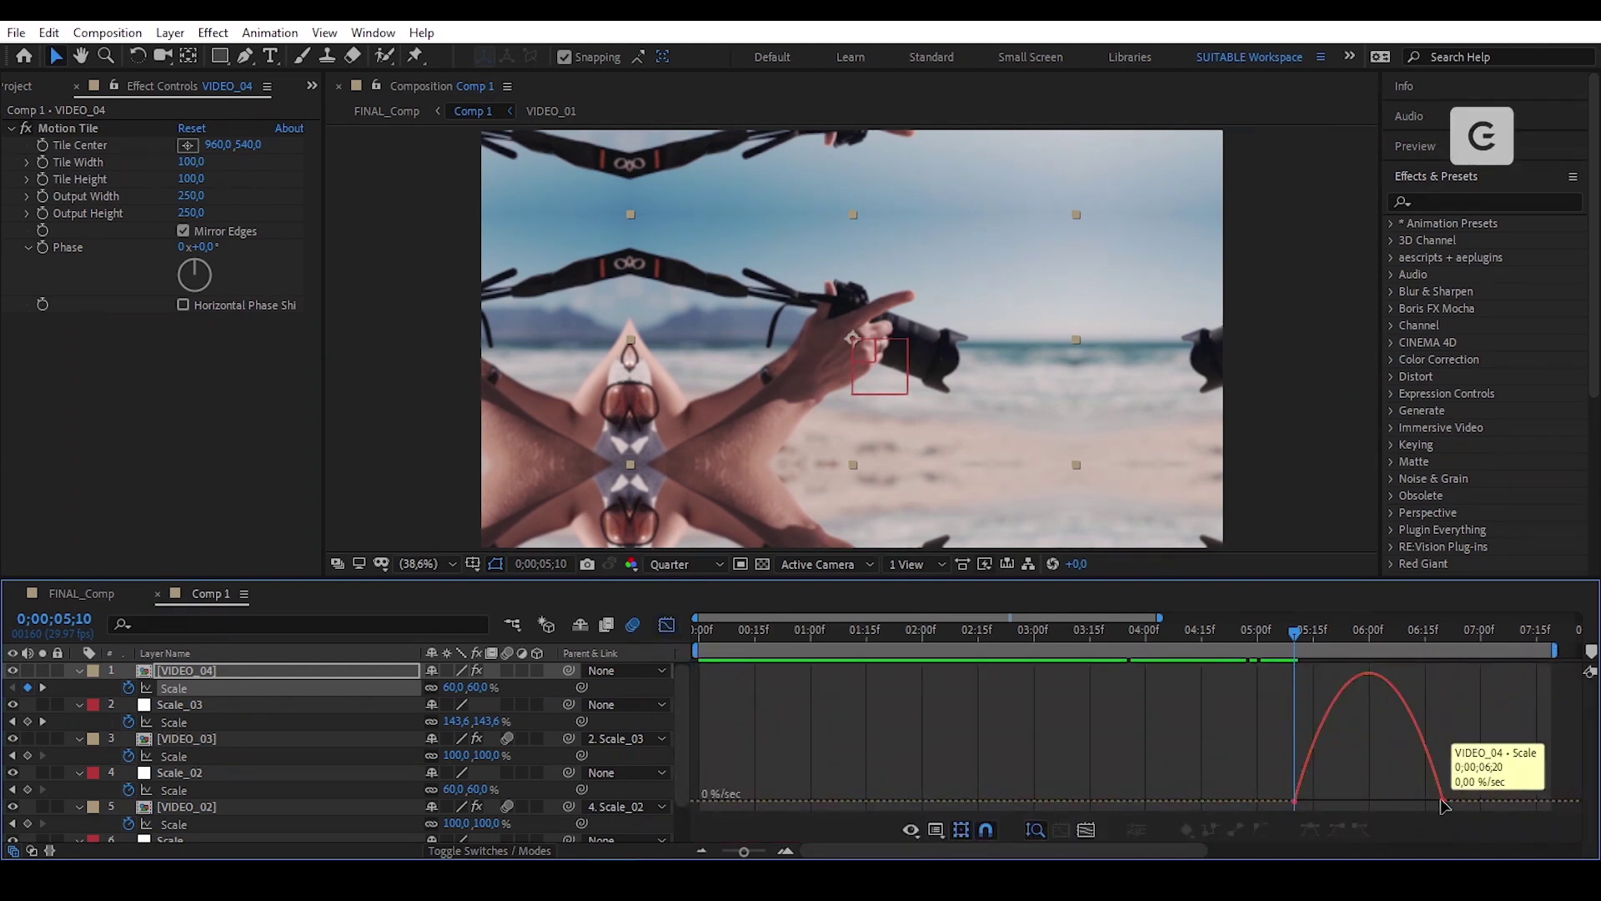
drag(1450, 784, 1337, 799)
click(666, 625)
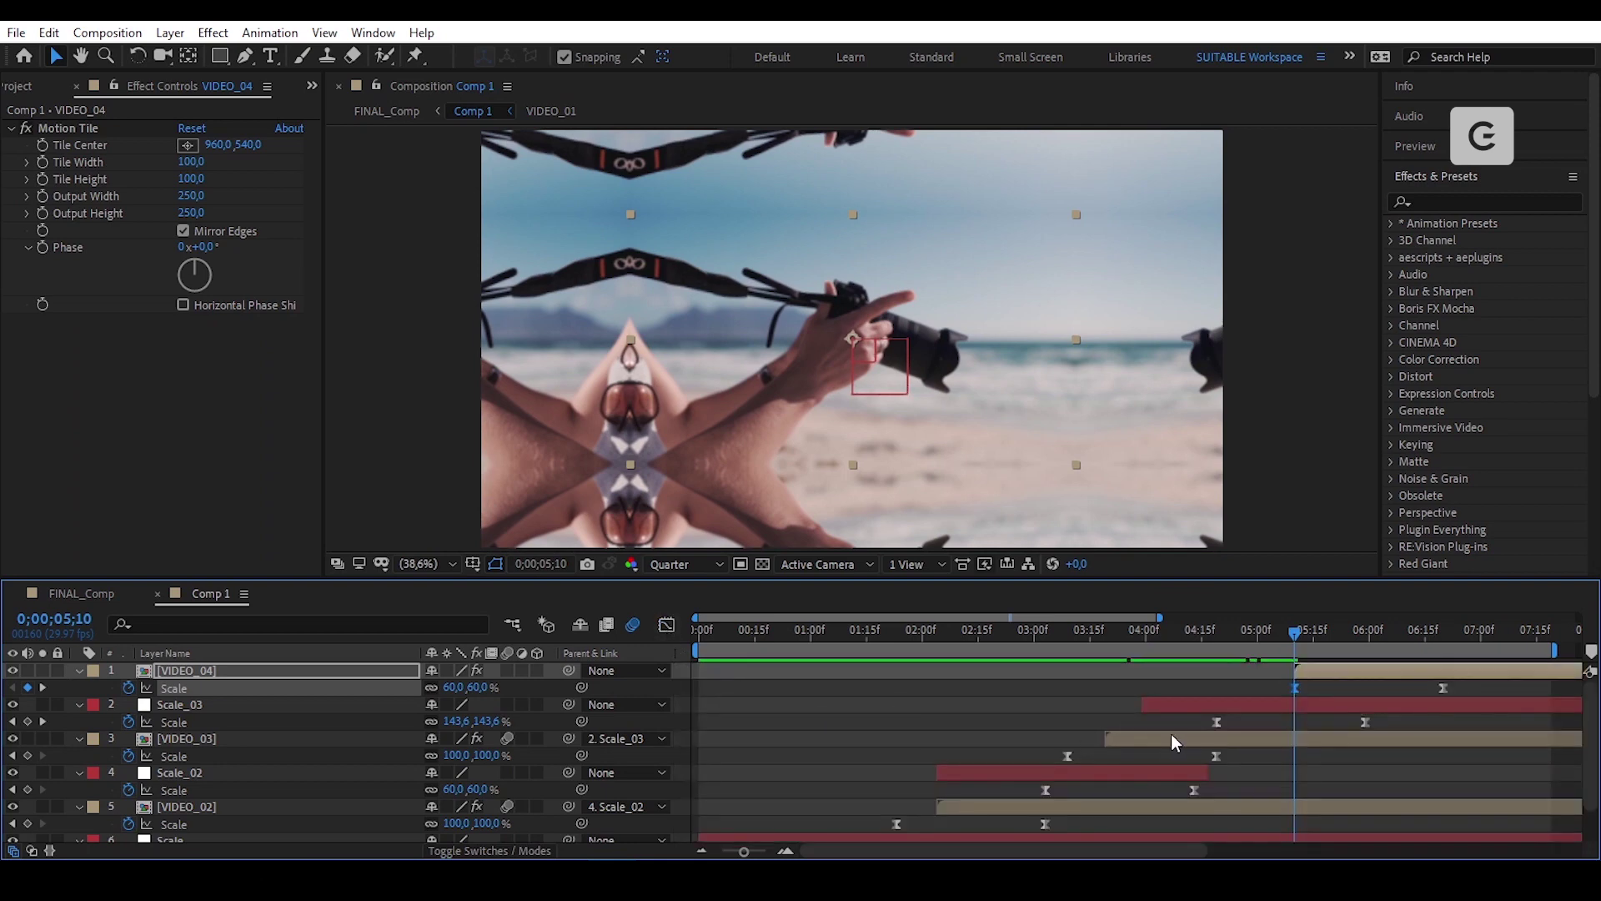
Preview the transition, shift VIDEO_04's Scale keyframes earlier to about 4:22 and 6:02, and start the layer at 5:01.
key(minus)
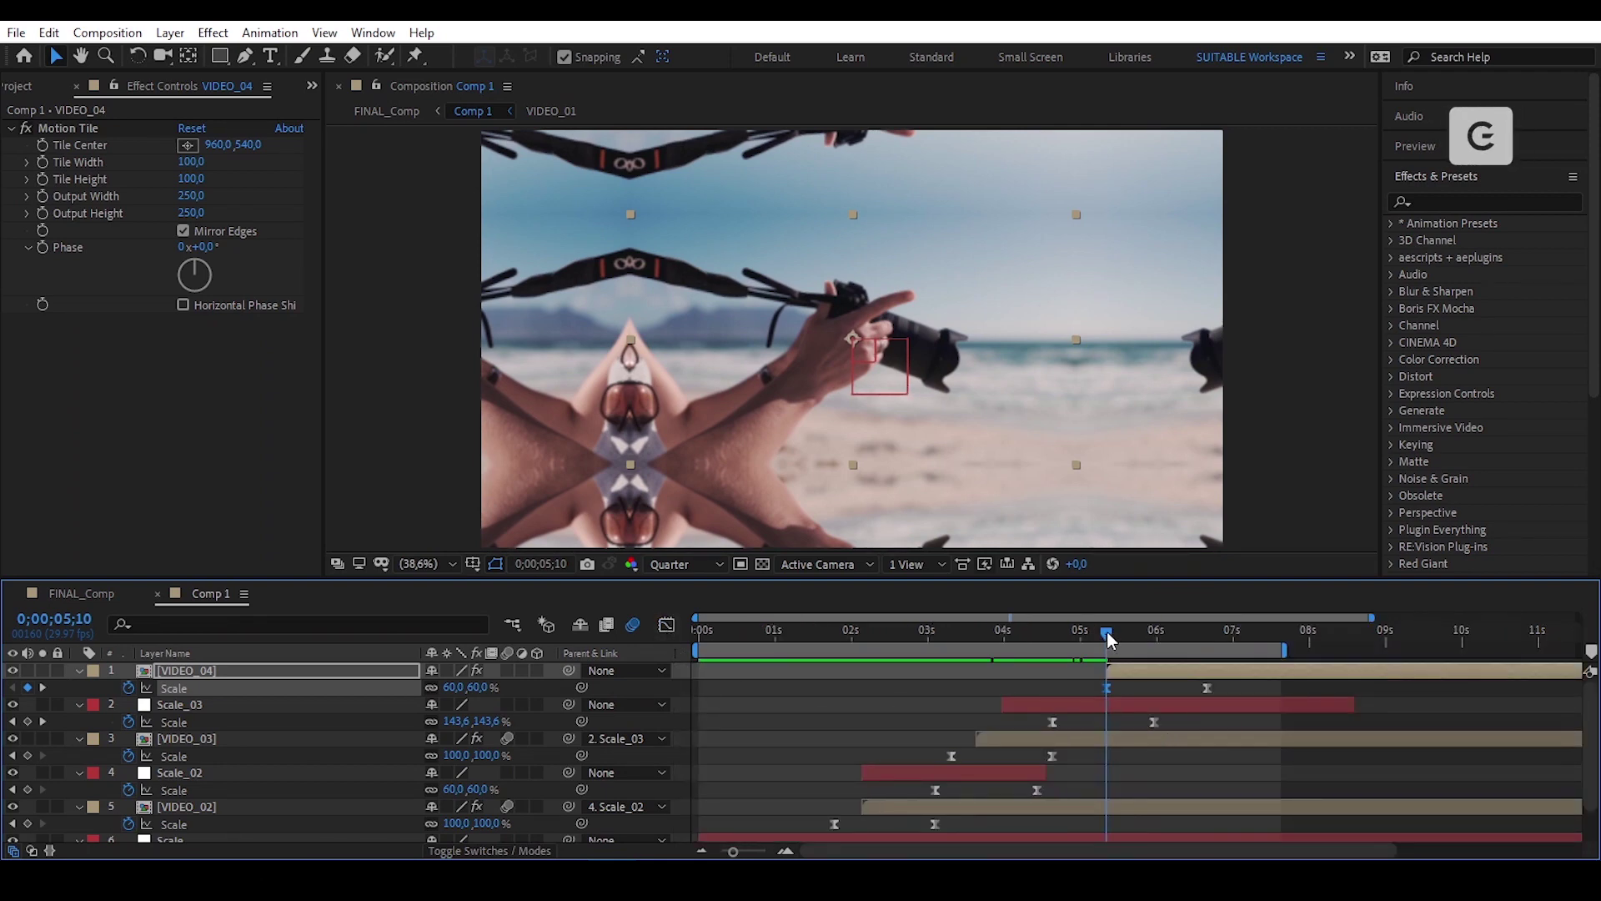
drag(1108, 632, 973, 708)
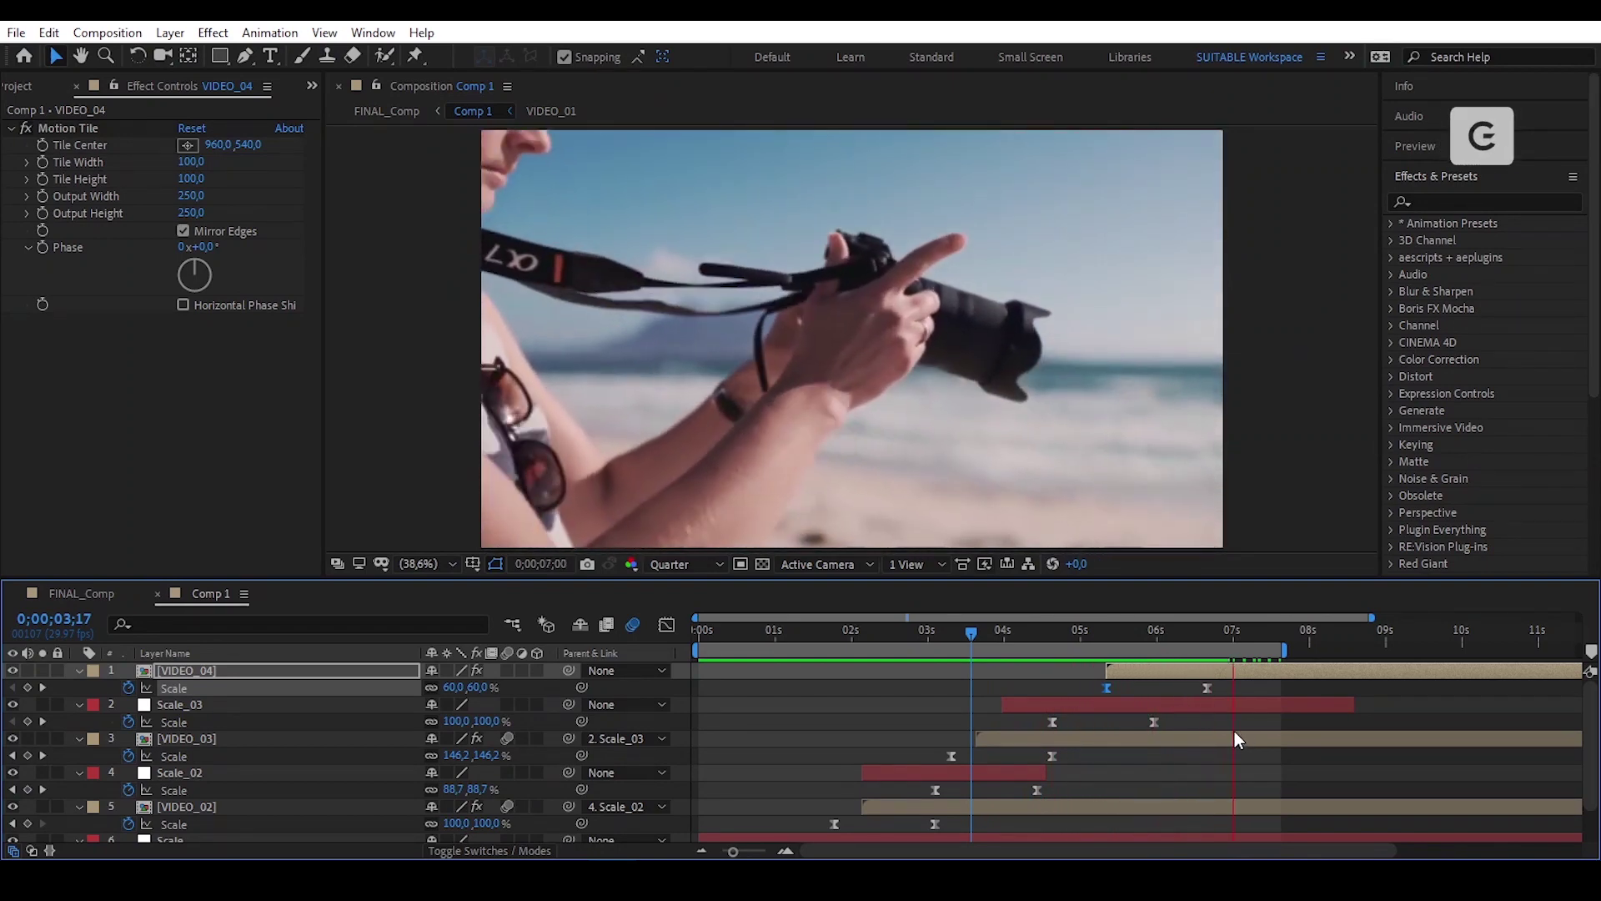
drag(1044, 664, 1081, 665)
drag(1233, 681, 1101, 672)
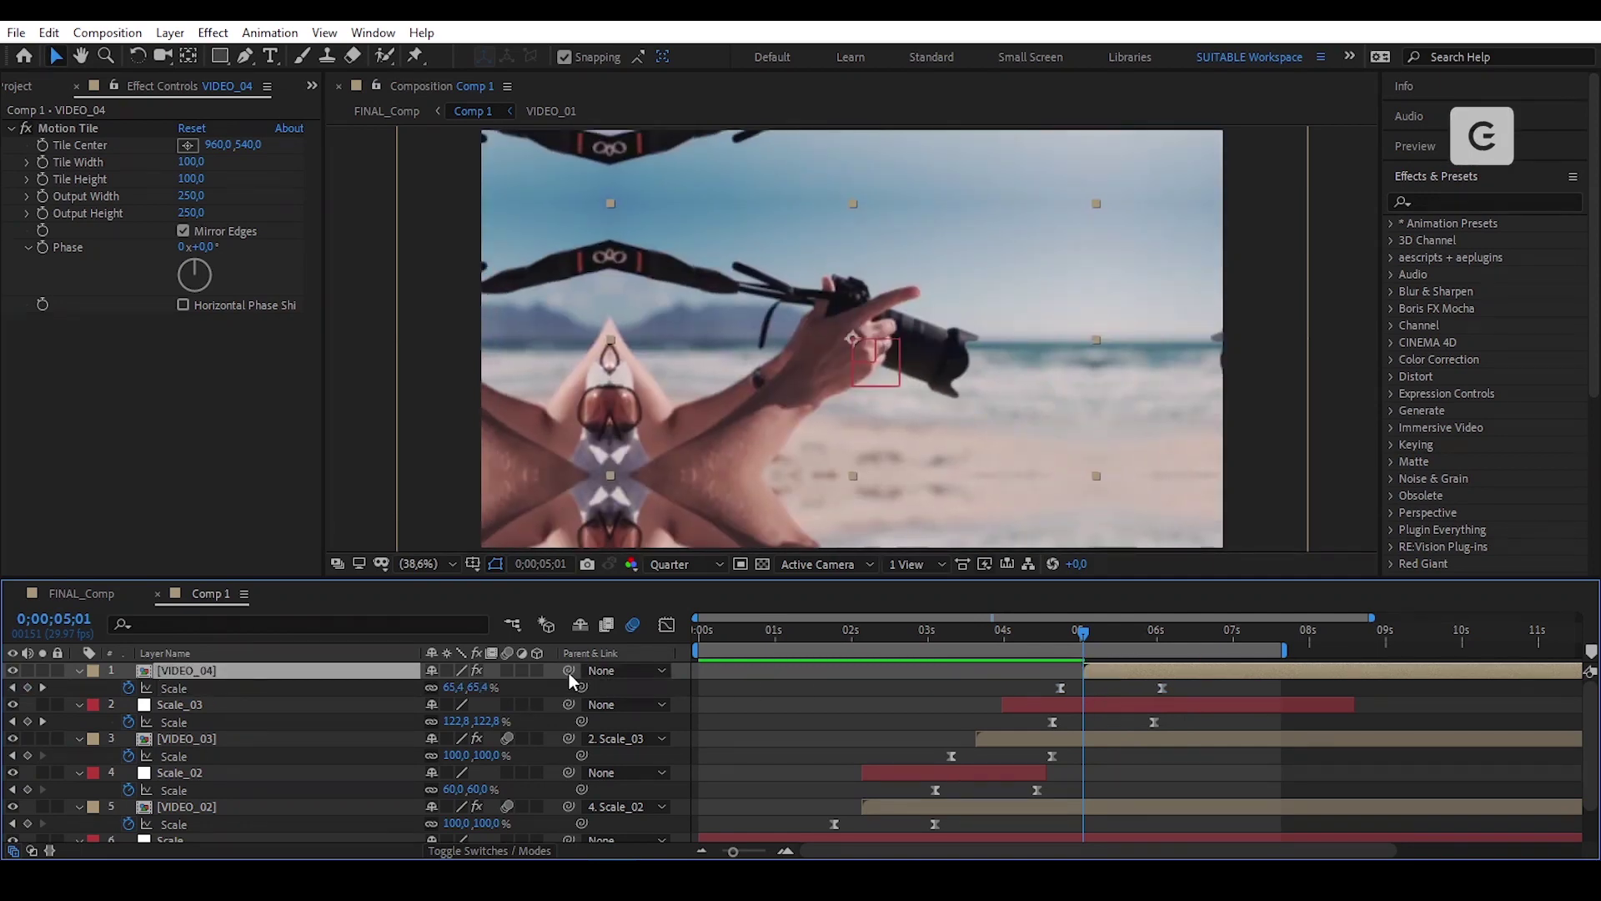
Enable motion blur on VIDEO_04 and preview the transition from VIDEO_03 into it.
click(506, 670)
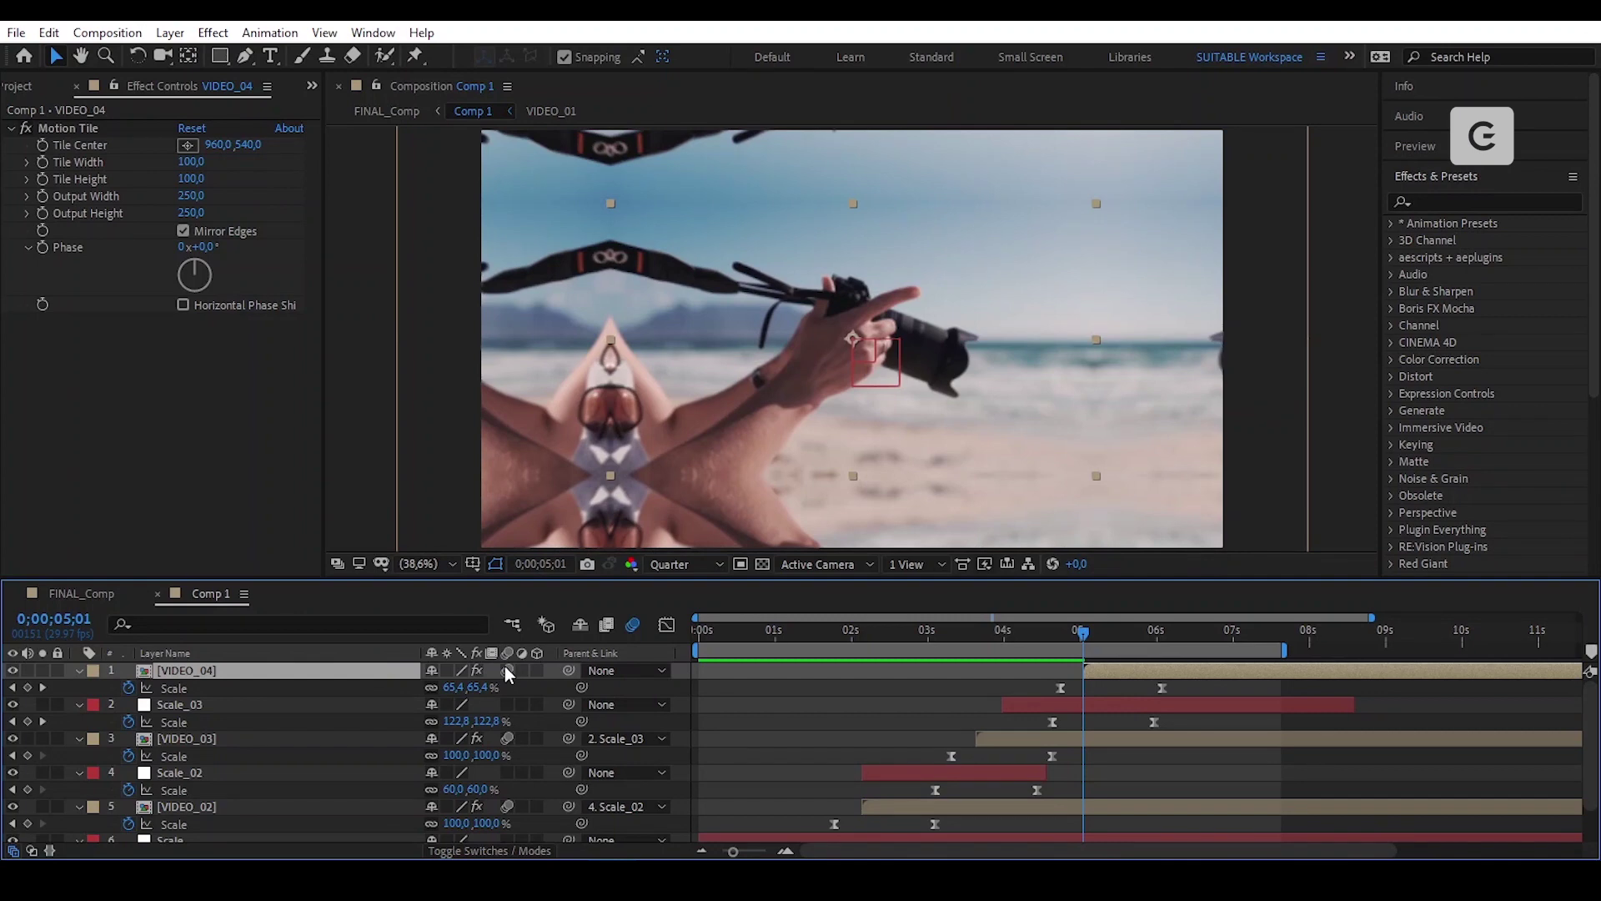
drag(1025, 634, 868, 667)
key(space)
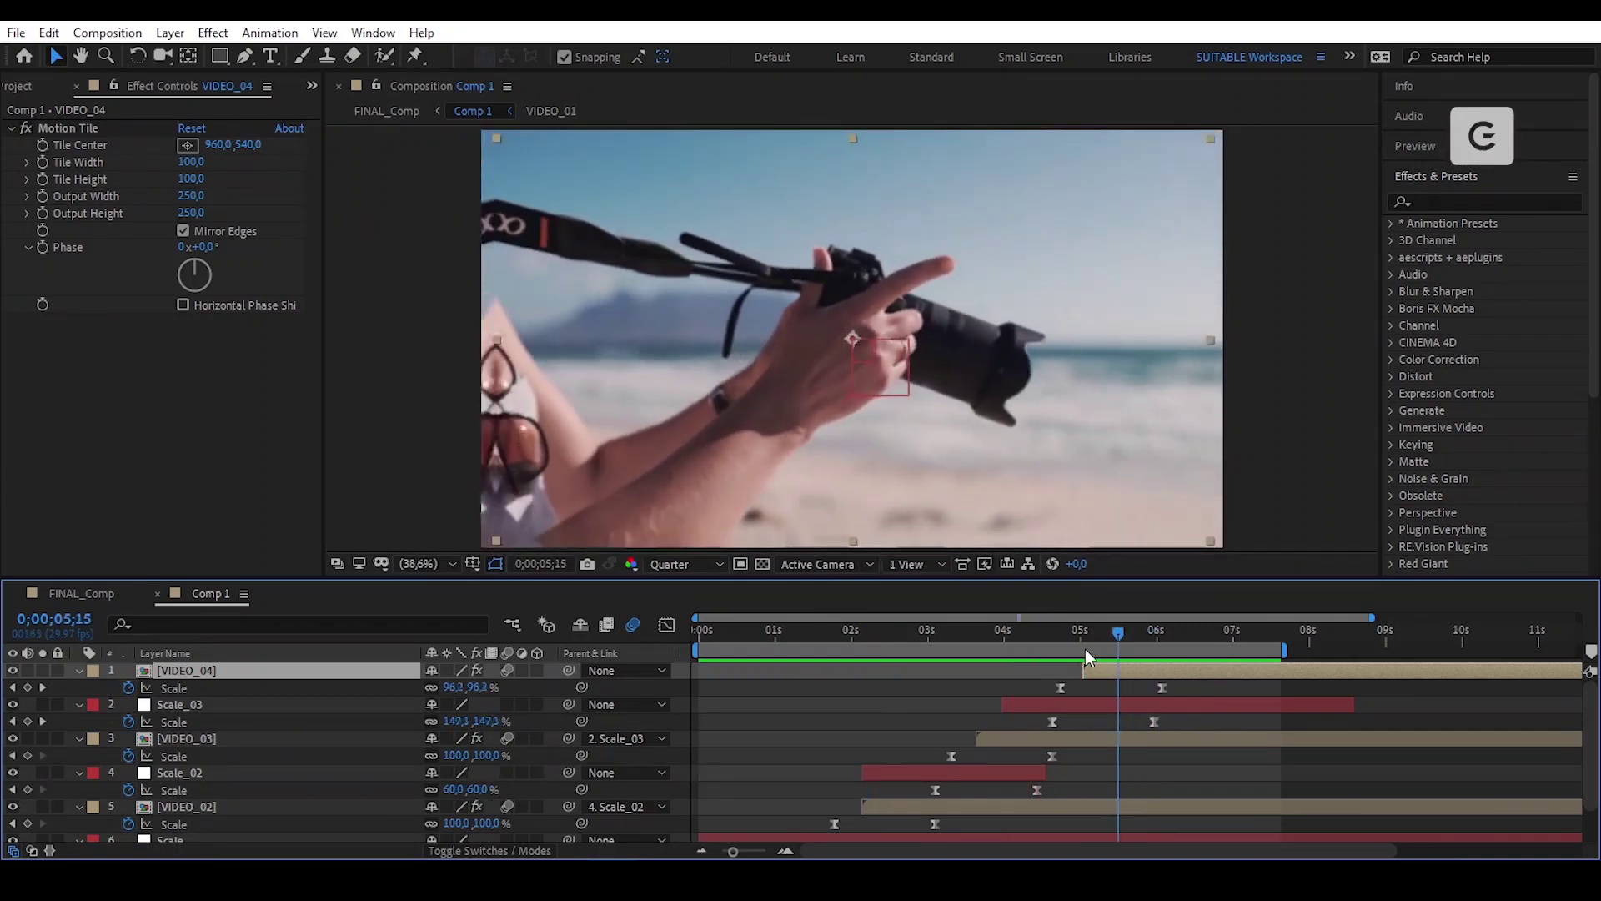
drag(1085, 649, 1017, 650)
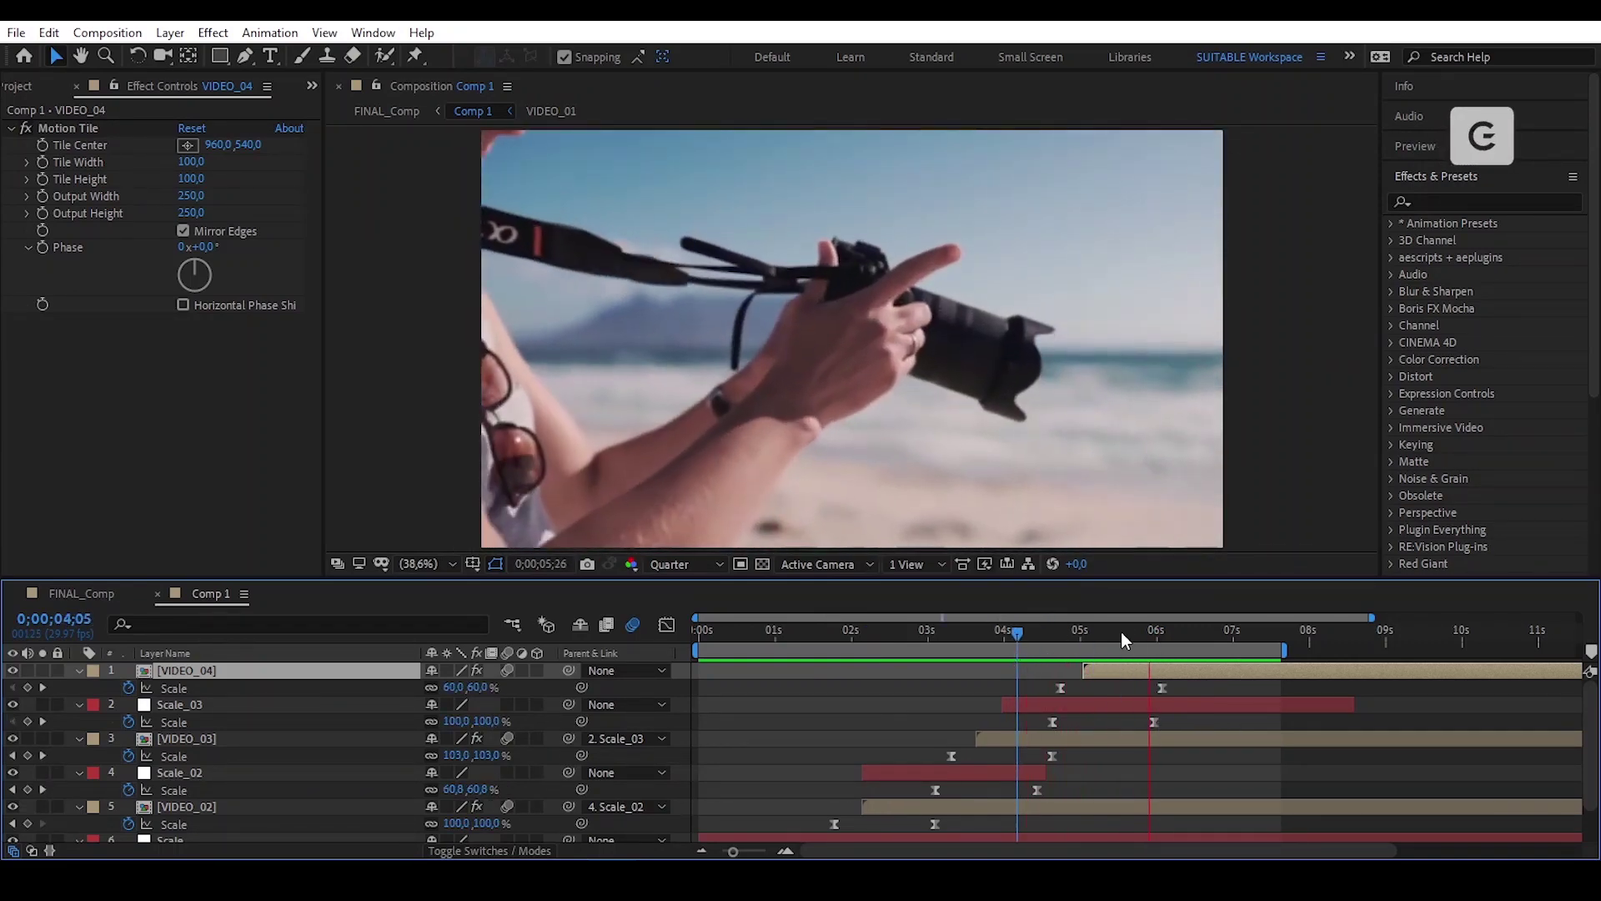
drag(1121, 632, 989, 651)
key(space)
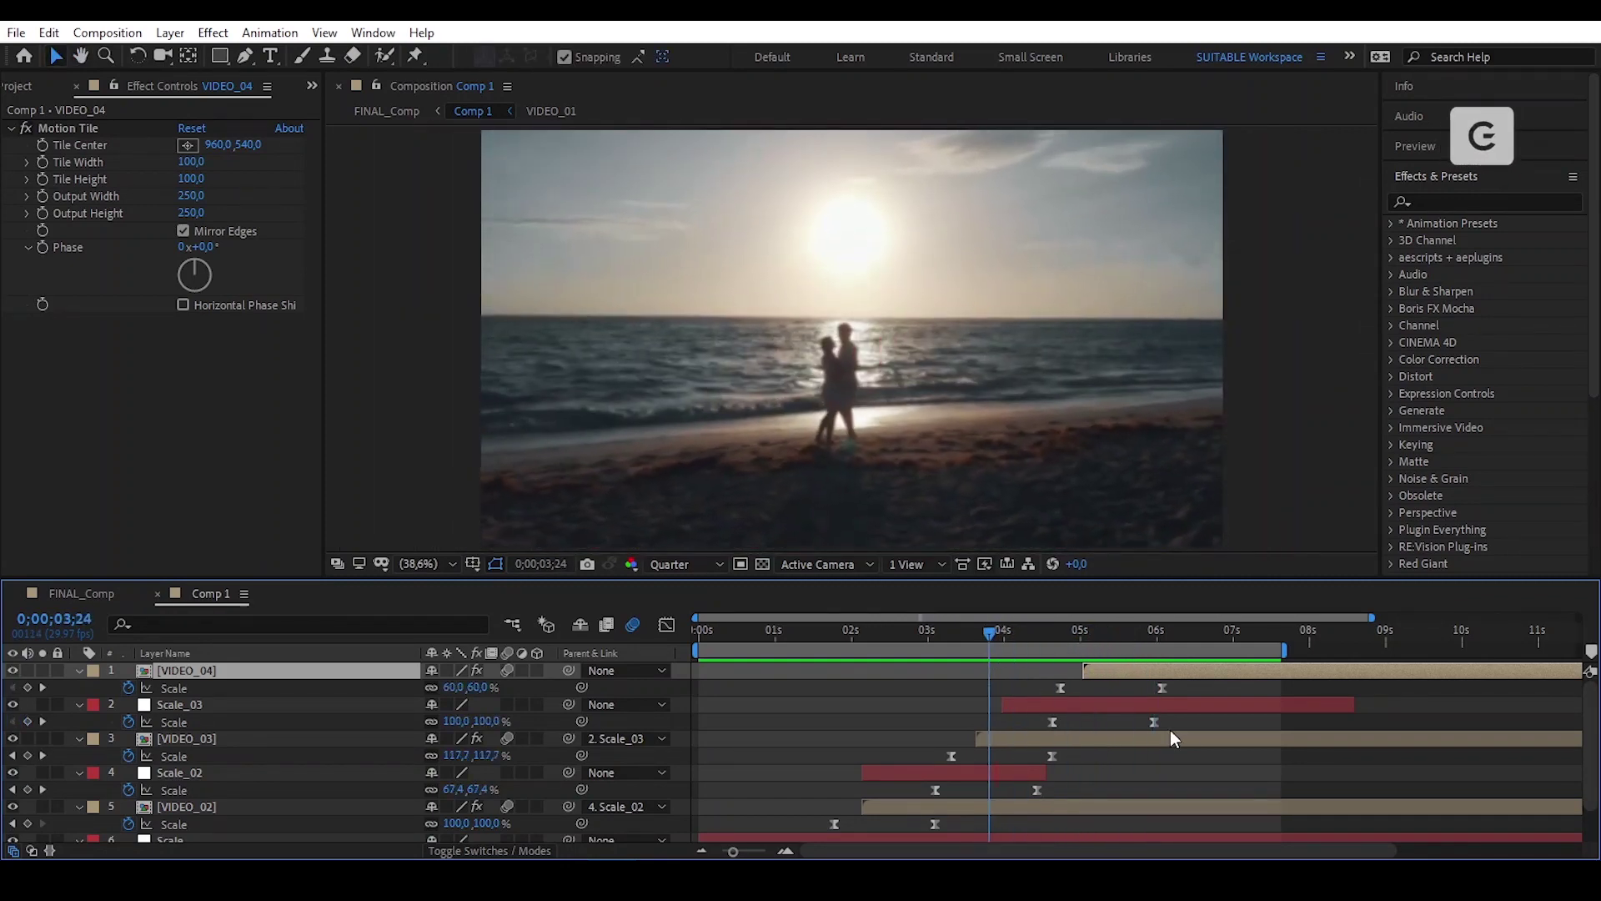
key(space)
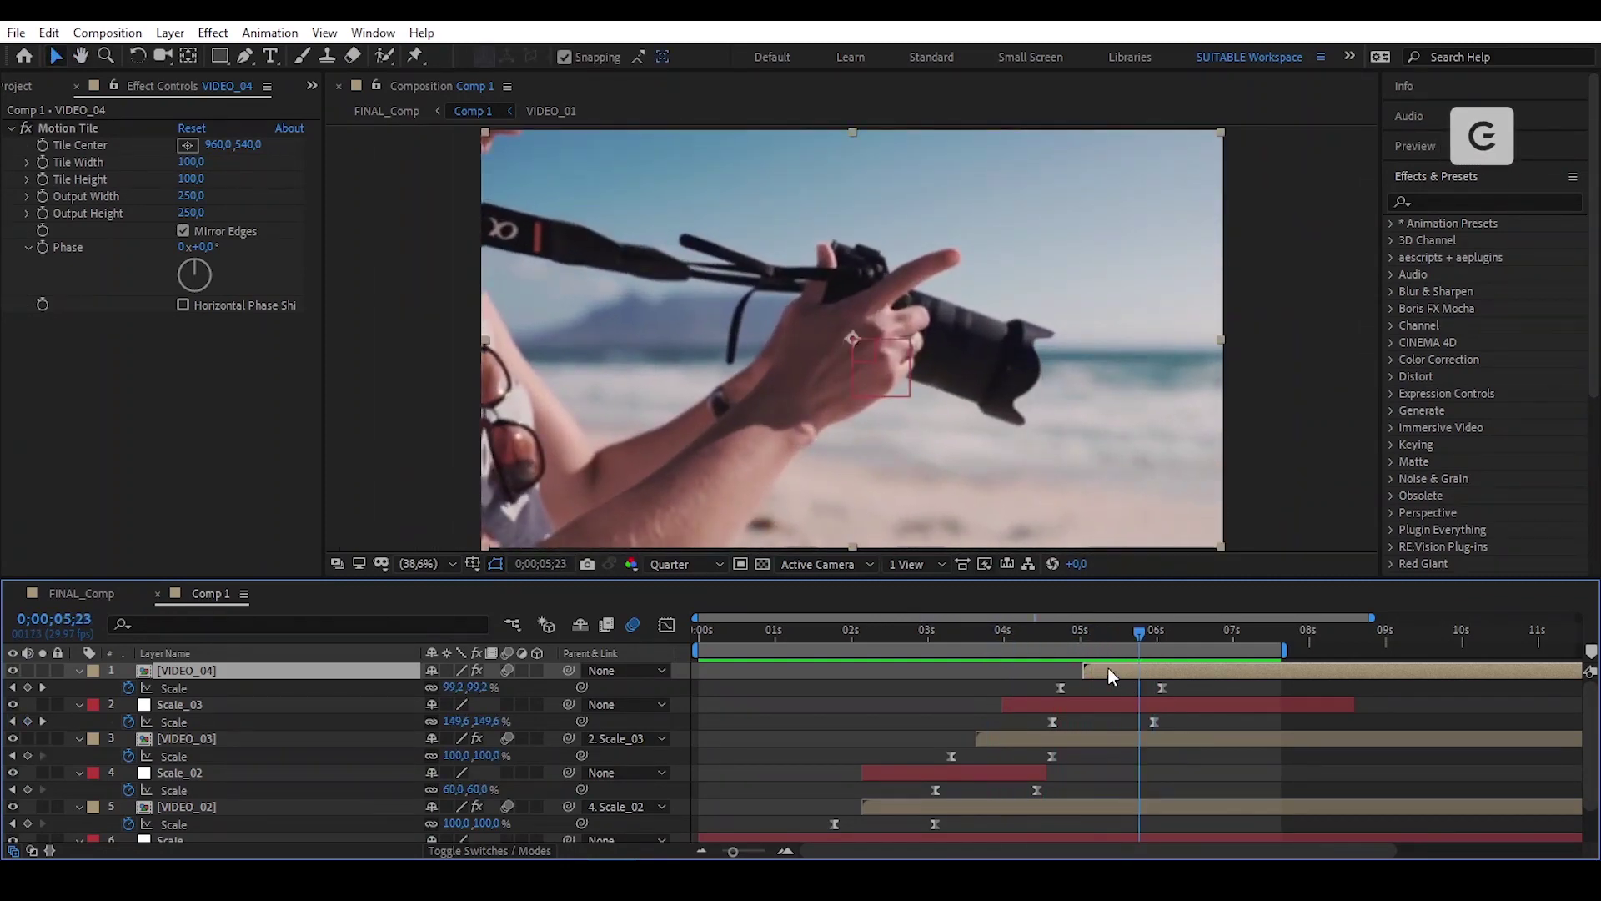
Shift VIDEO_04 slightly later to start at about 5:05 and preview the transition again.
drag(1108, 668, 1010, 650)
key(space)
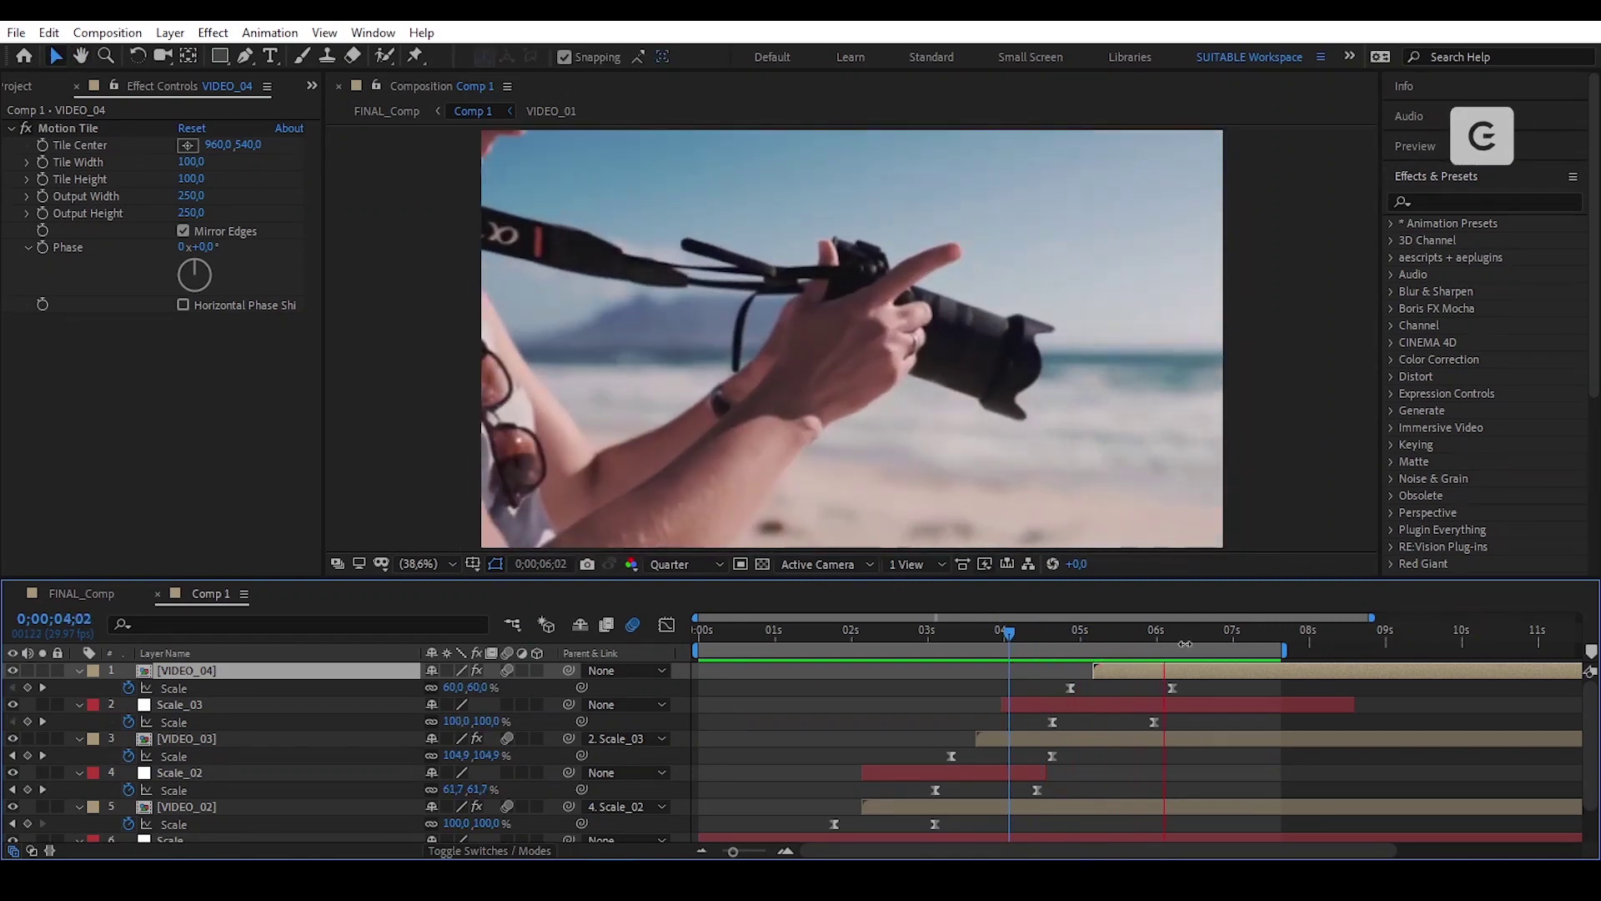
click(1080, 639)
drag(1080, 639, 948, 667)
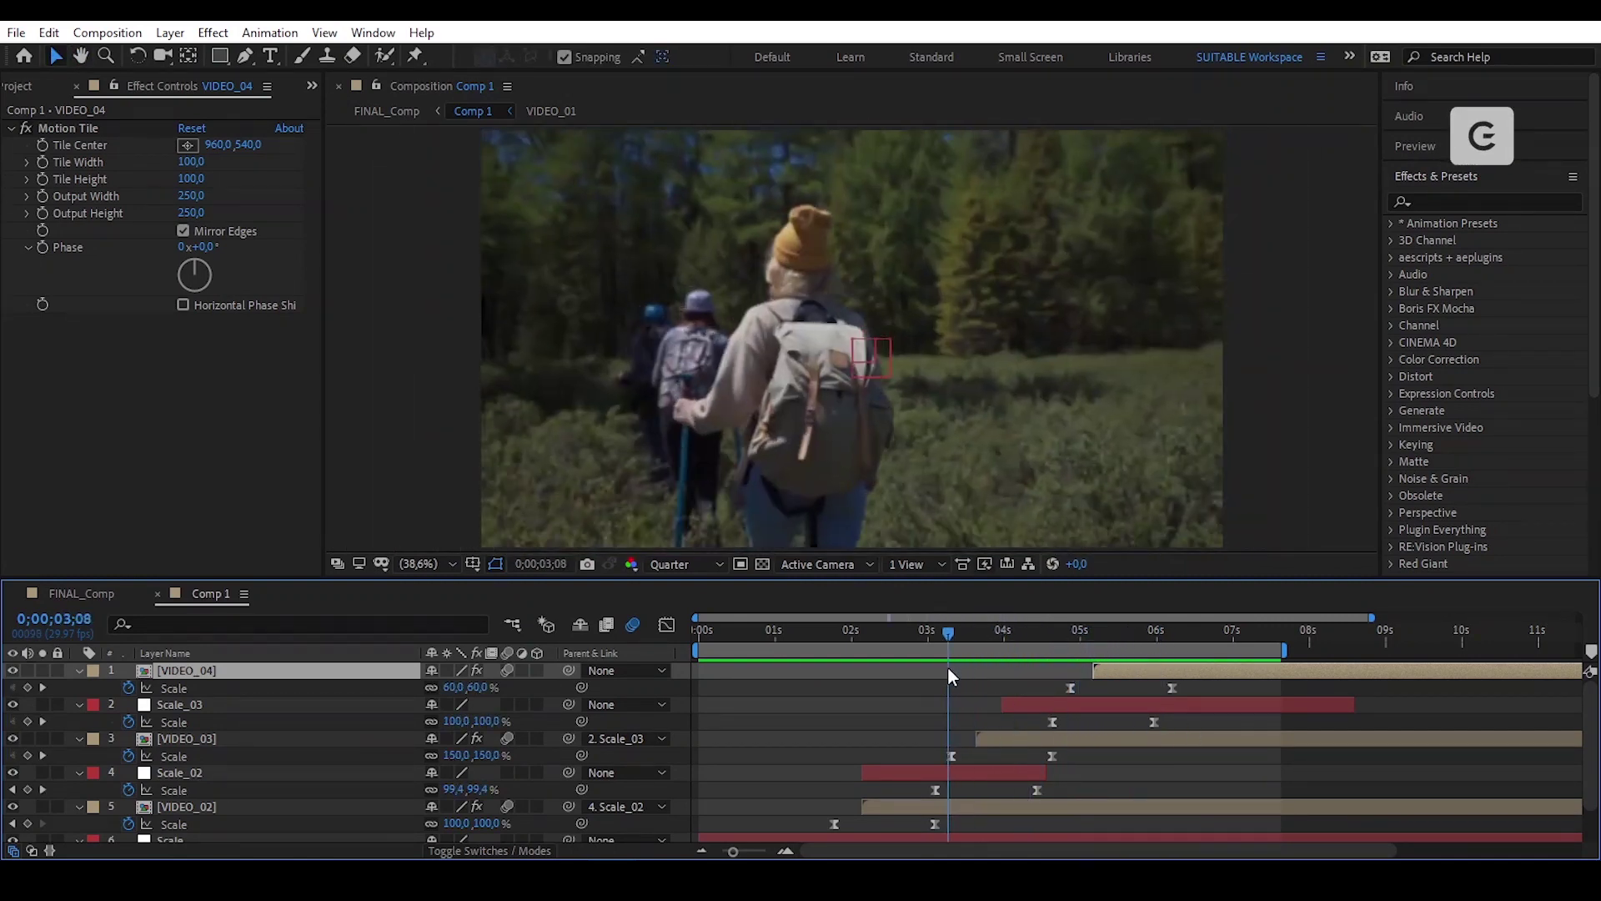
key(space)
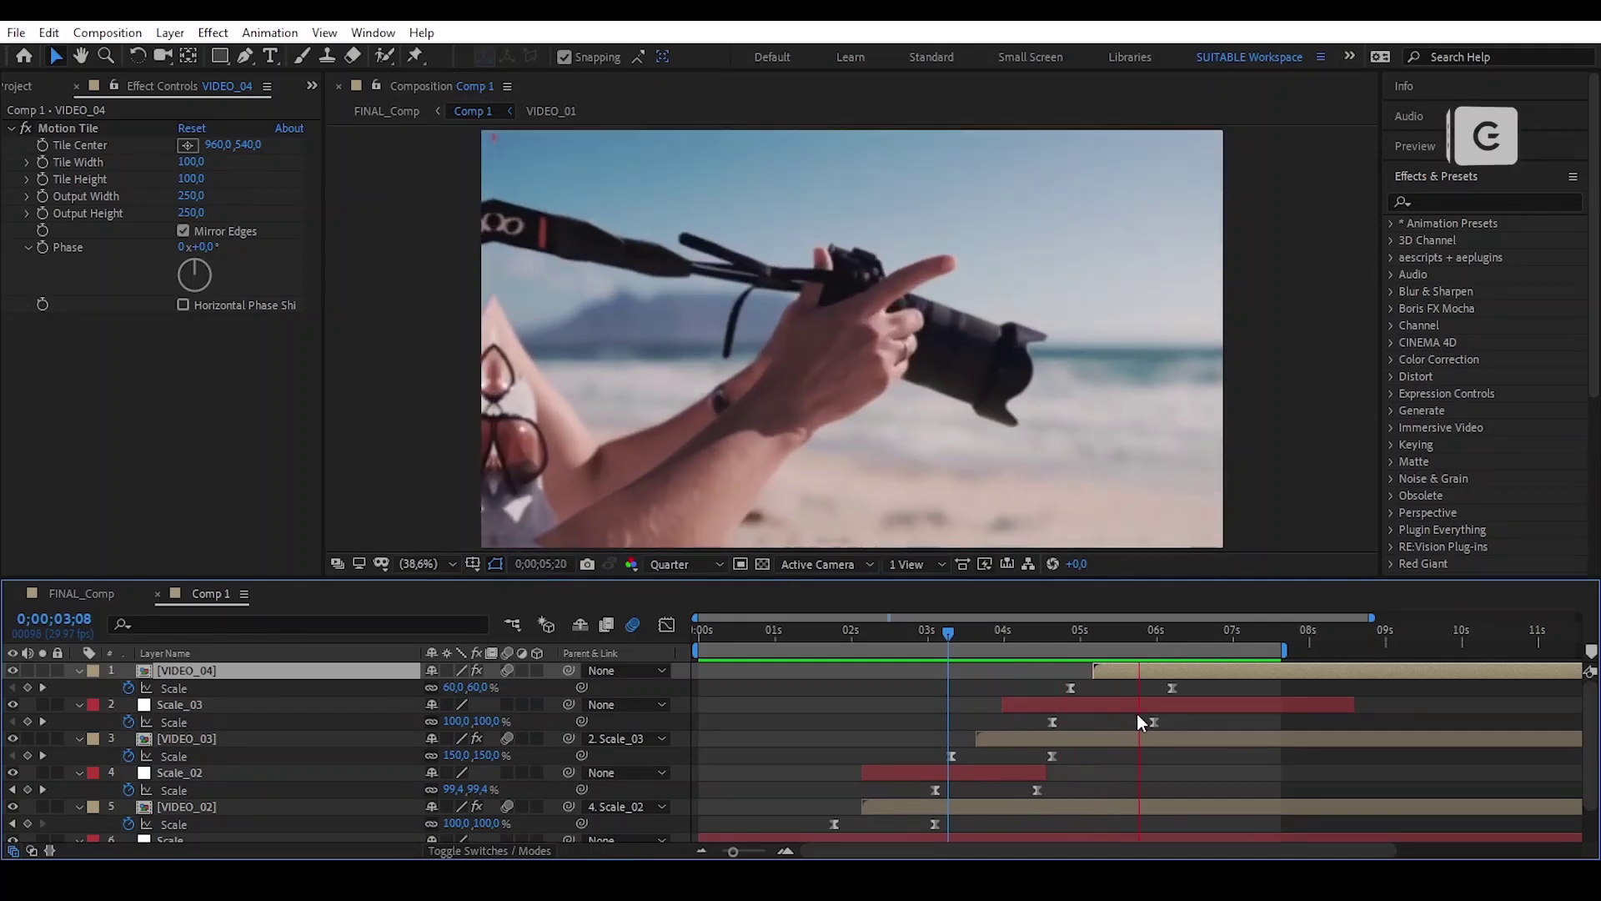
Move VIDEO_04's start to about 5:03 and its Scale keyframes to about 4:22 and 6:01, and preview the result.
click(1076, 637)
drag(1058, 653, 1080, 664)
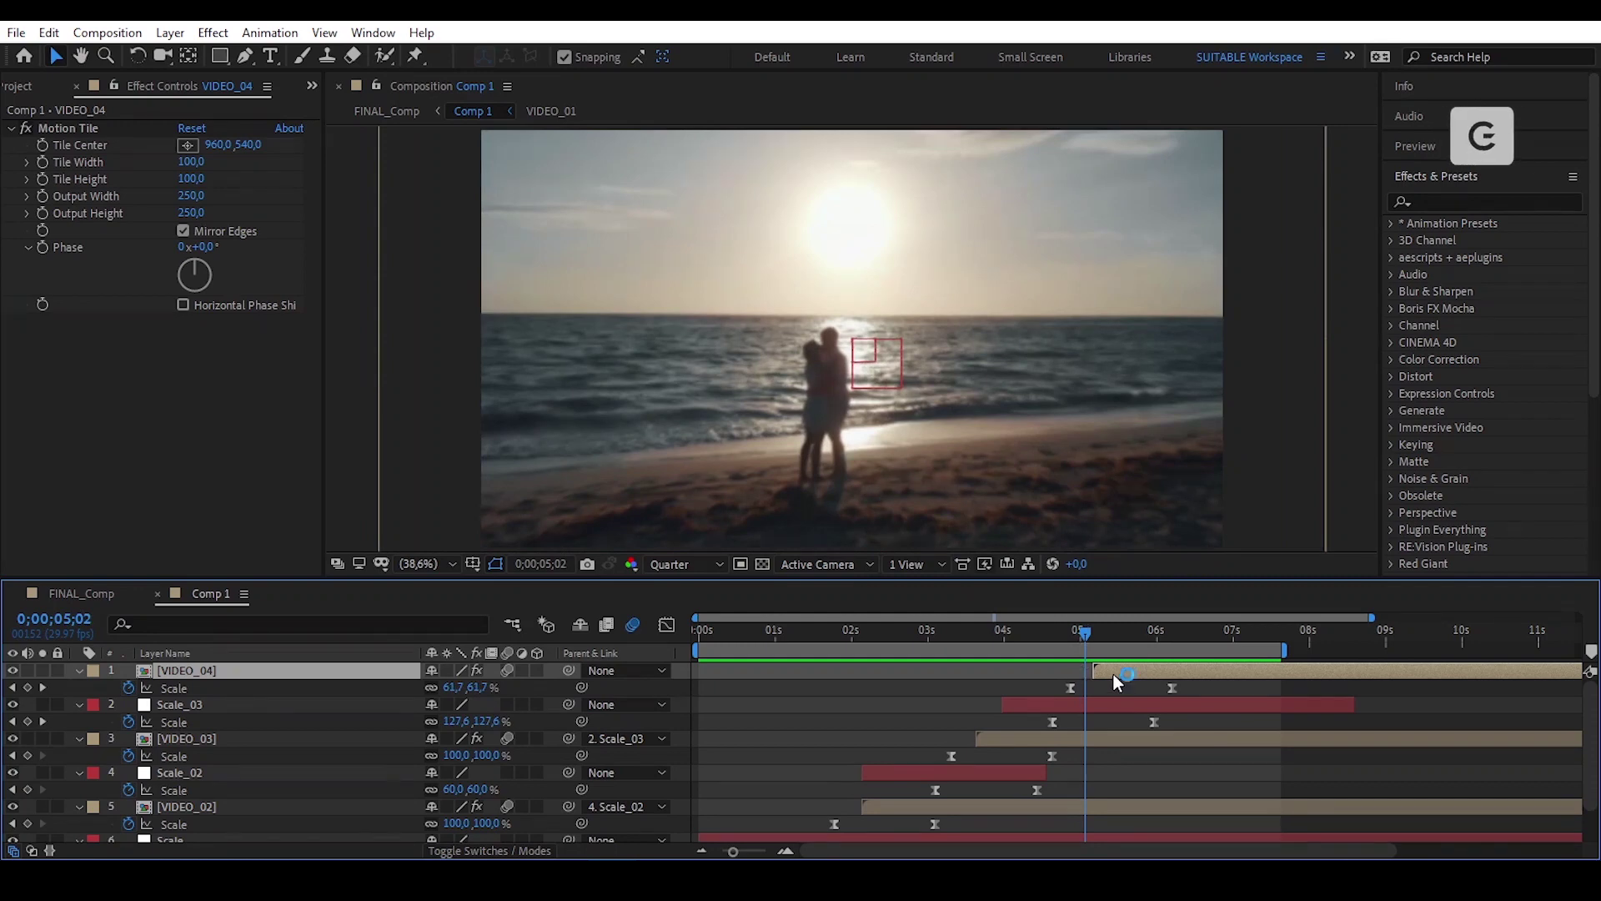
key(bracketleft)
drag(1197, 684, 1059, 690)
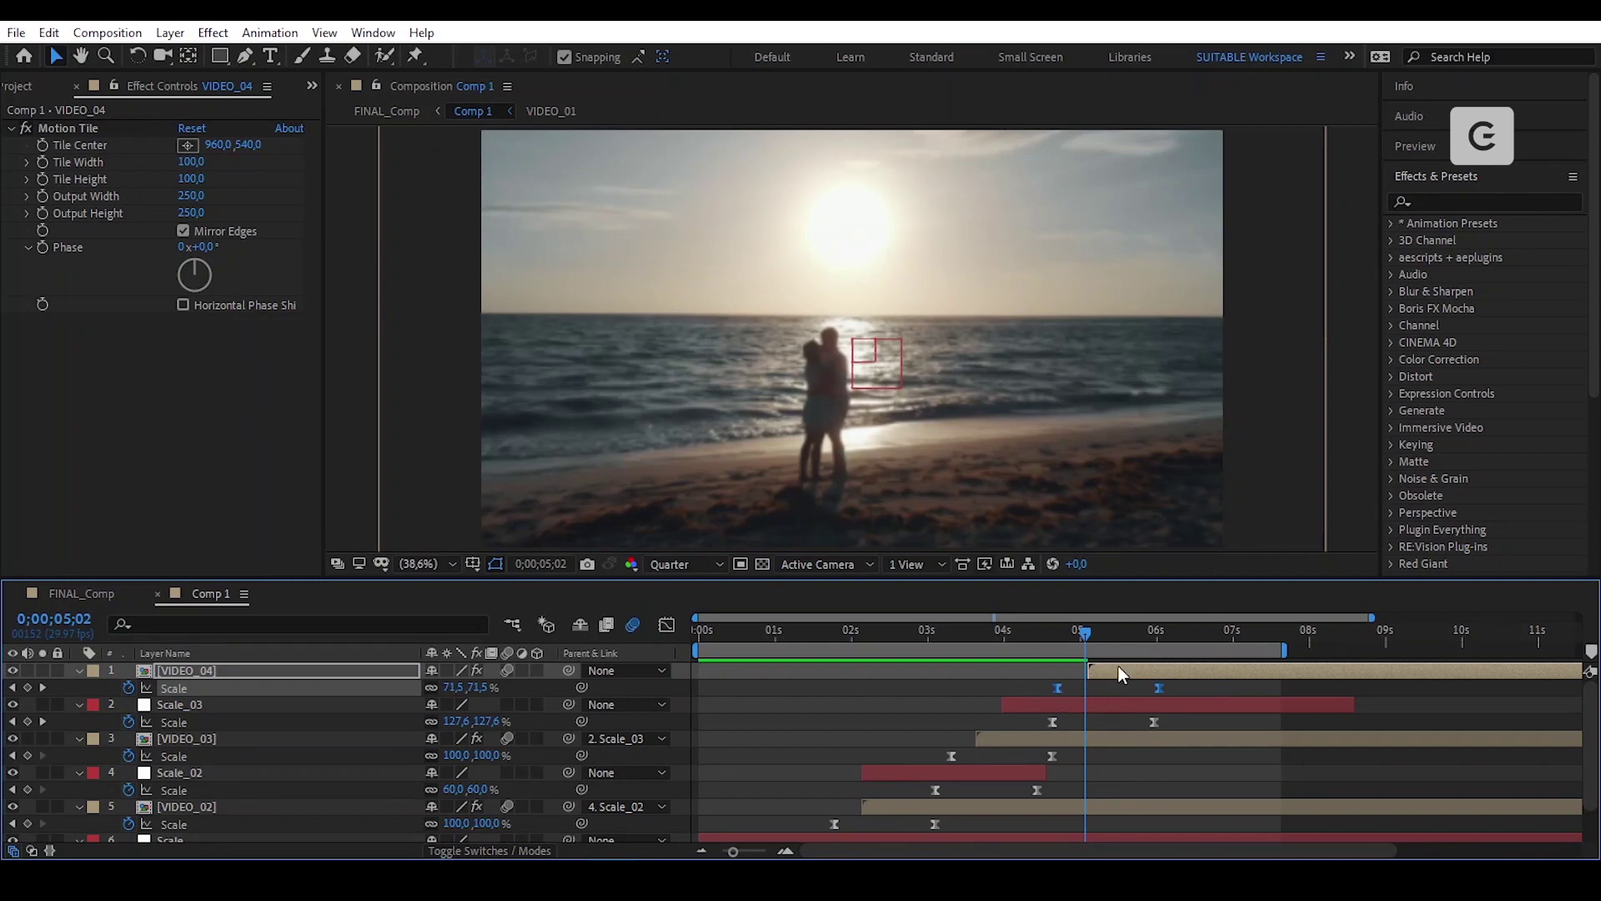
drag(1084, 634, 898, 658)
key(space)
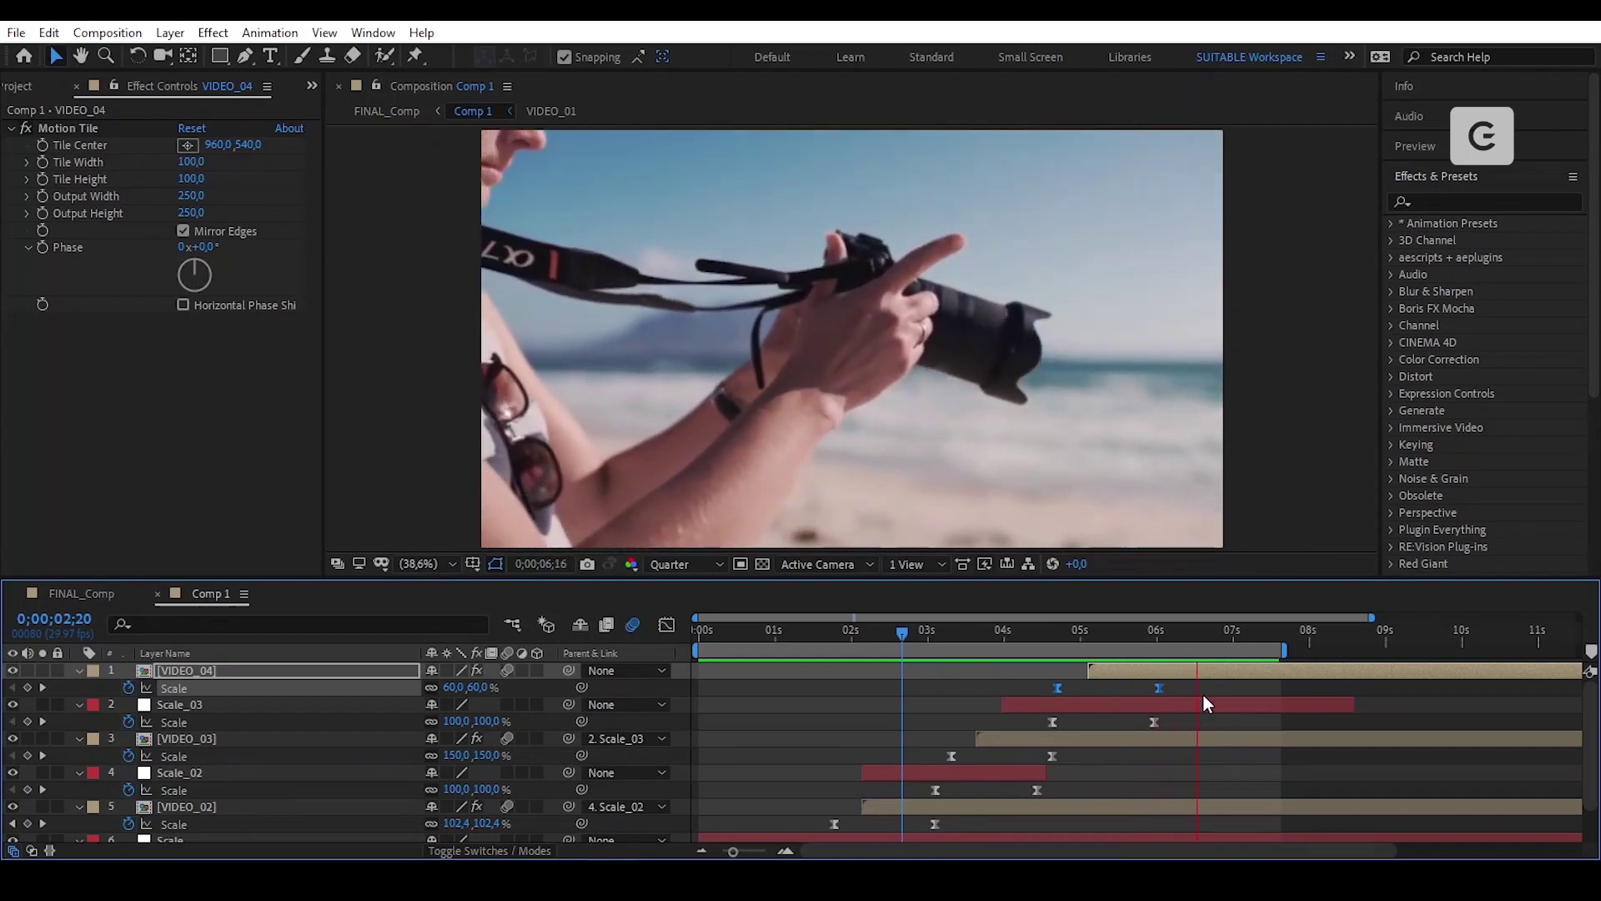
key(space)
Create a null object named Scale_04 and start it together with the VIDEO_04 layer at about 5:03.
right_click(1329, 682)
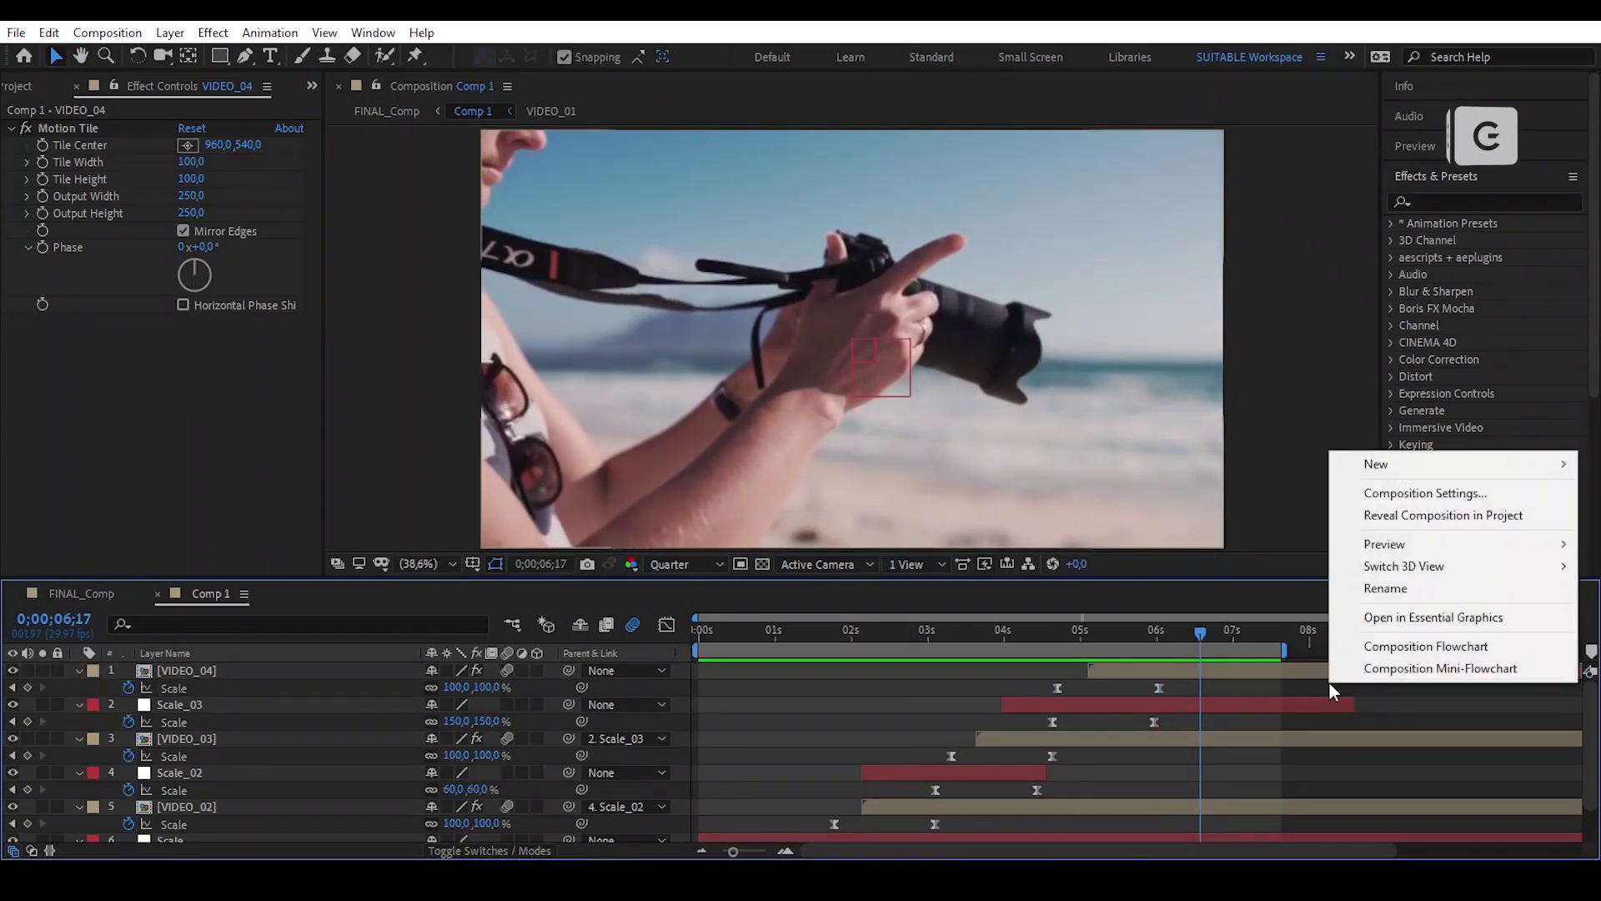
mouse_move(1411, 462)
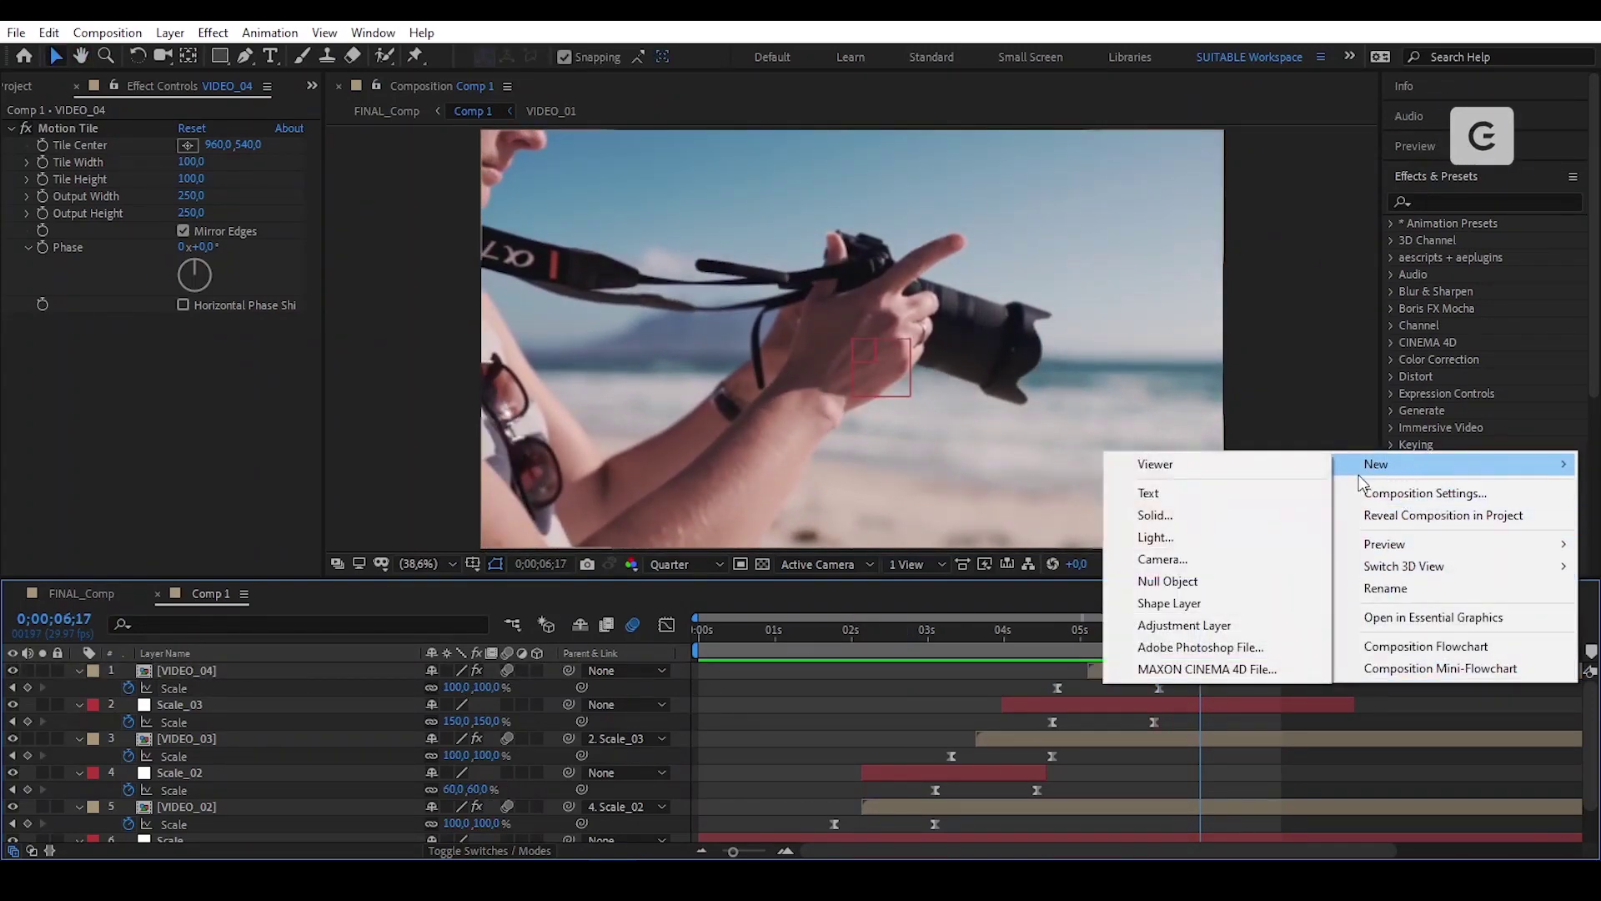
click(1214, 580)
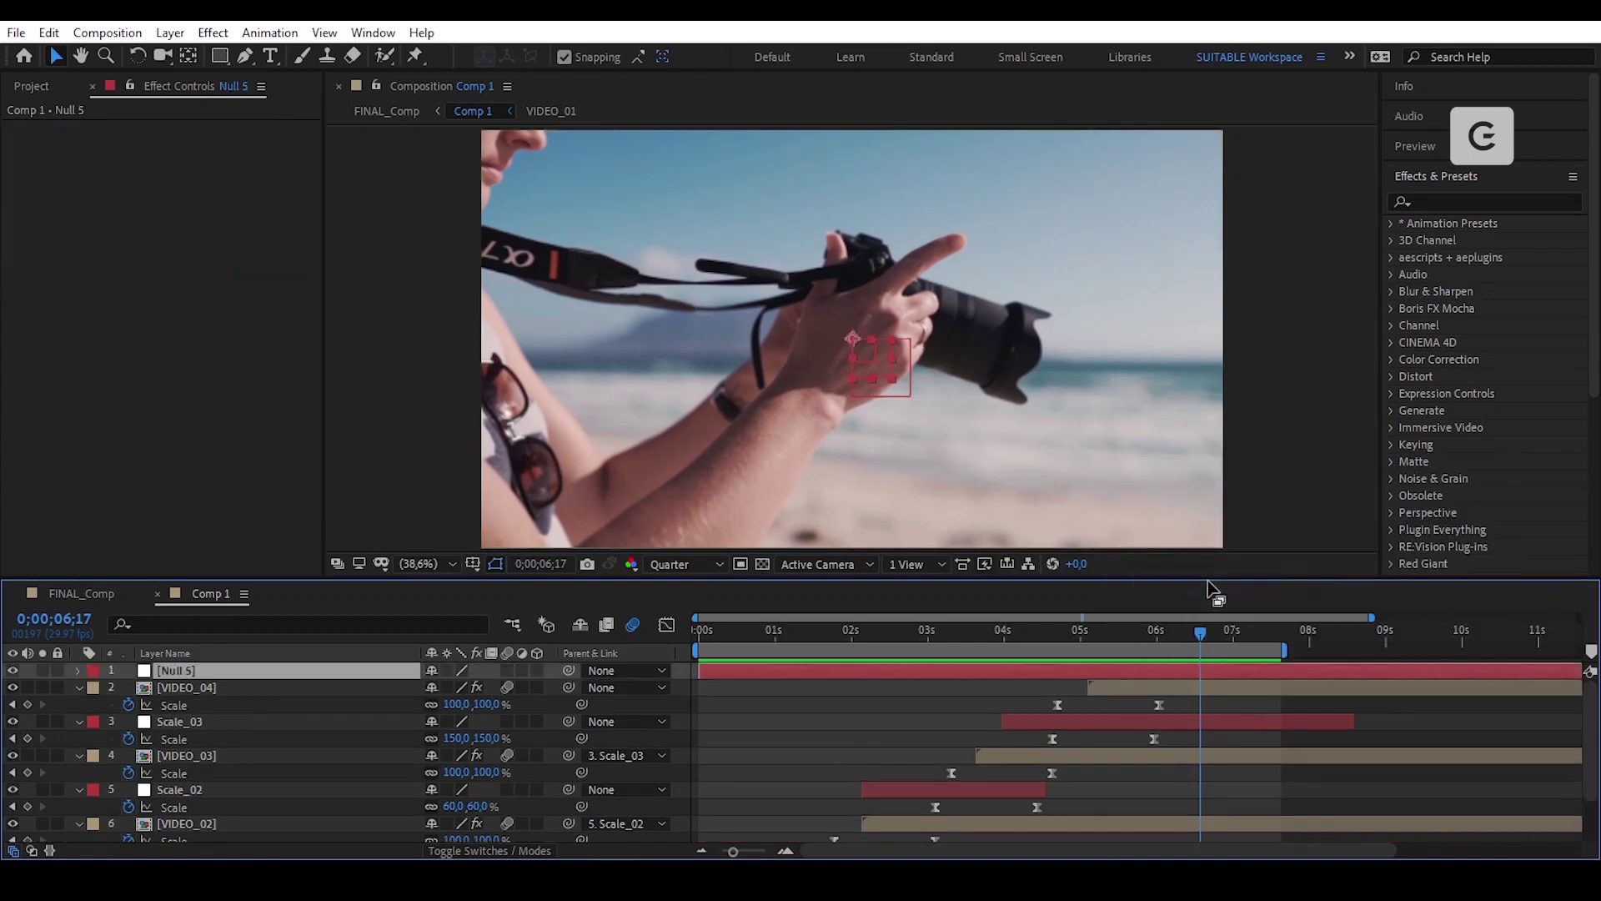
key(Return)
text(Scale_04)
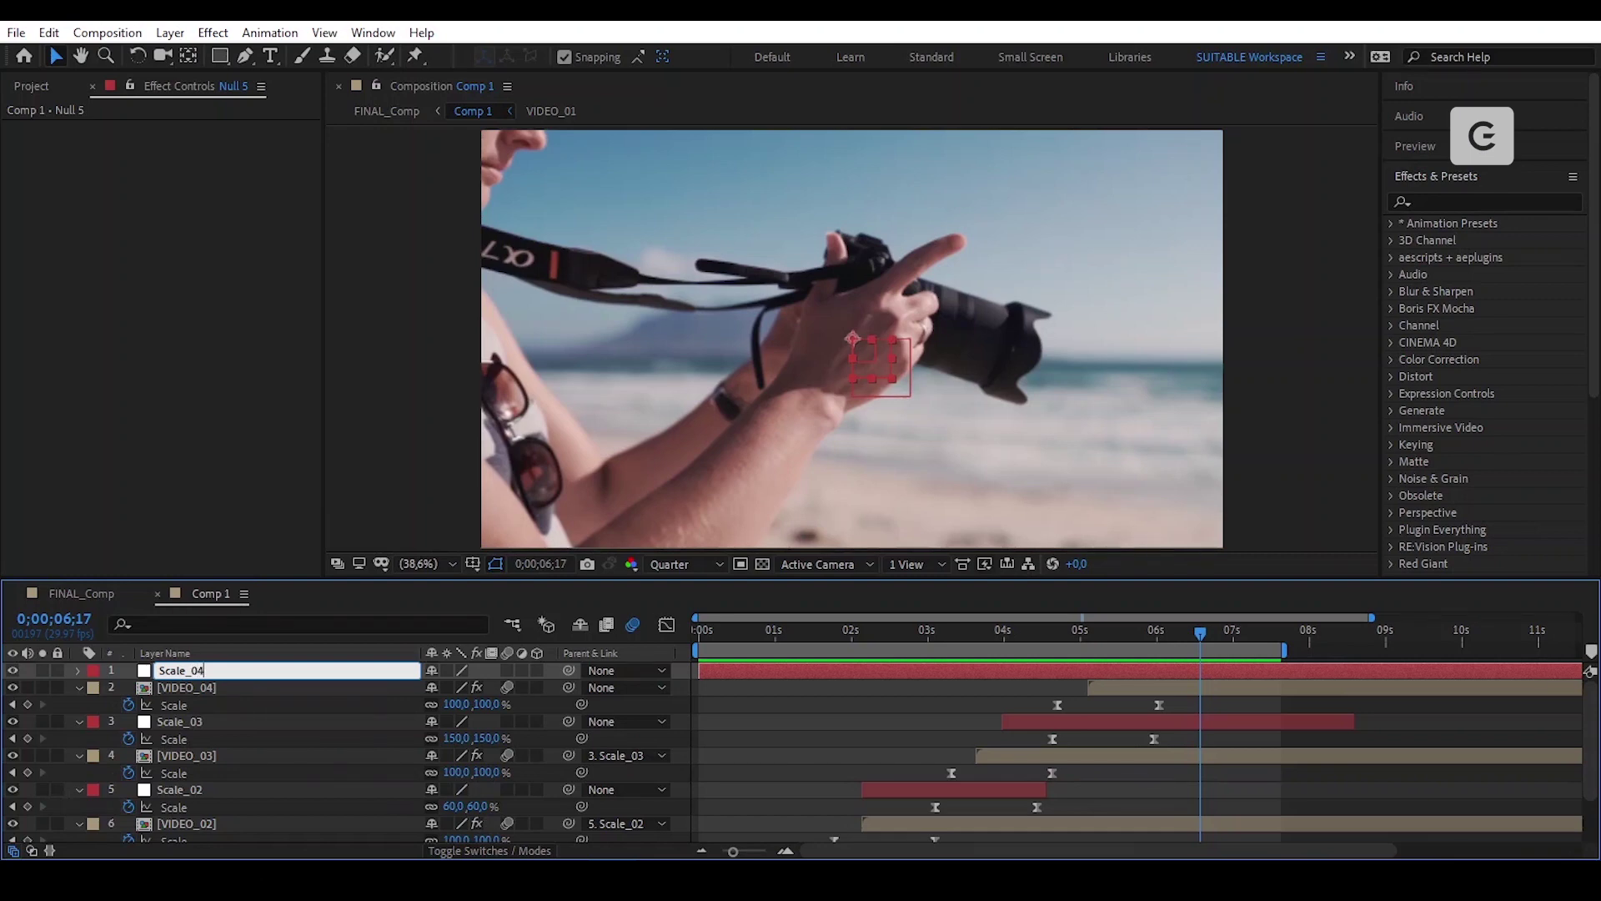
key(Return)
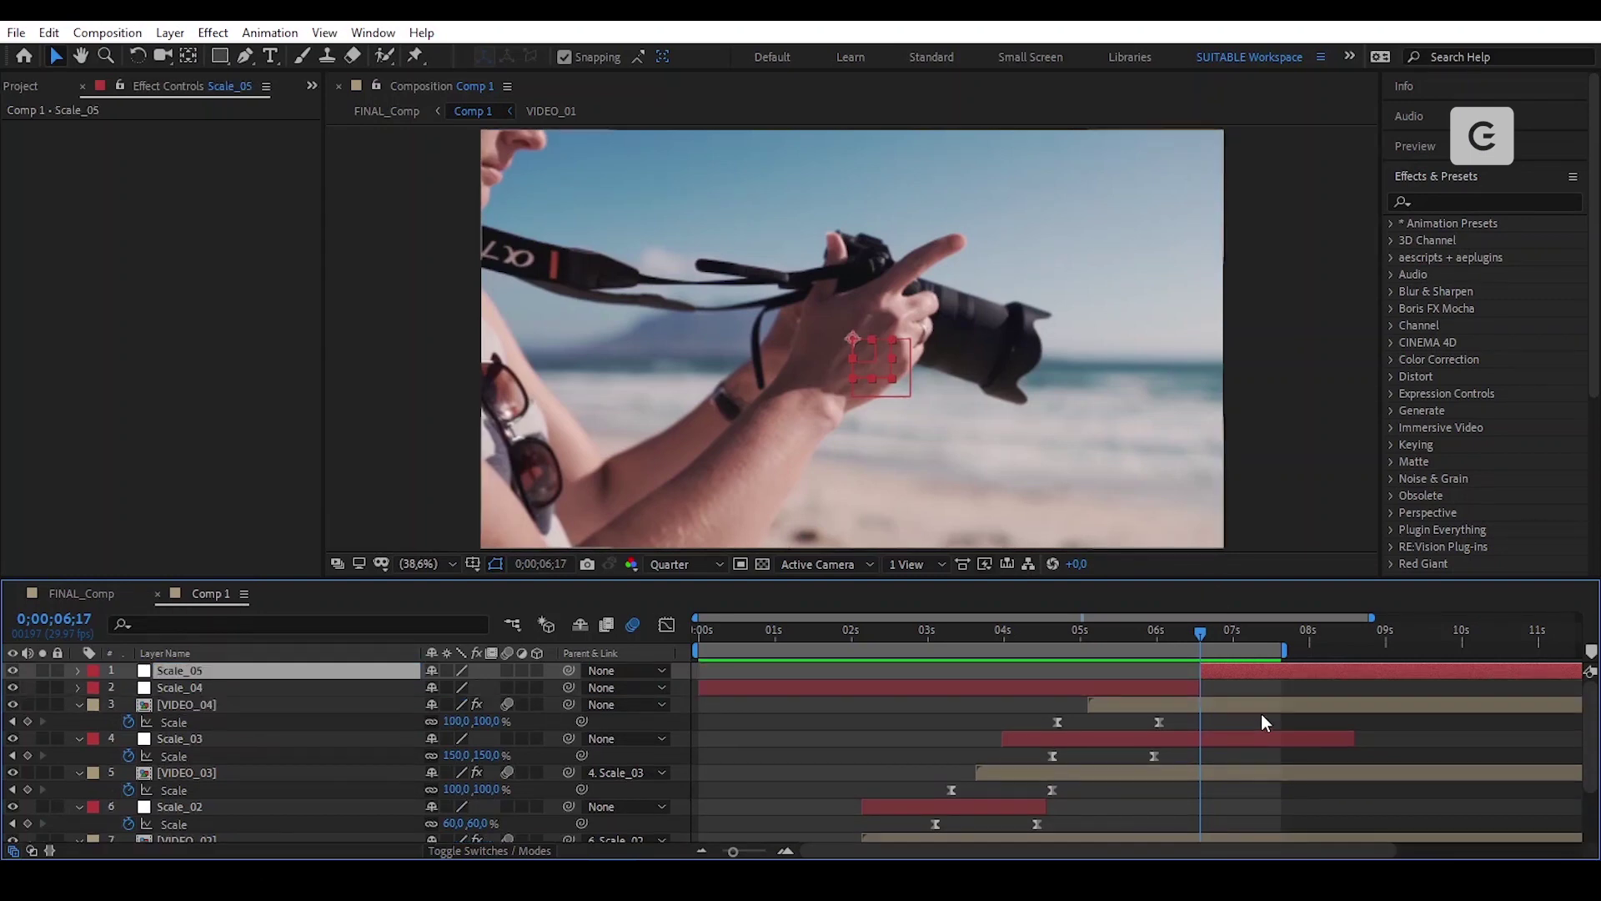
key(alt+bracketright)
drag(742, 668, 1143, 701)
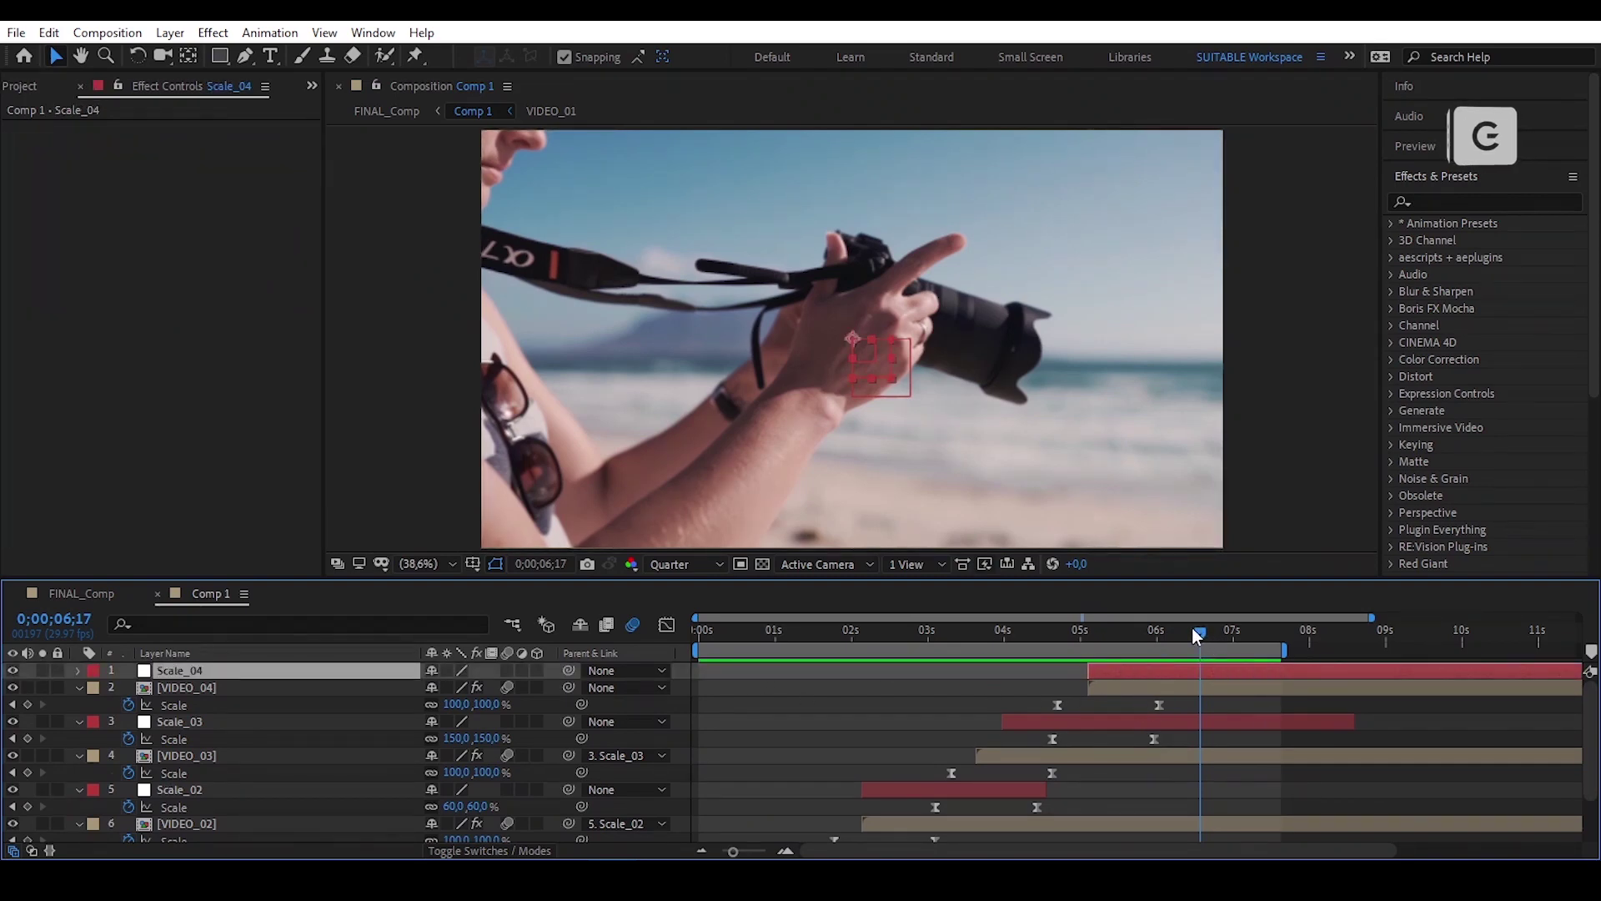
Animate Scale on the Scale_04 null with two keyframes, placed at its layer start around 5:03 and at 6:13.
key(s)
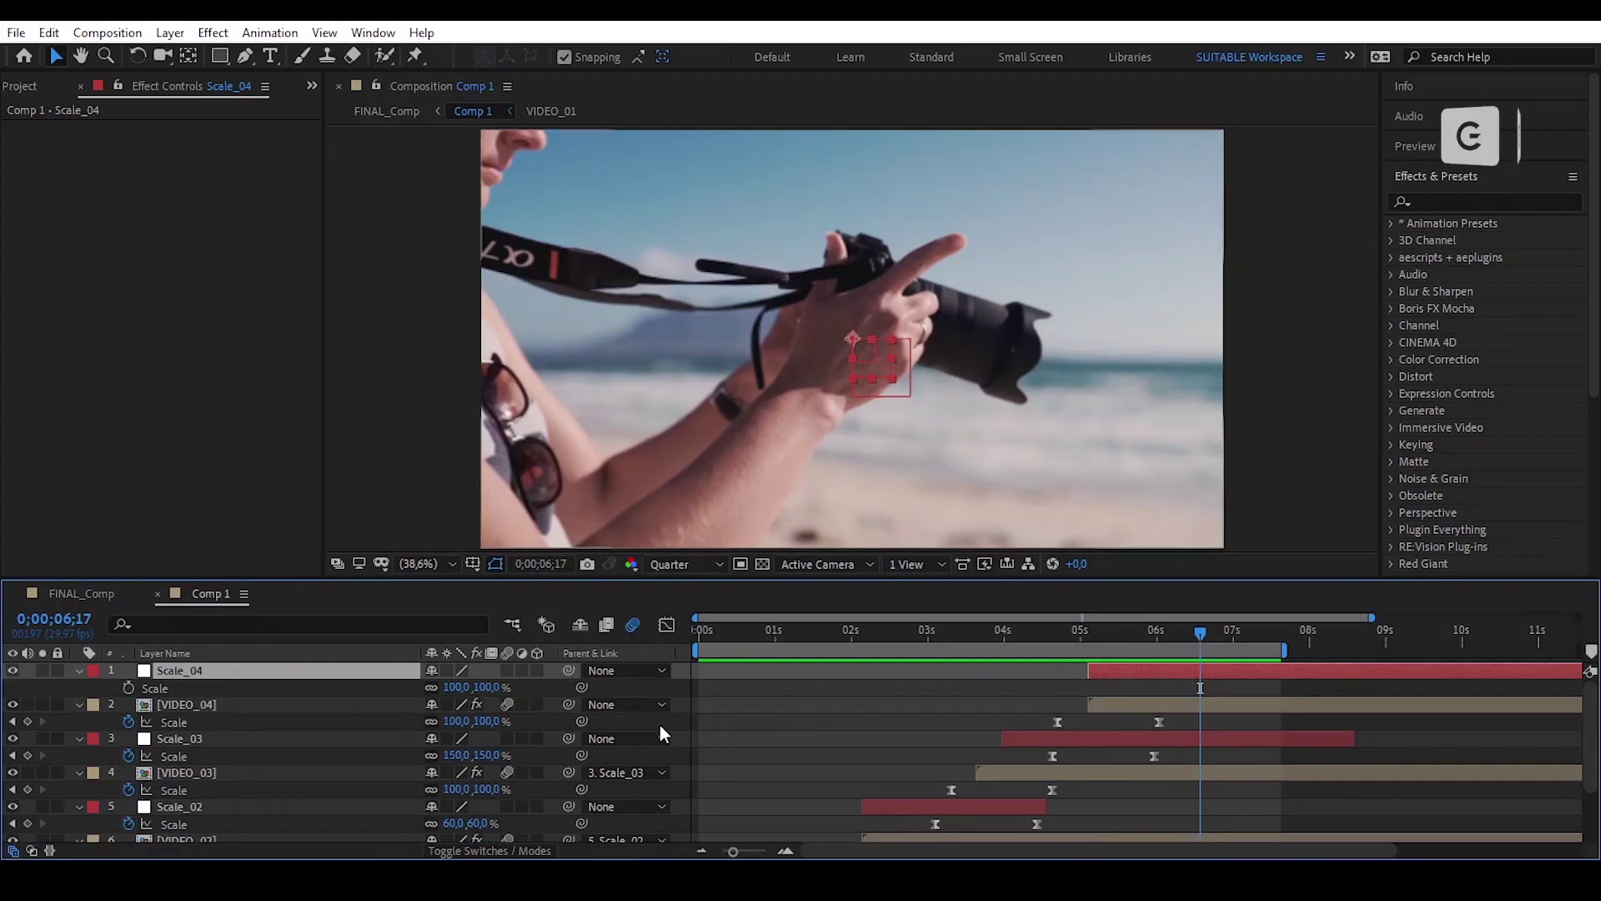
click(128, 687)
drag(1199, 687, 1052, 688)
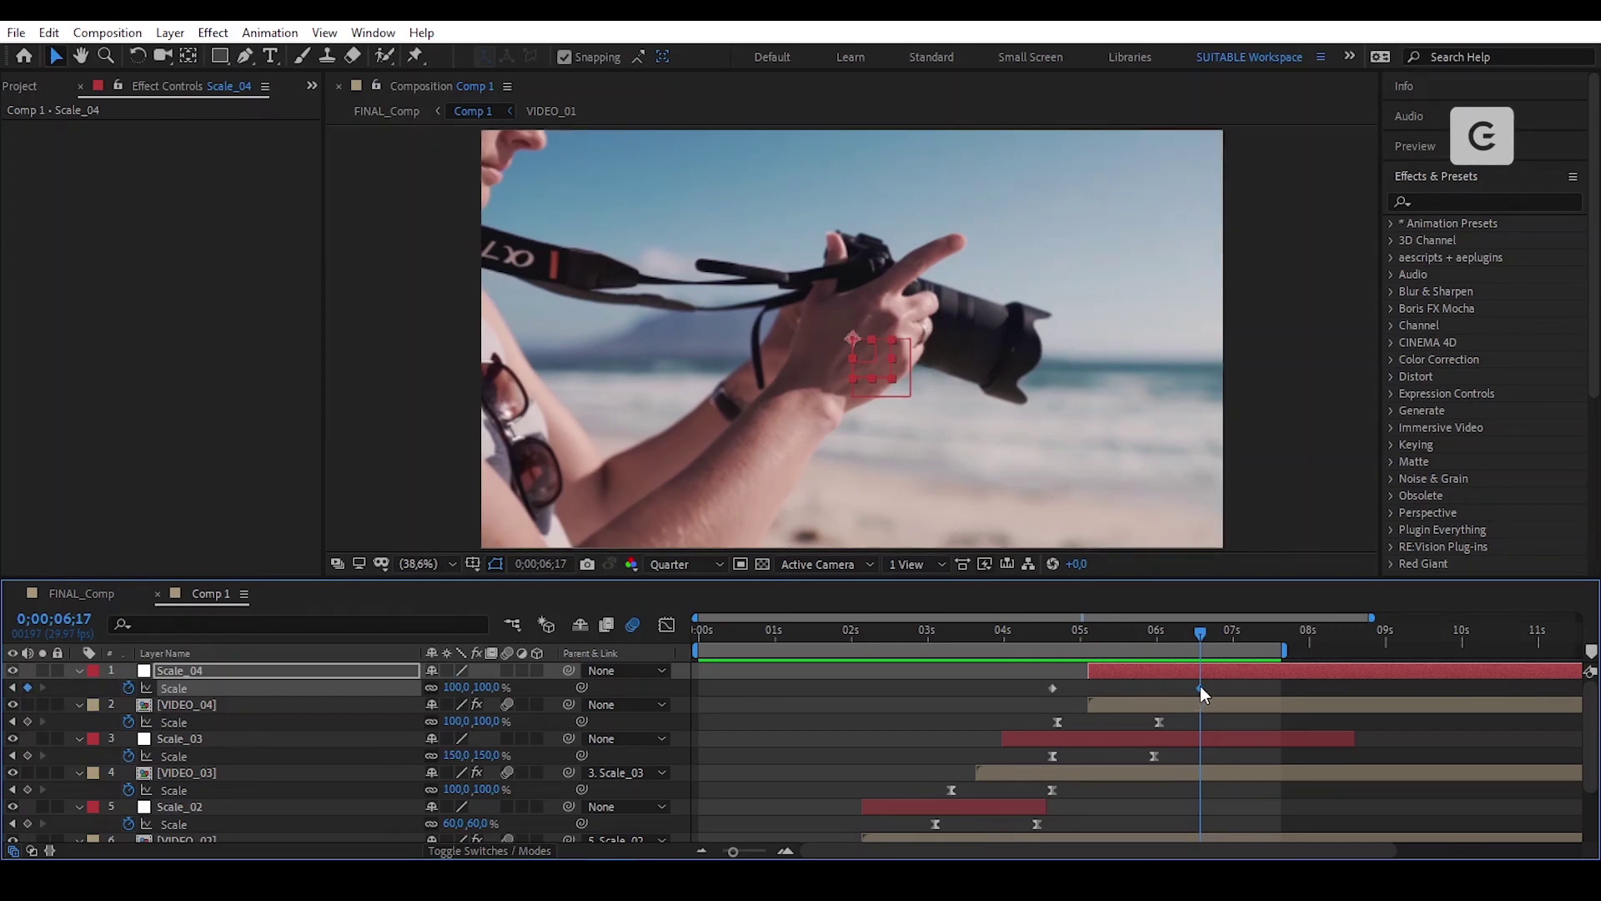
drag(1199, 688, 1159, 689)
drag(1187, 630, 1059, 687)
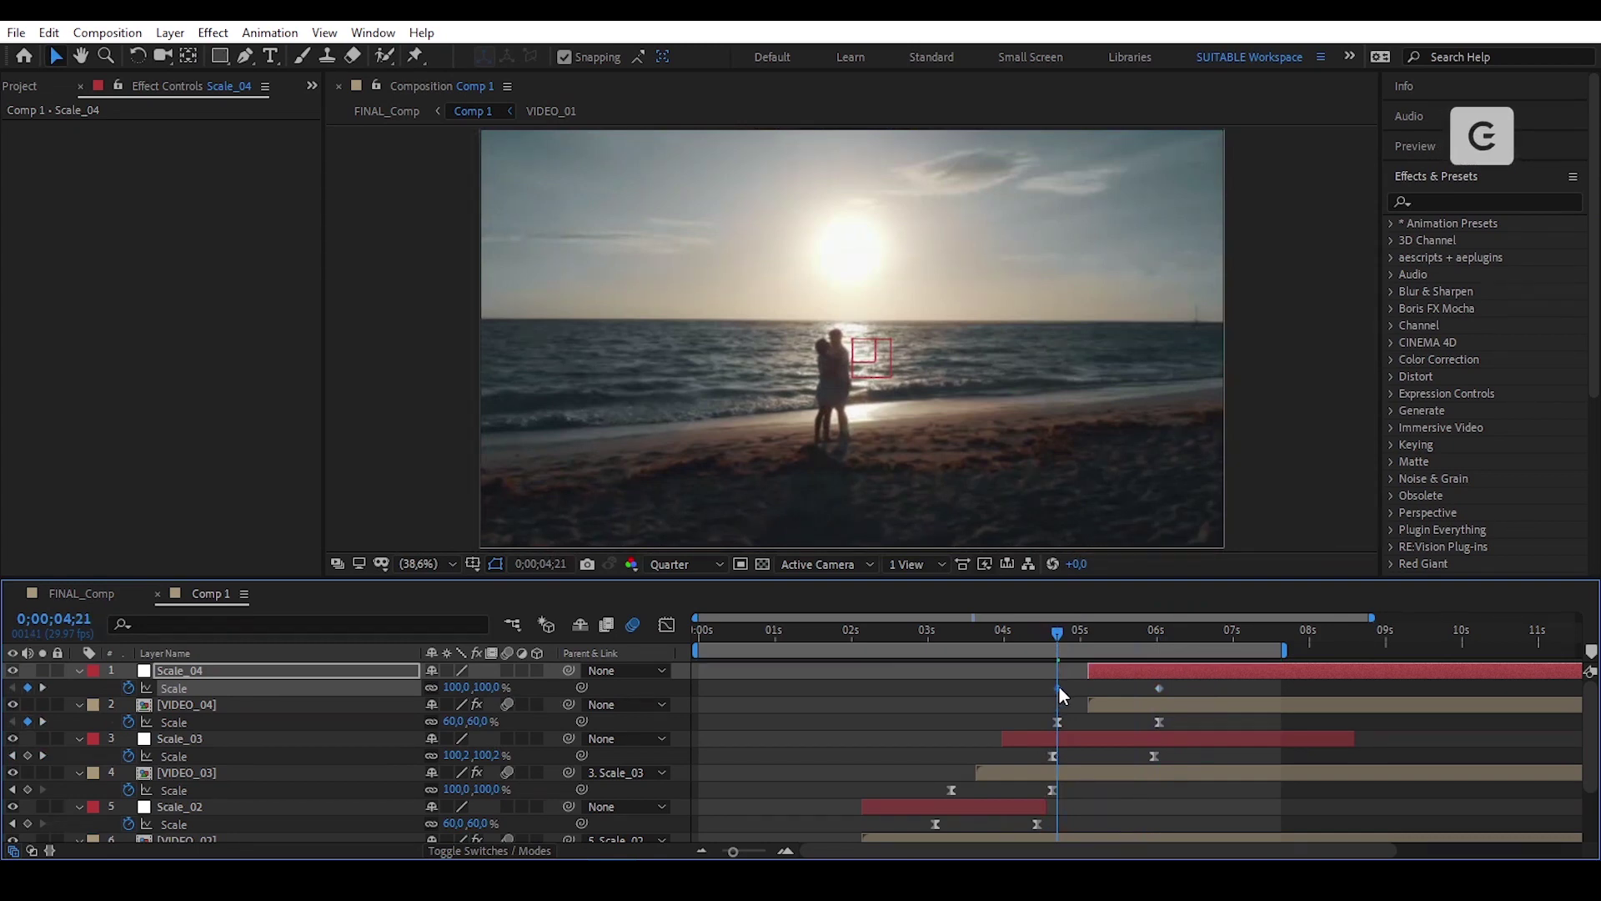
drag(1182, 688, 1124, 689)
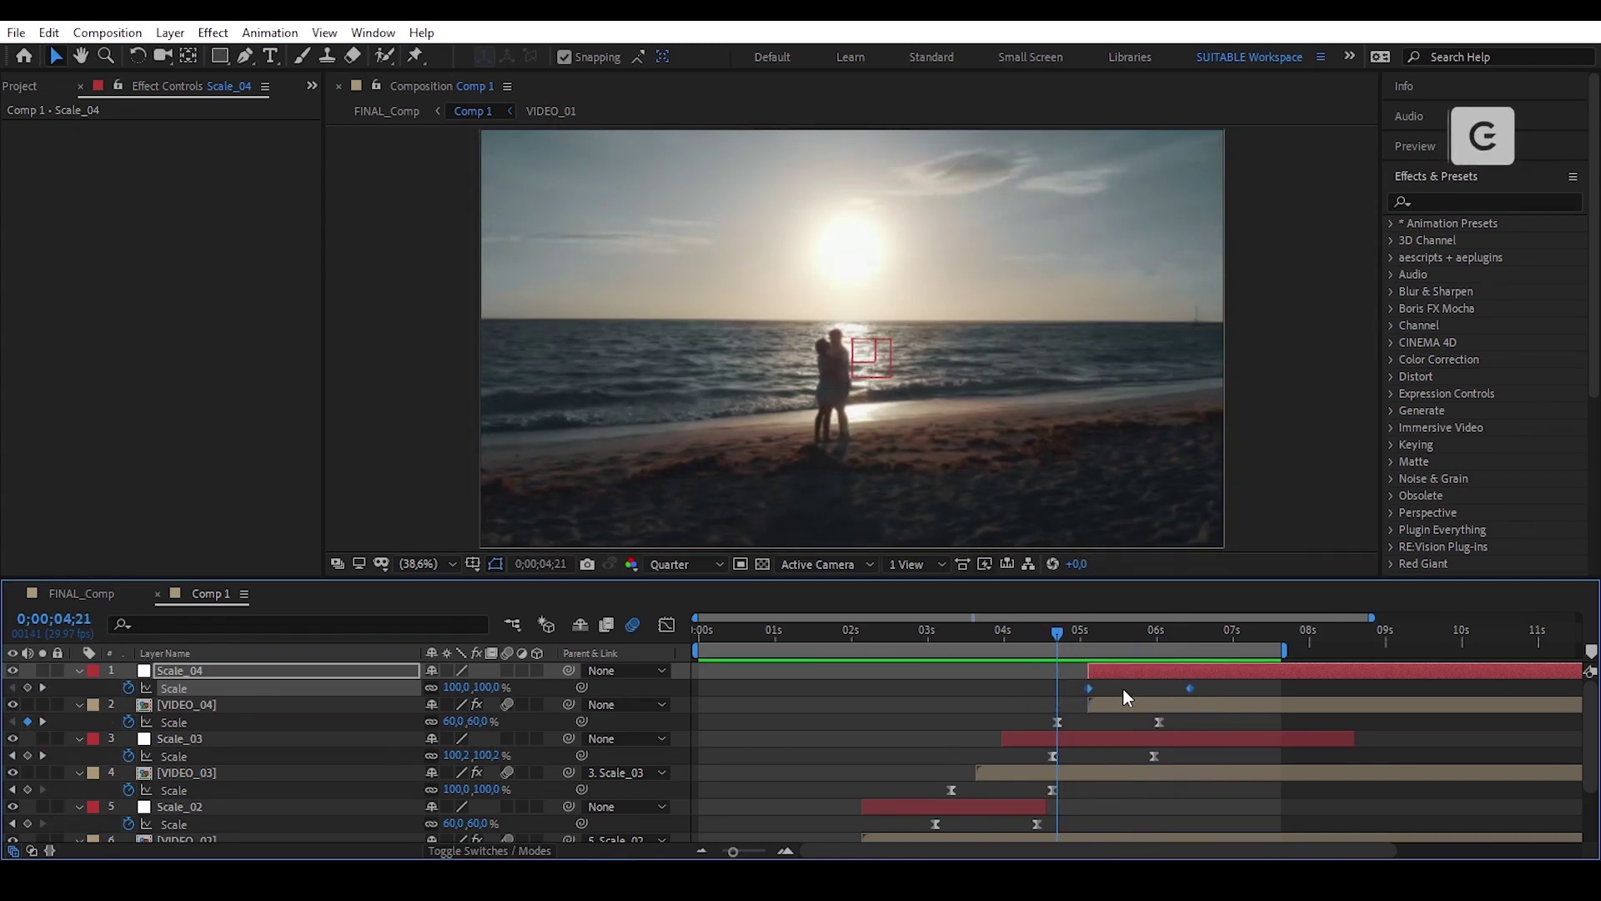
click(1124, 688)
Set Scale_04's second Scale keyframe at 6:13 to 60%, and parent VIDEO_04 to Scale_04.
drag(1057, 629, 1189, 664)
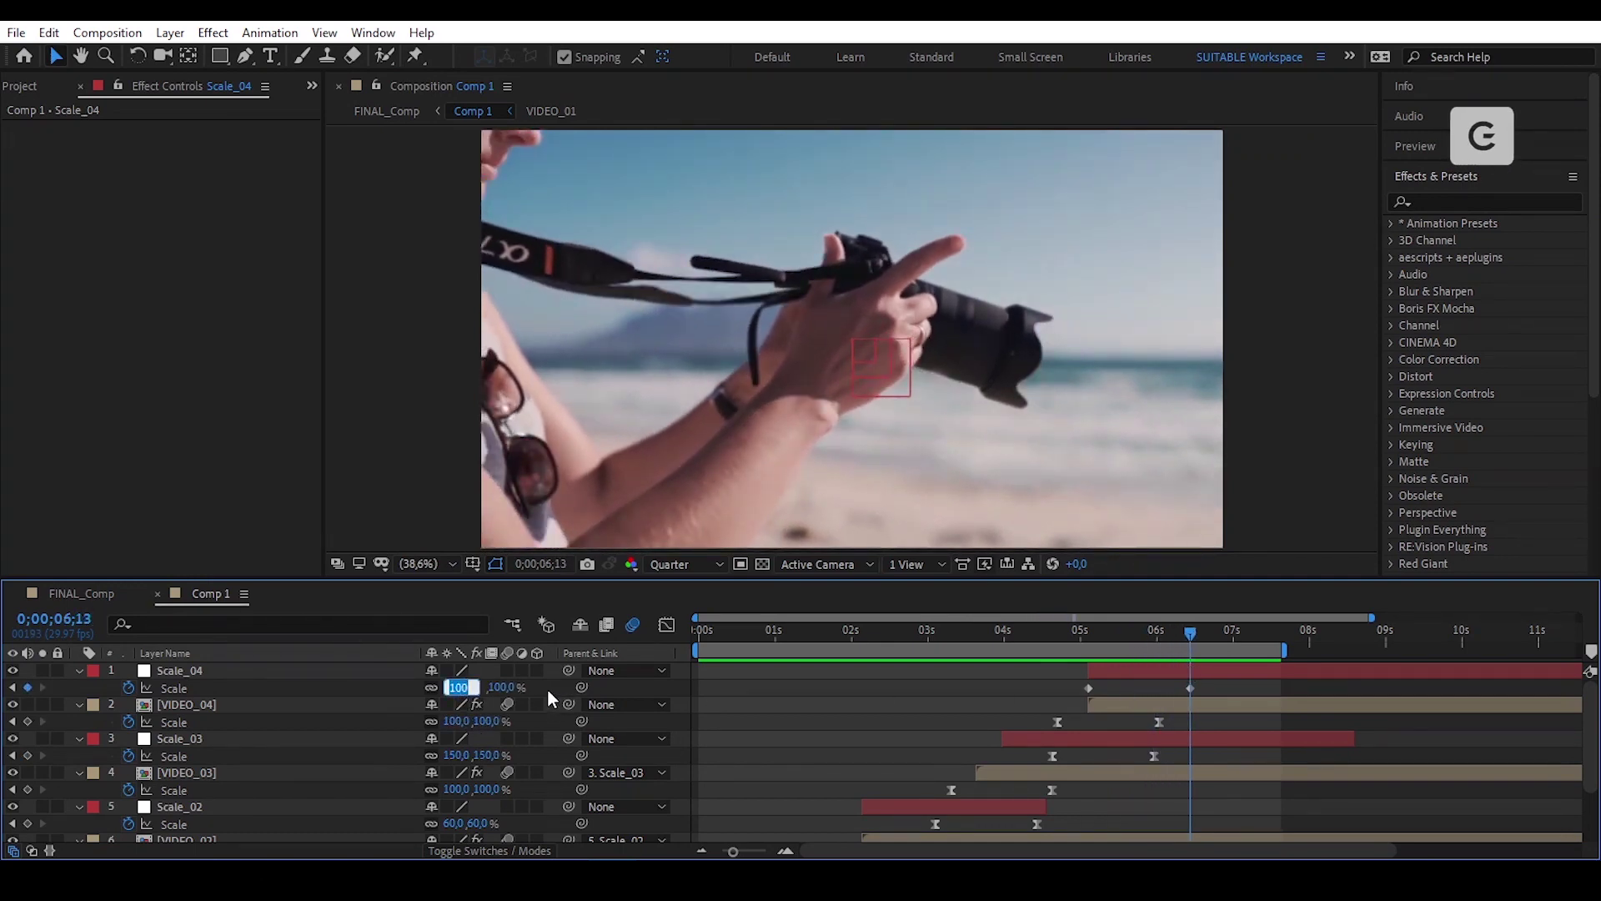
text(60)
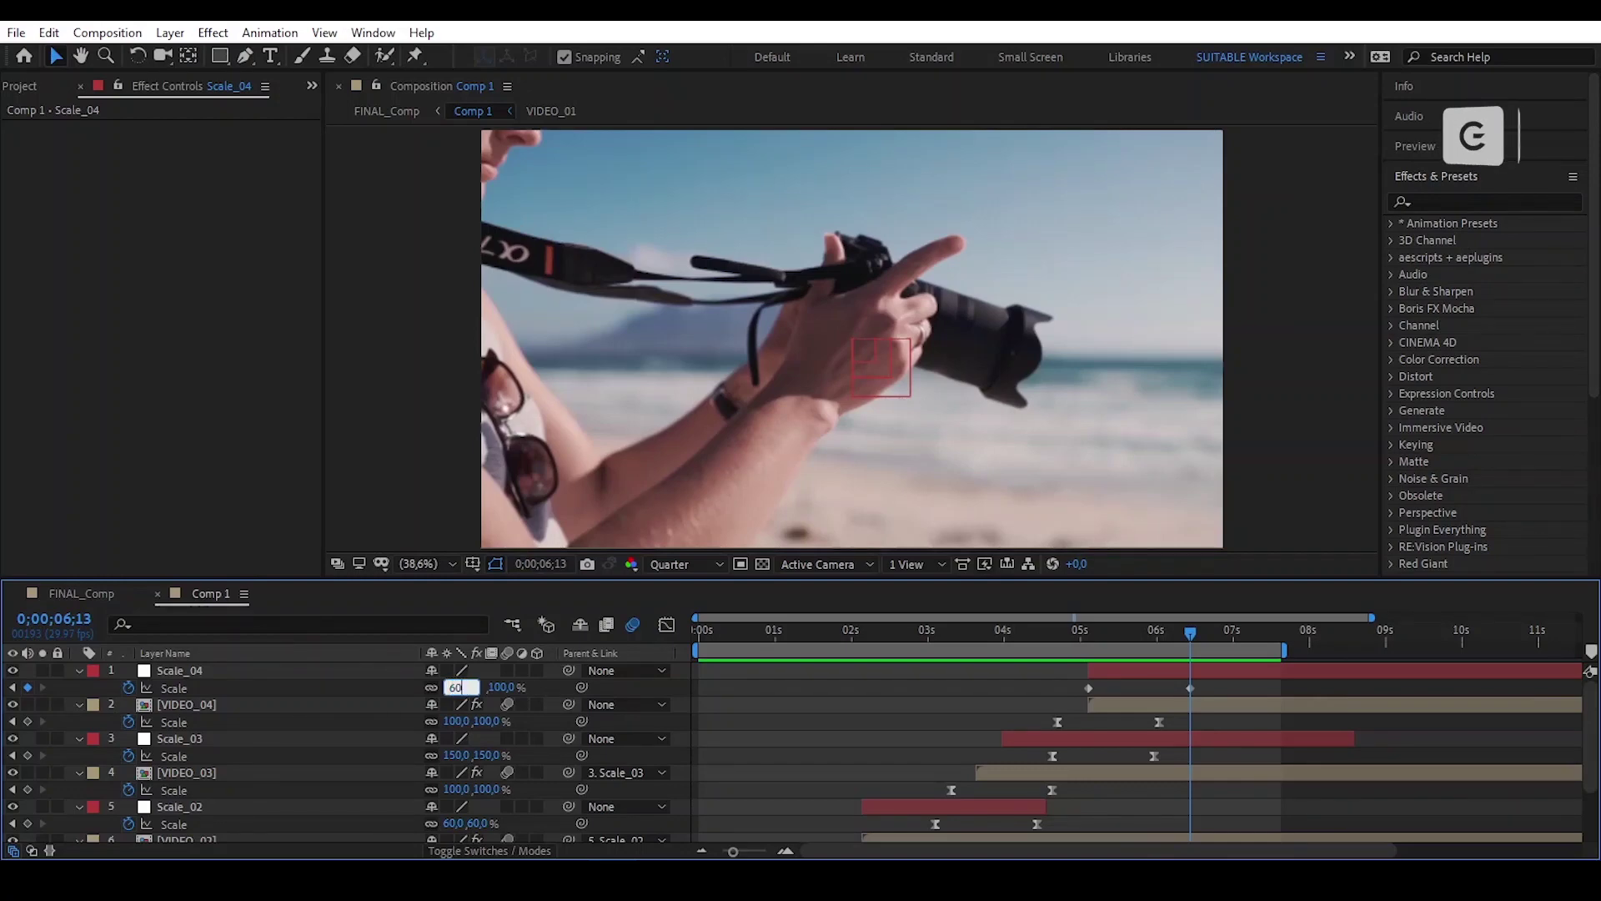
key(Return)
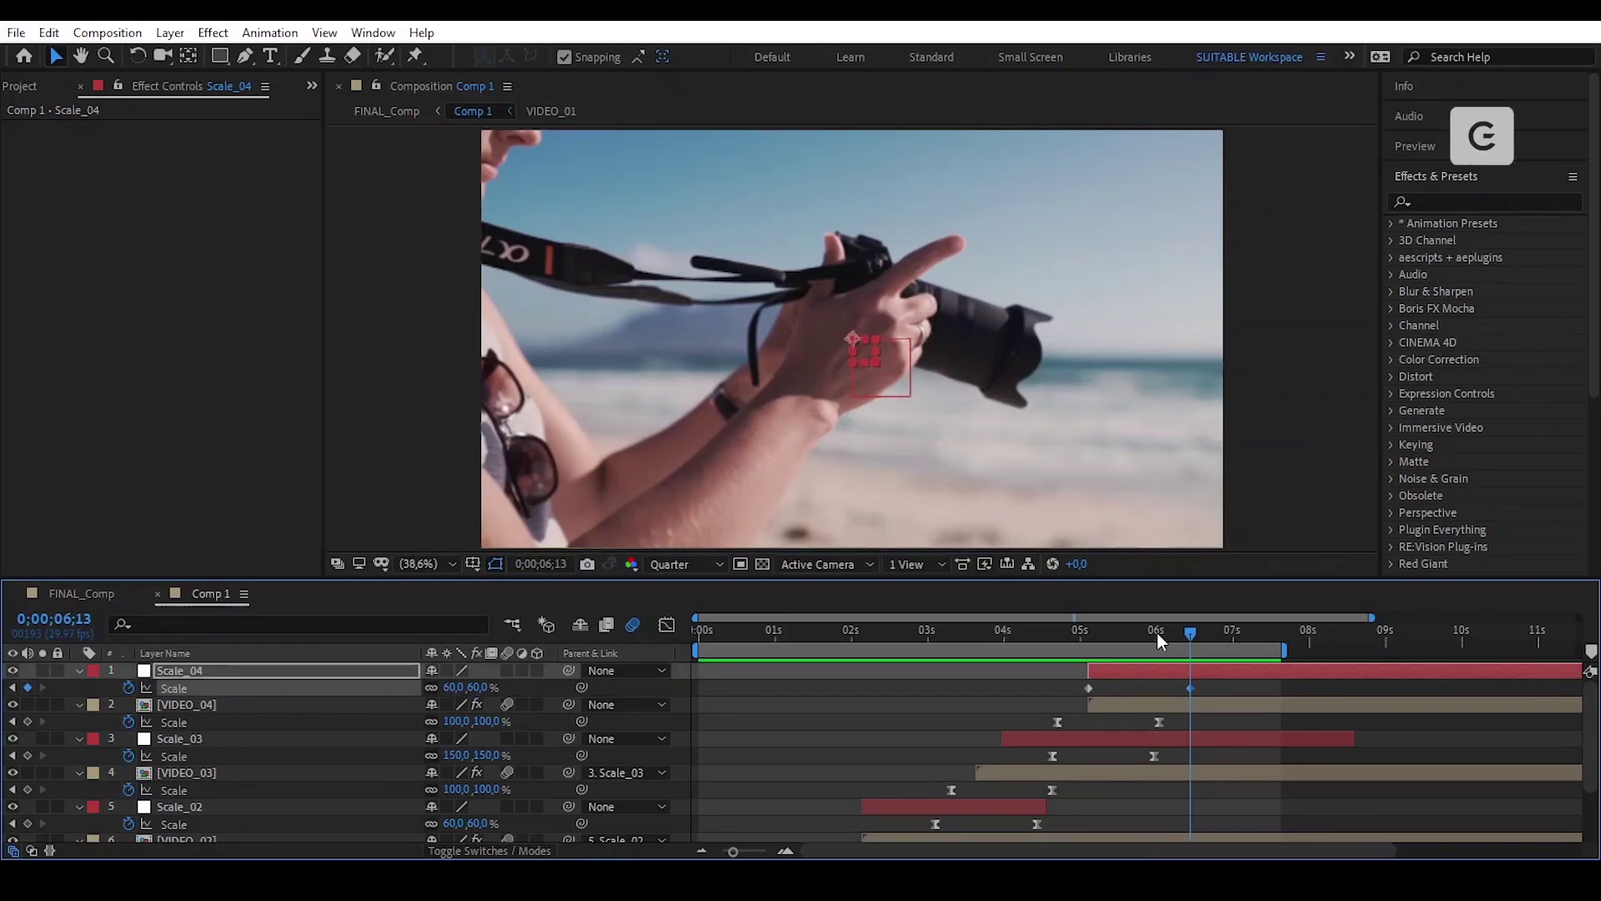
drag(1164, 642, 1003, 664)
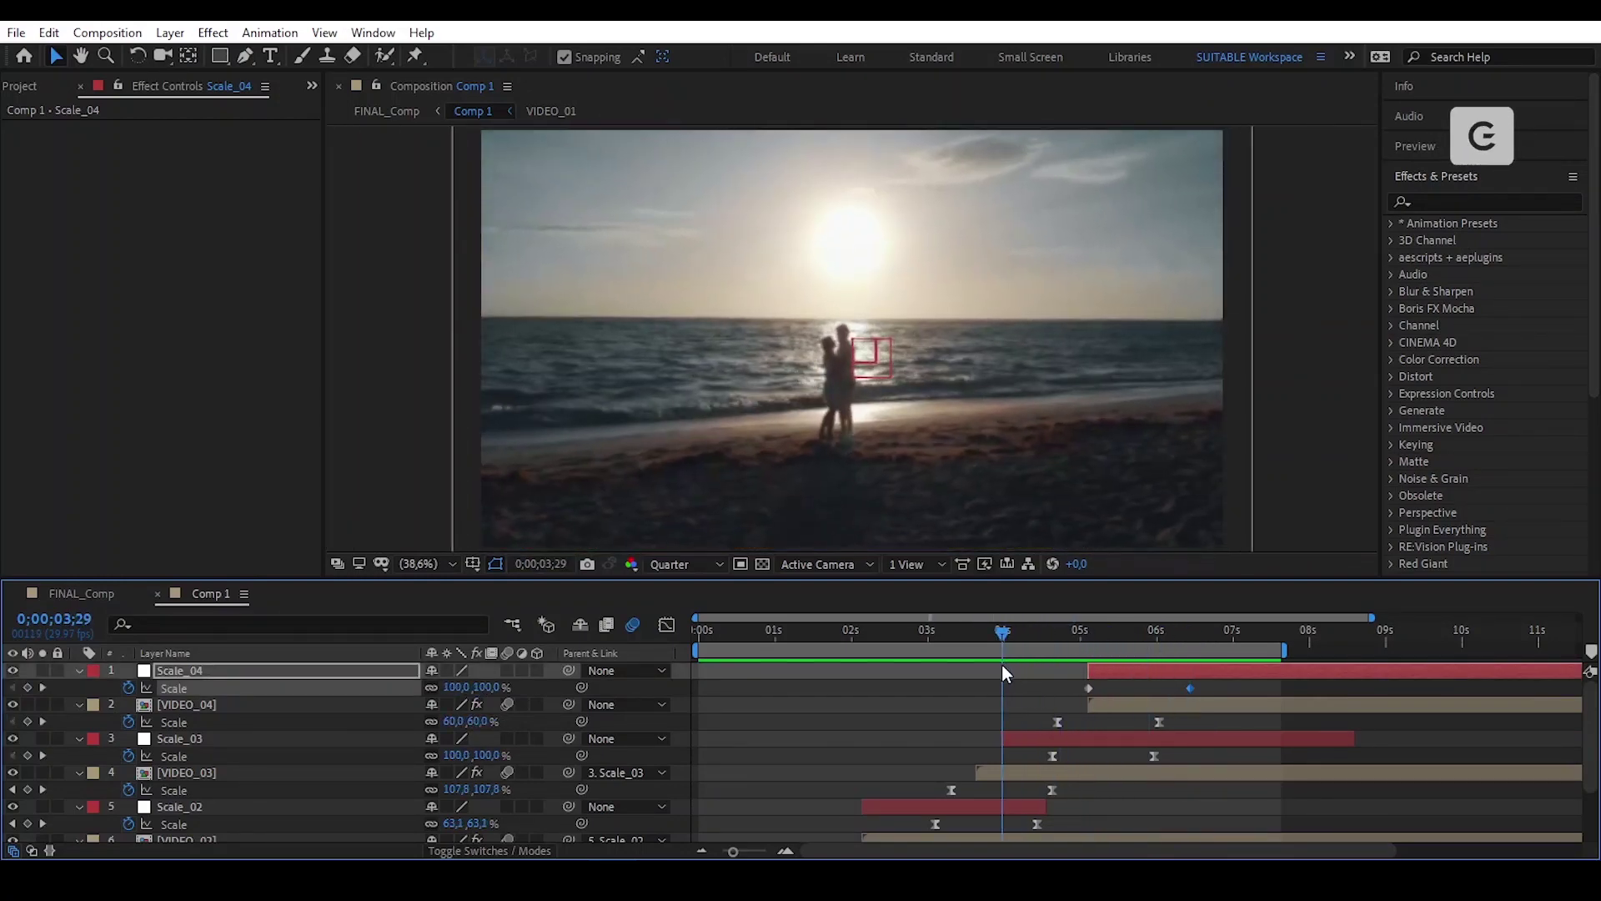
click(1128, 705)
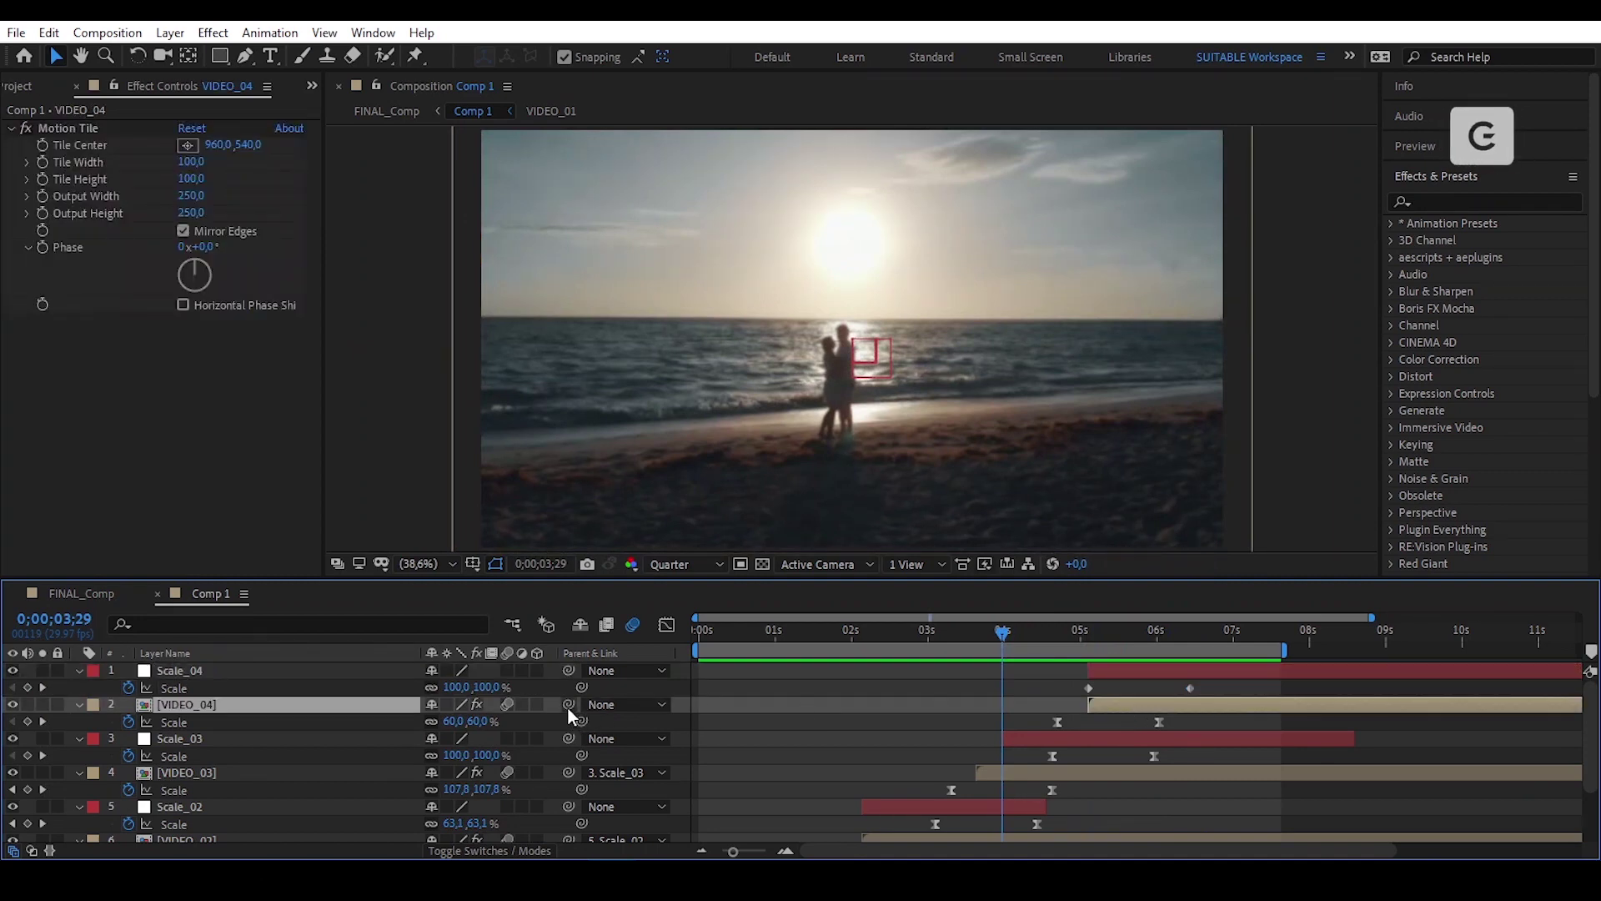
drag(568, 704, 372, 664)
Apply Easy Ease to both Scale_04 keyframes and reshape their speed graph into a sharp peak near the start.
drag(1201, 682, 1066, 696)
right_click(1090, 688)
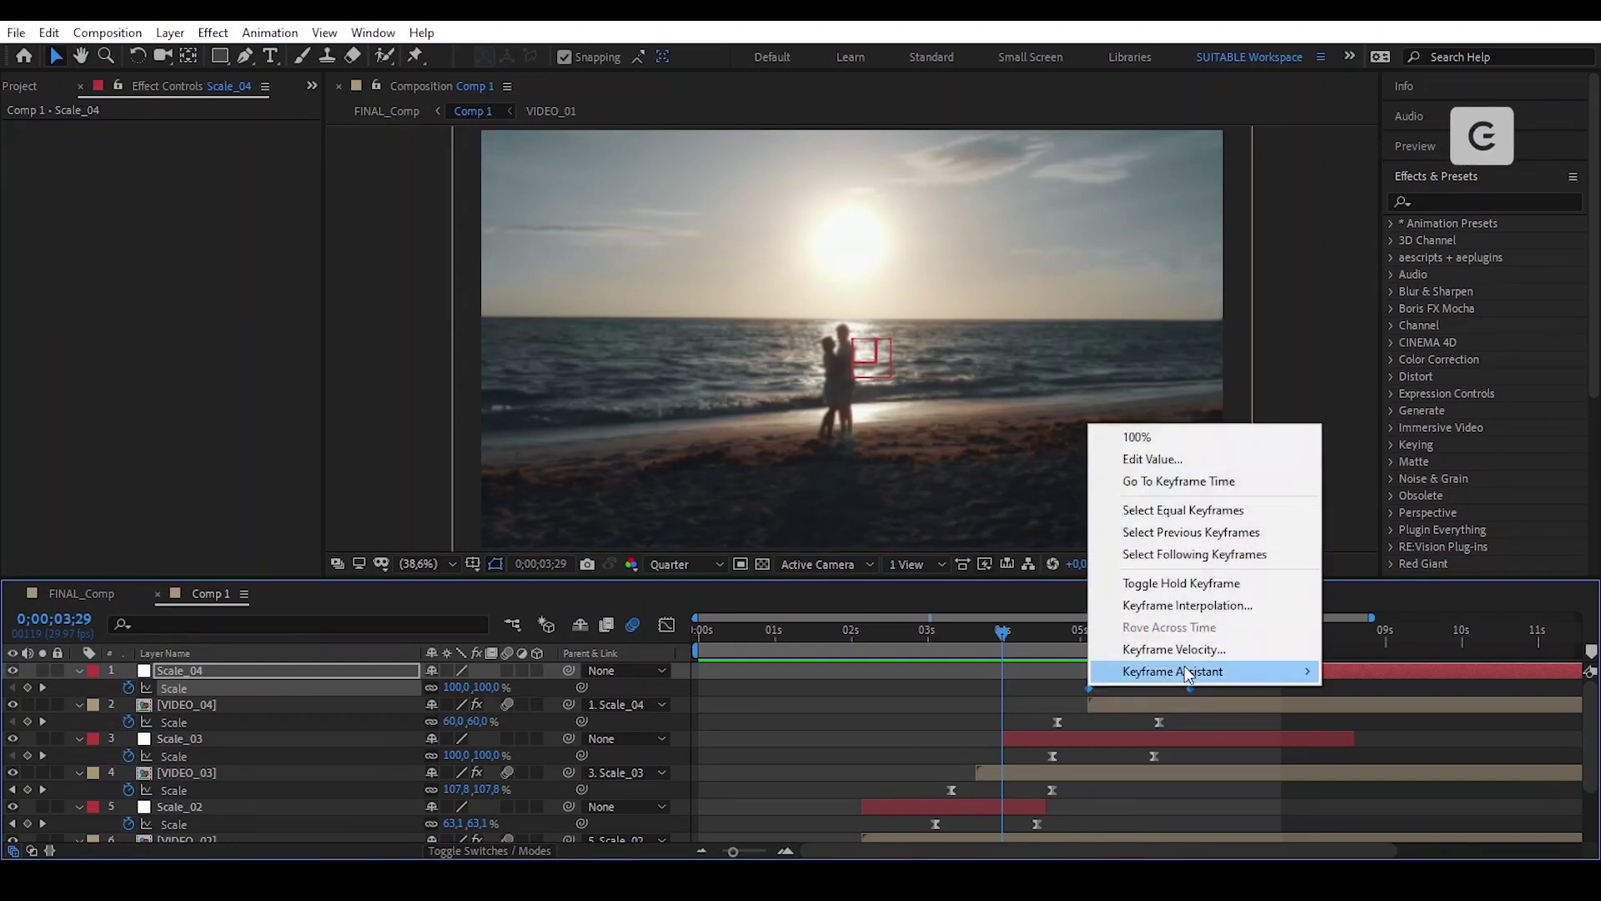
mouse_move(1184, 669)
click(1009, 729)
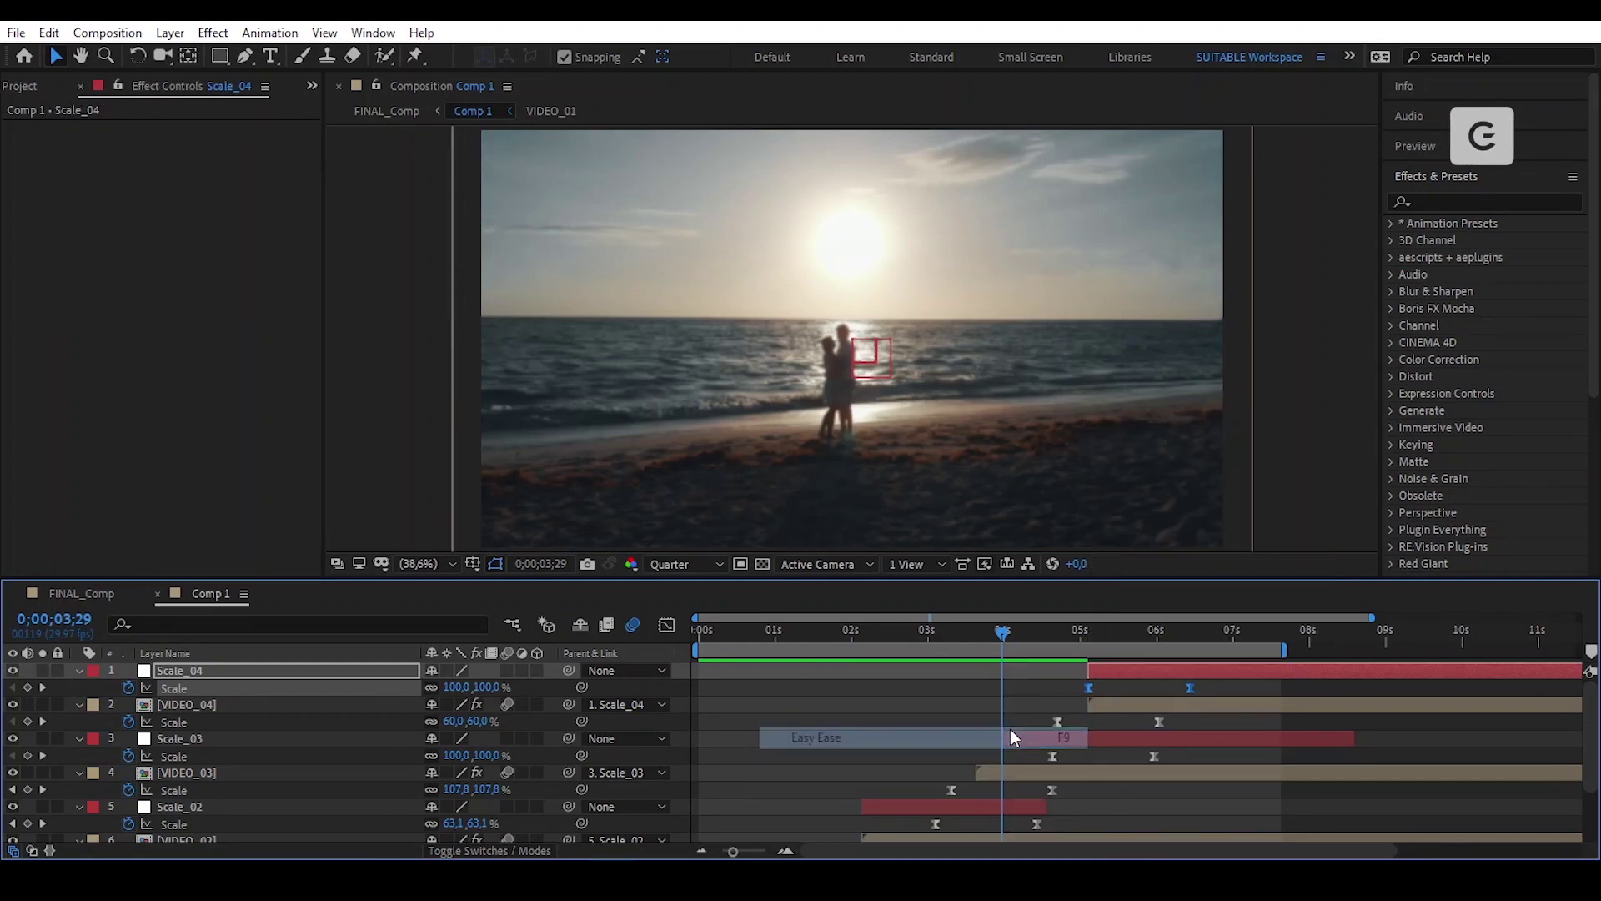
click(670, 630)
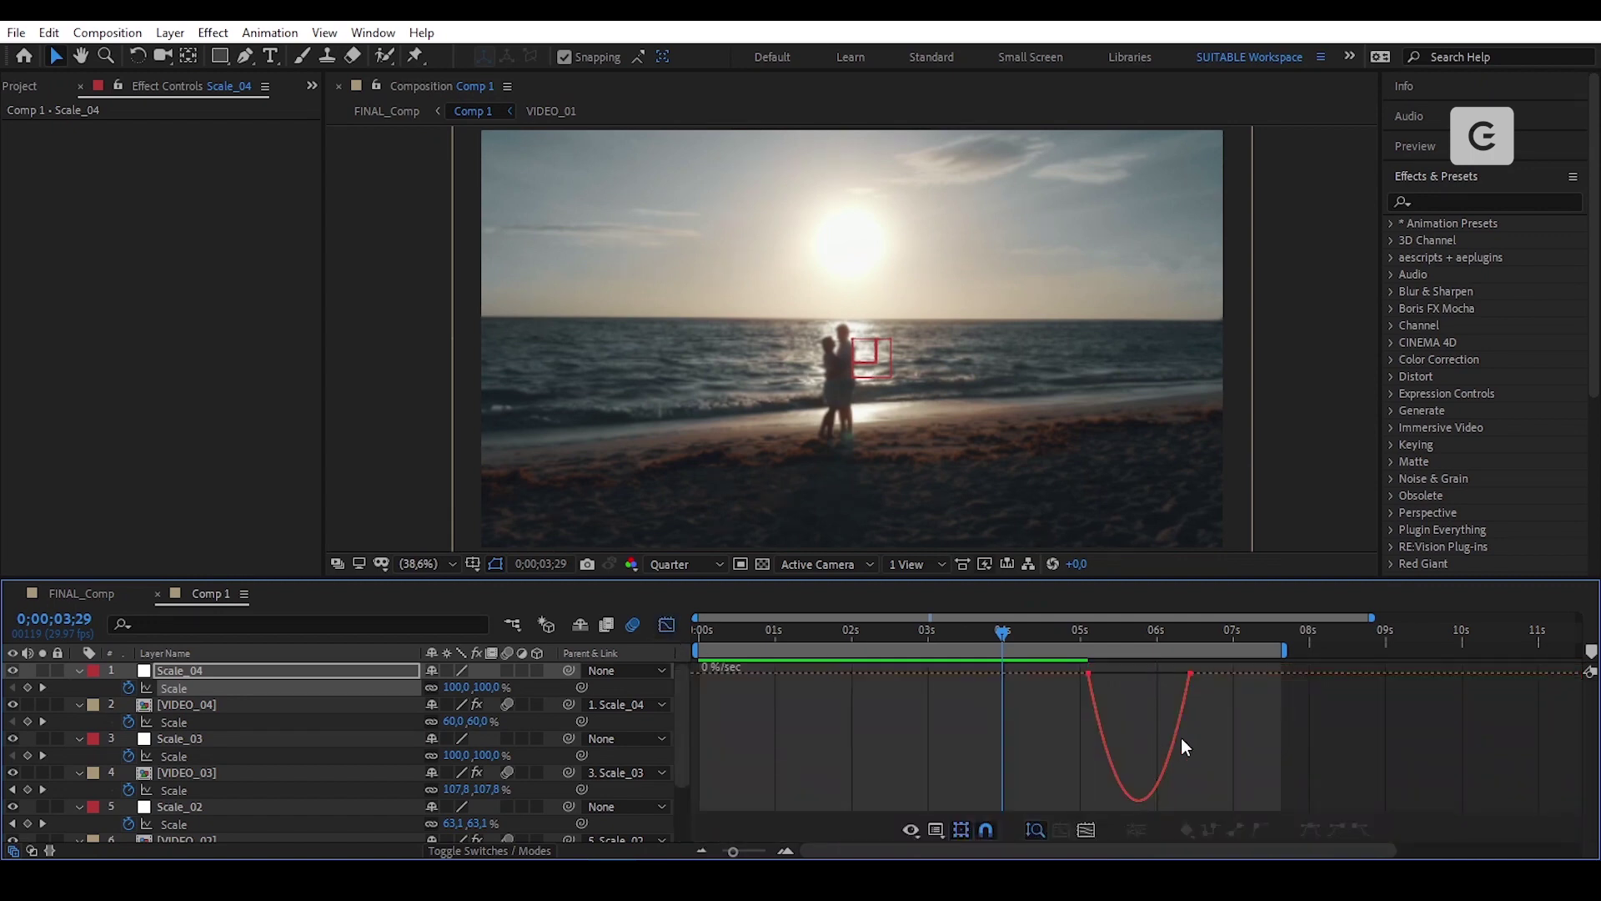
click(1176, 682)
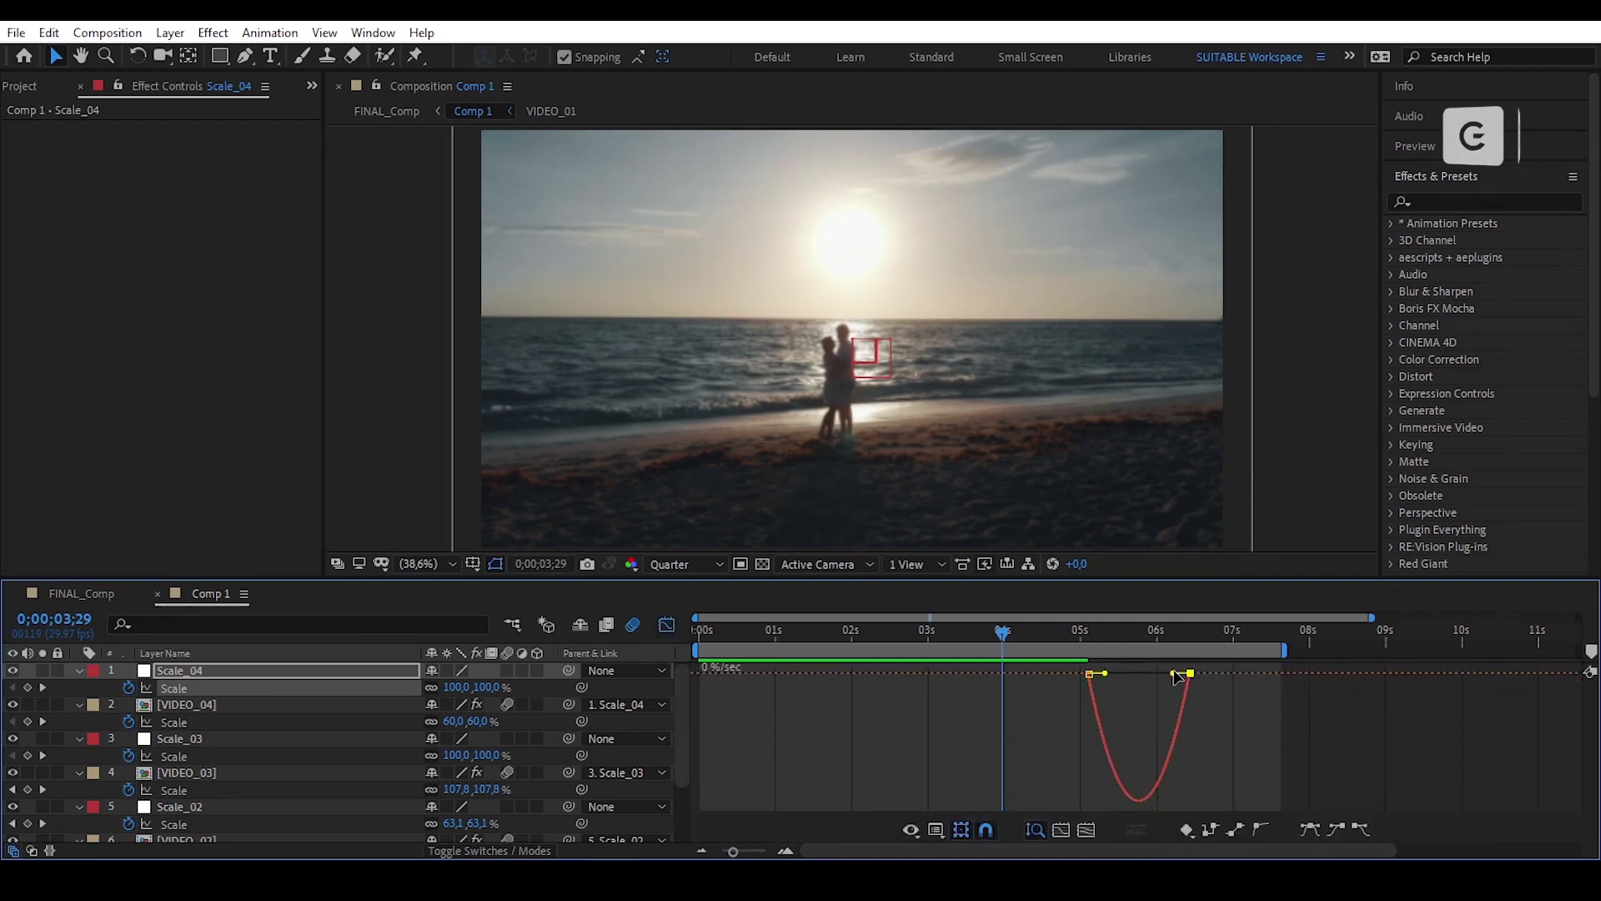
drag(1172, 672, 1115, 671)
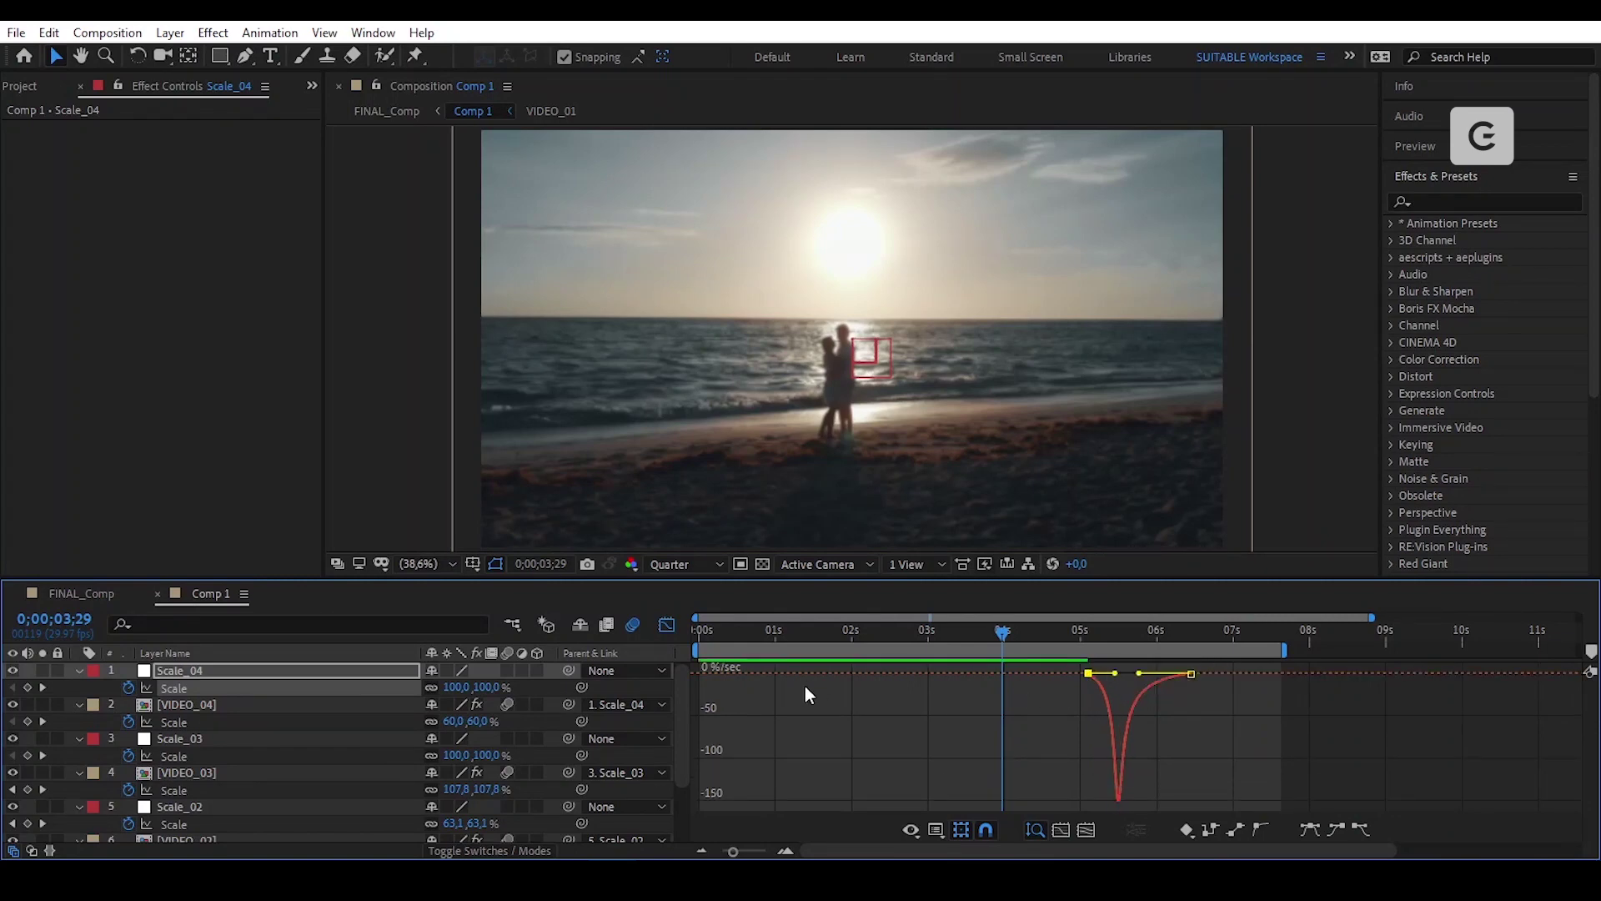
click(665, 623)
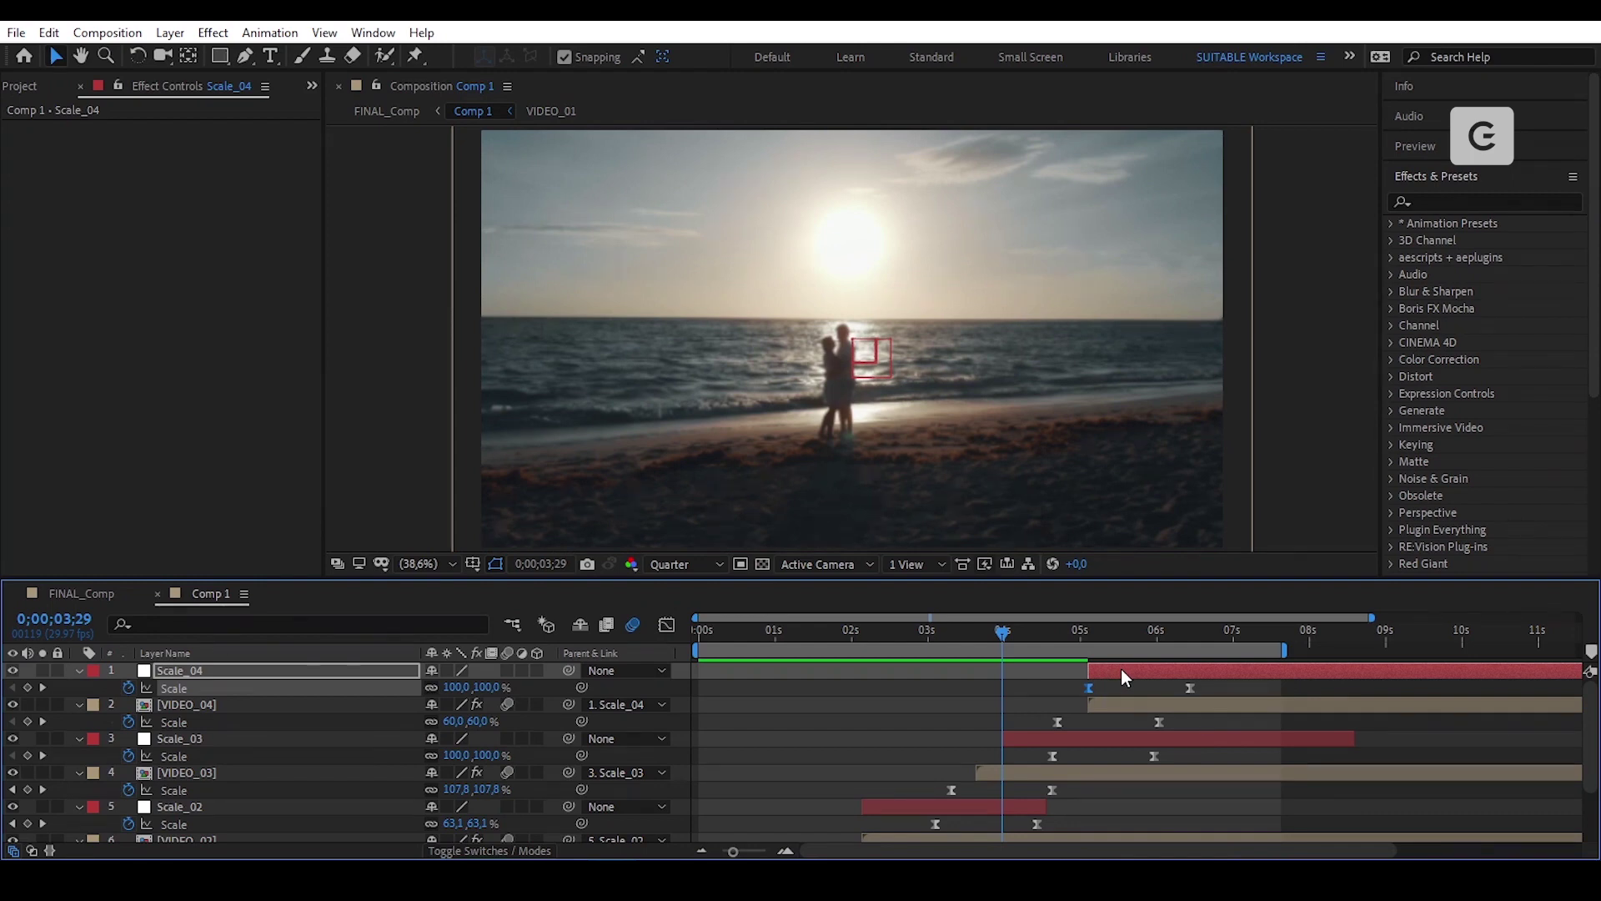
drag(1121, 669, 1176, 682)
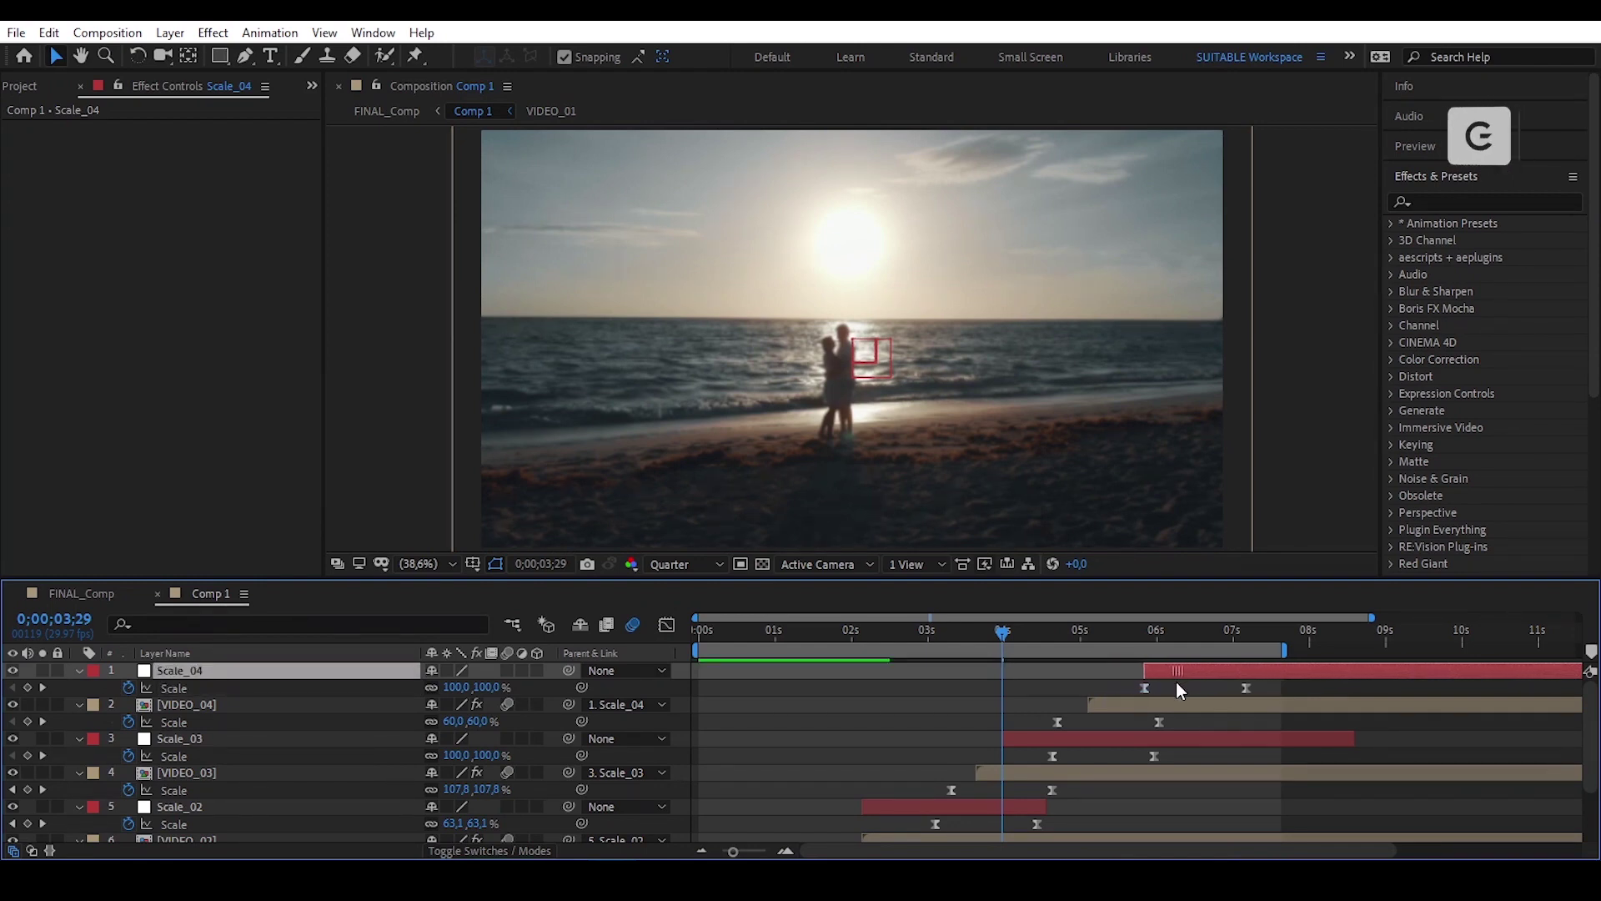
drag(1004, 633, 1144, 668)
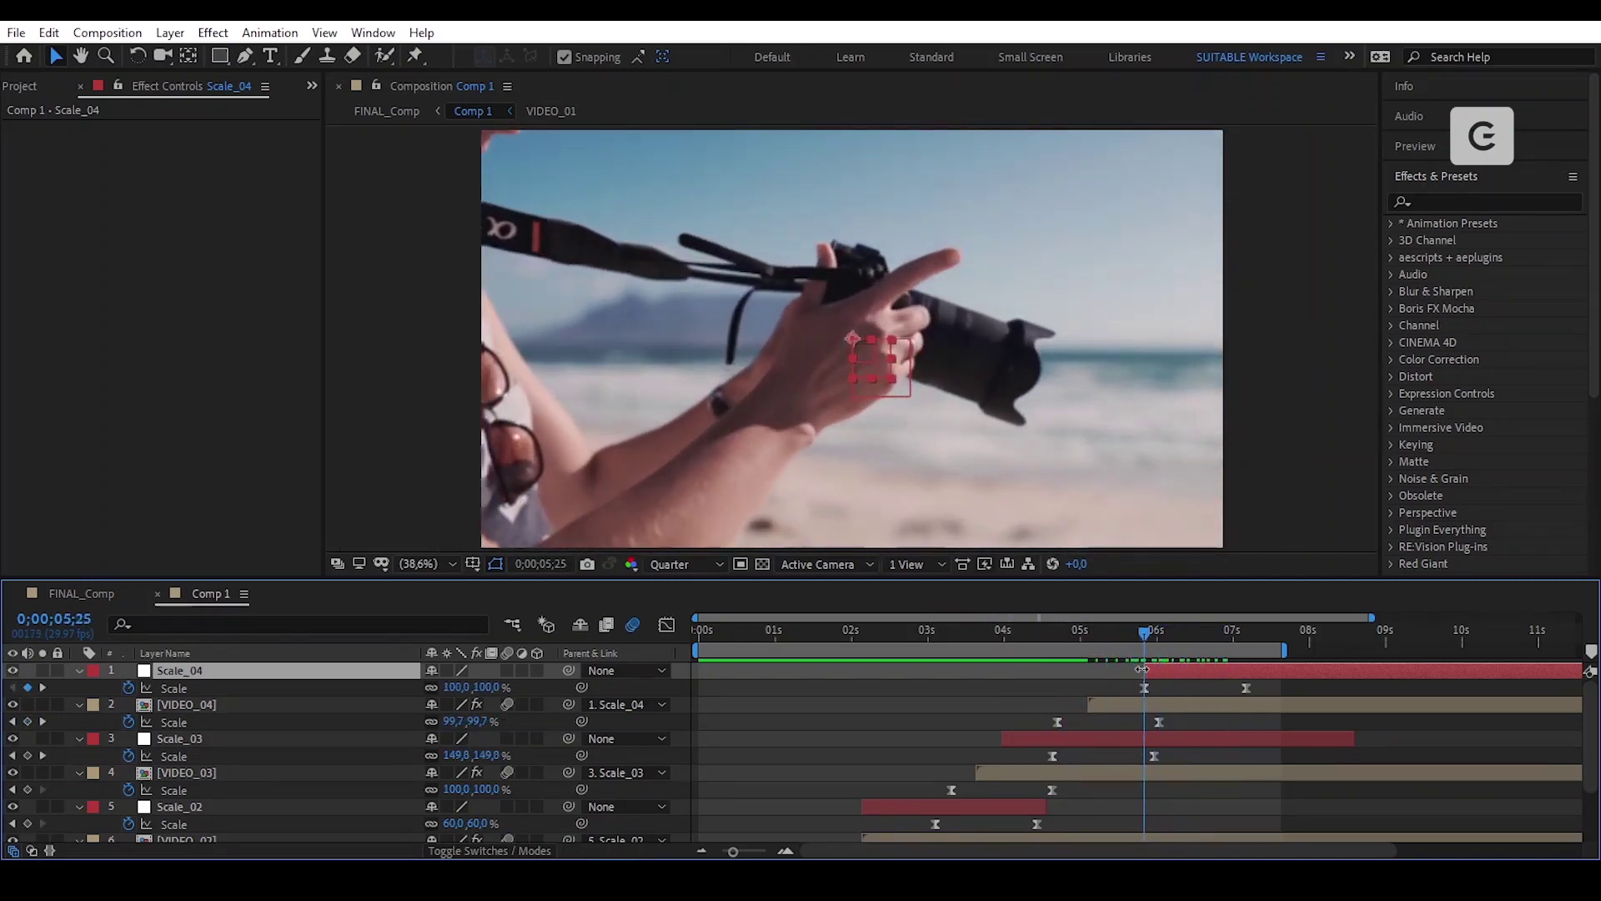
click(29, 85)
click(81, 364)
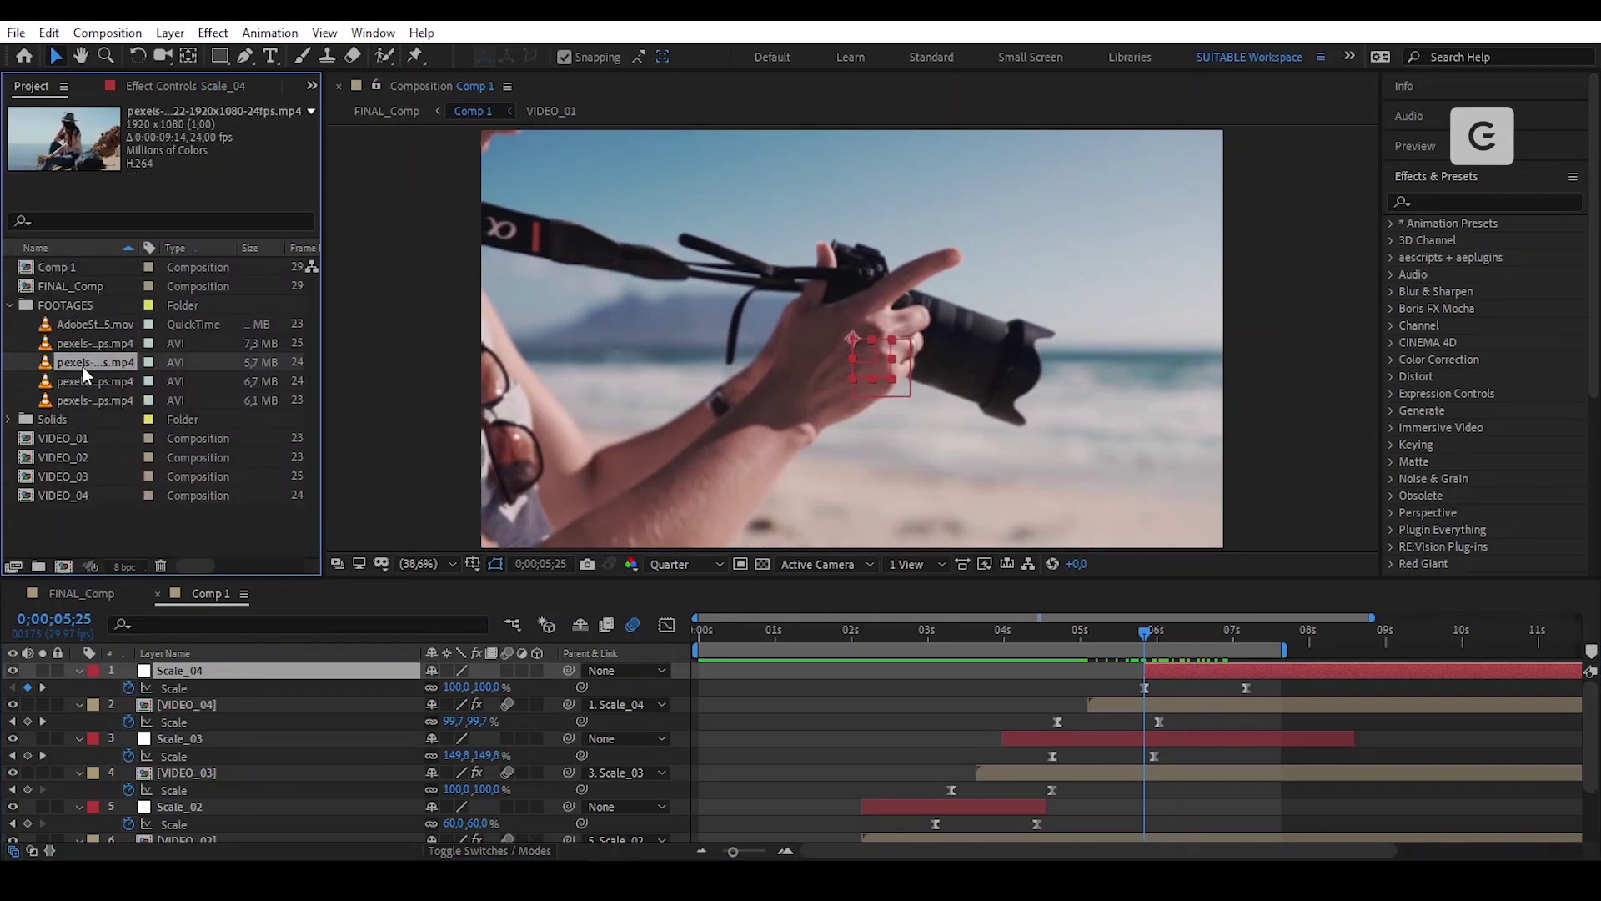
drag(46, 367, 1174, 669)
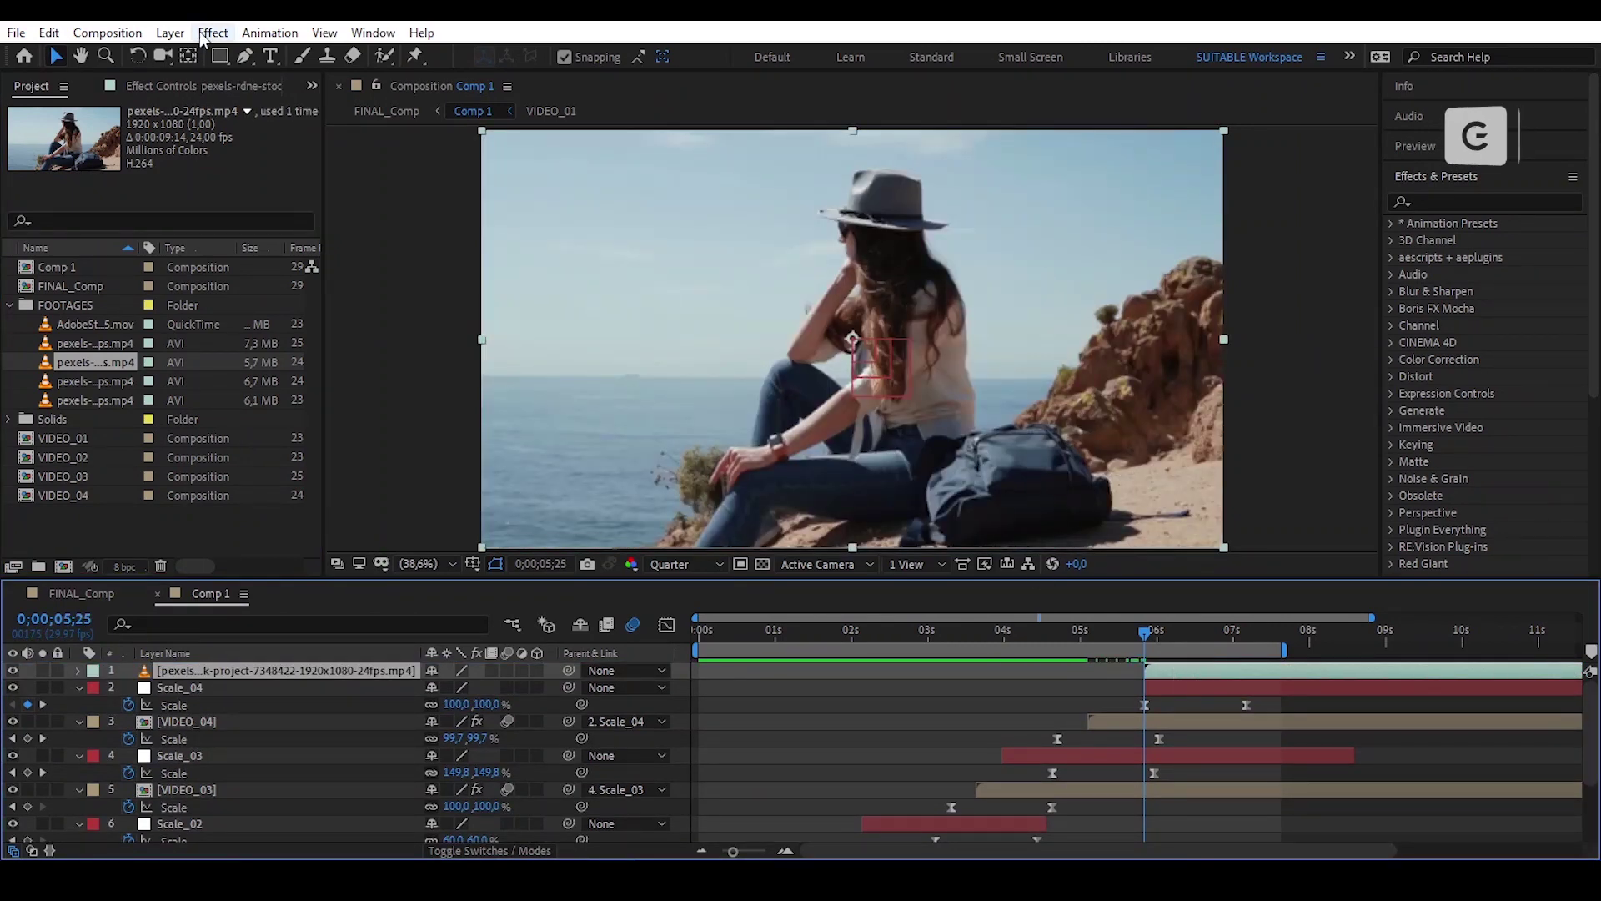
Pre-compose the new footage layer as VIDEO_05 with all attributes moved, and shift it to start at about 6:13.
click(170, 32)
click(342, 721)
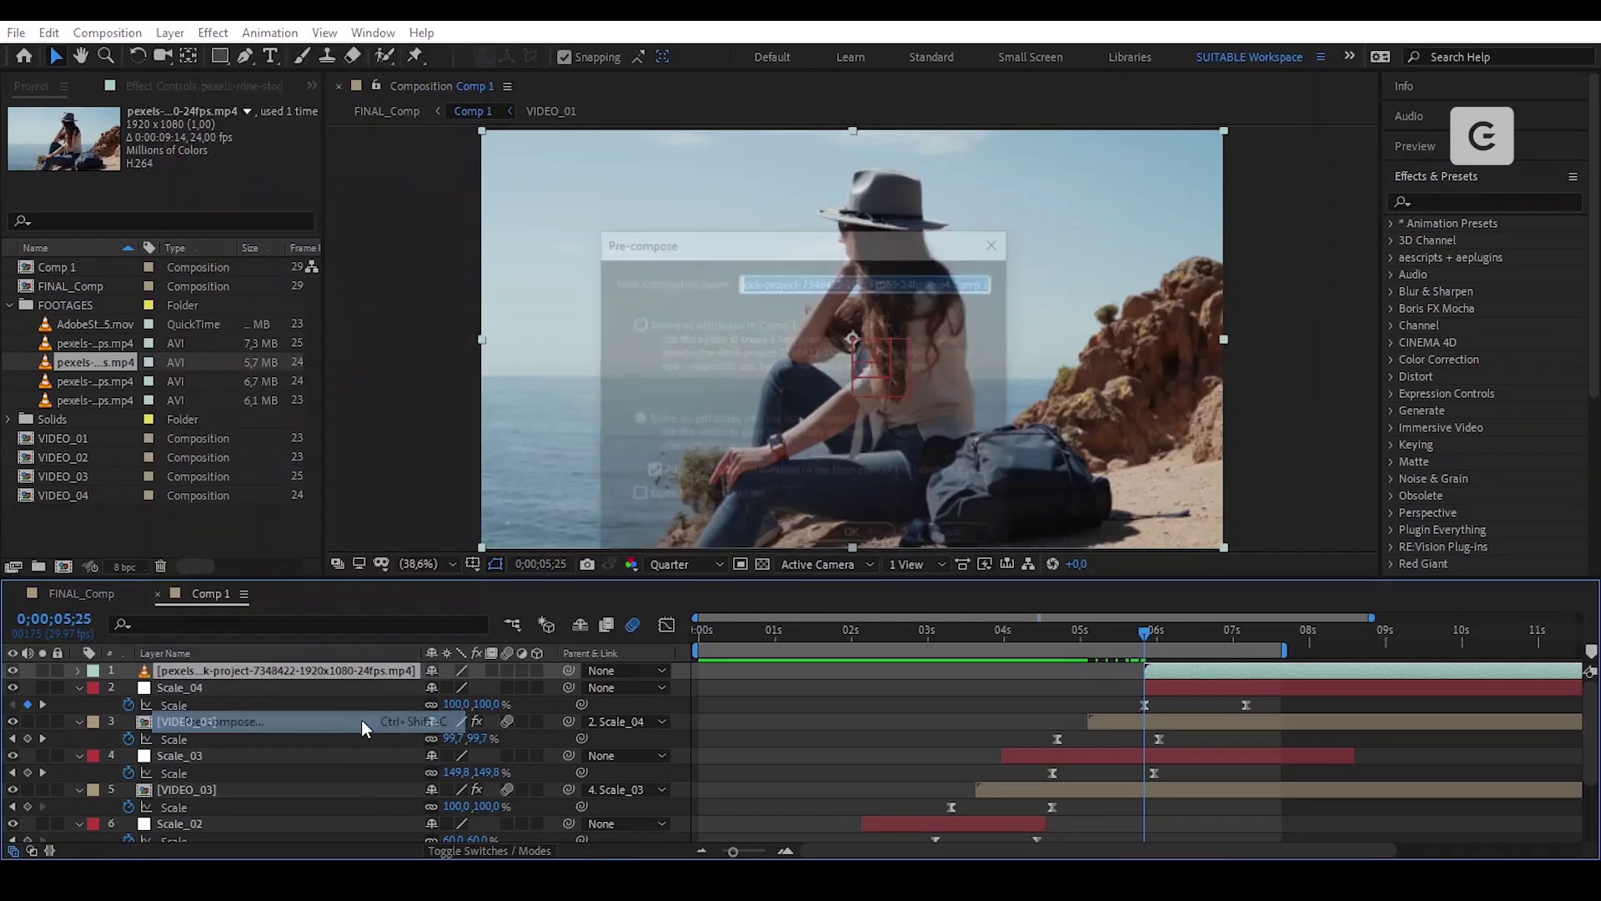
key(BackSpace)
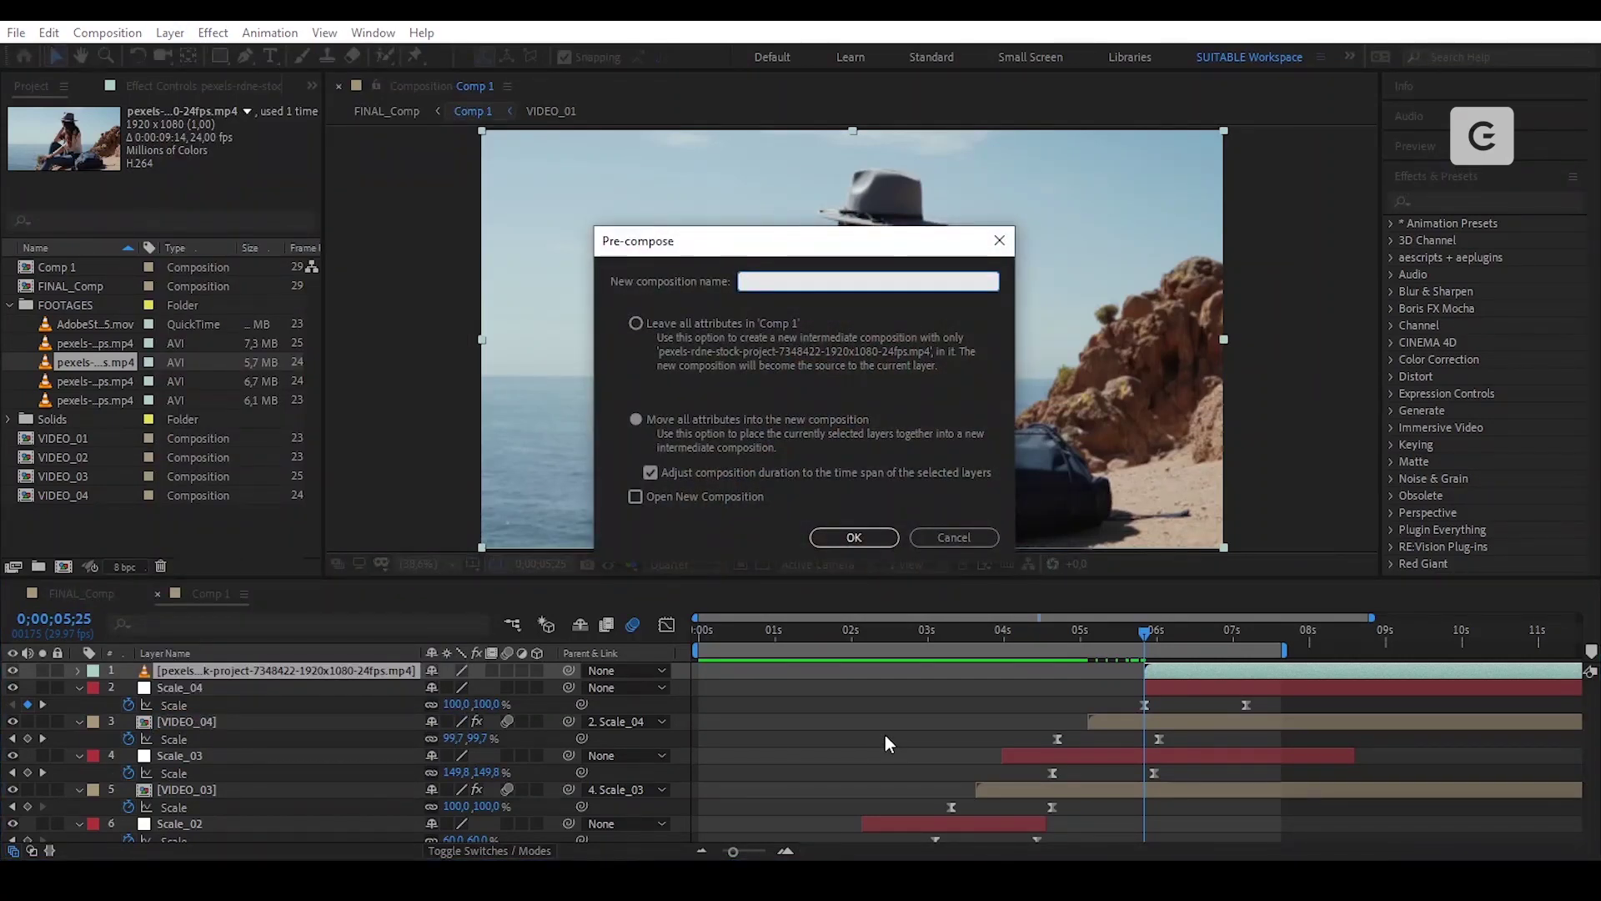
text(VIDEO_05)
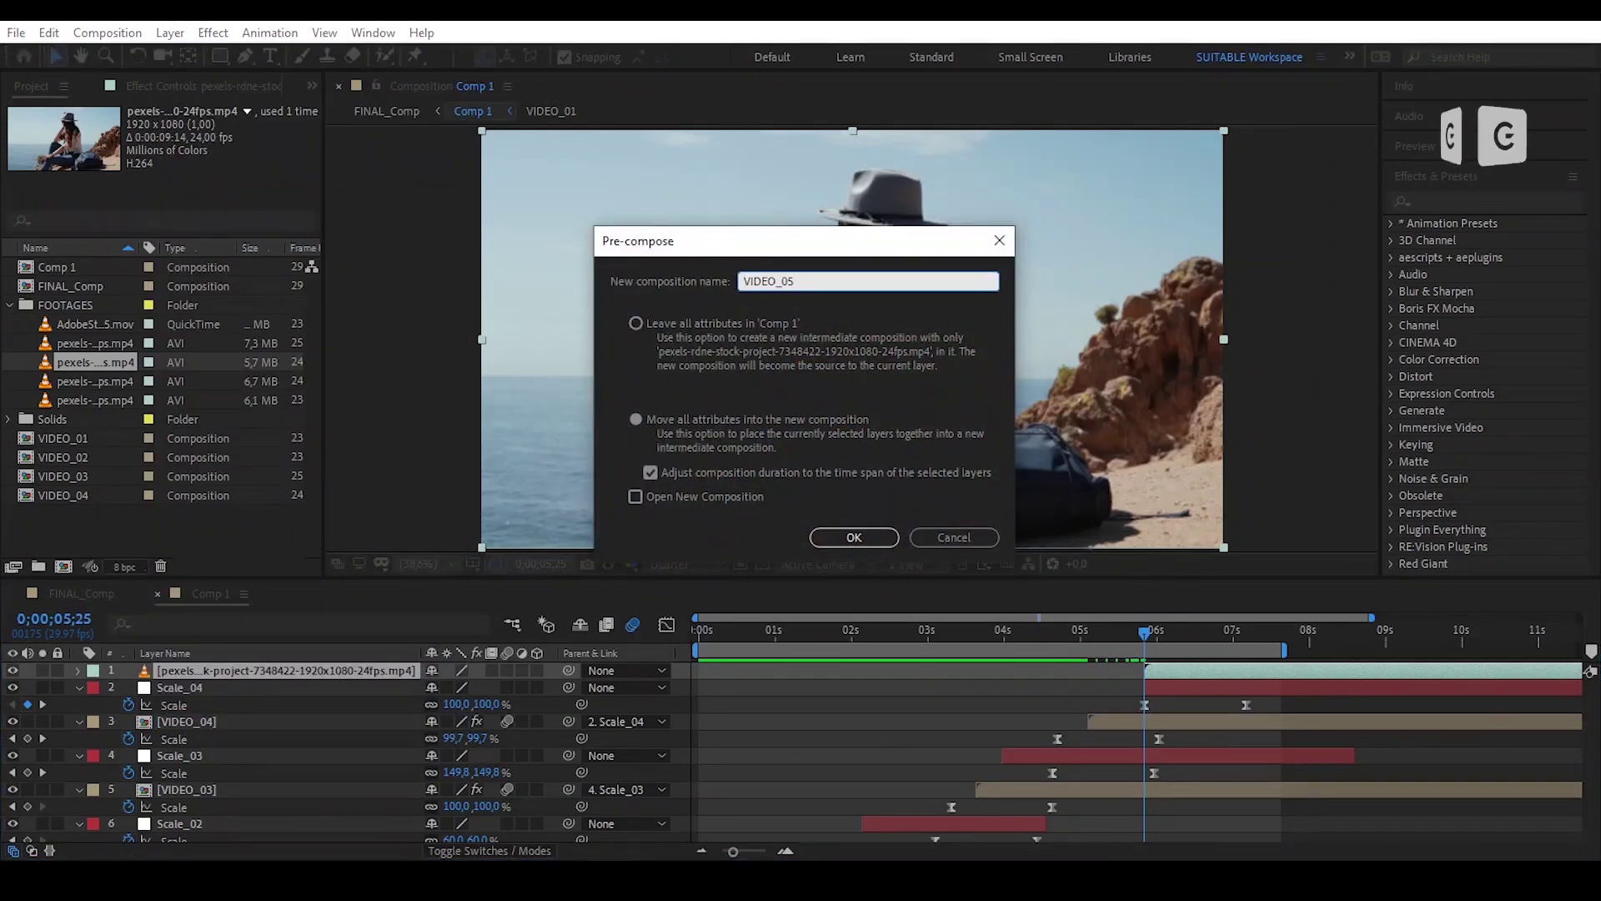
key(Return)
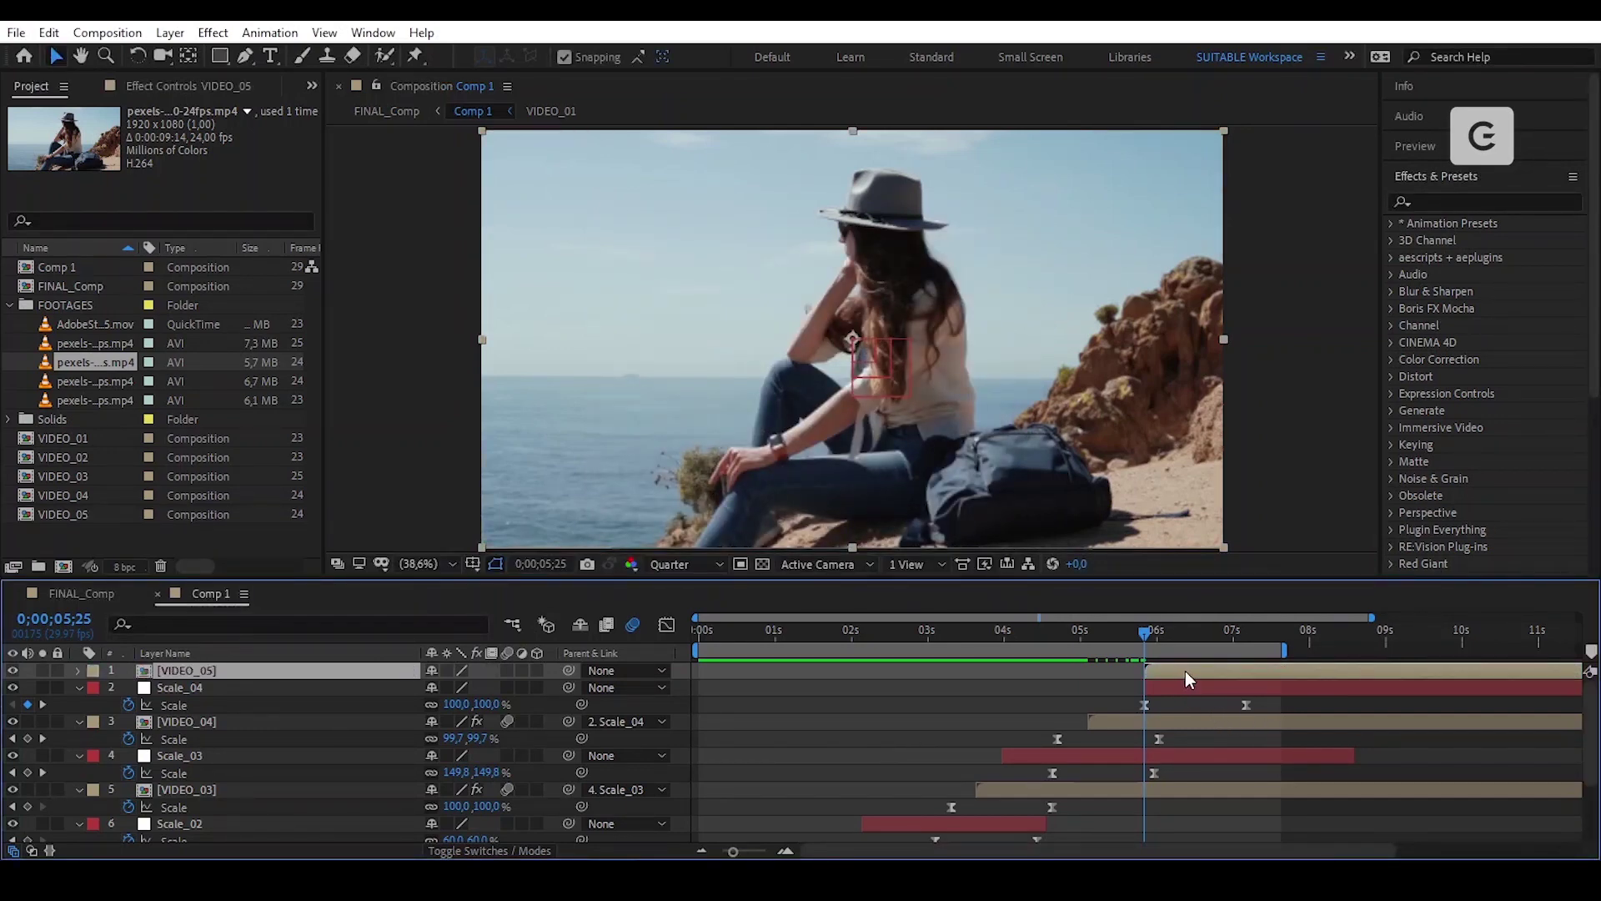
drag(1185, 671, 1231, 671)
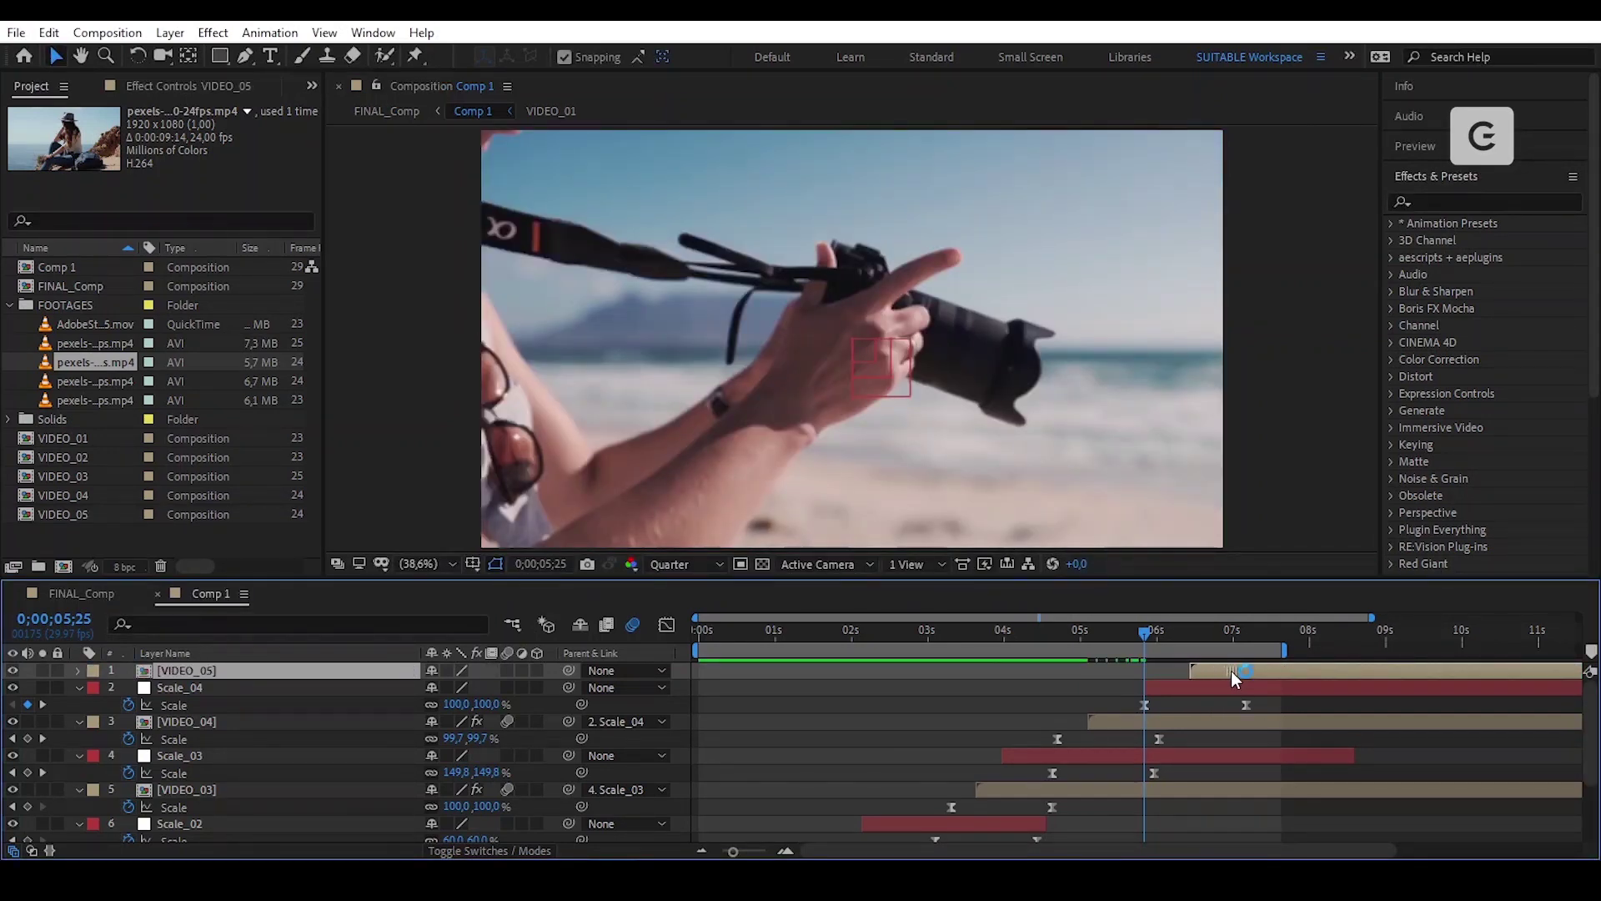
Enable motion blur on VIDEO_05 and add two Scale keyframes to it, at 6:13 and about 7:23.
click(507, 670)
key(s)
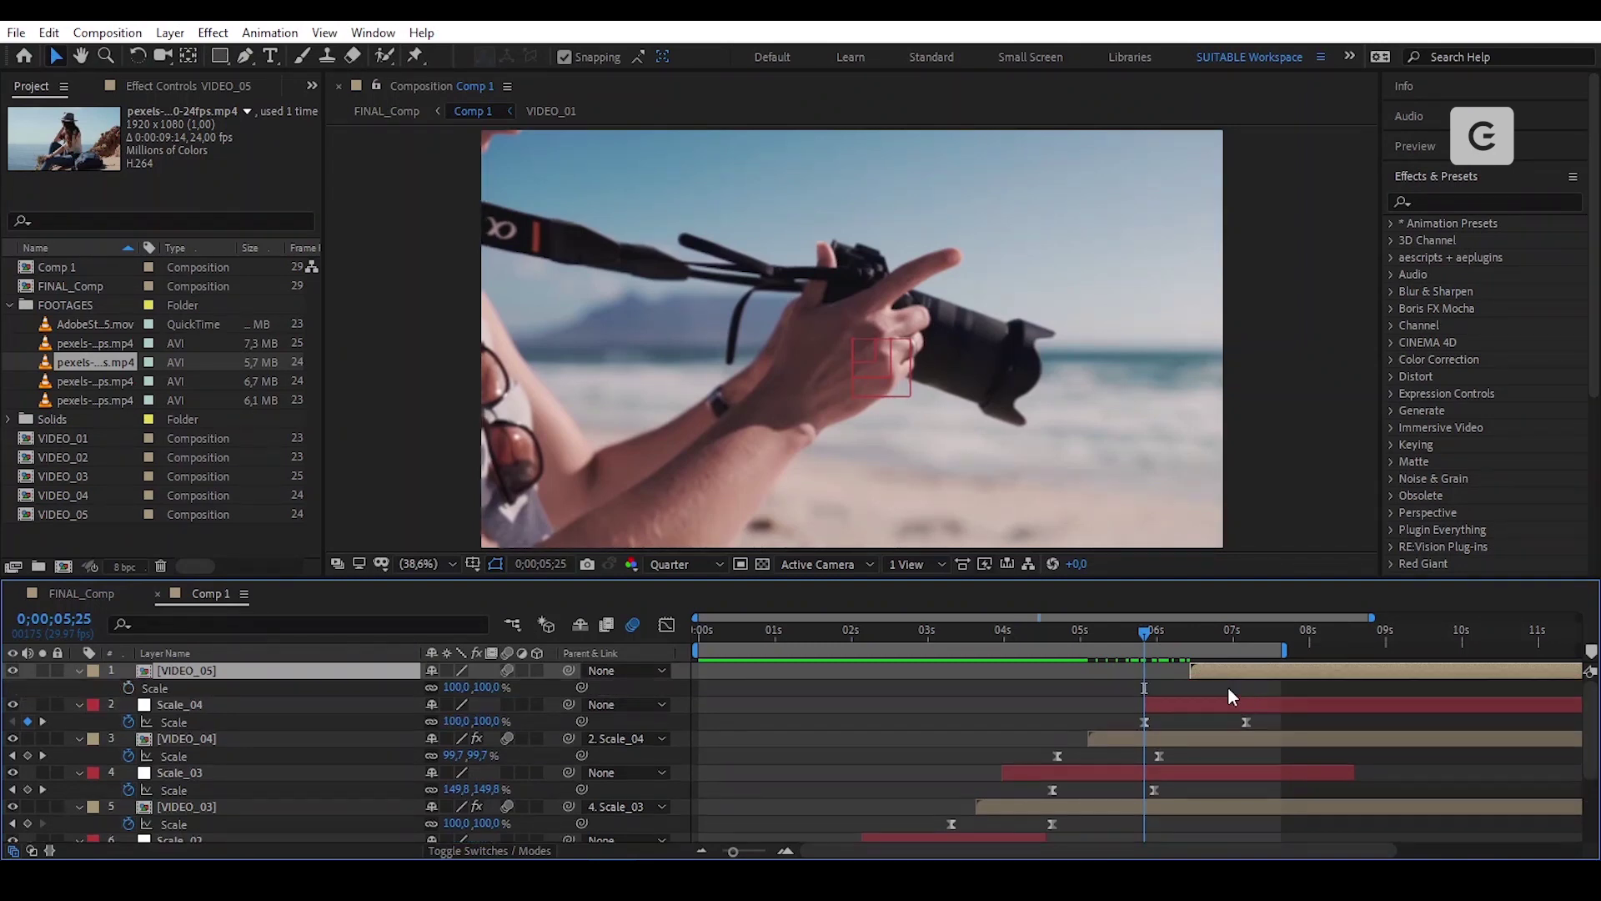
drag(1149, 639, 1198, 642)
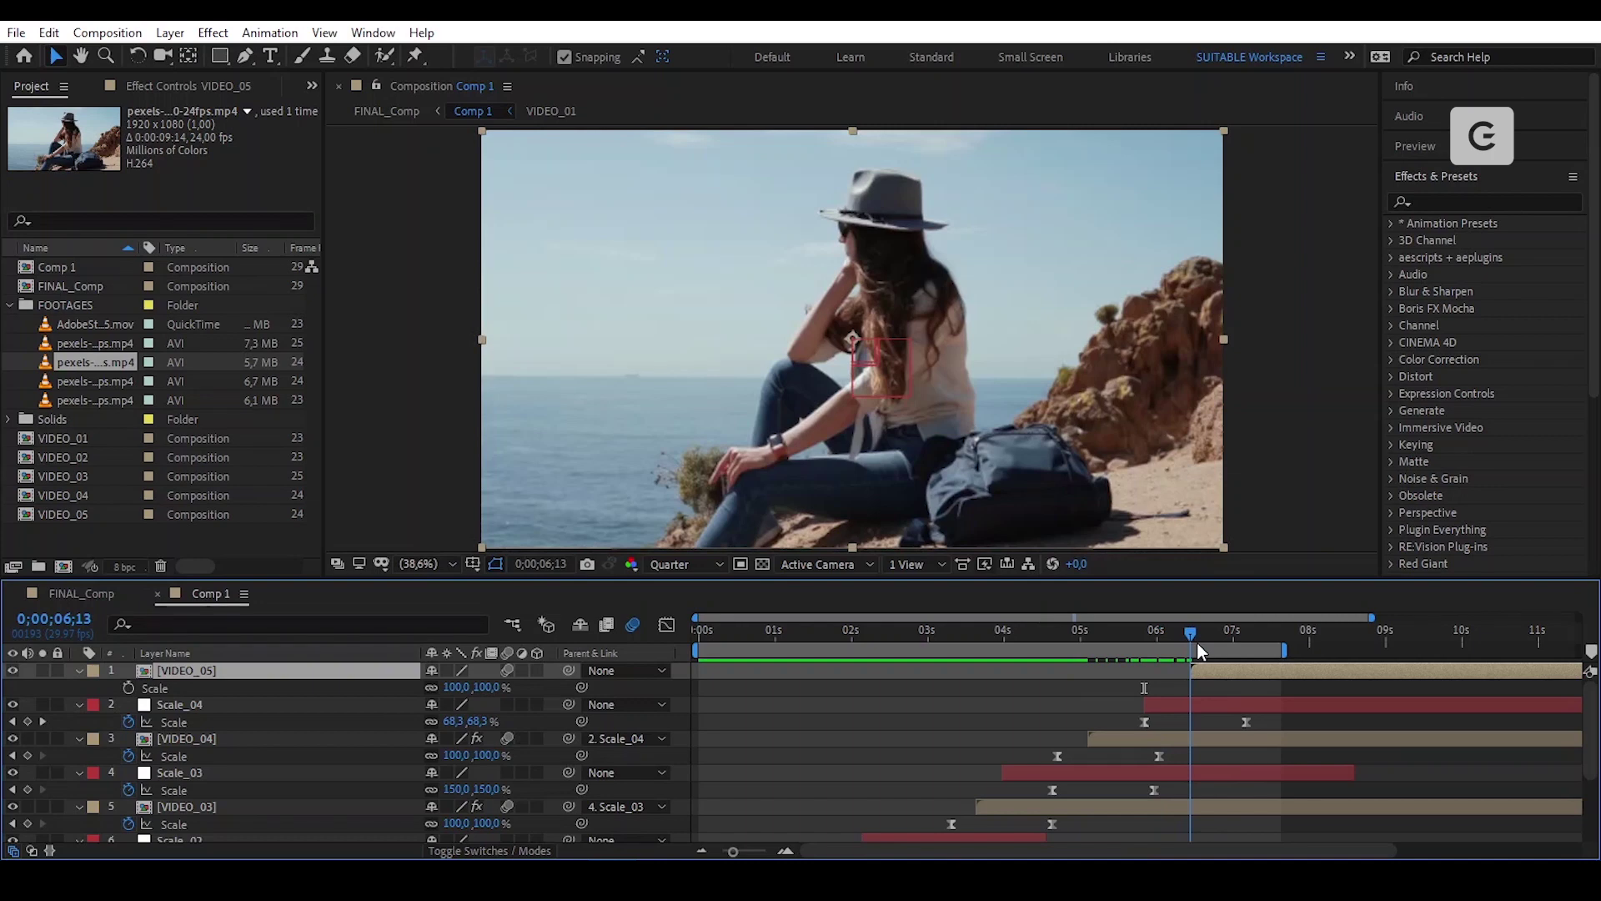
click(128, 688)
drag(1190, 689, 1144, 689)
click(28, 688)
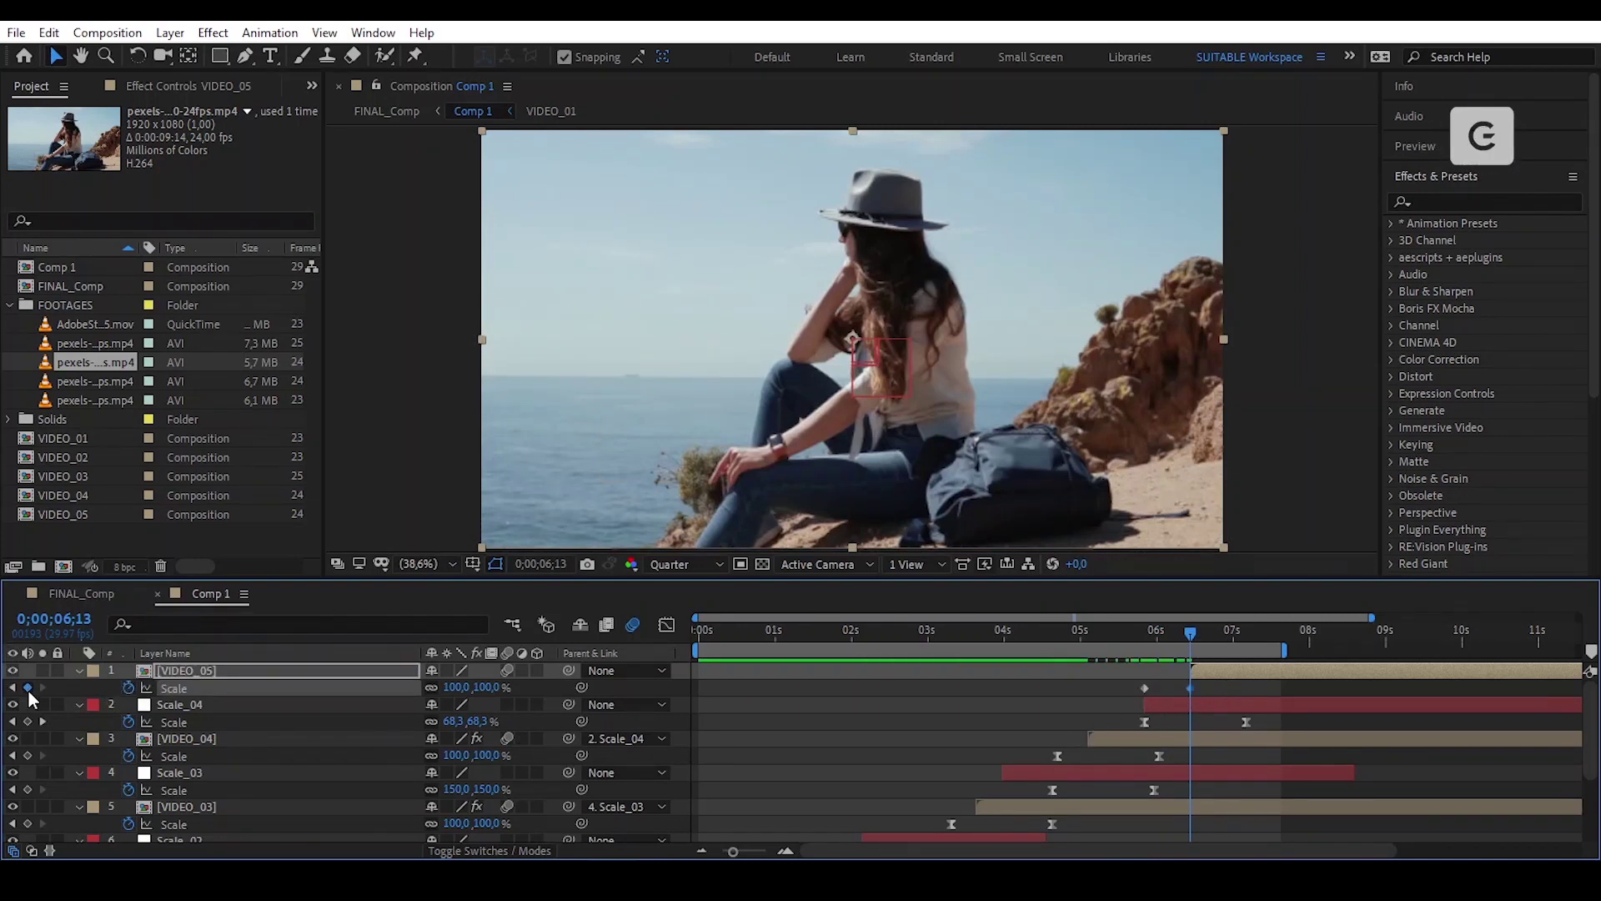
mouse_move(1189, 689)
mouse_down()
mouse_move(1241, 698)
mouse_move(1141, 691)
mouse_move(1218, 686)
mouse_up()
click(1218, 685)
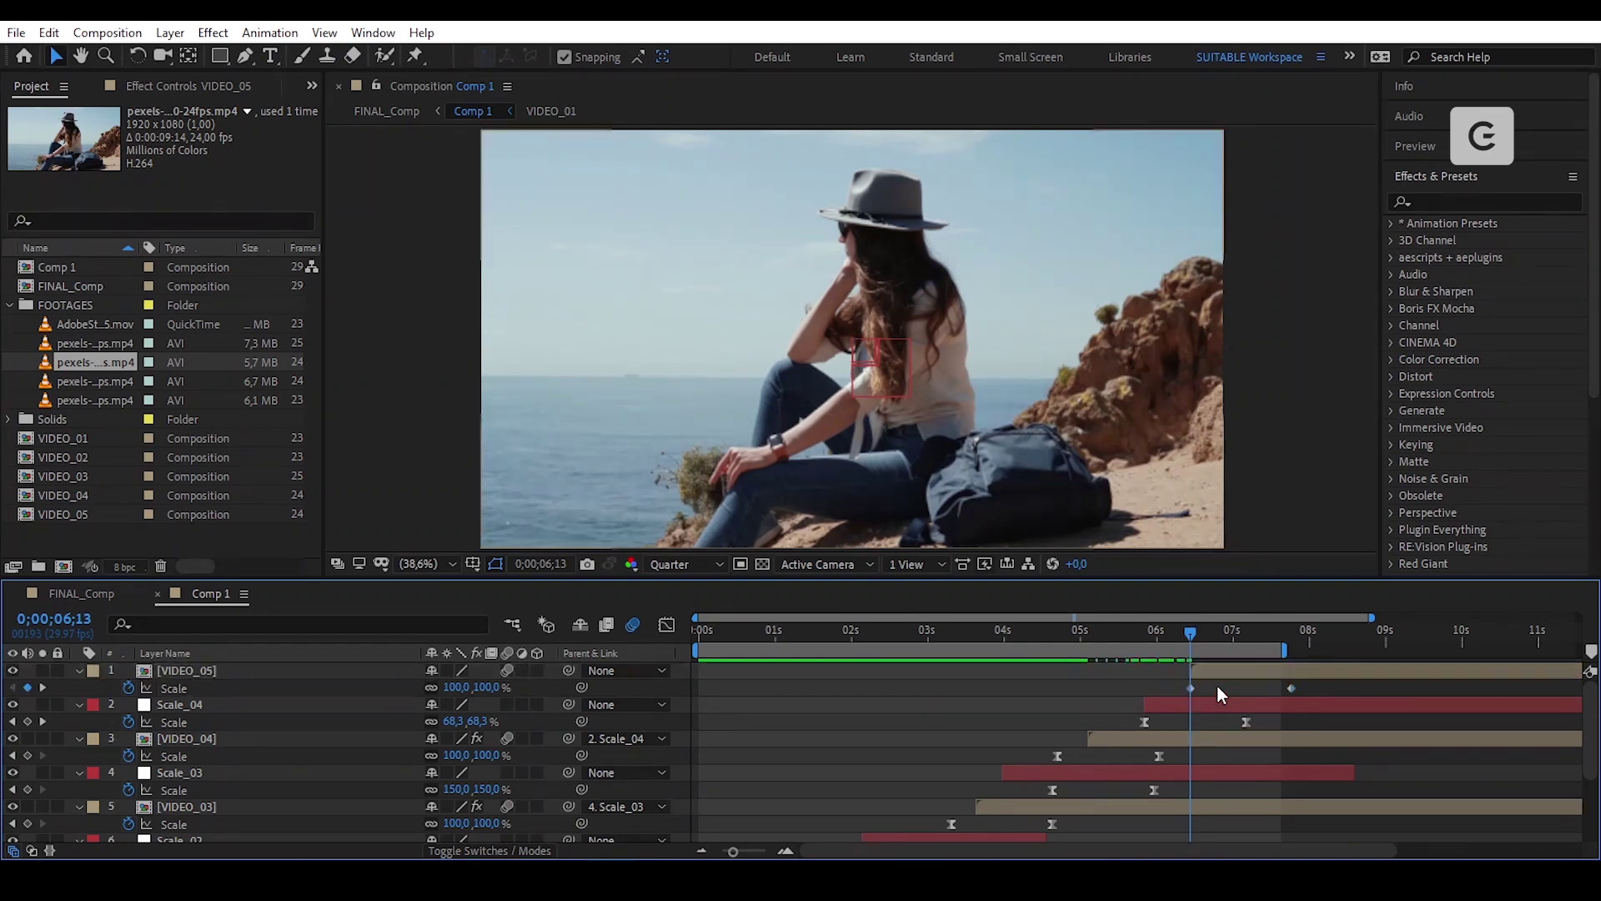
Set VIDEO_05's first Scale keyframe at 6:13 to 150%.
click(460, 687)
text(150)
key(Return)
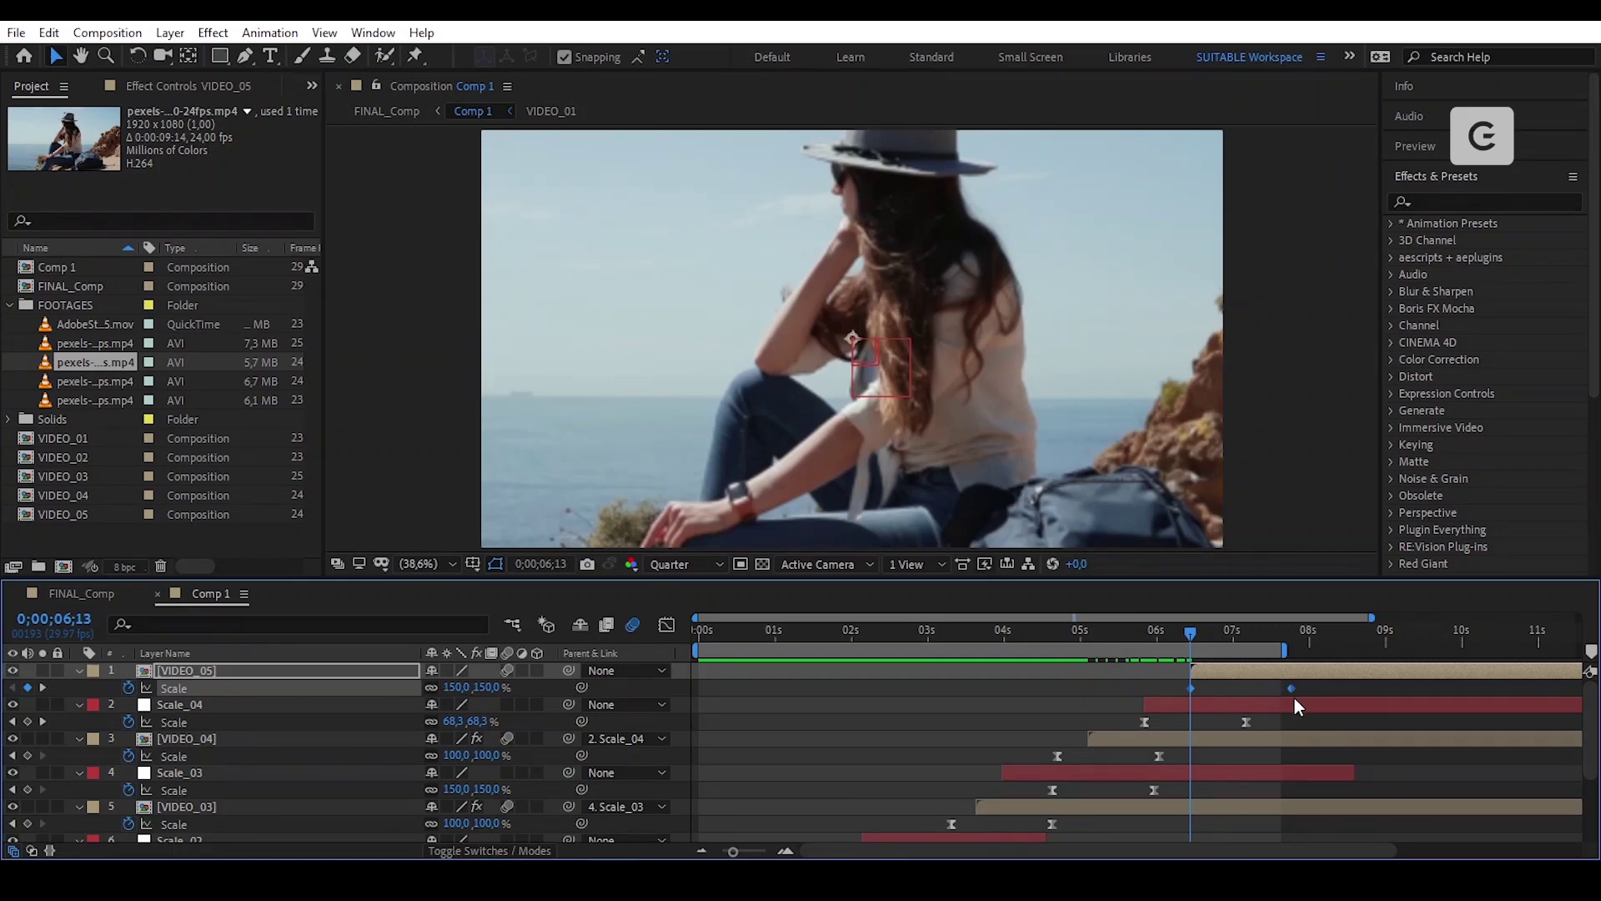
Apply Easy Ease to VIDEO_05's Scale keyframes and pull their speed graph toward an early peak.
key(F9)
click(676, 630)
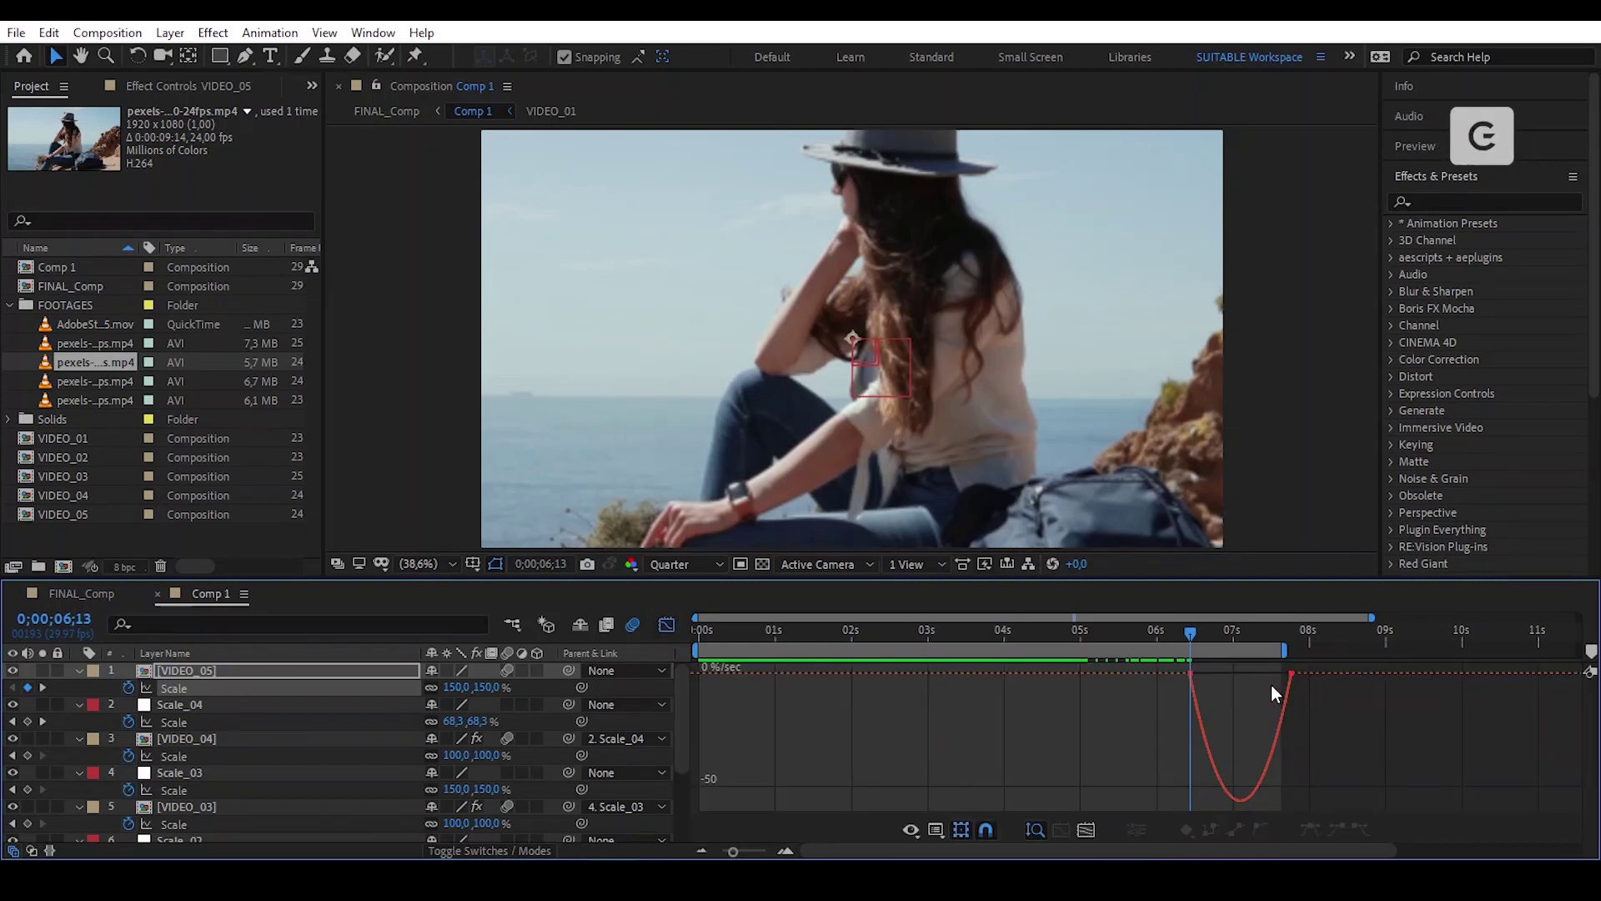
drag(1271, 684, 1219, 672)
click(666, 625)
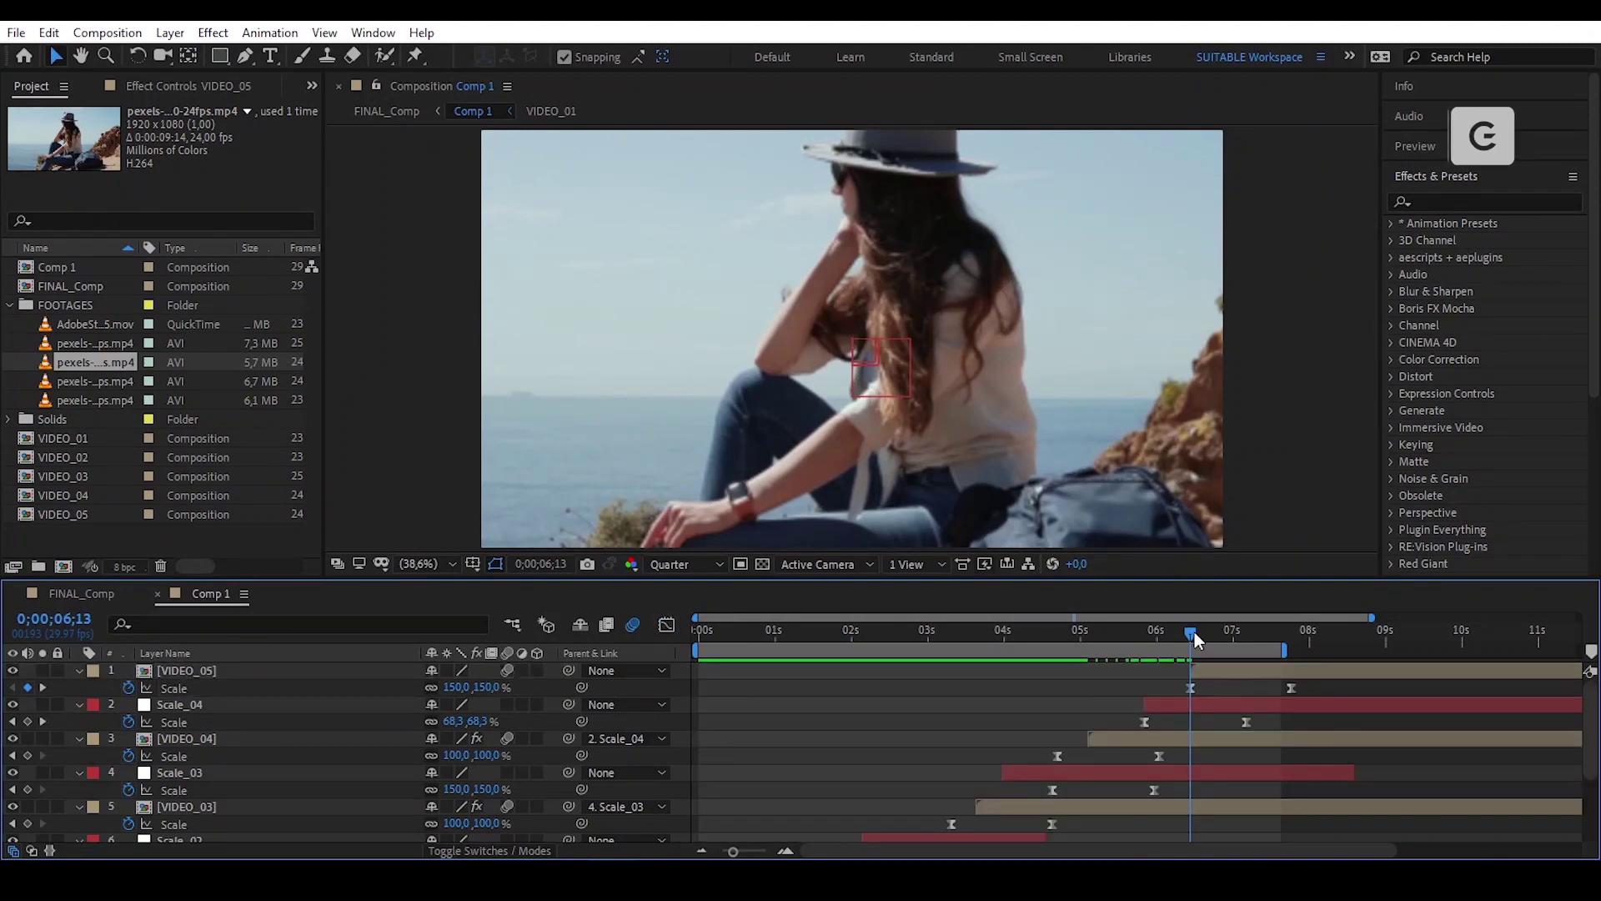
Move VIDEO_05's Scale keyframes earlier to about 6:04 and 7:14, and extend the work area's end slightly.
drag(1195, 632, 1117, 663)
click(1209, 691)
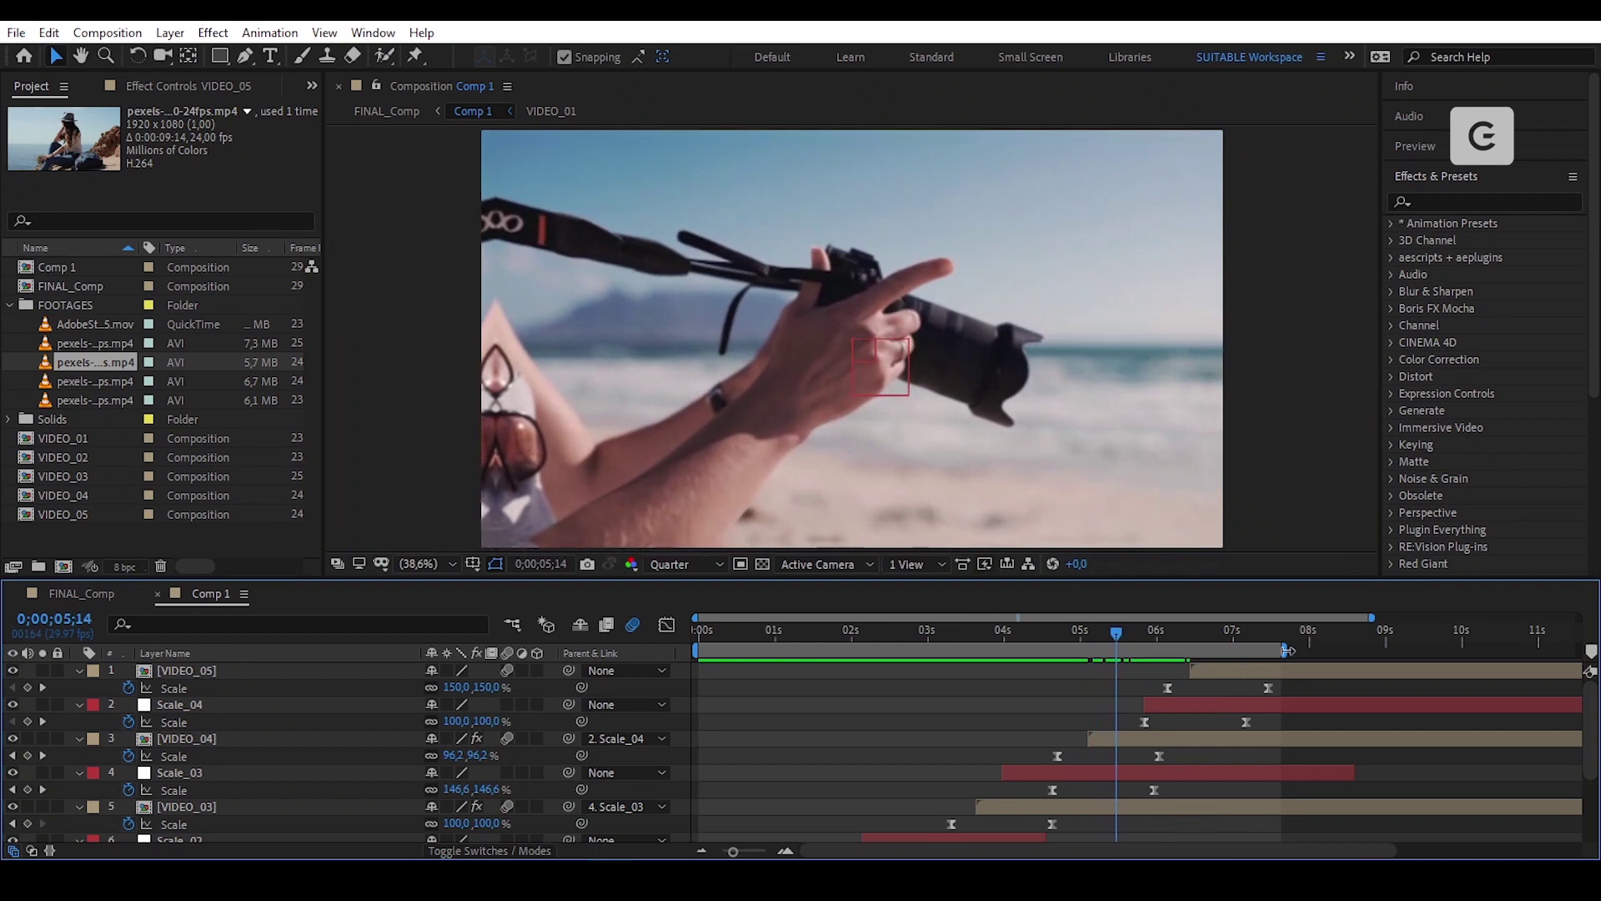
drag(1287, 649, 1296, 649)
Preview the transition into VIDEO_05 and shift that layer with its keyframes slightly later, to start at about 6:16.
key(space)
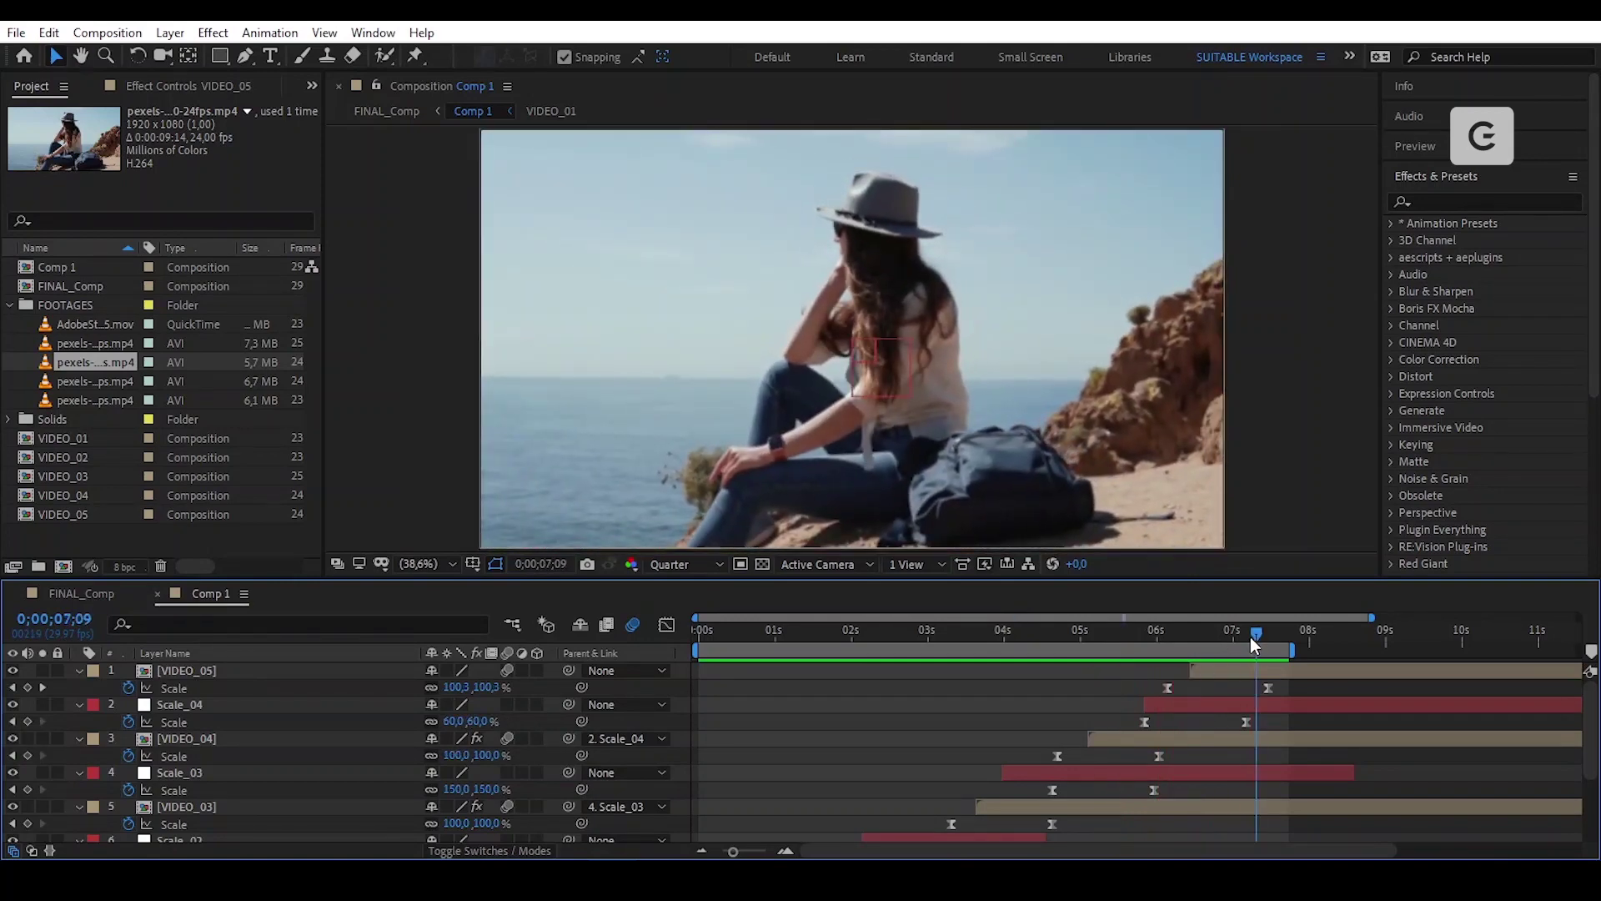
drag(1201, 640, 1221, 670)
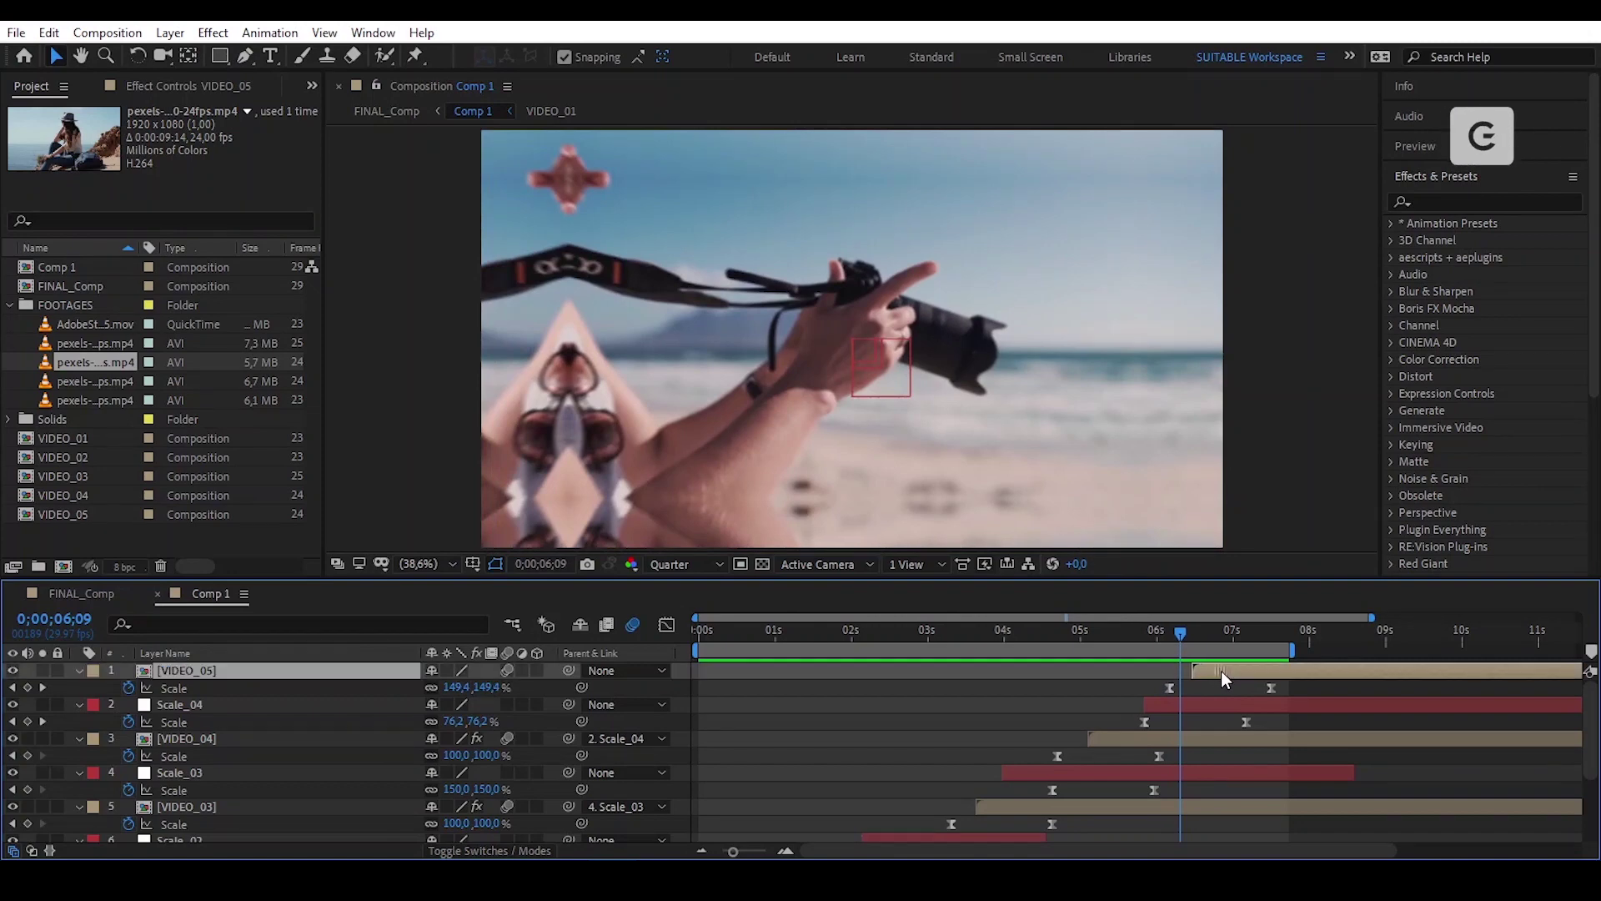
click(1195, 637)
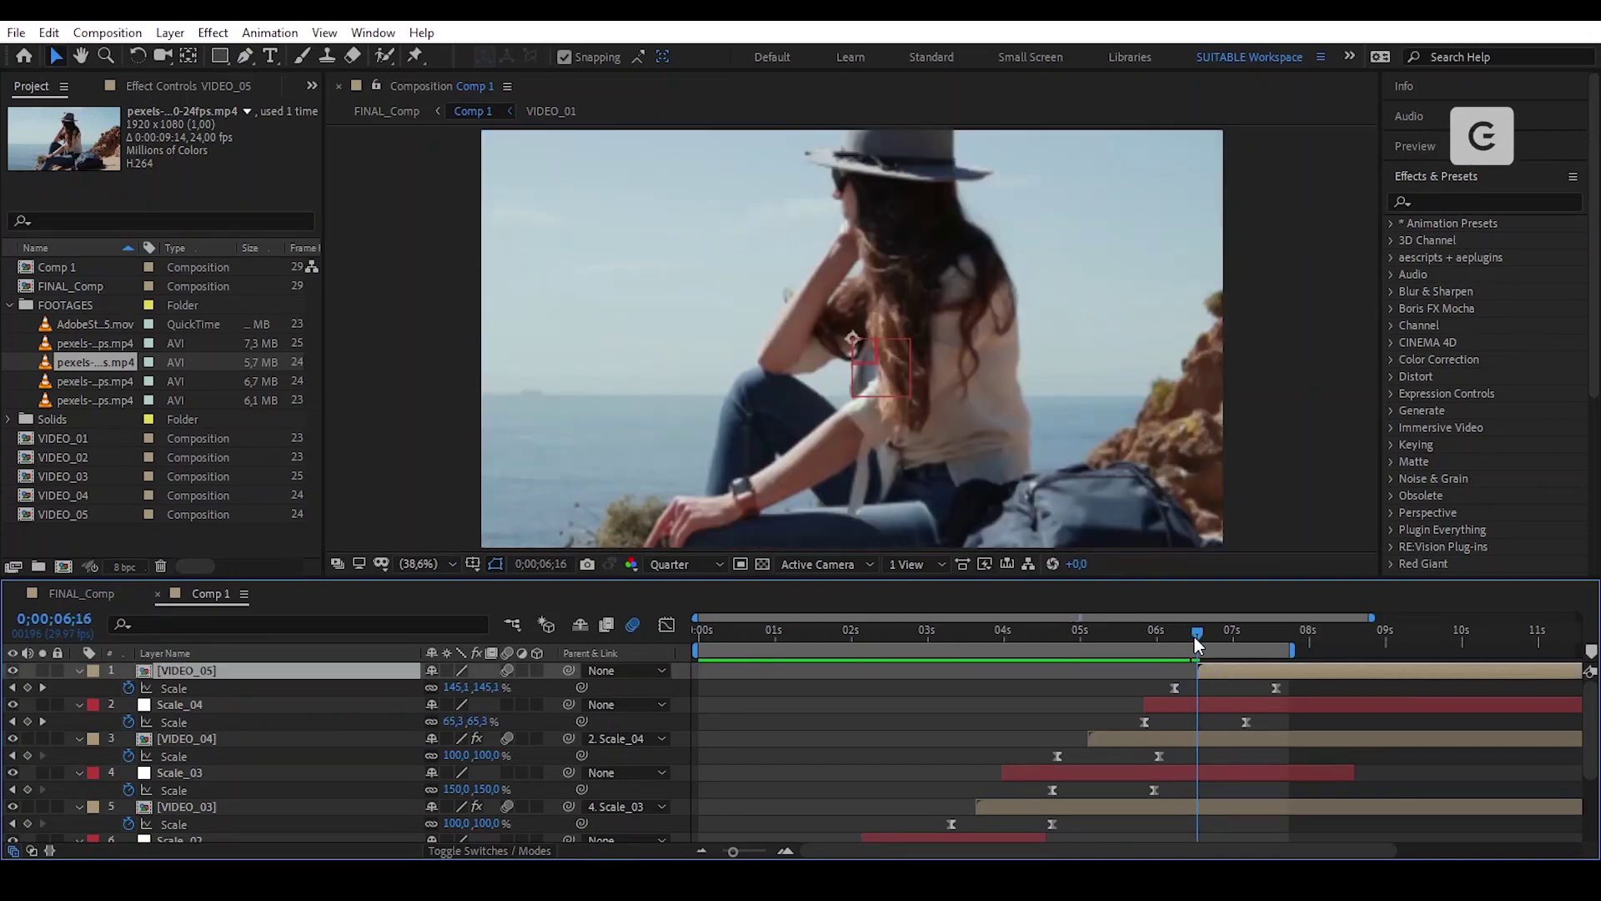
Shift VIDEO_05's Scale keyframes slightly earlier, to about 6:03 and 7:13, and preview the transition from VIDEO_04.
drag(1293, 685, 1164, 689)
click(1214, 689)
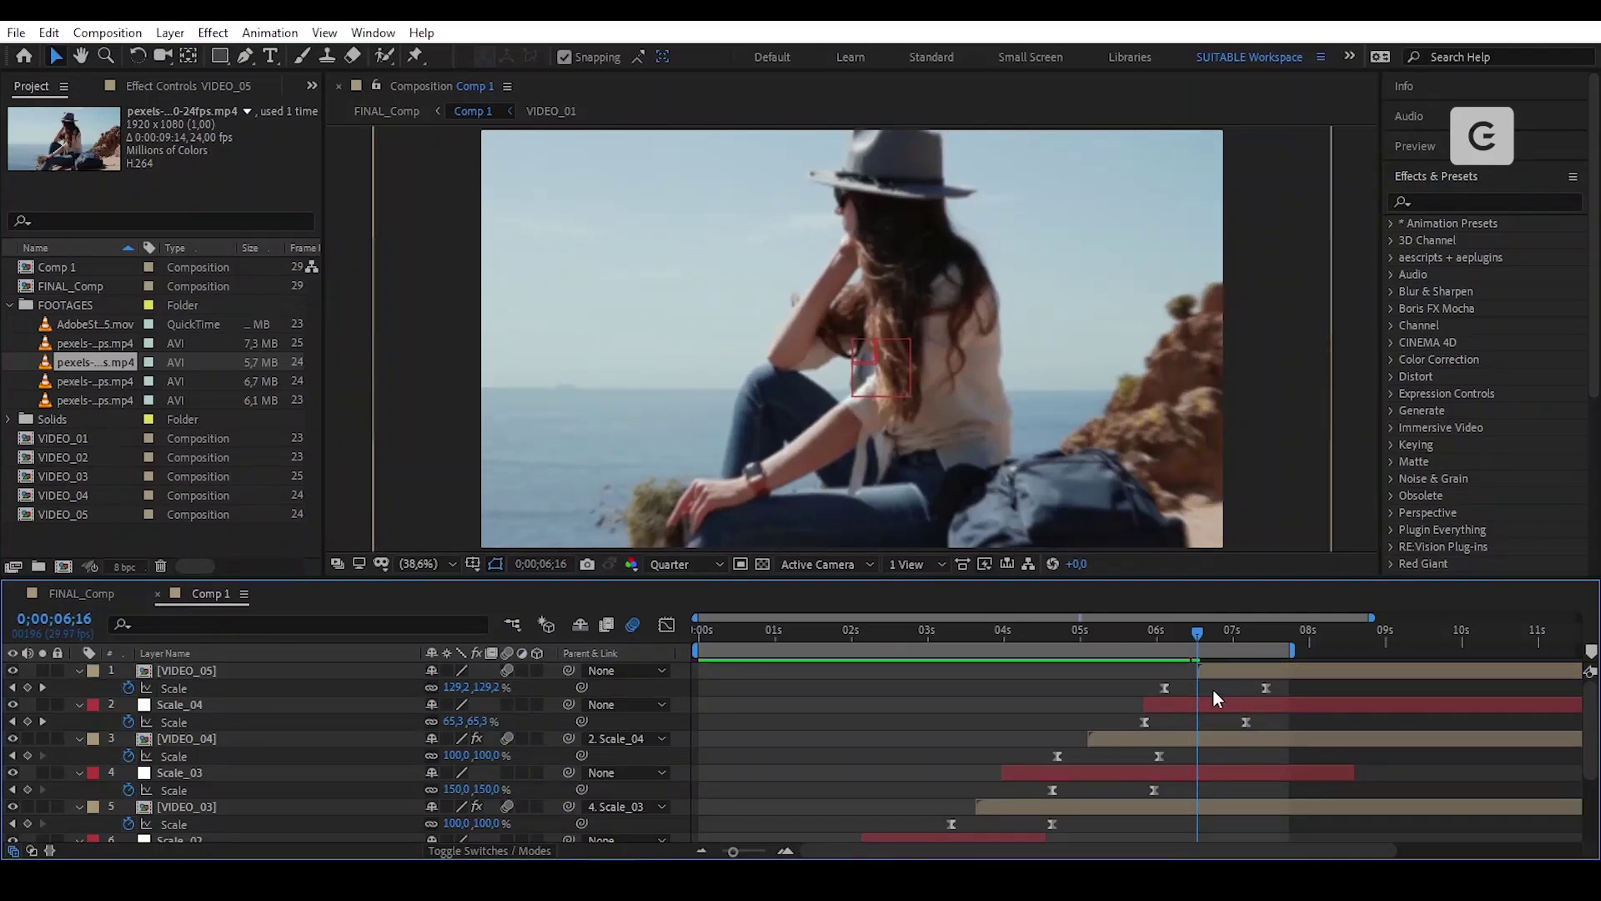
drag(1198, 634, 1047, 672)
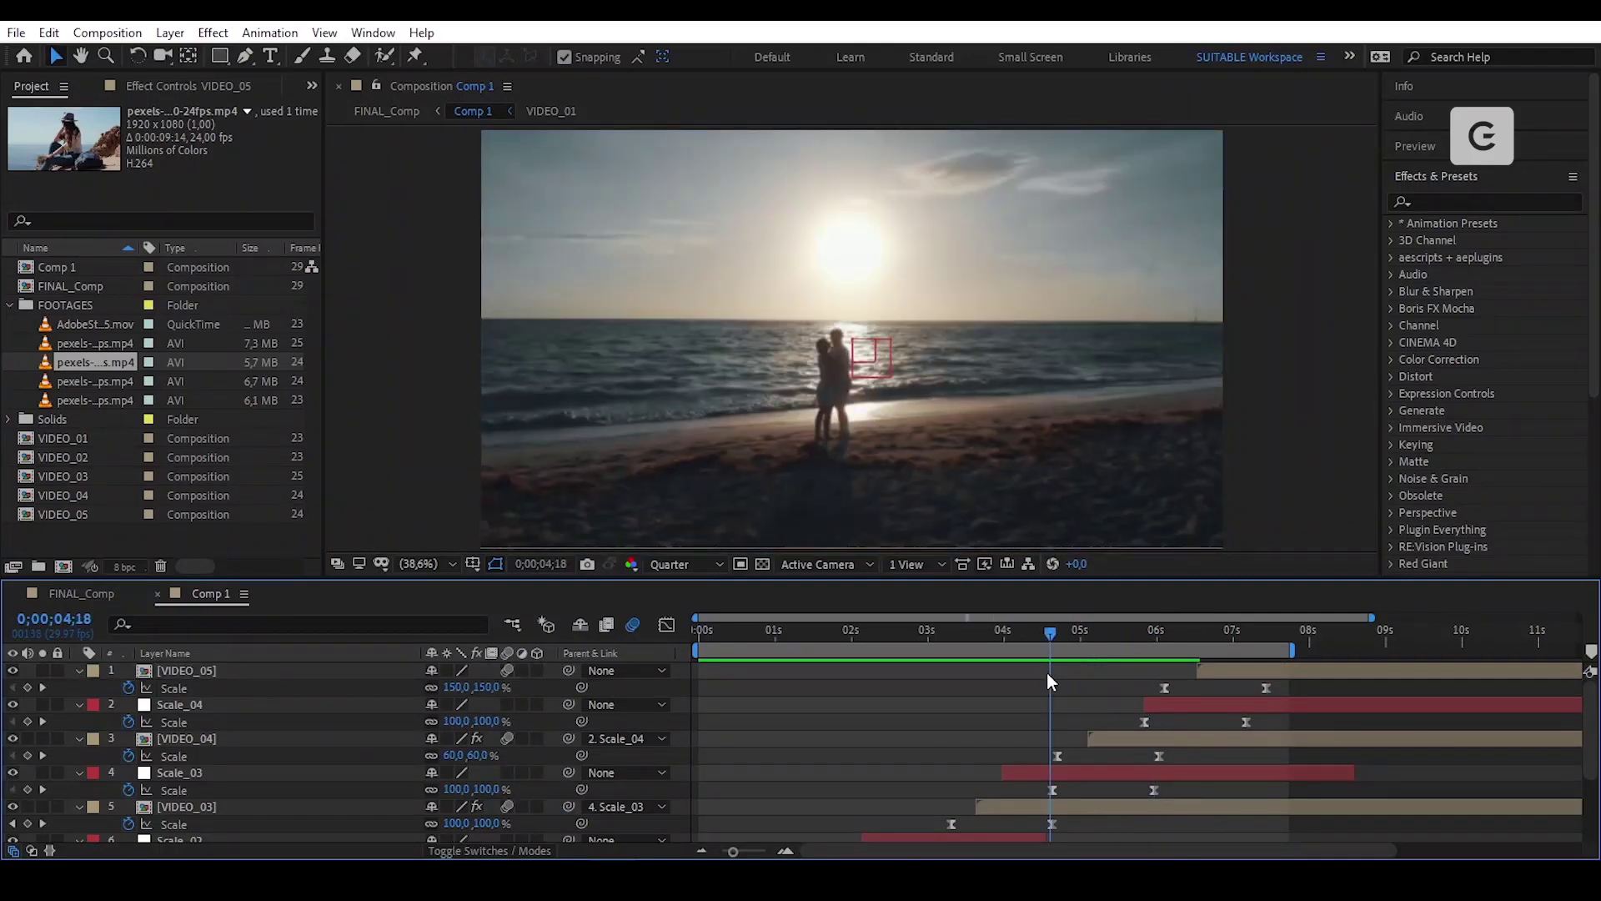
key(space)
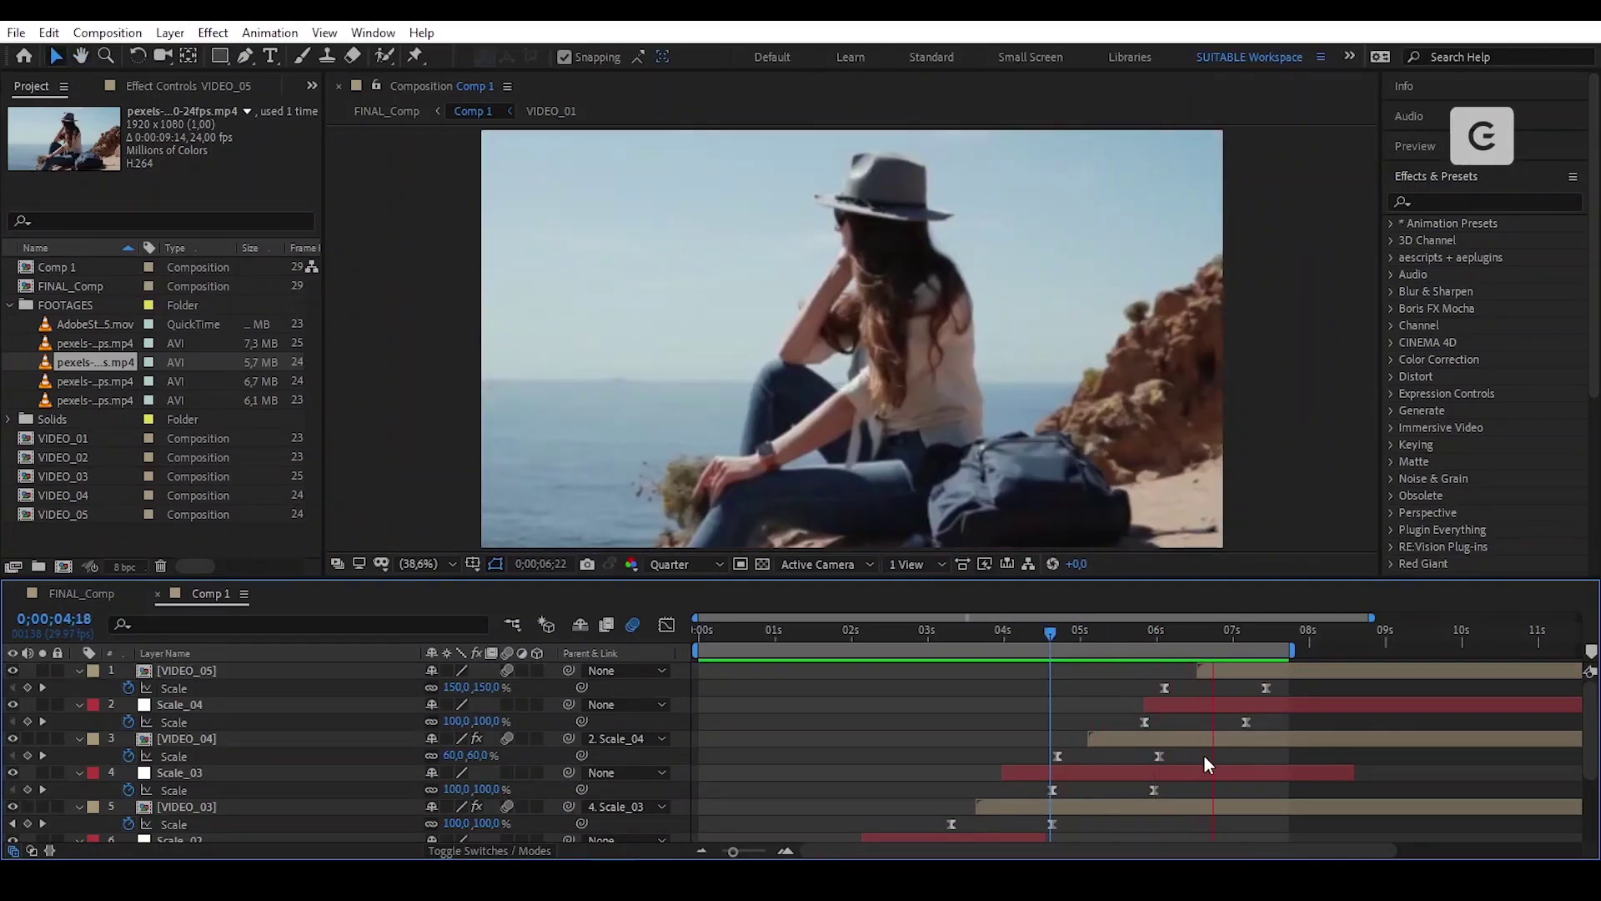
key(space)
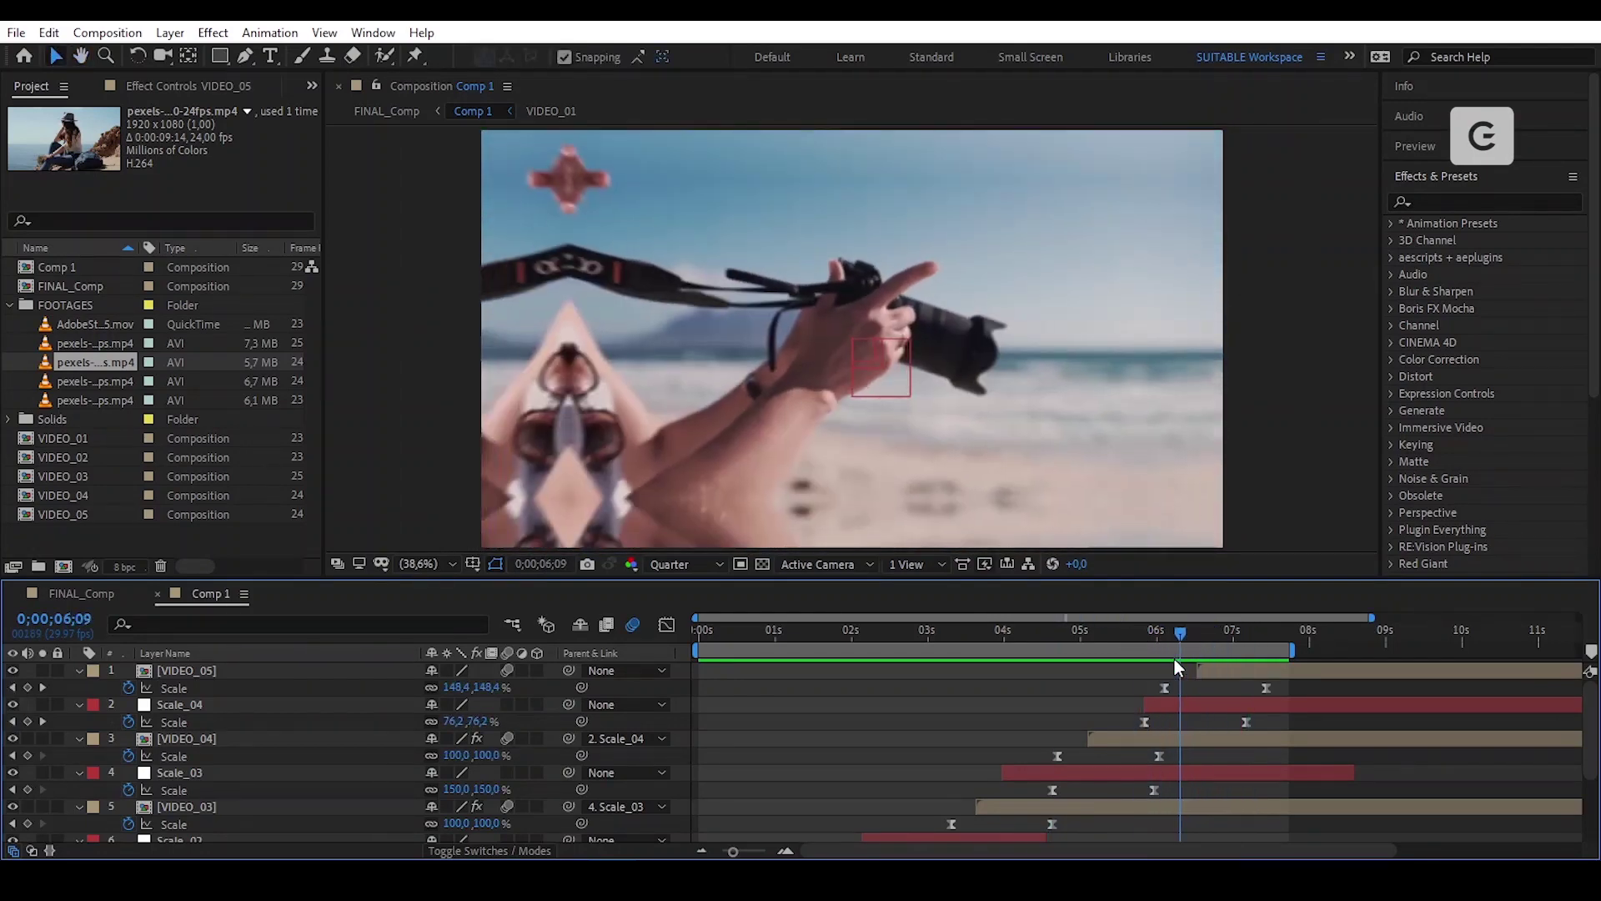
Move the VIDEO_05 layer with its keyframes slightly earlier, to start at about 6:11, and preview the transition.
drag(1222, 673, 1209, 674)
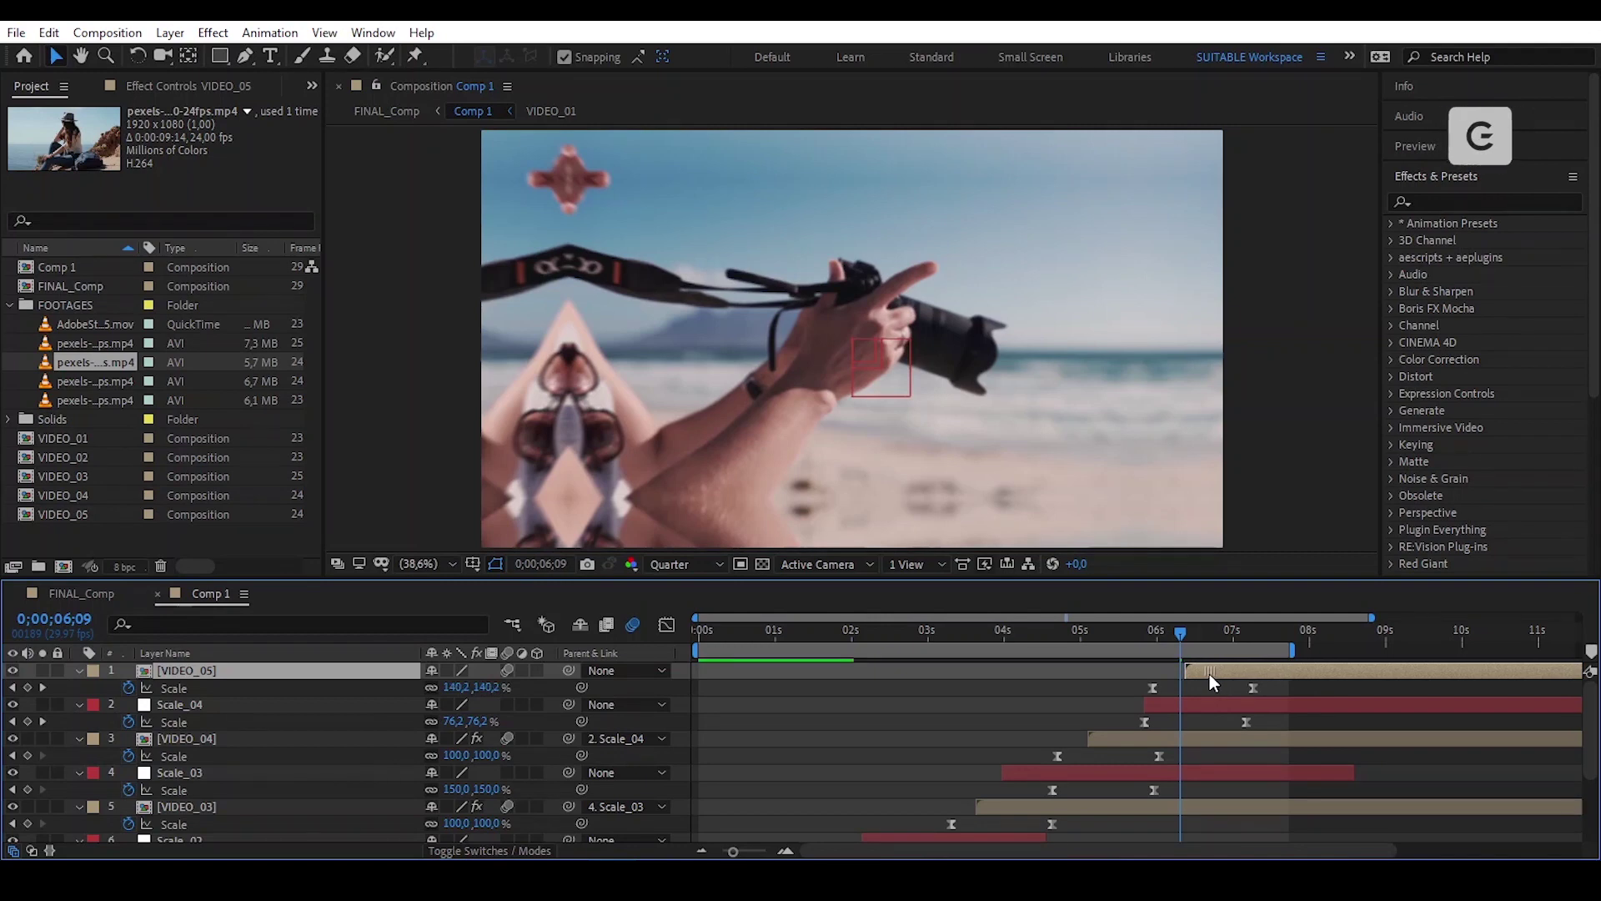
drag(1117, 642, 1053, 654)
key(space)
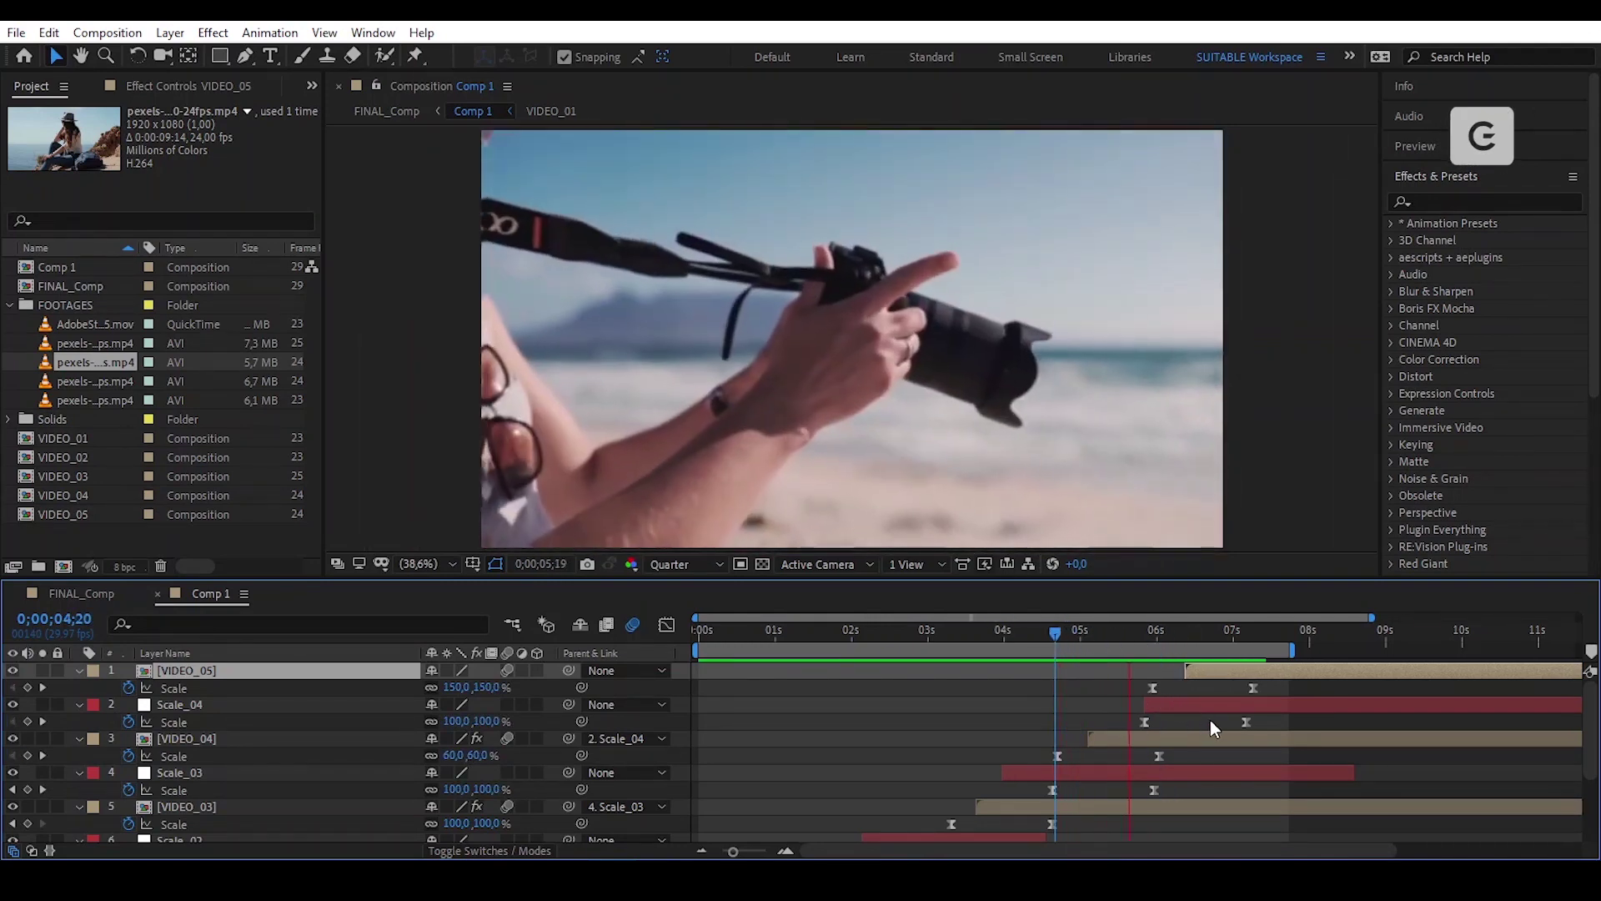
key(space)
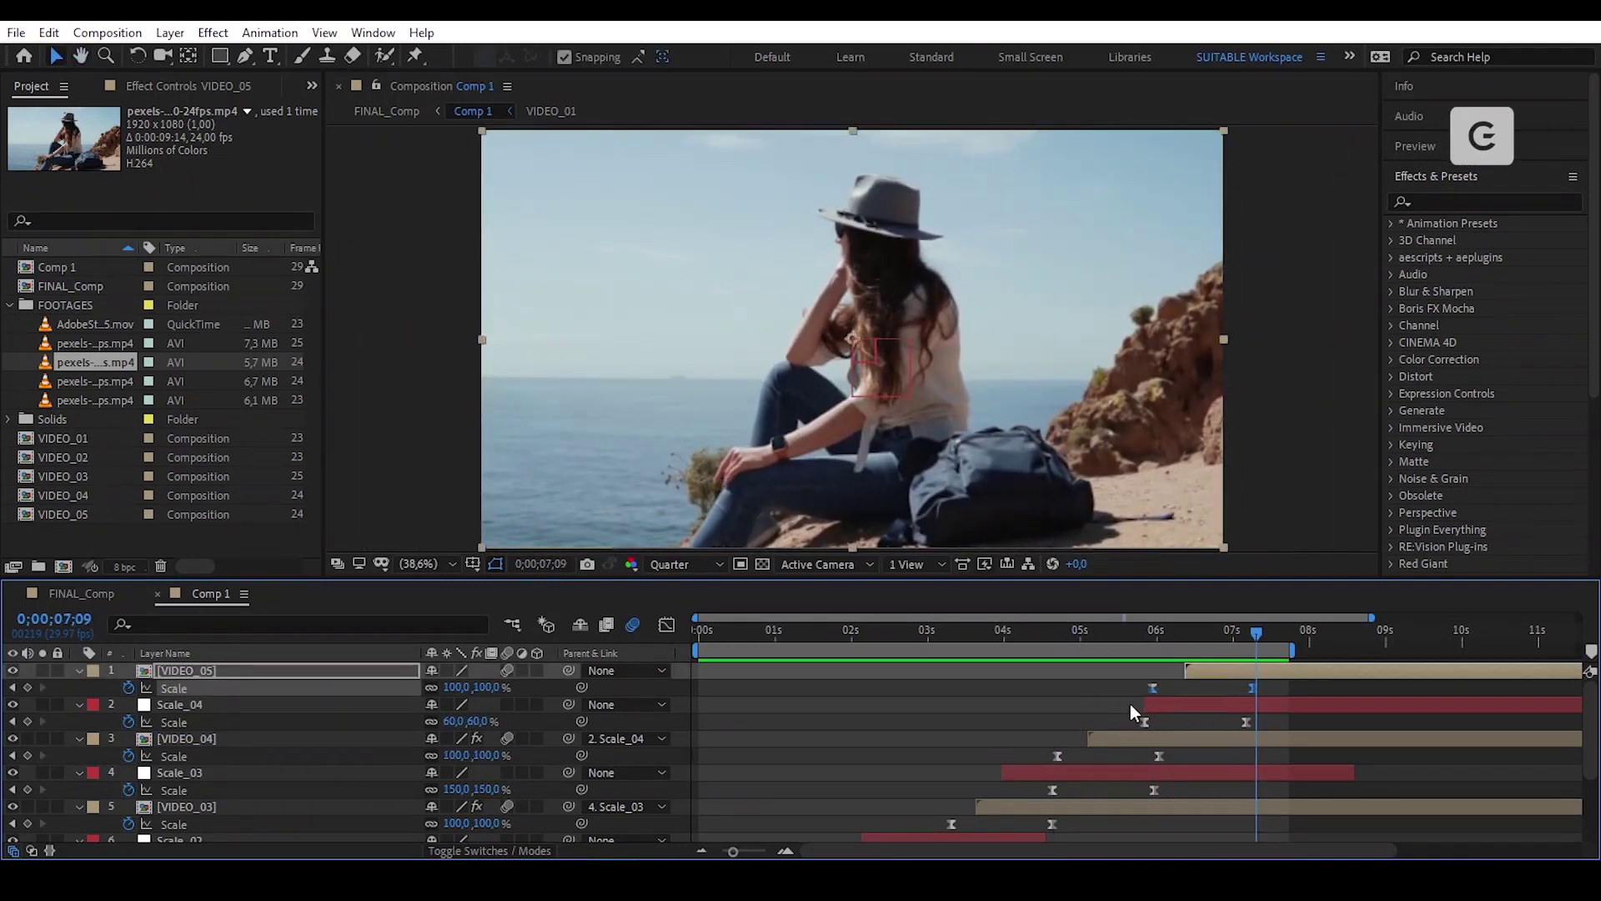
Try VIDEO_05's Scale keyframes slightly later, up to about 6:04 and 7:13, previewing the transition after each adjustment.
drag(1158, 689, 1168, 689)
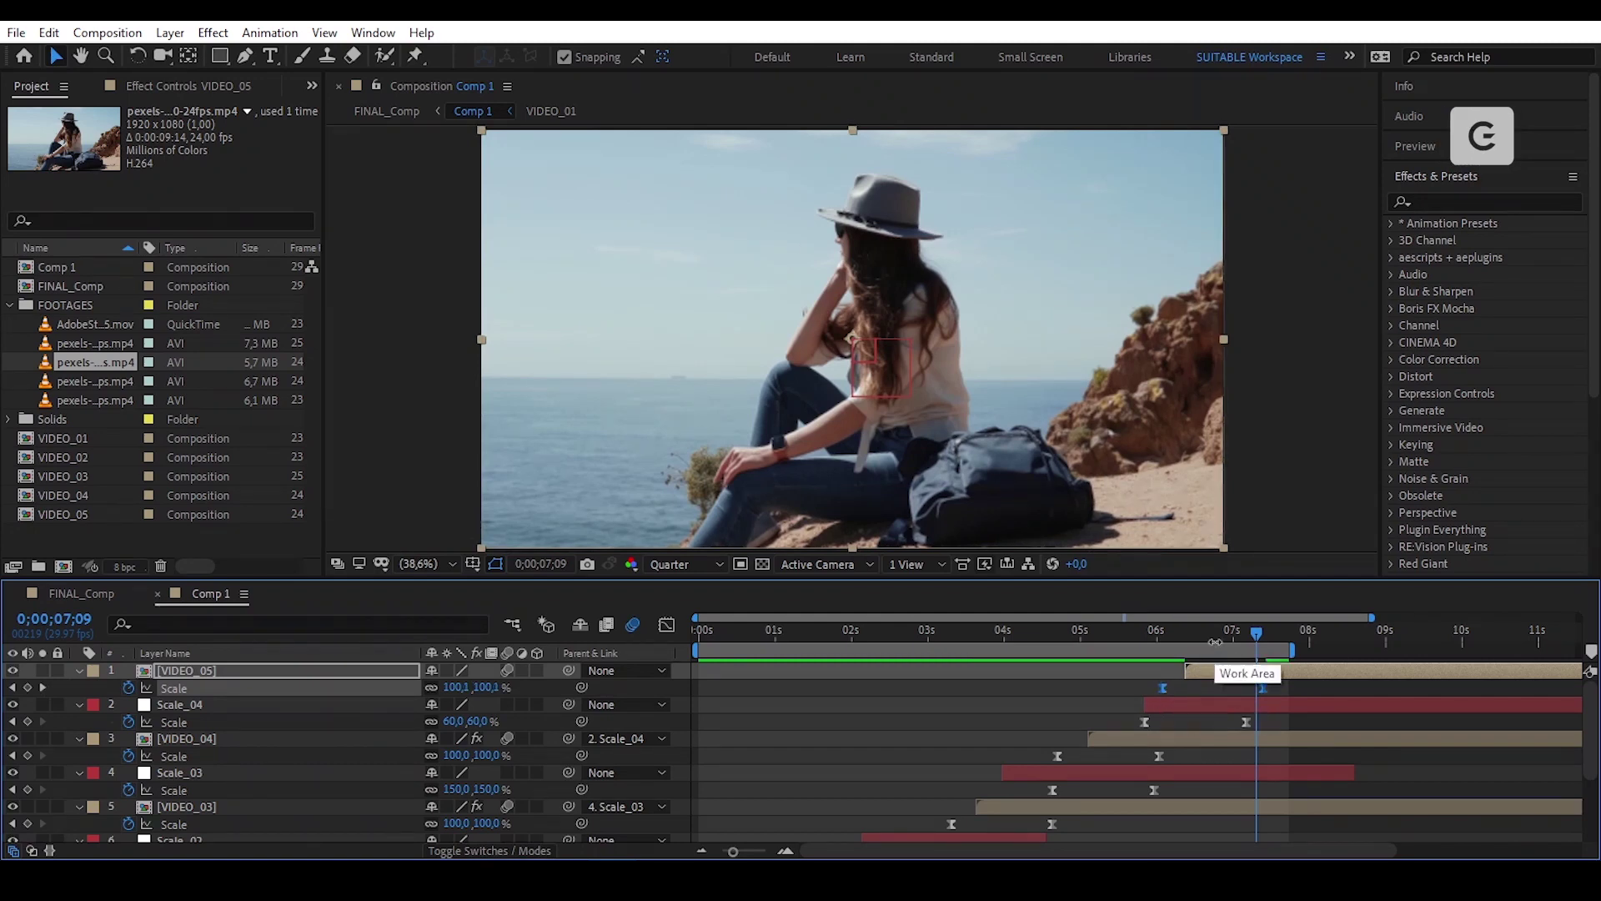
click(1139, 642)
click(1088, 638)
key(space)
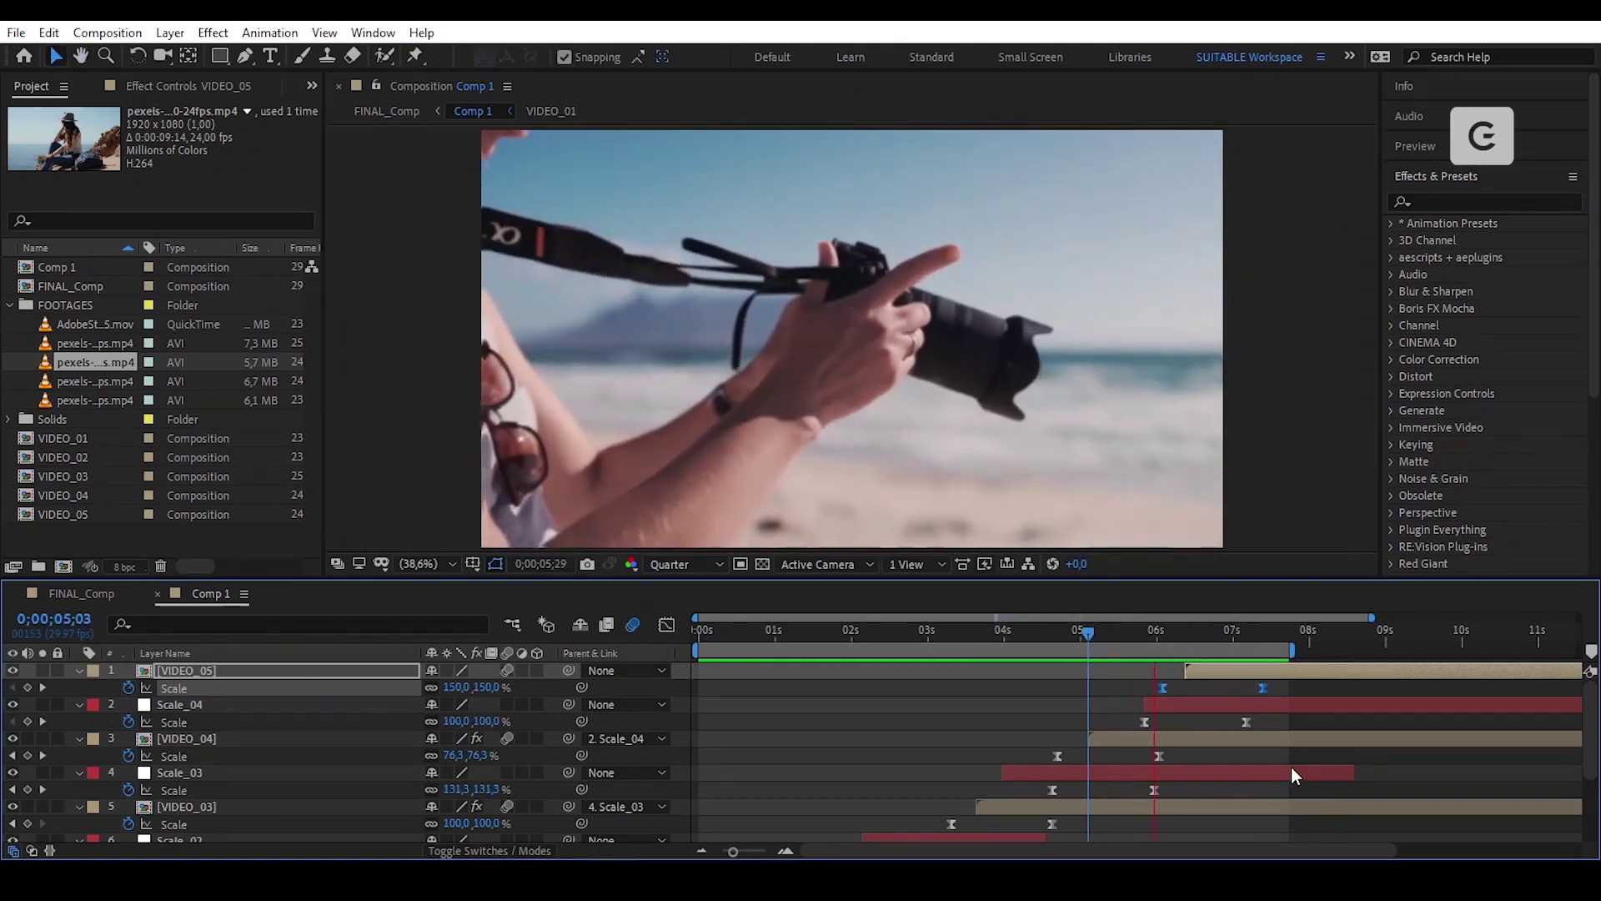
key(space)
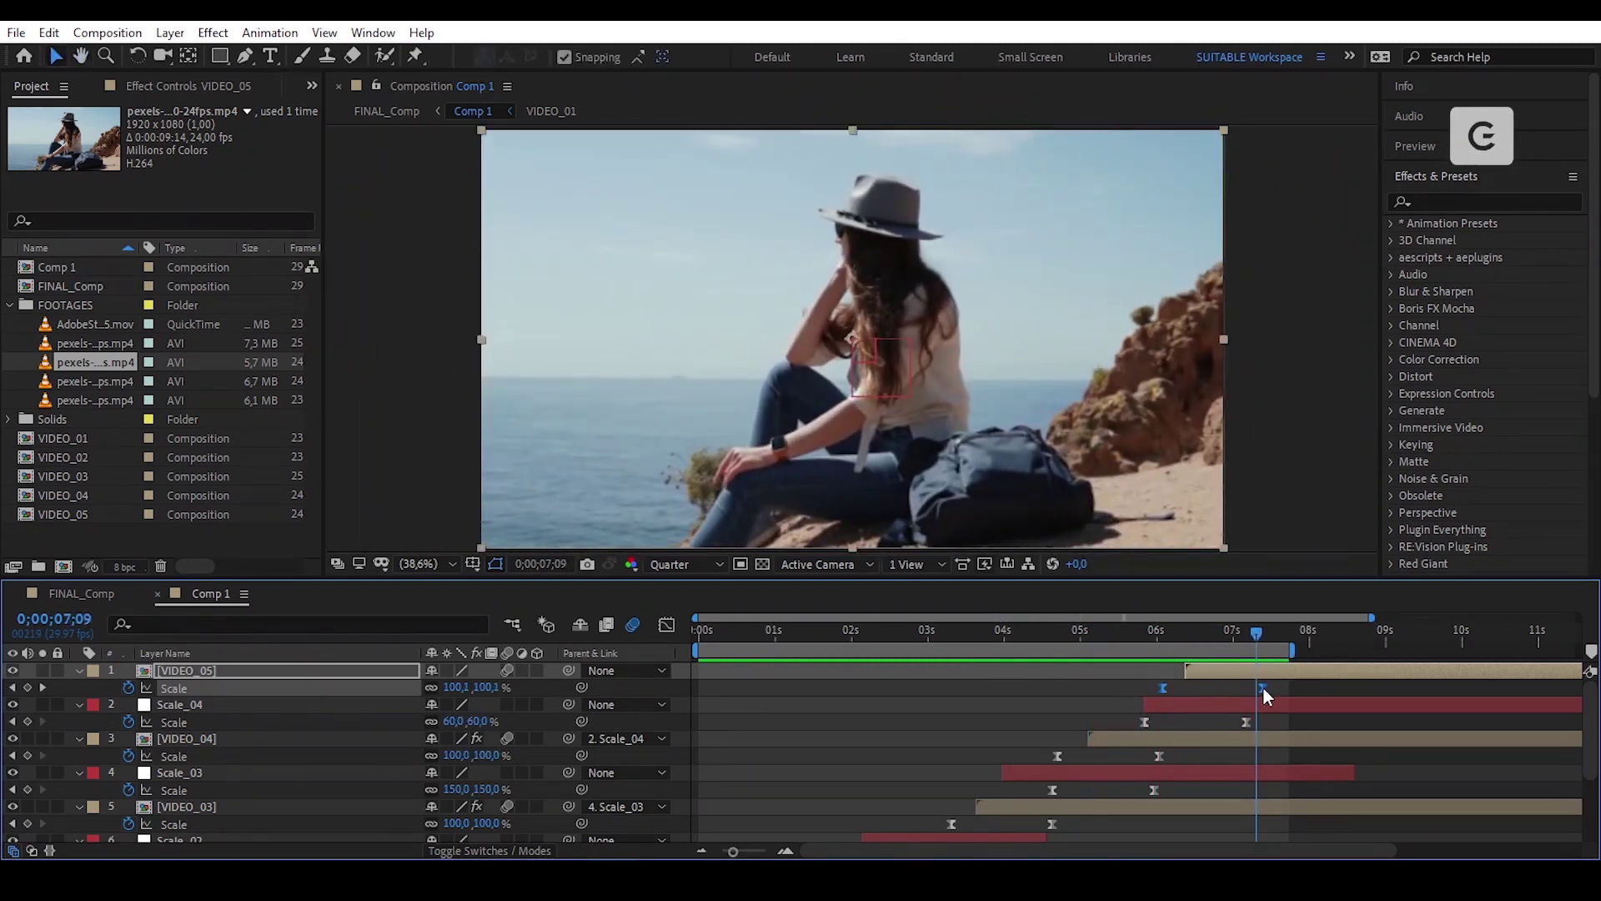
drag(1262, 688, 1093, 649)
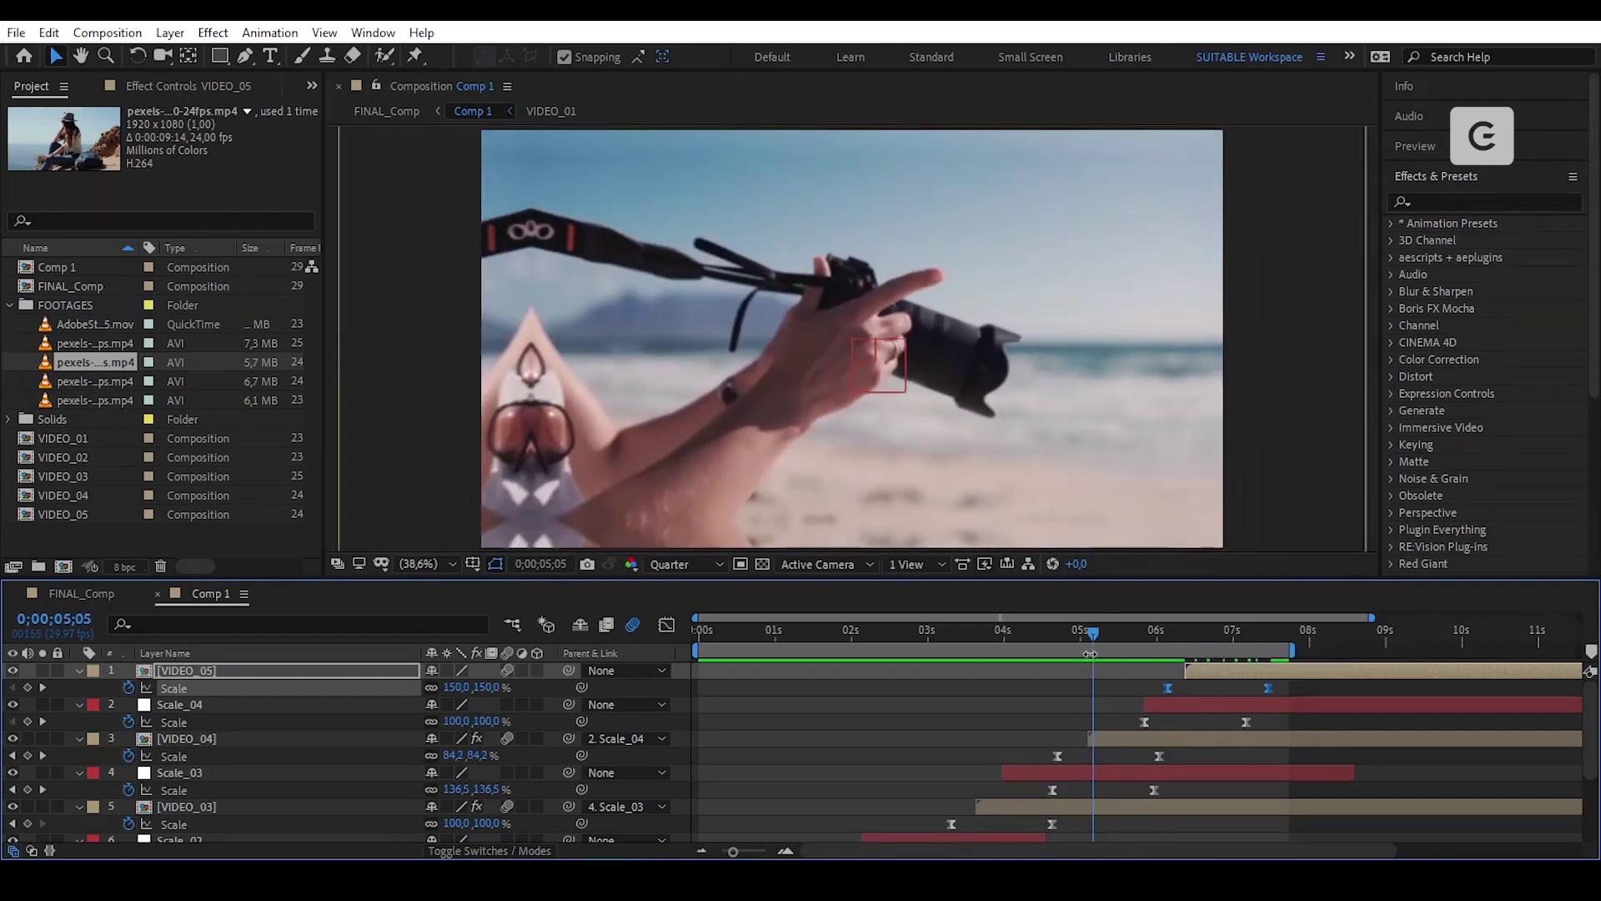
key(space)
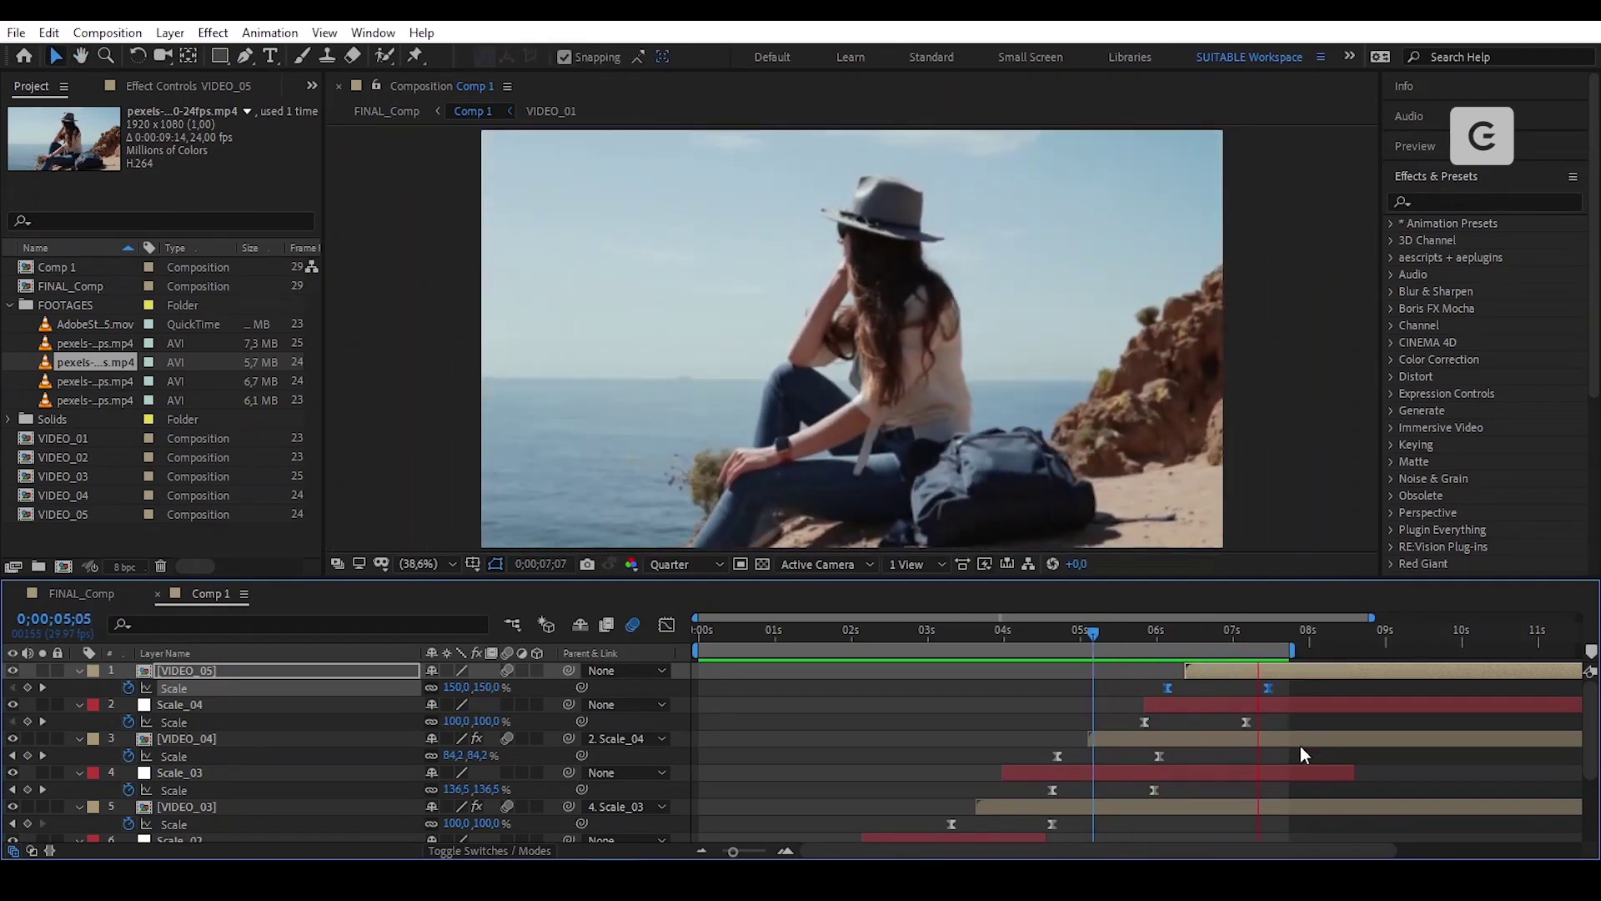
Move VIDEO_05's Scale keyframes earlier, to about 5:27 and 7:07, and preview all the transitions from the beginning of Comp 1.
drag(1289, 694, 1151, 689)
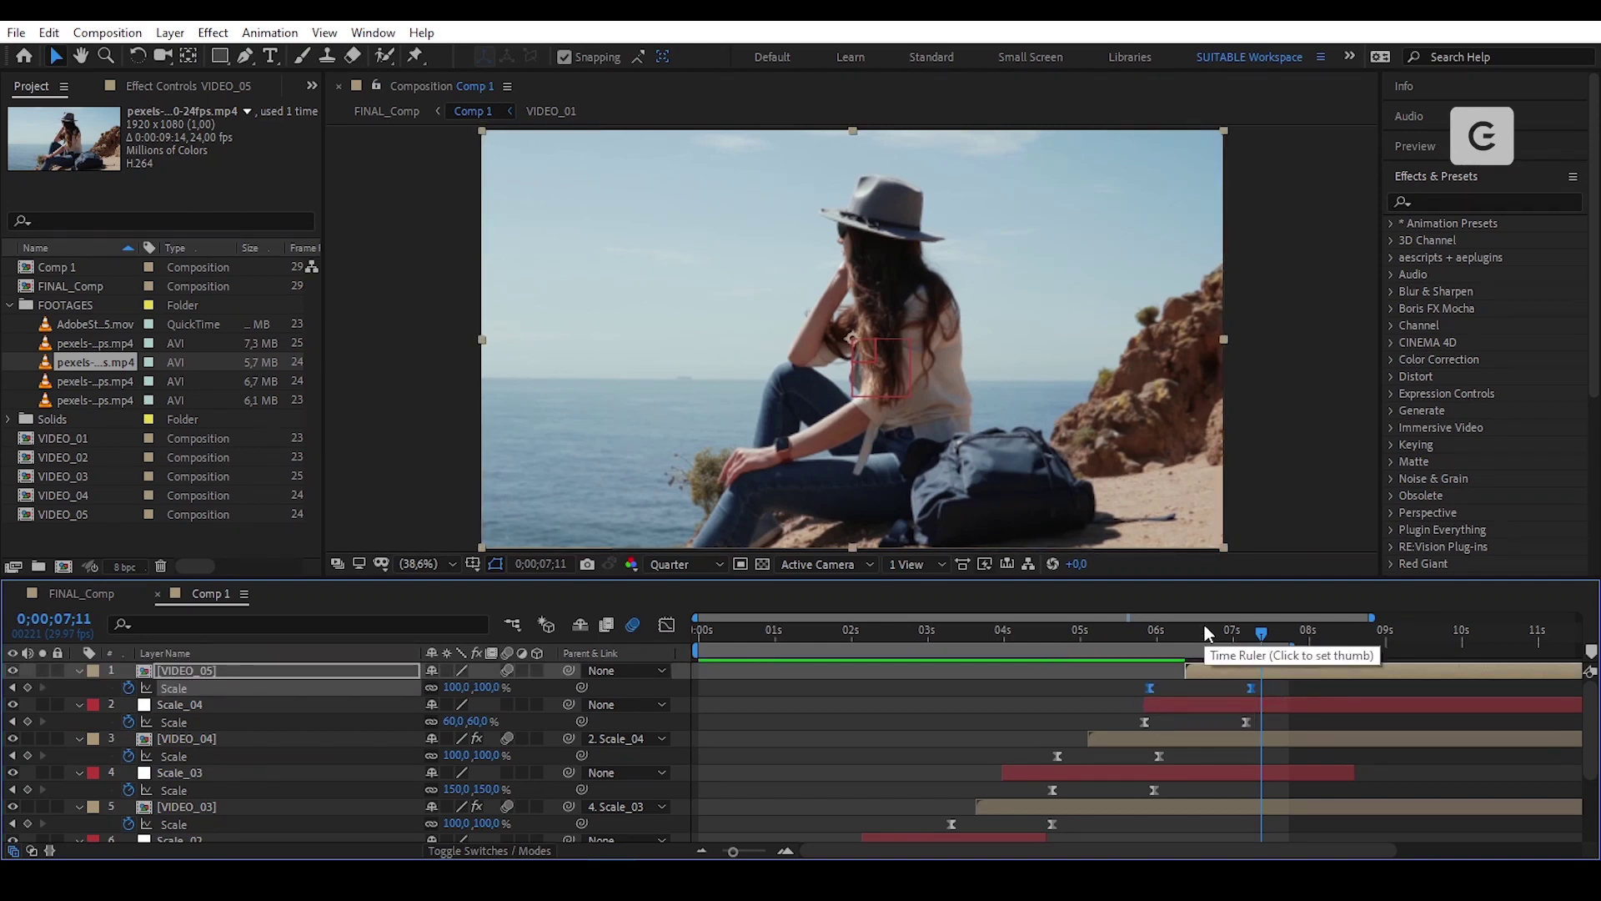
drag(1205, 627, 961, 664)
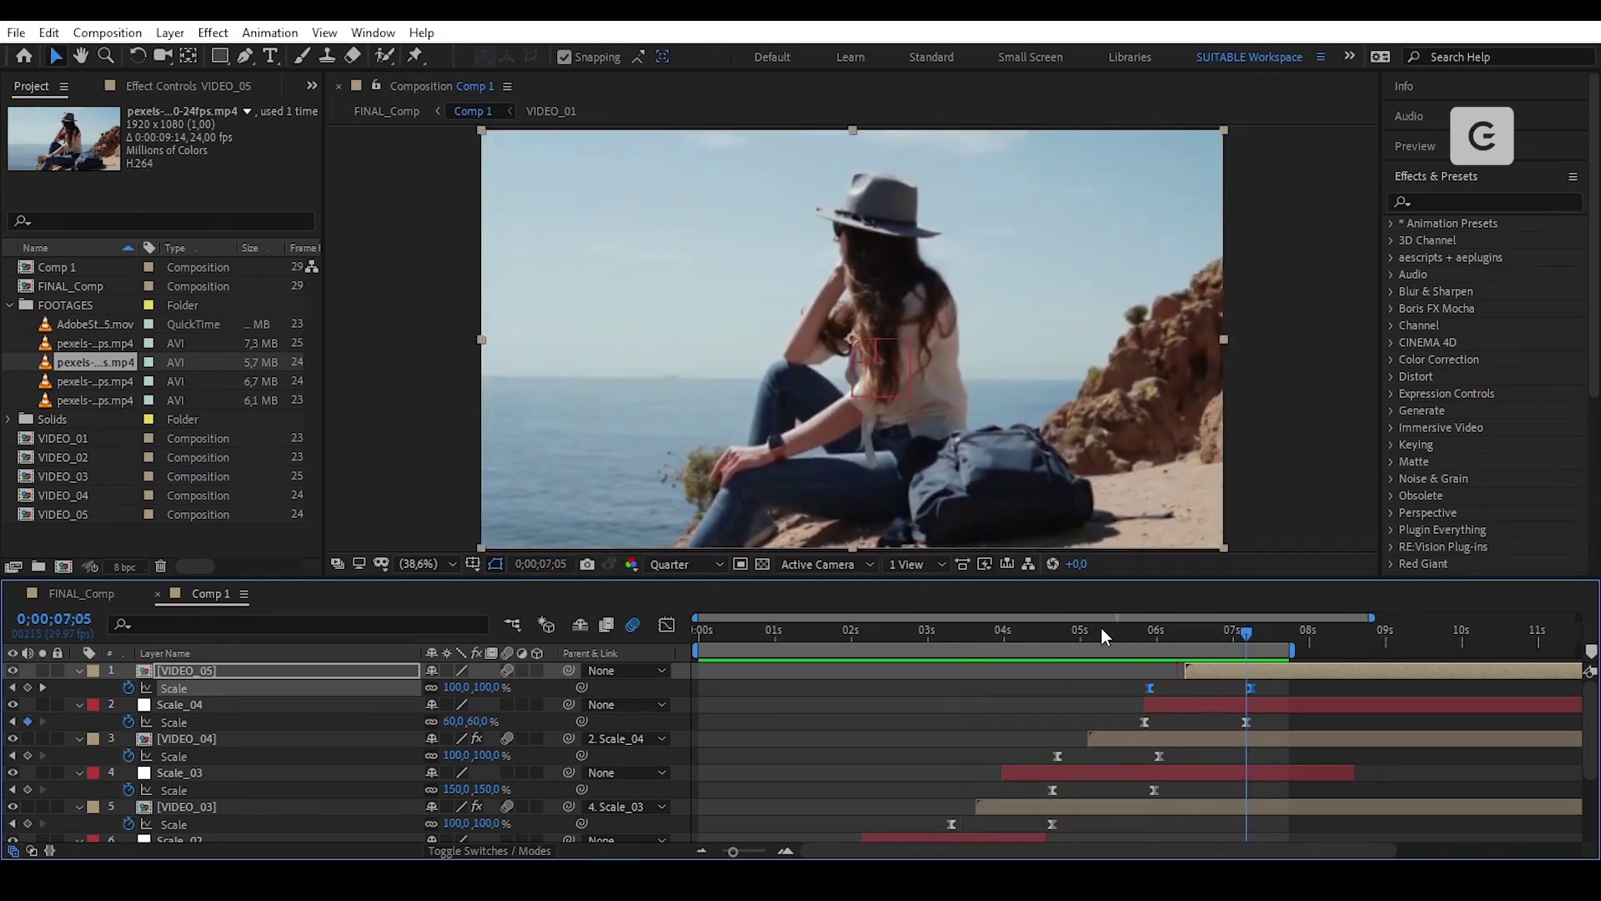
click(1113, 639)
key(space)
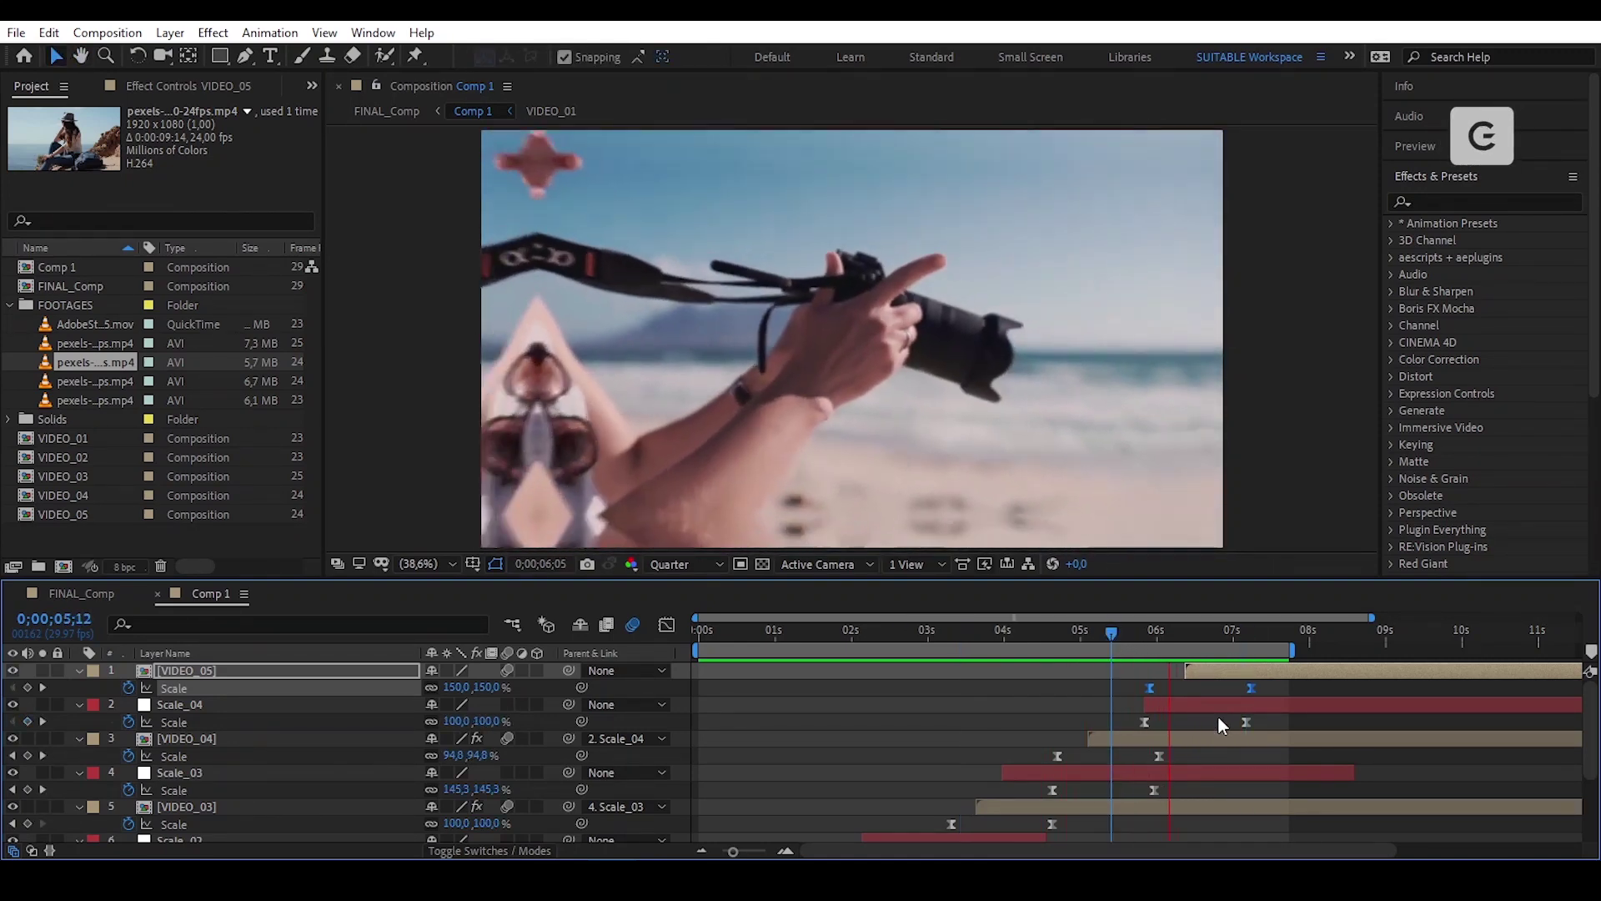
click(1267, 632)
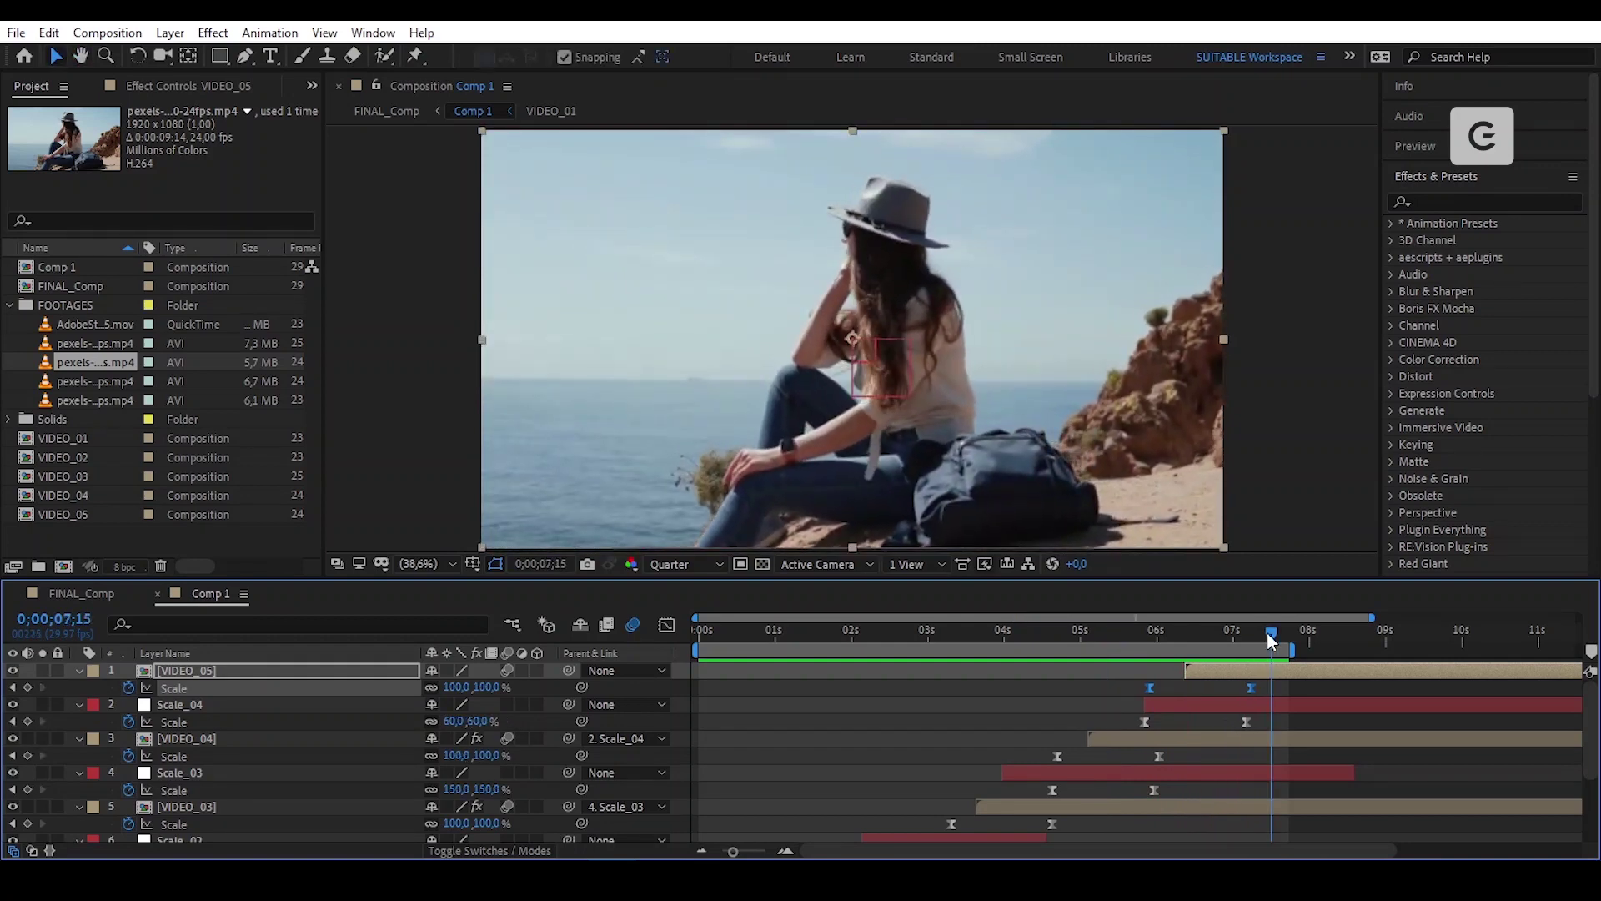
drag(1268, 632, 1182, 635)
click(892, 694)
key(Home)
key(space)
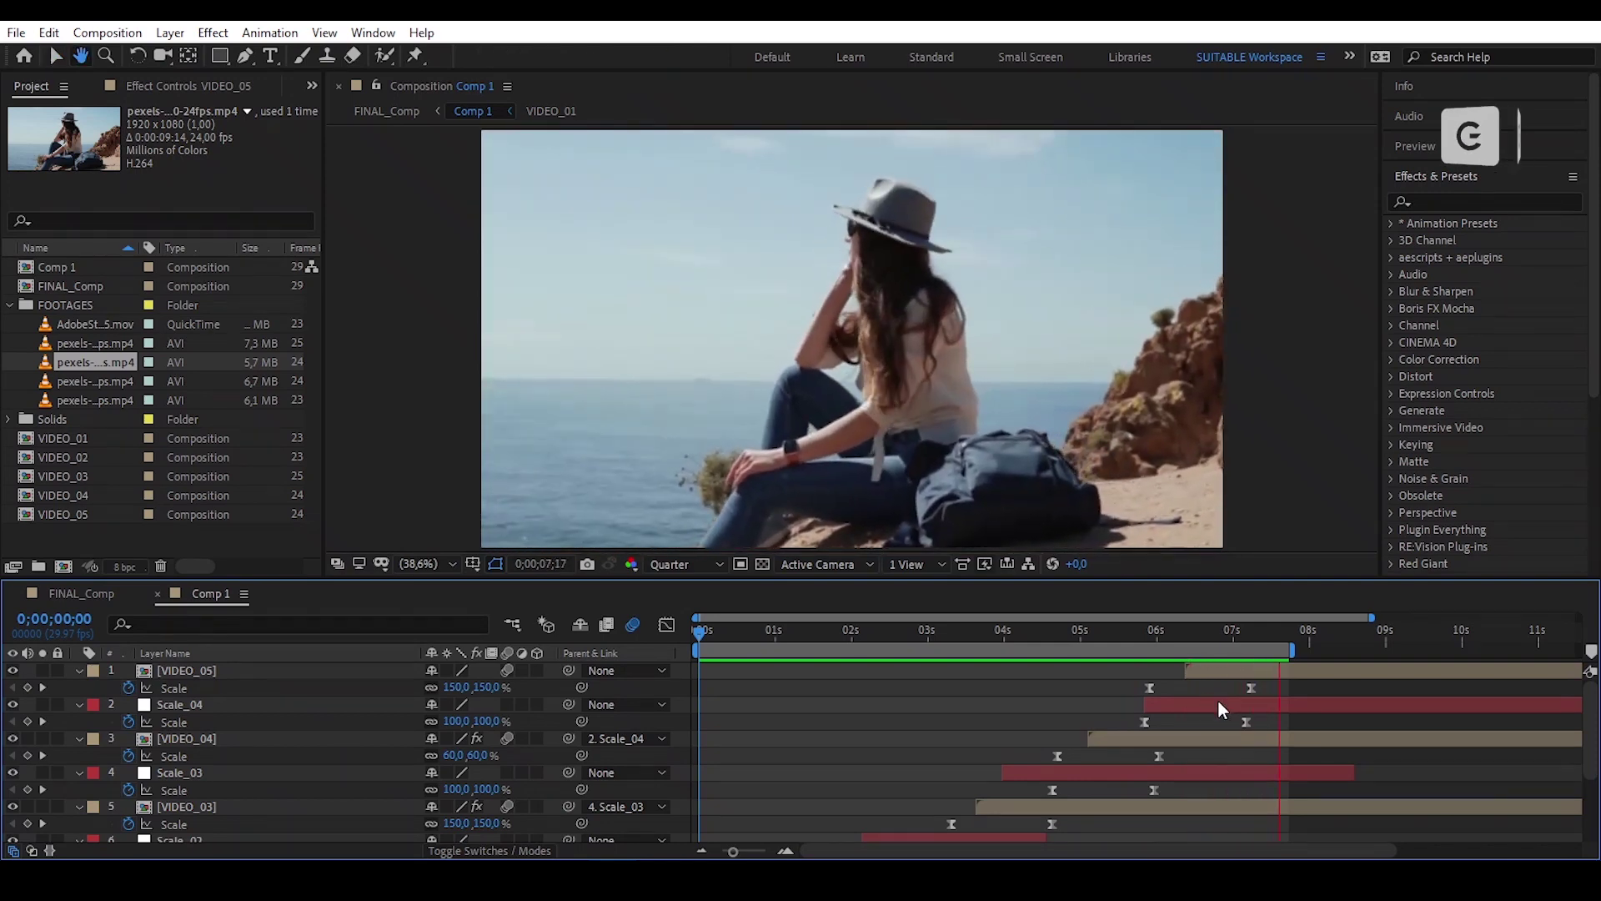
key(space)
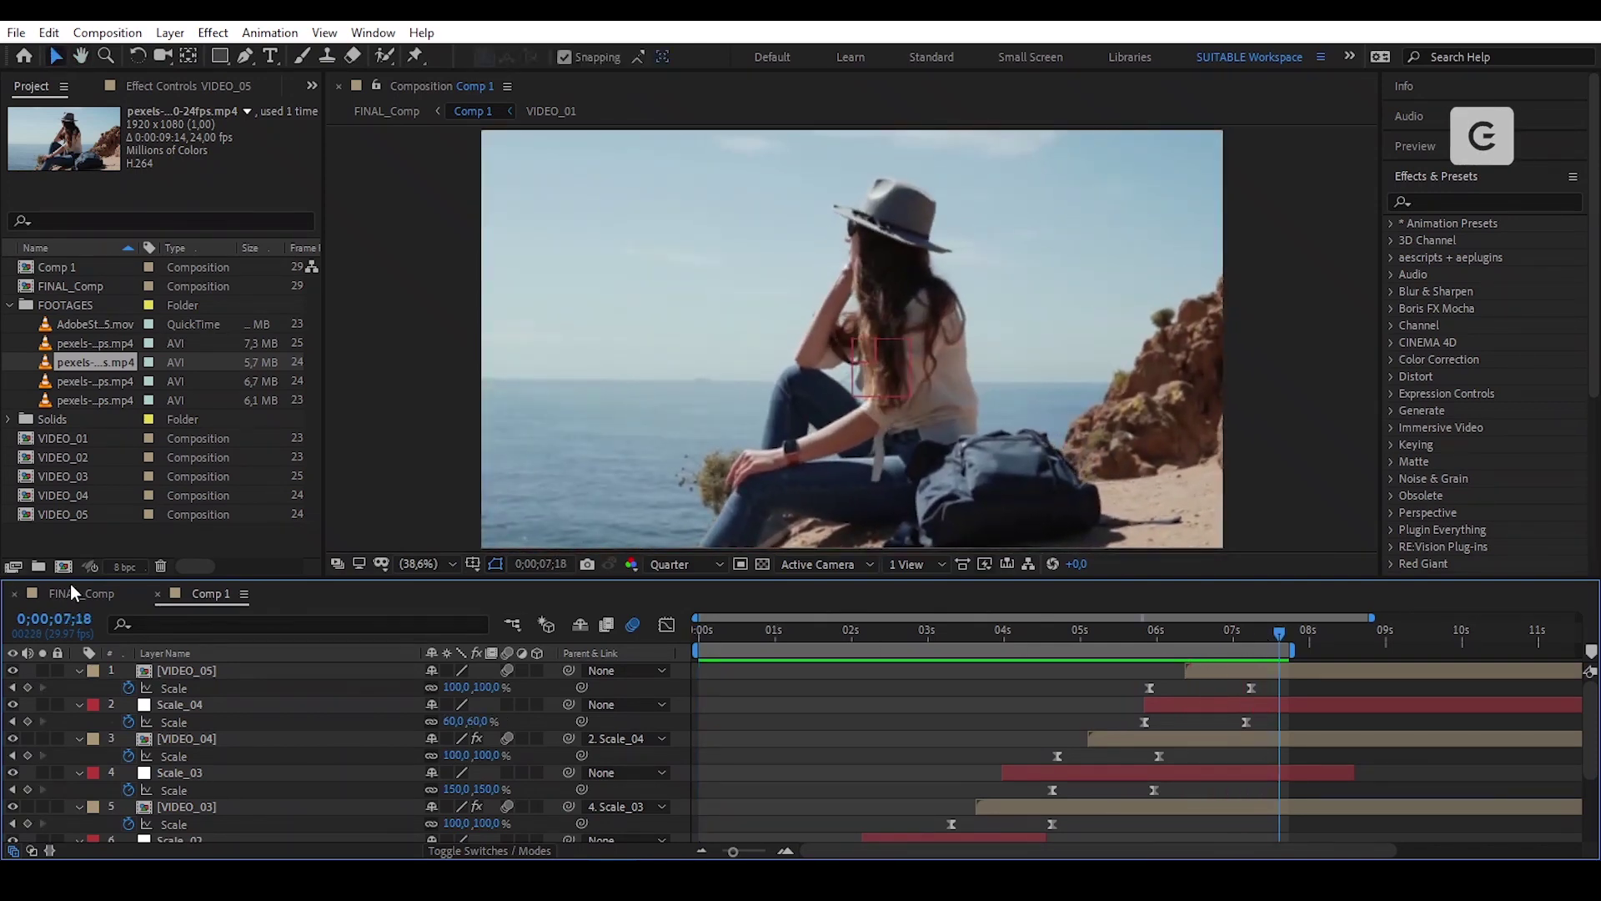
Open the FINAL_Comp composition, collapse the Comp 1 layer's properties and keep that layer locked.
click(88, 595)
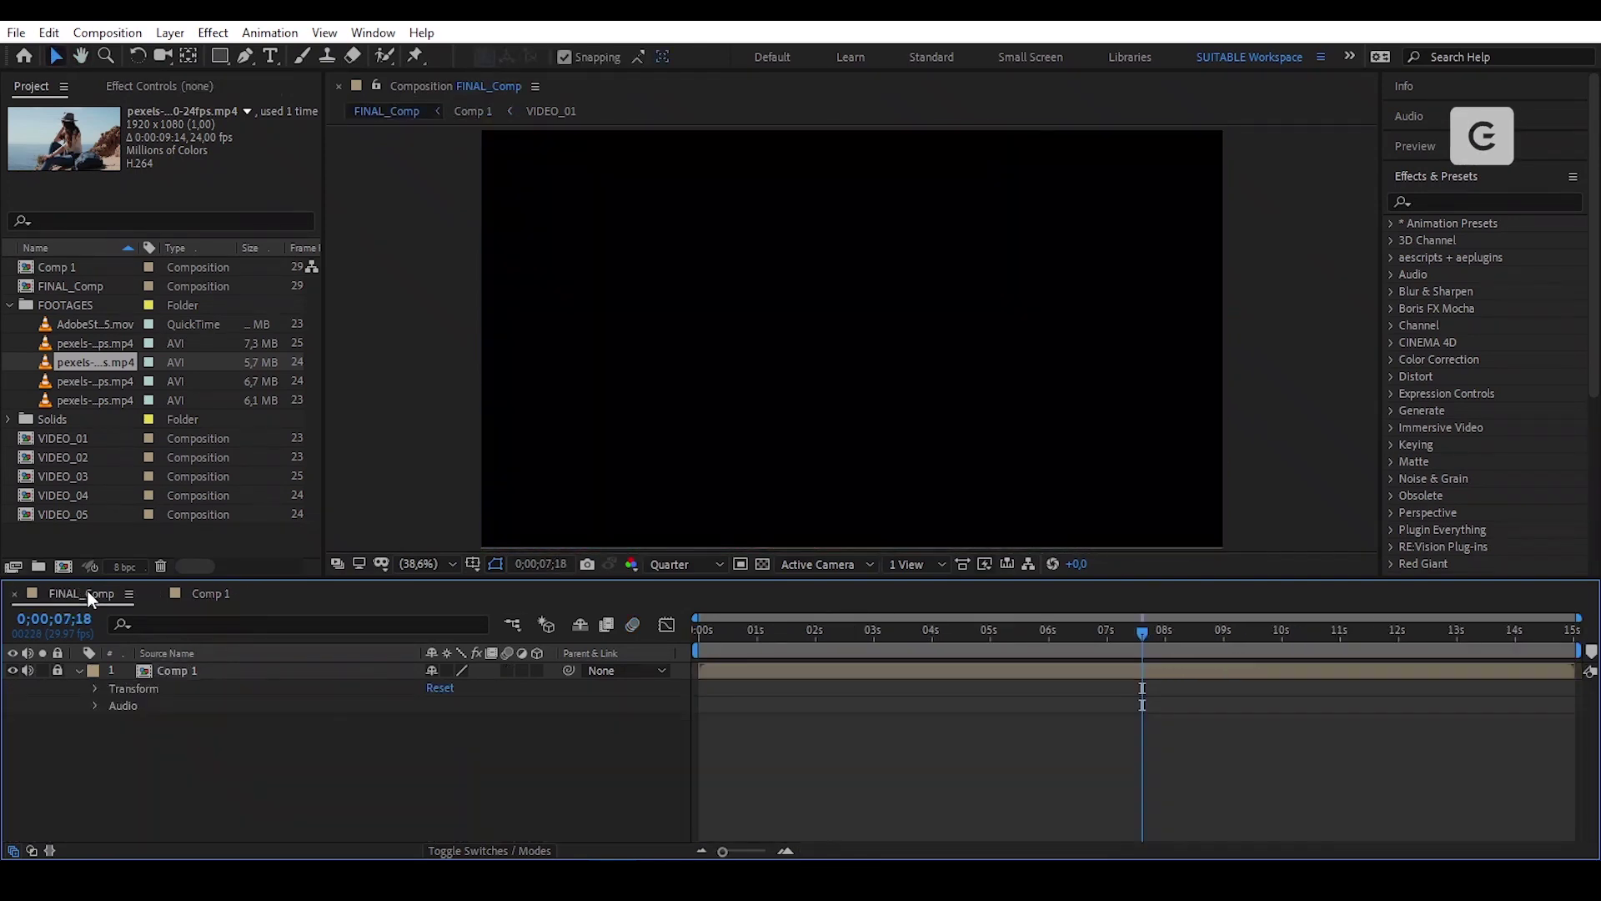
click(78, 670)
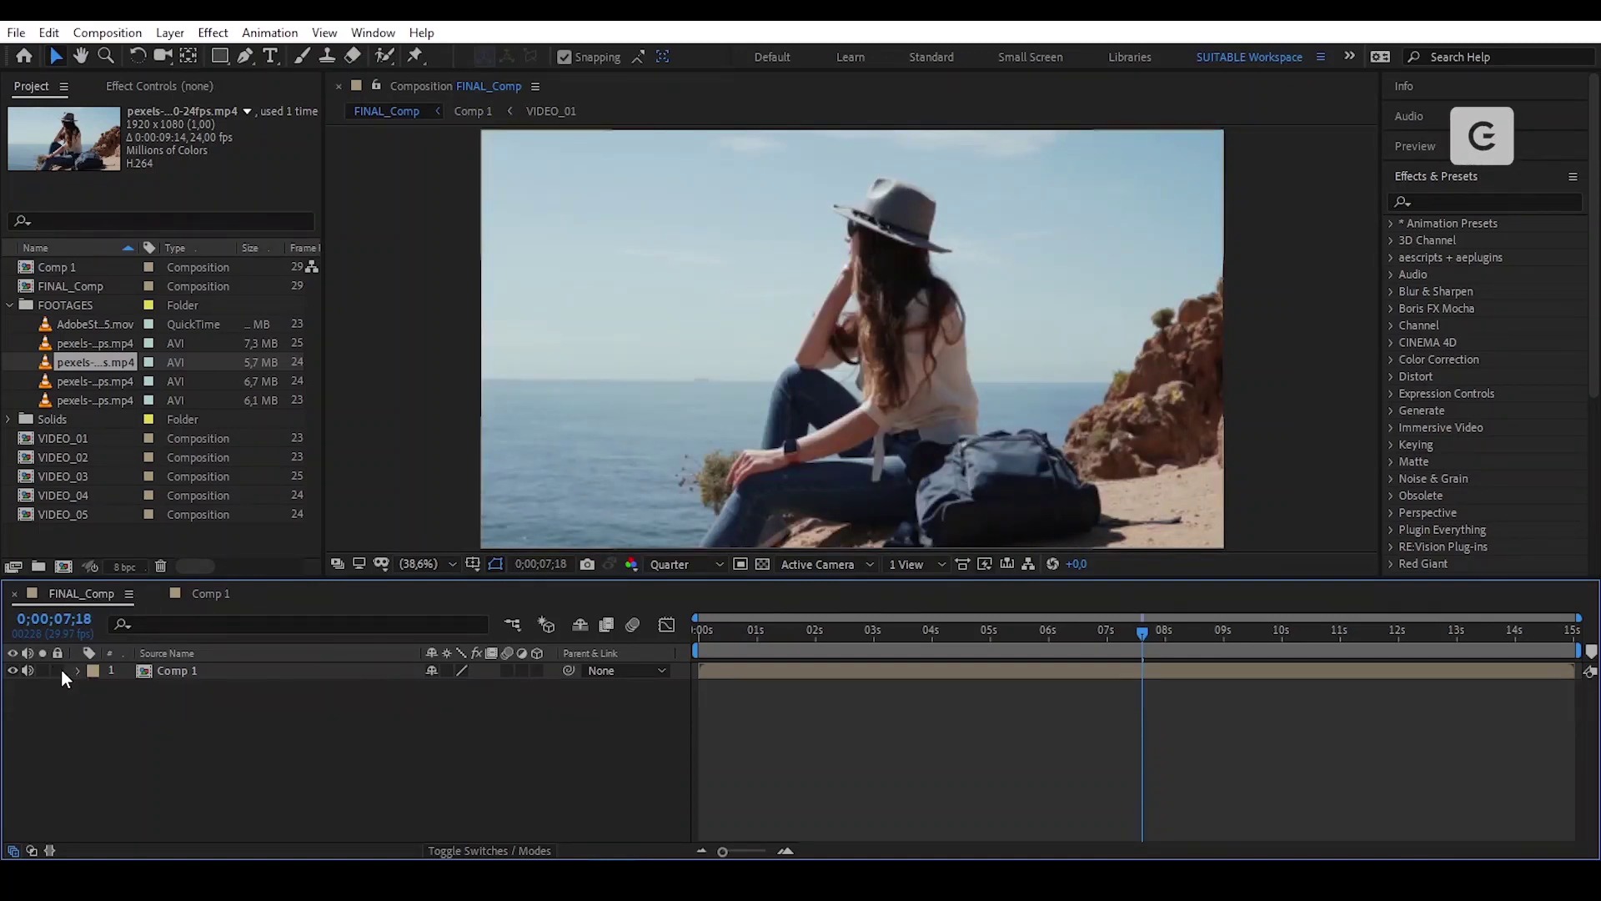
click(59, 669)
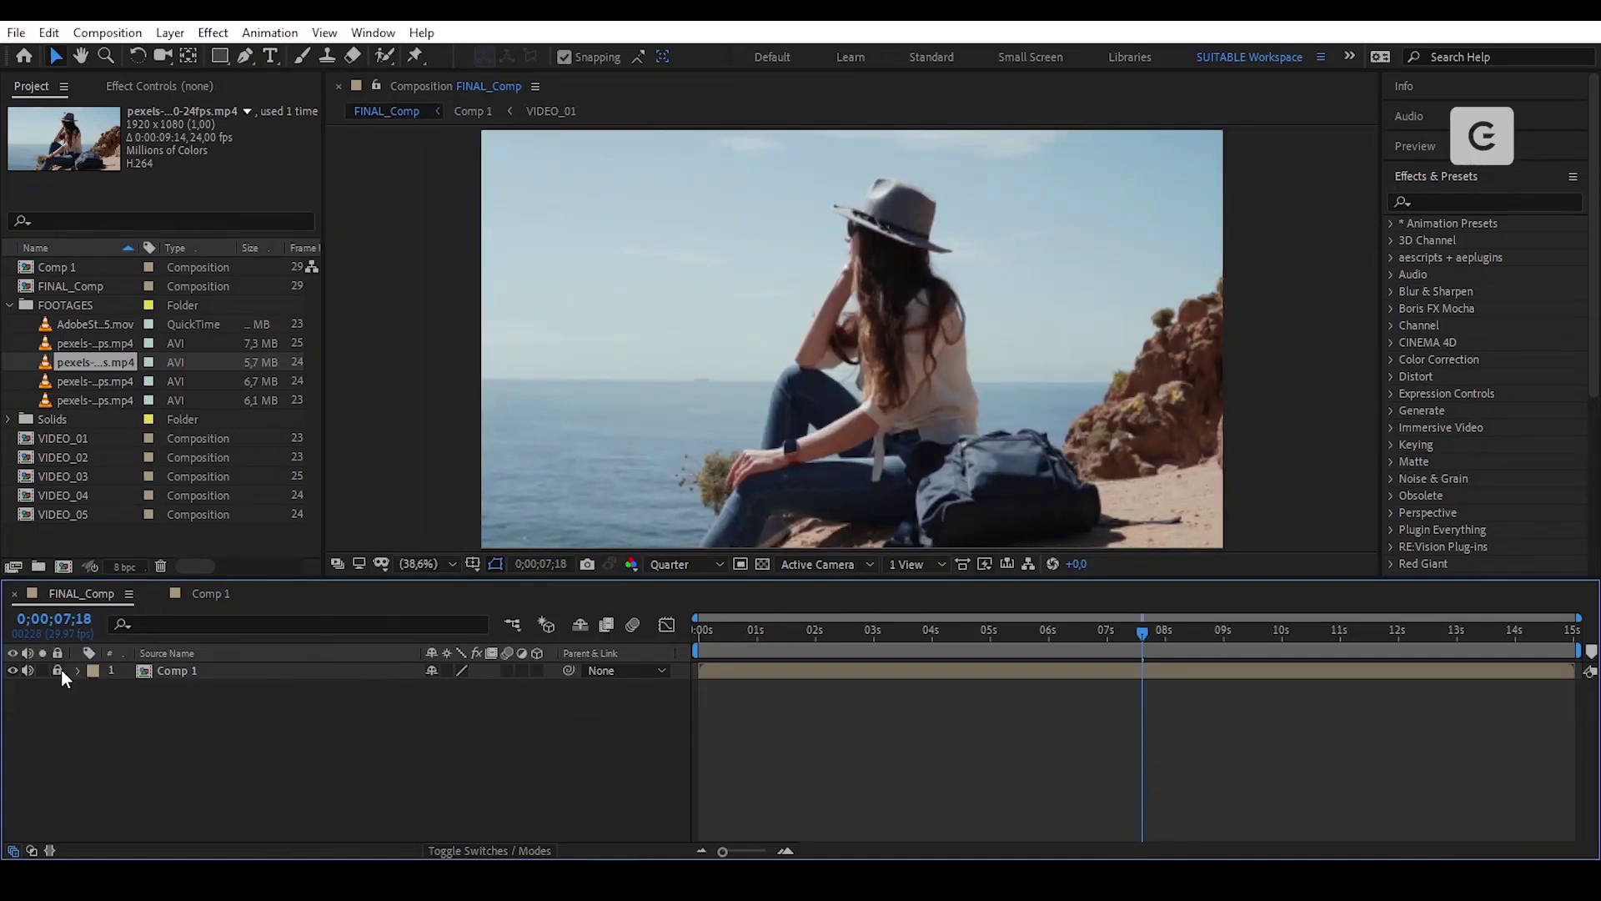
Add a black 1920 x 1080 px solid named Frame above Comp 1 in FINAL_Comp.
right_click(217, 701)
mouse_move(411, 481)
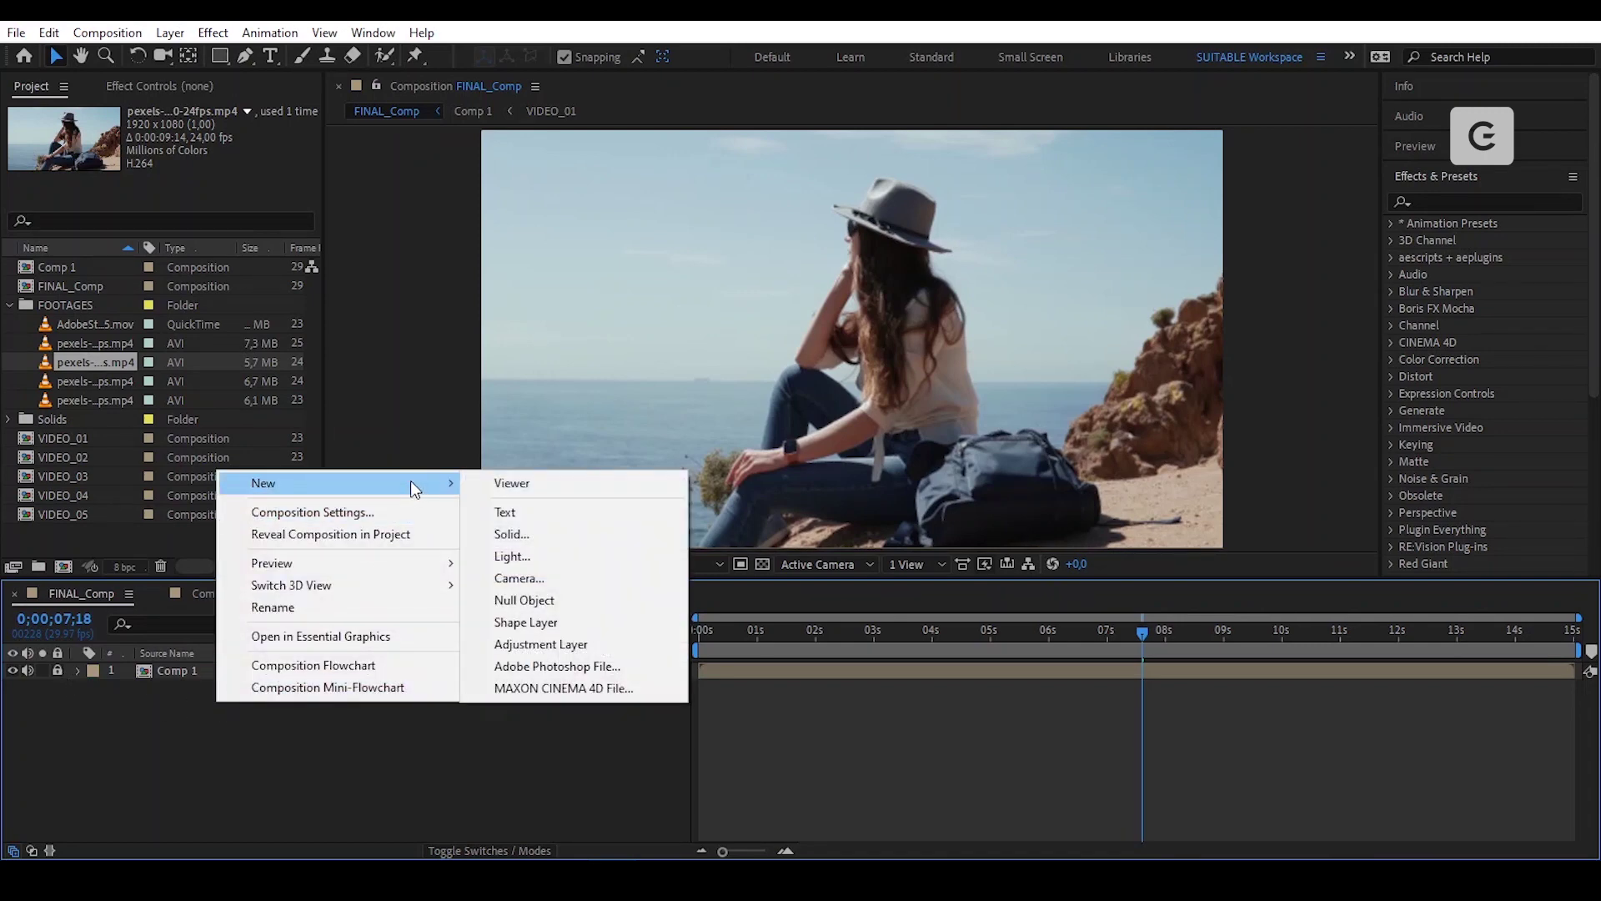
click(562, 533)
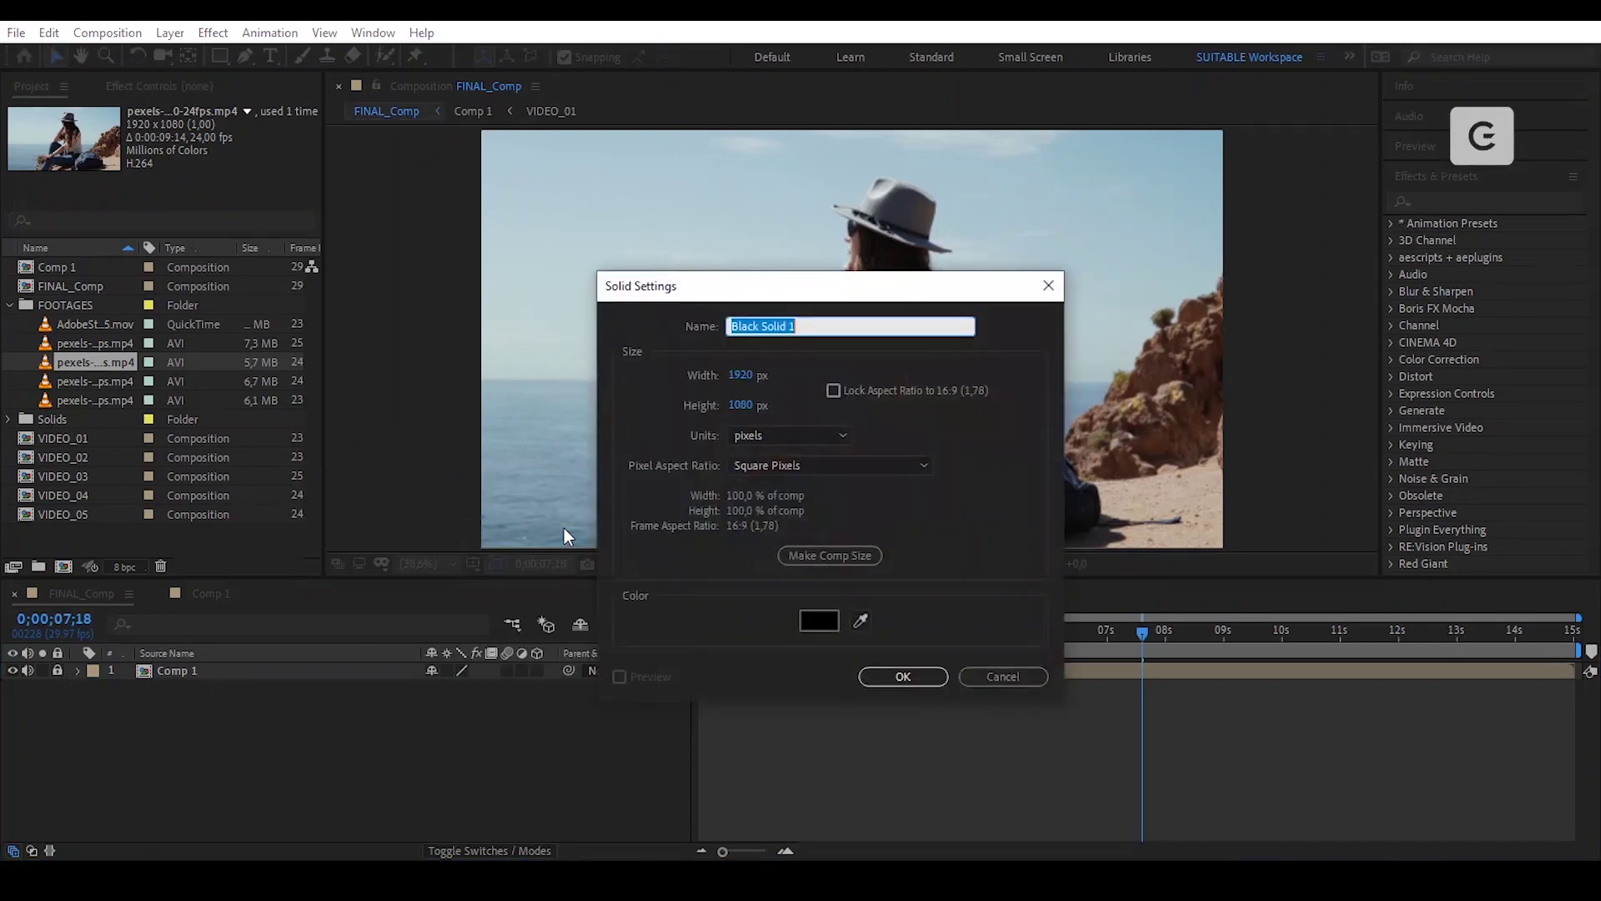
key(Return)
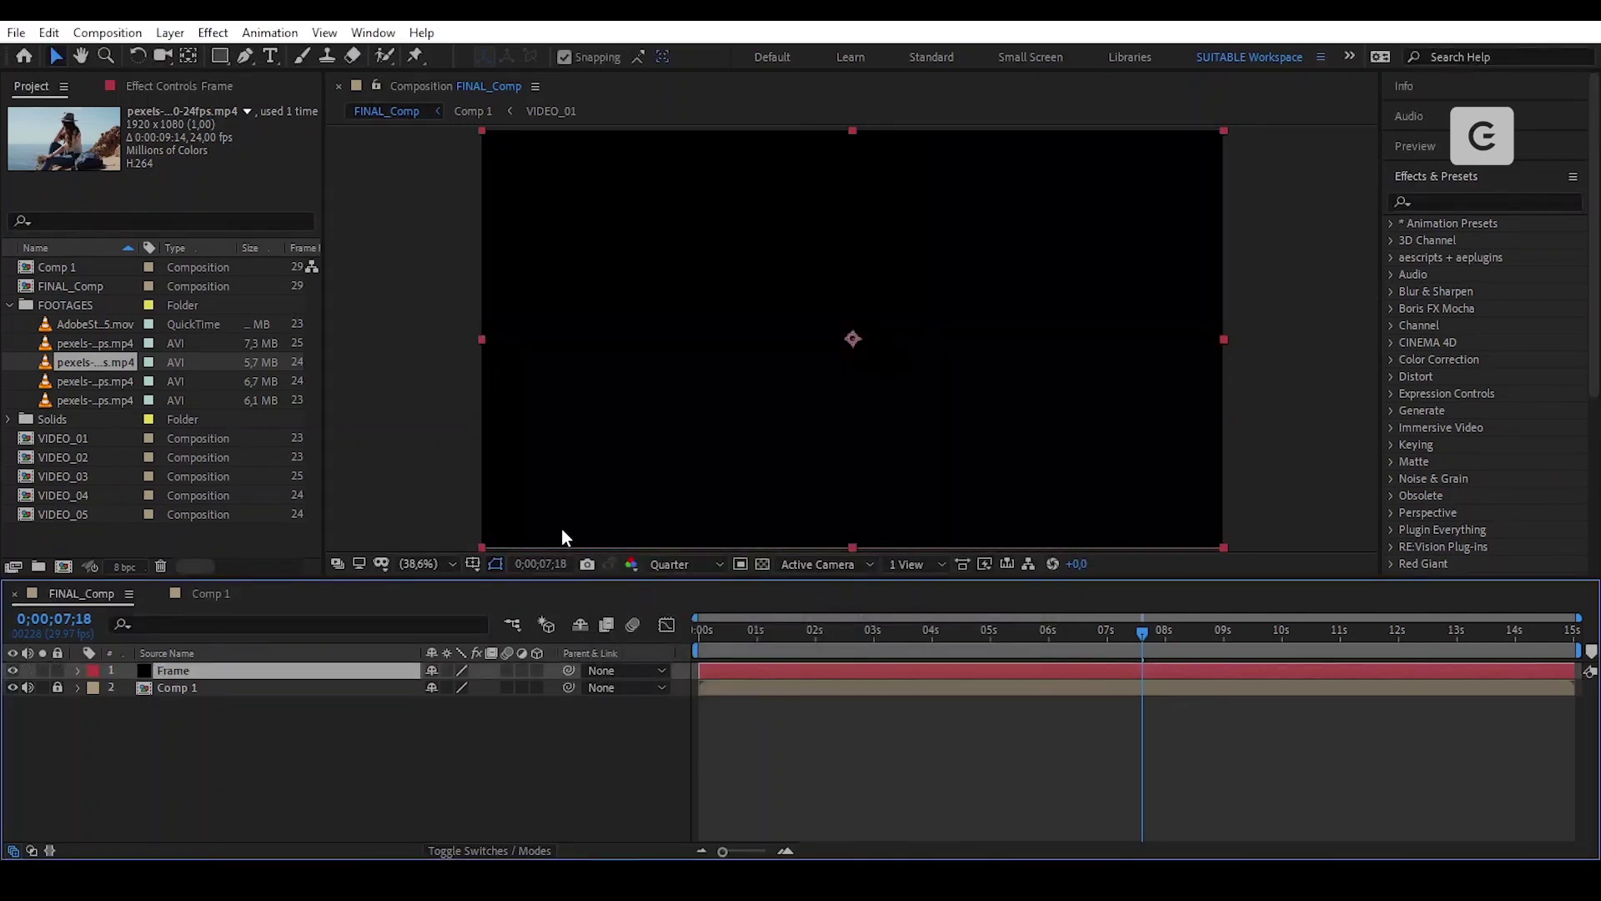
Add a full-size rectangular mask to Frame and shrink it vertically to the outer action-safe lines, using the Title/Action Safe guides.
double_click(220, 55)
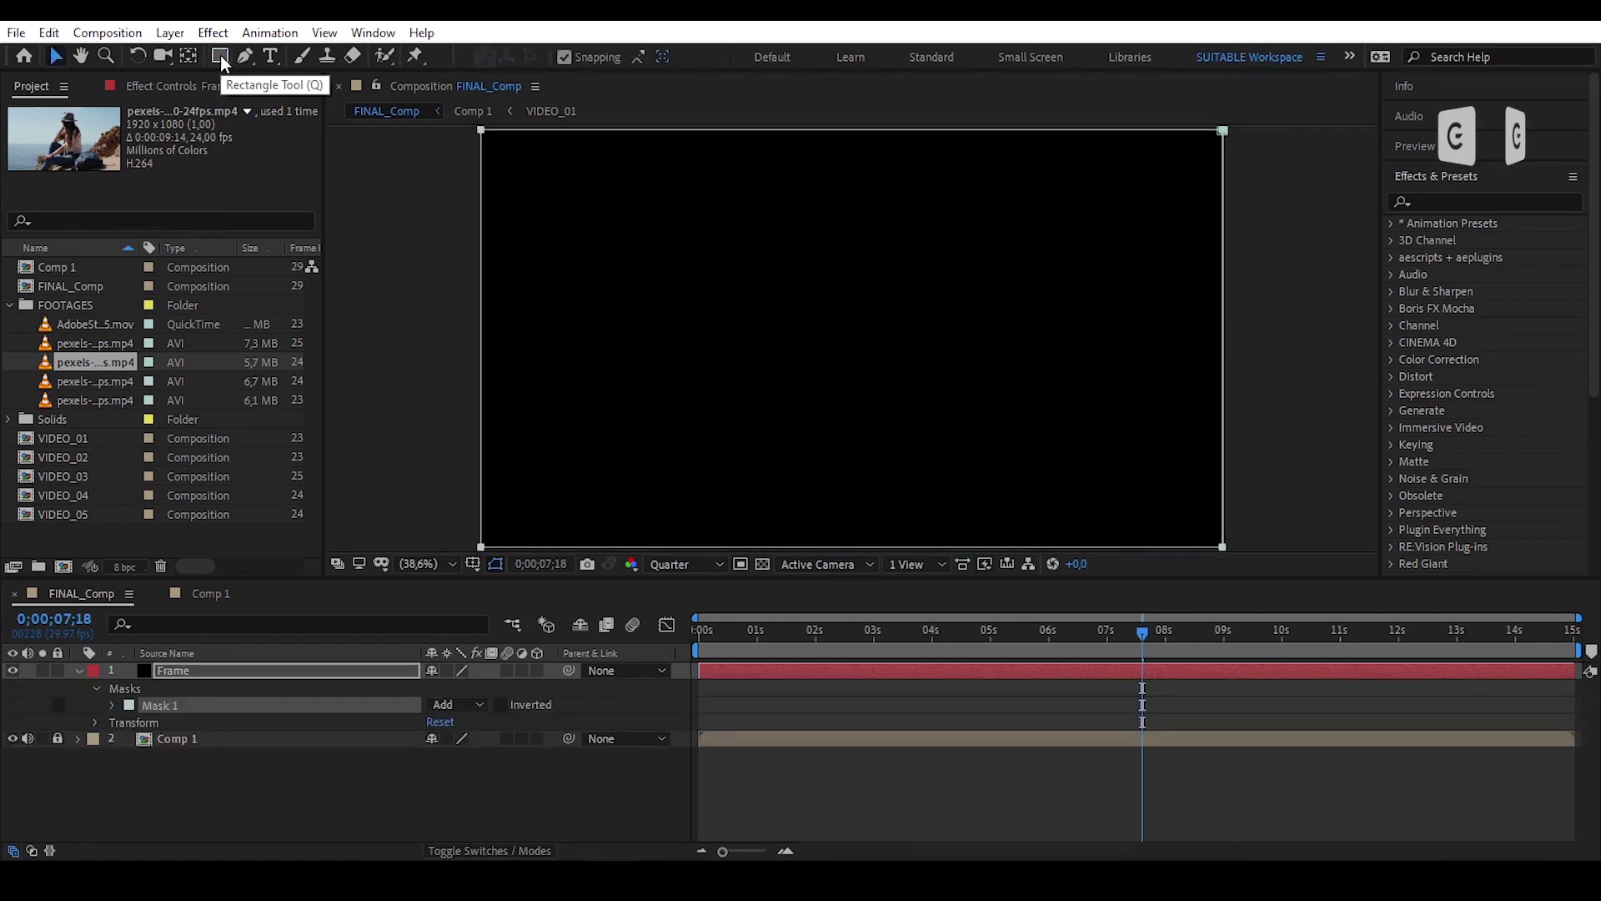
click(358, 705)
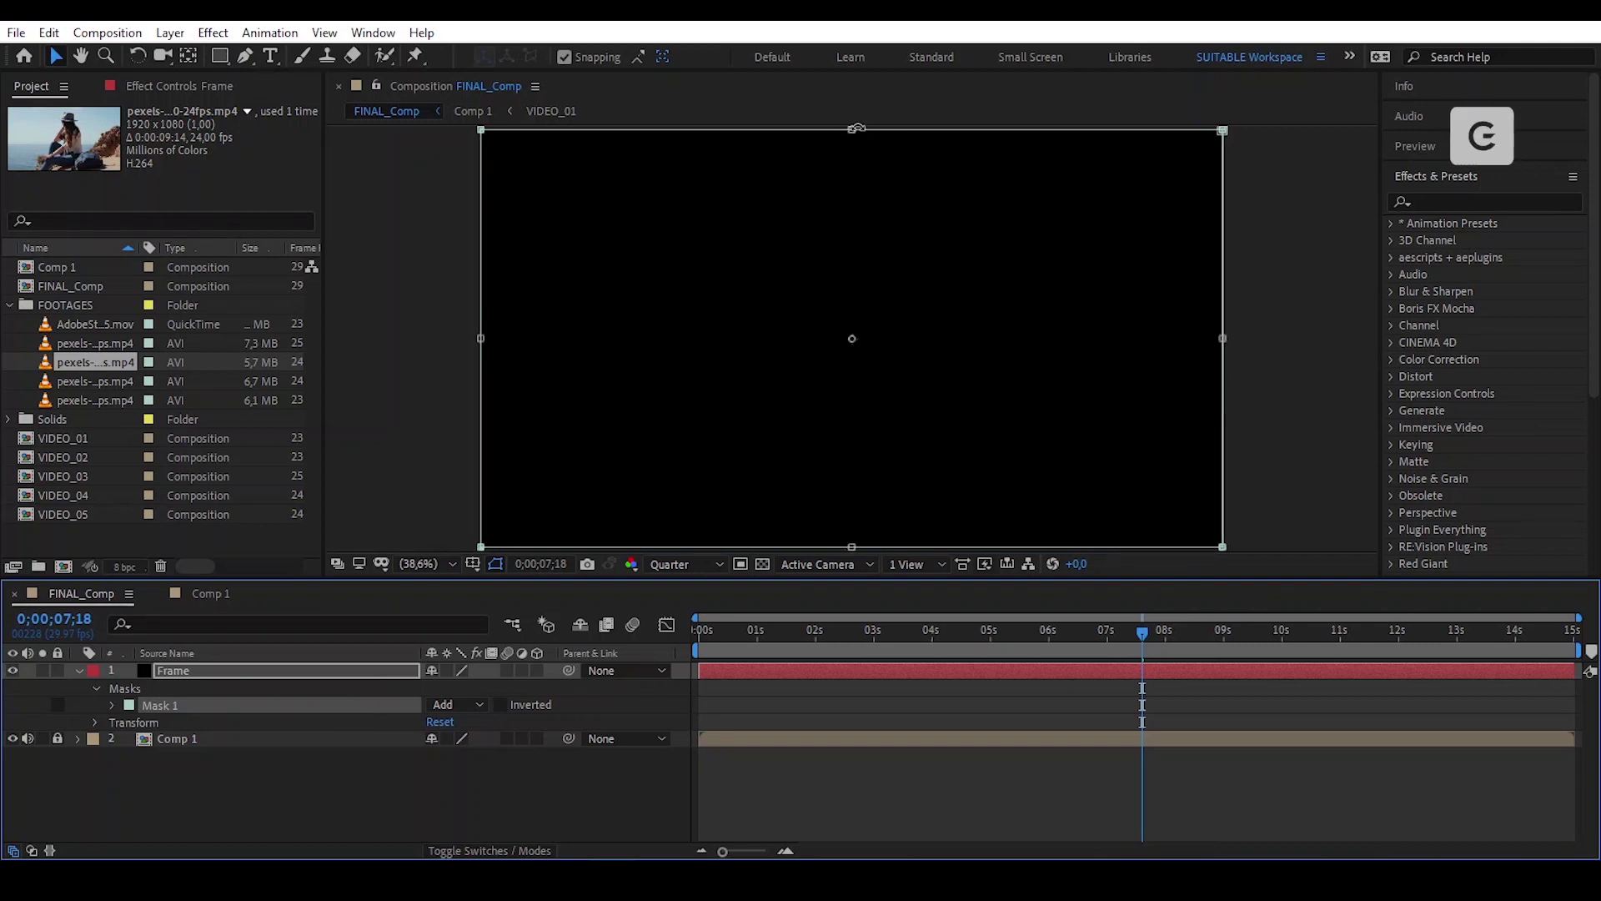
click(473, 564)
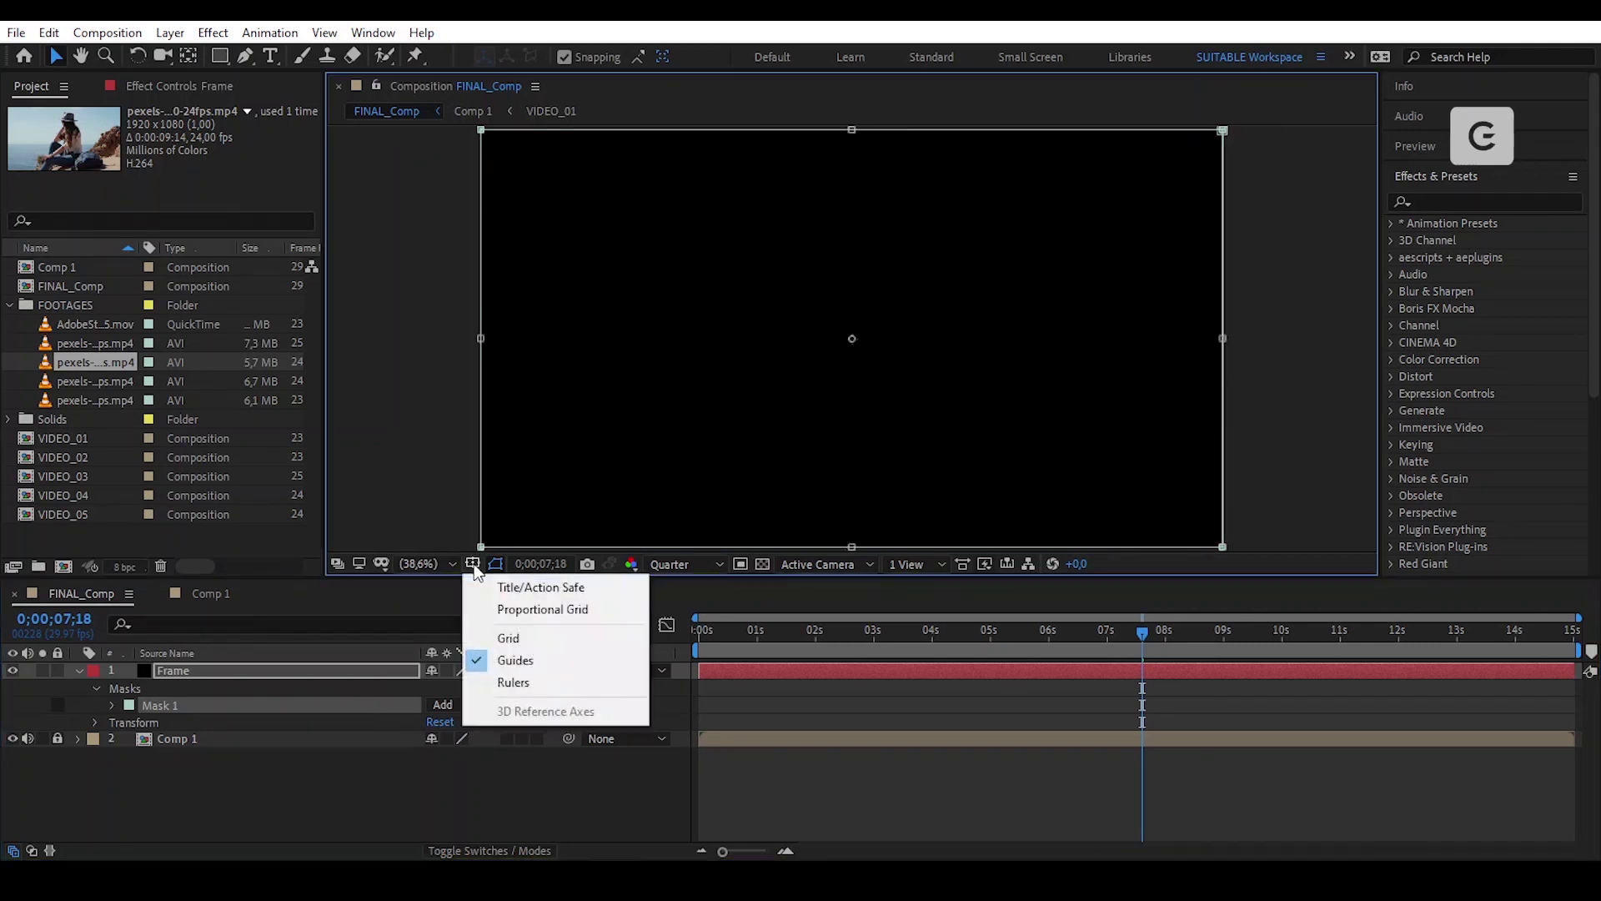
click(517, 589)
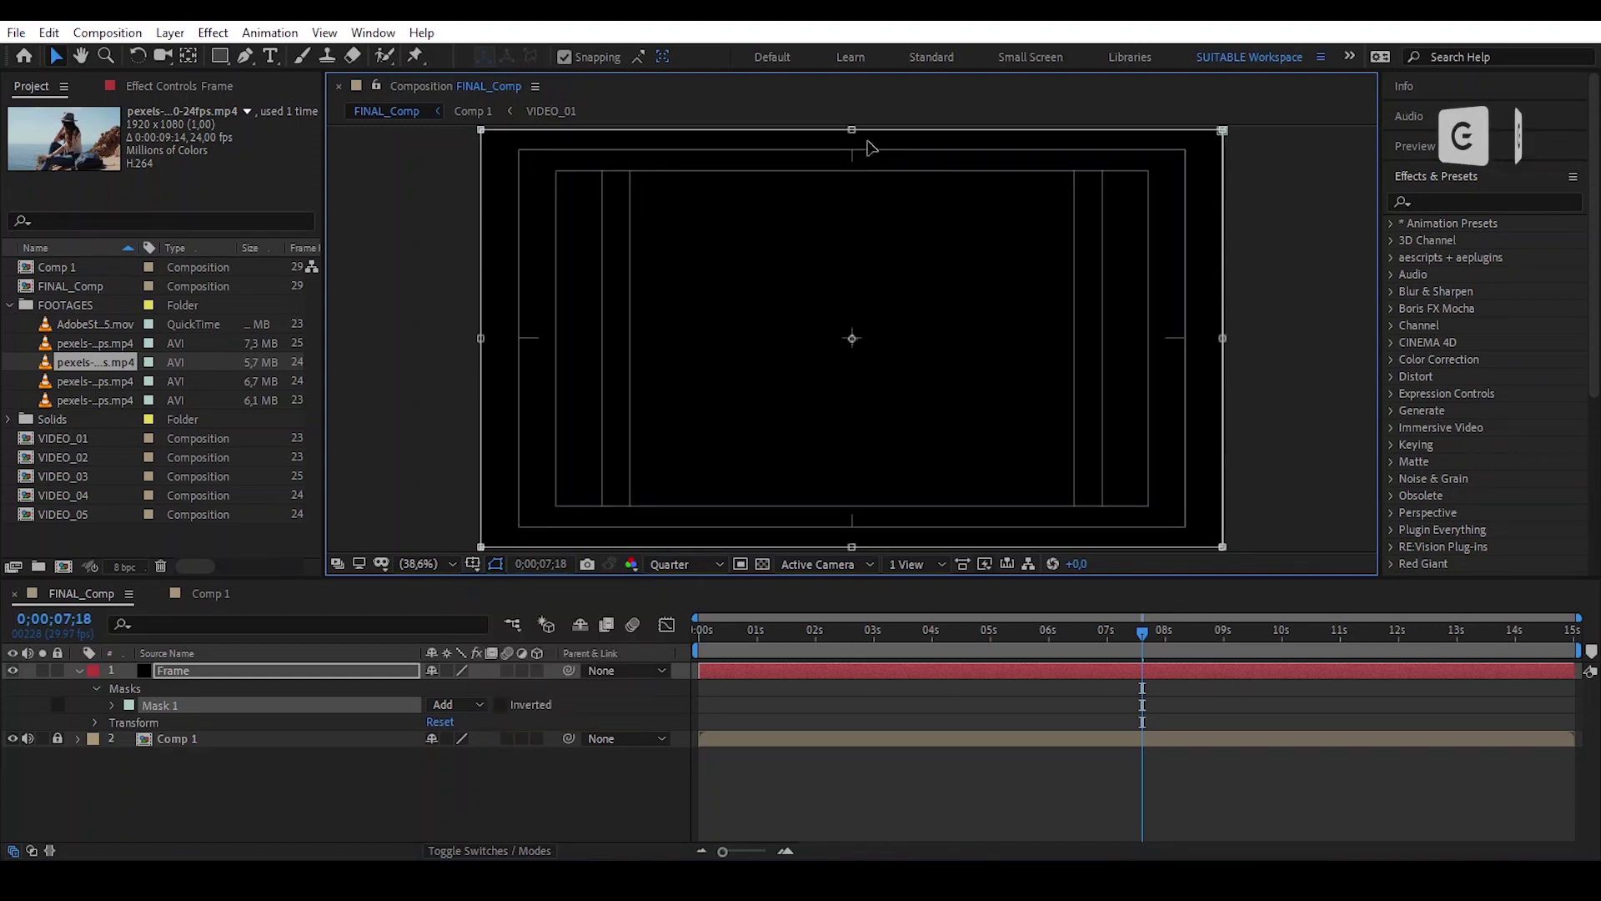
drag(851, 130, 853, 153)
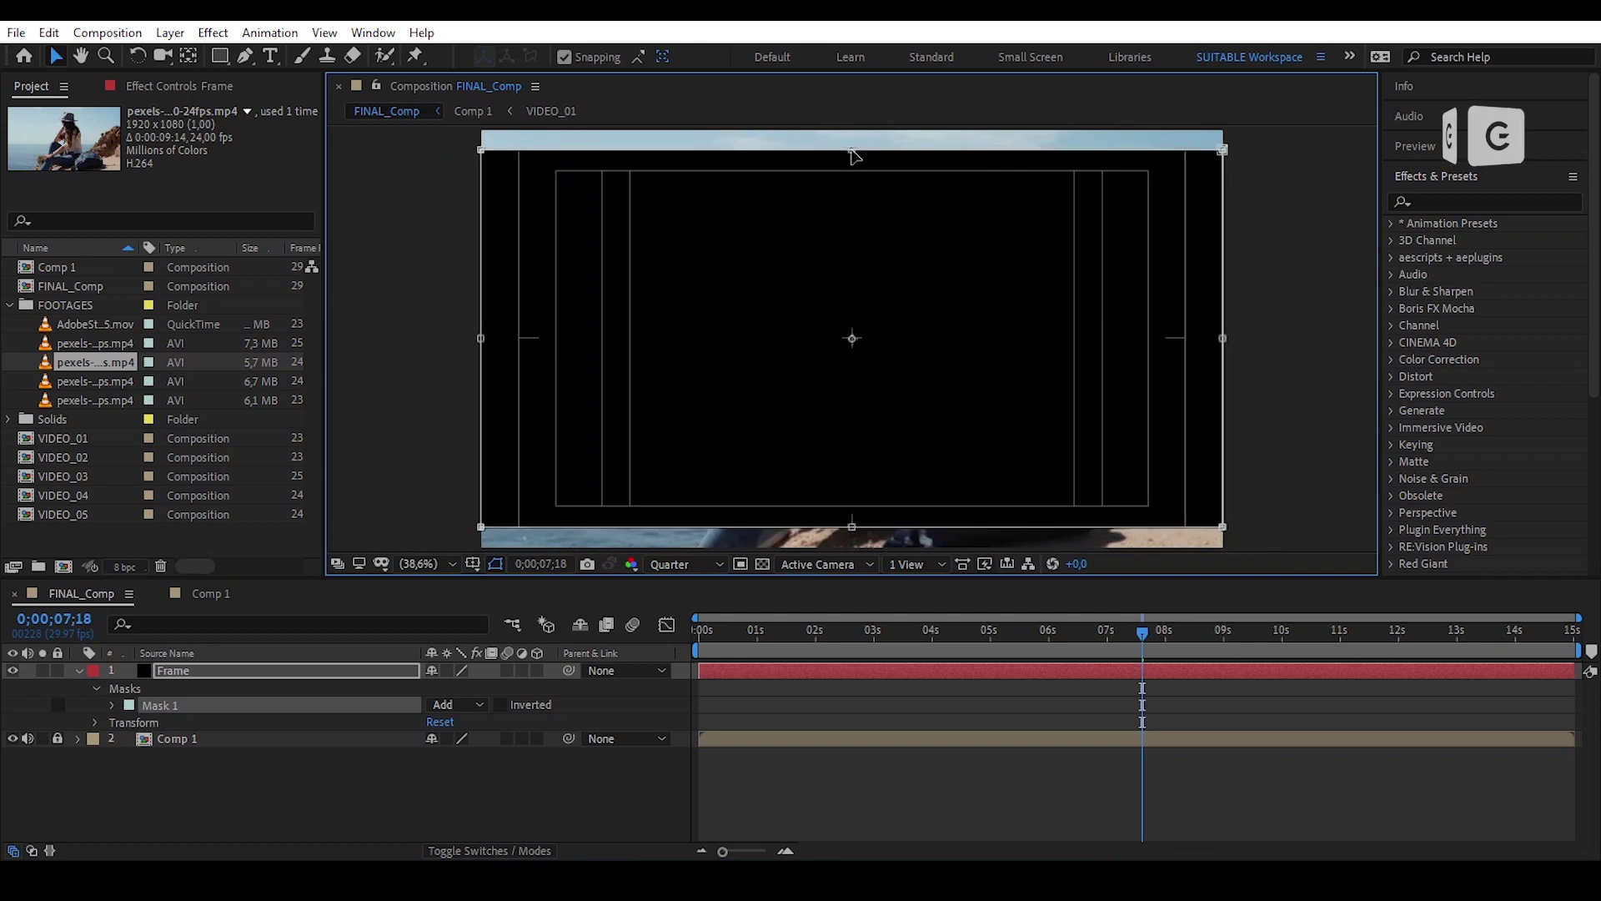
Invert Frame's Mask 1 to form black letterbox bars and hide the Title/Action Safe guides.
click(501, 706)
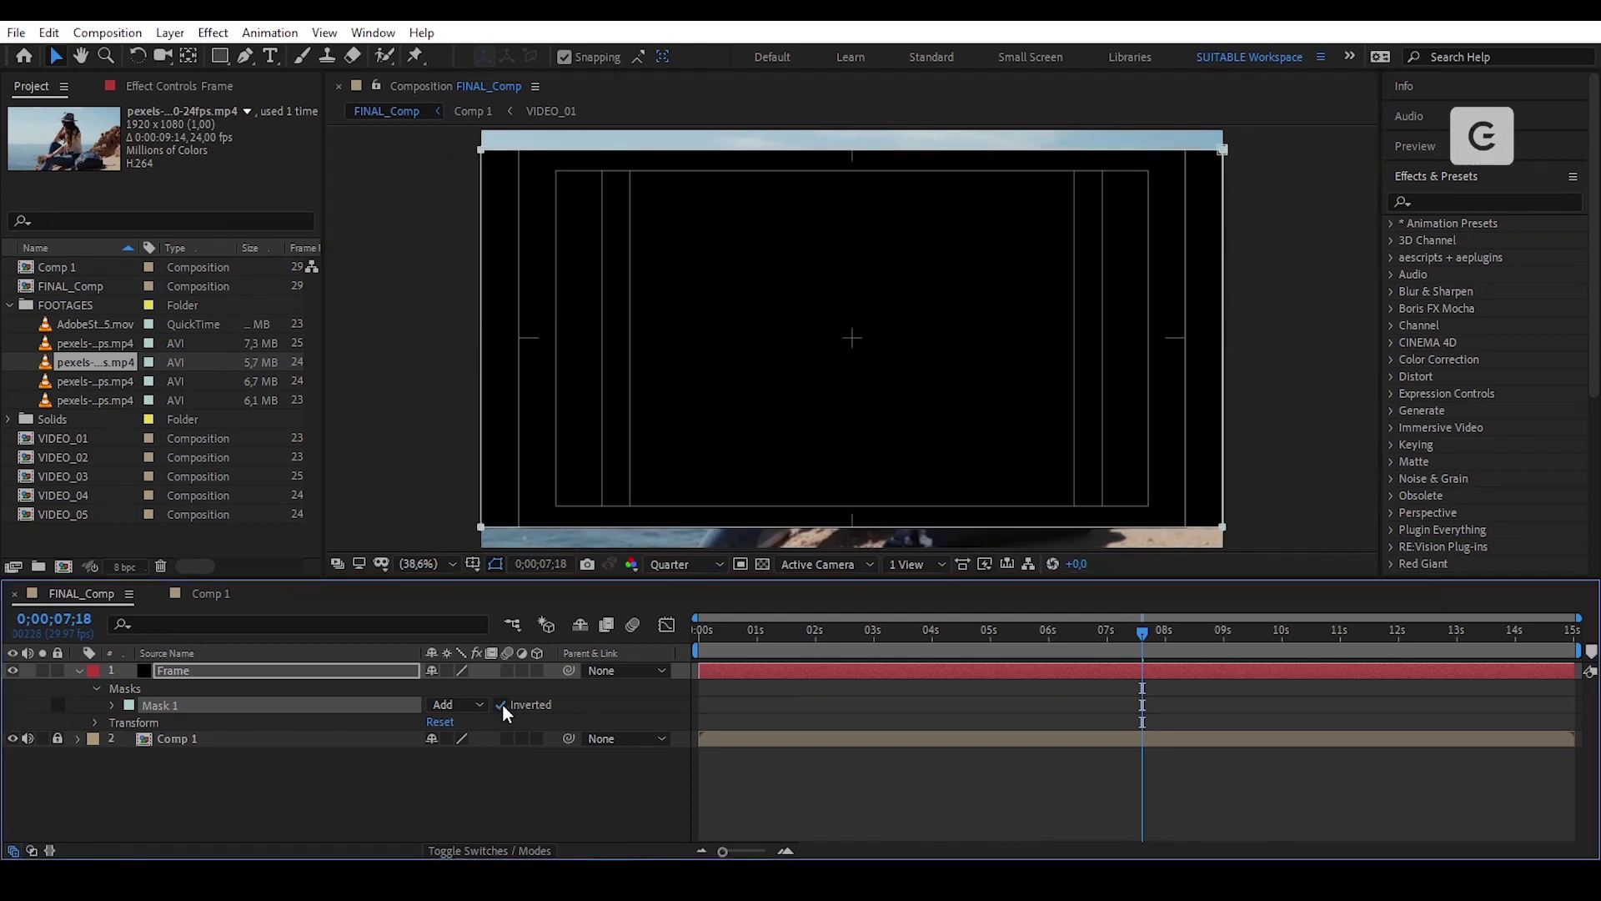
click(508, 781)
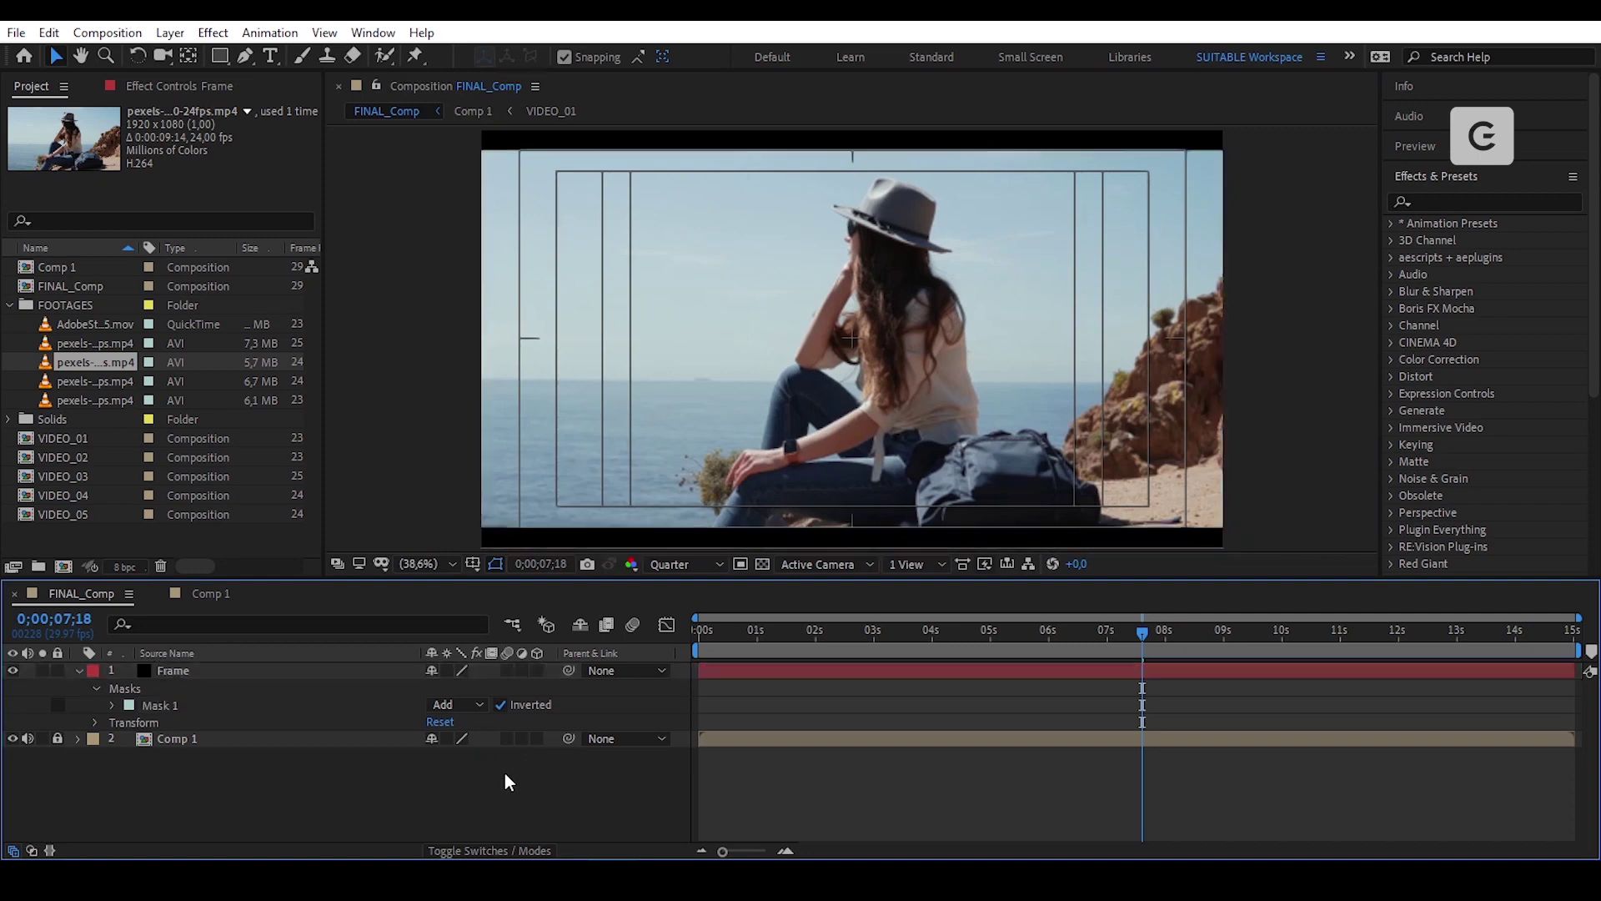
click(496, 564)
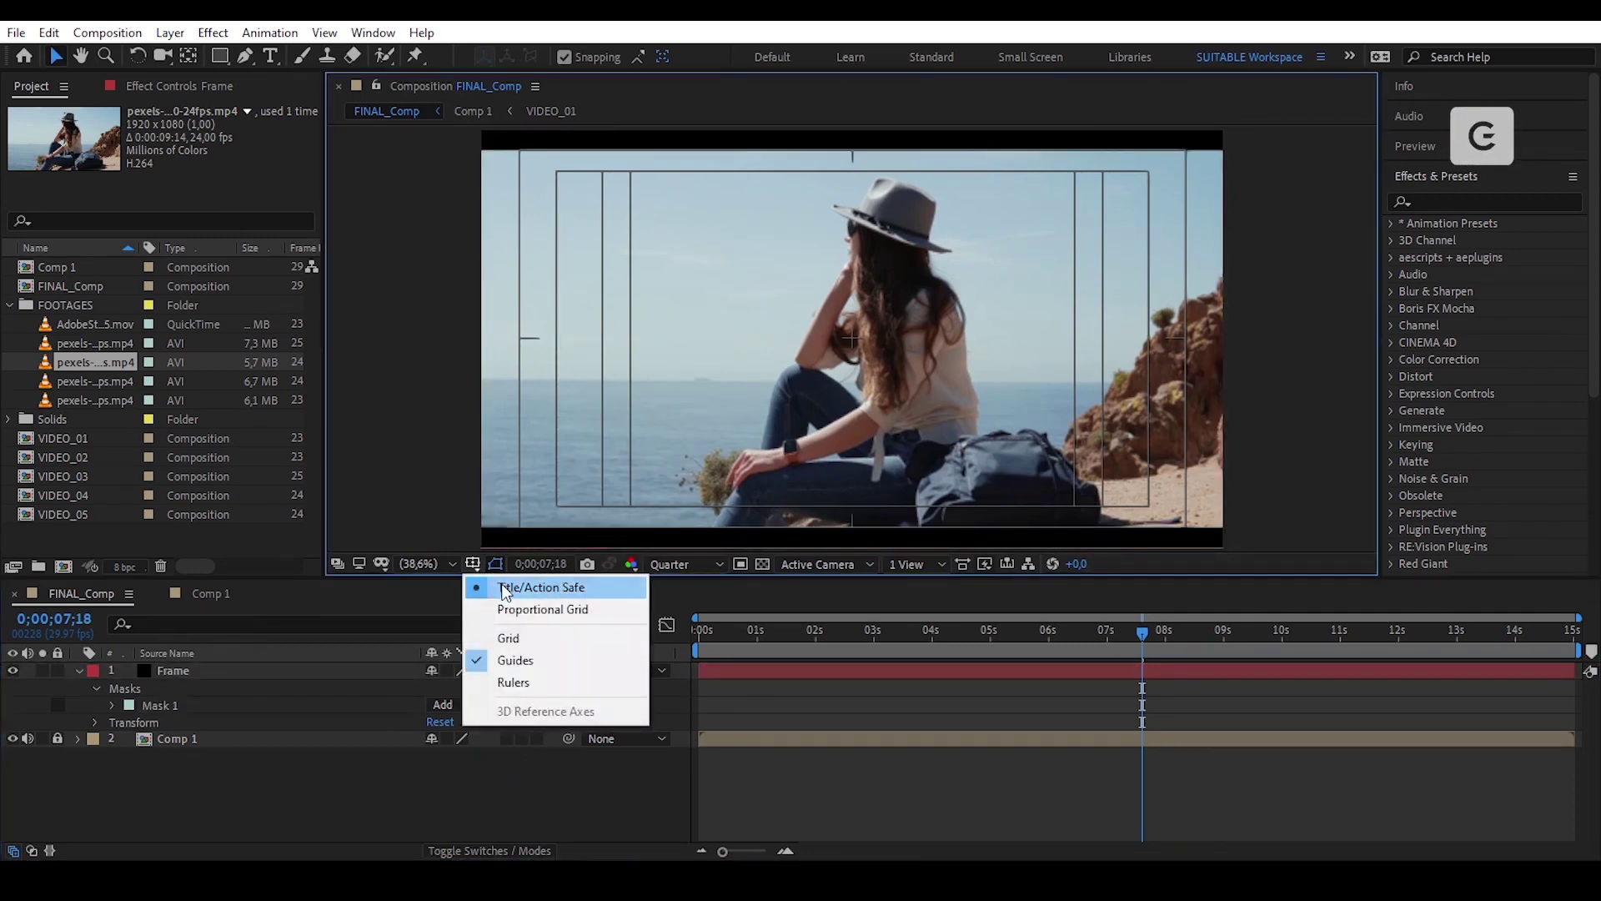
click(504, 587)
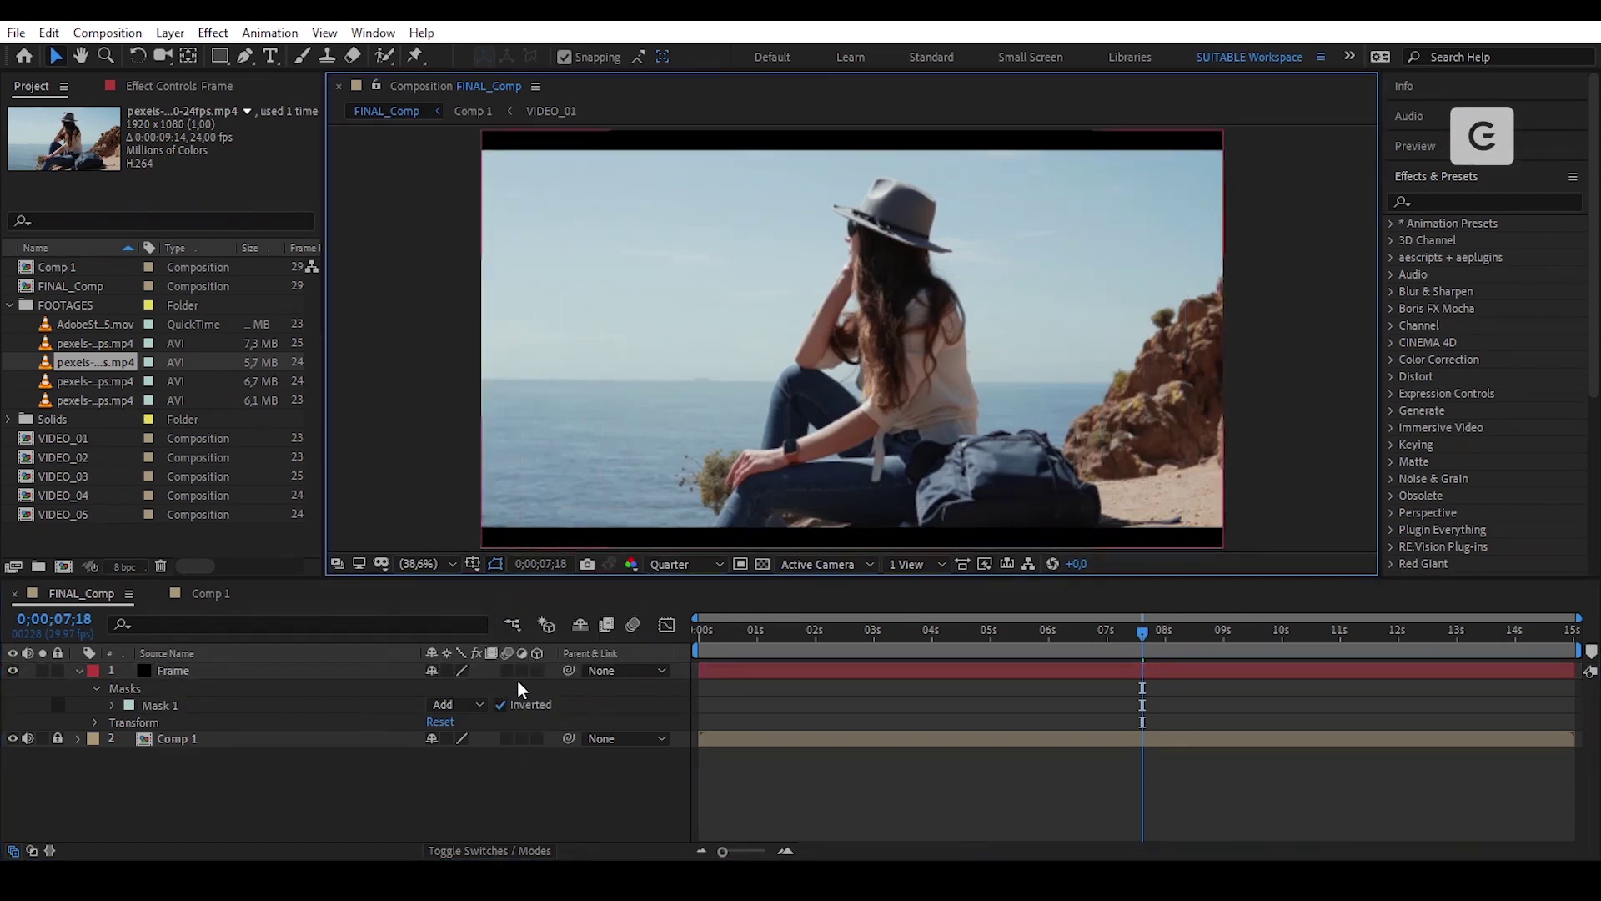
Collapse the Frame layer, end FINAL_Comp's work area at about 7:23, and preview the letterboxed sequence from the start.
key(ctrl+grave)
drag(1145, 633, 668, 711)
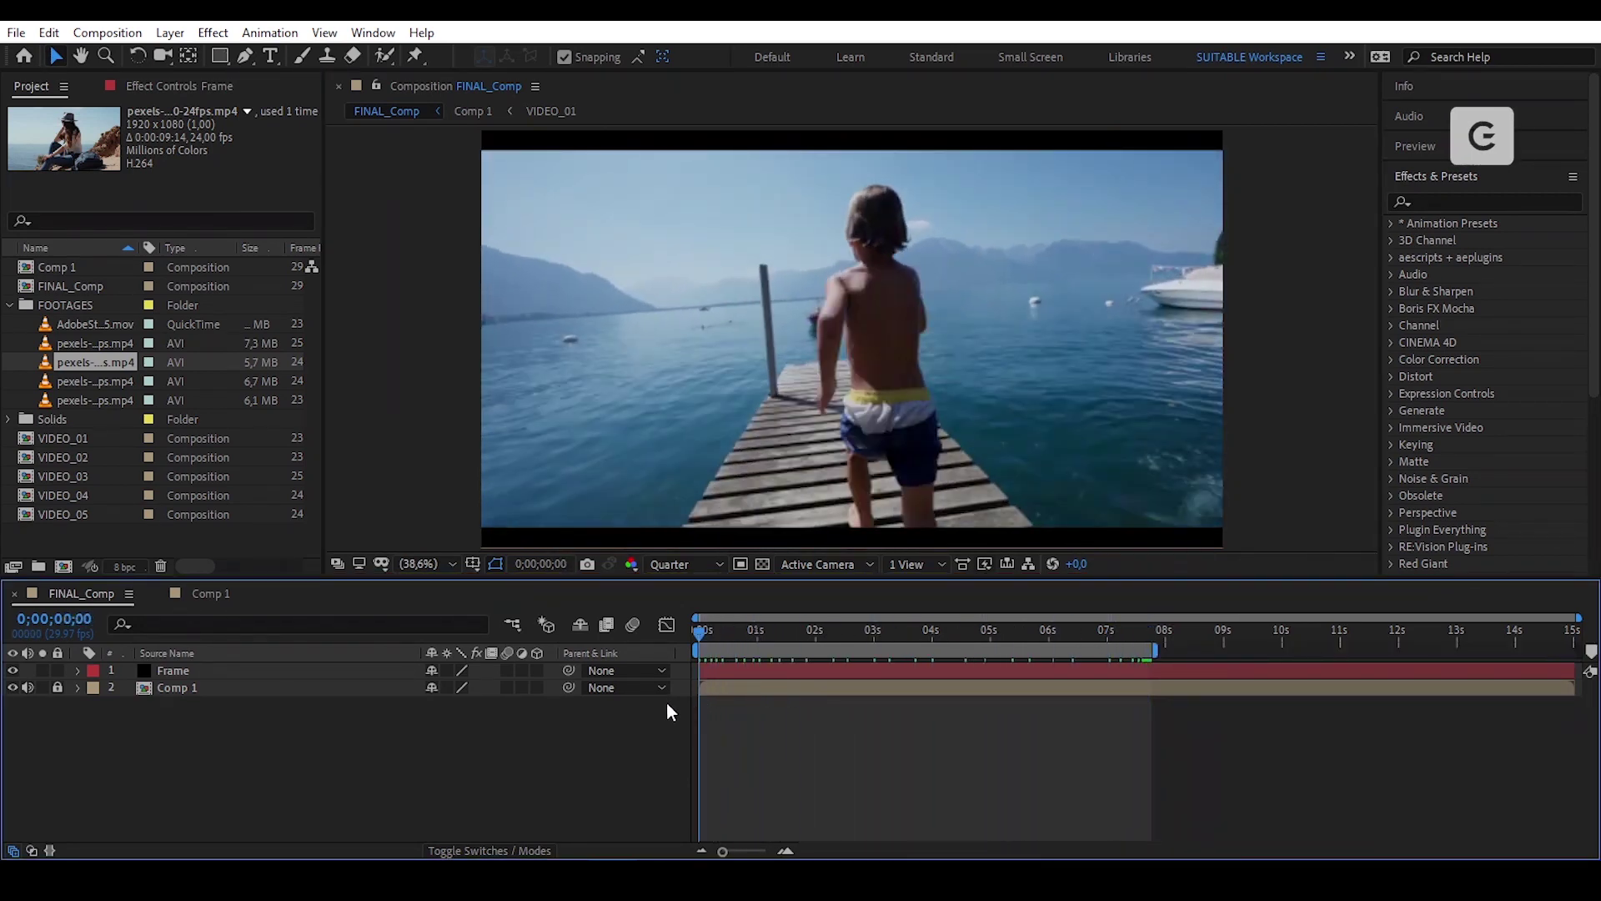
key(space)
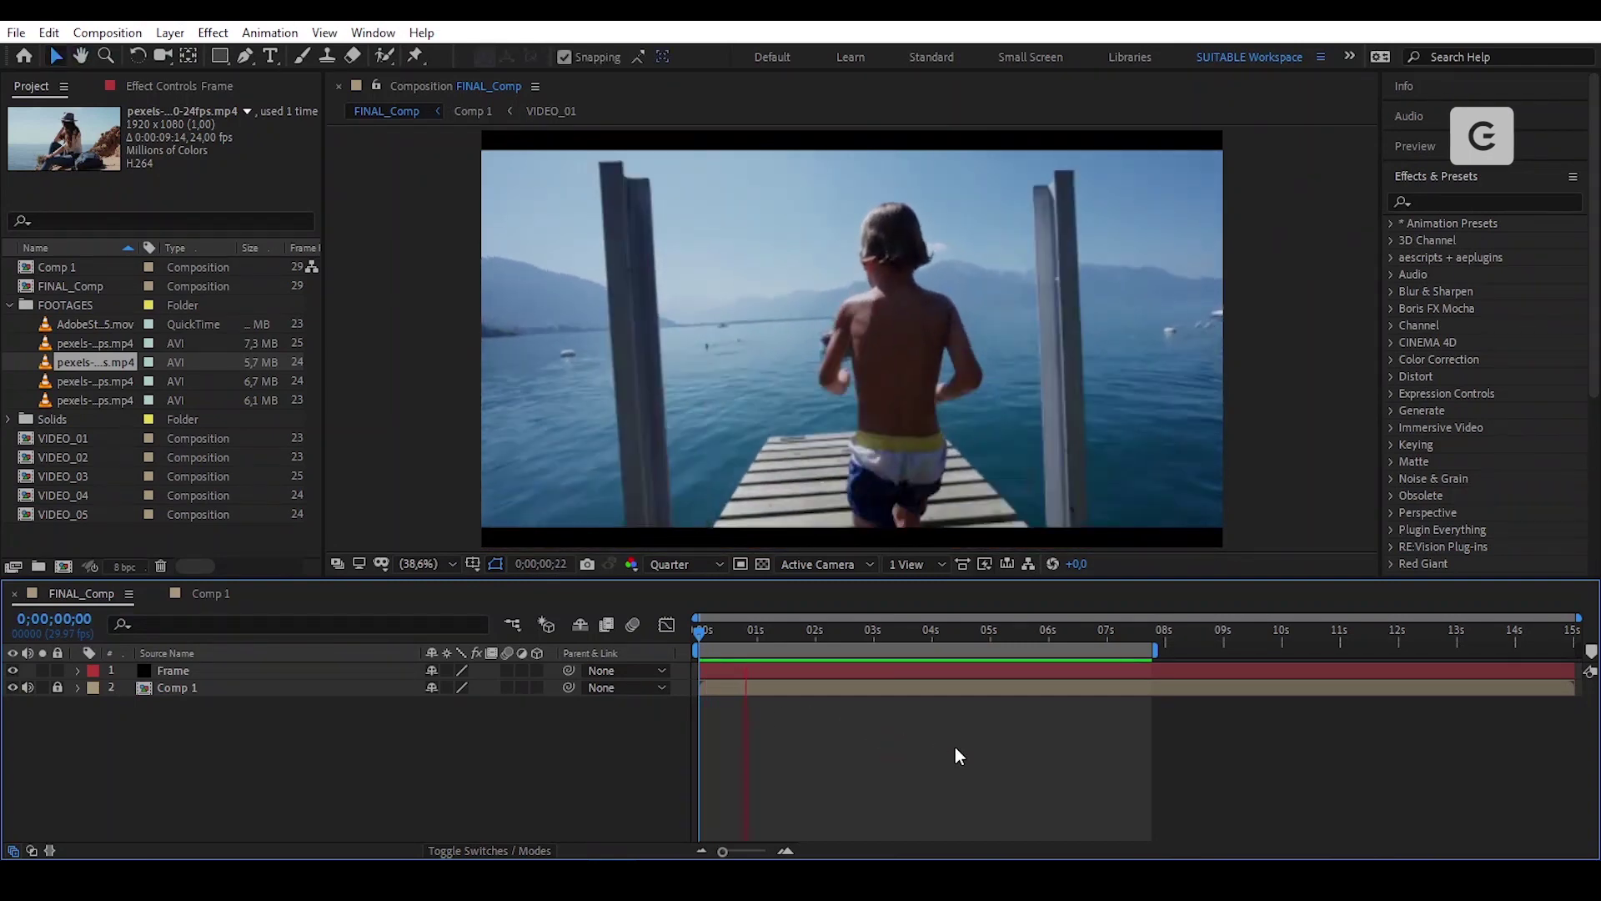